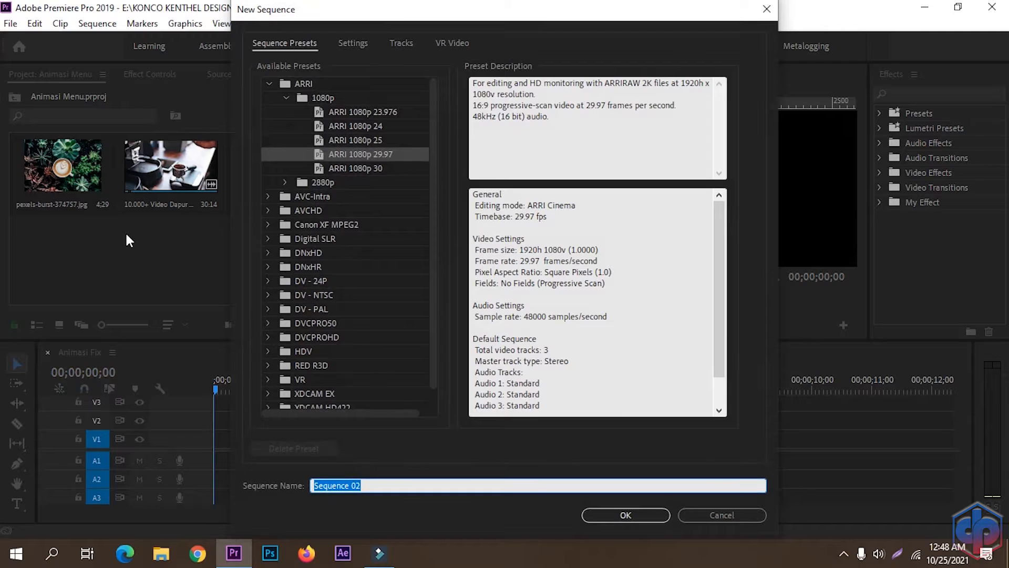
Step: Create a new sequence named Opening using the ARRI 1080p 29.97 preset
{"action": "type", "text": "Opening"}
{"action": "left_click", "coordinate": [601, 517]}
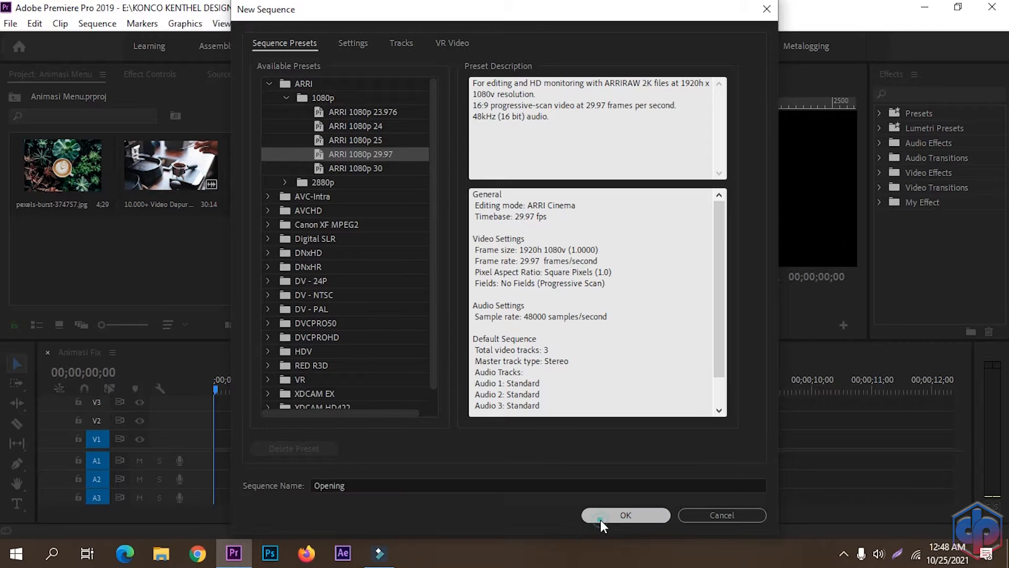
Step: Add five video tracks to the Opening sequence, up to V8, and shrink the track heights so all fit
{"action": "left_click_drag", "start_coordinate": [525, 509], "coordinate": [188, 510]}
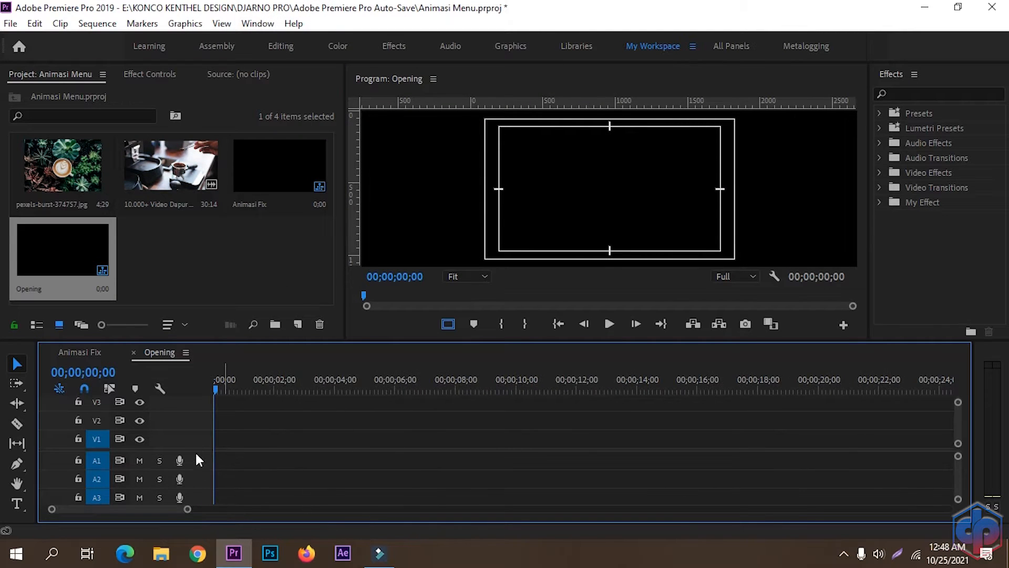
{"action": "scroll", "coordinate": [187, 484], "scroll_direction": "up", "scroll_amount": 2}
{"action": "right_click", "coordinate": [197, 456]}
{"action": "left_click", "coordinate": [225, 310]}
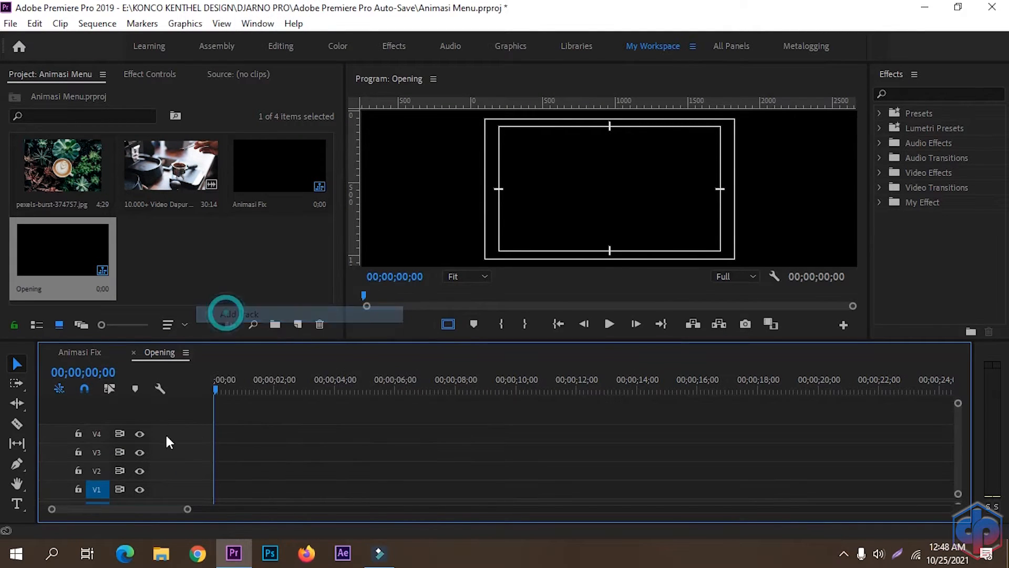
{"action": "right_click", "coordinate": [176, 448]}
{"action": "left_click", "coordinate": [224, 303]}
{"action": "right_click", "coordinate": [187, 429]}
{"action": "left_click", "coordinate": [223, 288]}
{"action": "right_click", "coordinate": [190, 435]}
{"action": "left_click", "coordinate": [215, 290]}
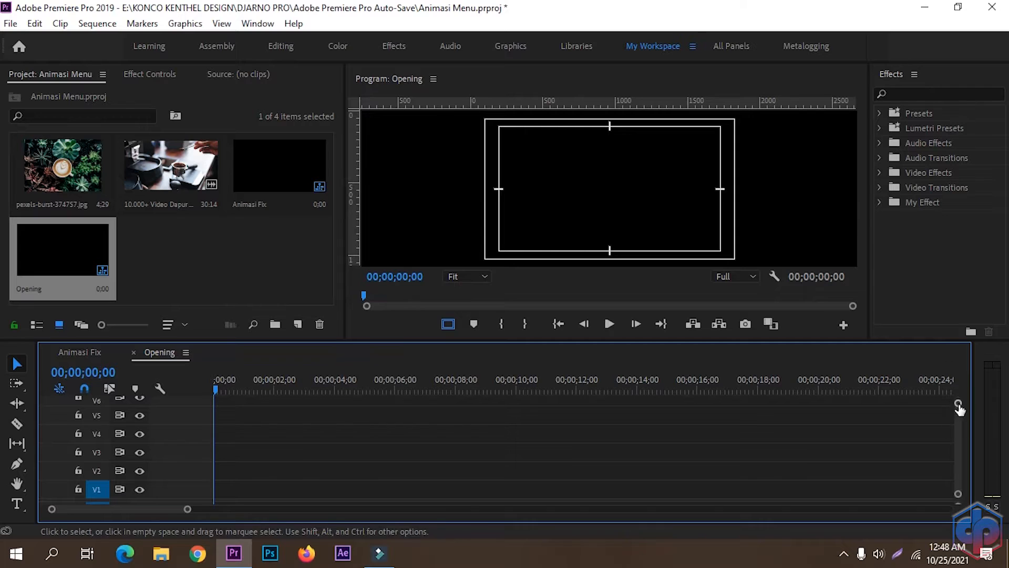
{"action": "left_click_drag", "start_coordinate": [958, 406], "coordinate": [958, 398]}
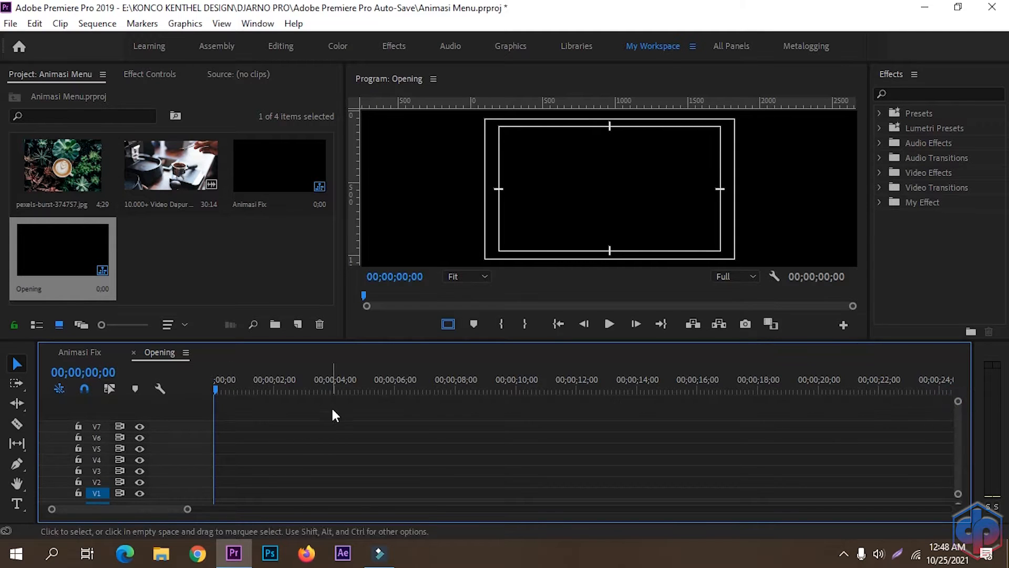
{"action": "right_click", "coordinate": [187, 425]}
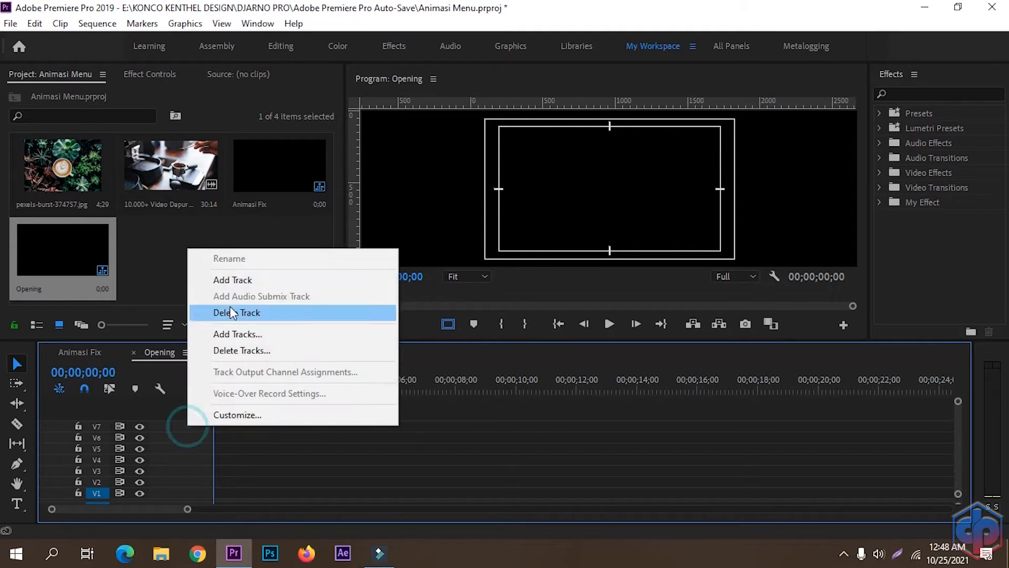
{"action": "left_click", "coordinate": [229, 279]}
{"action": "left_click_drag", "start_coordinate": [958, 408], "coordinate": [958, 401]}
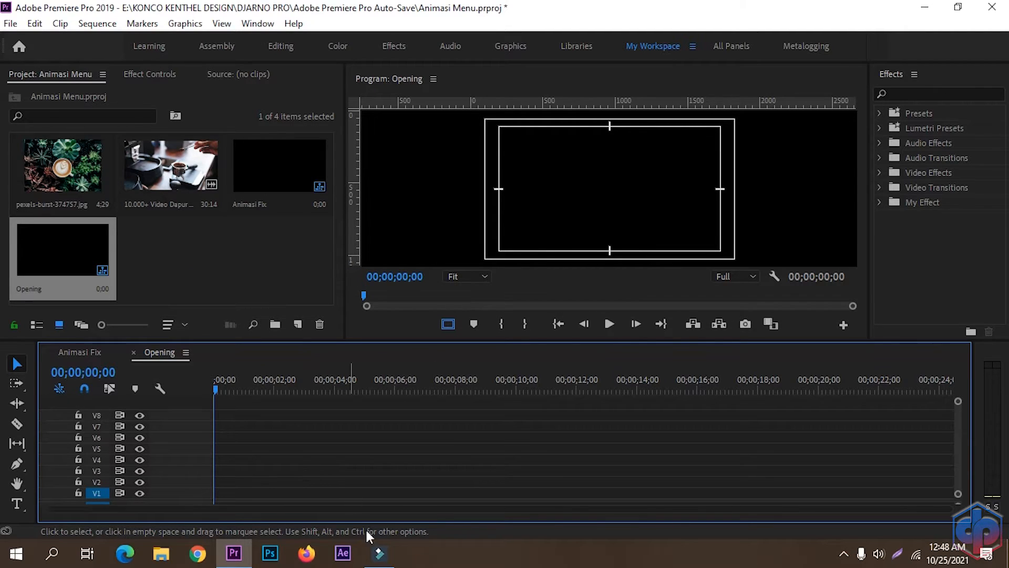
Step: Create a 1920 × 1080 legacy title and draw a thin vertical rectangle in it, about 6 wide and 918 high
{"action": "left_click", "coordinate": [11, 23]}
{"action": "mouse_move", "coordinate": [138, 43]}
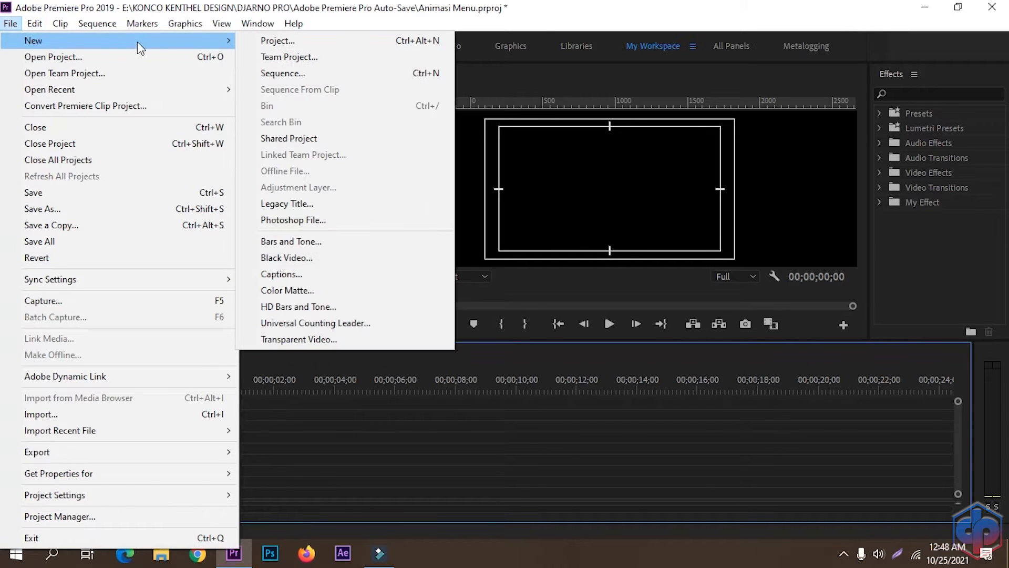
{"action": "left_click", "coordinate": [290, 203]}
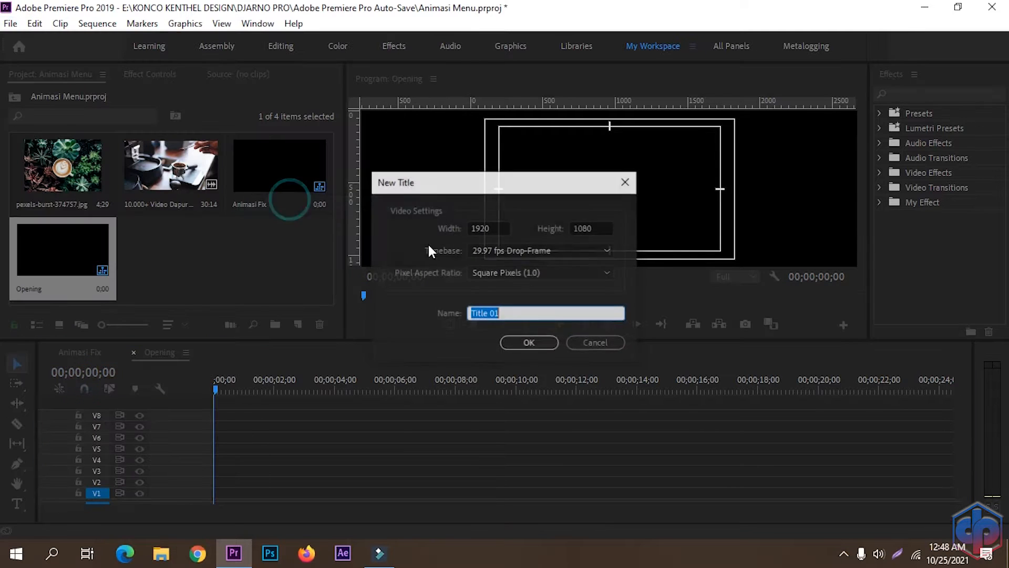
{"action": "left_click", "coordinate": [517, 346]}
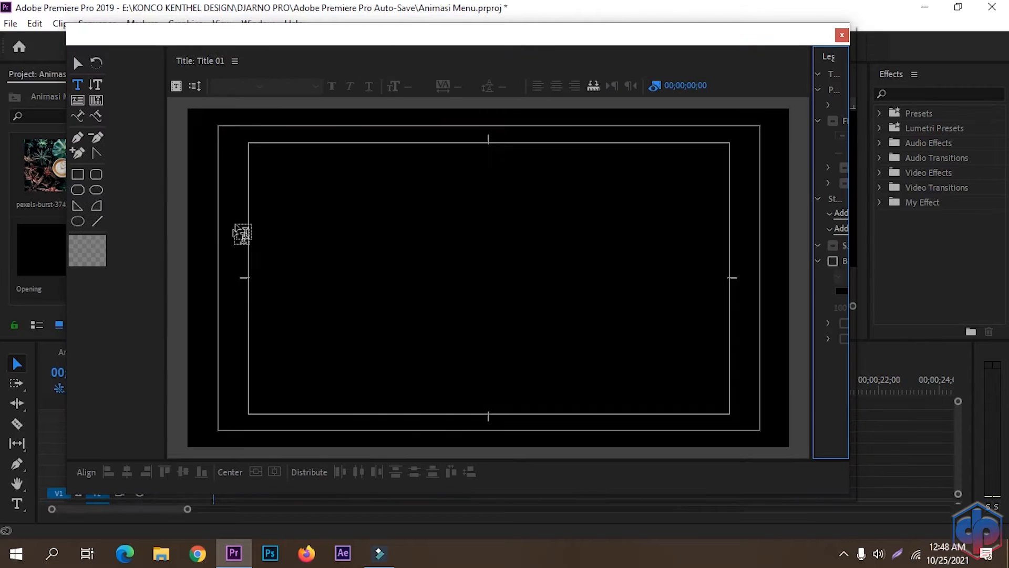
{"action": "left_click_drag", "start_coordinate": [814, 185], "coordinate": [762, 190]}
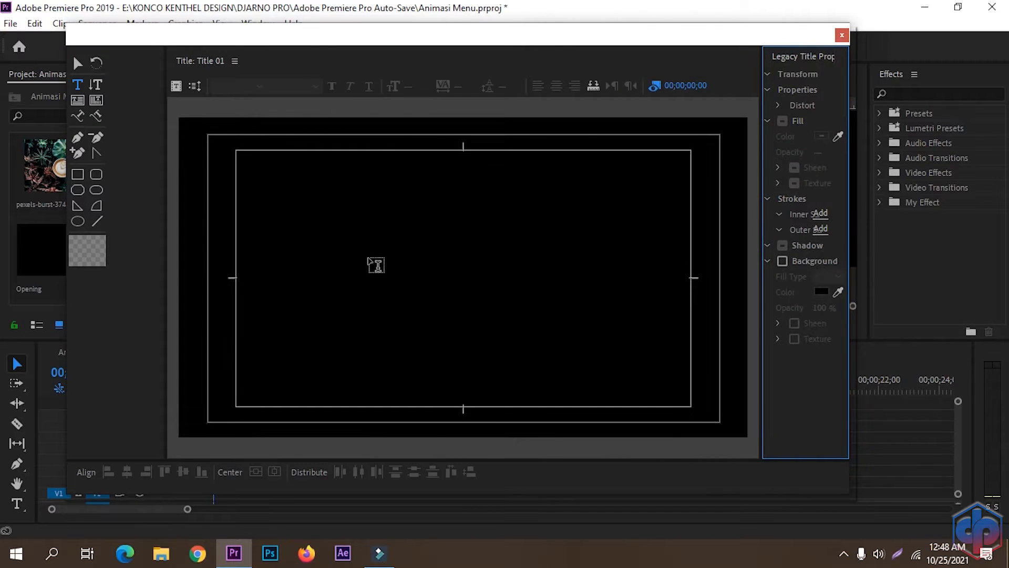
{"action": "left_click", "coordinate": [79, 175]}
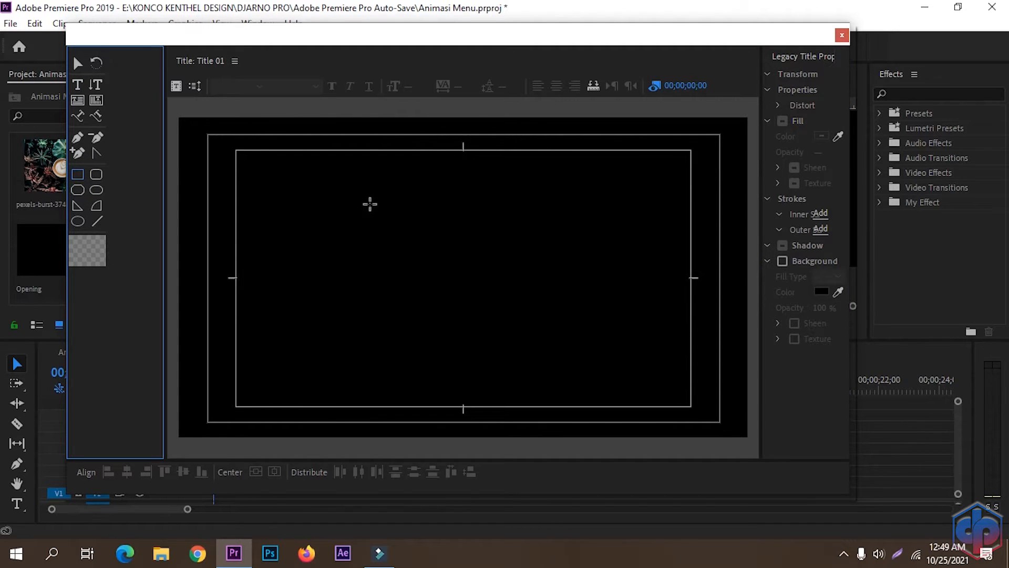
{"action": "left_click_drag", "start_coordinate": [393, 148], "coordinate": [393, 417]}
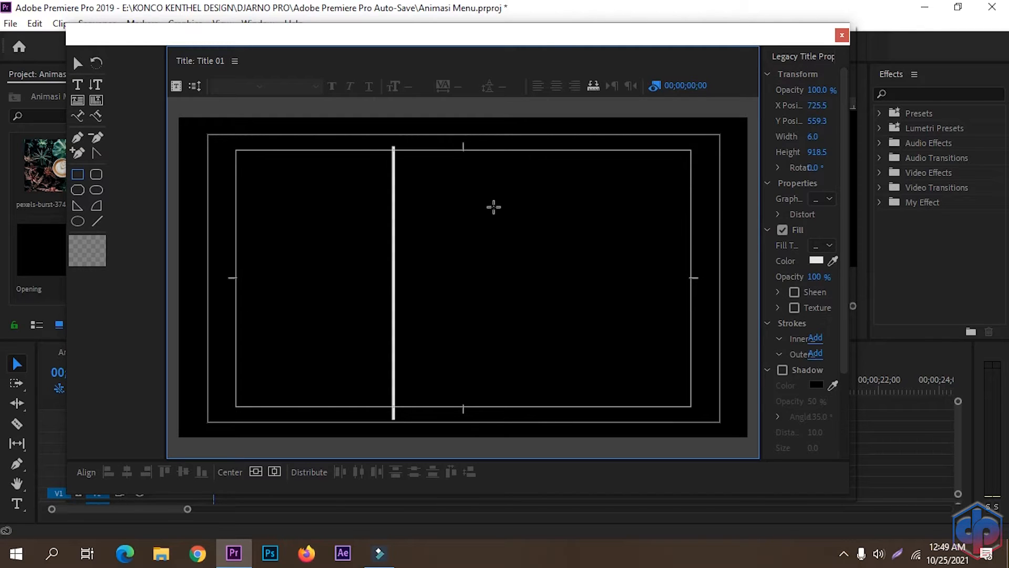
Step: Duplicate the thin vertical line and move the copy right to an X position of about 1089
{"action": "left_click_drag", "start_coordinate": [397, 303], "coordinate": [397, 304]}
{"action": "key", "text": "Right"}
{"action": "key", "text": "Right"}
{"action": "key", "text": "Right"}
{"action": "key", "text": "Right"}
{"action": "key", "text": "Right"}
{"action": "key", "text": "Right"}
{"action": "key", "text": "Right"}
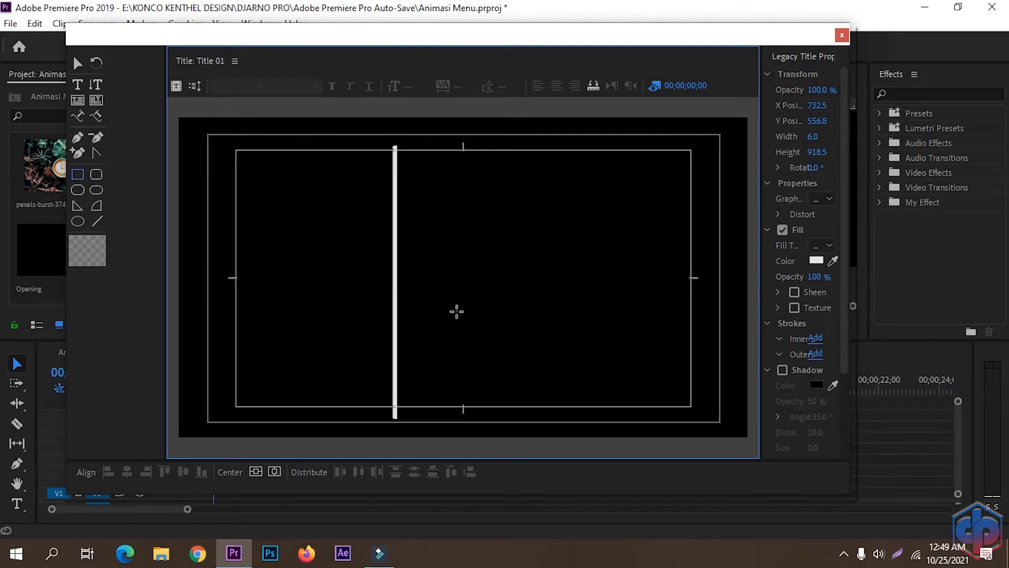
{"action": "left_click", "coordinate": [78, 64]}
{"action": "key", "text": "Right"}
{"action": "key", "text": "Right"}
{"action": "key", "text": "Right"}
{"action": "key", "text": "Right"}
{"action": "key", "text": "Right"}
{"action": "key", "text": "Right"}
{"action": "key", "text": "Right"}
{"action": "key", "text": "Right"}
{"action": "key", "text": "Right"}
{"action": "key", "text": "Right"}
{"action": "key", "text": "Right"}
{"action": "key", "text": "Right"}
{"action": "key", "text": "Right"}
{"action": "key", "text": "Right"}
{"action": "left_click_drag", "start_coordinate": [401, 243], "coordinate": [503, 242]}
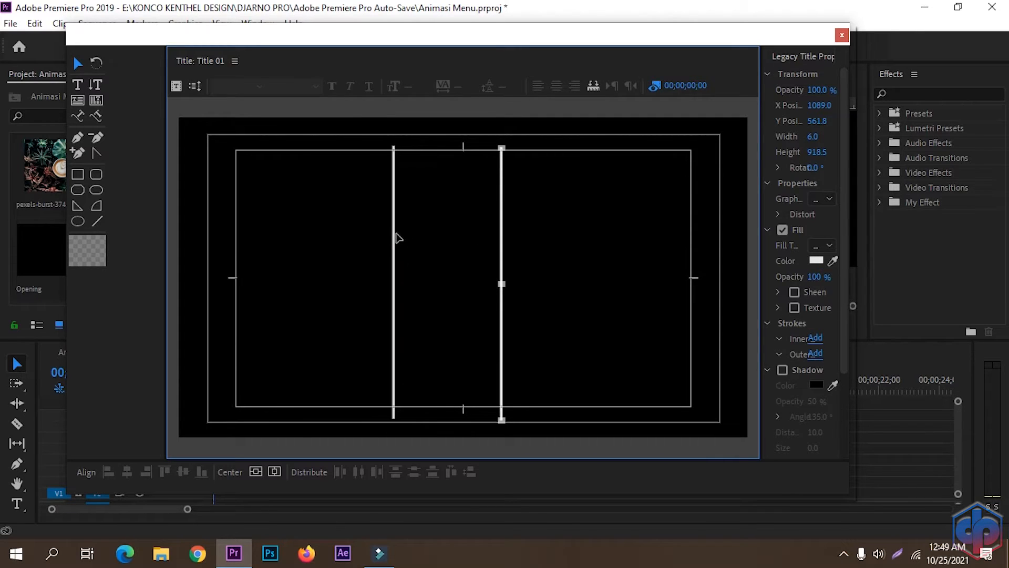
Step: Select both vertical lines, center them horizontally and vertically in the frame, and close the title editor
{"action": "left_click", "coordinate": [394, 238], "text": "shift"}
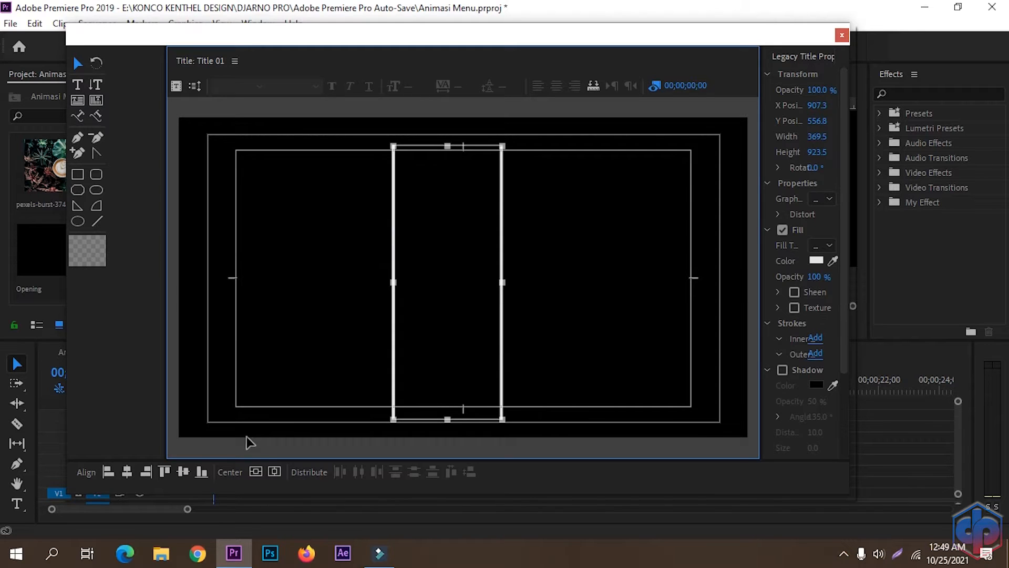
{"action": "left_click", "coordinate": [255, 471]}
{"action": "left_click", "coordinate": [273, 471]}
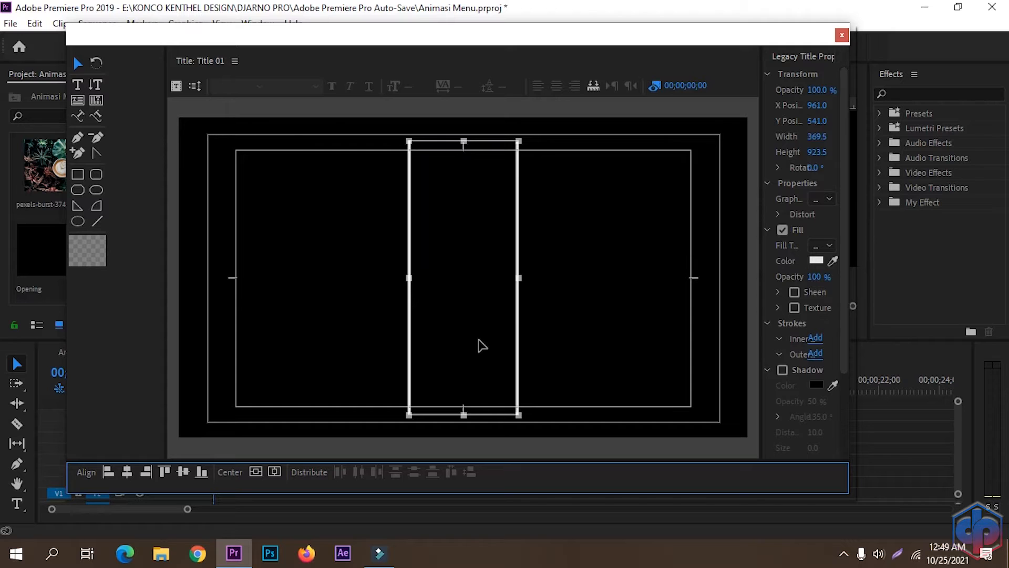
{"action": "left_click", "coordinate": [842, 35]}
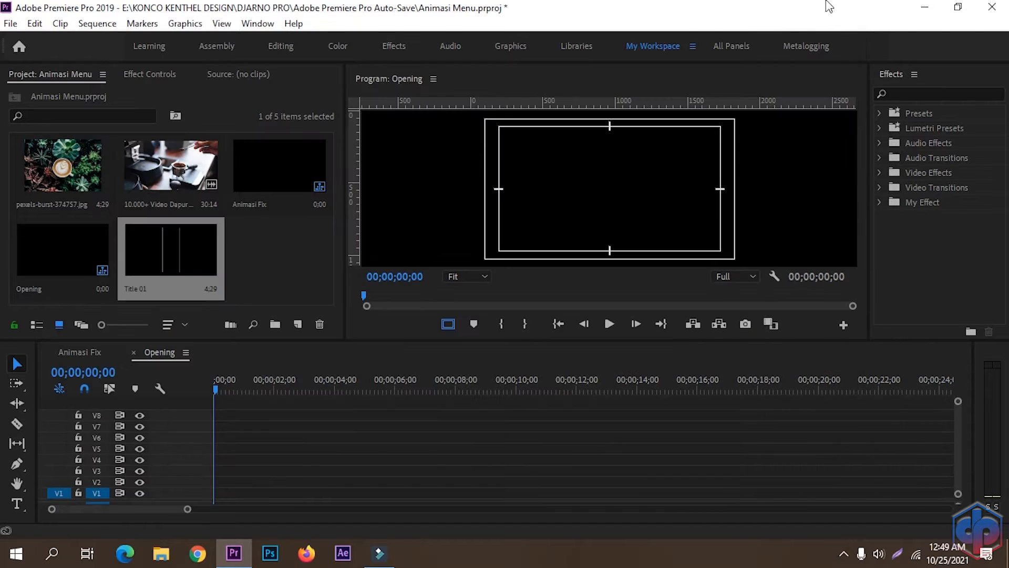
Step: Place the two-line title at the start of V1 with a duration of 14;29, and hide the preview's safe margins
{"action": "left_click_drag", "start_coordinate": [153, 256], "coordinate": [216, 496]}
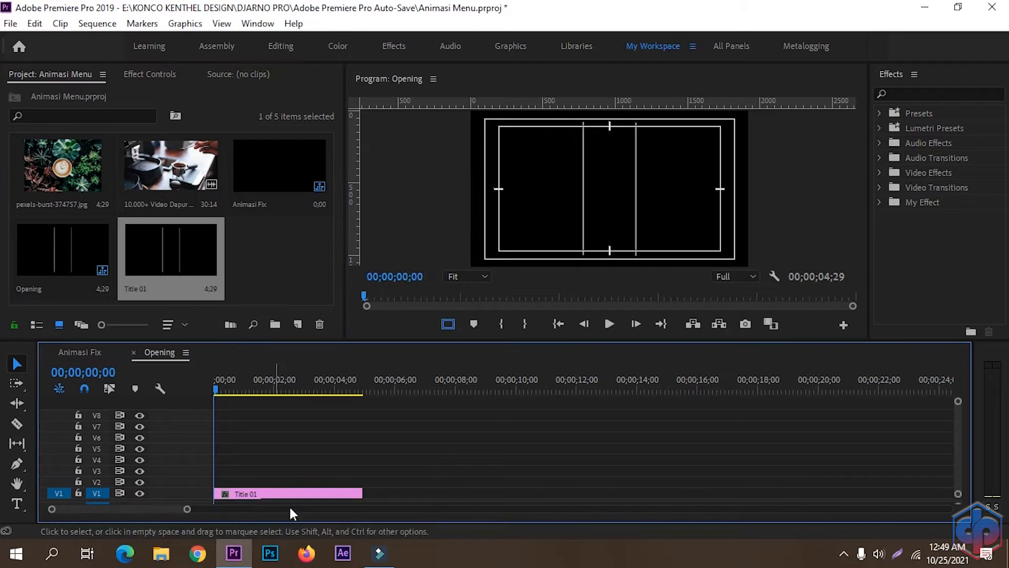
{"action": "left_click_drag", "start_coordinate": [356, 491], "coordinate": [662, 536]}
{"action": "left_click", "coordinate": [448, 324]}
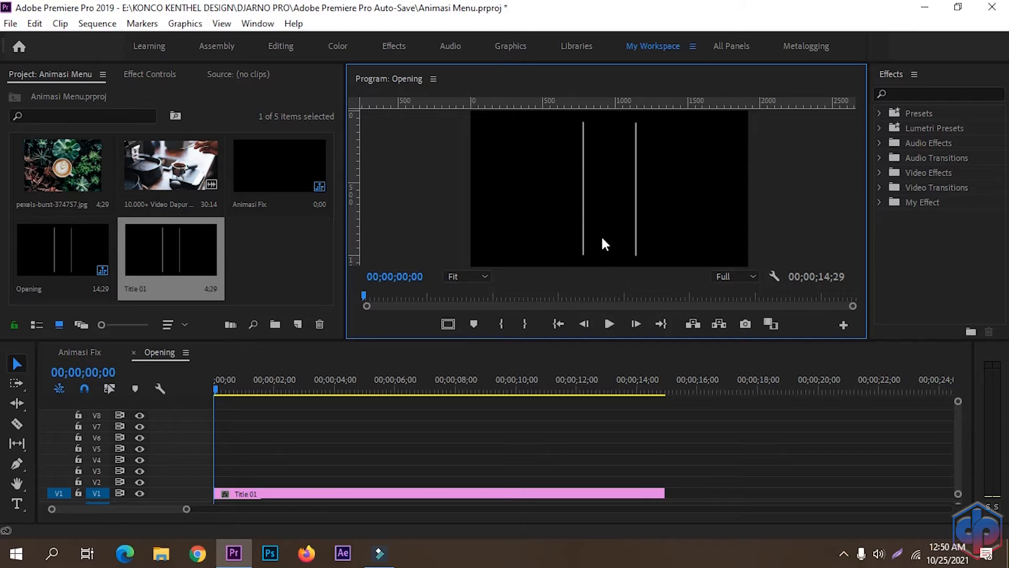
Step: Create a second legacy title and draw a tall rectangle over the two lines, about 492 wide and 850 high
{"action": "left_click", "coordinate": [21, 26]}
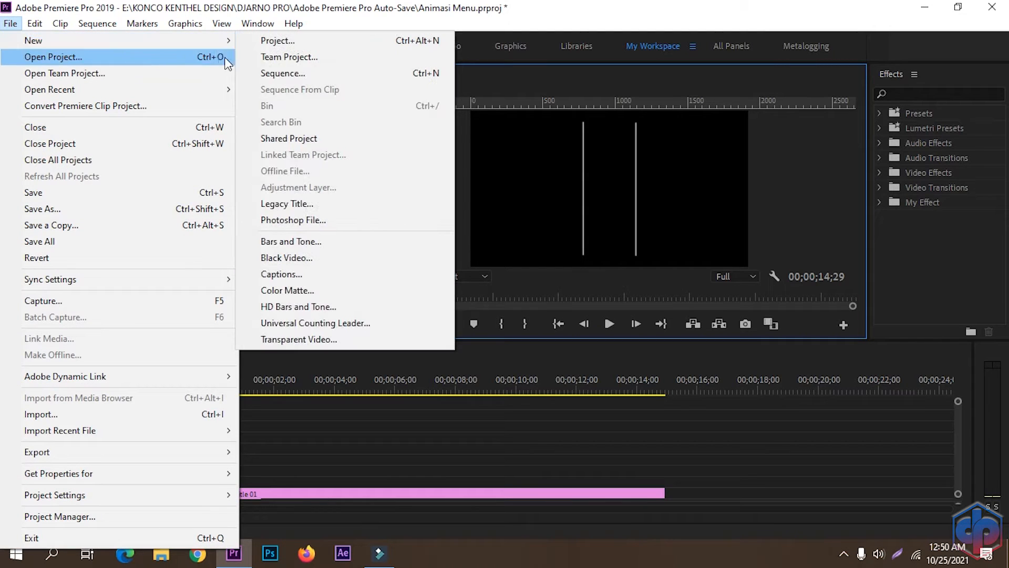
{"action": "left_click", "coordinate": [289, 204]}
{"action": "left_click", "coordinate": [521, 345]}
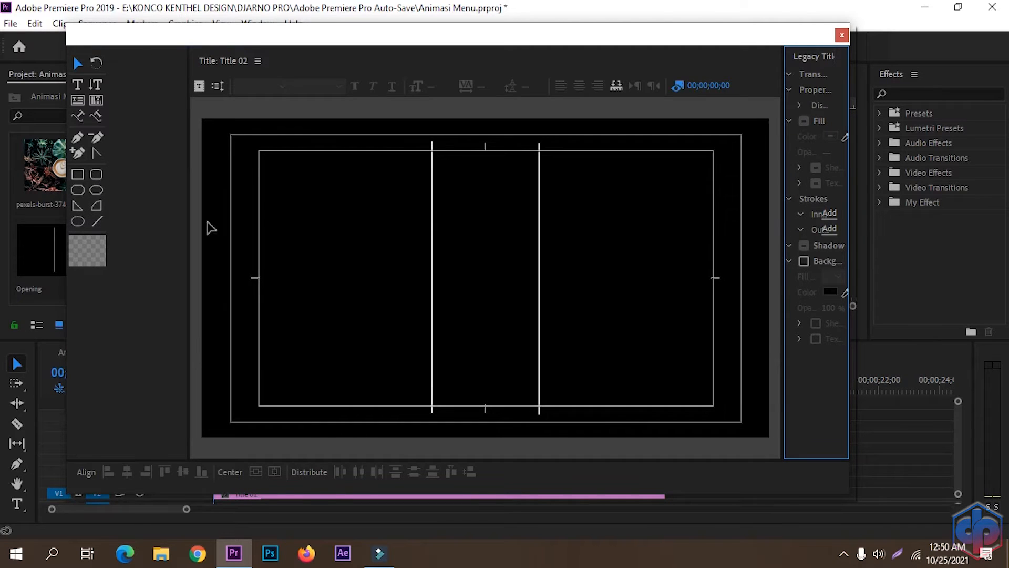
{"action": "left_click", "coordinate": [79, 175]}
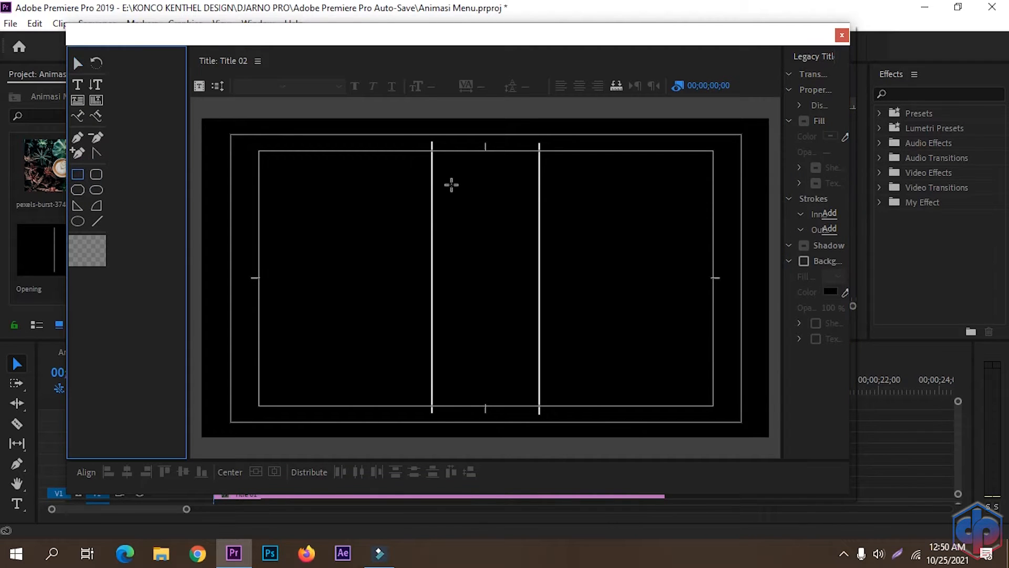
{"action": "mouse_move", "coordinate": [410, 152]}
{"action": "left_mouse_down"}
{"action": "mouse_move", "coordinate": [477, 346]}
{"action": "mouse_move", "coordinate": [520, 396]}
{"action": "mouse_move", "coordinate": [557, 404]}
{"action": "left_mouse_up"}
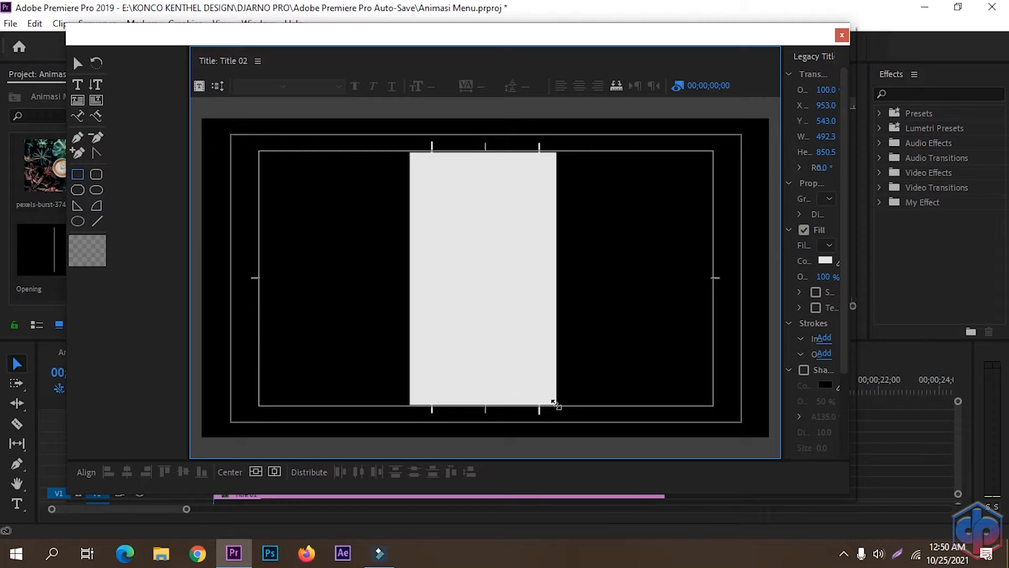
{"action": "left_click_drag", "start_coordinate": [556, 404], "coordinate": [556, 404]}
Step: Change the tall rectangle's fill color to dark blue 000E4B
{"action": "left_click", "coordinate": [828, 261]}
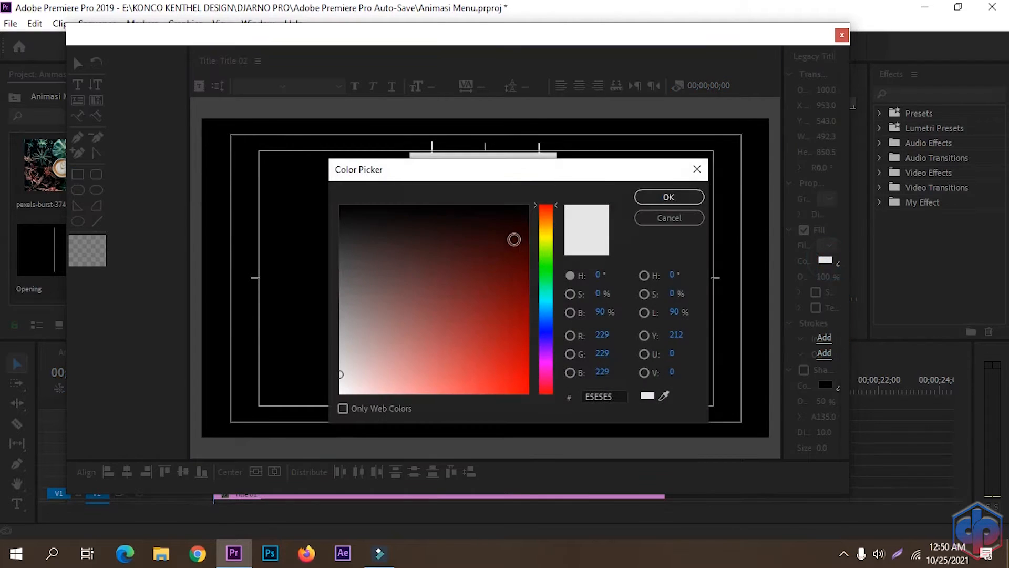
{"action": "left_click", "coordinate": [550, 326]}
{"action": "left_click_drag", "start_coordinate": [513, 305], "coordinate": [528, 261]}
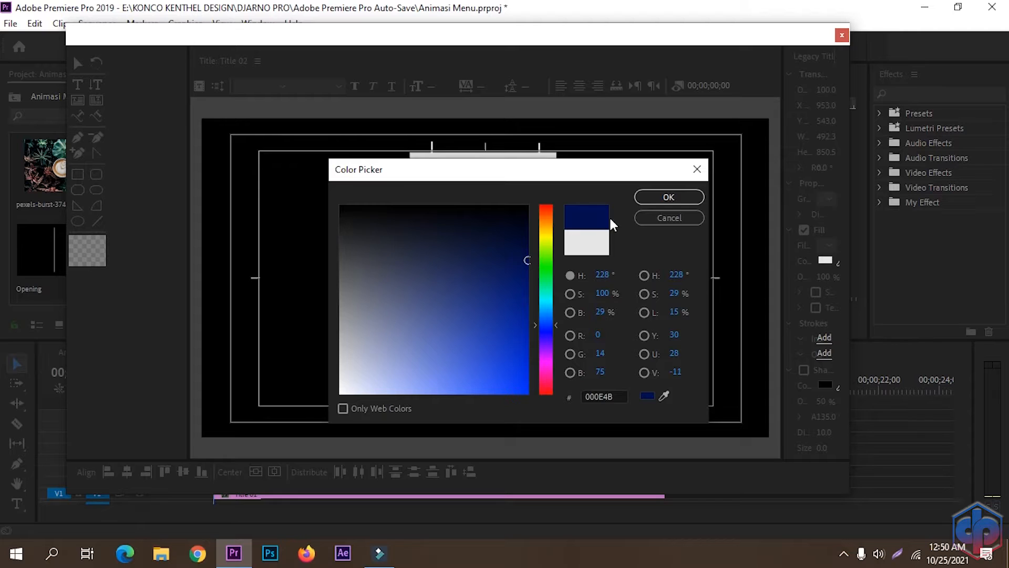
{"action": "left_click", "coordinate": [669, 197]}
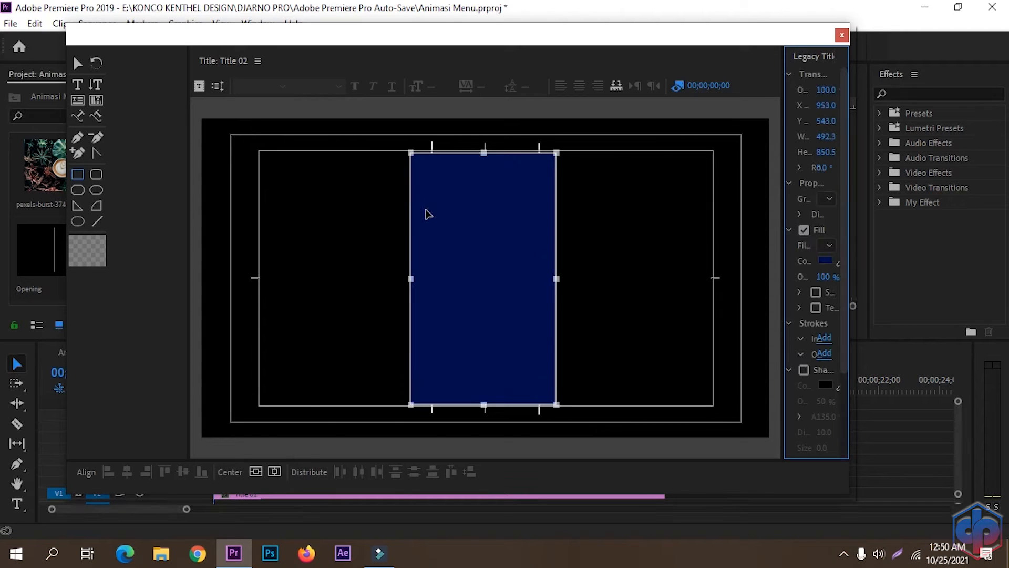
Step: Center the blue rectangle horizontally and vertically in the frame, and close the title editor
{"action": "left_click", "coordinate": [362, 226]}
{"action": "left_click", "coordinate": [256, 472]}
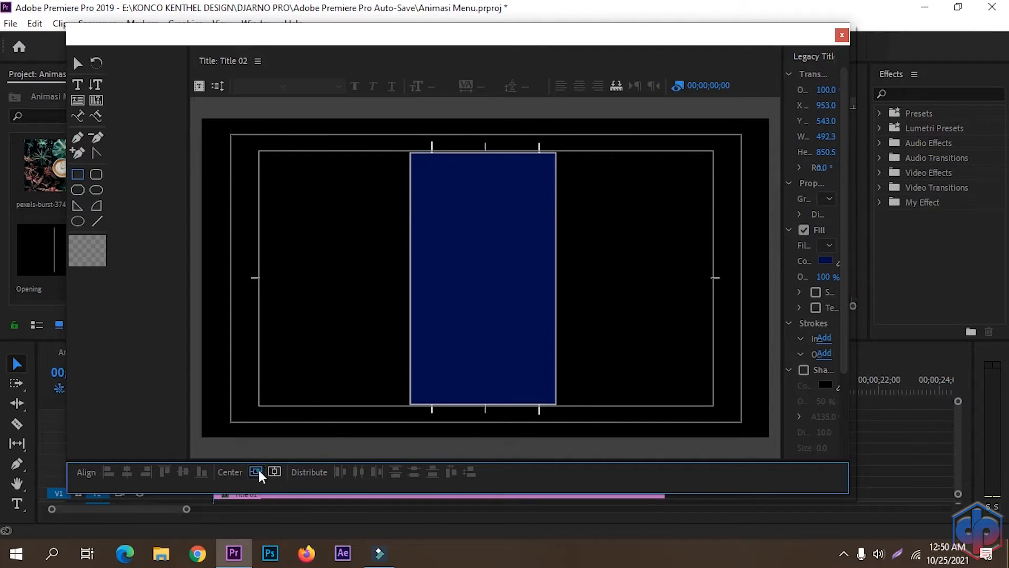
{"action": "left_click", "coordinate": [274, 471]}
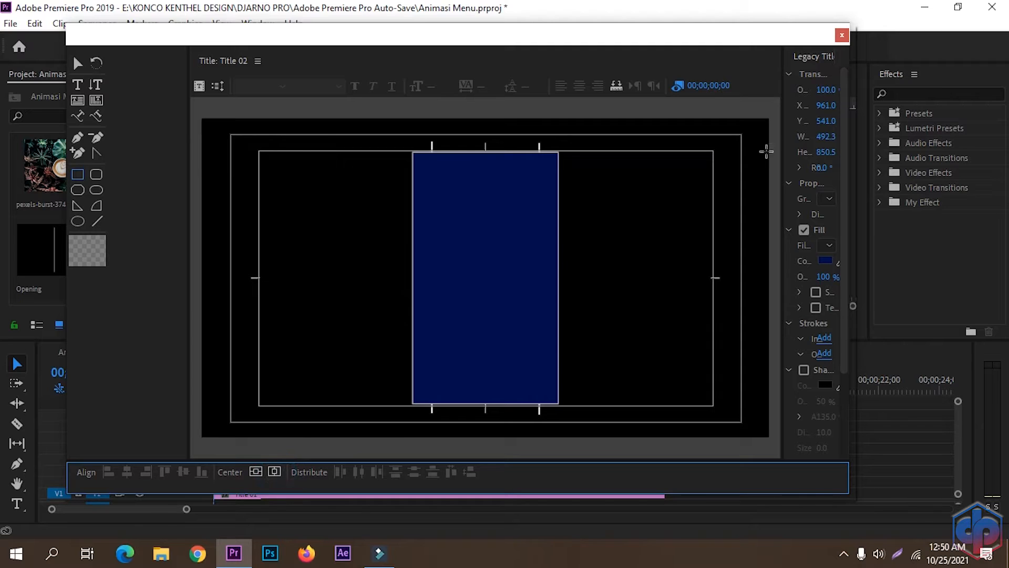
{"action": "left_click", "coordinate": [842, 36]}
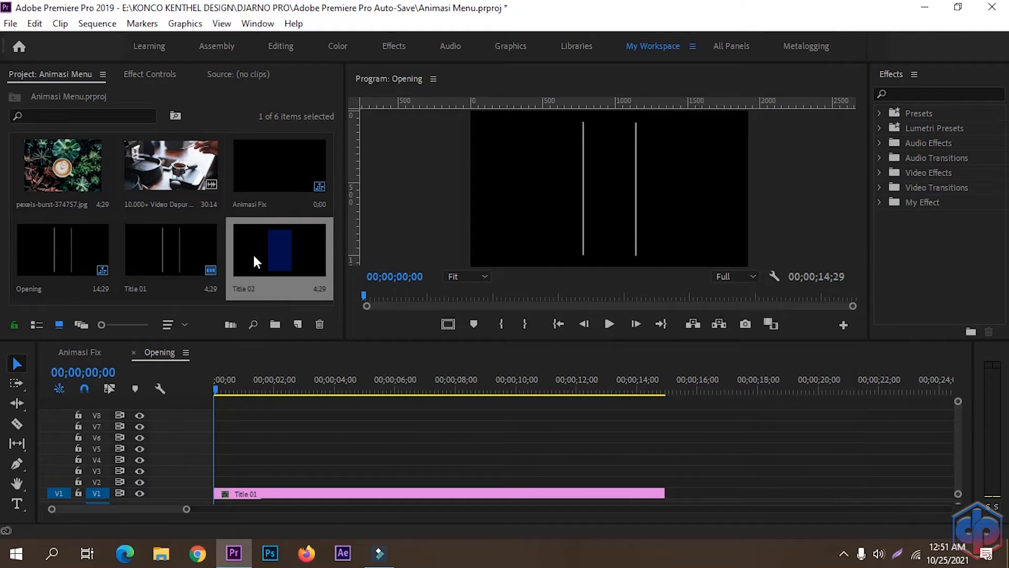
Step: Place Title 02 at the start of V2 and extend it to end together with Title 01
{"action": "left_click_drag", "start_coordinate": [267, 246], "coordinate": [223, 491]}
{"action": "left_click", "coordinate": [359, 477]}
{"action": "left_click_drag", "start_coordinate": [361, 478], "coordinate": [664, 505]}
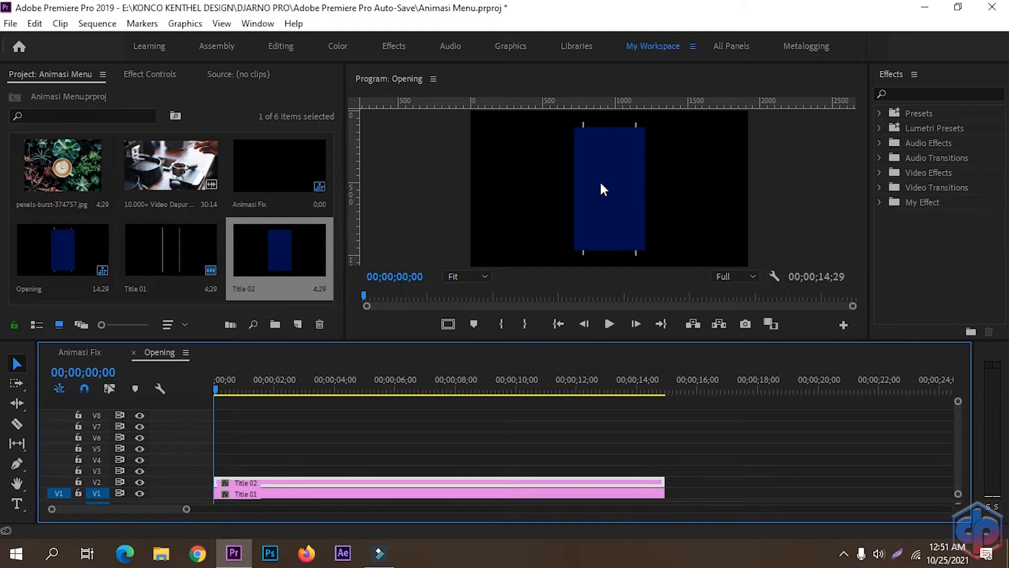
Step: Create a third legacy title and draw a wide rectangle across the blue one, about 727 wide and 430 high
{"action": "left_click", "coordinate": [11, 23]}
{"action": "mouse_move", "coordinate": [101, 42]}
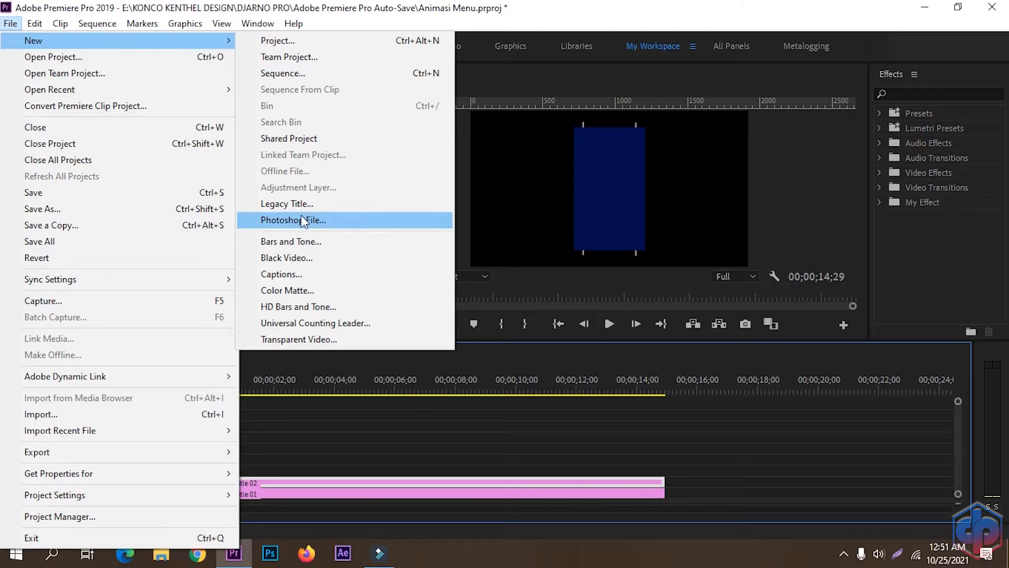
{"action": "left_click", "coordinate": [297, 205]}
{"action": "left_click", "coordinate": [541, 343]}
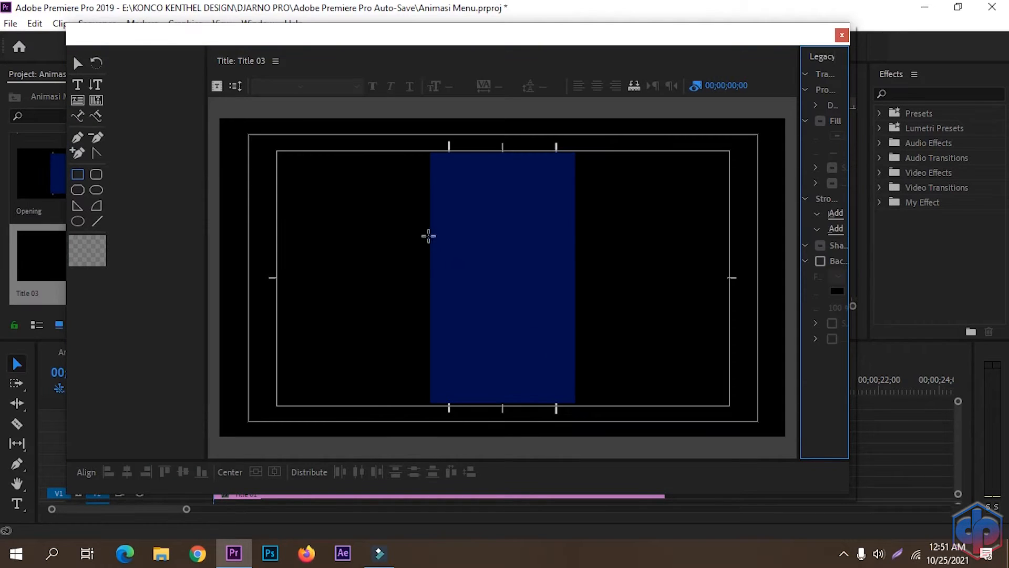
{"action": "left_click_drag", "start_coordinate": [401, 205], "coordinate": [616, 331]}
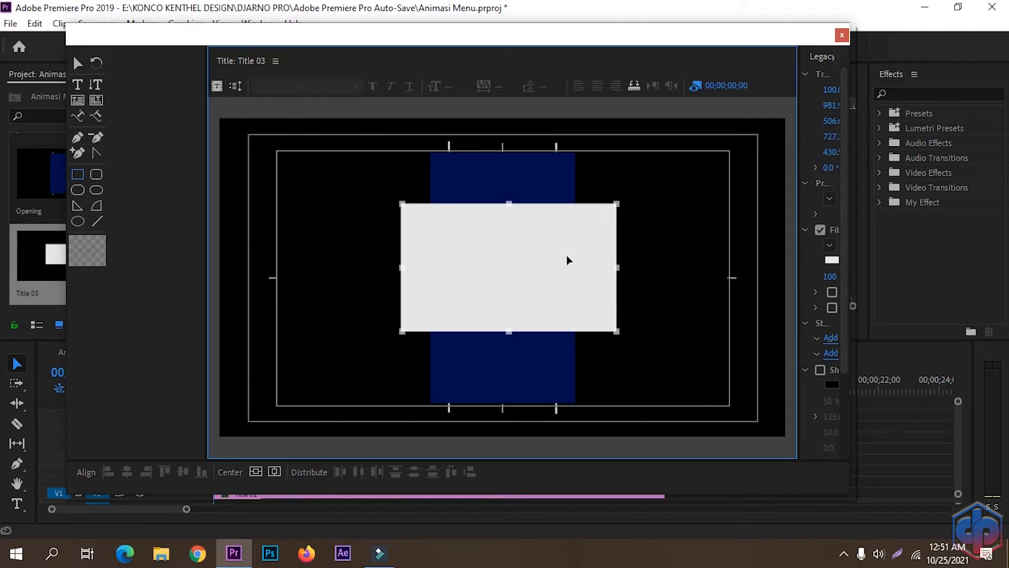
Step: Change the wide rectangle's fill color to a brighter blue, 05179B
{"action": "left_click", "coordinate": [832, 260]}
{"action": "left_click_drag", "start_coordinate": [486, 173], "coordinate": [700, 132]}
{"action": "left_click", "coordinate": [757, 282]}
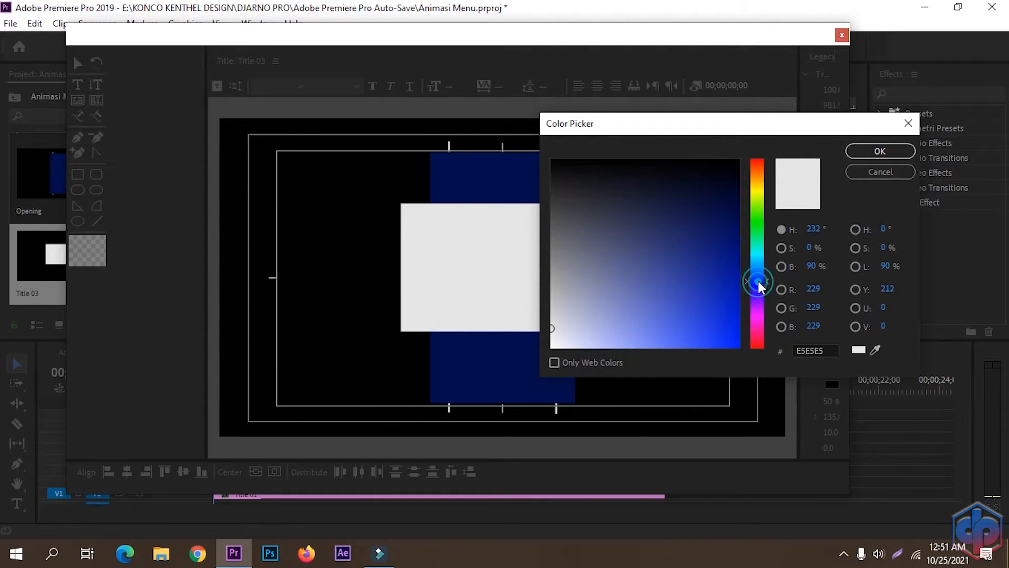
{"action": "left_click", "coordinate": [732, 260]}
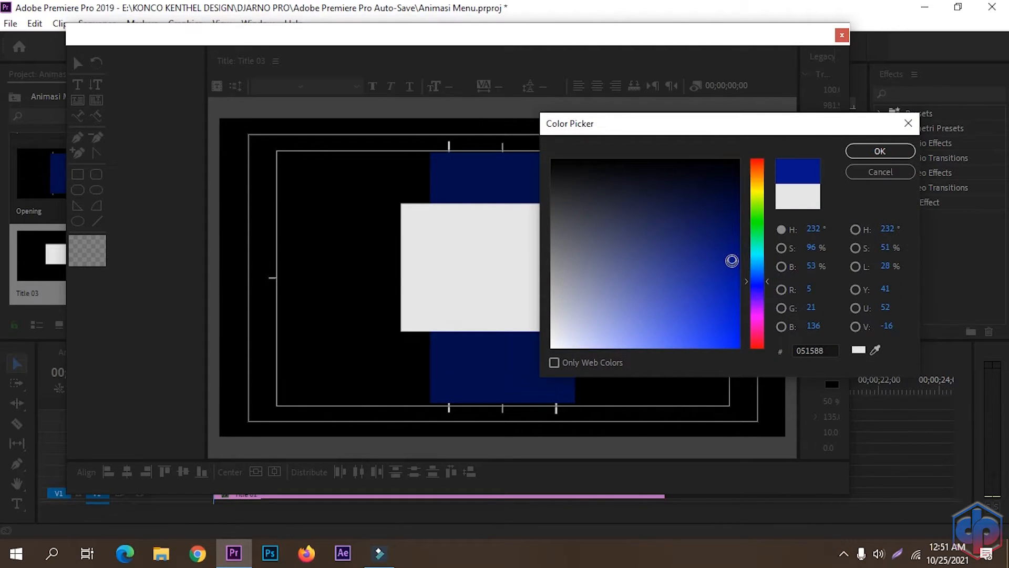
{"action": "left_click", "coordinate": [733, 272]}
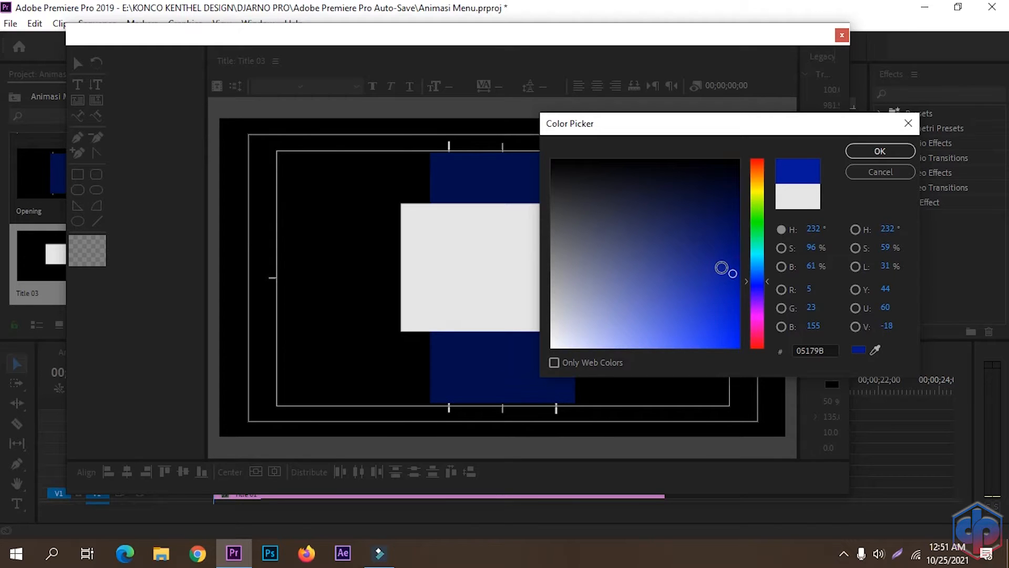
{"action": "left_click", "coordinate": [879, 151]}
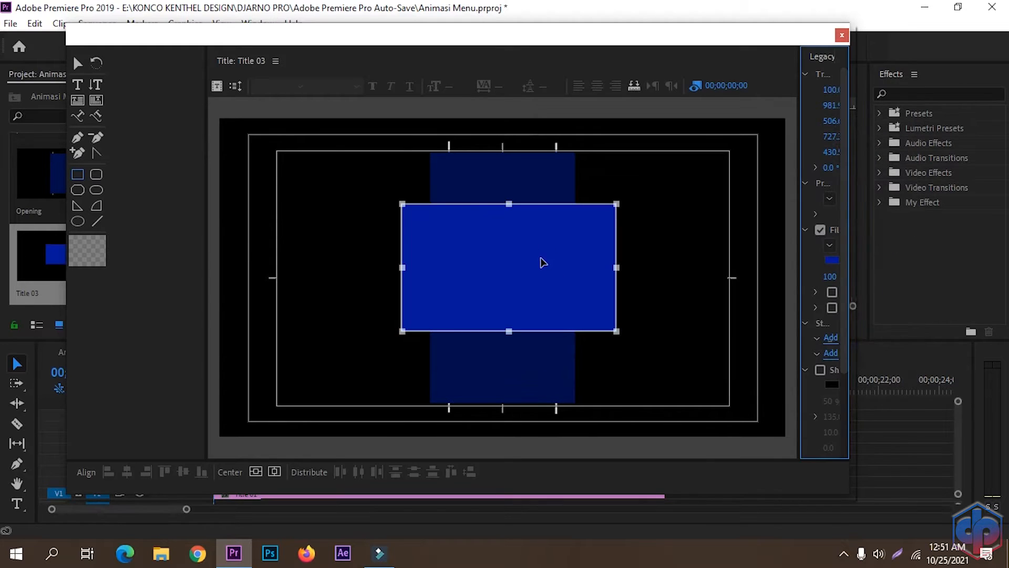
Step: Center the wide rectangle horizontally and vertically in the frame, and close the title editor
{"action": "left_click", "coordinate": [219, 378]}
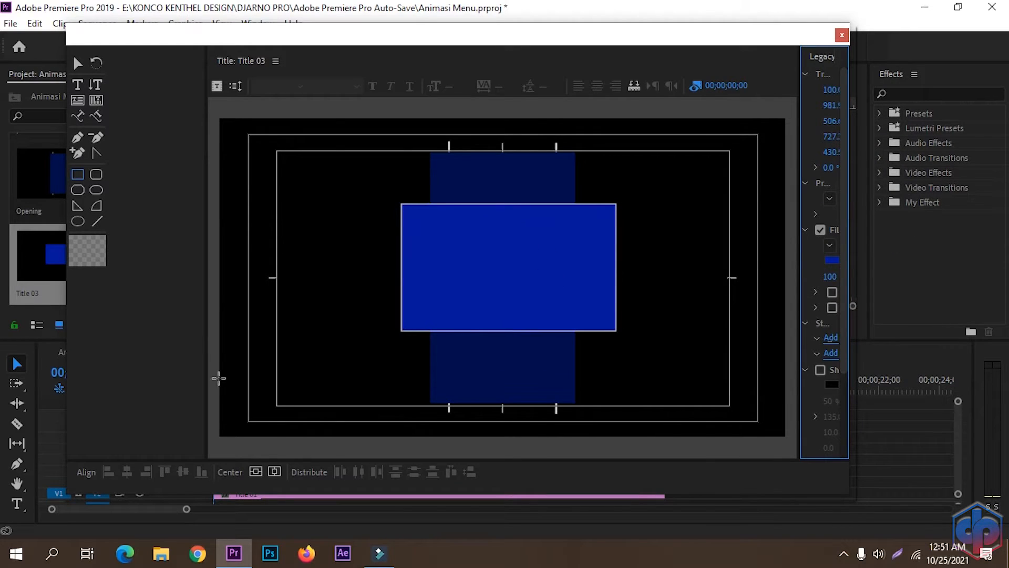
{"action": "left_click", "coordinate": [275, 471]}
{"action": "left_click", "coordinate": [255, 471]}
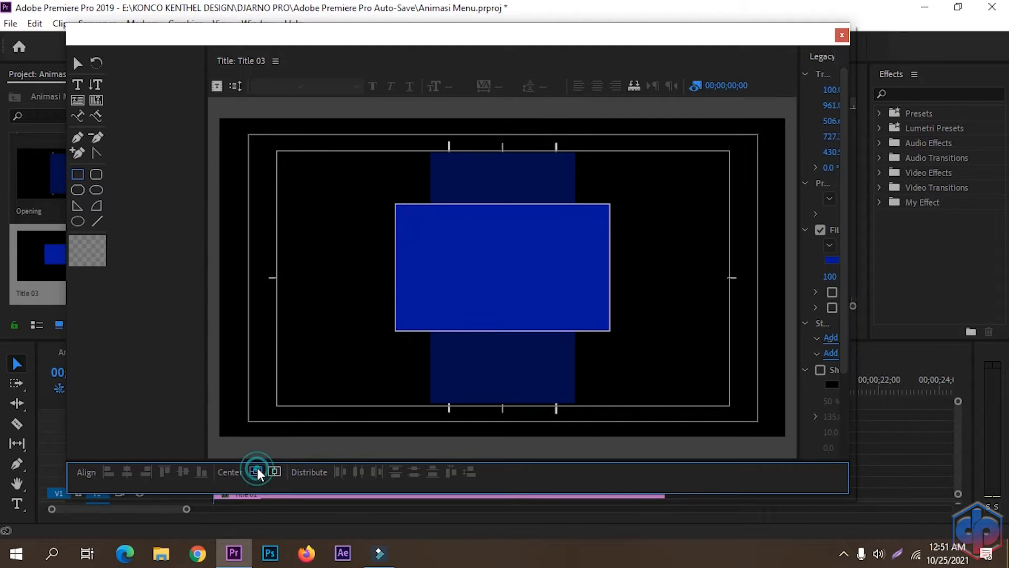
{"action": "left_click", "coordinate": [841, 35]}
Step: Place Title 03 at the start of V3 and extend it to end together with the titles below
{"action": "left_click_drag", "start_coordinate": [61, 253], "coordinate": [210, 455]}
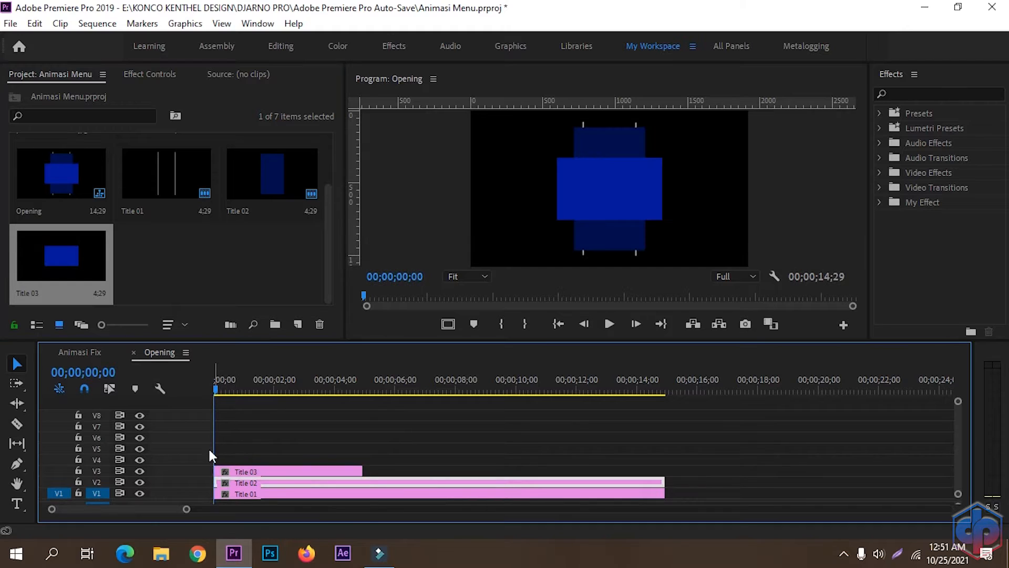
{"action": "left_click_drag", "start_coordinate": [362, 472], "coordinate": [665, 484]}
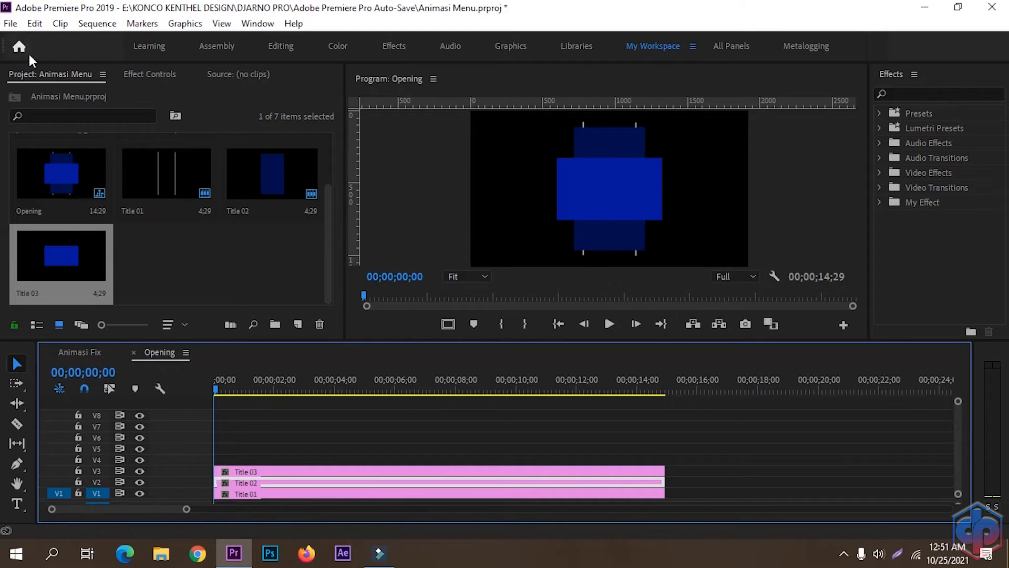
Step: Create a fourth legacy title, Title 04, and add the text "opening" across the wide rectangle's upper edge
{"action": "left_click", "coordinate": [19, 23]}
{"action": "mouse_move", "coordinate": [203, 39]}
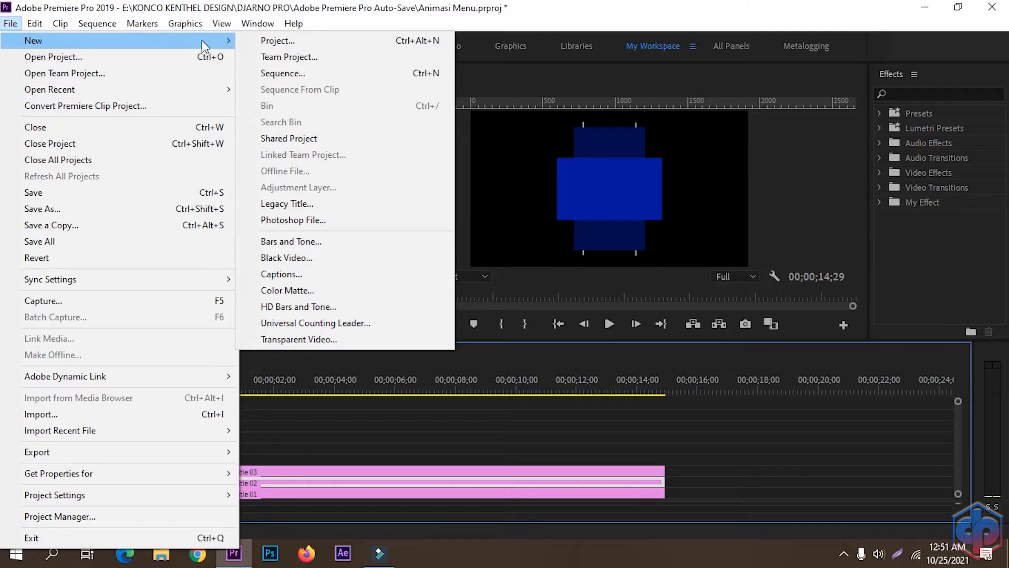
{"action": "left_click", "coordinate": [286, 205]}
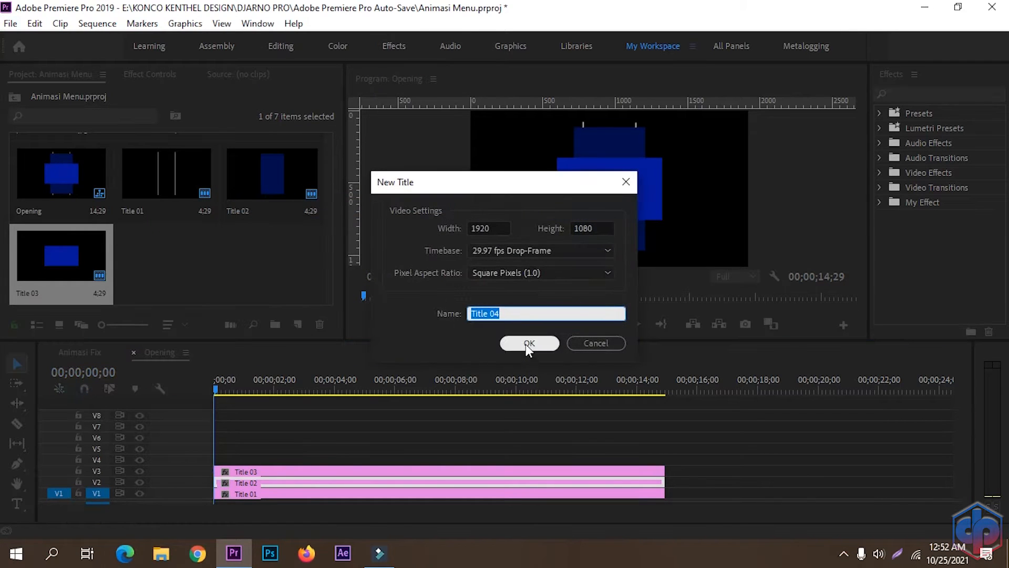
{"action": "left_click", "coordinate": [528, 344]}
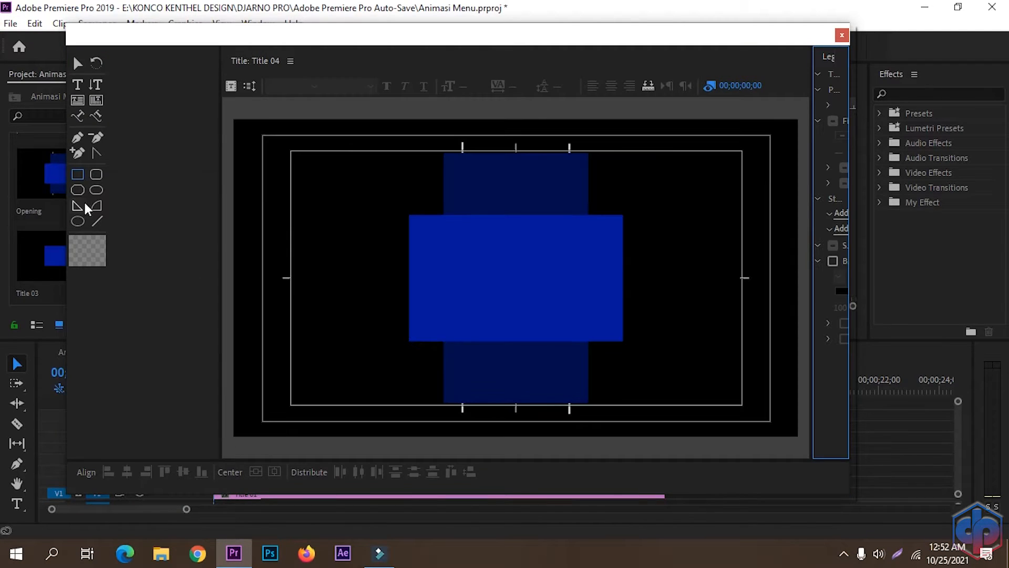
{"action": "left_click", "coordinate": [77, 84]}
{"action": "left_click", "coordinate": [474, 216]}
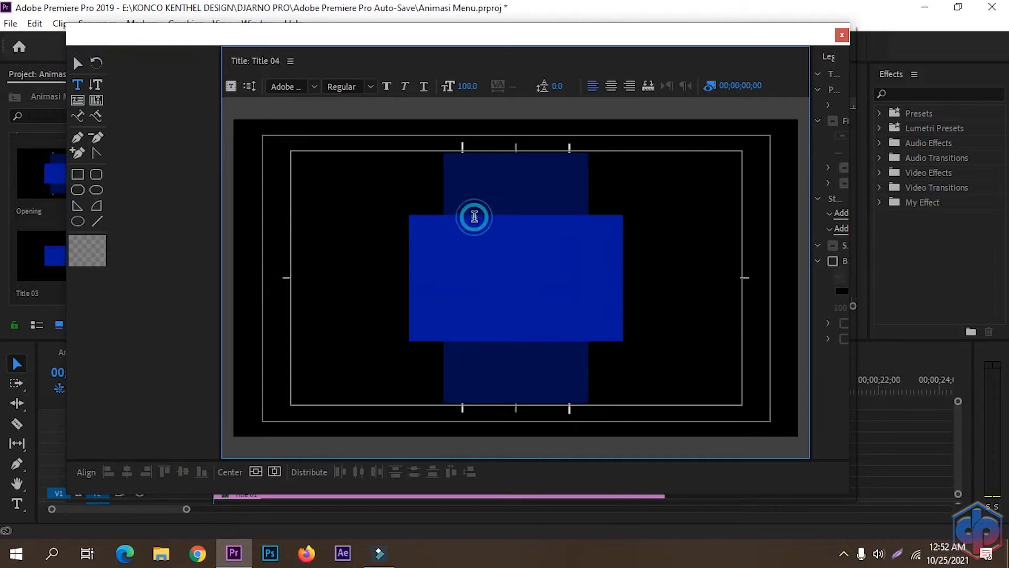
{"action": "type", "text": "opening"}
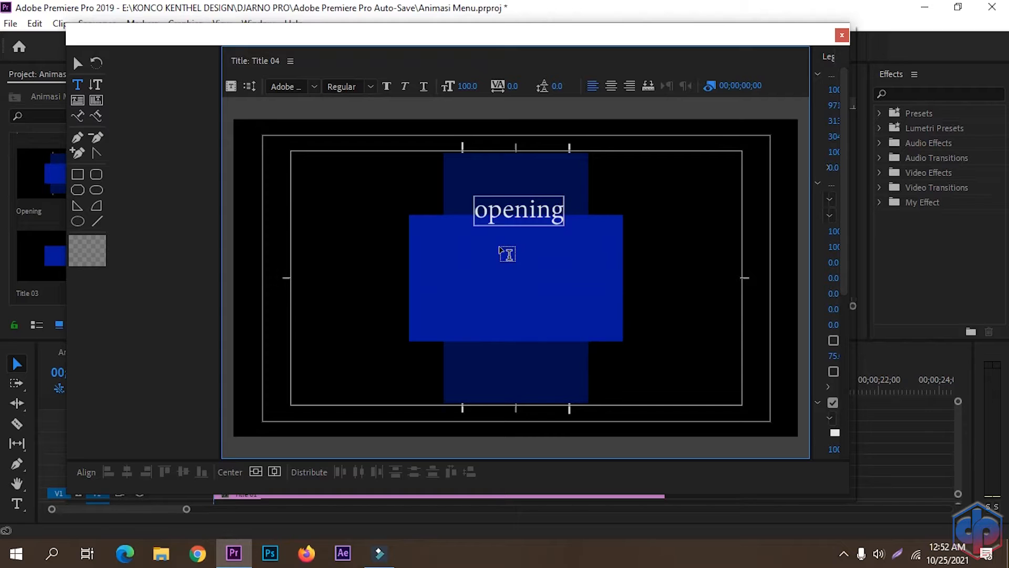
Step: Set the "opening" text to the Bebas Neue font in the Bold style
{"action": "key", "text": "ctrl+a"}
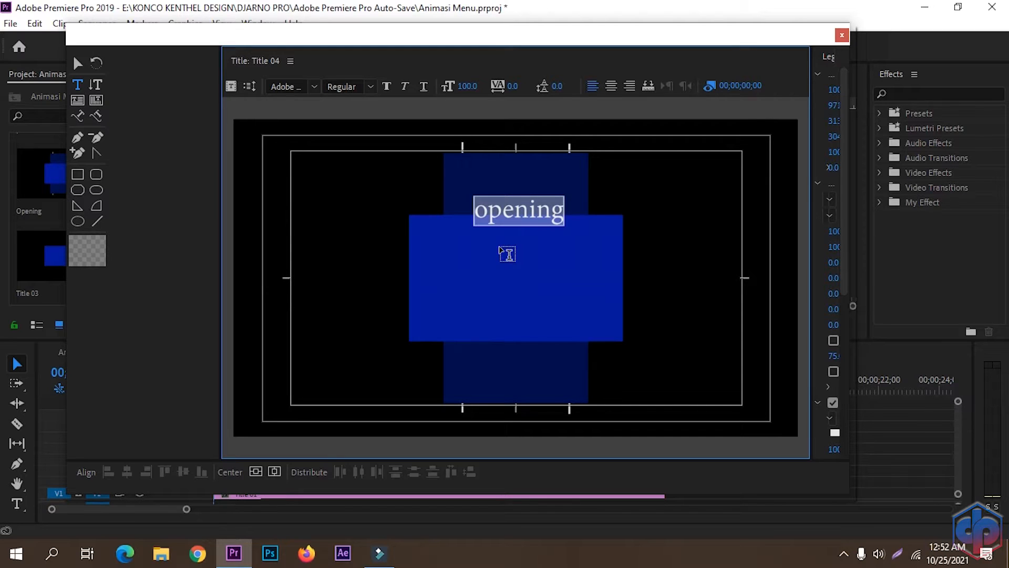
{"action": "left_click", "coordinate": [286, 87]}
{"action": "type", "text": "Bebas Ne"}
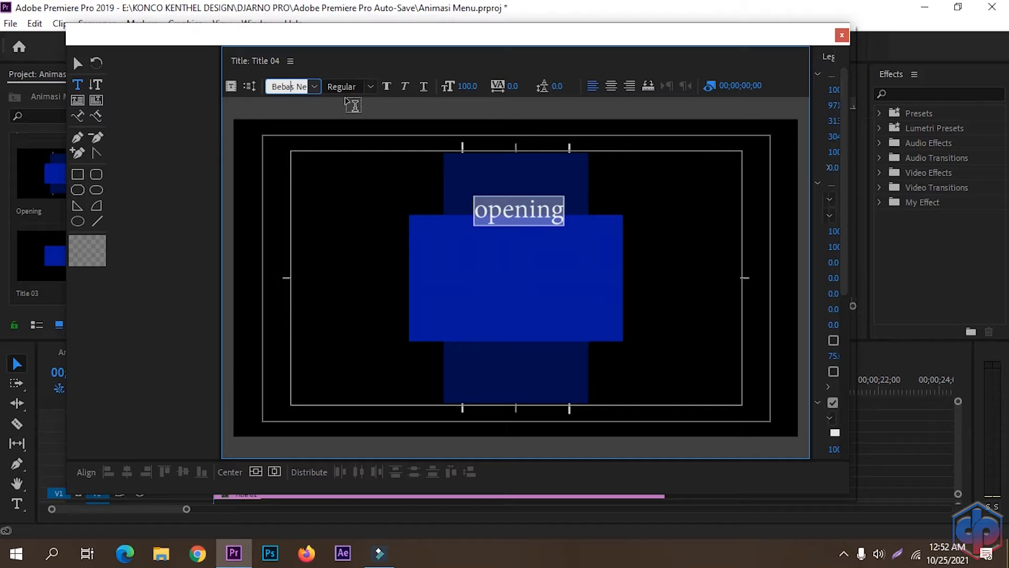
{"action": "left_click", "coordinate": [370, 86]}
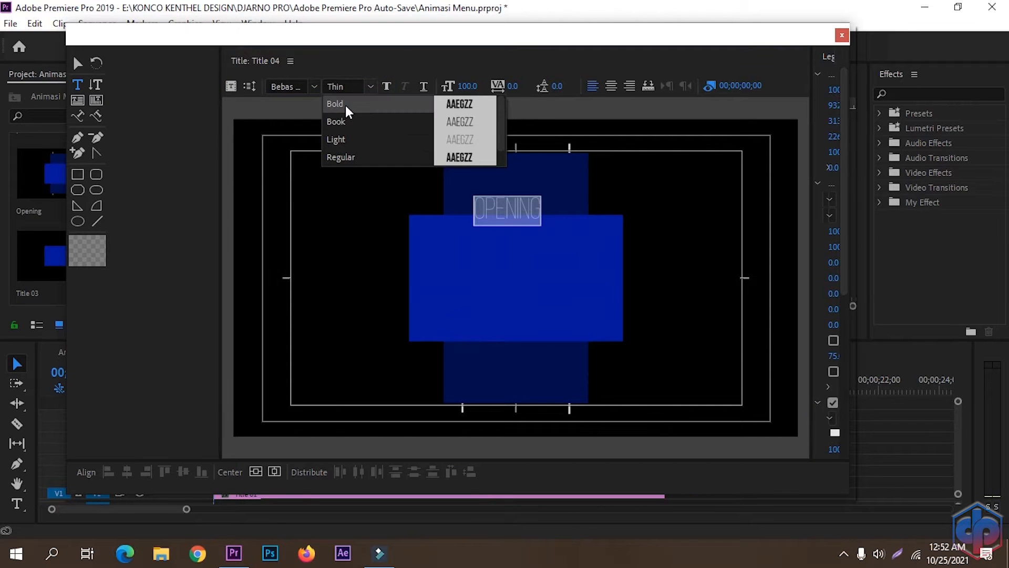
{"action": "left_click", "coordinate": [345, 105]}
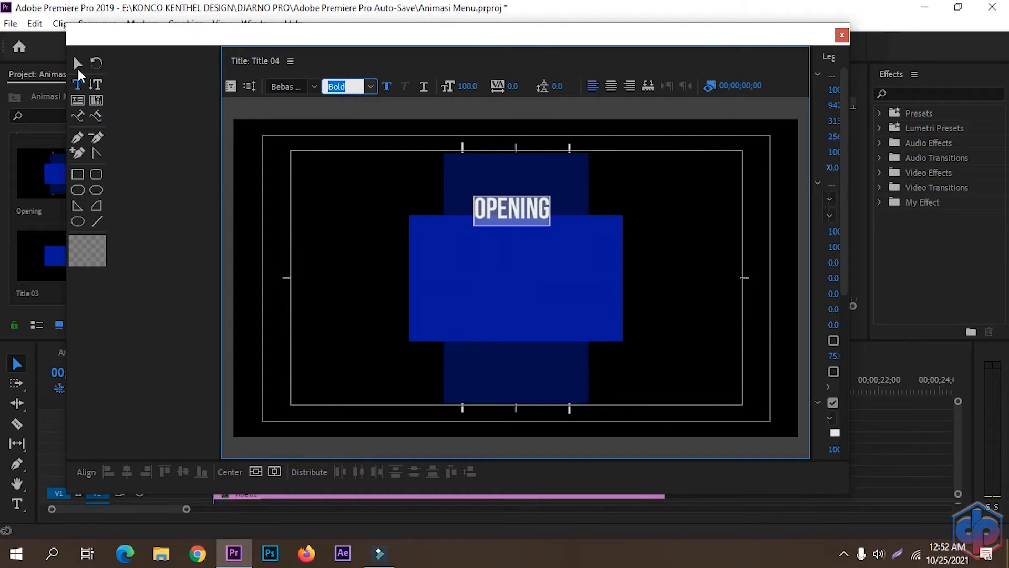
Step: Move the OPENING text slightly down onto the wide rectangle's upper edge and center it horizontally
{"action": "left_click", "coordinate": [77, 63]}
{"action": "left_click", "coordinate": [513, 217]}
{"action": "left_click_drag", "start_coordinate": [514, 216], "coordinate": [518, 227]}
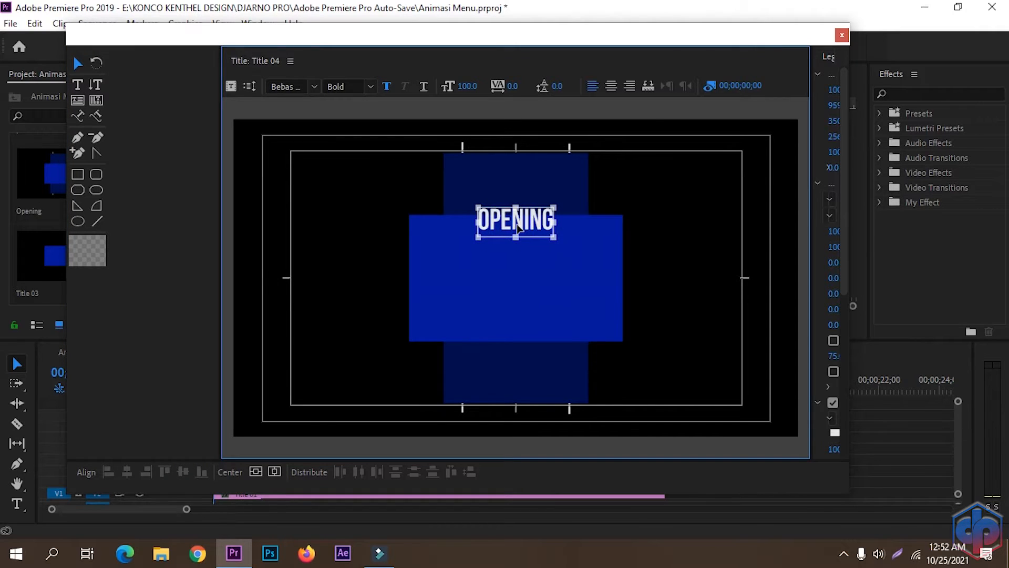
{"action": "left_click", "coordinate": [276, 470]}
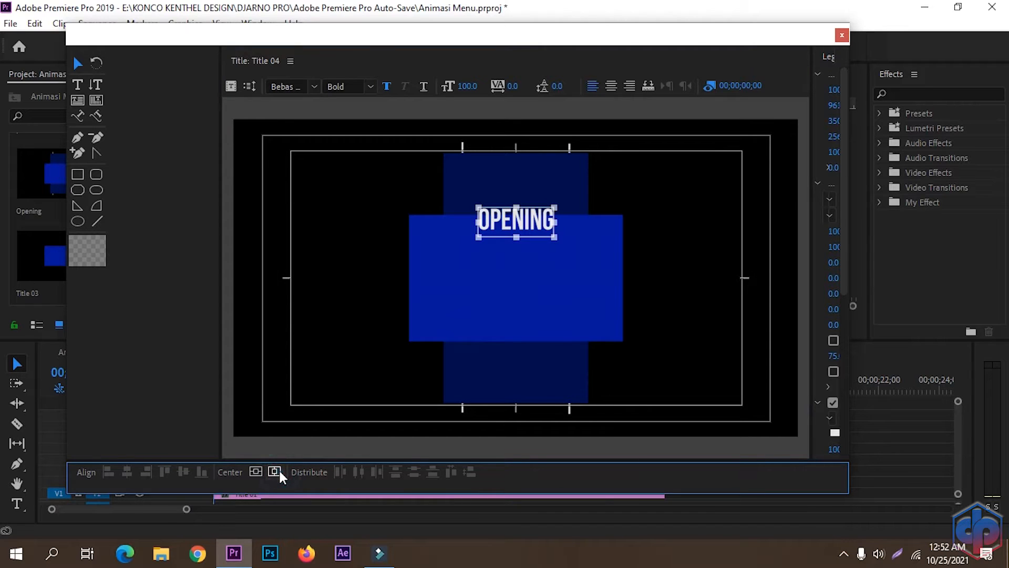
Step: Set the OPENING text's kerning to 10 and center the text horizontally in the frame again
{"action": "left_click", "coordinate": [78, 85]}
{"action": "left_click", "coordinate": [511, 220]}
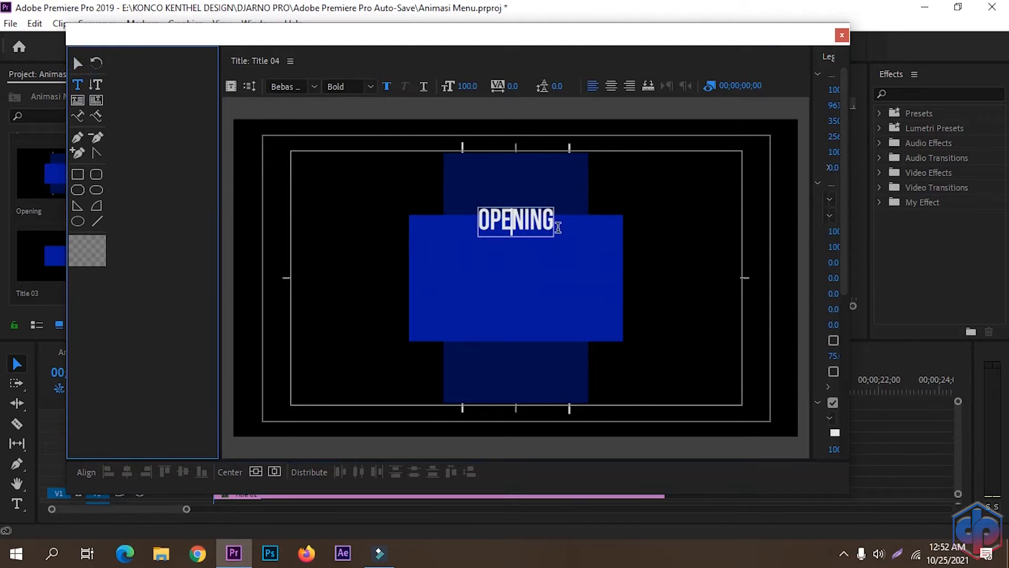
{"action": "left_click_drag", "start_coordinate": [555, 220], "coordinate": [473, 222]}
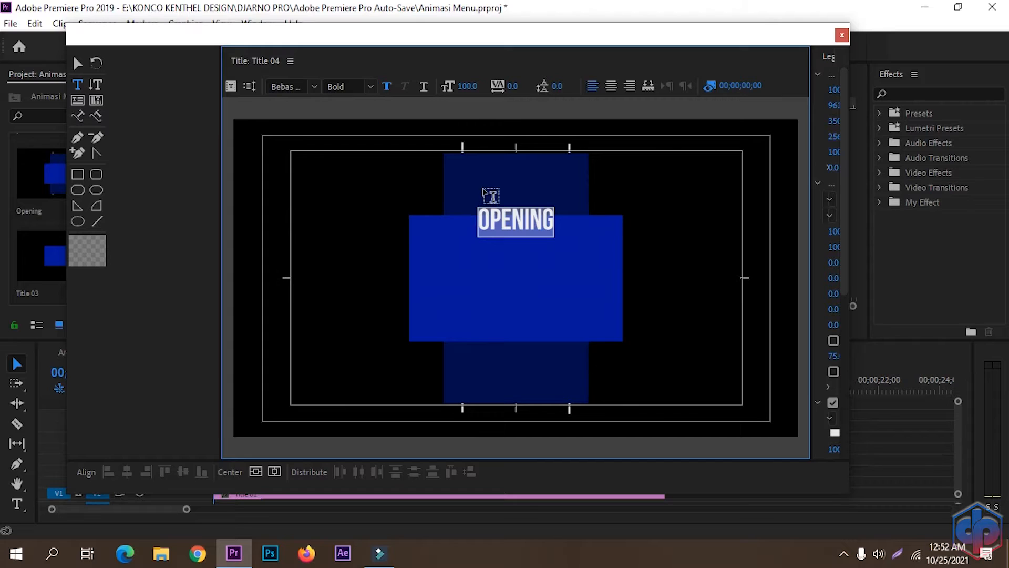
{"action": "left_click", "coordinate": [517, 85]}
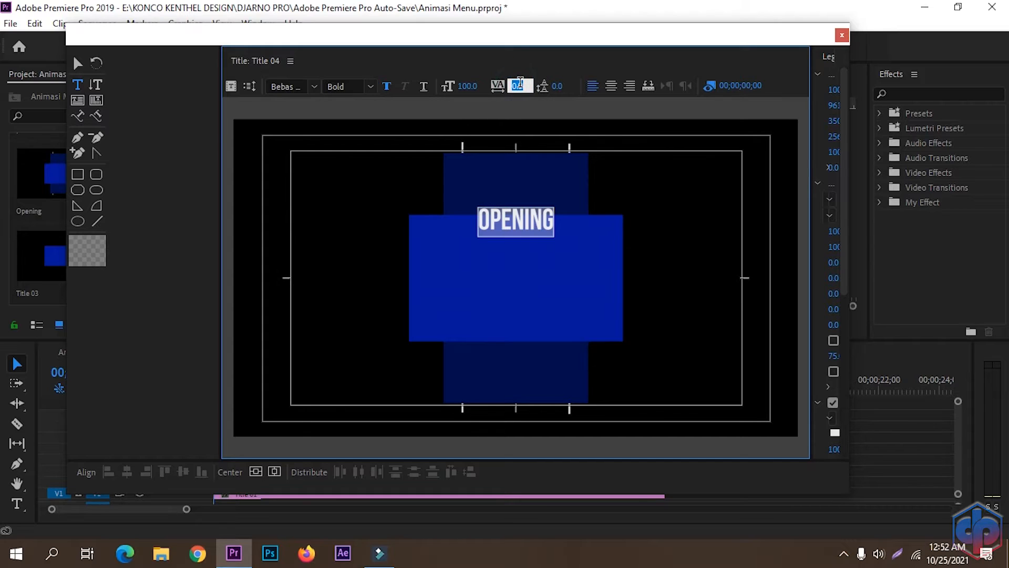
{"action": "type", "text": "10"}
{"action": "key", "text": "Return"}
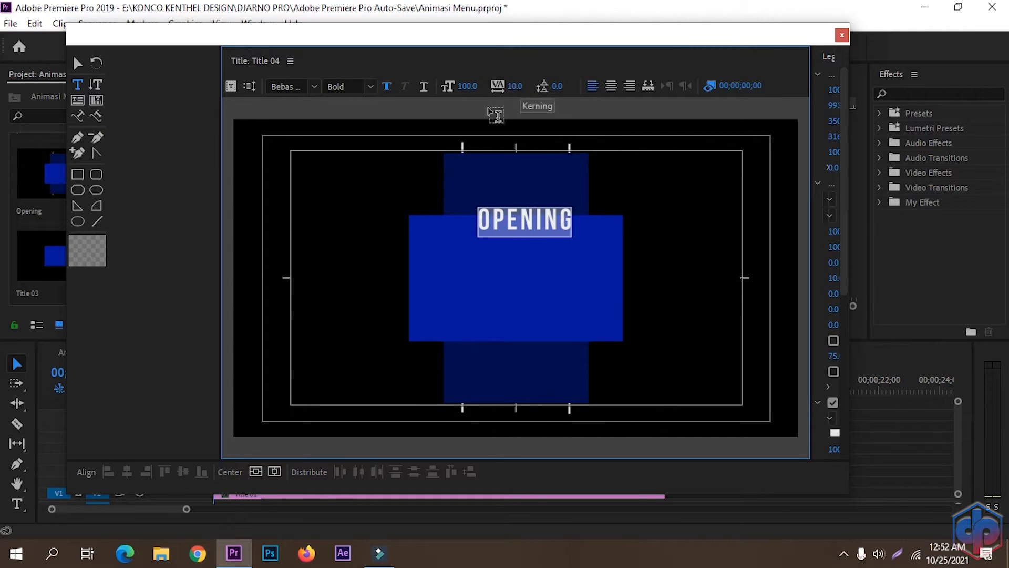
{"action": "left_click", "coordinate": [275, 470]}
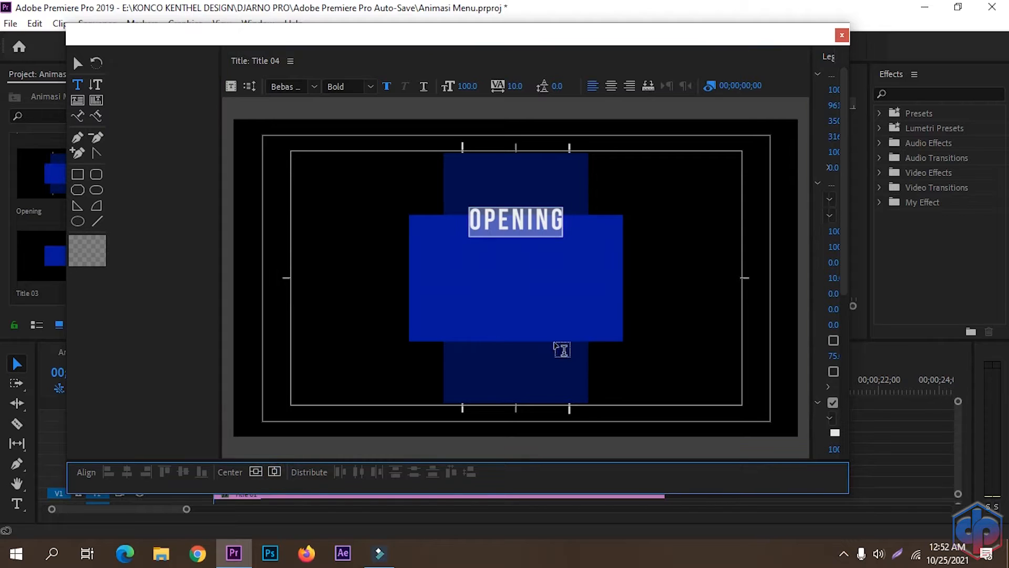
Step: Add a black shadow with 100% opacity to the OPENING text, and close the title editor
{"action": "left_click_drag", "start_coordinate": [812, 276], "coordinate": [773, 271]}
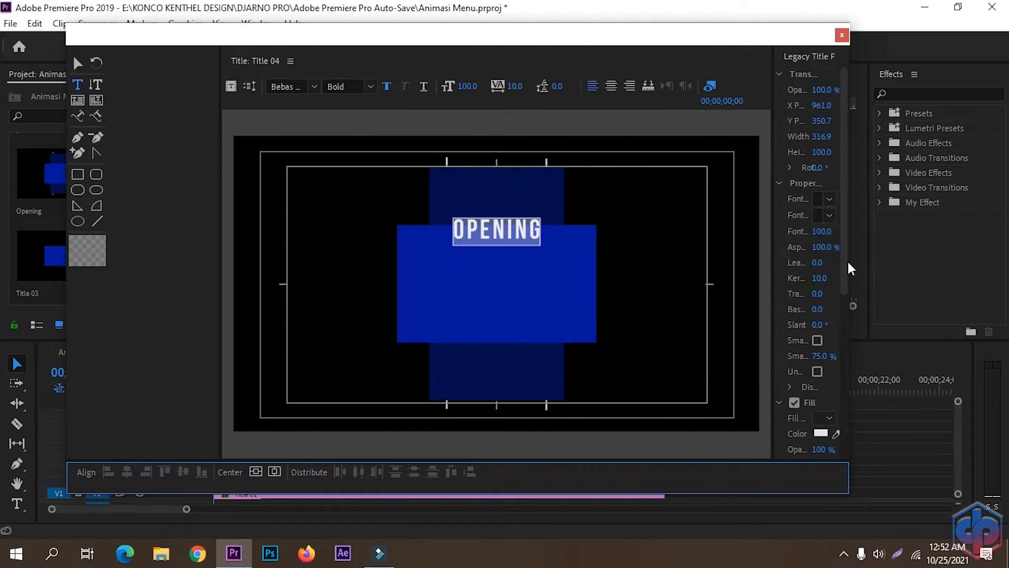
{"action": "mouse_move", "coordinate": [843, 262]}
{"action": "left_mouse_down"}
{"action": "mouse_move", "coordinate": [837, 315]}
{"action": "mouse_move", "coordinate": [865, 368]}
{"action": "left_mouse_up"}
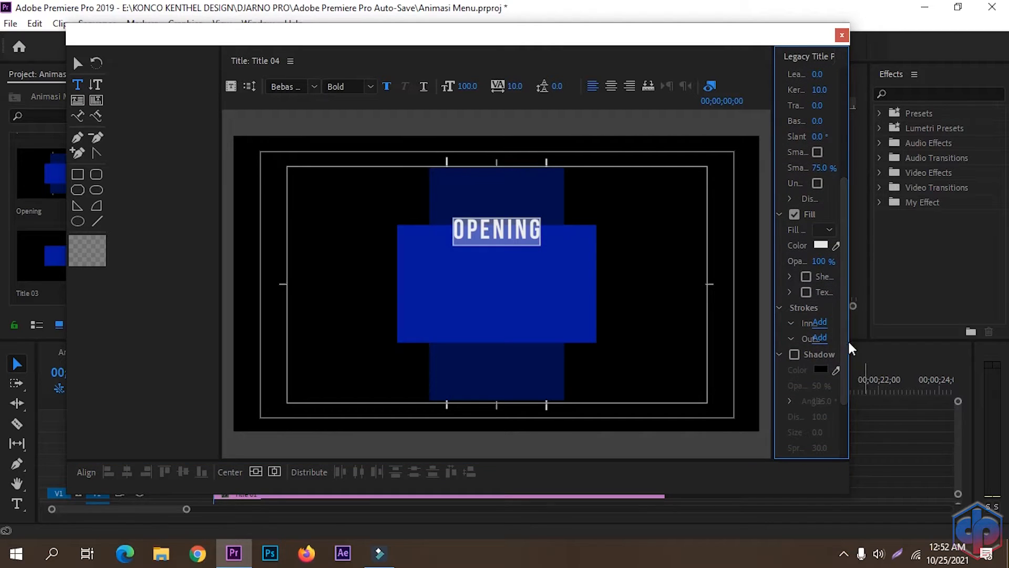
{"action": "left_click", "coordinate": [794, 355]}
{"action": "left_click_drag", "start_coordinate": [821, 387], "coordinate": [857, 386]}
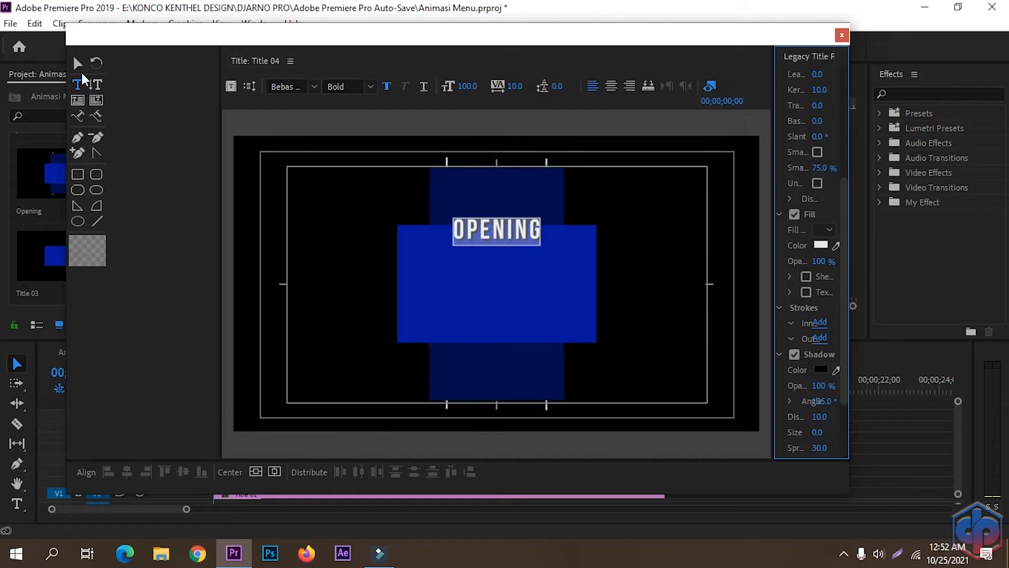
{"action": "left_click", "coordinate": [77, 64]}
{"action": "left_click", "coordinate": [543, 283]}
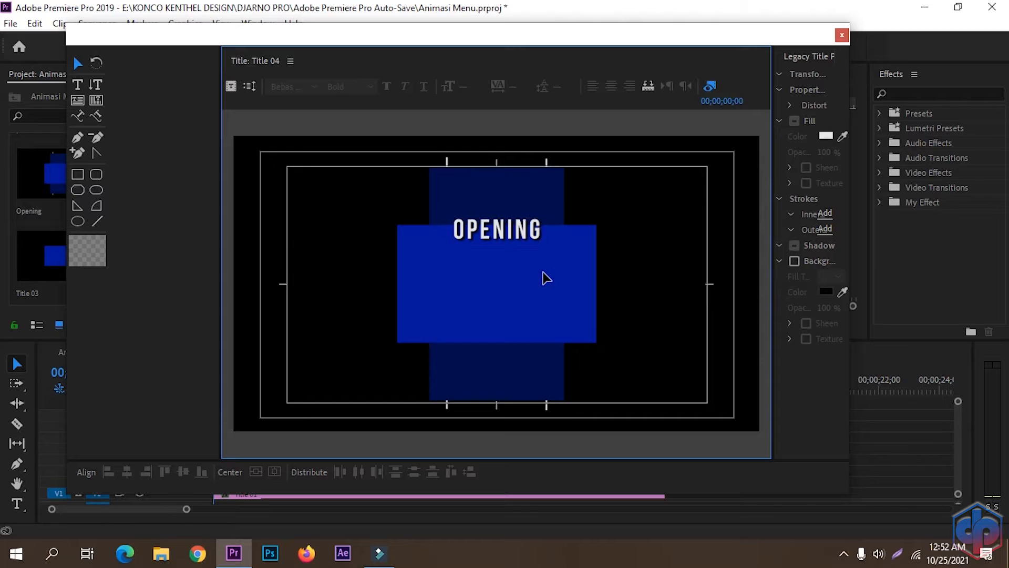
{"action": "left_click", "coordinate": [842, 35]}
Step: Place Title 04 at the start of V4 and extend it to end together with the other titles
{"action": "left_click_drag", "start_coordinate": [169, 254], "coordinate": [217, 460]}
{"action": "left_click_drag", "start_coordinate": [357, 456], "coordinate": [664, 466]}
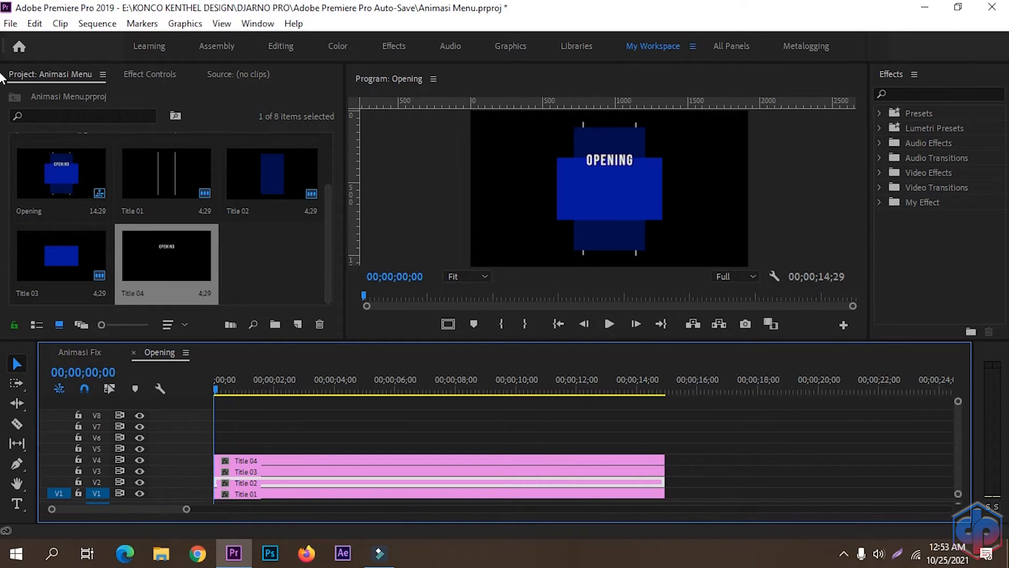
Step: Create a new legacy title and add the text "10 desember 2021" on the wide rectangle beneath OPENING
{"action": "left_click", "coordinate": [10, 23]}
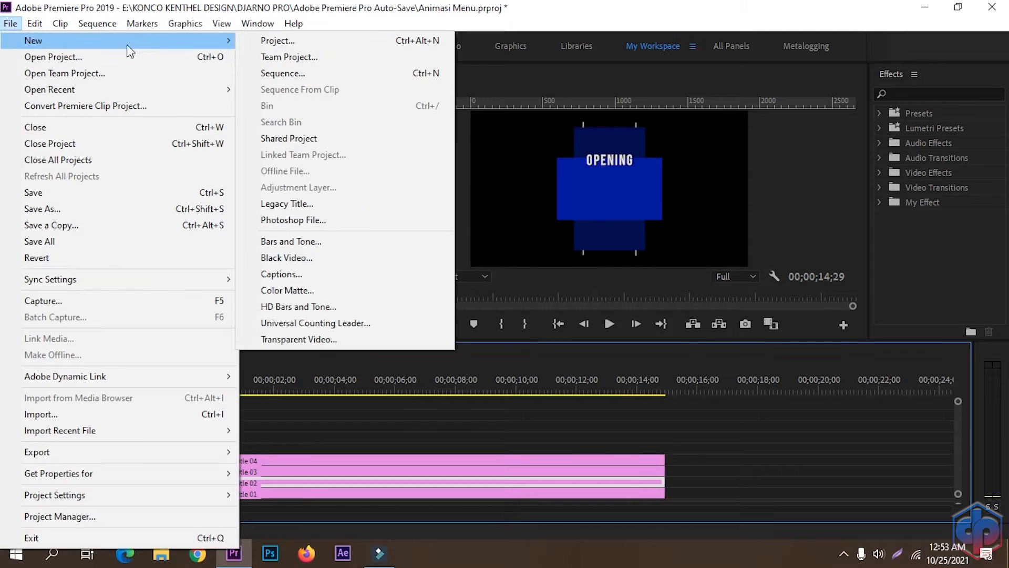
{"action": "mouse_move", "coordinate": [179, 41]}
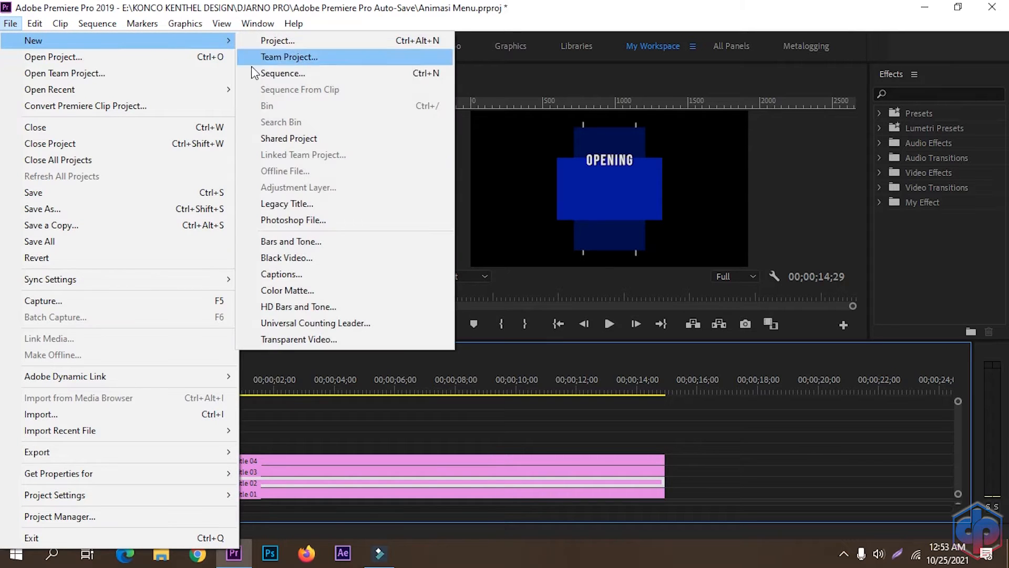
{"action": "left_click", "coordinate": [285, 205]}
{"action": "left_click", "coordinate": [530, 345]}
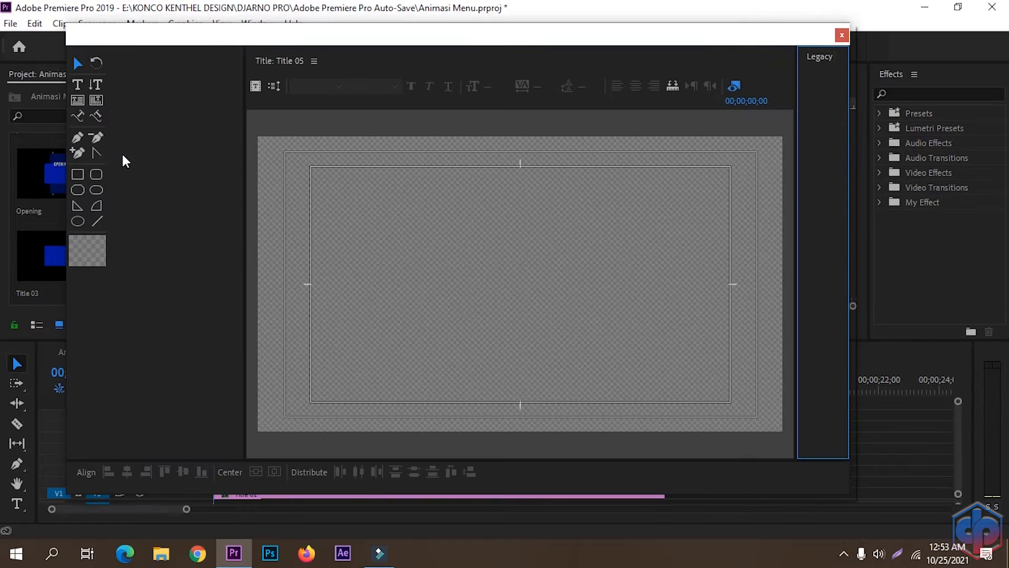
{"action": "left_click", "coordinate": [77, 84]}
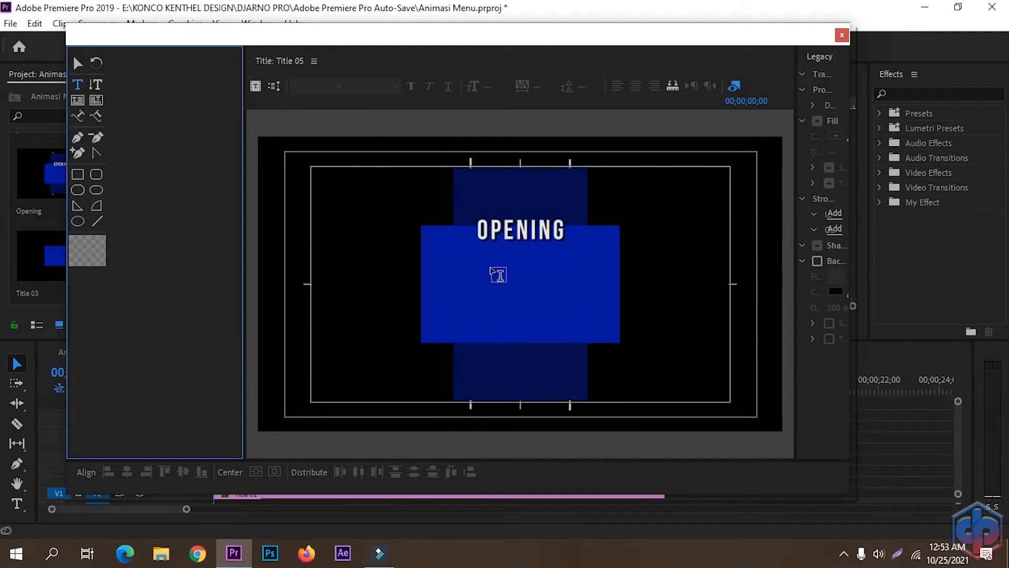
{"action": "left_click", "coordinate": [468, 265]}
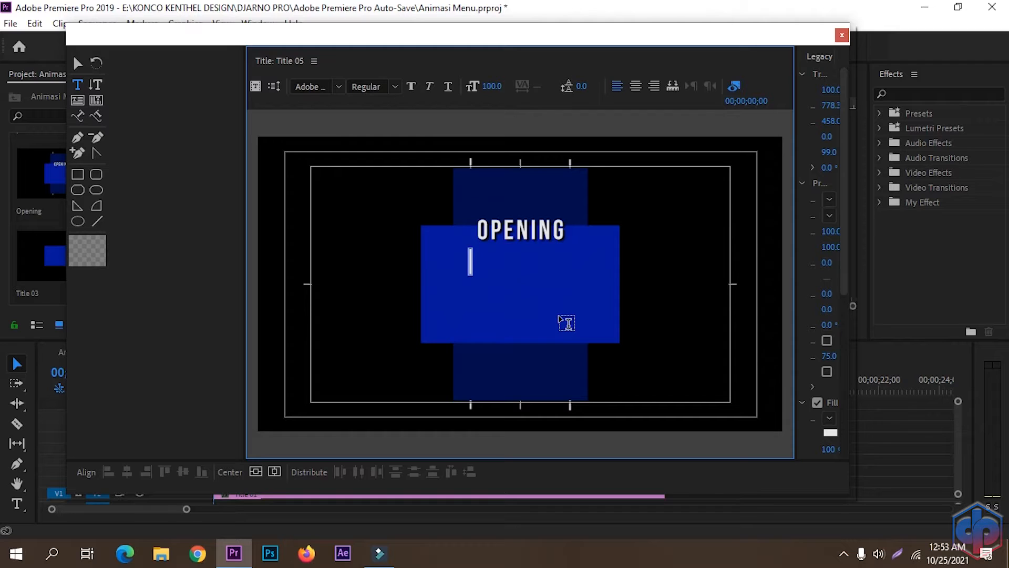
{"action": "type", "text": "10 "}
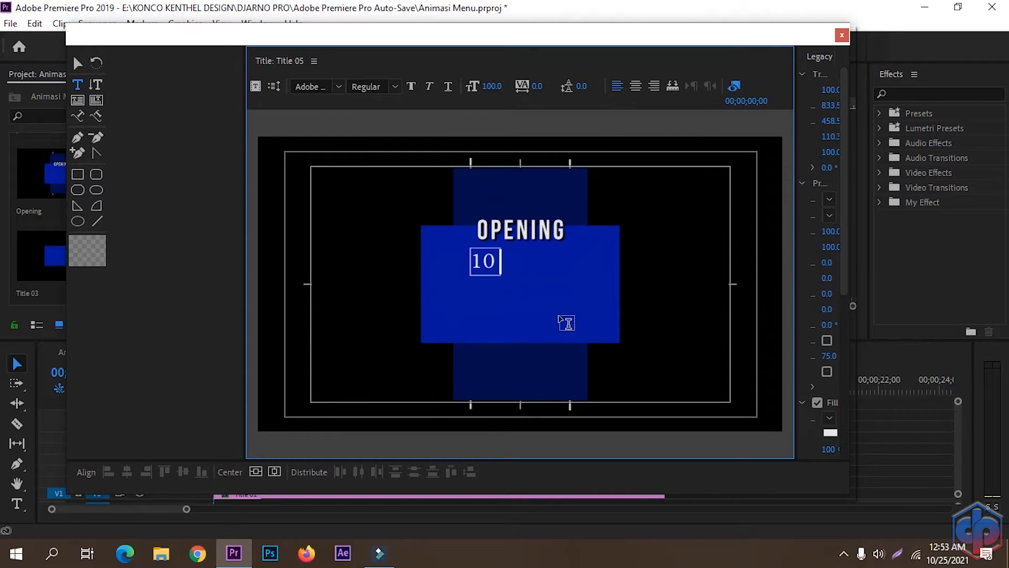
{"action": "type", "text": "desember"}
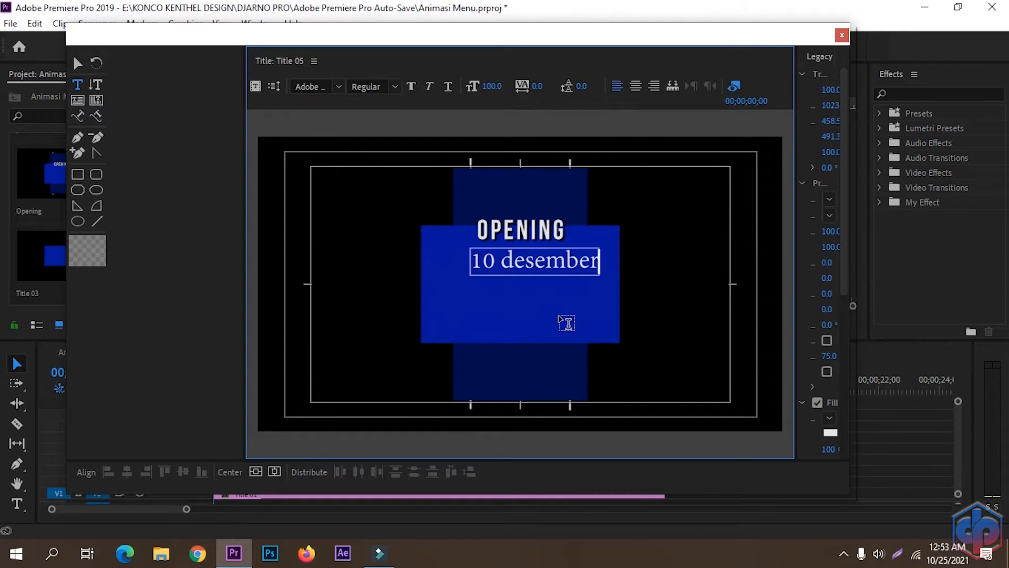
{"action": "type", "text": " 2021"}
Step: Set the whole date text in the Bebas Neue font with the Bold style
{"action": "key", "text": "ctrl+a"}
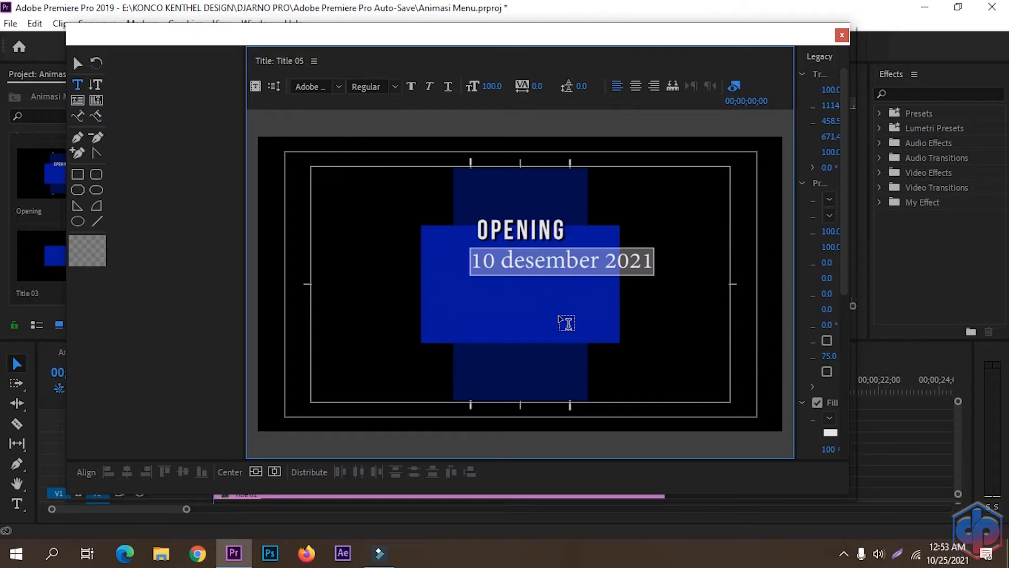
{"action": "left_click", "coordinate": [302, 89]}
{"action": "type", "text": "Bebas Ne"}
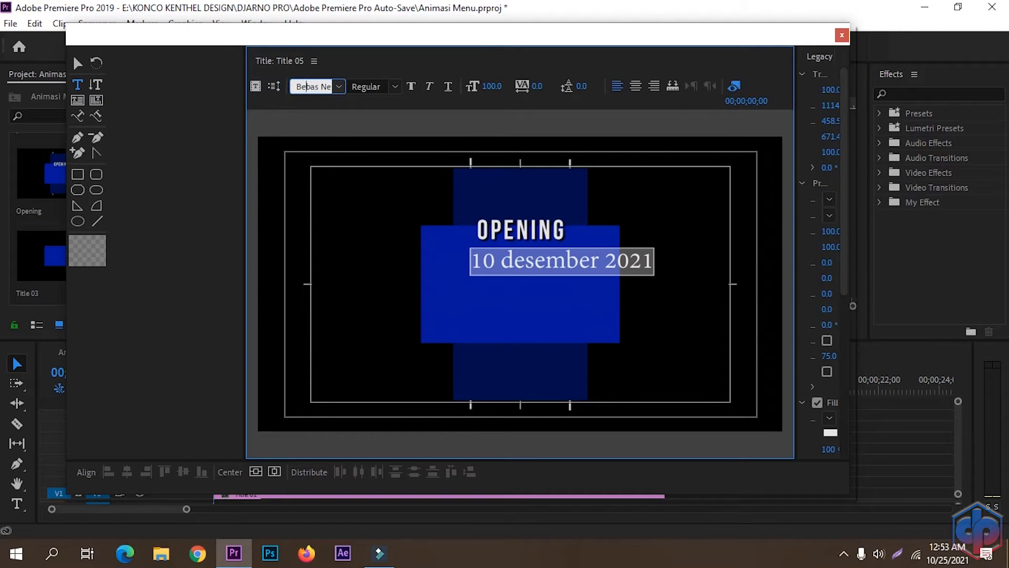
{"action": "left_click", "coordinate": [394, 88]}
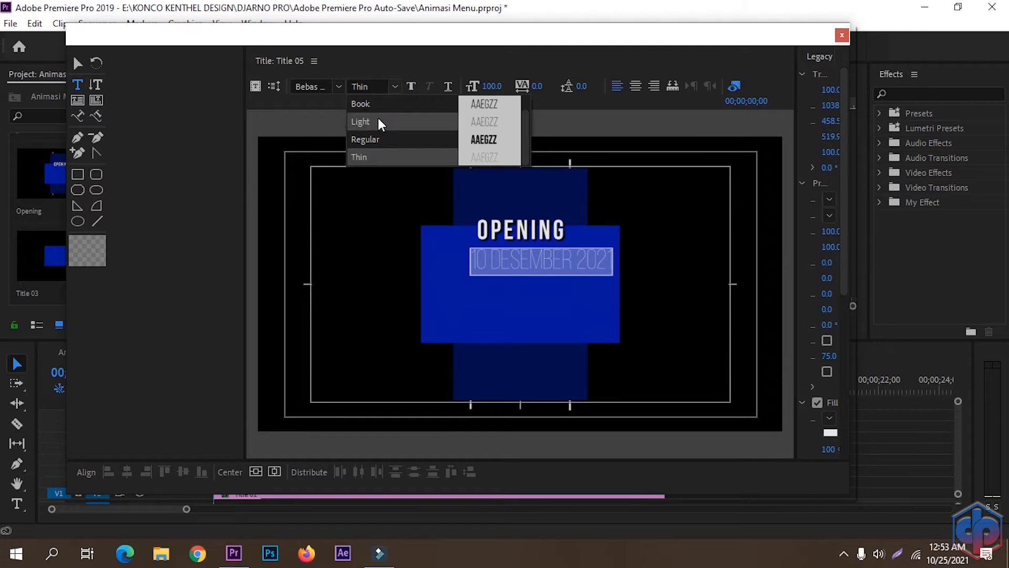
{"action": "scroll", "coordinate": [376, 117], "scroll_direction": "up", "scroll_amount": 1}
{"action": "left_click", "coordinate": [364, 100]}
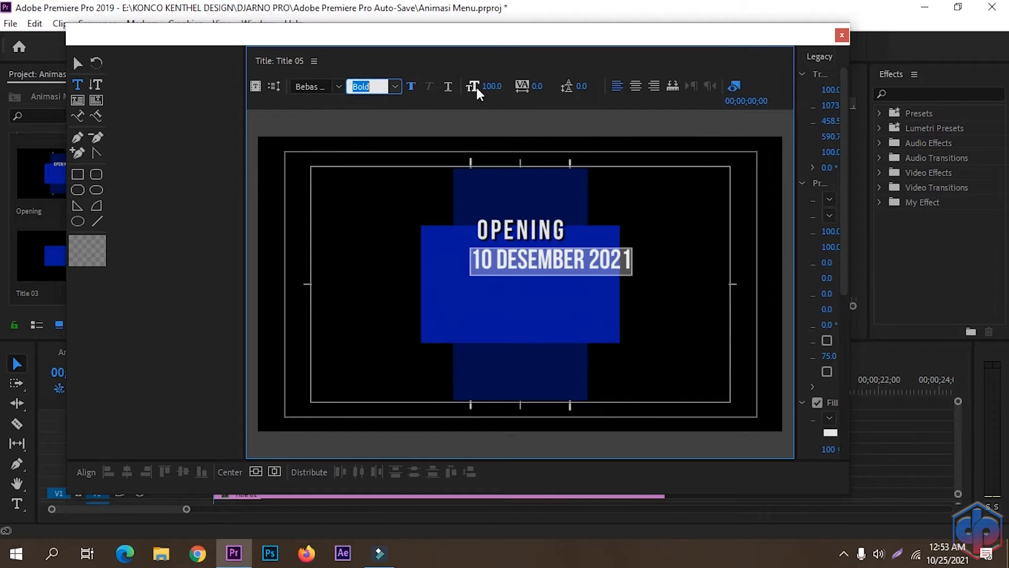
Step: Set the date text's font size to 60
{"action": "left_click", "coordinate": [493, 88]}
{"action": "type", "text": "60"}
{"action": "key", "text": "Return"}
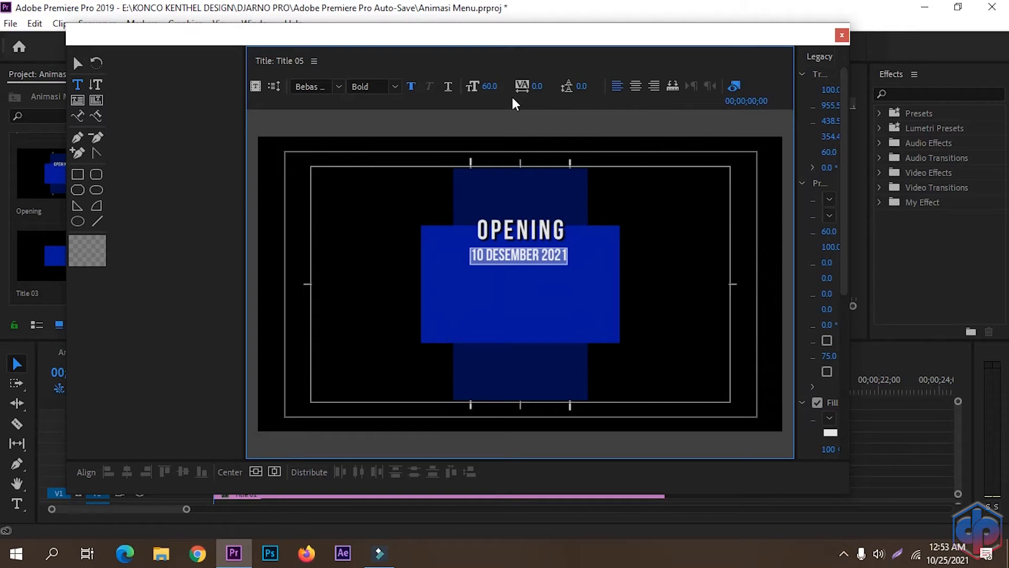
Step: Set the date text's font size to 50 and its kerning to 10
{"action": "left_click", "coordinate": [494, 86]}
{"action": "type", "text": "50"}
{"action": "key", "text": "Return"}
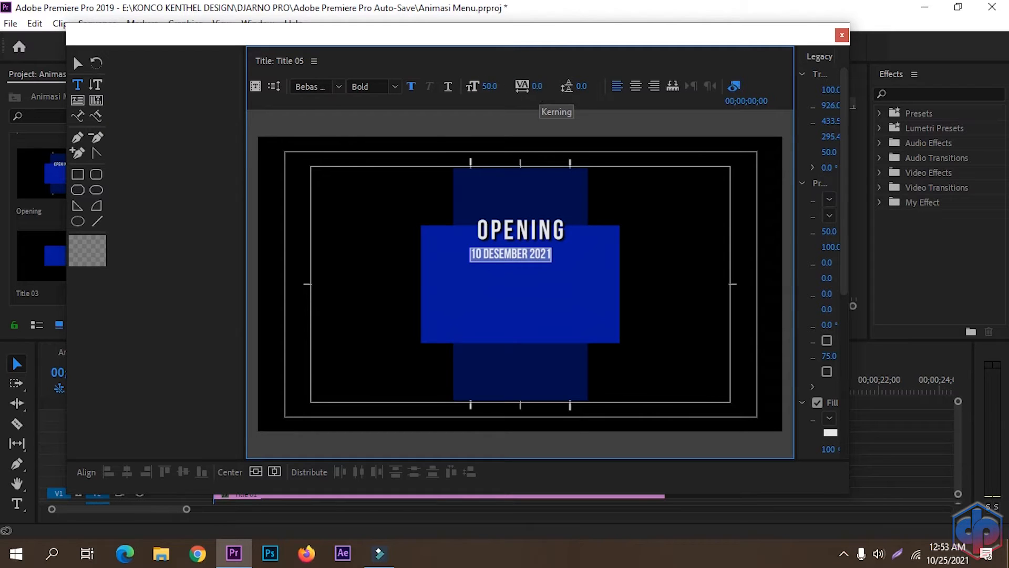
{"action": "left_click", "coordinate": [543, 85]}
{"action": "key", "text": "Return"}
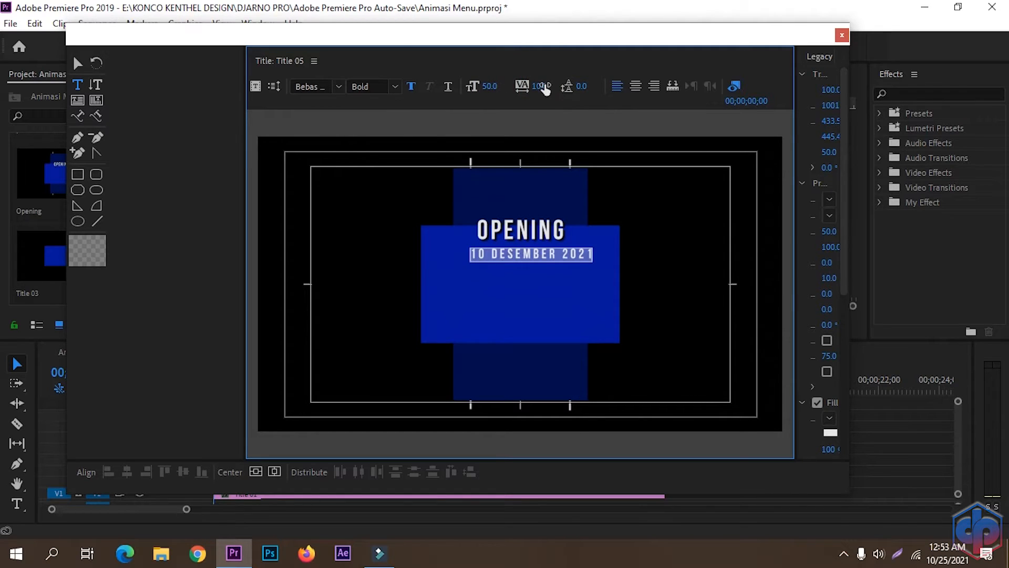
Step: Change the date text's fill color to bright yellow, FFF600
{"action": "left_click", "coordinate": [831, 434]}
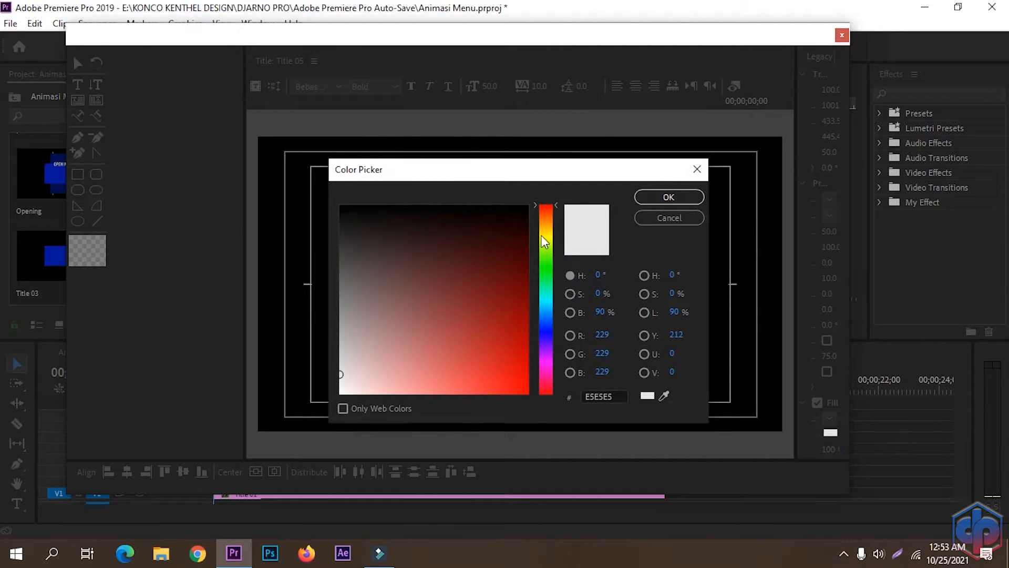
{"action": "left_click", "coordinate": [546, 236]}
{"action": "left_click_drag", "start_coordinate": [464, 305], "coordinate": [577, 382]}
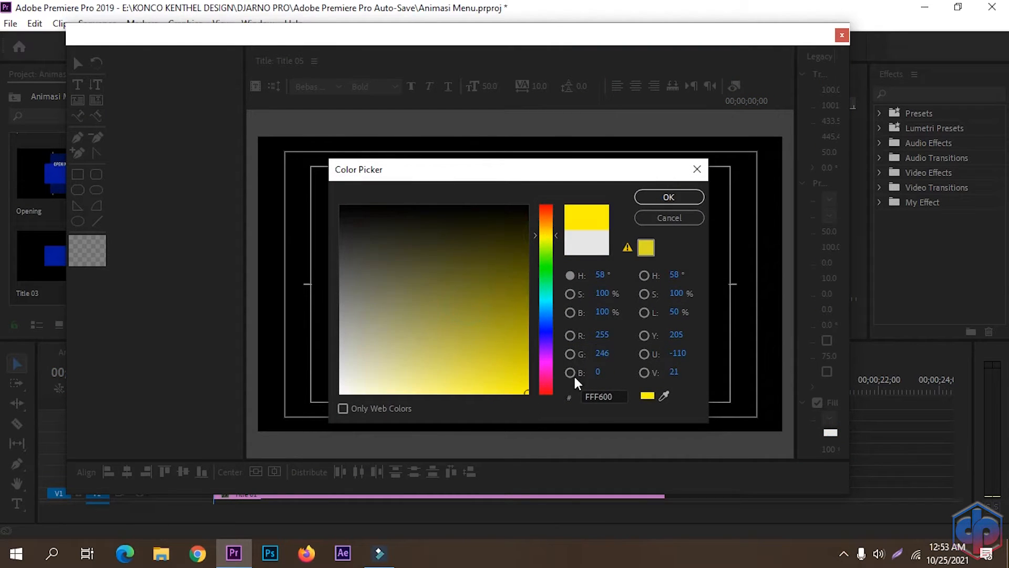
{"action": "left_click", "coordinate": [660, 197]}
Step: Add a black shadow with 99% opacity to the date text
{"action": "left_click_drag", "start_coordinate": [798, 217], "coordinate": [760, 217]}
{"action": "left_click_drag", "start_coordinate": [846, 239], "coordinate": [848, 361]}
{"action": "left_click", "coordinate": [780, 320]}
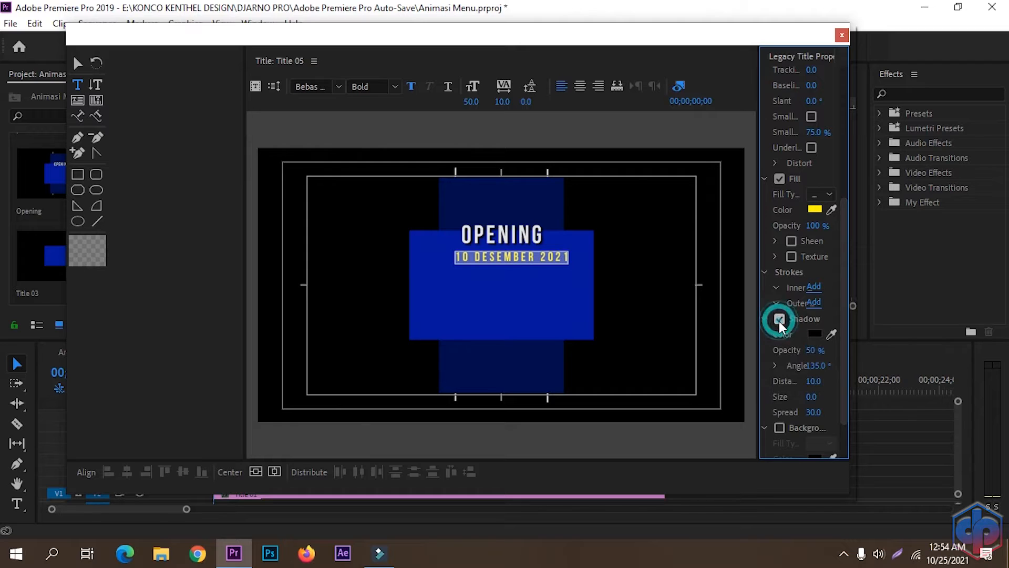
{"action": "mouse_move", "coordinate": [813, 351]}
{"action": "left_mouse_down"}
{"action": "mouse_move", "coordinate": [841, 351]}
{"action": "mouse_move", "coordinate": [821, 350]}
{"action": "left_mouse_up"}
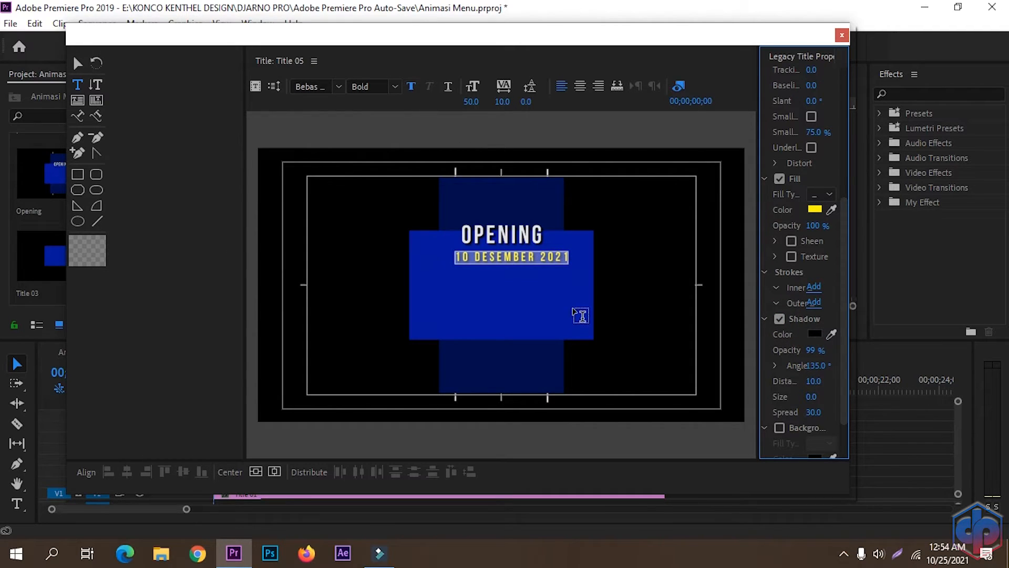
Step: Move the date text slightly down below OPENING, center it horizontally in the frame, and close the title editor
{"action": "left_click", "coordinate": [77, 63]}
{"action": "left_click", "coordinate": [509, 260]}
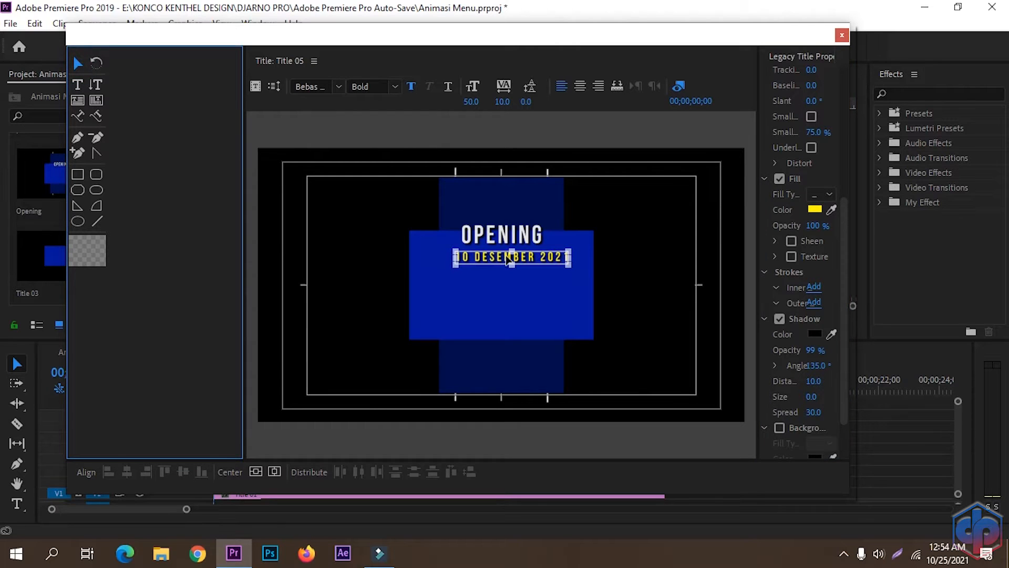
{"action": "left_click_drag", "start_coordinate": [506, 258], "coordinate": [503, 266]}
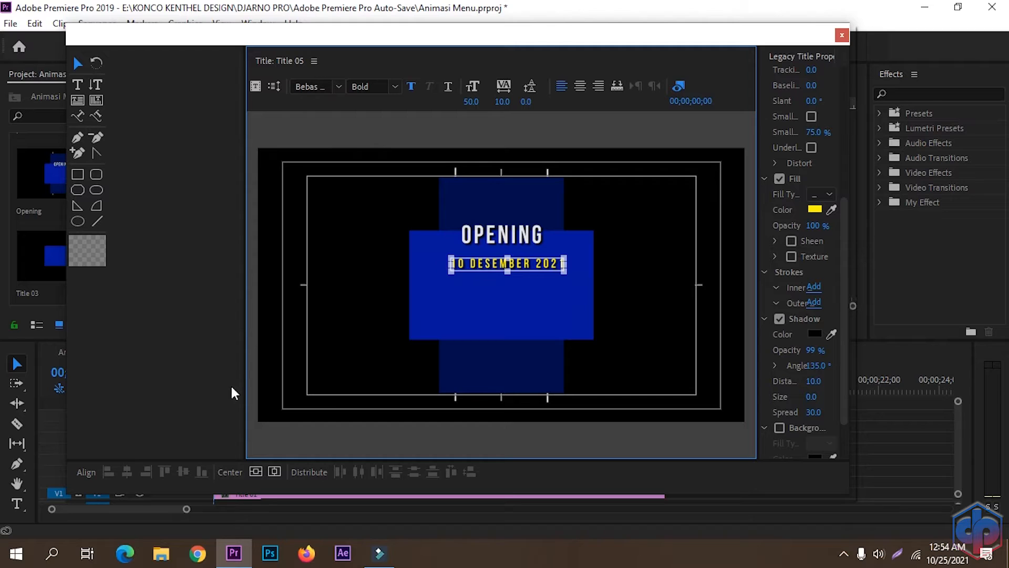
{"action": "left_click", "coordinate": [274, 473]}
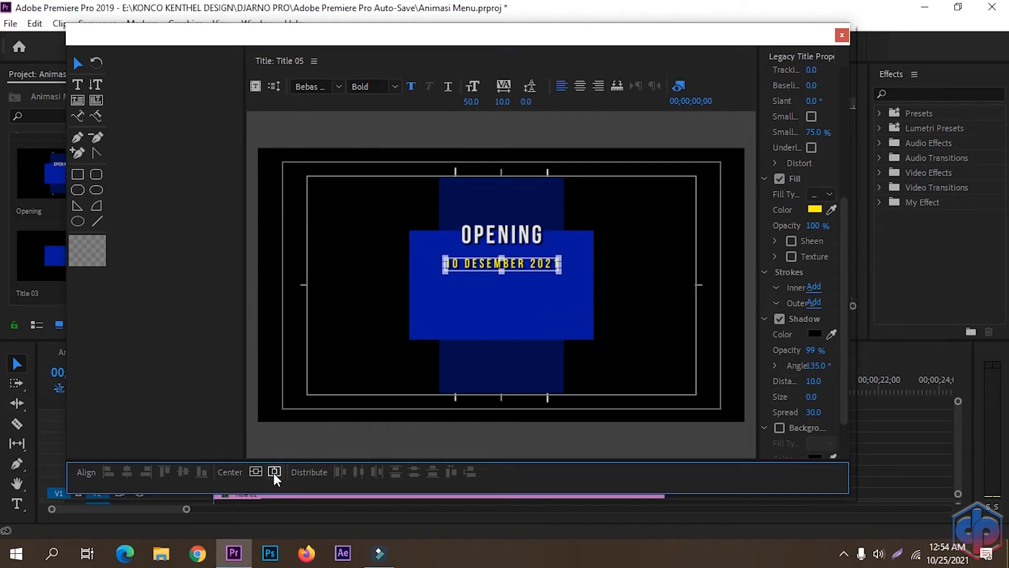
{"action": "left_click", "coordinate": [842, 35]}
Step: Place Title 05 at the start of V5 and extend it to end together with the other titles
{"action": "left_click_drag", "start_coordinate": [277, 259], "coordinate": [219, 450]}
{"action": "left_click_drag", "start_coordinate": [356, 447], "coordinate": [661, 480]}
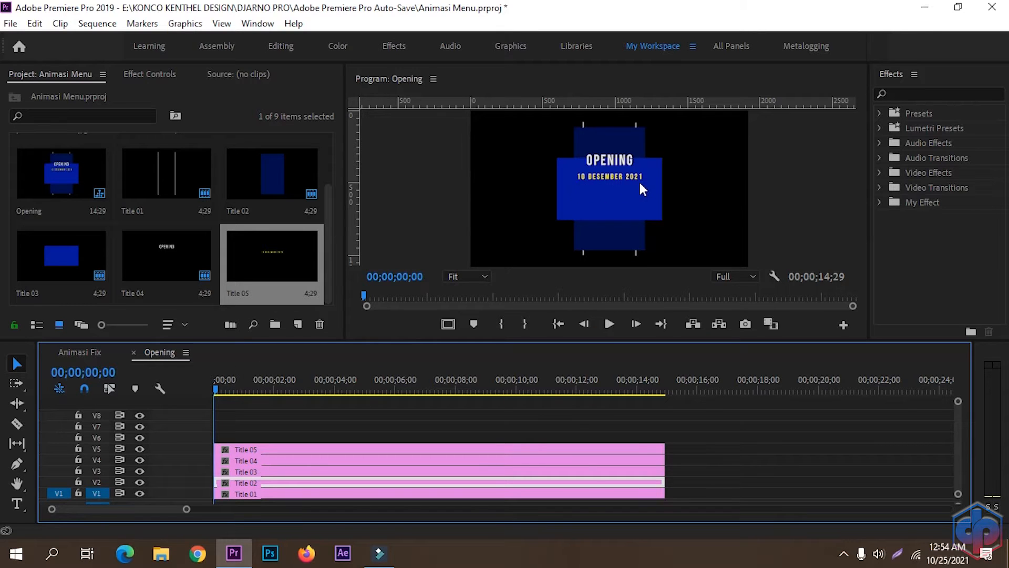
Step: Create a new legacy title and draw a line-thin rectangle about 652 wide and 2 high just below the date text
{"action": "left_click", "coordinate": [10, 24]}
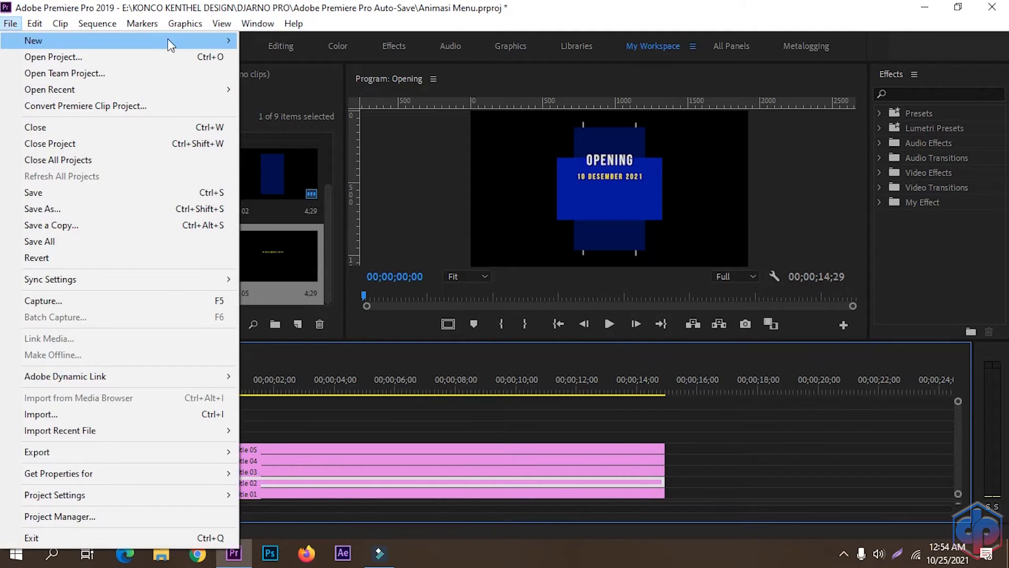
{"action": "mouse_move", "coordinate": [226, 40]}
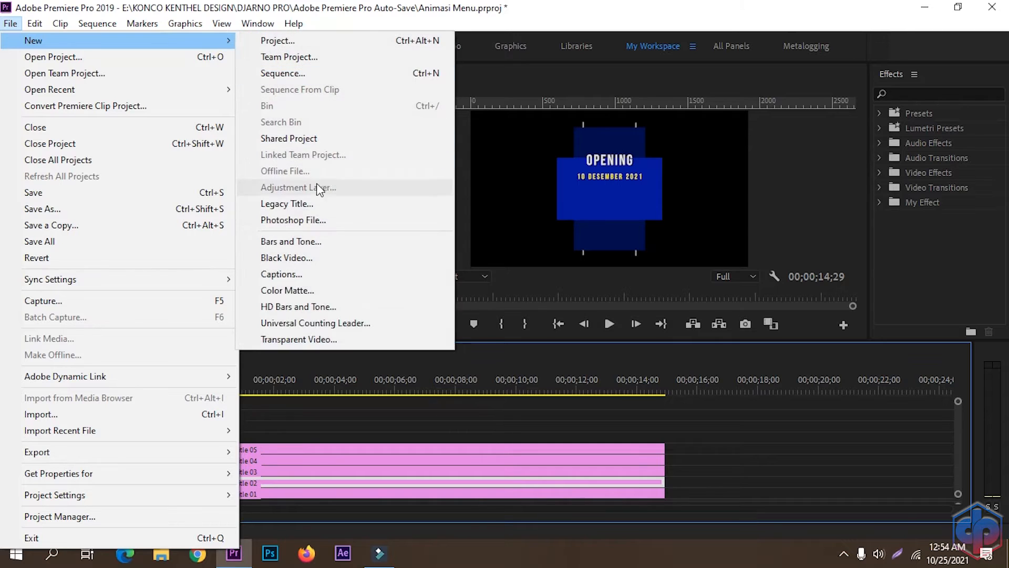
{"action": "left_click", "coordinate": [316, 205]}
{"action": "left_click", "coordinate": [541, 347]}
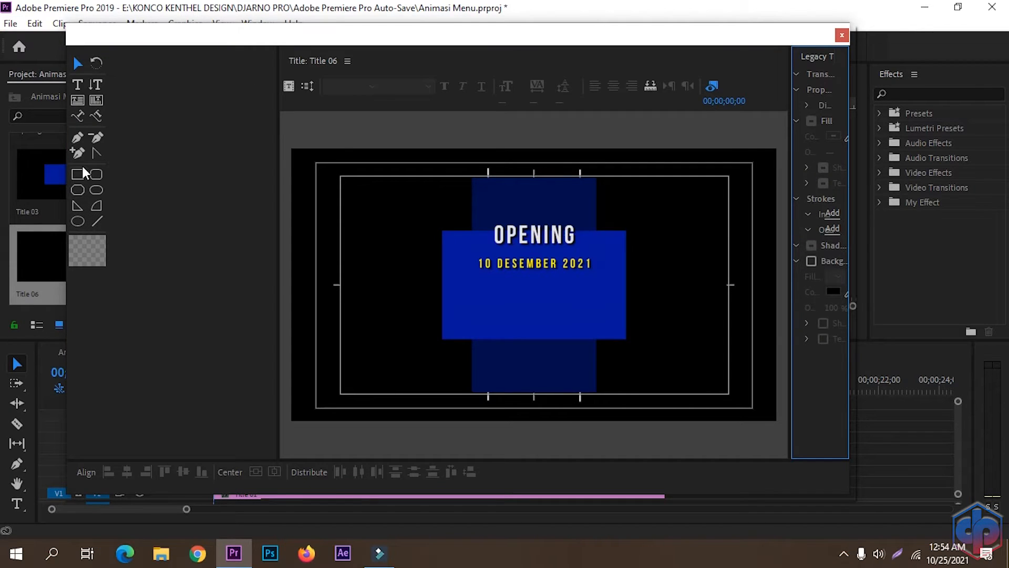
{"action": "left_click", "coordinate": [81, 172]}
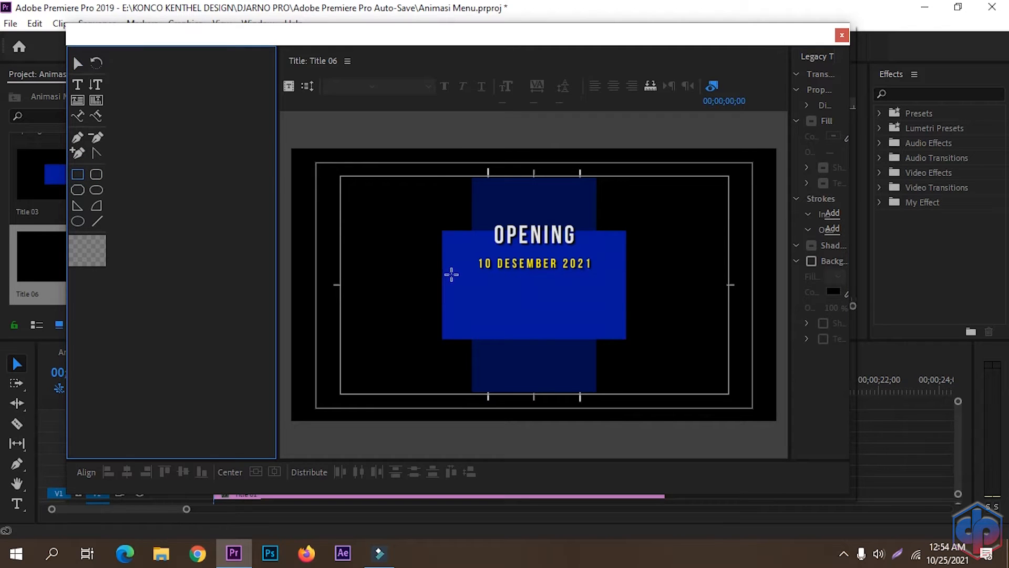
{"action": "left_click_drag", "start_coordinate": [451, 273], "coordinate": [616, 273]}
Step: Fill the thin line with the dark blue sampled from the tall rectangle, 000E4B, and center it horizontally
{"action": "left_click", "coordinate": [828, 259]}
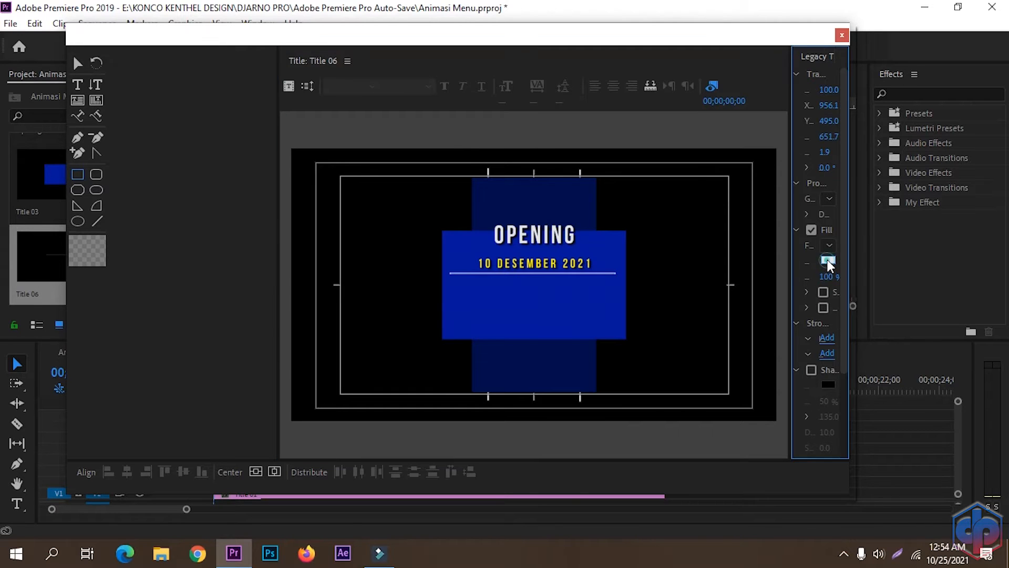
{"action": "left_click_drag", "start_coordinate": [552, 174], "coordinate": [816, 162]}
{"action": "left_click", "coordinate": [930, 383]}
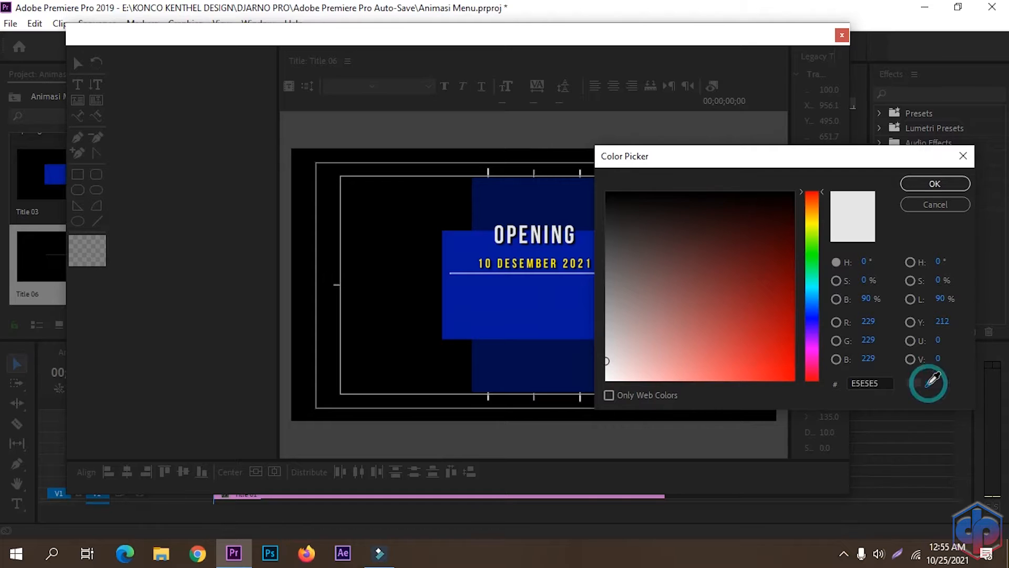
{"action": "left_click", "coordinate": [525, 193]}
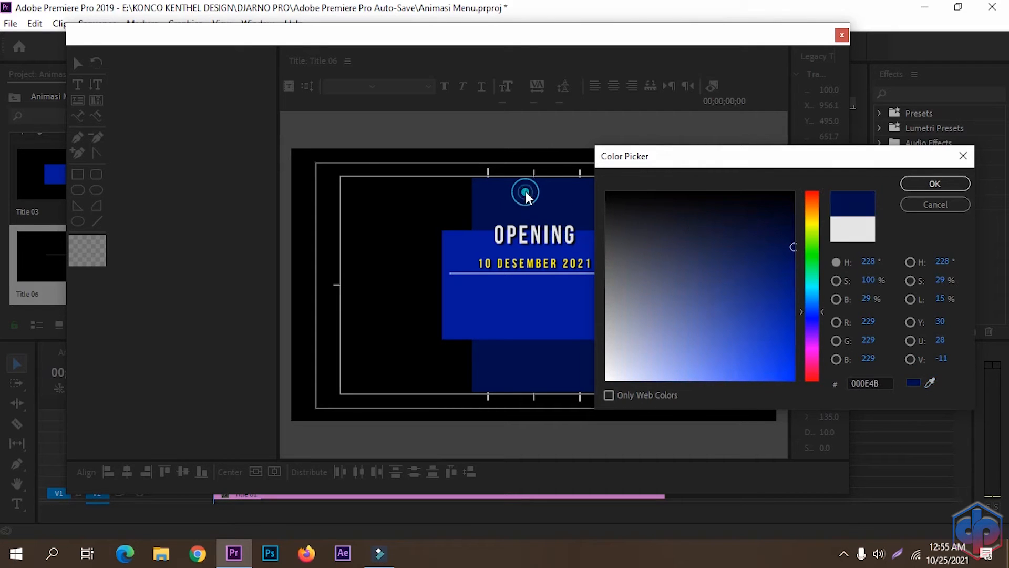
{"action": "left_click", "coordinate": [939, 184]}
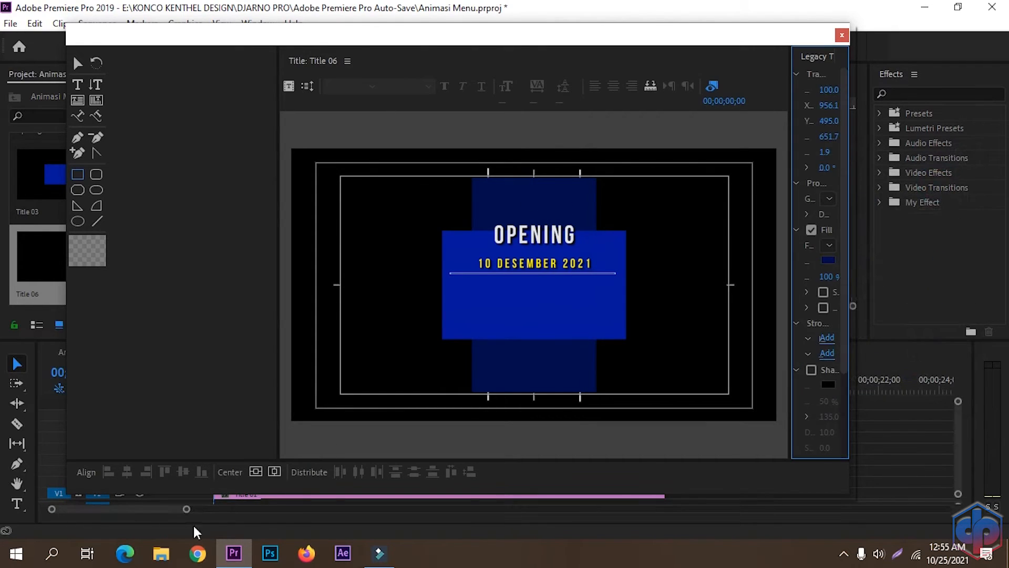
{"action": "left_click", "coordinate": [274, 472]}
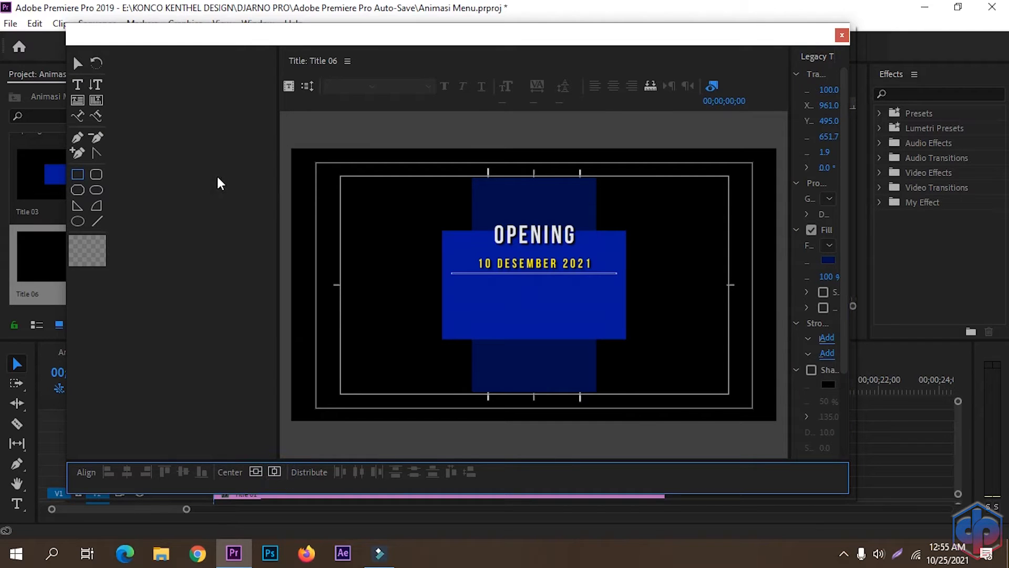
{"action": "left_click", "coordinate": [78, 64]}
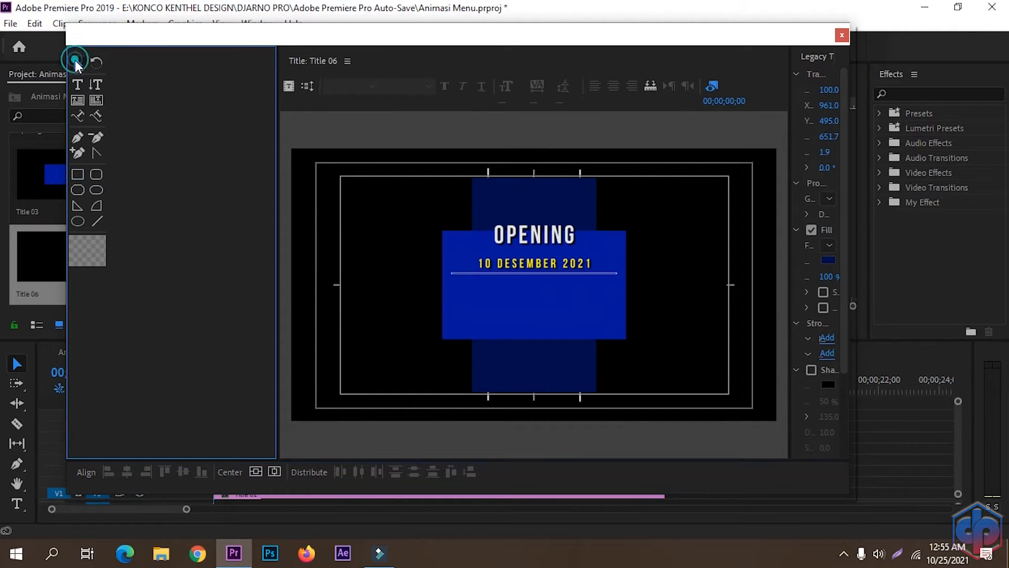
{"action": "left_click", "coordinate": [547, 272]}
{"action": "key", "text": "Delete"}
{"action": "key", "text": "ctrl+z"}
Step: Try to thicken the line below the date slightly, deselect it to check its look, and close the title editor
{"action": "left_click", "coordinate": [515, 274]}
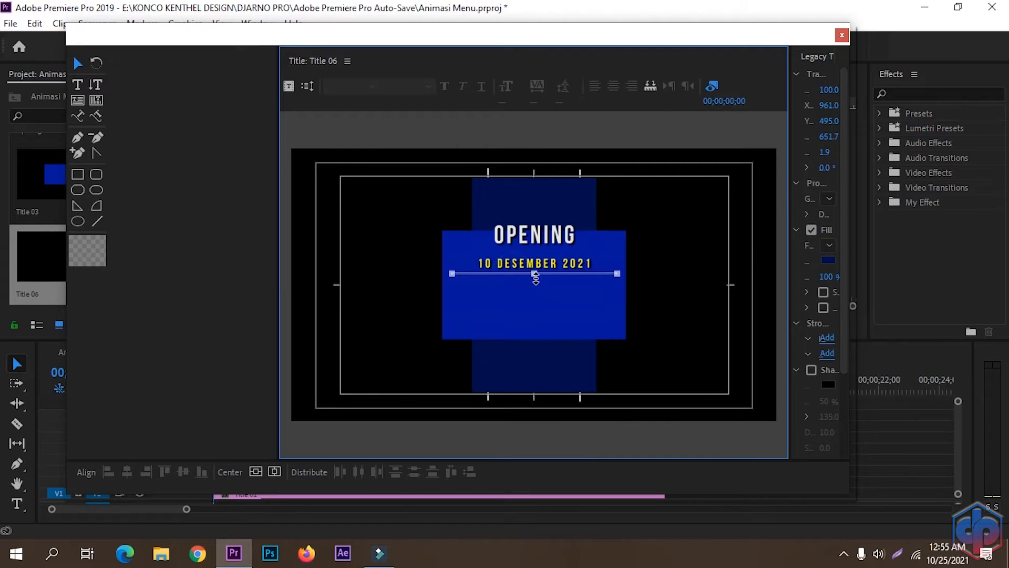
{"action": "left_click_drag", "start_coordinate": [538, 279], "coordinate": [539, 281]}
{"action": "left_click", "coordinate": [533, 298]}
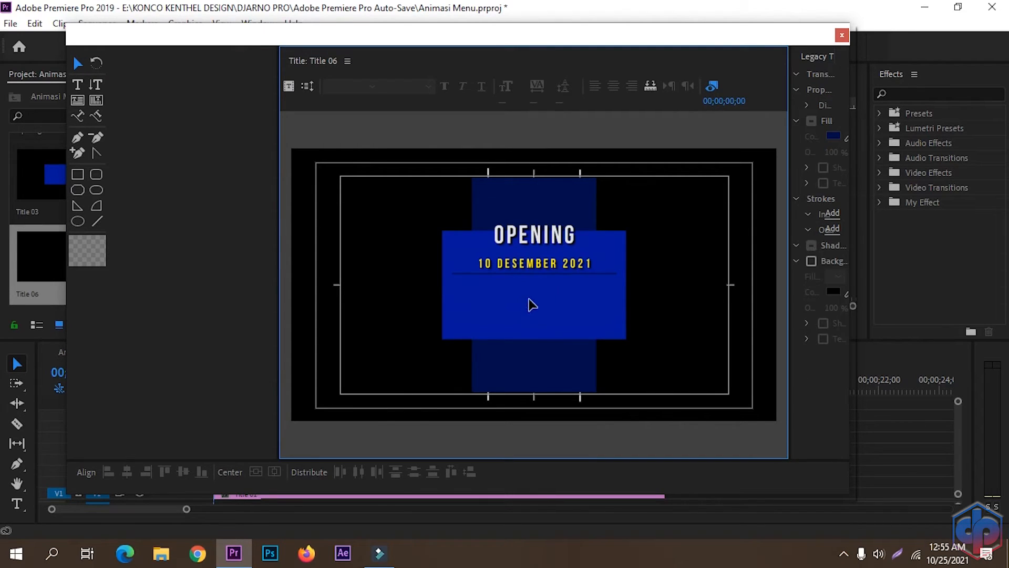
{"action": "left_click", "coordinate": [530, 274]}
{"action": "left_click", "coordinate": [532, 300]}
{"action": "left_click", "coordinate": [841, 36]}
Step: Place Title 06 at the start of V6 and extend it to end together with the other titles
{"action": "left_click_drag", "start_coordinate": [81, 255], "coordinate": [242, 443]}
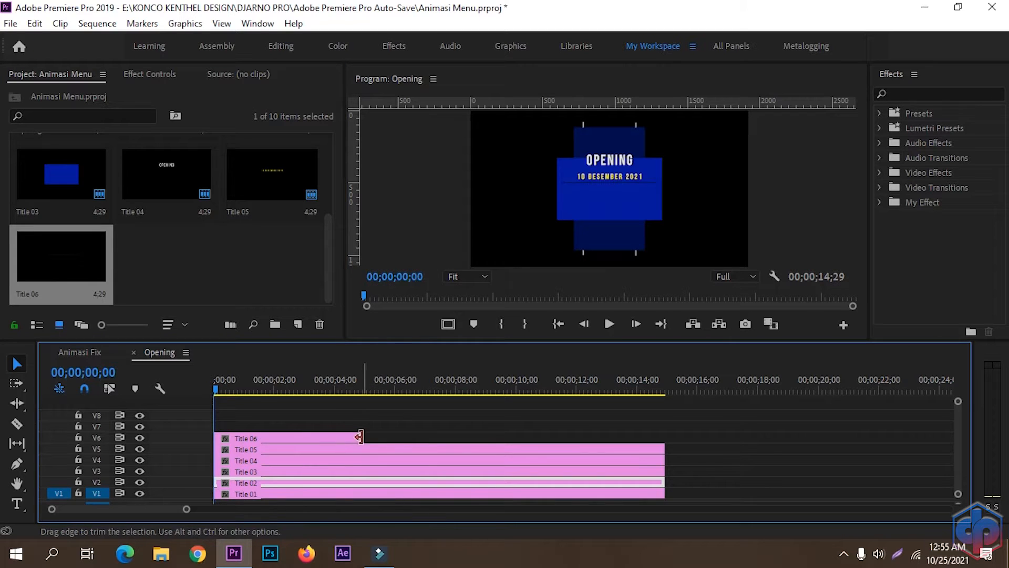
{"action": "left_click_drag", "start_coordinate": [362, 438], "coordinate": [665, 455]}
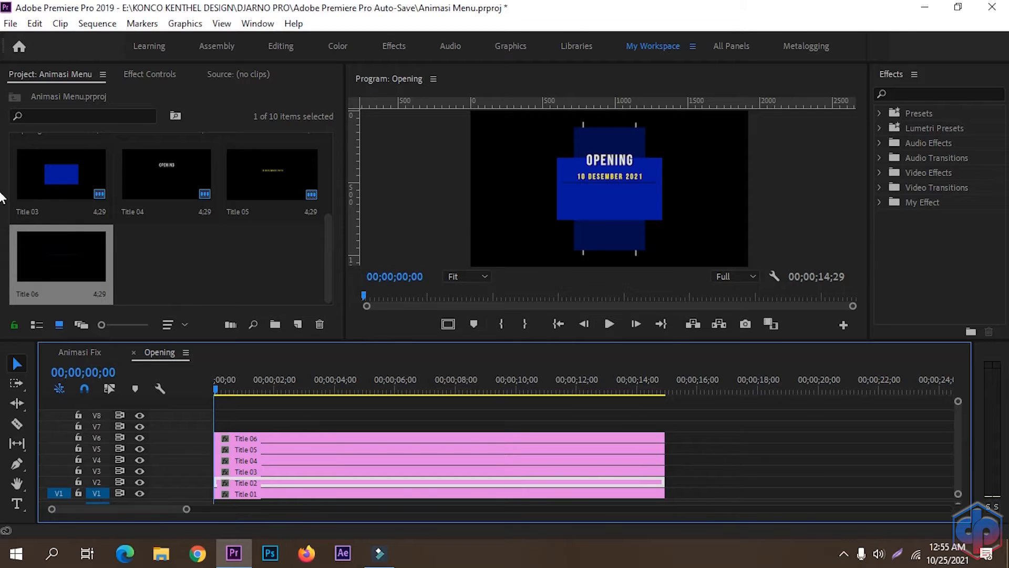
Step: Create a new legacy title, Title 07, with the offered settings
{"action": "left_click", "coordinate": [9, 24]}
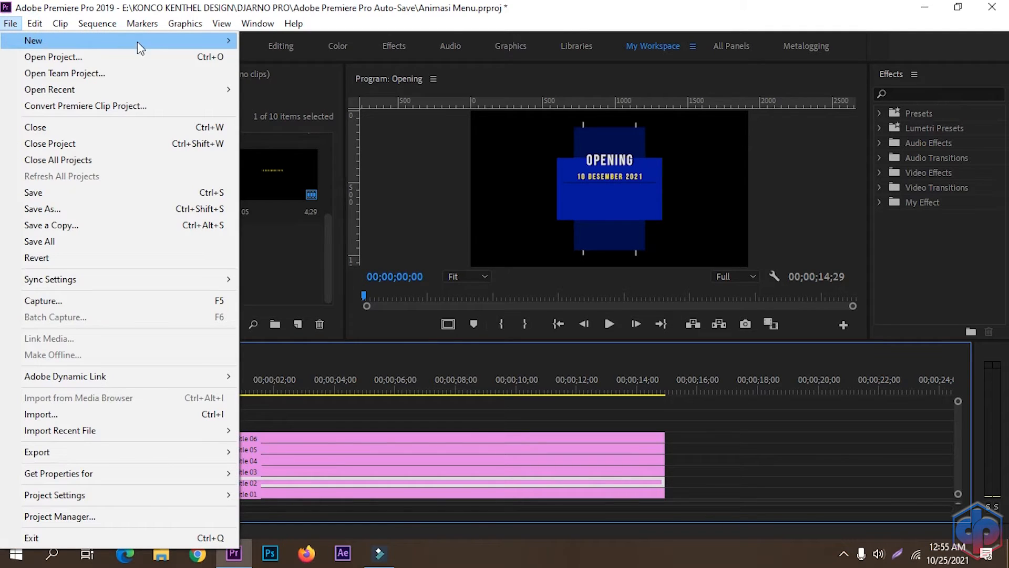
{"action": "mouse_move", "coordinate": [181, 45]}
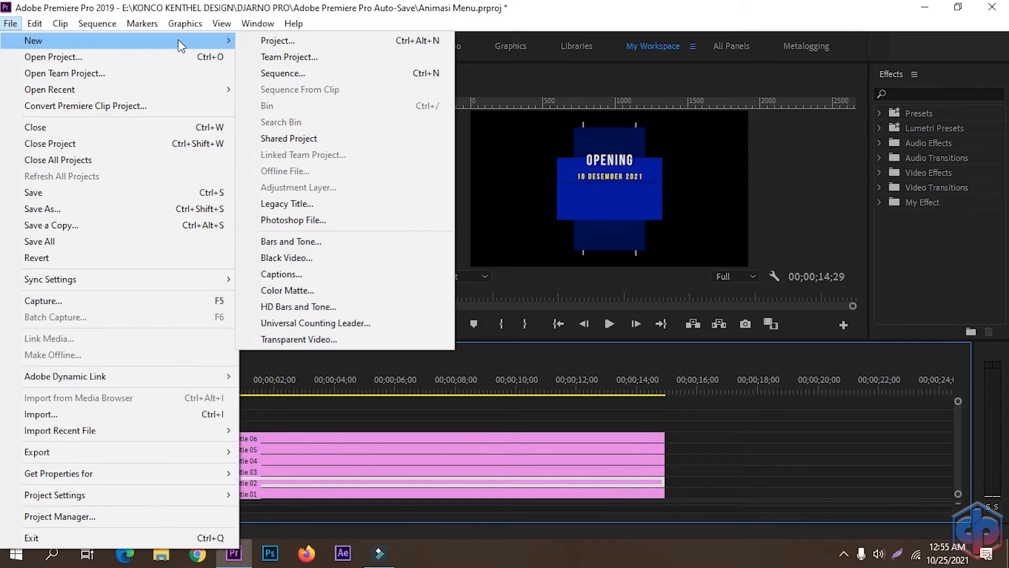
{"action": "left_click", "coordinate": [284, 205]}
{"action": "left_click", "coordinate": [521, 346]}
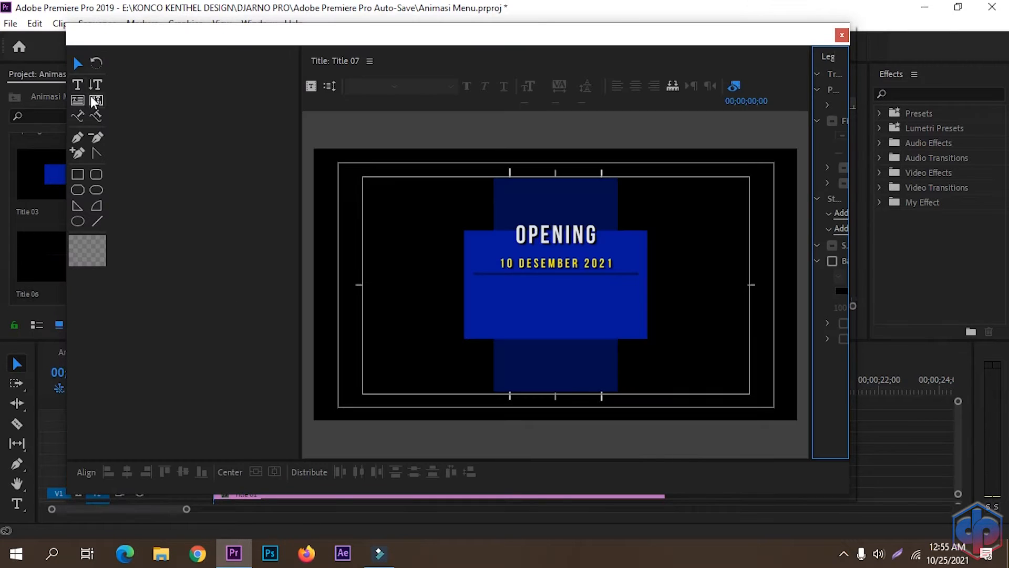
Step: Start a text block just below the thin line with "tempat ngopi yang sangat ideal" as its first line
{"action": "left_click", "coordinate": [77, 84]}
{"action": "left_click", "coordinate": [481, 291]}
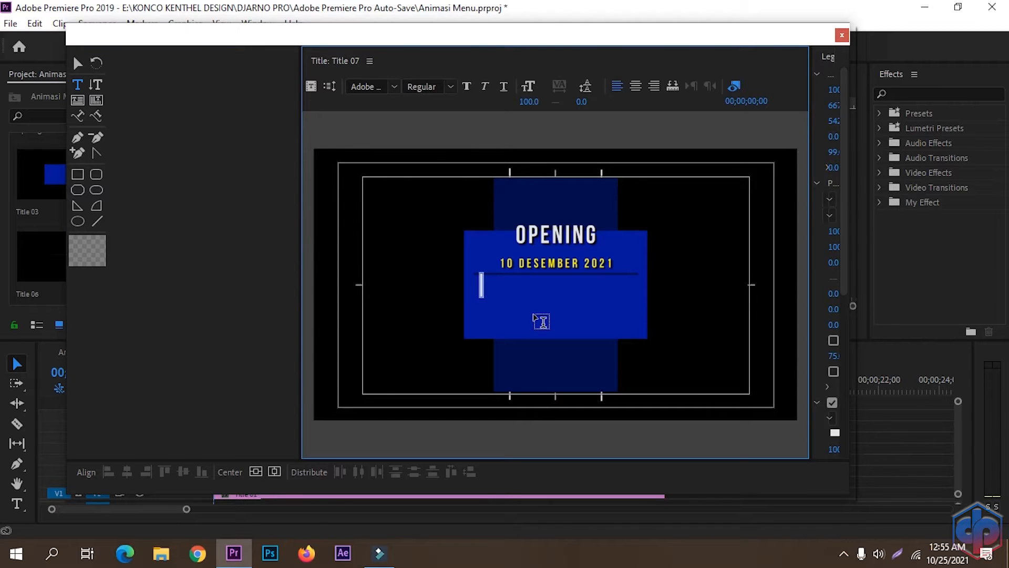
{"action": "type", "text": "t"}
{"action": "type", "text": "yang sang"}
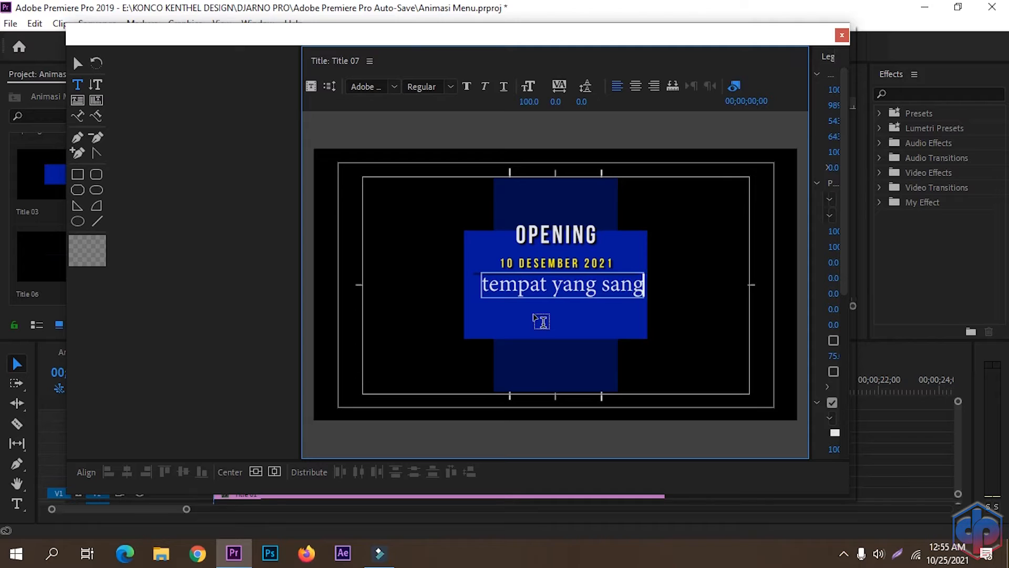
{"action": "key", "text": "BackSpace"}
{"action": "key", "text": "BackSpace"}
{"action": "key", "text": "BackSpace"}
{"action": "key", "text": "BackSpace"}
{"action": "key", "text": "BackSpace"}
{"action": "key", "text": "BackSpace"}
{"action": "key", "text": "BackSpace"}
{"action": "key", "text": "BackSpace"}
{"action": "key", "text": "BackSpace"}
{"action": "type", "text": "ngop"}
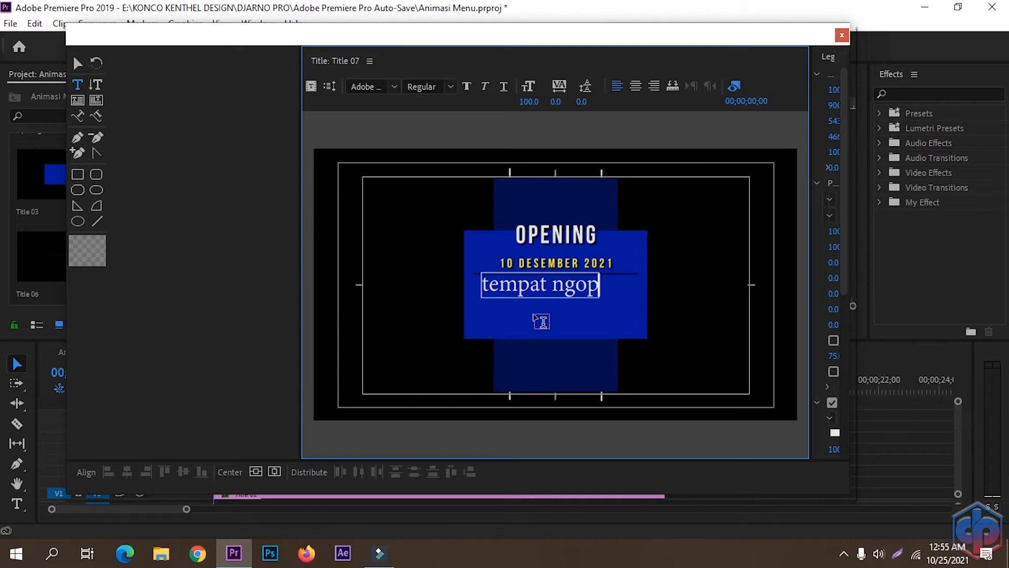
{"action": "type", "text": "i yang sangat ideal"}
{"action": "key", "text": "Return"}
Step: Add three more lines: "untuk meeting, untuk kencan,", "negosiasai bisnis, untuk keluarga," and "dan untuk momment penting lainnya"
{"action": "type", "text": "untuk meeting, un"}
{"action": "key", "text": "BackSpace"}
{"action": "key", "text": "BackSpace"}
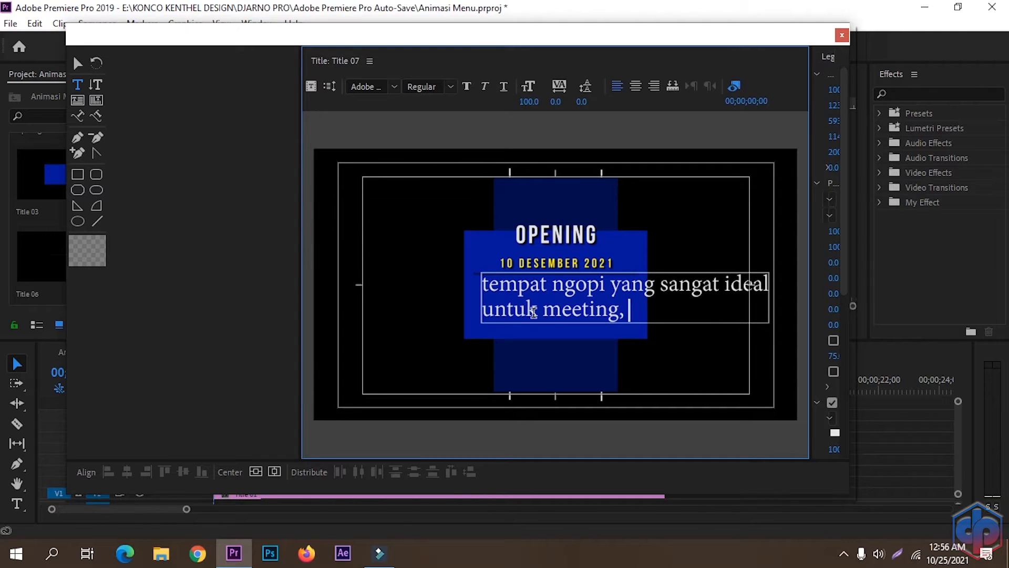
{"action": "type", "text": "untuk kencan, n"}
{"action": "key", "text": "BackSpace"}
{"action": "key", "text": "BackSpace"}
{"action": "type", "text": ", negos"}
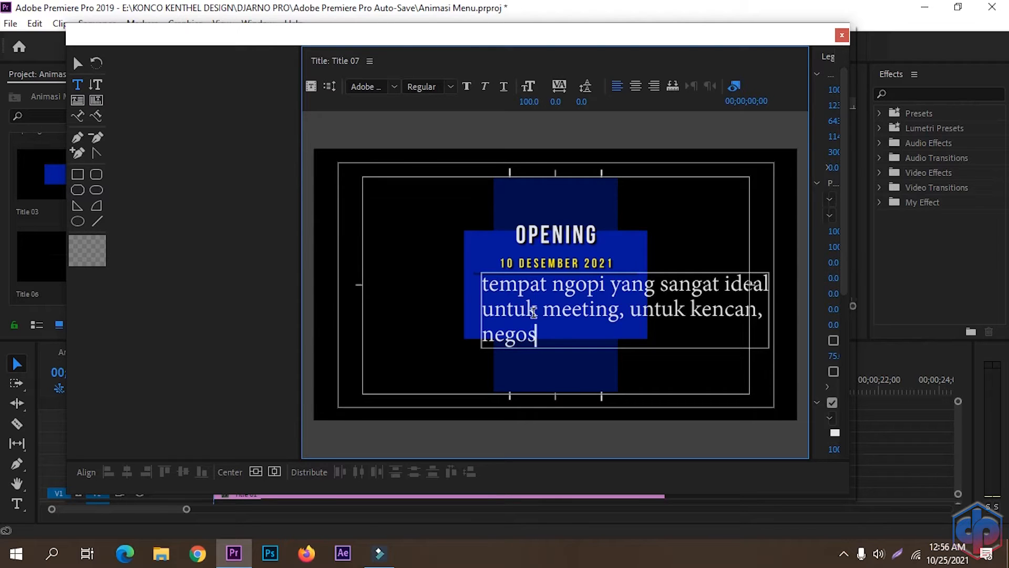
{"action": "type", "text": "iasai bisnis, untuk "}
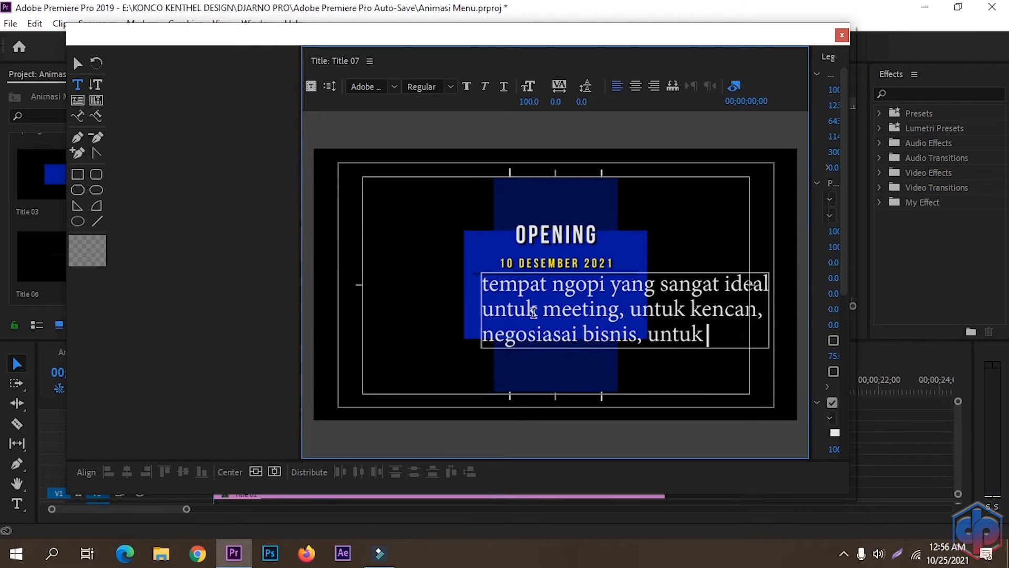
{"action": "type", "text": "keluarga, dan "}
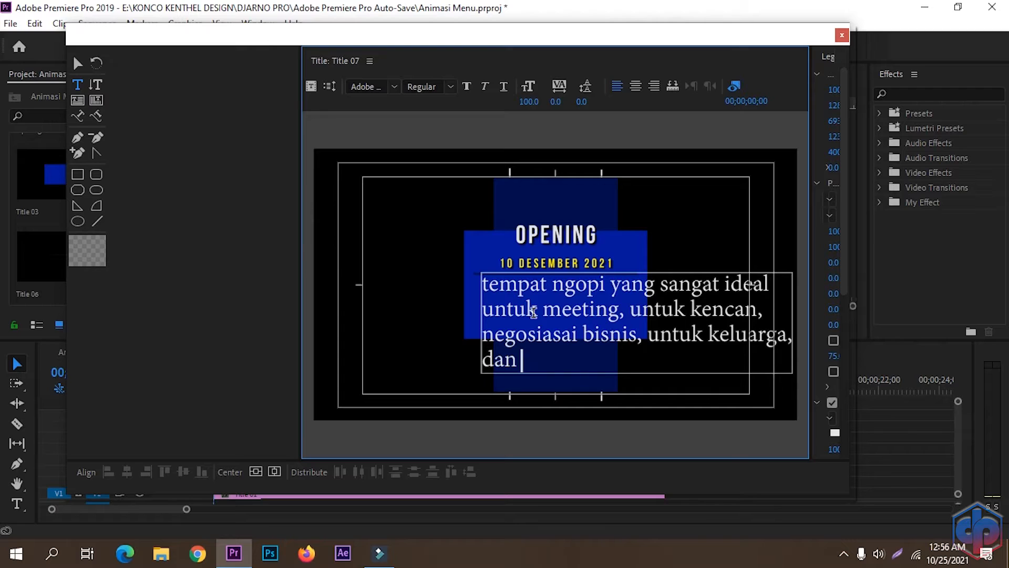
{"action": "type", "text": "untuk momment pe"}
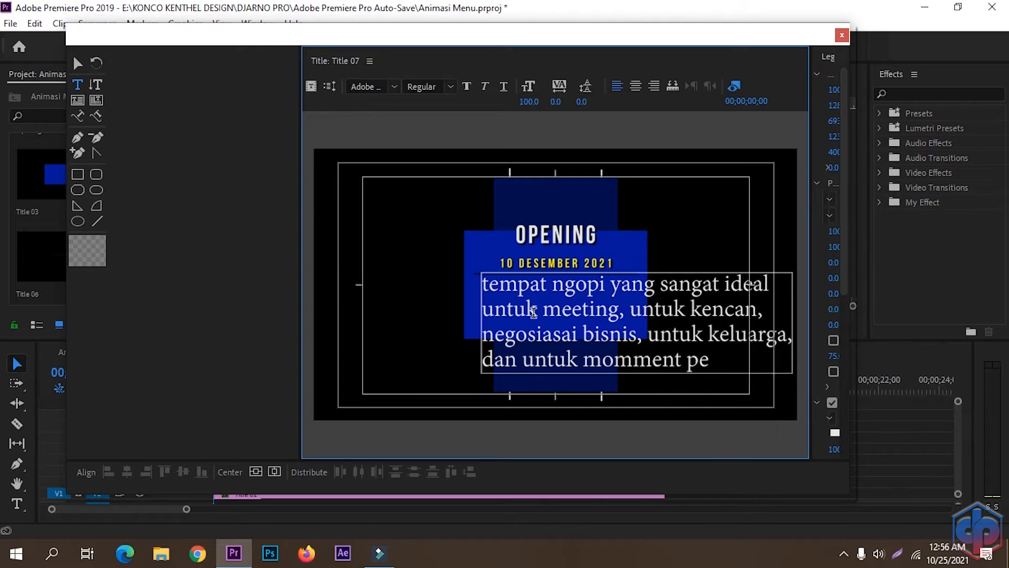
{"action": "type", "text": "nting lain"}
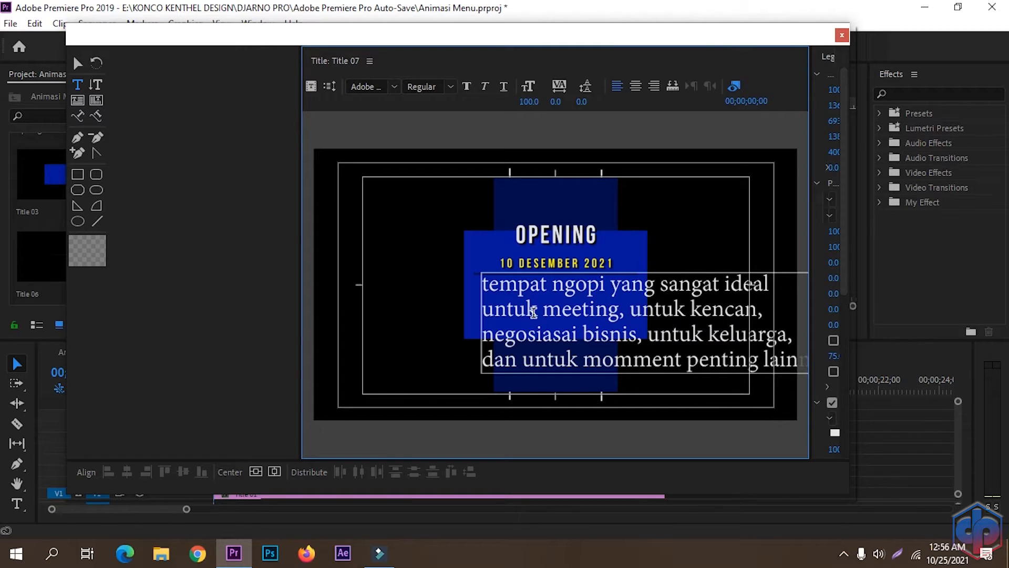
Step: Center-align the whole four-line paragraph and set its font to Bebas Neue in the Book style
{"action": "key", "text": "ctrl+a"}
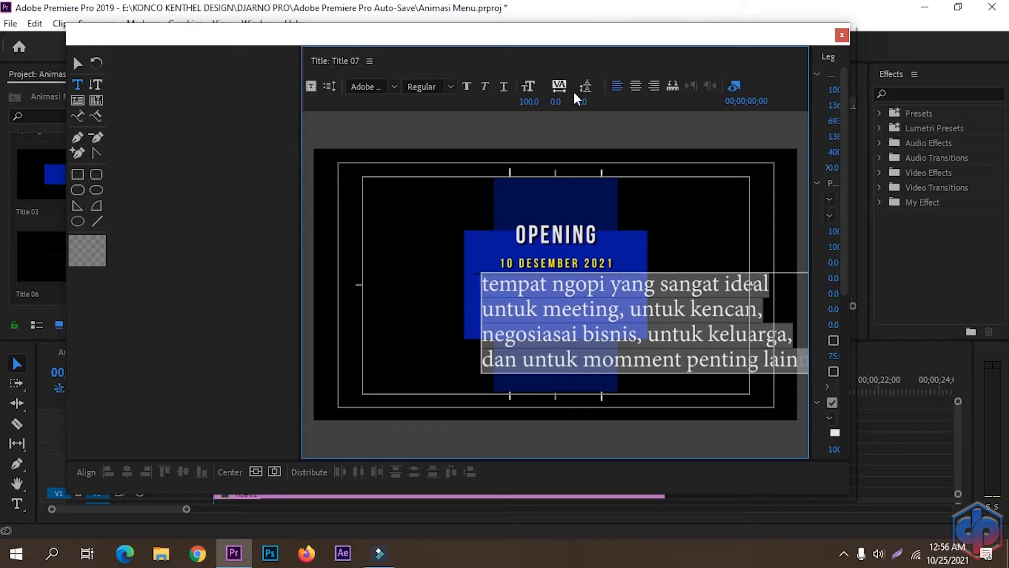
{"action": "left_click", "coordinate": [636, 87]}
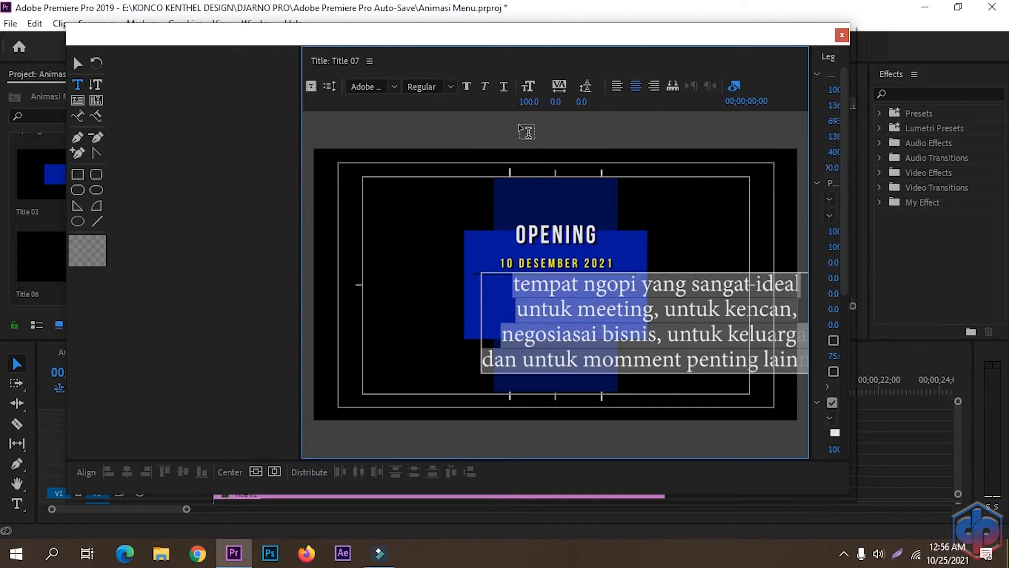
{"action": "left_click", "coordinate": [359, 87]}
{"action": "type", "text": "Bebas Ne"}
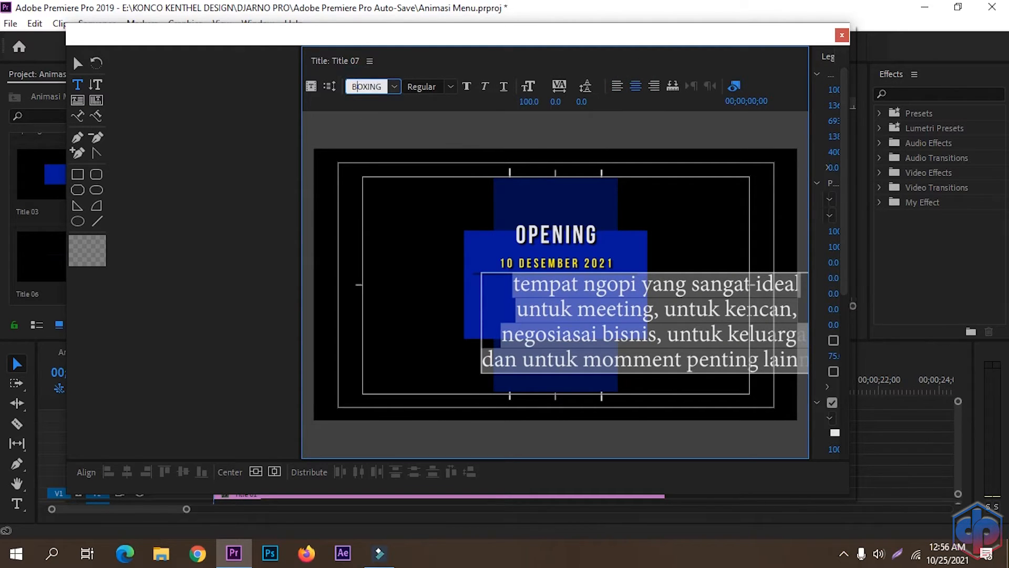
{"action": "left_click", "coordinate": [451, 87]}
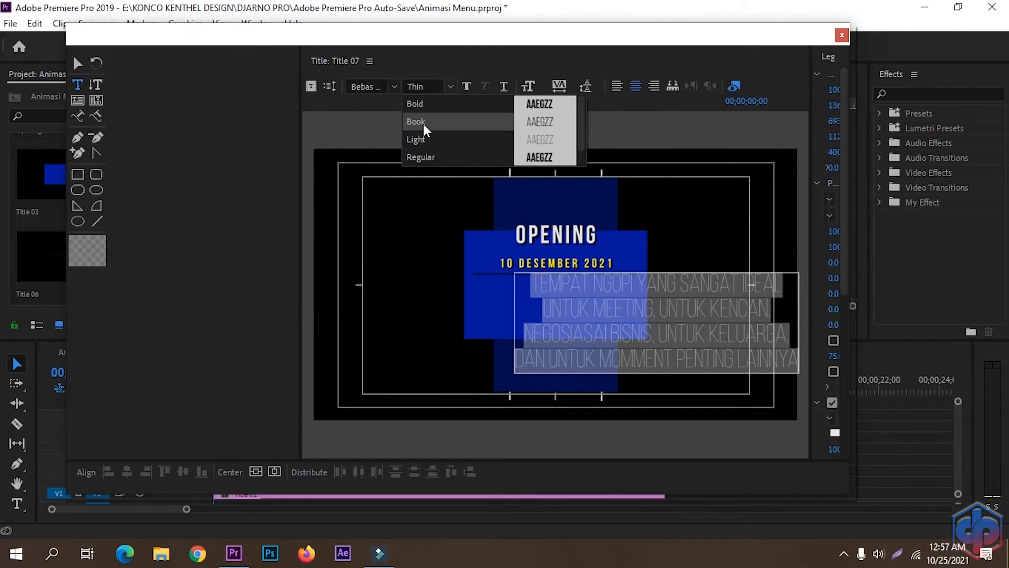
{"action": "left_click", "coordinate": [424, 123]}
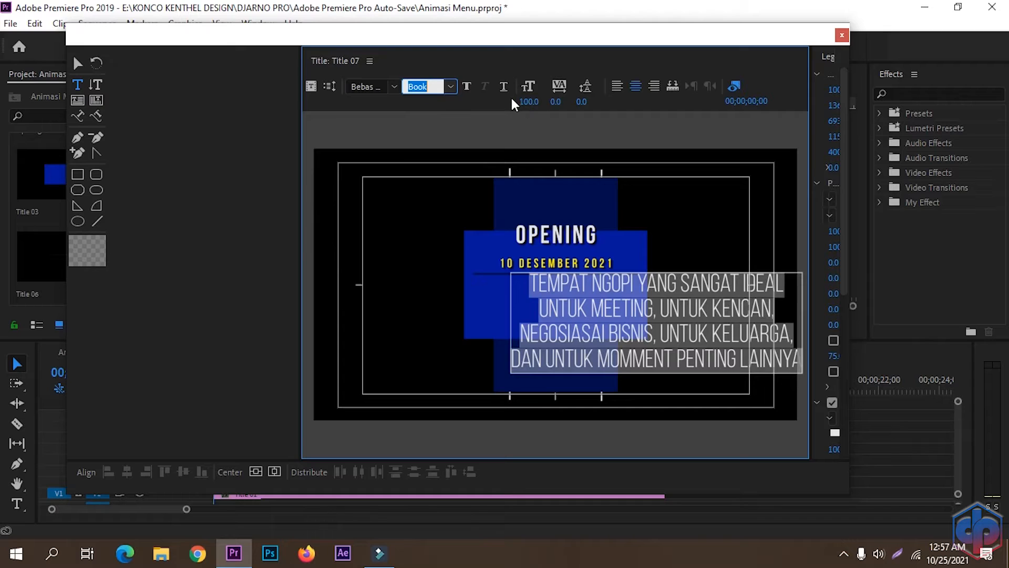
Step: Set the paragraph's font size to 50 and its kerning to 10
{"action": "left_click", "coordinate": [533, 101]}
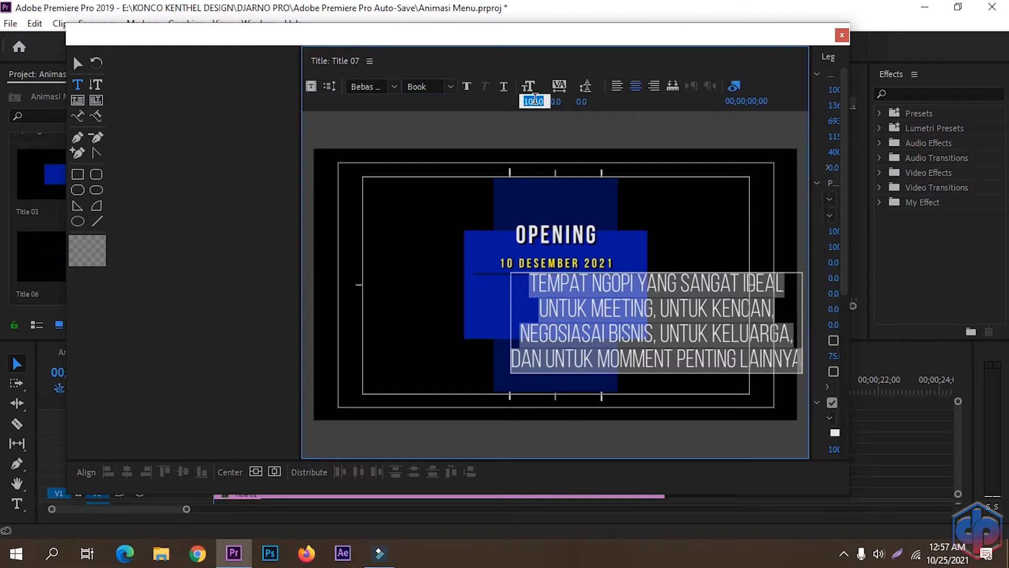
{"action": "type", "text": "50"}
{"action": "key", "text": "Return"}
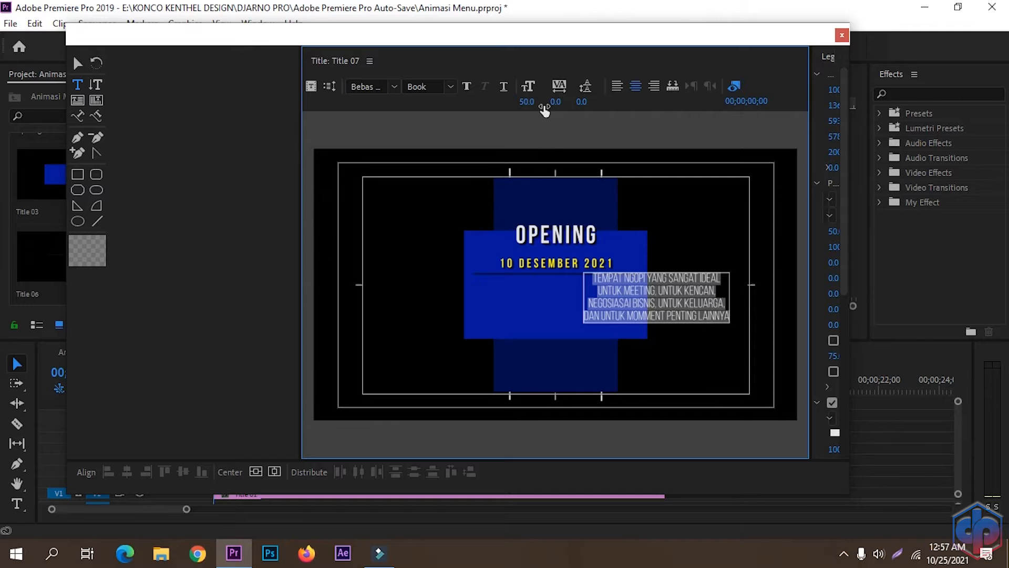
{"action": "left_click", "coordinate": [559, 103]}
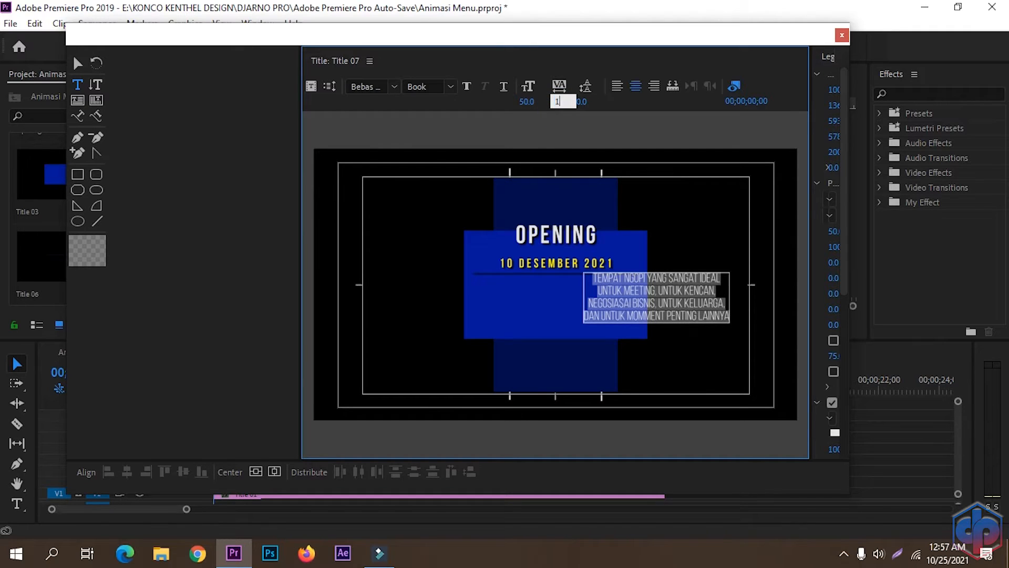
{"action": "type", "text": "10"}
{"action": "key", "text": "Return"}
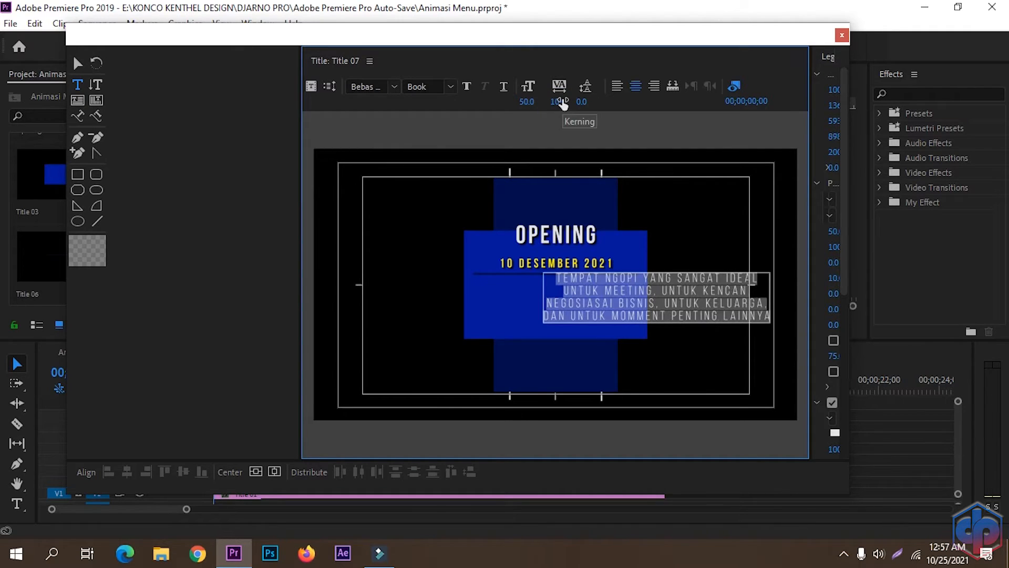
Step: Move the paragraph onto the lower part of the bright blue rectangle, just below the thin line
{"action": "left_click", "coordinate": [79, 65]}
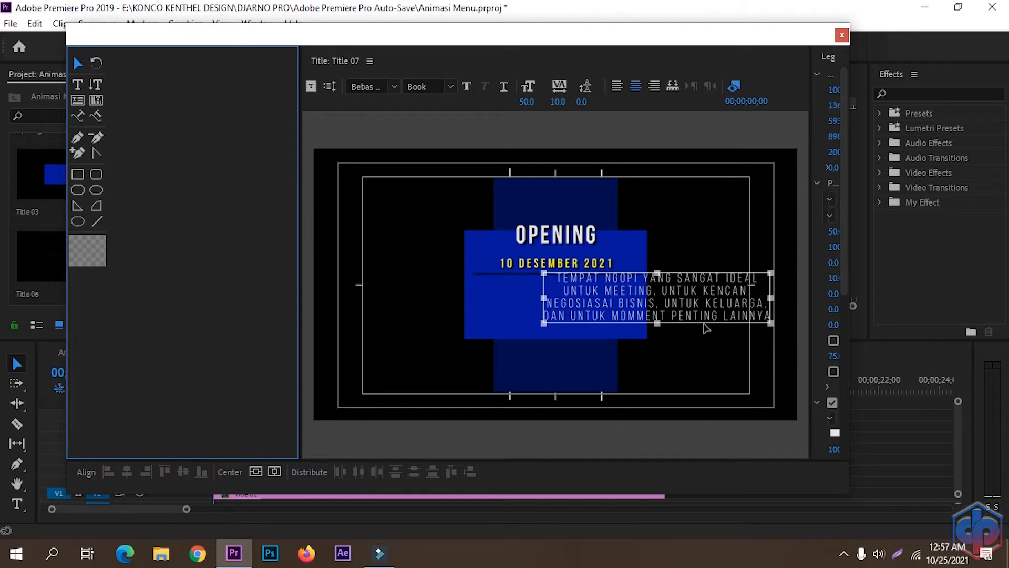
{"action": "left_click_drag", "start_coordinate": [694, 311], "coordinate": [605, 319]}
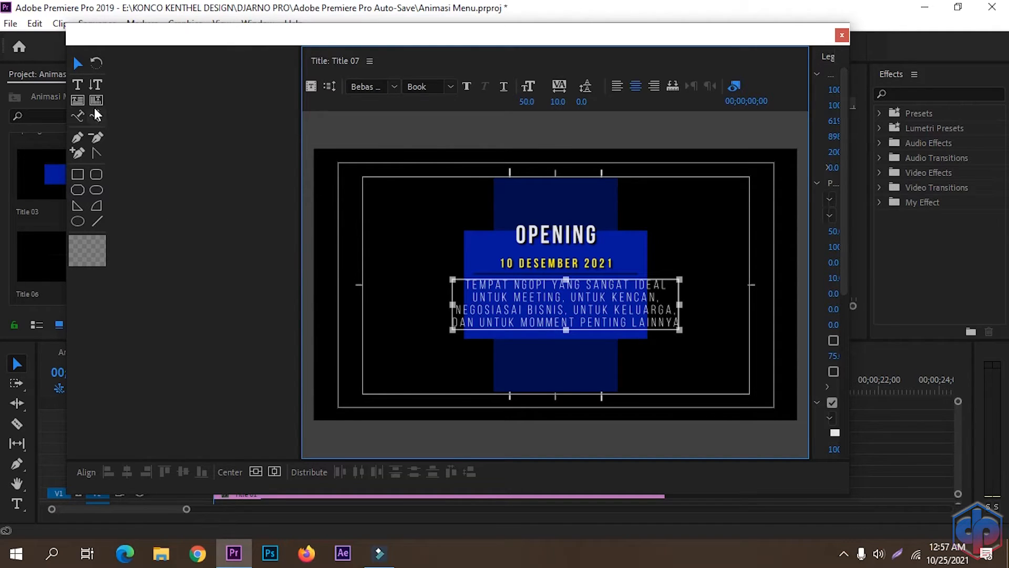
Step: Select all of the paragraph's text and set its font size to 40 and kerning to 7
{"action": "left_click", "coordinate": [77, 85]}
{"action": "left_click_drag", "start_coordinate": [680, 324], "coordinate": [465, 283]}
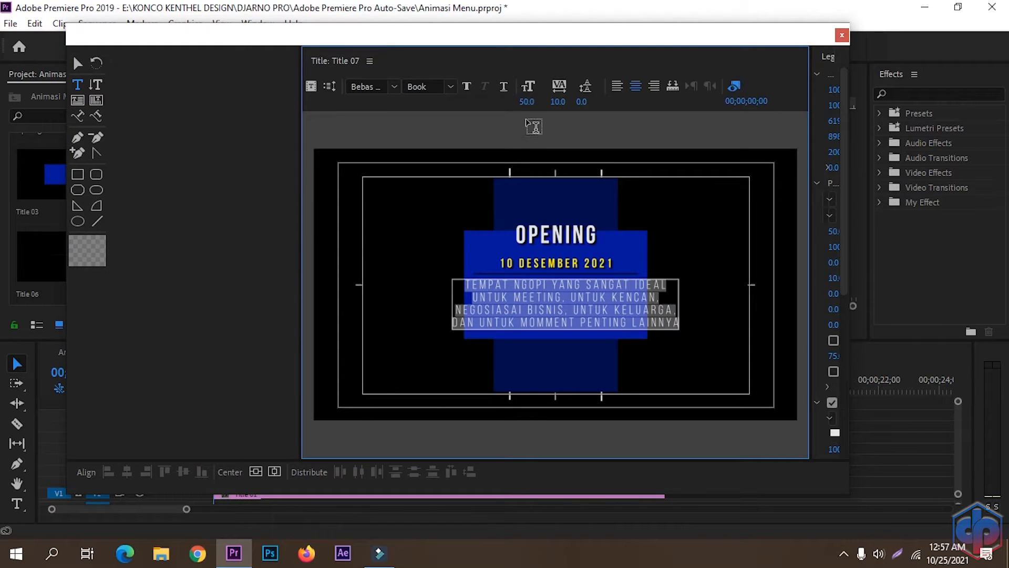
{"action": "left_click", "coordinate": [532, 100]}
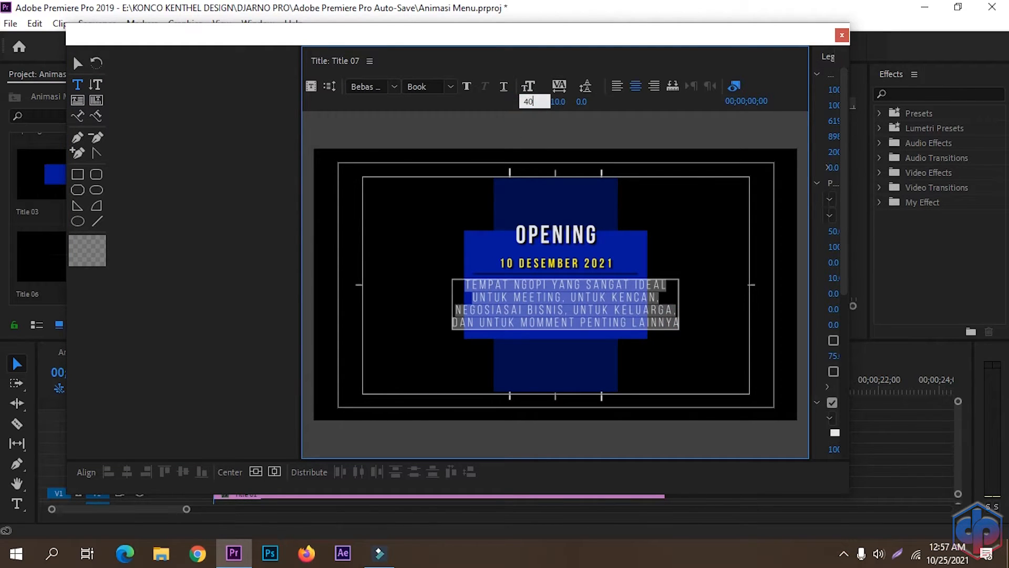
{"action": "type", "text": "40"}
{"action": "key", "text": "Return"}
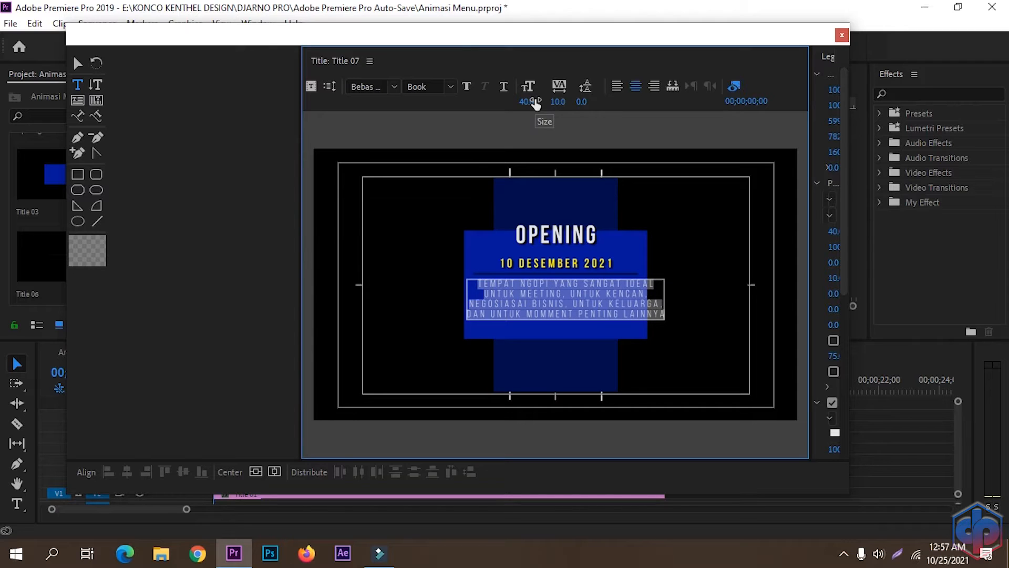
{"action": "left_click", "coordinate": [563, 101]}
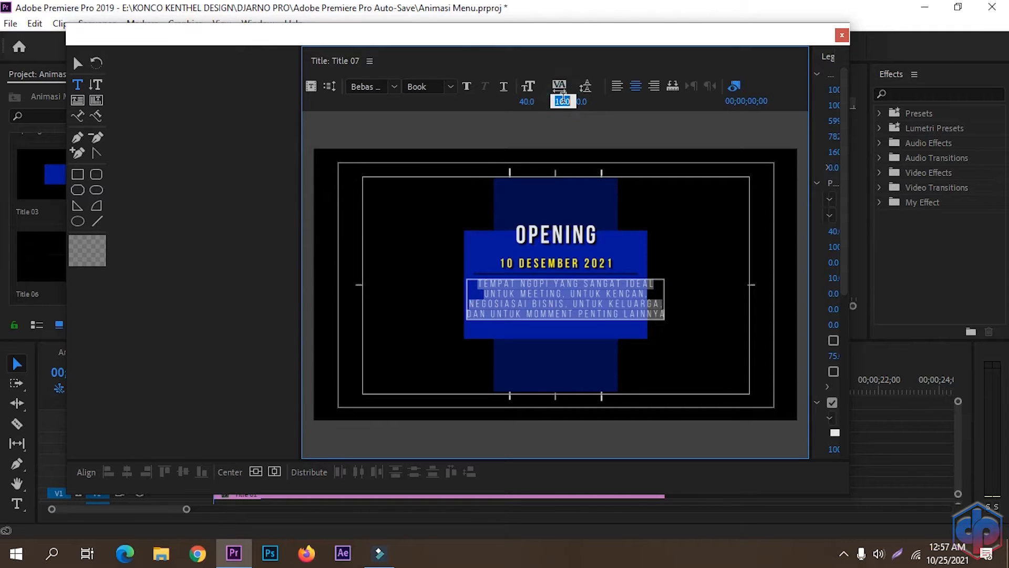
{"action": "type", "text": "7"}
{"action": "key", "text": "Return"}
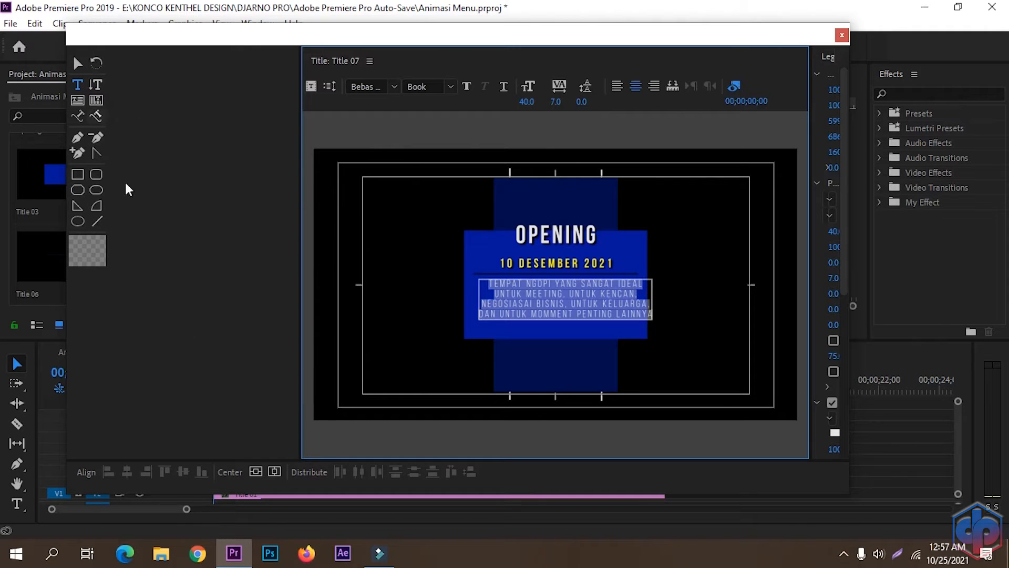
Step: Center the paragraph horizontally in the frame, set its font size to 35, and deselect it
{"action": "left_click", "coordinate": [277, 477]}
{"action": "left_click", "coordinate": [277, 474]}
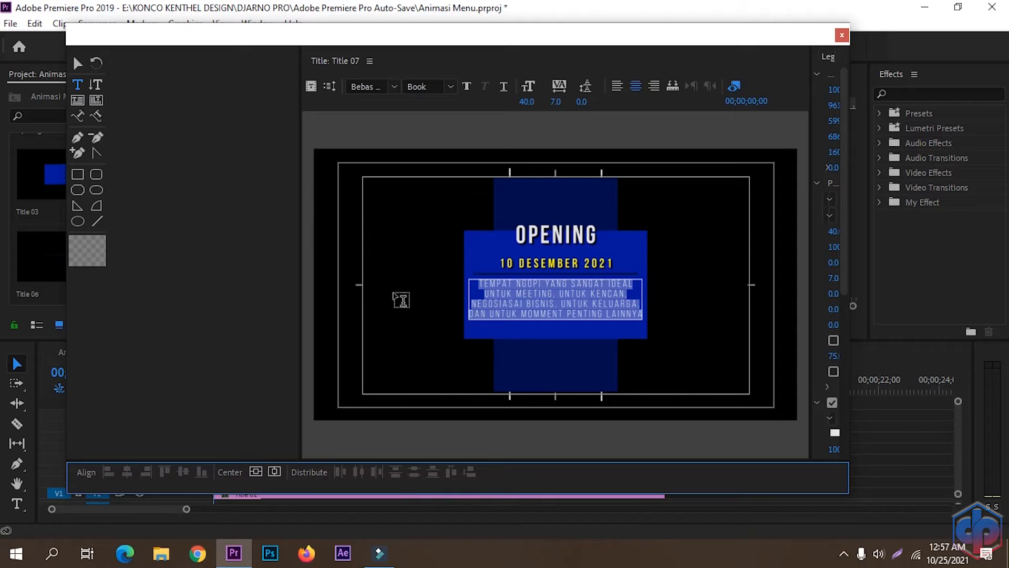
{"action": "left_click", "coordinate": [77, 83]}
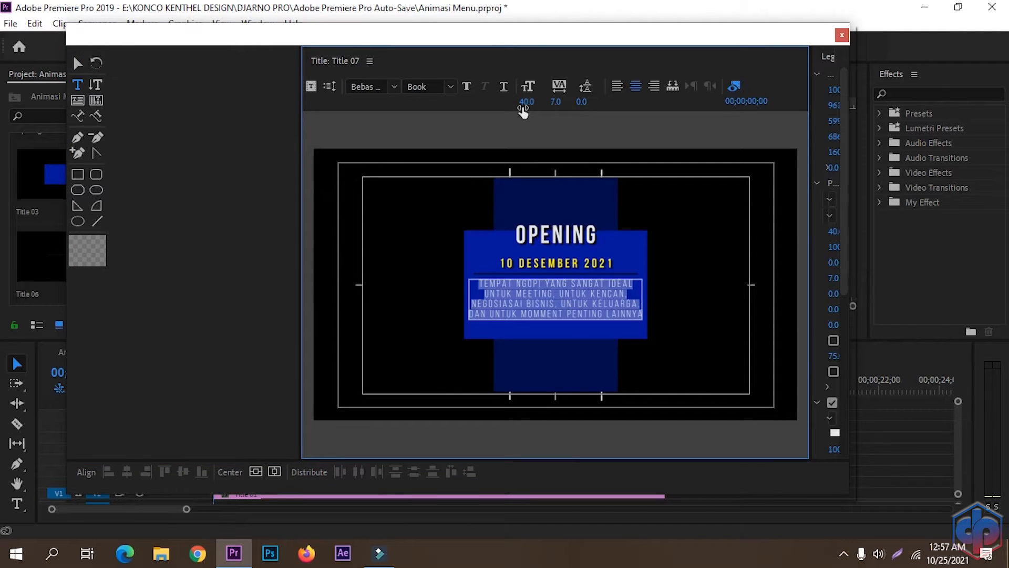
{"action": "left_click", "coordinate": [531, 100]}
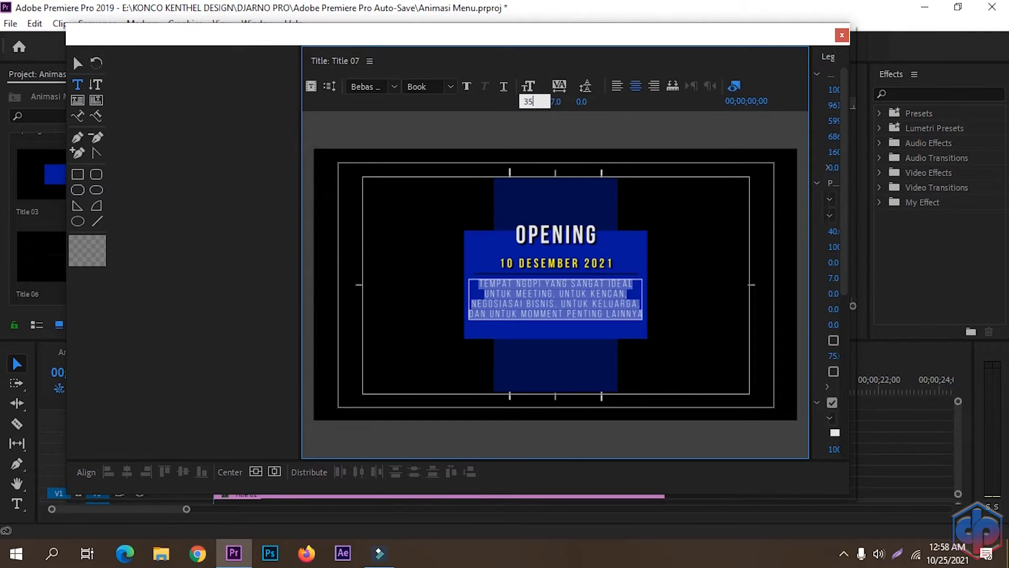
{"action": "key", "text": "Return"}
{"action": "left_click", "coordinate": [76, 68]}
{"action": "left_click", "coordinate": [558, 333]}
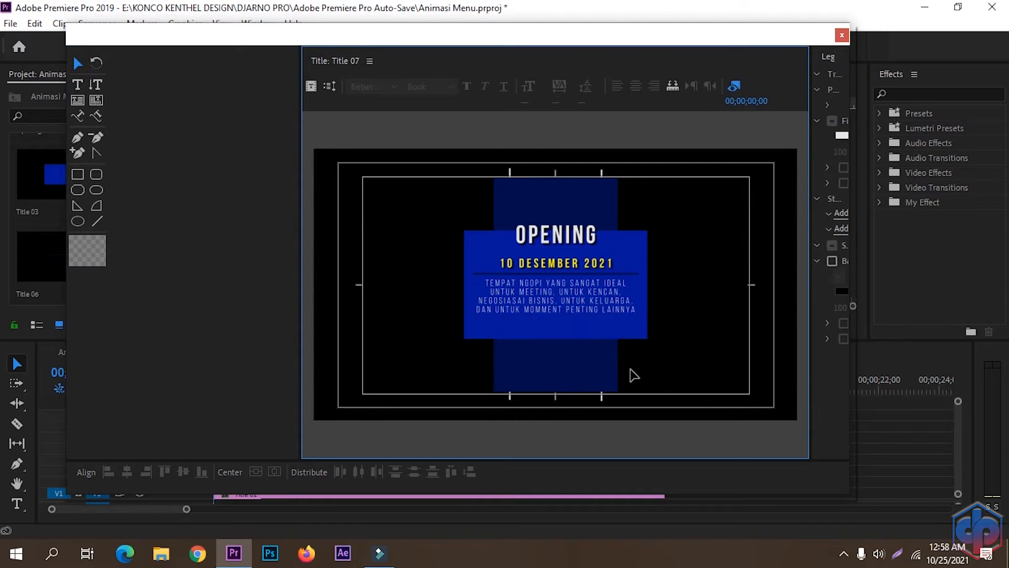
Step: Close the title editor and place Title 07 at the start of V7, above Title 06
{"action": "left_click", "coordinate": [843, 35]}
{"action": "left_click_drag", "start_coordinate": [146, 271], "coordinate": [207, 423]}
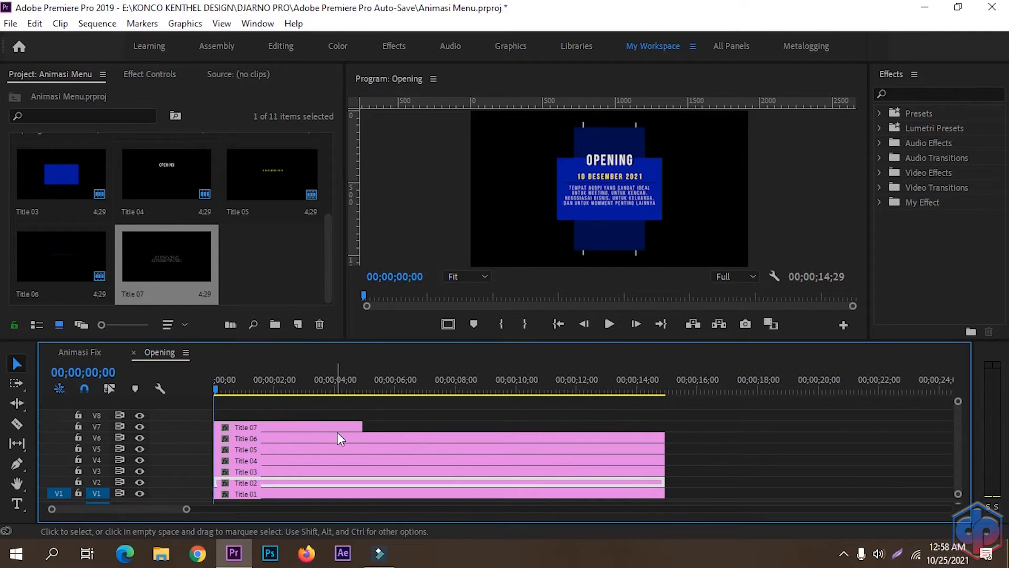
Step: Extend the Title 07 clip to the same end as the clips below it, and create a new legacy title
{"action": "left_click_drag", "start_coordinate": [362, 427], "coordinate": [665, 425]}
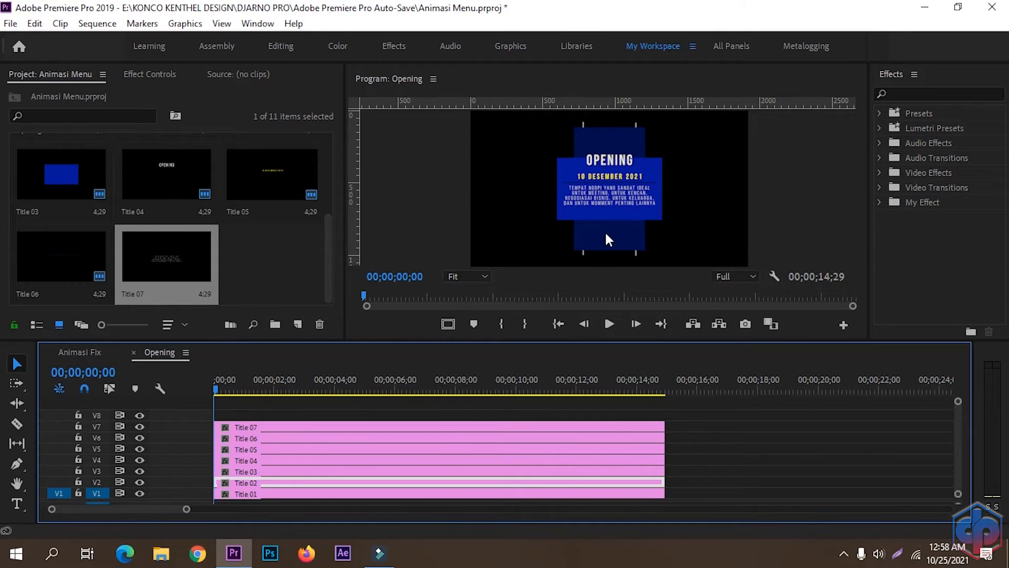
{"action": "left_click", "coordinate": [11, 23]}
{"action": "mouse_move", "coordinate": [168, 45]}
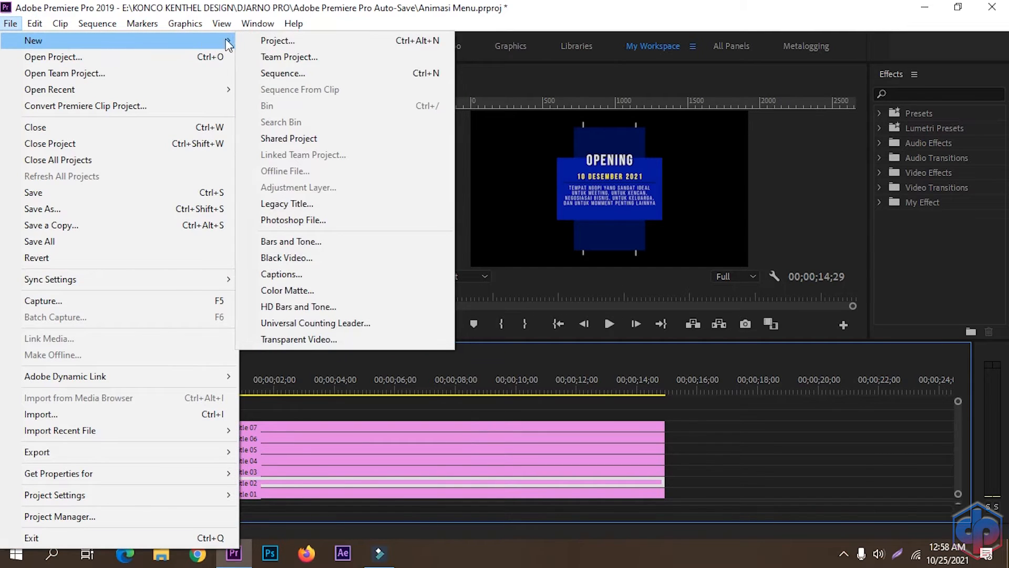
{"action": "left_click", "coordinate": [295, 204]}
{"action": "left_click", "coordinate": [542, 342]}
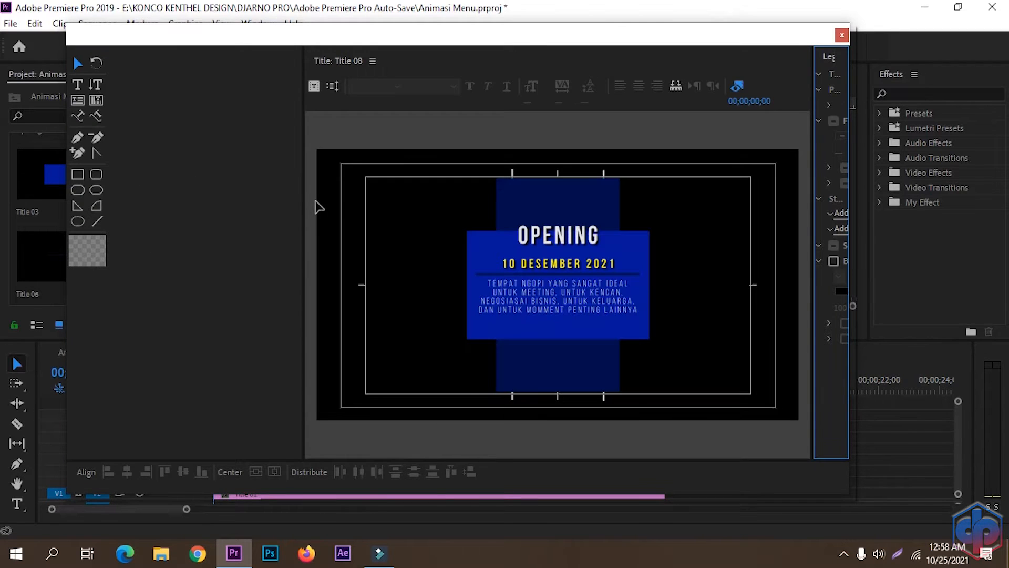
Step: Add the text "djarno coffee" on the lower part of the dark blue rectangle
{"action": "left_click", "coordinate": [77, 84]}
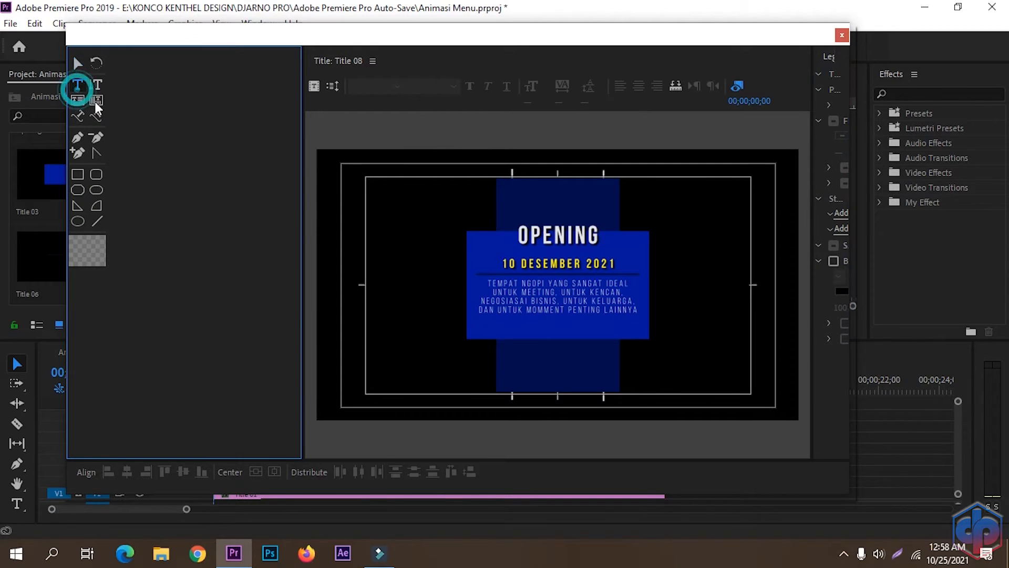
{"action": "left_click", "coordinate": [520, 369]}
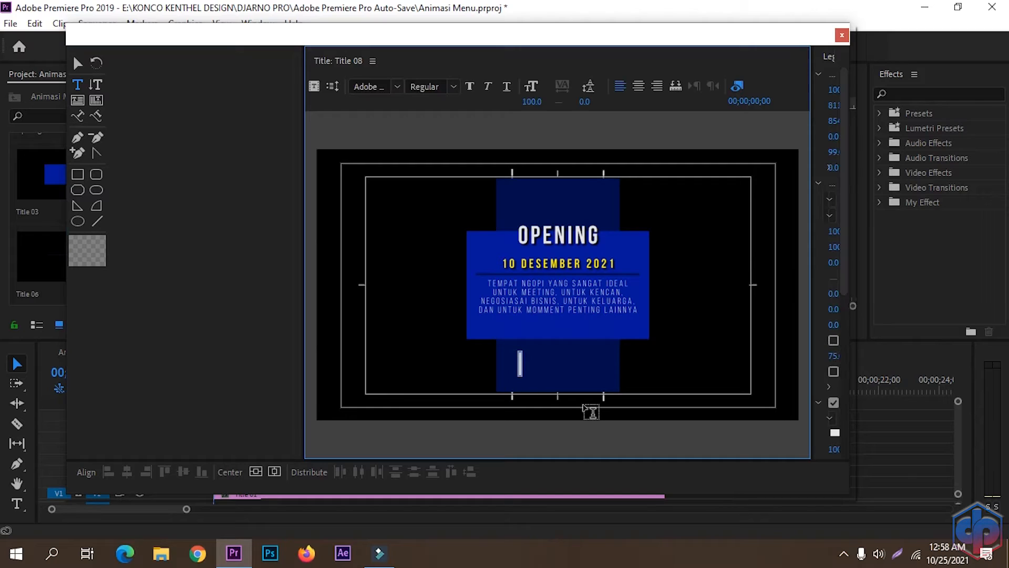
{"action": "type", "text": "dja"}
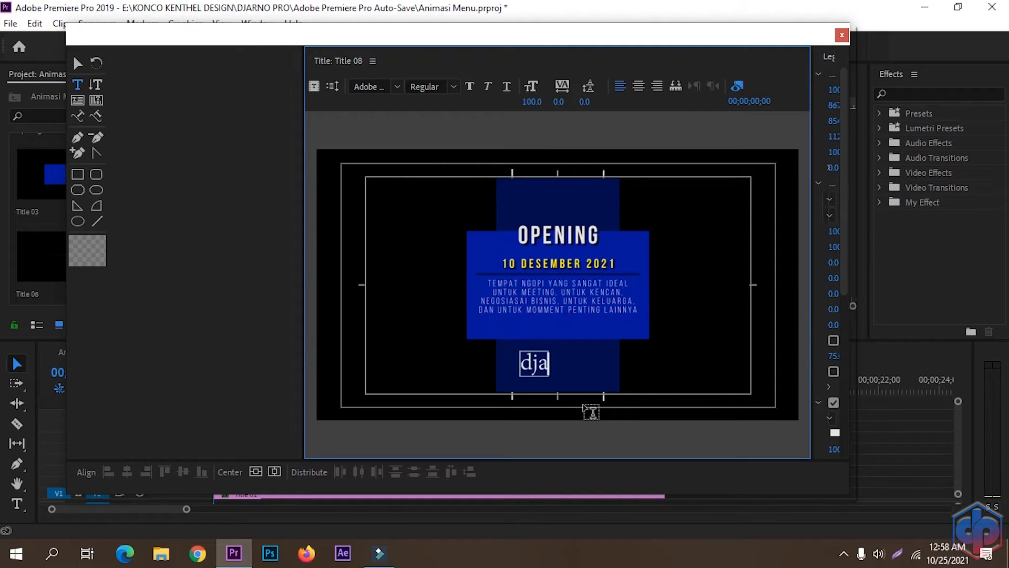
{"action": "type", "text": "rno c"}
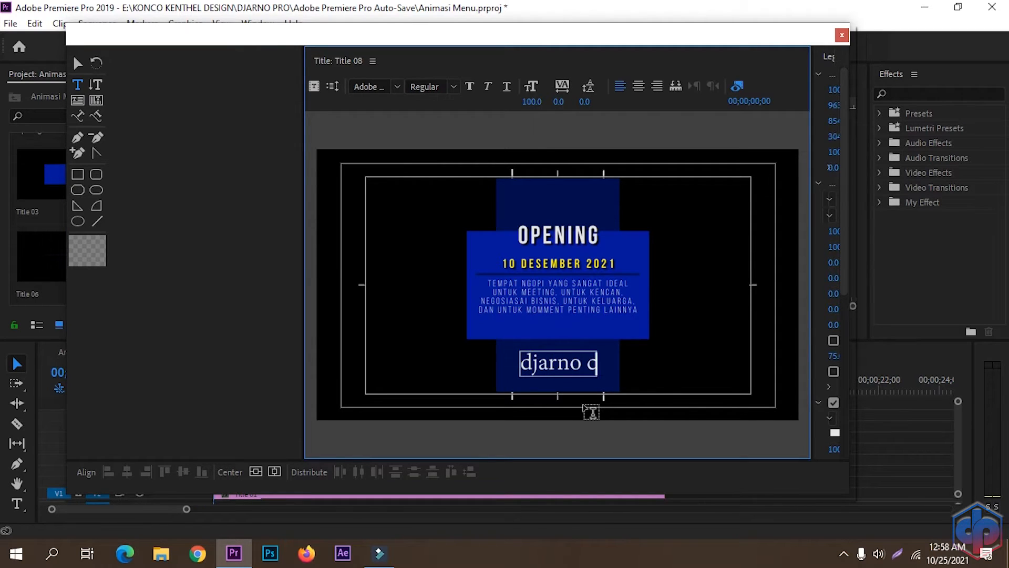
{"action": "type", "text": "offee"}
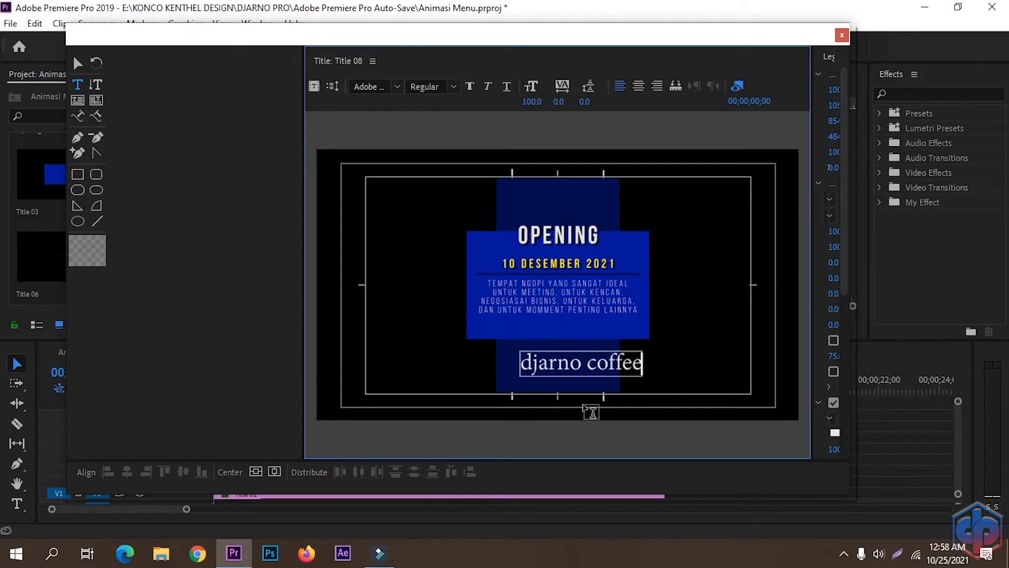
Step: Select all of the "djarno coffee" text and set it to Gotham Bold at font size 50
{"action": "key", "text": "ctrl+a"}
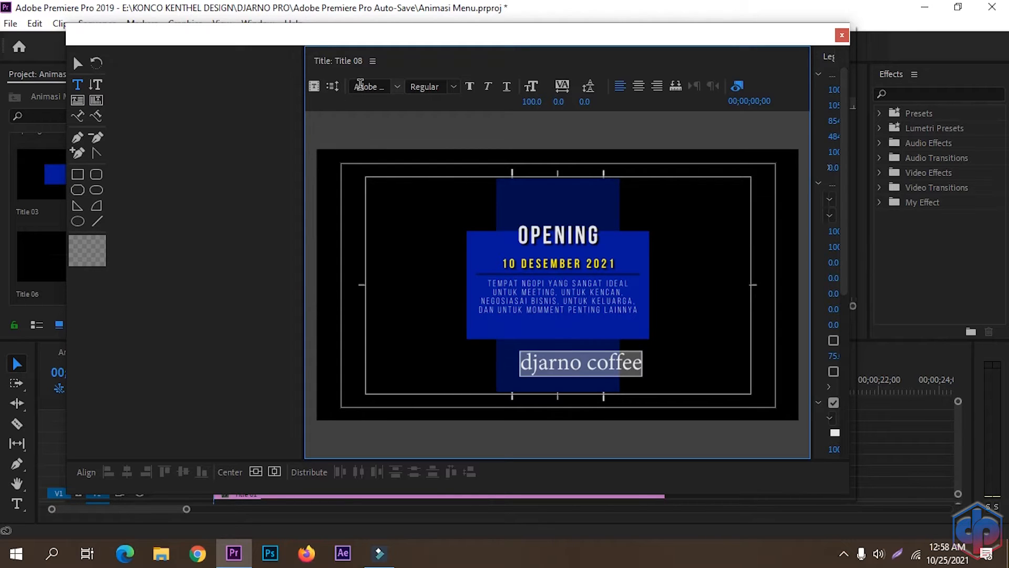
{"action": "left_click", "coordinate": [360, 85]}
{"action": "type", "text": "Gotham"}
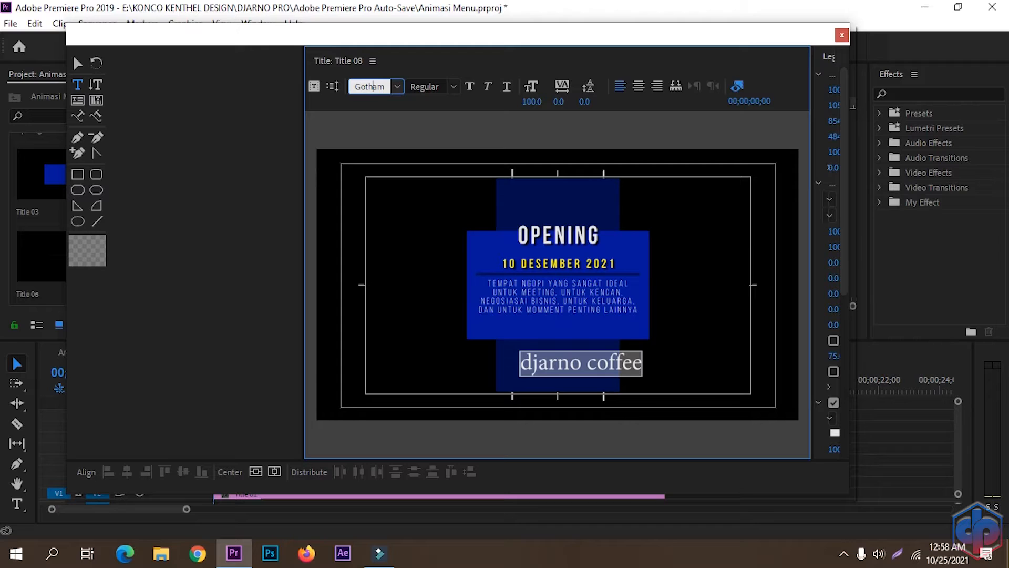
{"action": "left_click", "coordinate": [452, 87]}
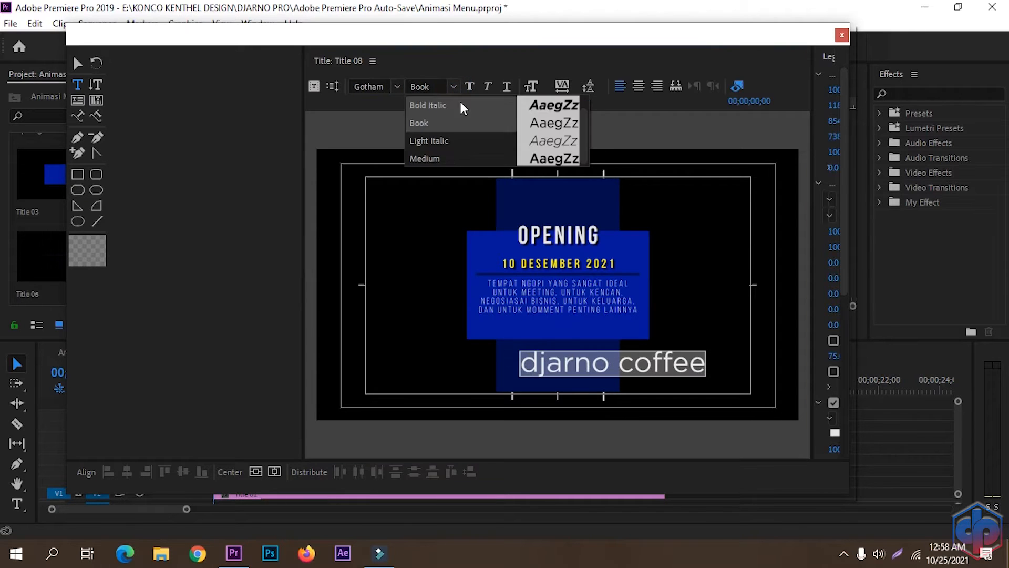
{"action": "left_click", "coordinate": [433, 105]}
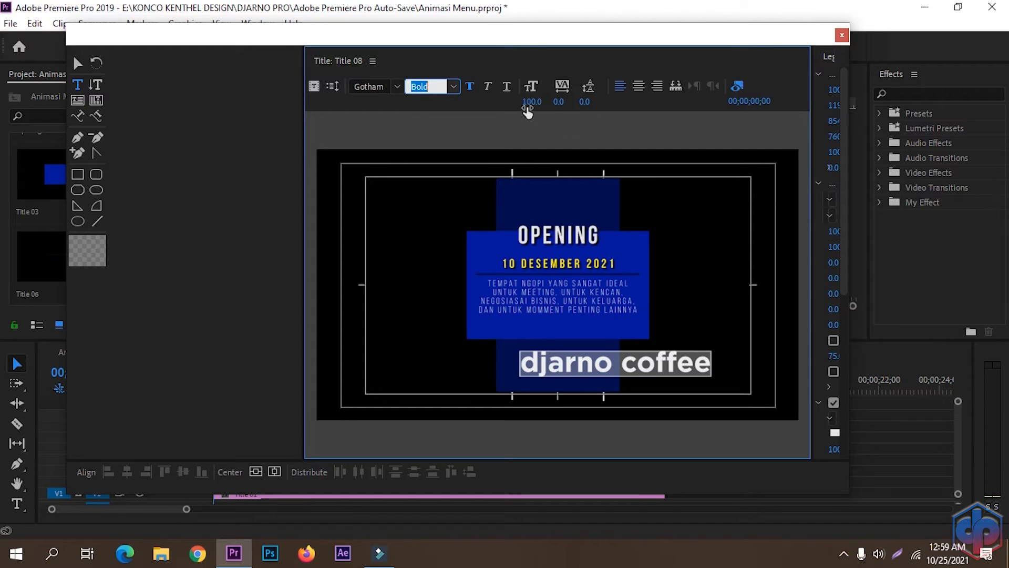
{"action": "left_click", "coordinate": [535, 101]}
{"action": "type", "text": "50"}
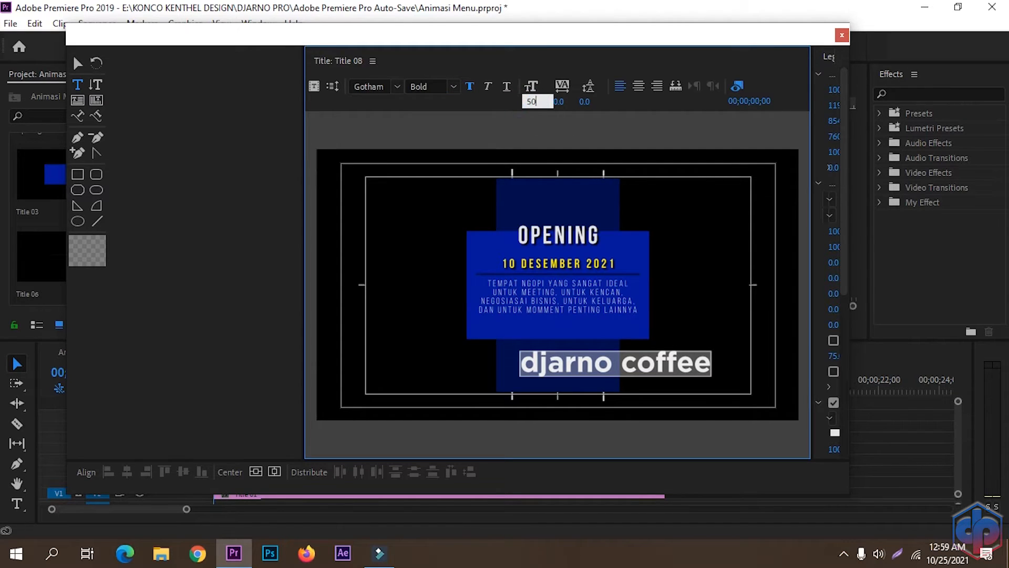
{"action": "key", "text": "Return"}
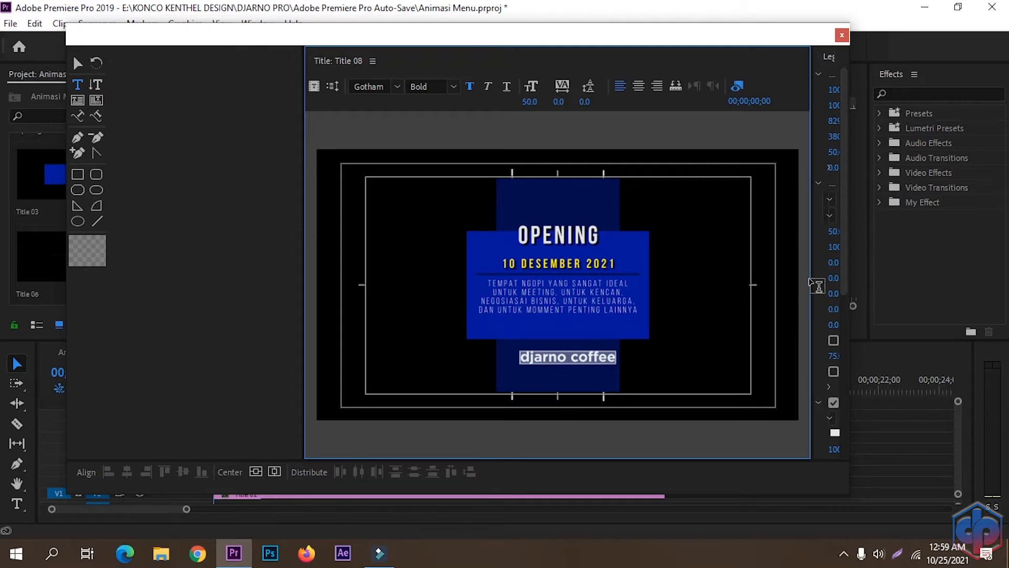
Step: Widen the title properties area, enable the text's shadow and set the shadow opacity to 100%
{"action": "left_click_drag", "start_coordinate": [818, 285], "coordinate": [768, 286]}
{"action": "left_click_drag", "start_coordinate": [843, 277], "coordinate": [838, 427]}
{"action": "left_click", "coordinate": [790, 293]}
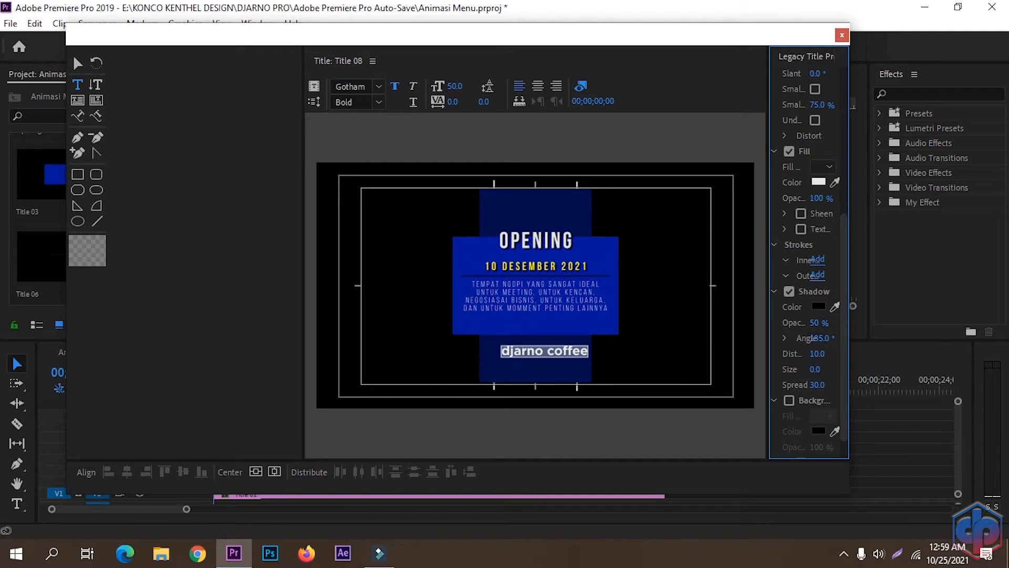
{"action": "left_click_drag", "start_coordinate": [818, 323], "coordinate": [823, 321]}
Step: Center the "djarno coffee" text horizontally, nudge it slightly down within the dark blue rectangle, and deselect it
{"action": "left_click", "coordinate": [278, 472]}
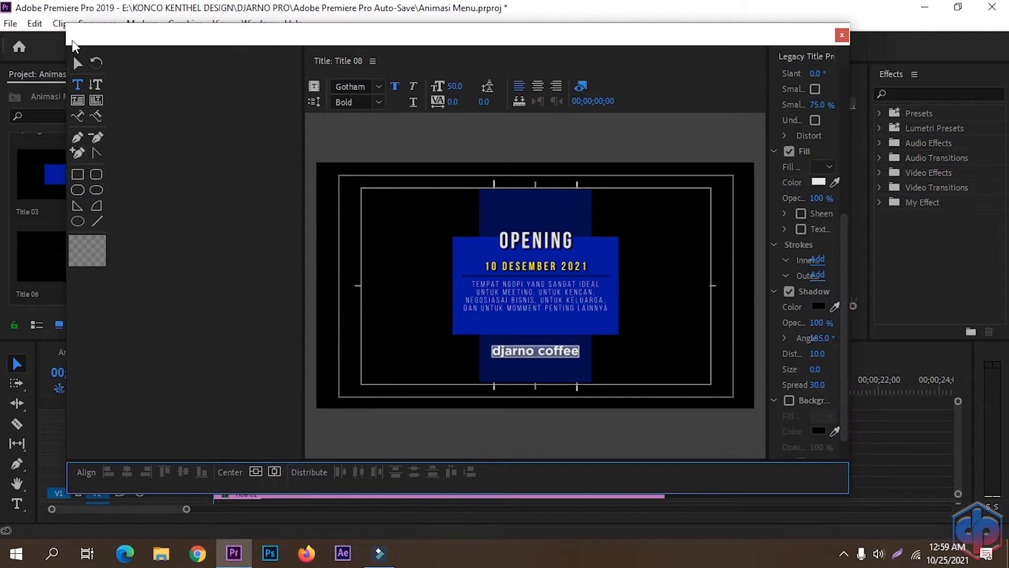
{"action": "left_click", "coordinate": [78, 63]}
{"action": "key", "text": "Down"}
{"action": "key", "text": "Down"}
{"action": "key", "text": "Down"}
{"action": "key", "text": "Down"}
{"action": "key", "text": "Down"}
{"action": "key", "text": "Down"}
{"action": "key", "text": "Down"}
{"action": "key", "text": "Down"}
{"action": "key", "text": "Down"}
{"action": "key", "text": "Down"}
{"action": "key", "text": "Down"}
{"action": "key", "text": "Down"}
{"action": "key", "text": "Down"}
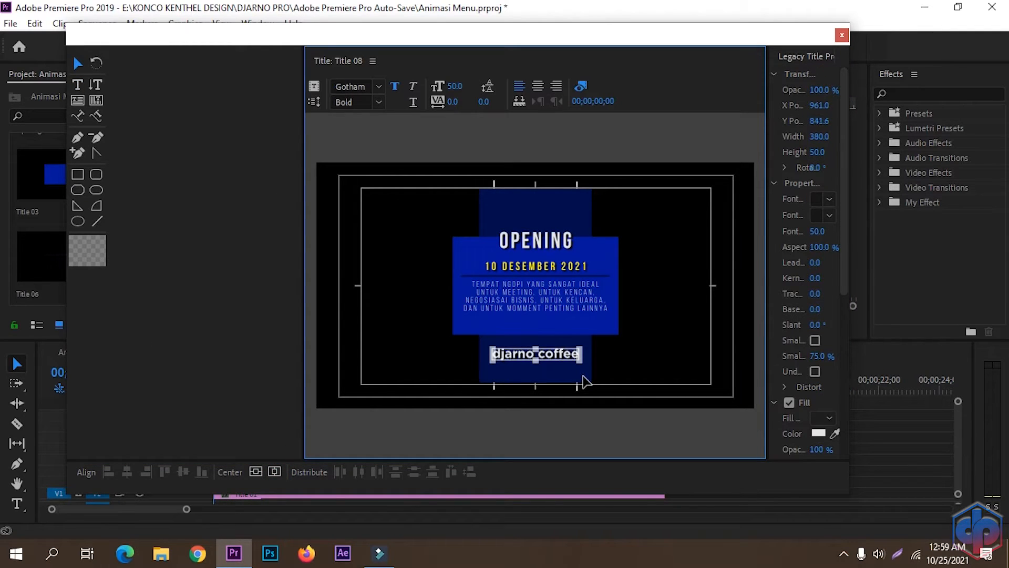
{"action": "left_click", "coordinate": [724, 394]}
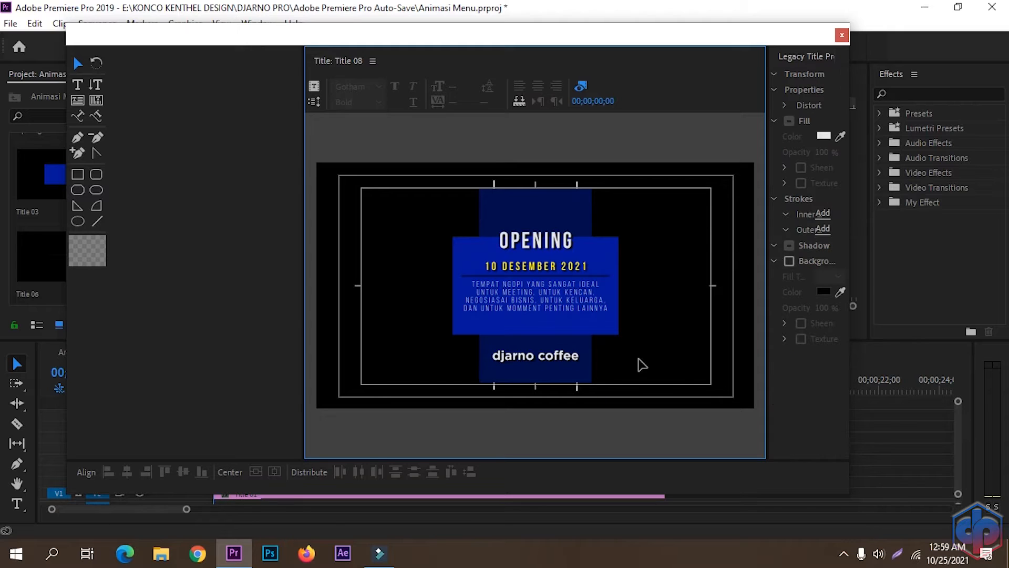
Step: Close the title editor, place Title 08 at the start of V8, and extend it to the end of the other clips
{"action": "left_click", "coordinate": [842, 35]}
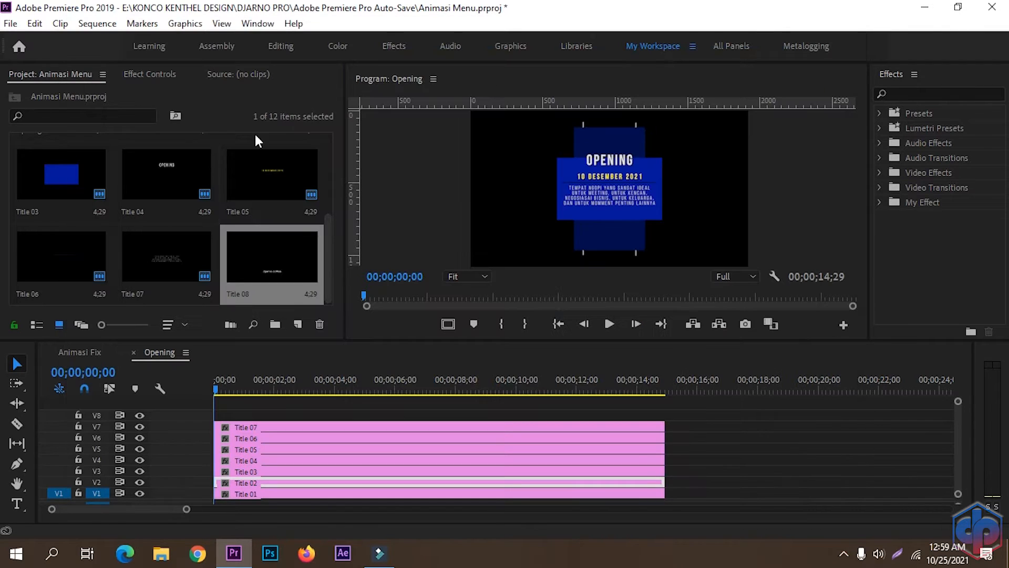
{"action": "left_click_drag", "start_coordinate": [256, 250], "coordinate": [225, 418]}
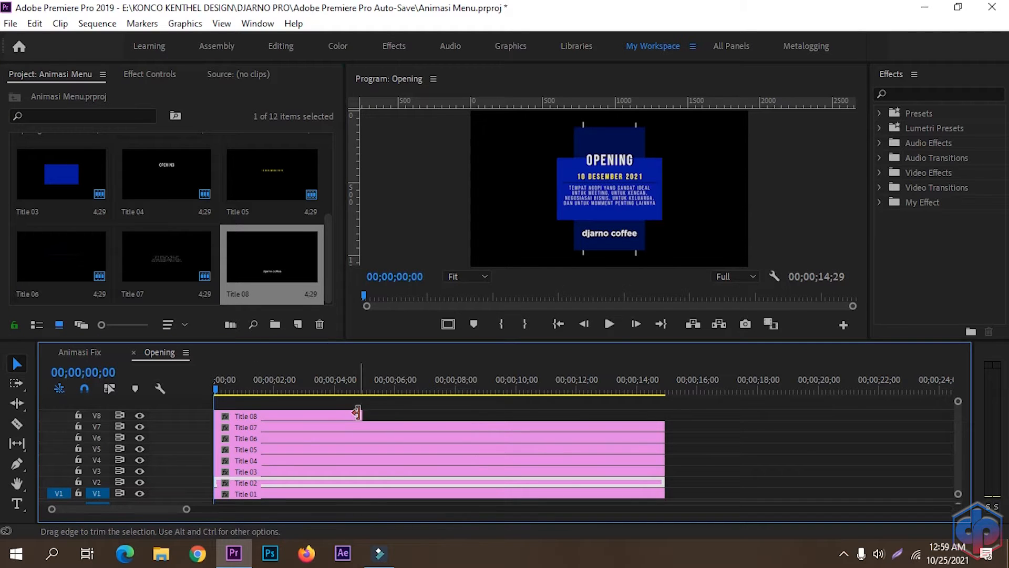
{"action": "left_click_drag", "start_coordinate": [357, 410], "coordinate": [661, 435]}
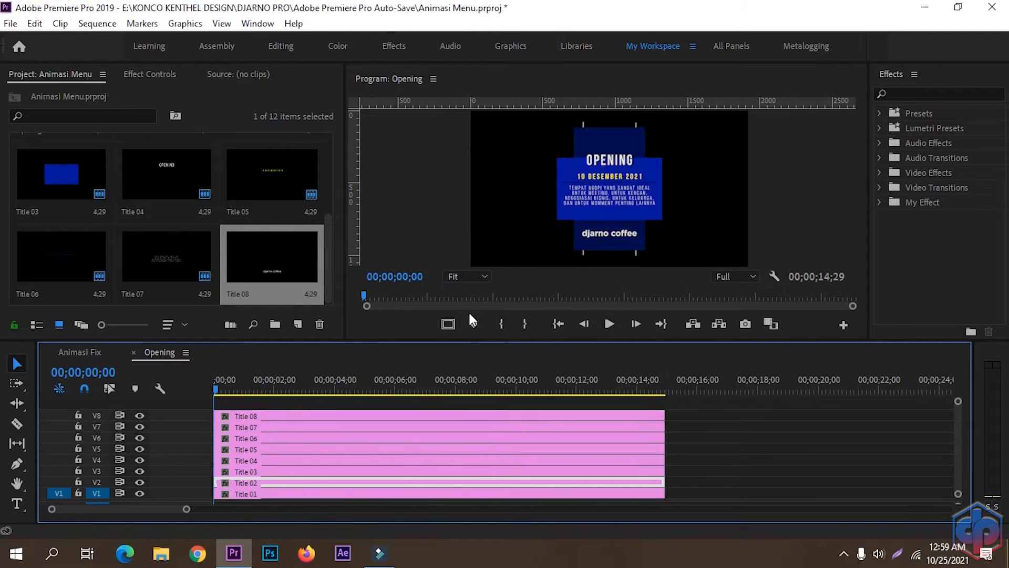
Step: Examine the lower text of the composition in the preview at 50% zoom, and return the preview to Fit
{"action": "left_click", "coordinate": [478, 274]}
{"action": "left_click", "coordinate": [473, 338]}
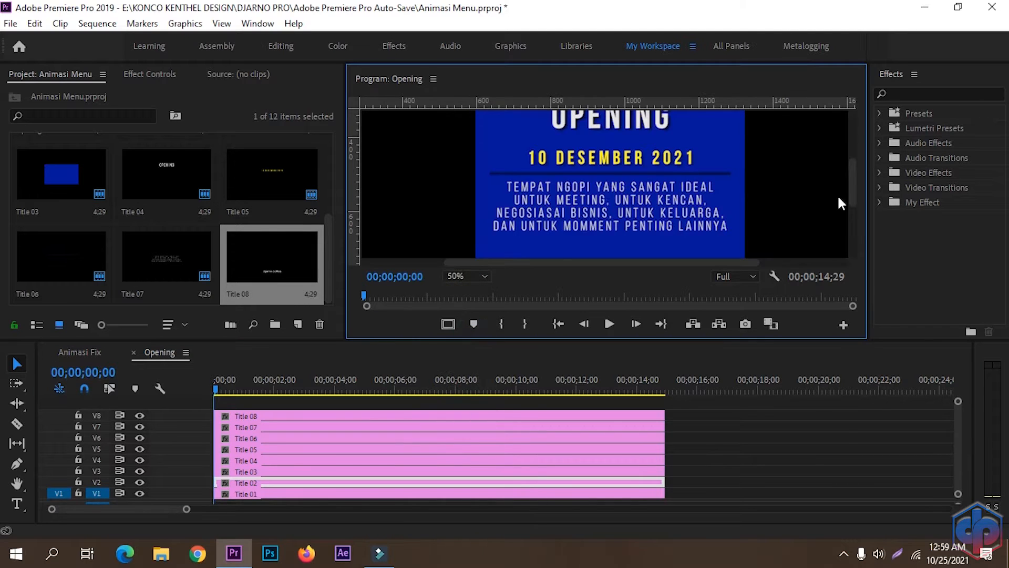
{"action": "left_click_drag", "start_coordinate": [853, 191], "coordinate": [851, 228]}
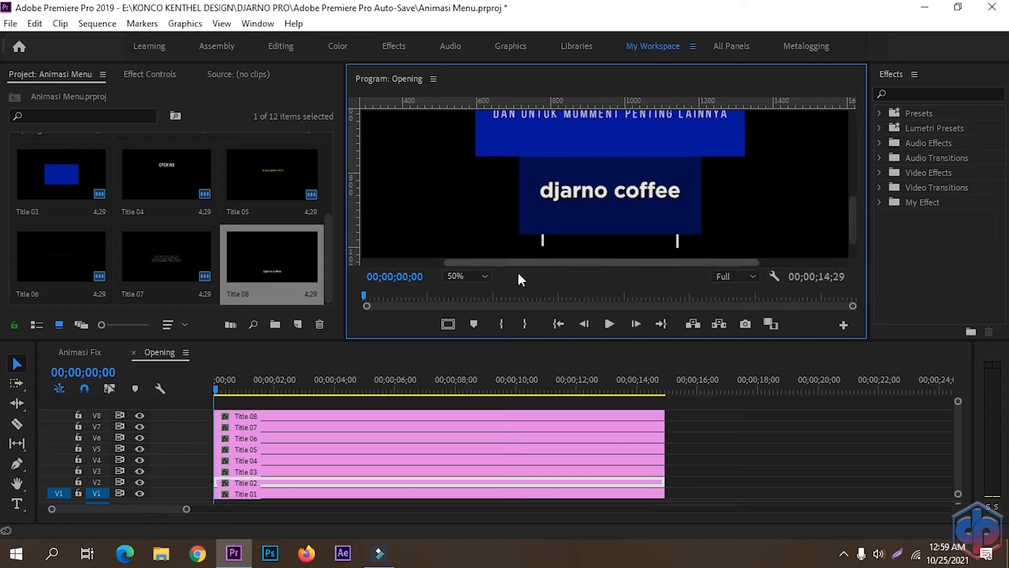
{"action": "left_click", "coordinate": [469, 276]}
{"action": "left_click", "coordinate": [465, 292]}
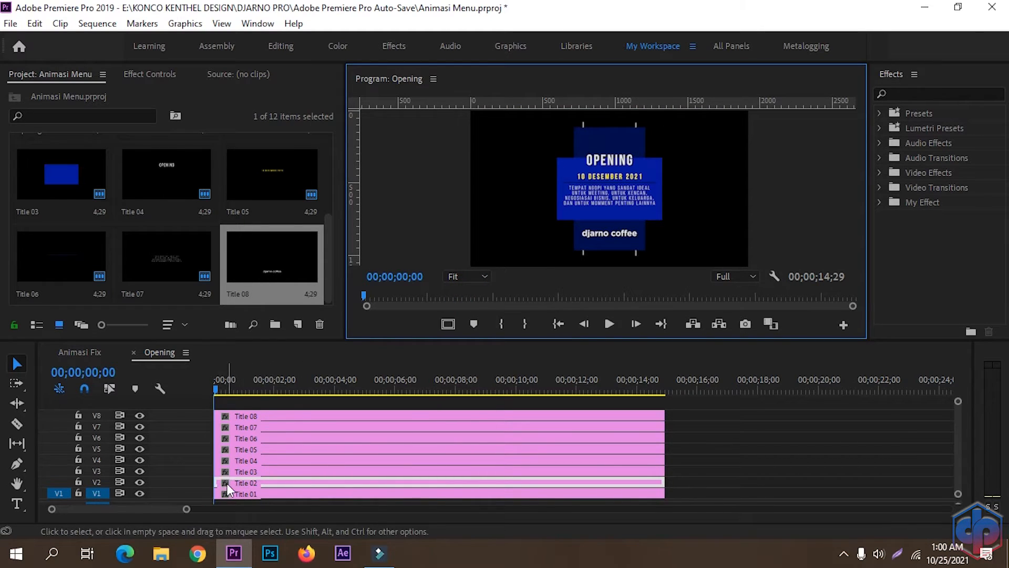
Step: Hide the output of video tracks V2 through V8, leaving only V1 shown
{"action": "left_click", "coordinate": [140, 482]}
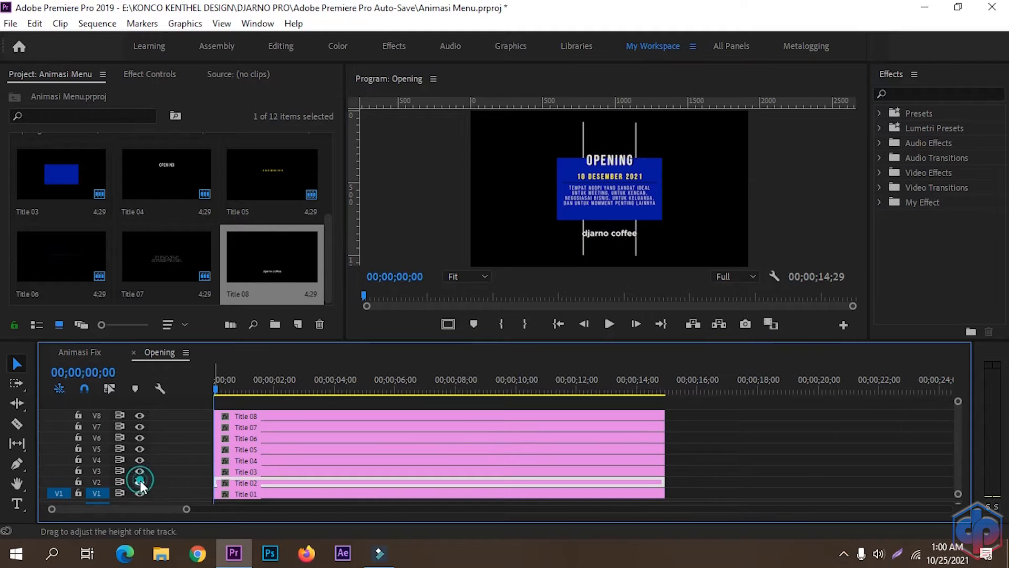
{"action": "left_click", "coordinate": [140, 471]}
{"action": "left_click", "coordinate": [140, 460]}
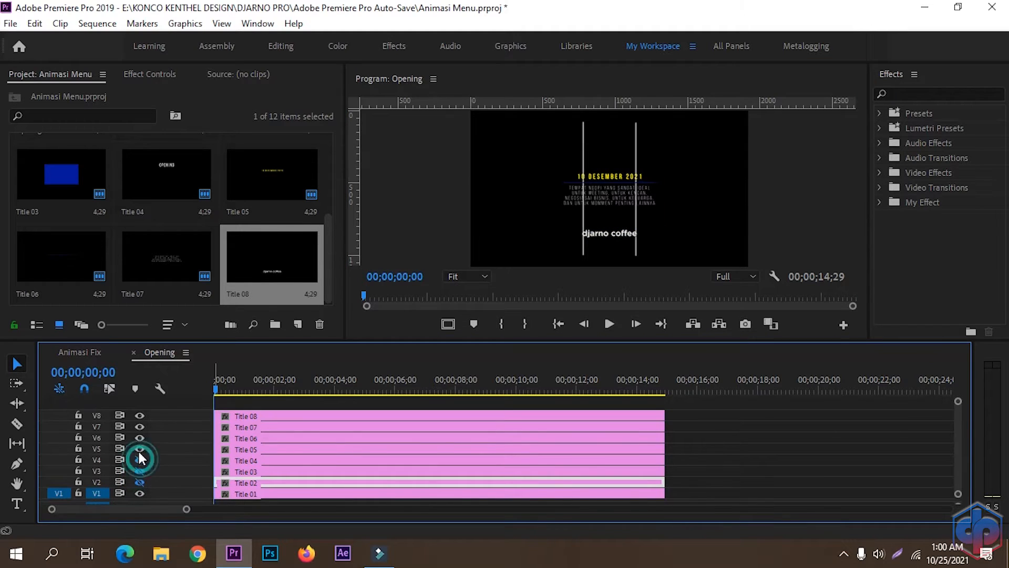
{"action": "left_click", "coordinate": [139, 449]}
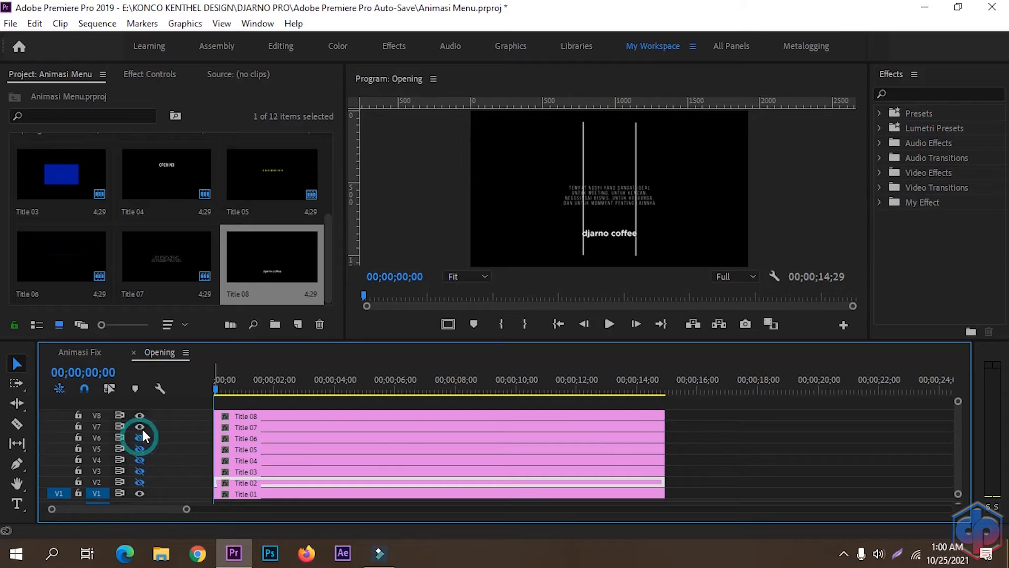
{"action": "left_click", "coordinate": [139, 426]}
{"action": "left_click", "coordinate": [139, 416]}
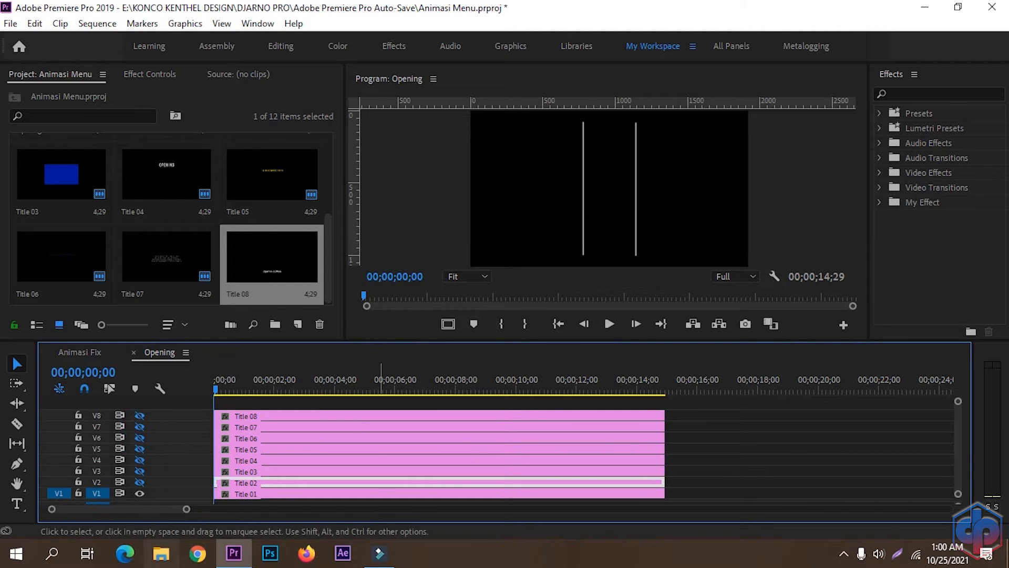
Step: Find the Crop video effect and apply it to the Title 01 clip on V1
{"action": "left_click", "coordinate": [258, 494]}
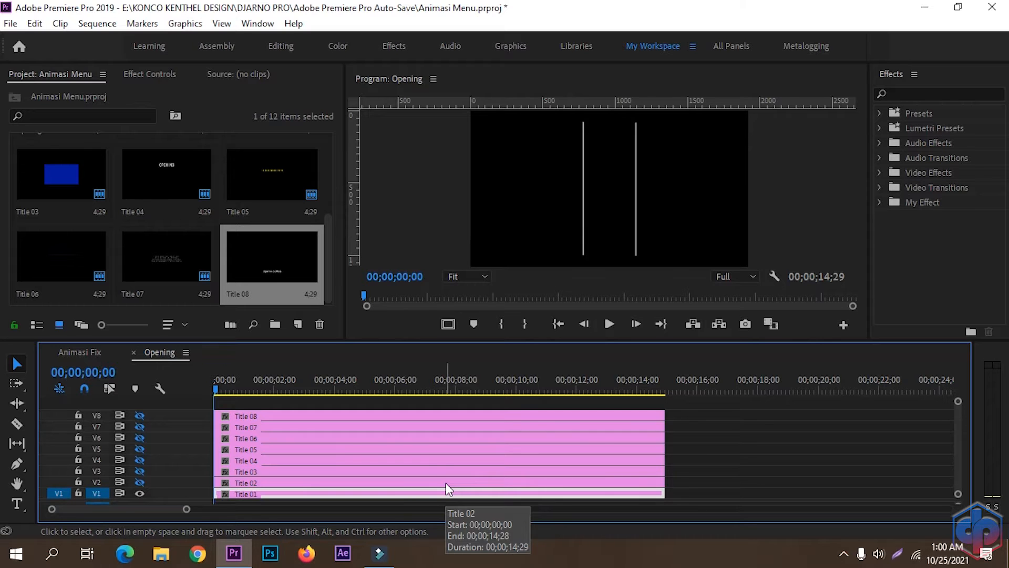
{"action": "left_click", "coordinate": [942, 93]}
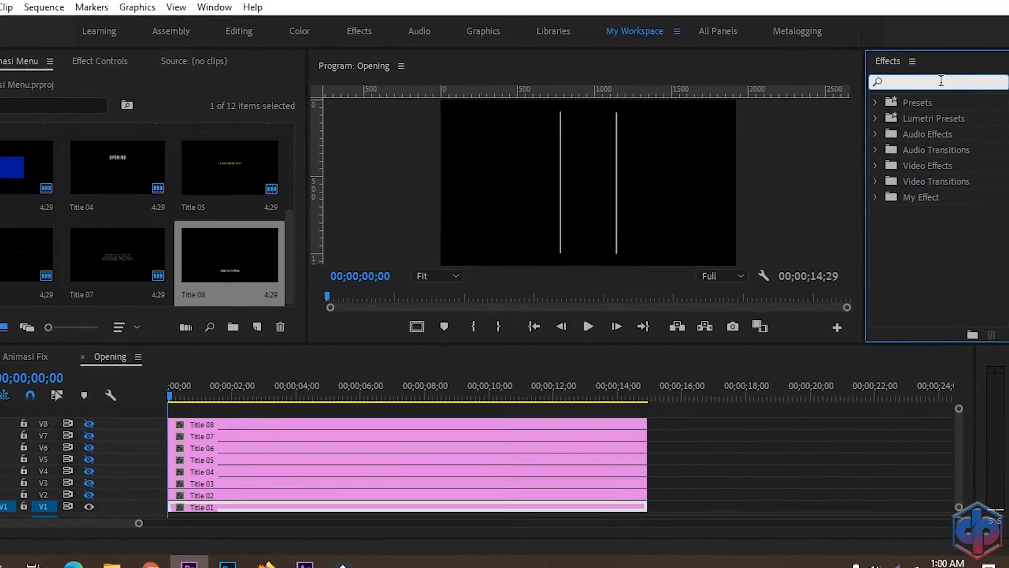
{"action": "type", "text": "crop"}
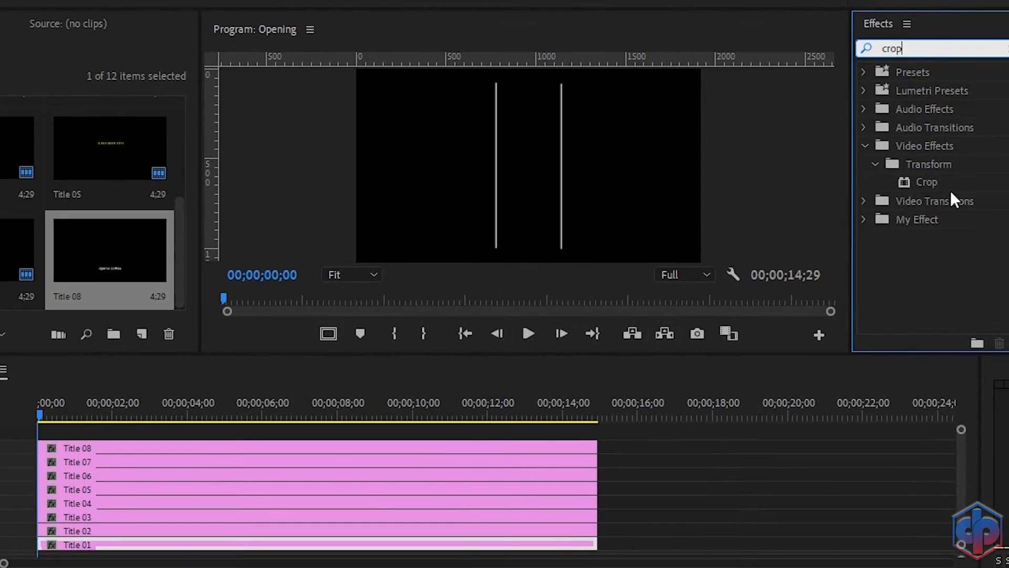
{"action": "left_click_drag", "start_coordinate": [928, 183], "coordinate": [158, 547]}
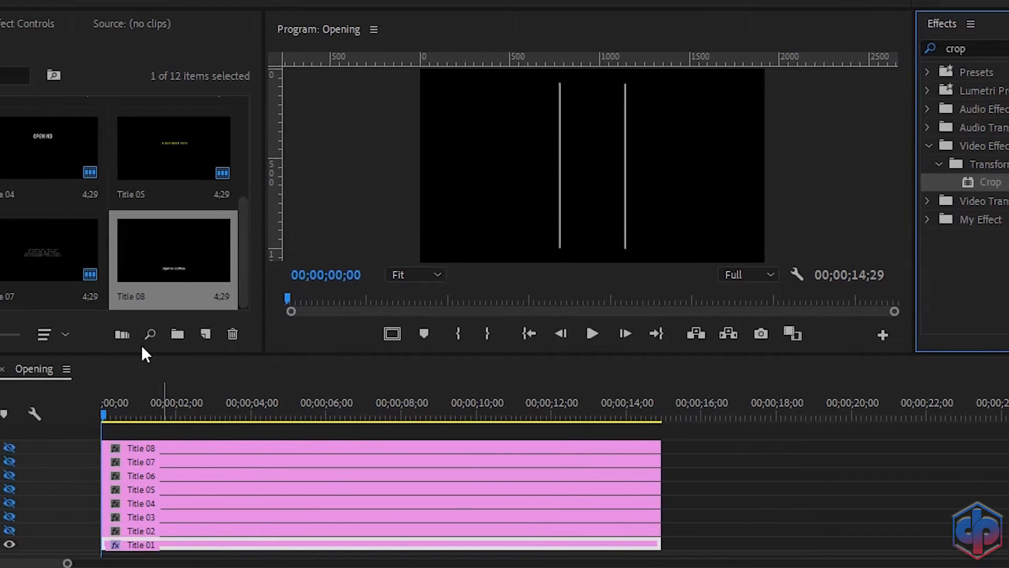
Step: Set the Crop Top of the Title 01 clip to about 93.4% and keyframe it at 00;00;00;00
{"action": "left_click", "coordinate": [81, 24]}
{"action": "scroll", "coordinate": [256, 187], "scroll_direction": "down", "scroll_amount": 5}
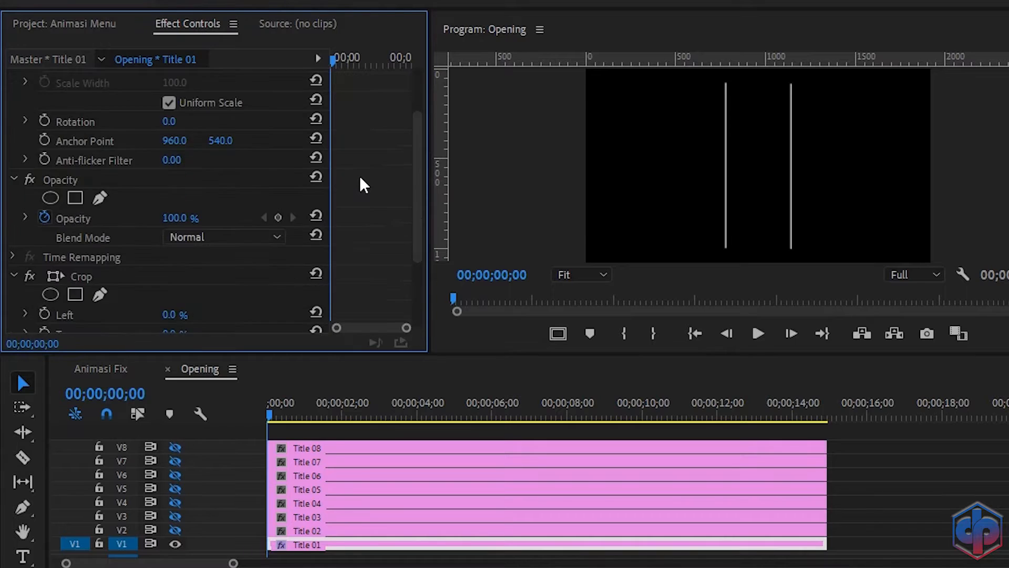
{"action": "scroll", "coordinate": [362, 187], "scroll_direction": "down", "scroll_amount": 1}
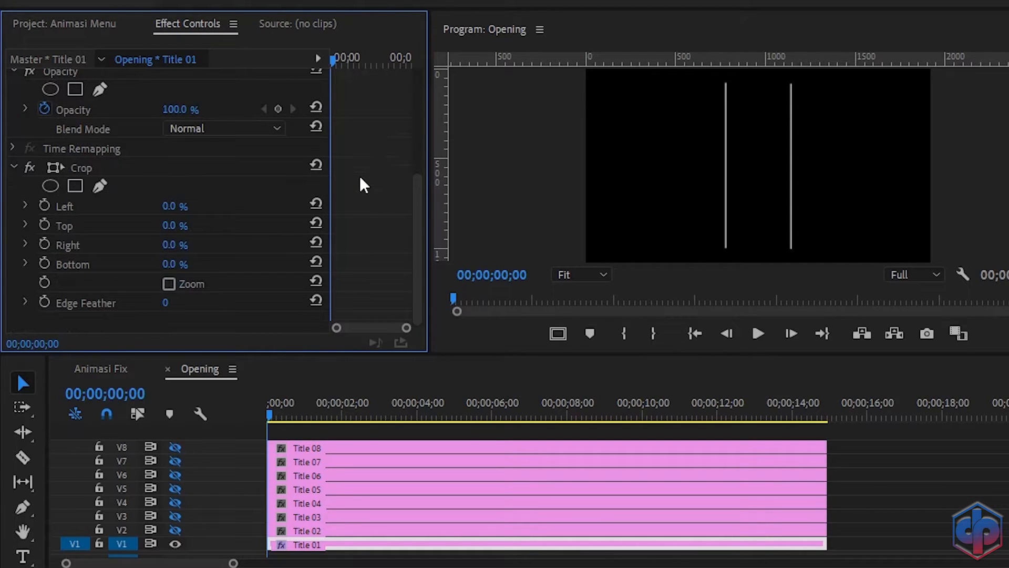
{"action": "left_click", "coordinate": [85, 167]}
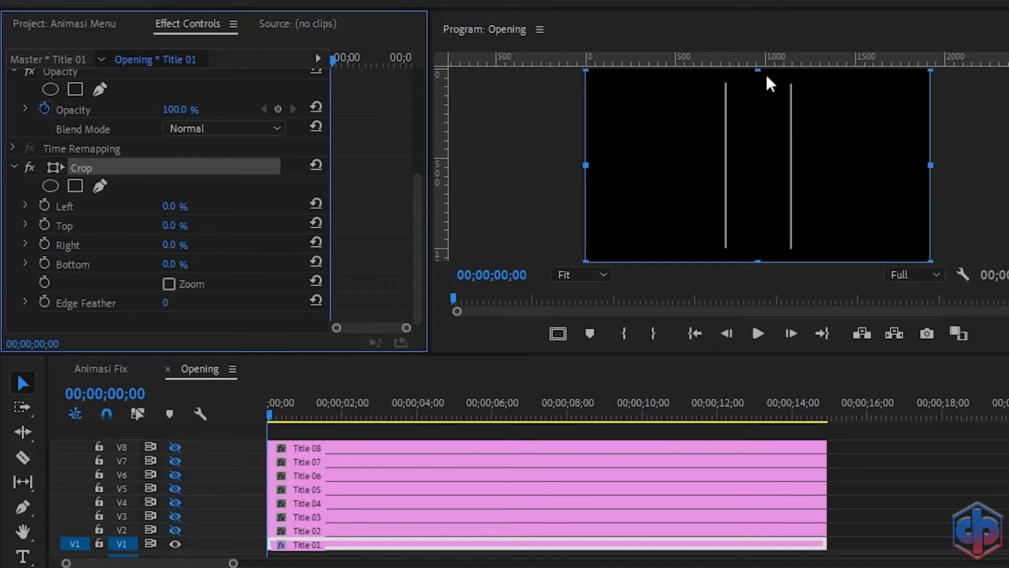
{"action": "left_click_drag", "start_coordinate": [764, 72], "coordinate": [766, 251]}
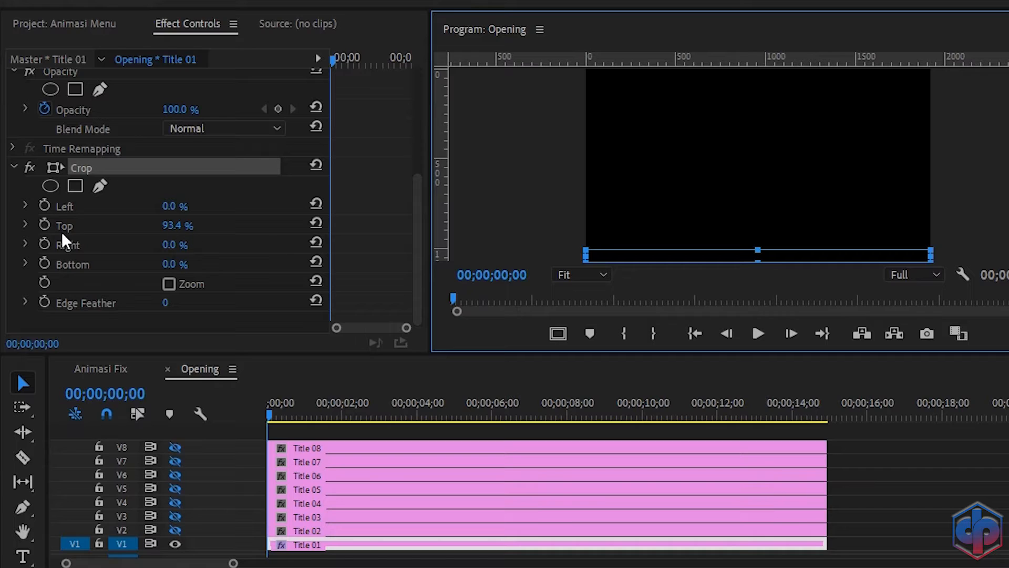
{"action": "left_click", "coordinate": [44, 225]}
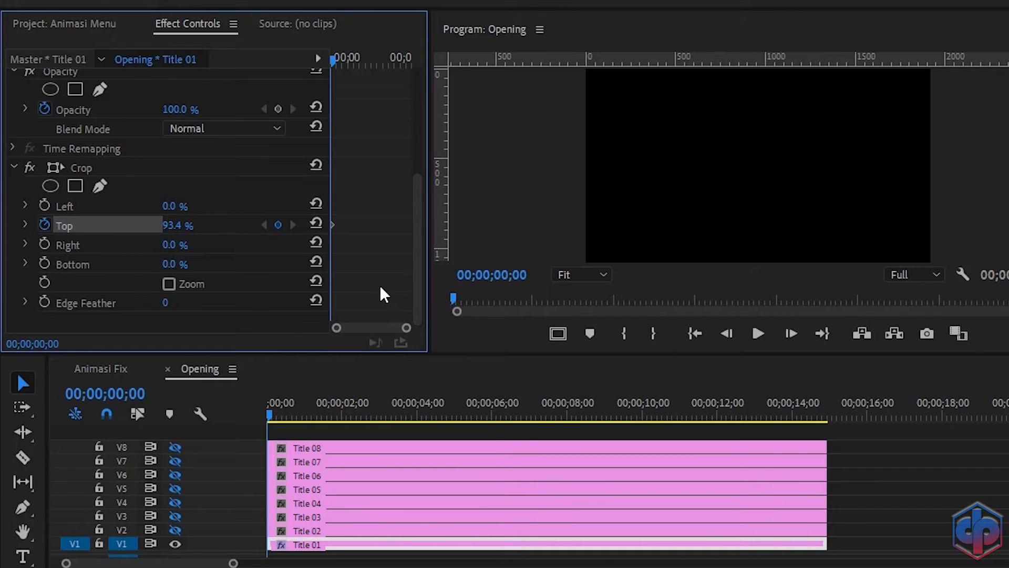
Step: Add a second Top keyframe on Title 01's Crop at 00;00;00;25, with the top edge cropped to about 5.7%
{"action": "key", "text": "shift+Right"}
{"action": "key", "text": "shift+Right"}
{"action": "key", "text": "shift+Right"}
{"action": "key", "text": "shift+Right"}
{"action": "key", "text": "shift+Right"}
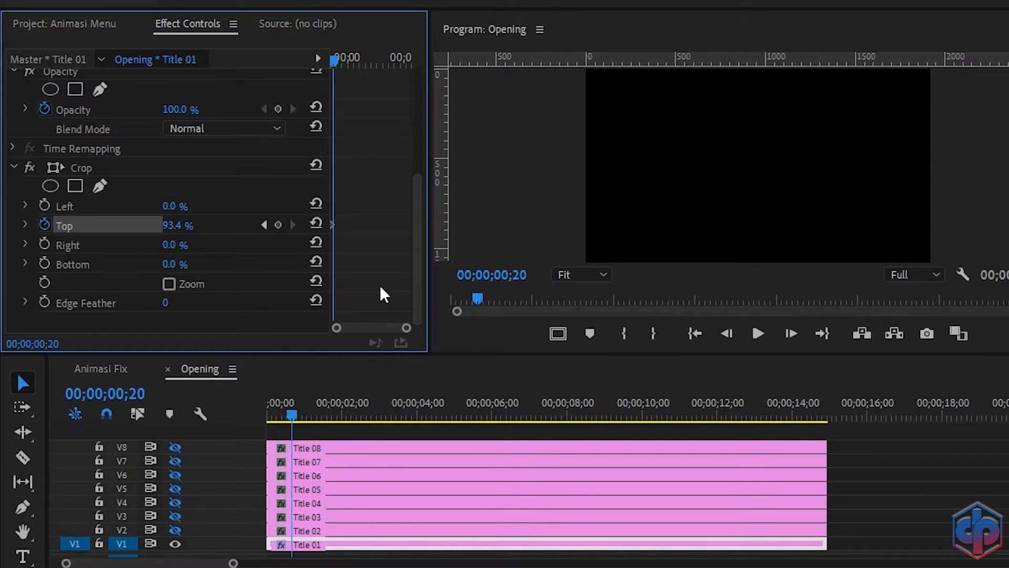
{"action": "left_click", "coordinate": [79, 168]}
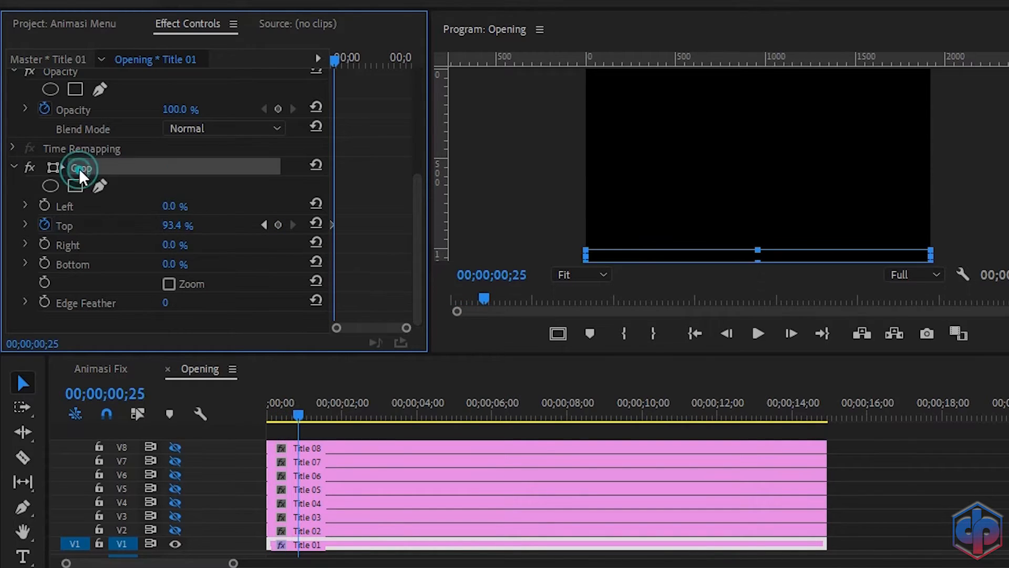
{"action": "left_click", "coordinate": [758, 251]}
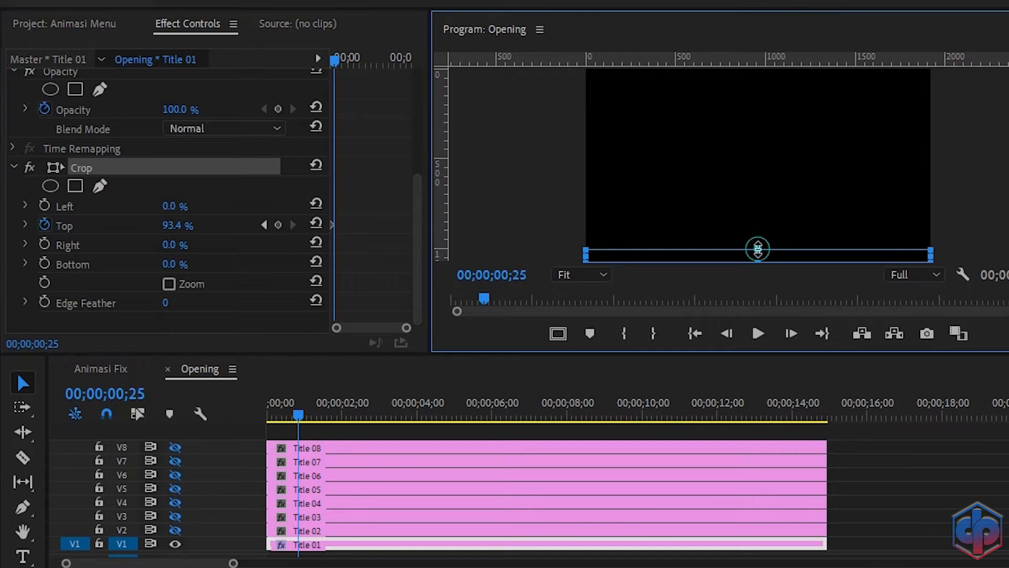
{"action": "left_click_drag", "start_coordinate": [758, 250], "coordinate": [728, 83]}
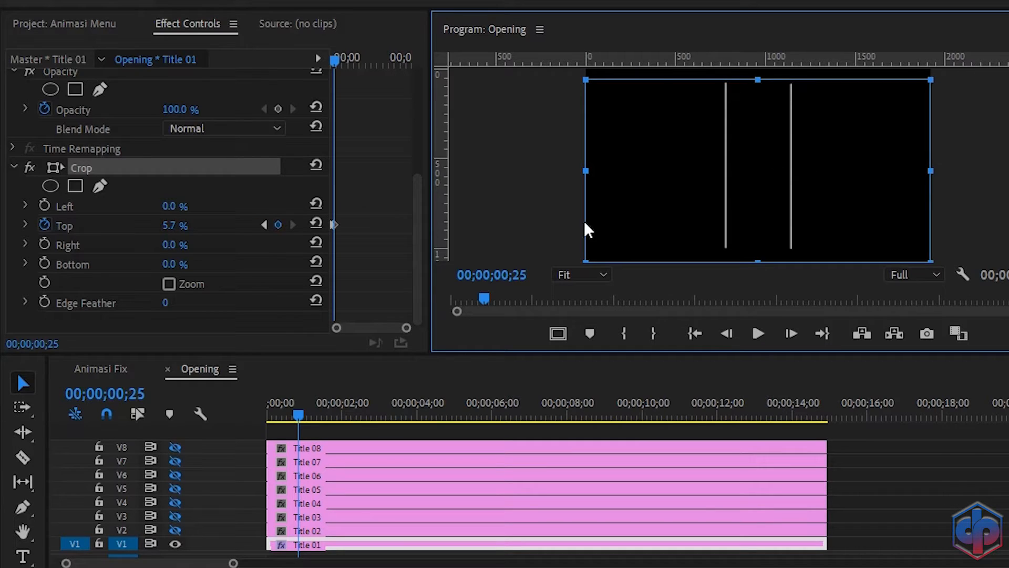
Step: Apply Ease In to the second Crop Top keyframe of Title 01 and Ease Out to the first
{"action": "left_click_drag", "start_coordinate": [406, 328], "coordinate": [388, 328]}
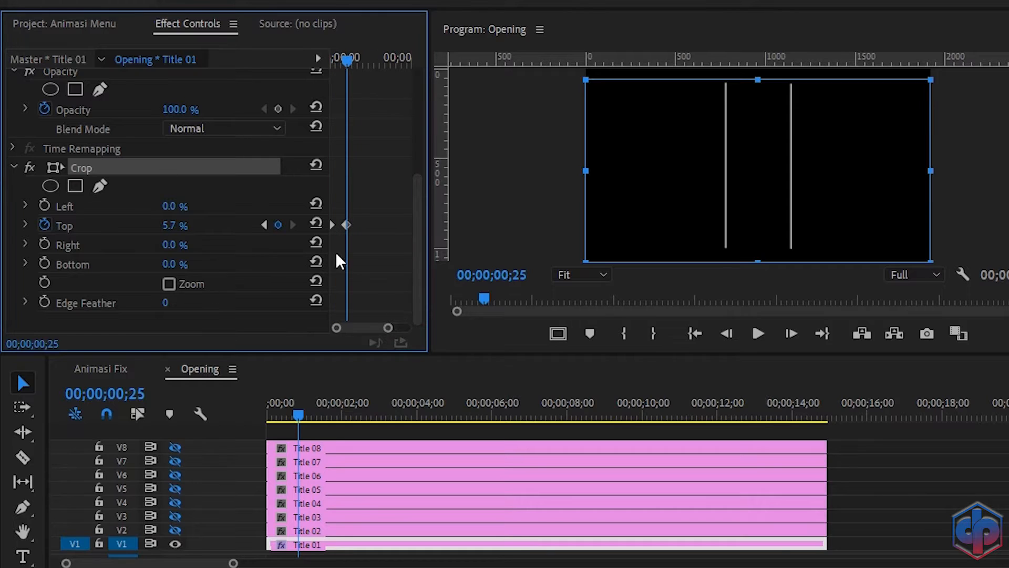
{"action": "right_click", "coordinate": [347, 225]}
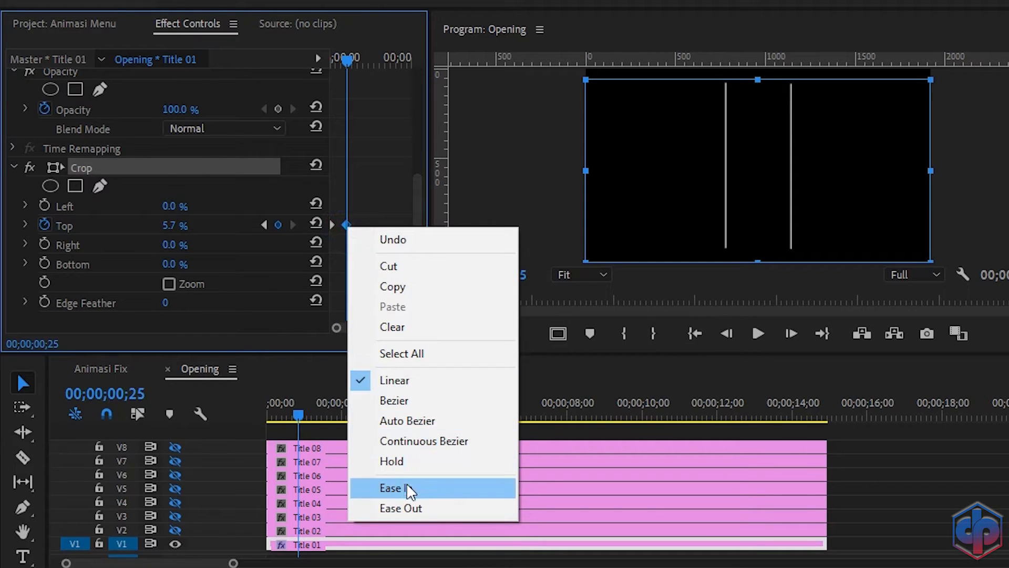
{"action": "left_click", "coordinate": [407, 486]}
{"action": "right_click", "coordinate": [333, 227]}
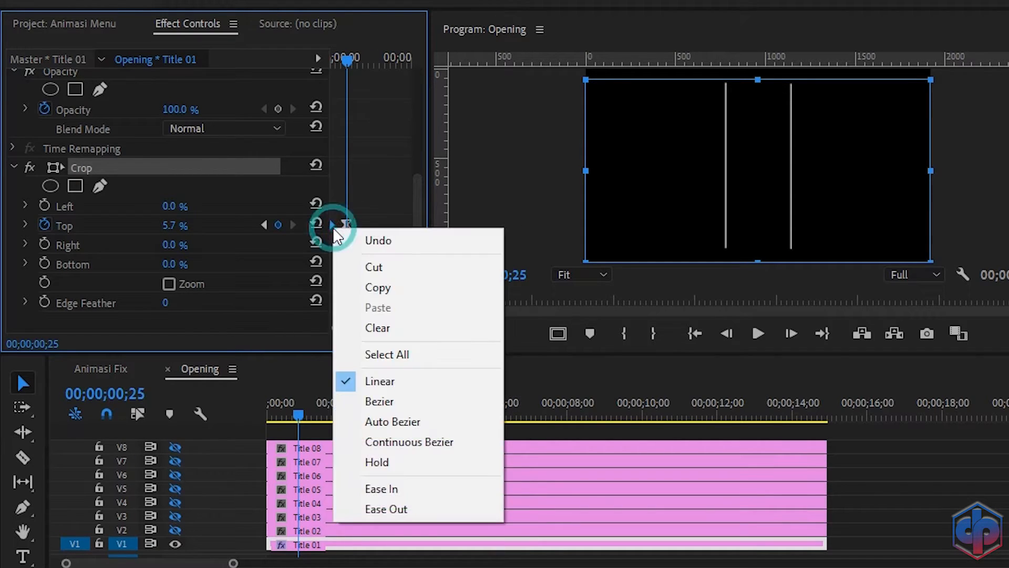
{"action": "left_click", "coordinate": [397, 508]}
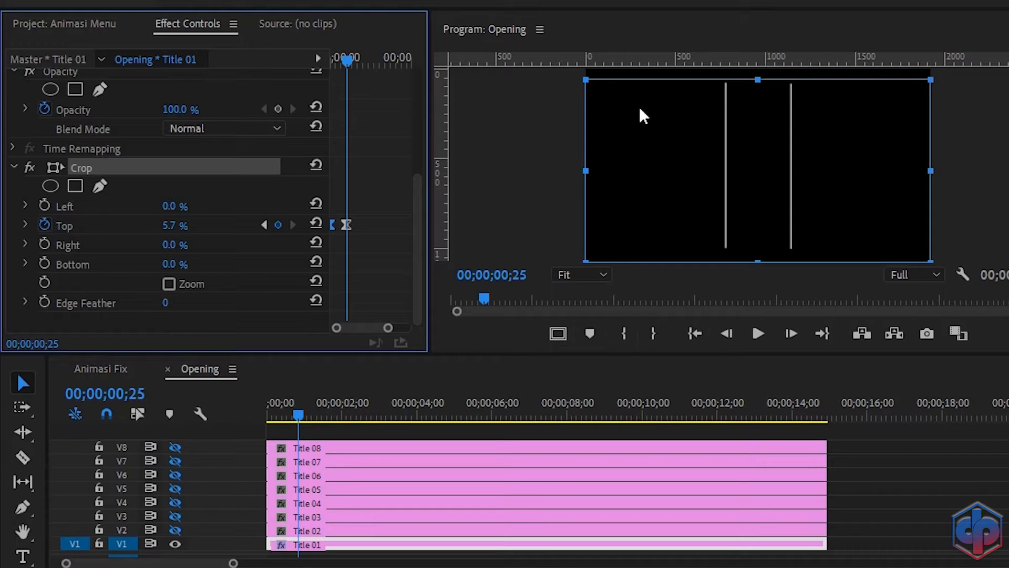
Step: Animate the Crop Bottom of Title 01 from 0% at 00;00;00;25 to about 93.8% at 00;00;01;10
{"action": "left_click", "coordinate": [45, 262]}
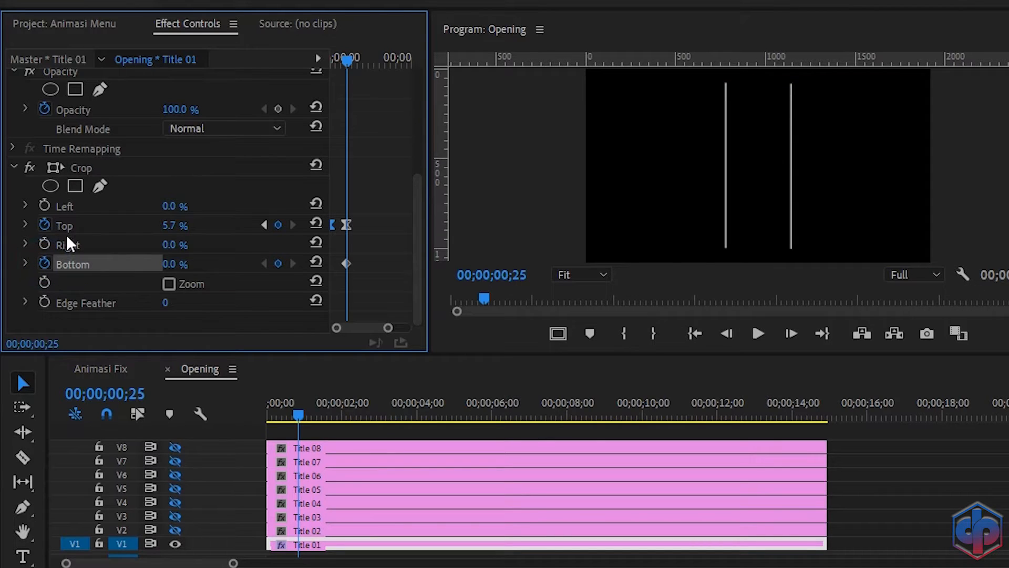
{"action": "left_click", "coordinate": [77, 168]}
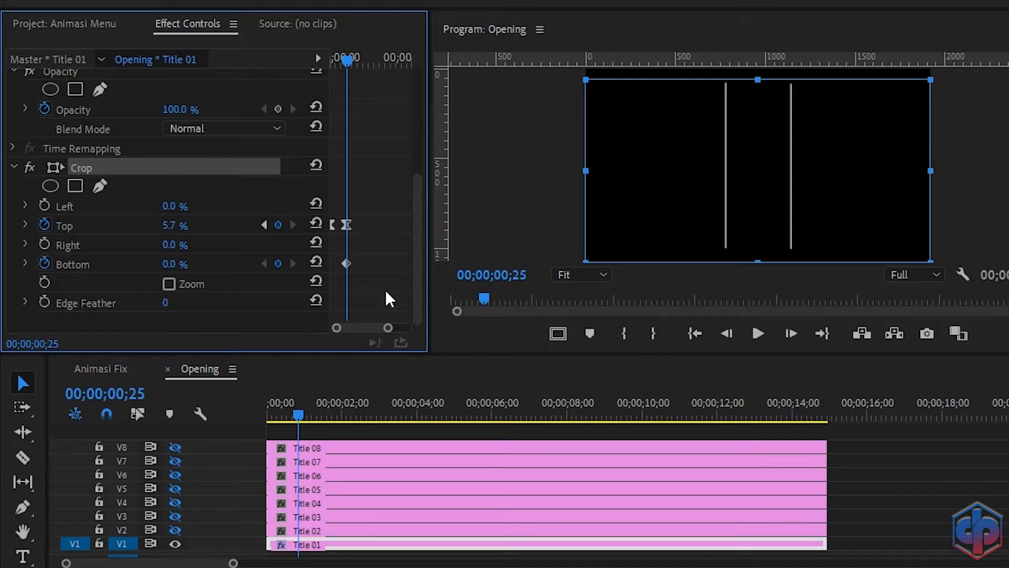
{"action": "key", "text": "shift+Right"}
{"action": "key", "text": "shift+Right"}
{"action": "key", "text": "shift+Right"}
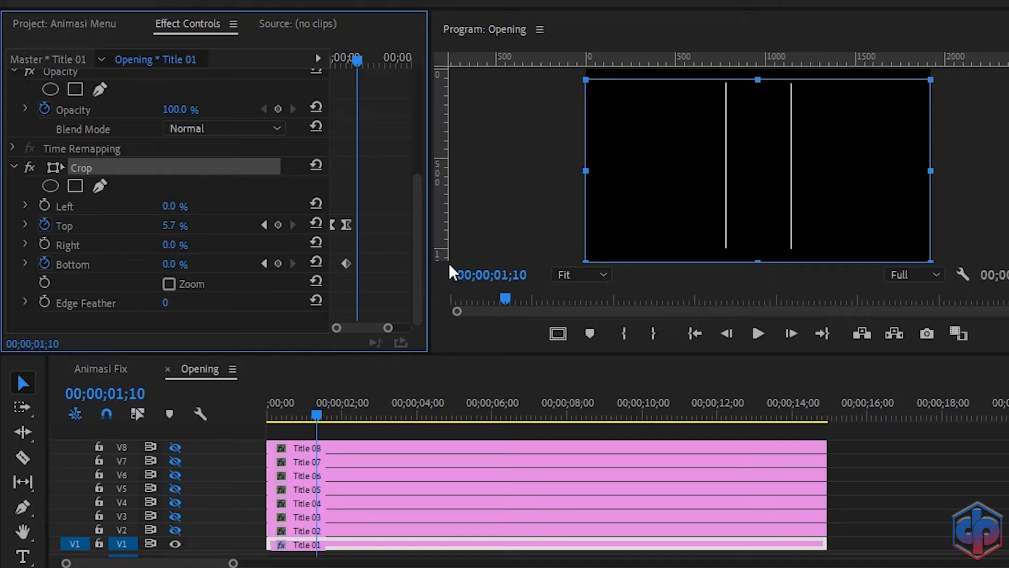
{"action": "left_click_drag", "start_coordinate": [759, 254], "coordinate": [733, 83]}
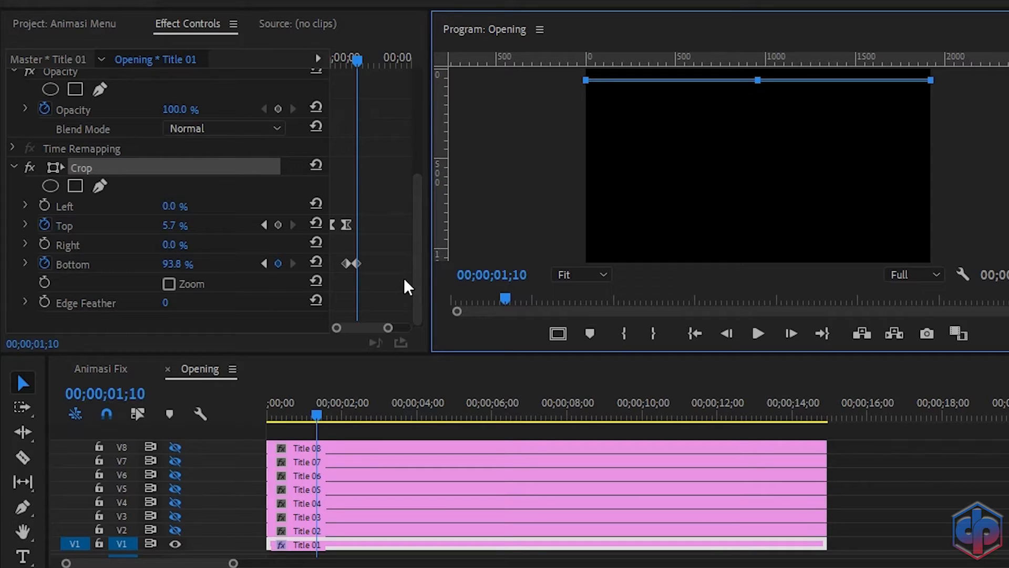
Step: Apply Ease In to the second Crop Bottom keyframe of Title 01 and Ease Out to the first
{"action": "left_click_drag", "start_coordinate": [388, 328], "coordinate": [379, 351]}
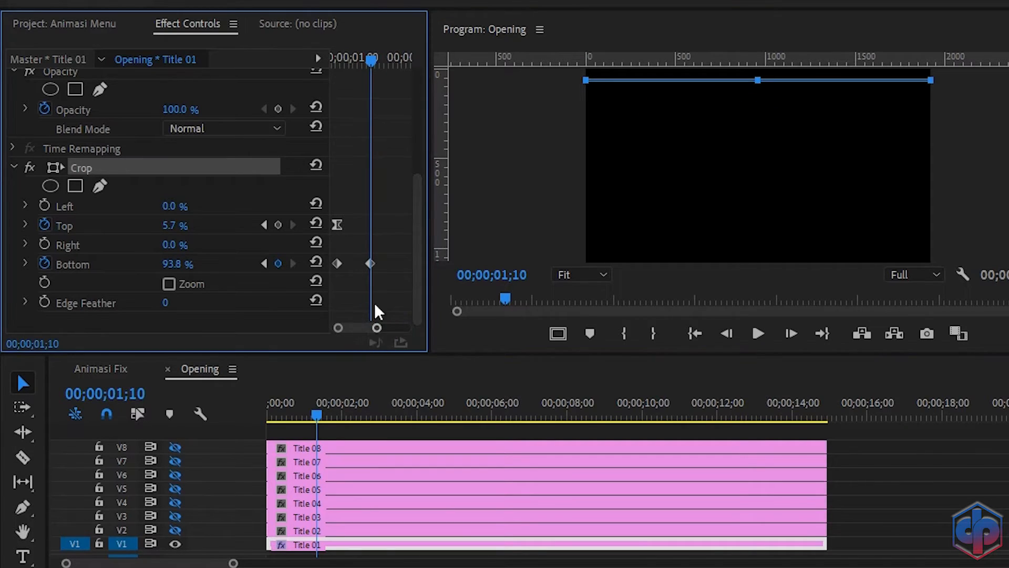
{"action": "right_click", "coordinate": [370, 264]}
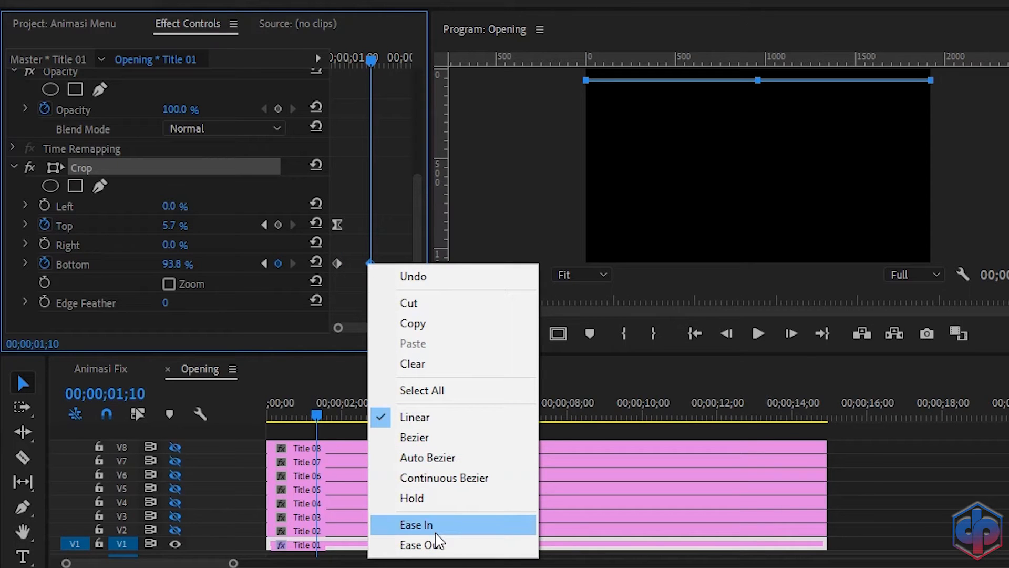
{"action": "left_click", "coordinate": [401, 525]}
{"action": "right_click", "coordinate": [339, 263]}
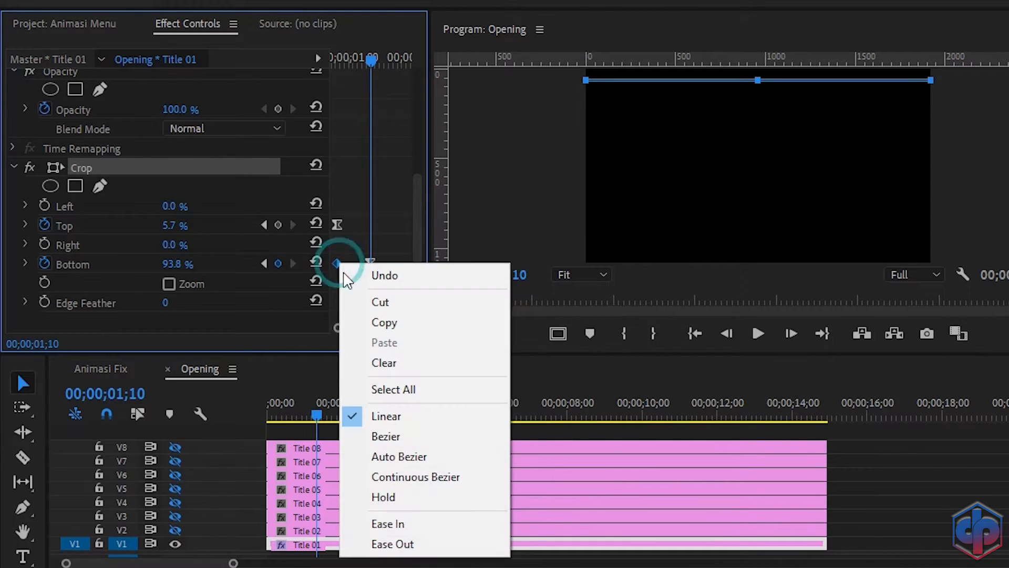
{"action": "left_click", "coordinate": [399, 545]}
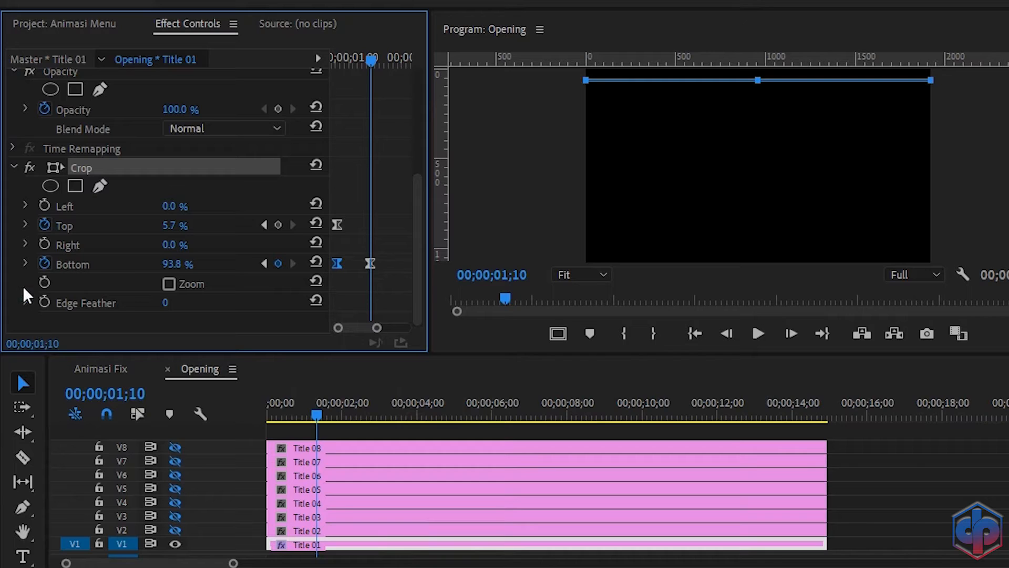
Step: Lengthen the incoming velocity handle of the last Crop Bottom keyframe for a fast start and slow finish
{"action": "left_click", "coordinate": [25, 264]}
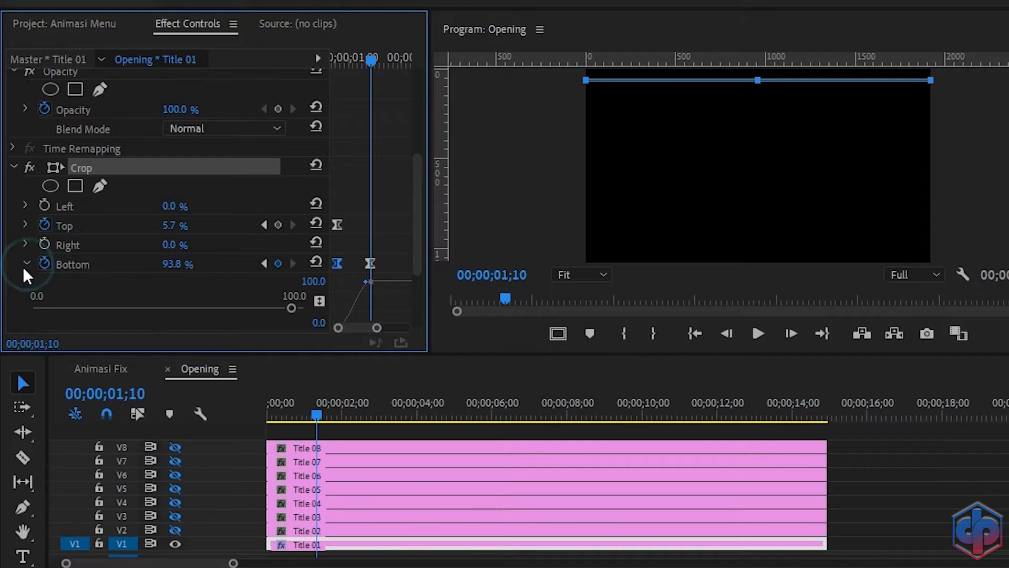
{"action": "left_click_drag", "start_coordinate": [419, 207], "coordinate": [431, 267]}
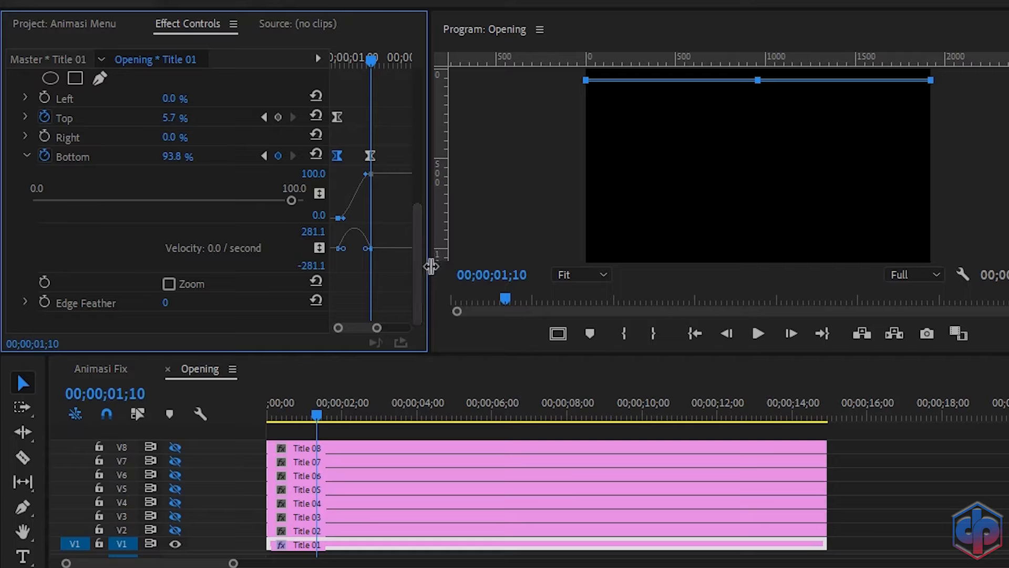
{"action": "left_click", "coordinate": [367, 249]}
{"action": "left_click_drag", "start_coordinate": [365, 249], "coordinate": [350, 253]}
Step: Play the line animation several times from the start of the sequence to check its motion
{"action": "left_click_drag", "start_coordinate": [314, 416], "coordinate": [232, 417]}
{"action": "key", "text": "space"}
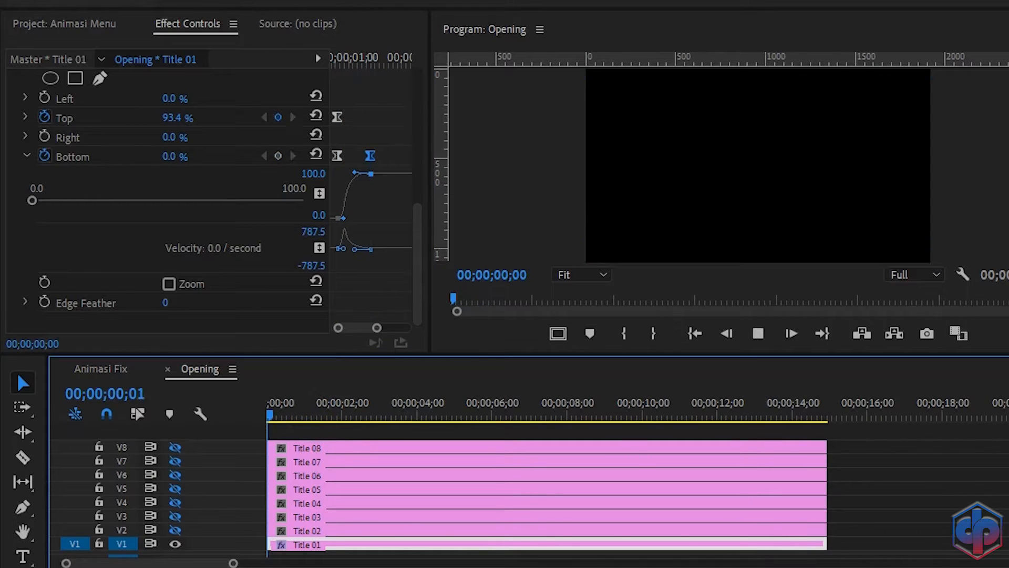
{"action": "key", "text": "space"}
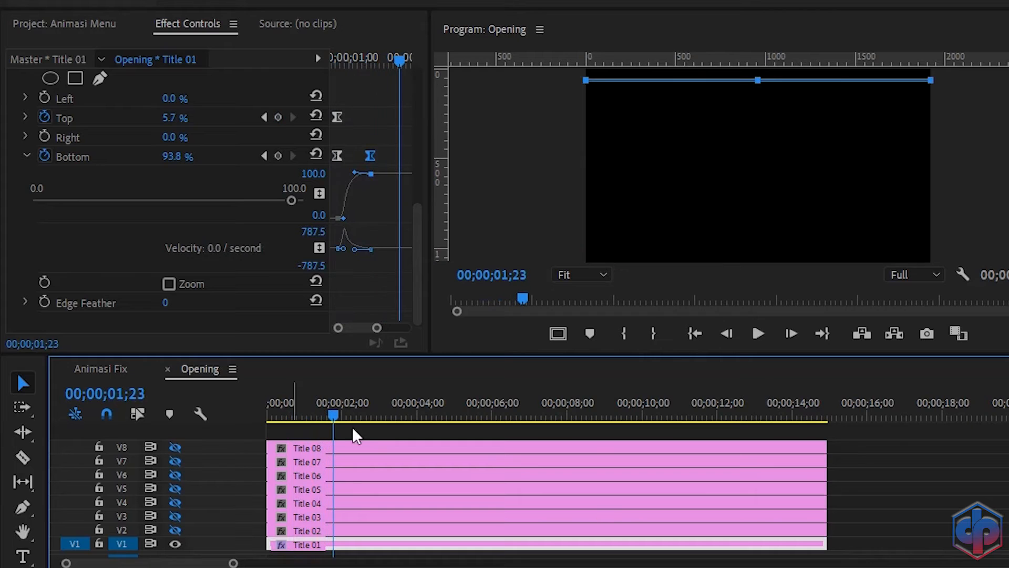
{"action": "left_click_drag", "start_coordinate": [333, 416], "coordinate": [206, 419]}
{"action": "key", "text": "space"}
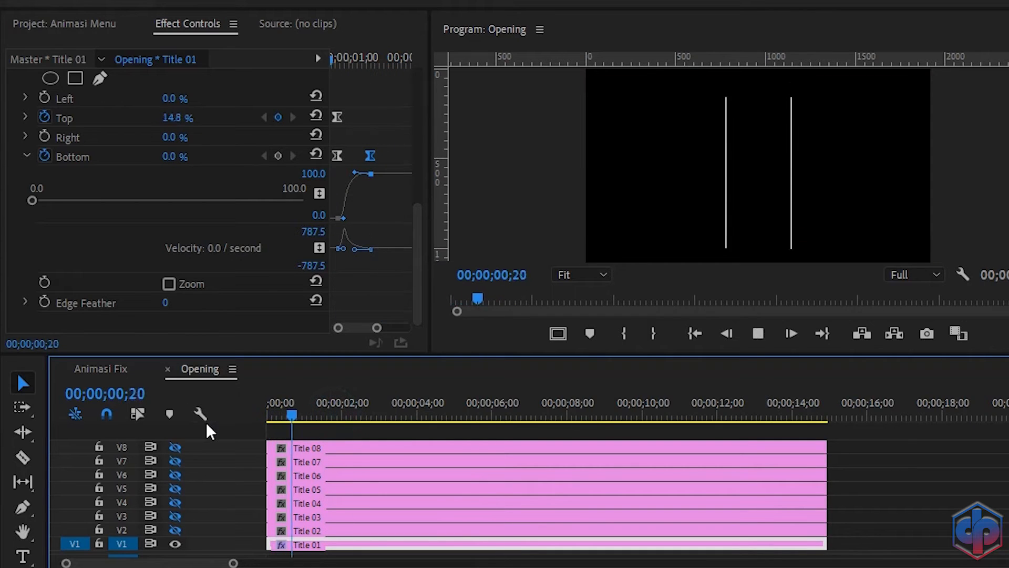
{"action": "key", "text": "space"}
{"action": "left_click_drag", "start_coordinate": [328, 416], "coordinate": [203, 425]}
{"action": "key", "text": "space"}
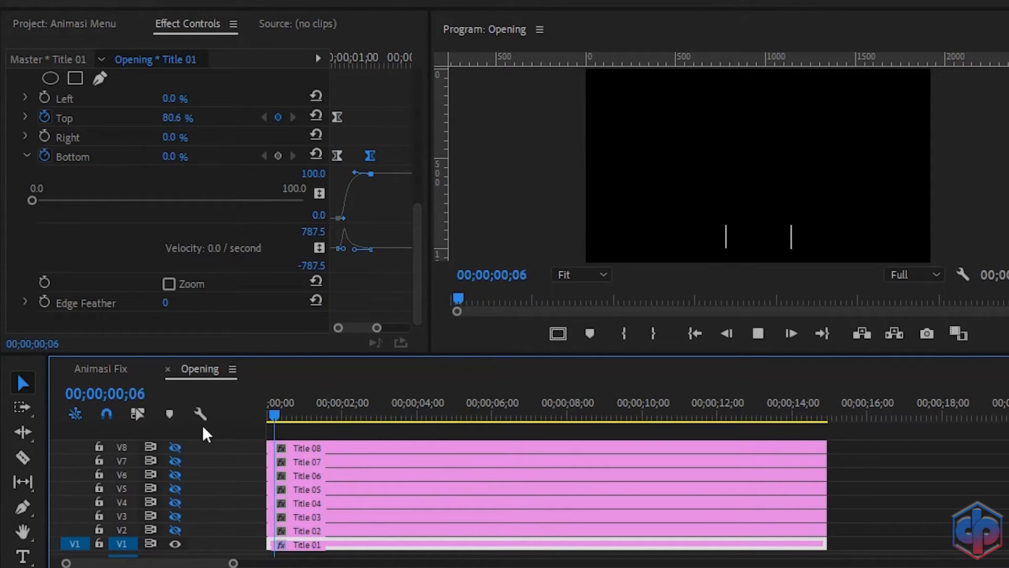
{"action": "key", "text": "space"}
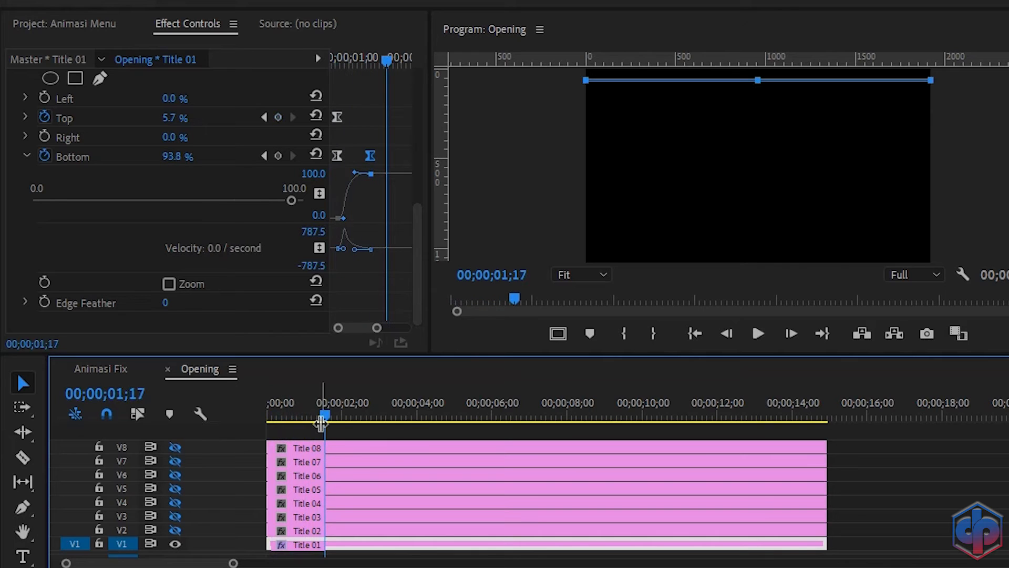
Step: Show video track V2 and trim the start of the Title 02 clip to 00;00;00;25
{"action": "left_click", "coordinate": [27, 158]}
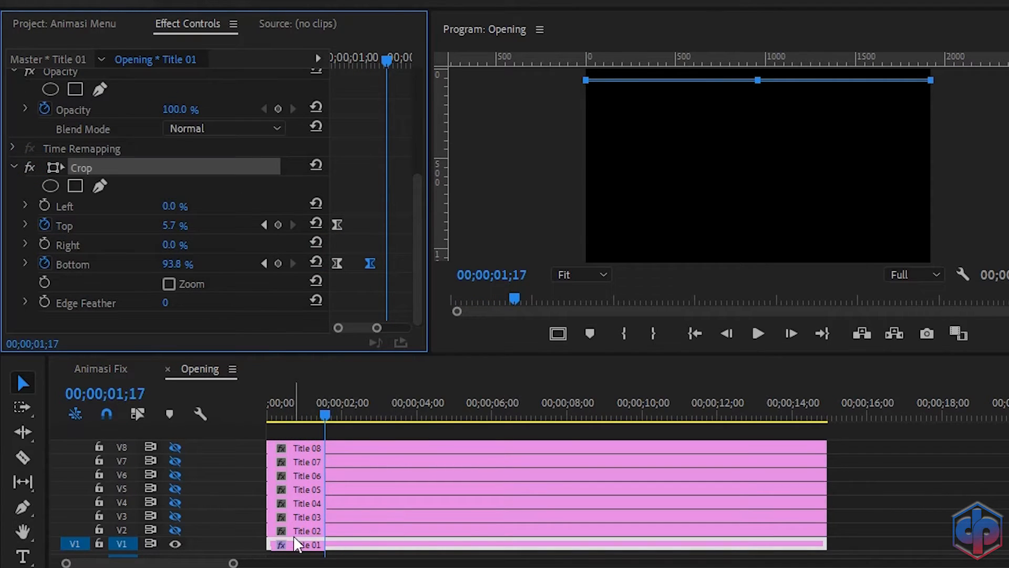
{"action": "left_click", "coordinate": [177, 530]}
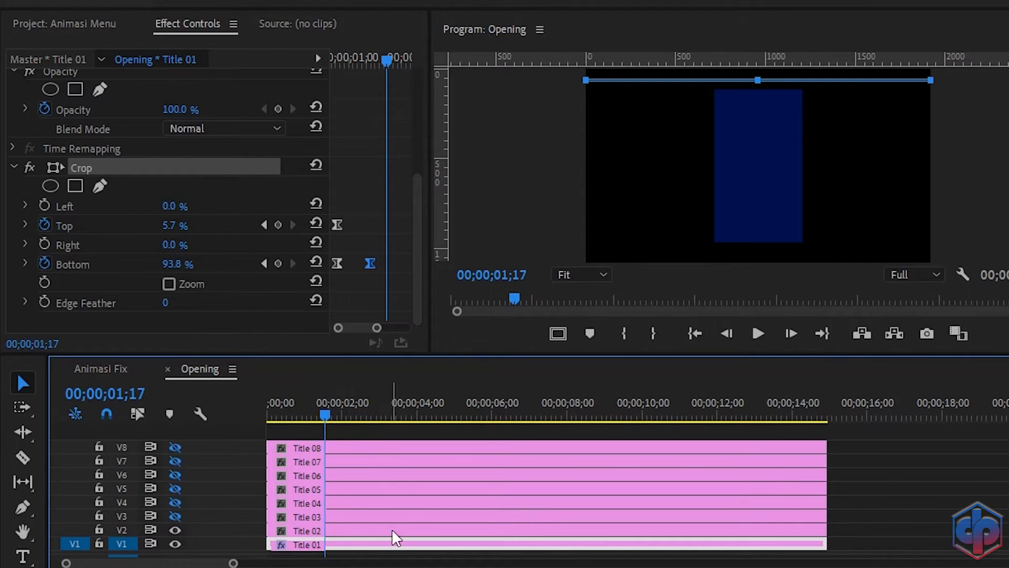
{"action": "left_click", "coordinate": [265, 224]}
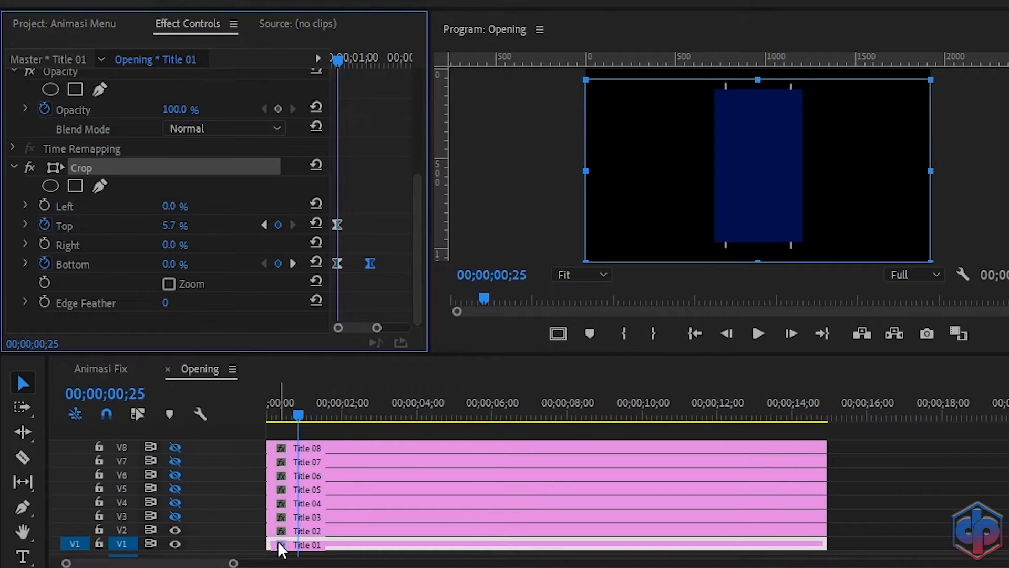
{"action": "left_click_drag", "start_coordinate": [268, 531], "coordinate": [300, 531]}
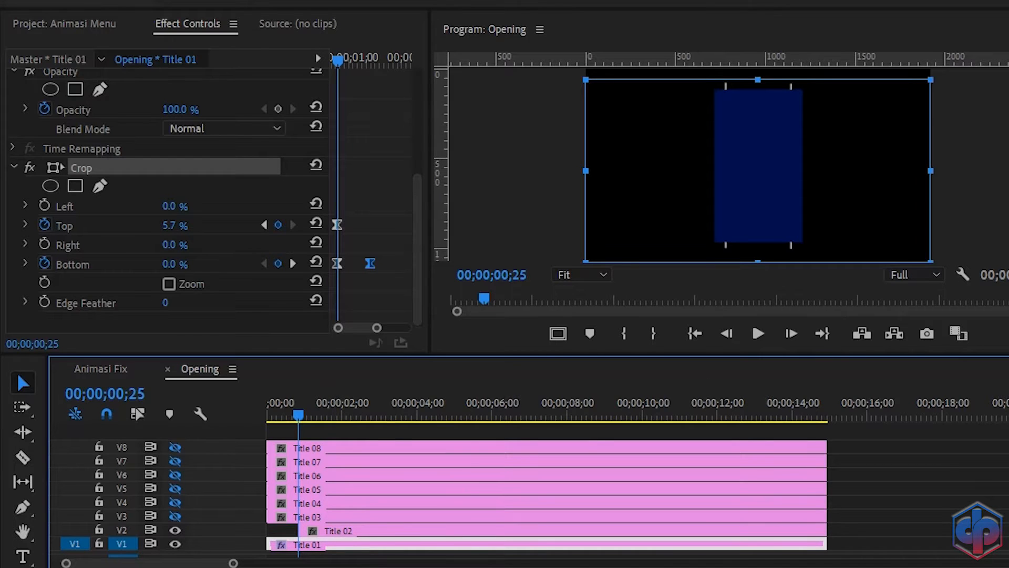
Step: Apply the Crop effect to the Title 02 clip and set its opacity to 70% at 00;00;00;25
{"action": "left_click_drag", "start_coordinate": [925, 182], "coordinate": [108, 531]}
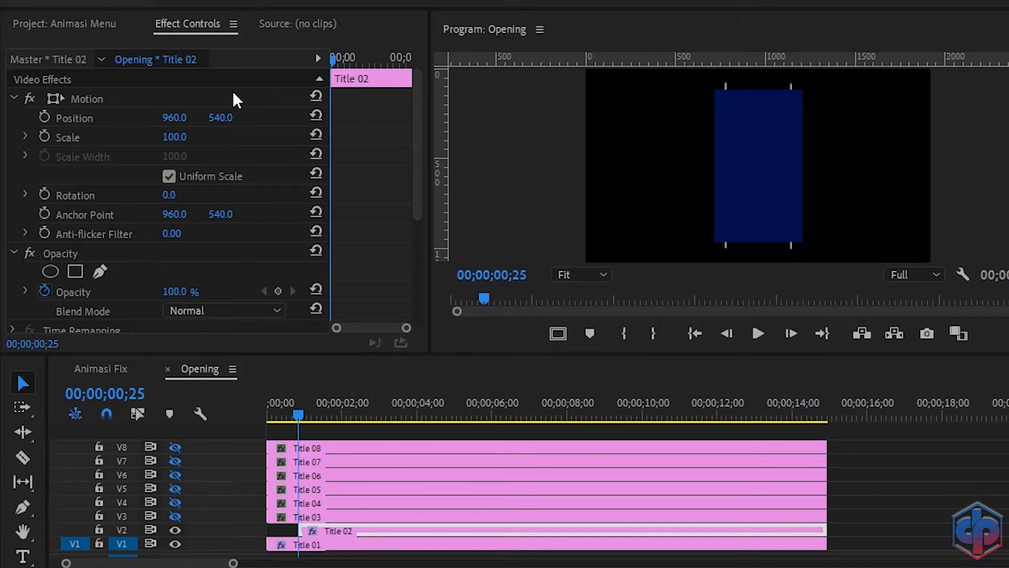
{"action": "left_click", "coordinate": [174, 292]}
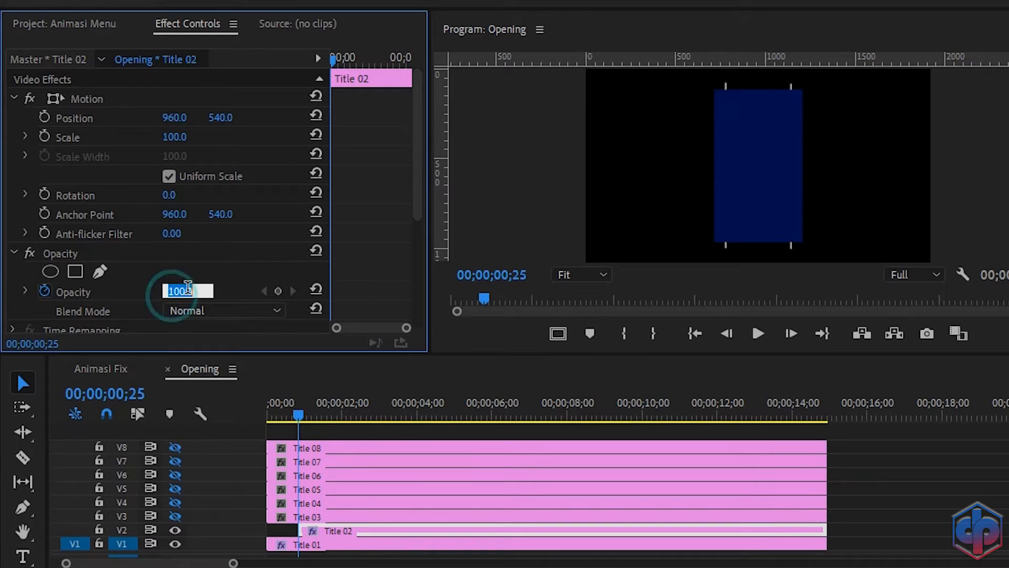
{"action": "type", "text": "70"}
{"action": "key", "text": "Return"}
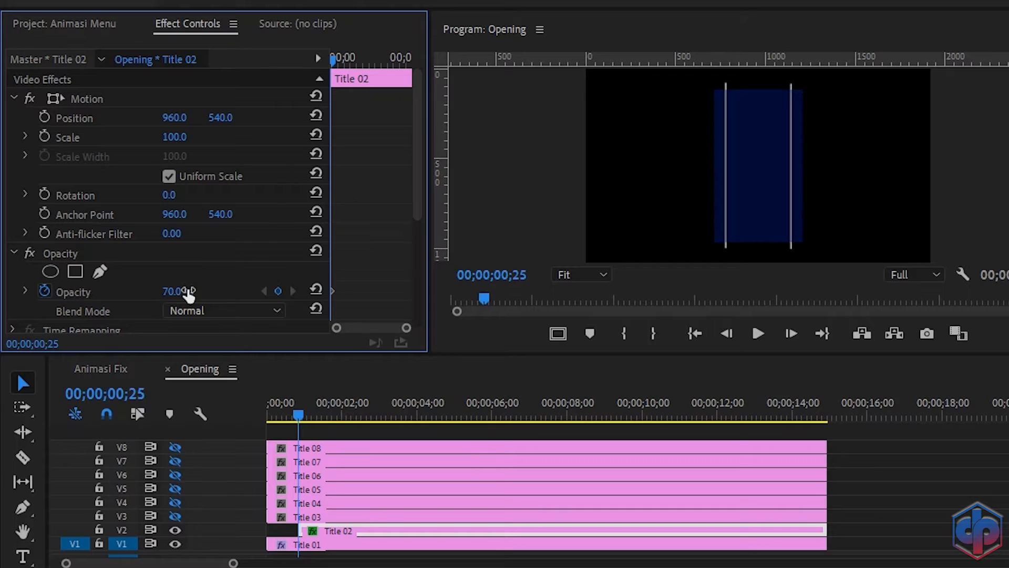
Step: Crop Title 02 to 91% from the top and start Crop Top keyframing at 00;00;00;25
{"action": "scroll", "coordinate": [355, 201], "scroll_direction": "down", "scroll_amount": 3}
{"action": "scroll", "coordinate": [355, 209], "scroll_direction": "down", "scroll_amount": 2}
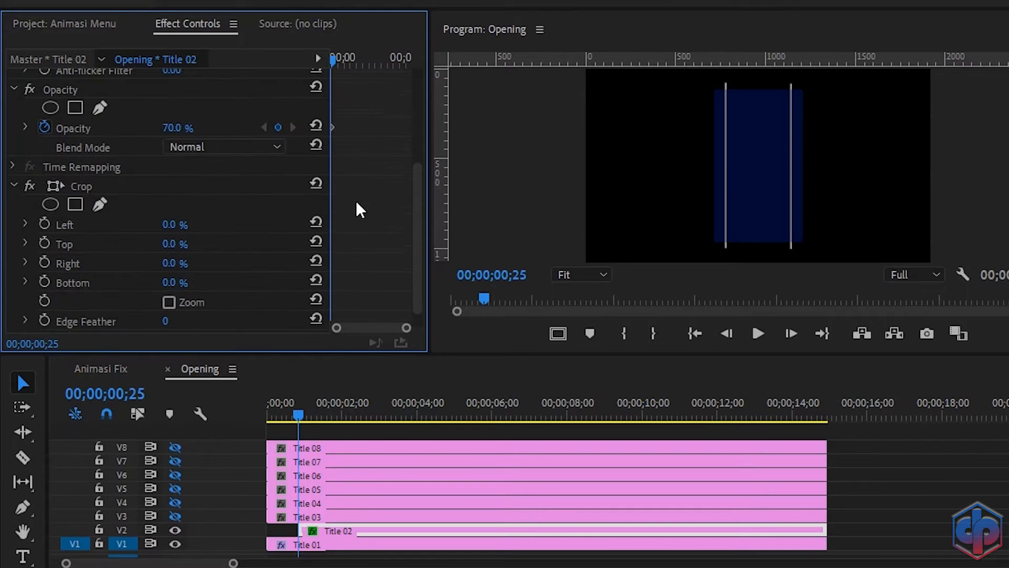
{"action": "left_click", "coordinate": [79, 187]}
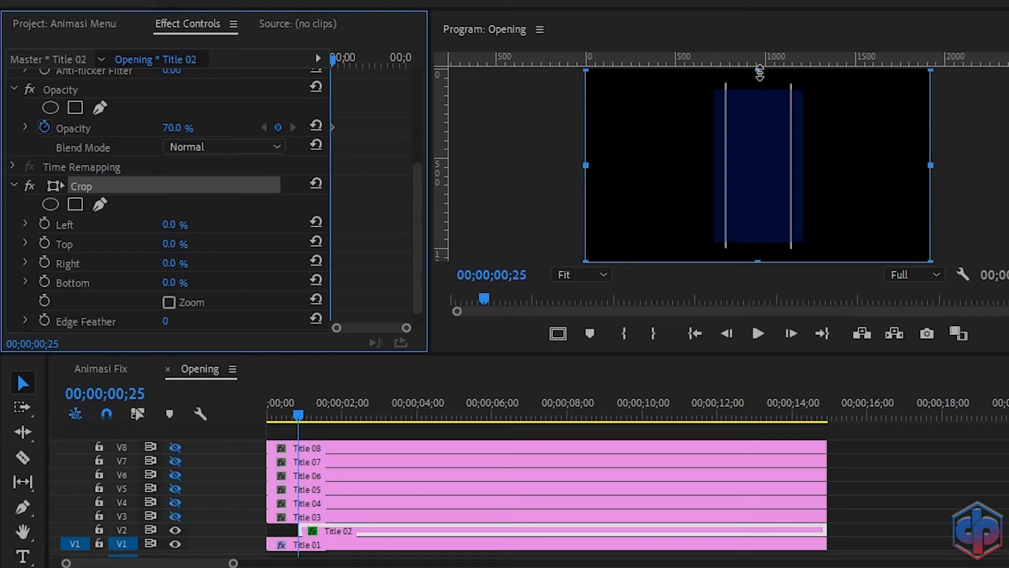
{"action": "left_click_drag", "start_coordinate": [760, 71], "coordinate": [757, 246]}
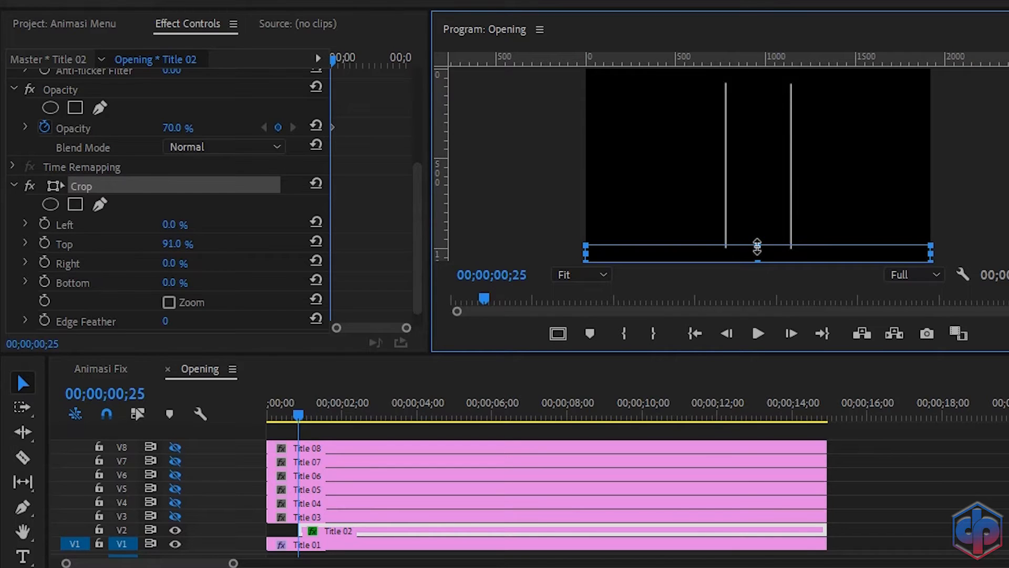
{"action": "left_click", "coordinate": [45, 239]}
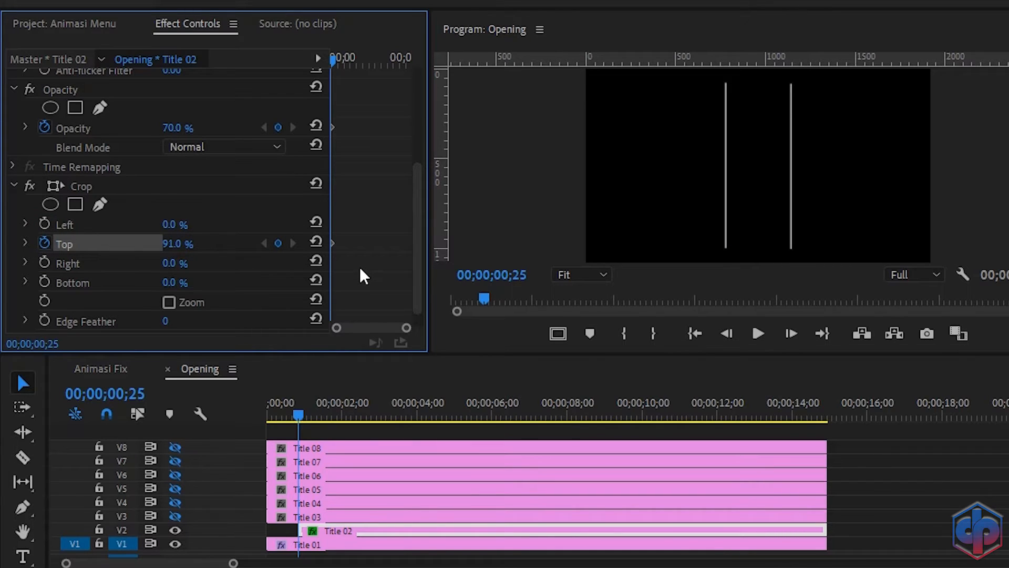
Step: Add a Crop Top keyframe of 9% on Title 02 at 00;00;01;10 to reveal the tall rectangle
{"action": "key", "text": "shift+Right"}
{"action": "key", "text": "shift+Right"}
{"action": "key", "text": "shift+Right"}
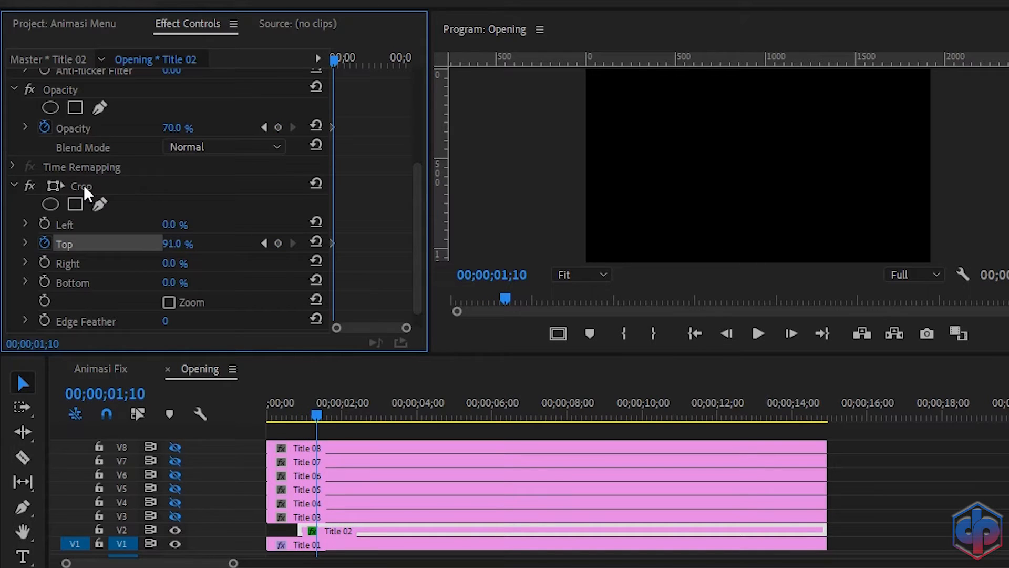
{"action": "left_click", "coordinate": [83, 185]}
{"action": "left_click_drag", "start_coordinate": [757, 245], "coordinate": [752, 87]}
Step: Apply Ease In to Title 02's last Crop Top keyframe and Ease Out to its first
{"action": "left_click_drag", "start_coordinate": [406, 327], "coordinate": [377, 327]}
{"action": "right_click", "coordinate": [356, 243]}
{"action": "left_click", "coordinate": [409, 501]}
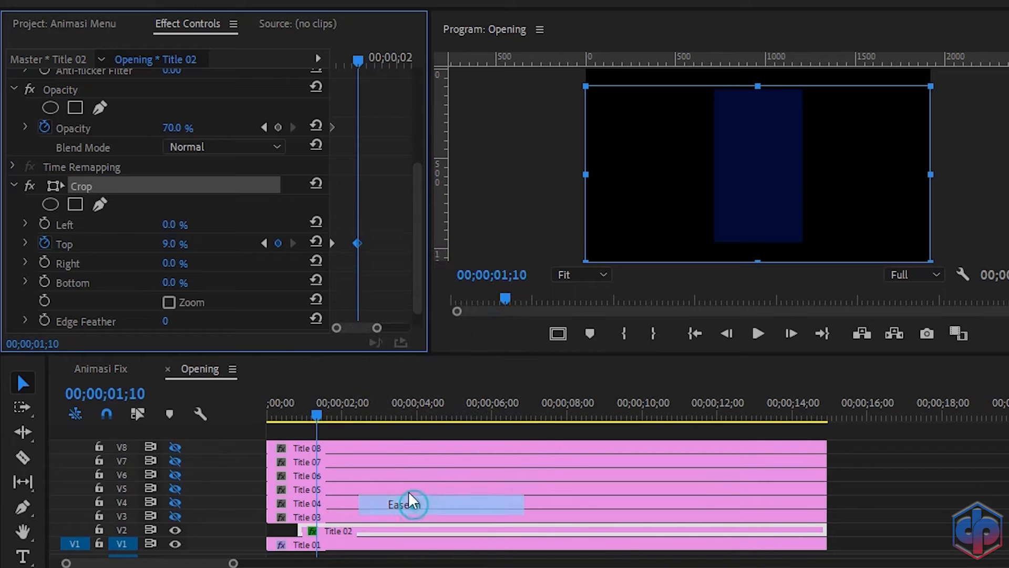
{"action": "right_click", "coordinate": [333, 243]}
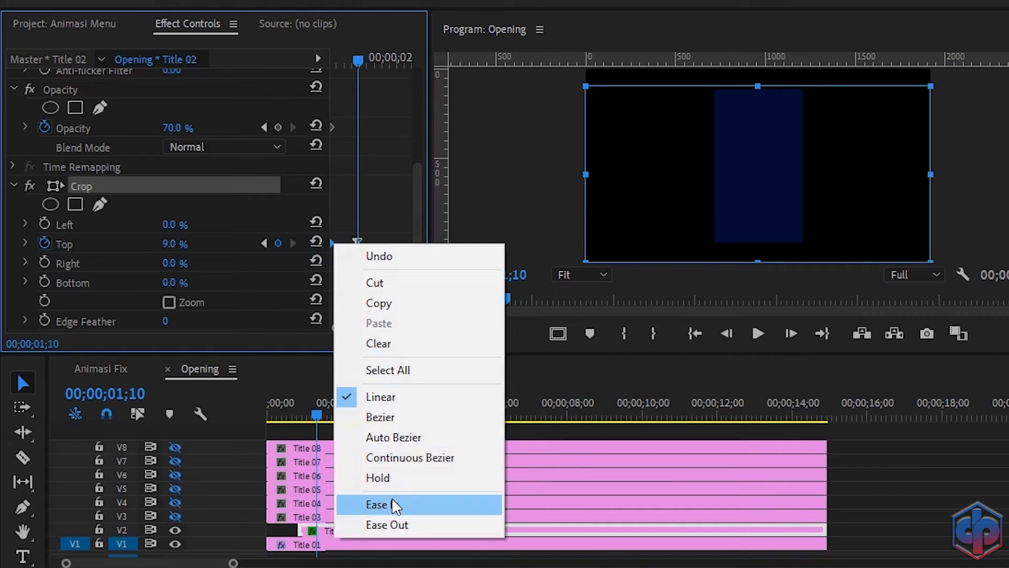
{"action": "left_click", "coordinate": [401, 526]}
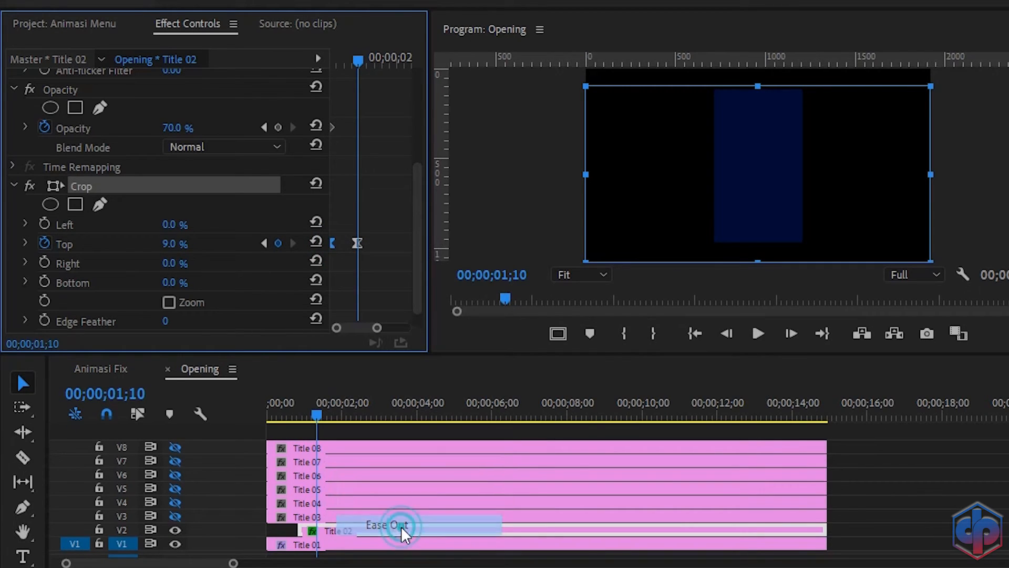
Step: Lengthen the incoming velocity handle of Title 02's last Crop Top keyframe for a fast start and slow finish
{"action": "left_click", "coordinate": [25, 243]}
{"action": "left_click", "coordinate": [412, 216]}
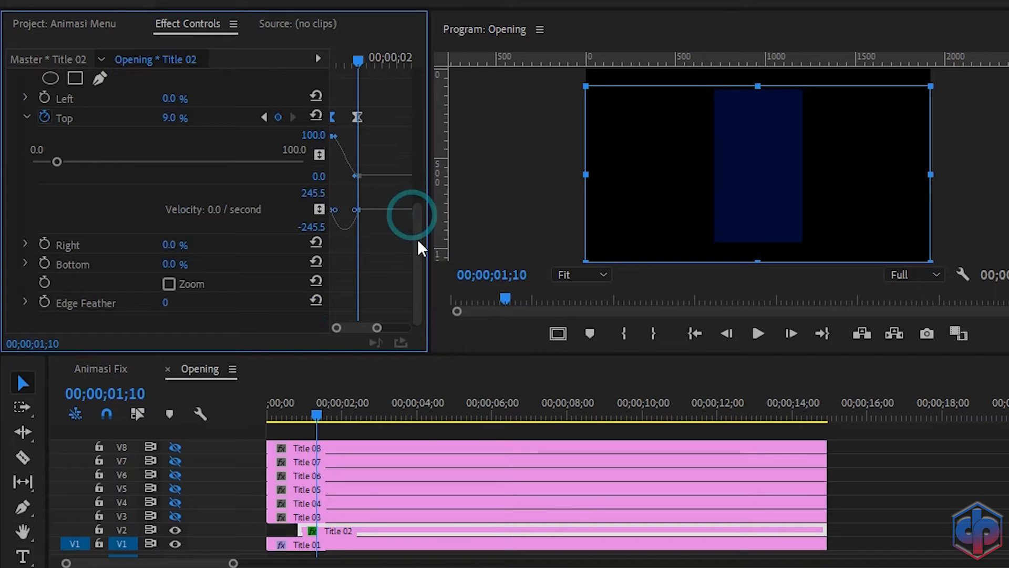
{"action": "left_click", "coordinate": [355, 210]}
{"action": "left_click_drag", "start_coordinate": [355, 210], "coordinate": [340, 214]}
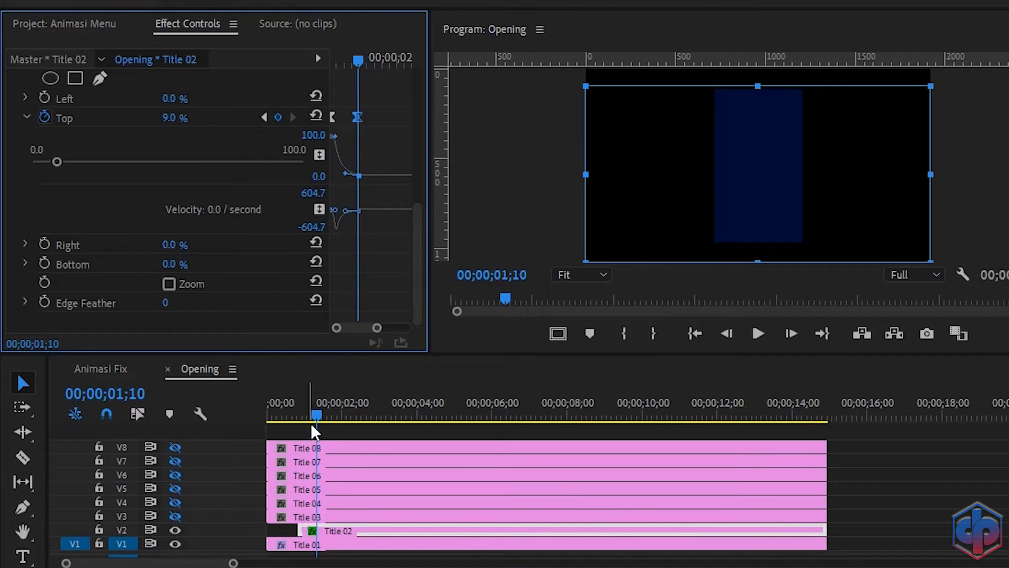
Step: Play the sequence twice from the start to check the lines and the Title 02 reveal
{"action": "left_click_drag", "start_coordinate": [315, 413], "coordinate": [240, 419]}
{"action": "key", "text": "space"}
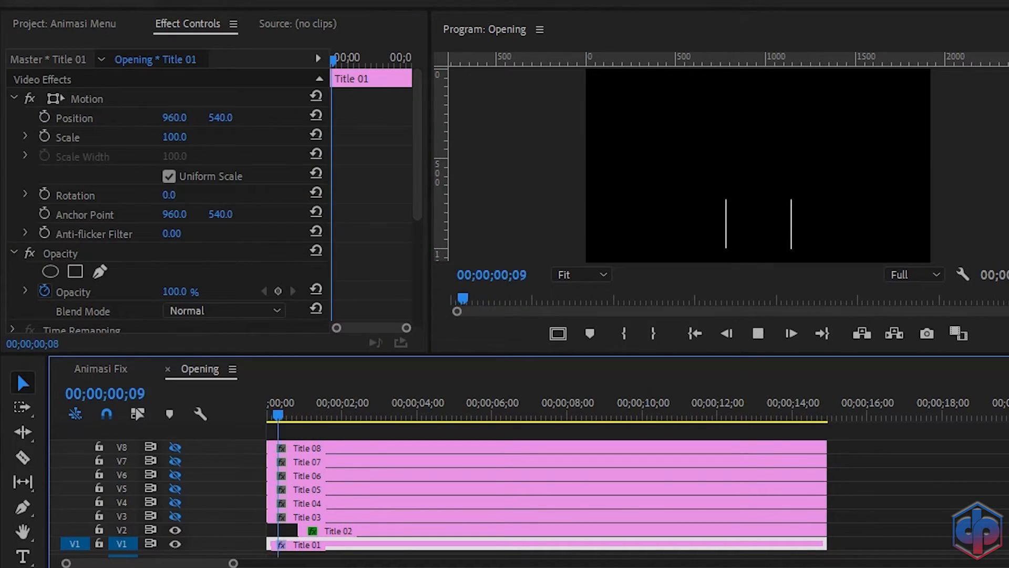
{"action": "key", "text": "space"}
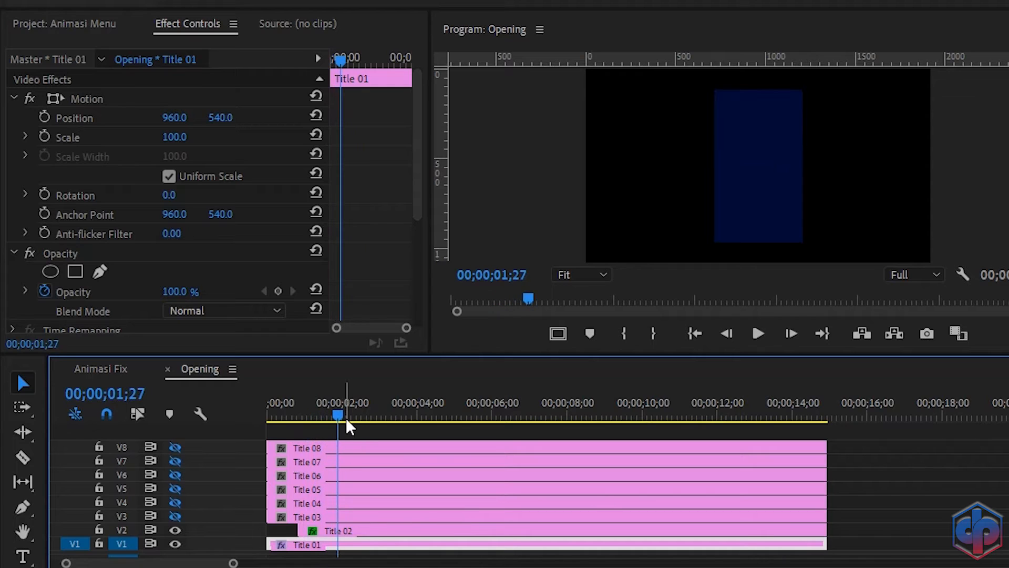
{"action": "left_click_drag", "start_coordinate": [337, 412], "coordinate": [227, 402]}
{"action": "key", "text": "space"}
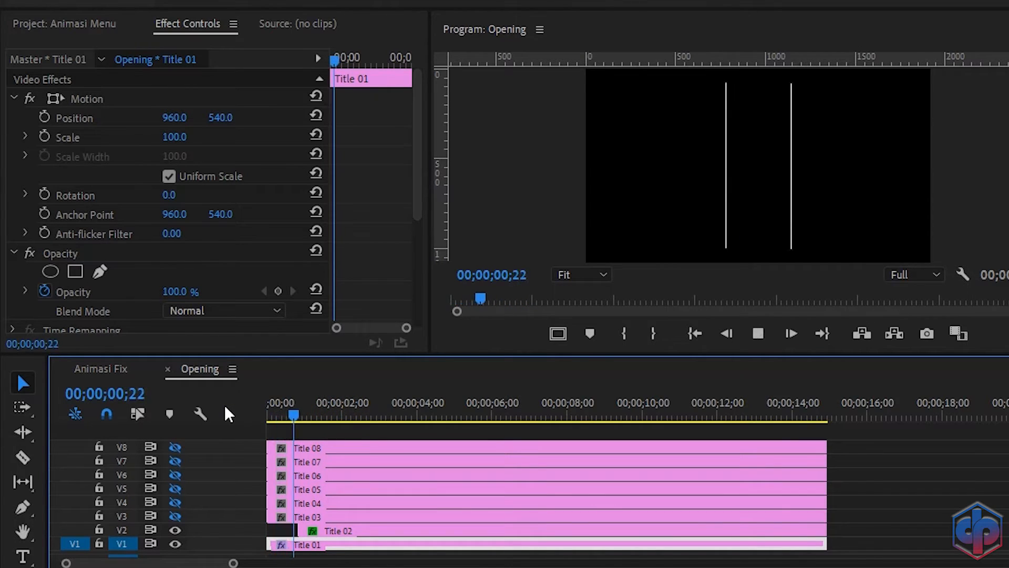
{"action": "key", "text": "space"}
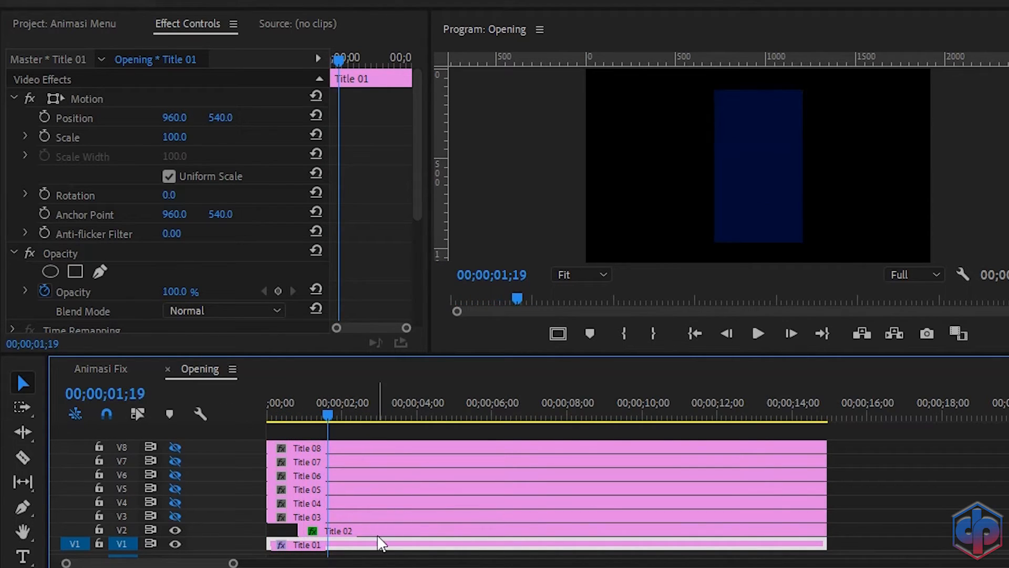
Step: Show video track V3 and apply the Crop effect to the Title 03 clip
{"action": "left_click", "coordinate": [175, 516]}
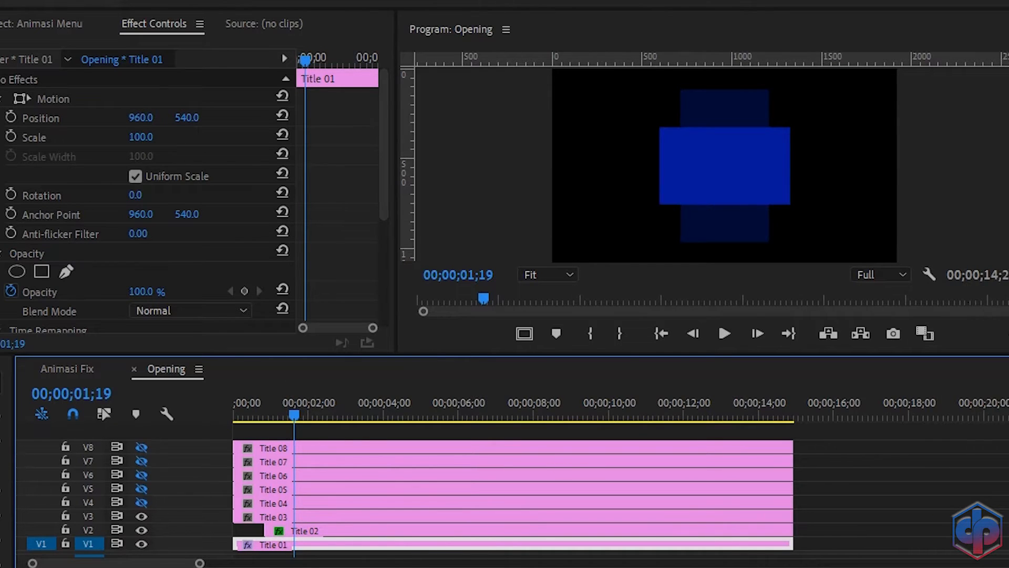
{"action": "left_click_drag", "start_coordinate": [924, 185], "coordinate": [98, 518]}
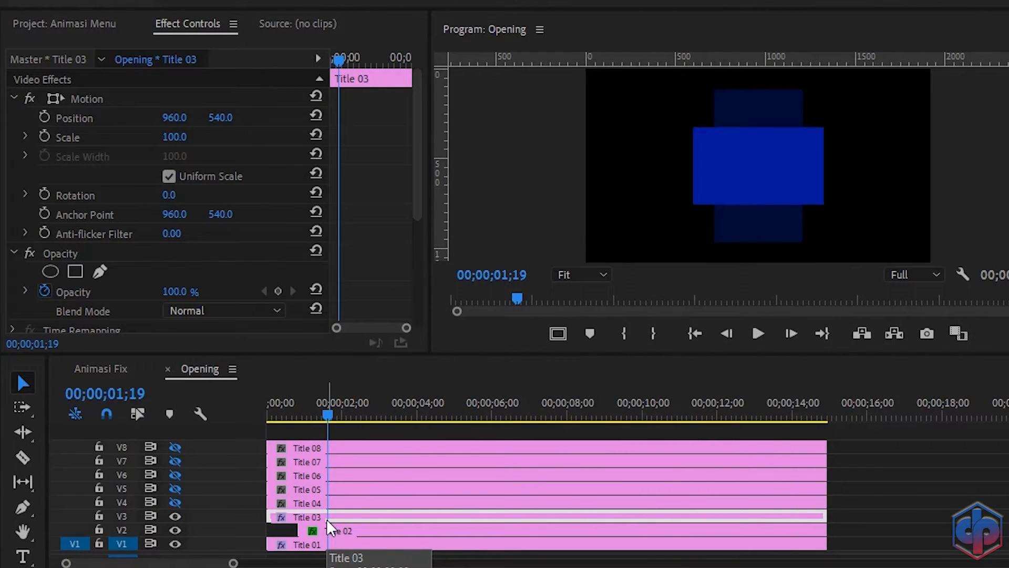
{"action": "left_click_drag", "start_coordinate": [293, 522], "coordinate": [339, 529]}
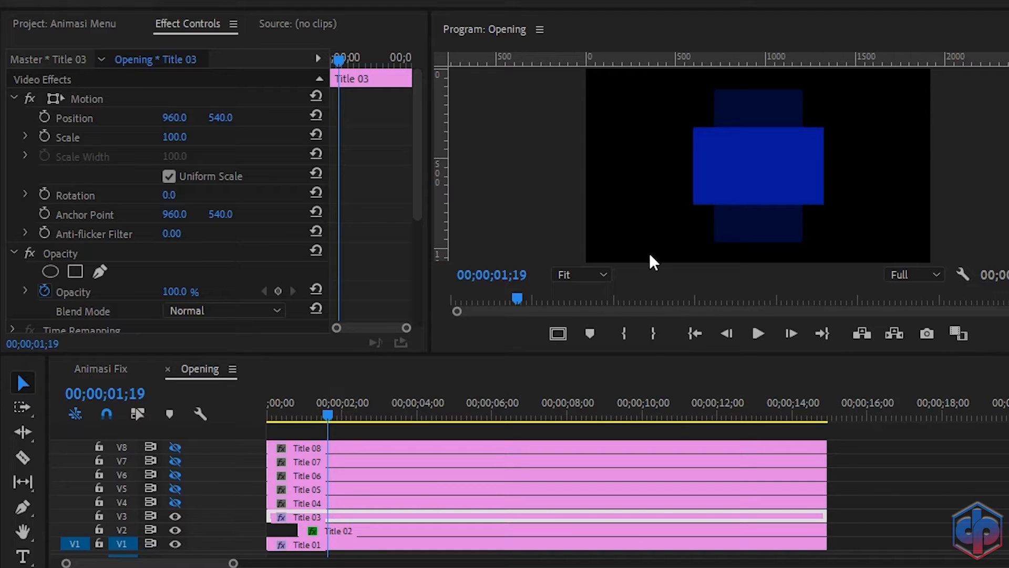
Step: Trim the start of the Title 03 clip to 00;00;01;00, five frames after Title 02 begins
{"action": "left_click", "coordinate": [310, 530]}
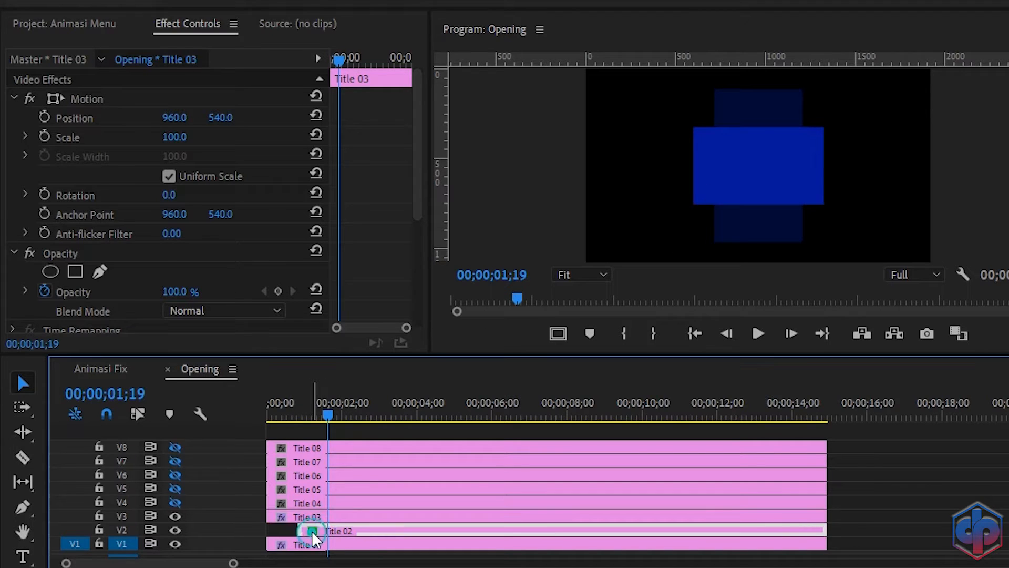
{"action": "left_click_drag", "start_coordinate": [332, 62], "coordinate": [298, 59]}
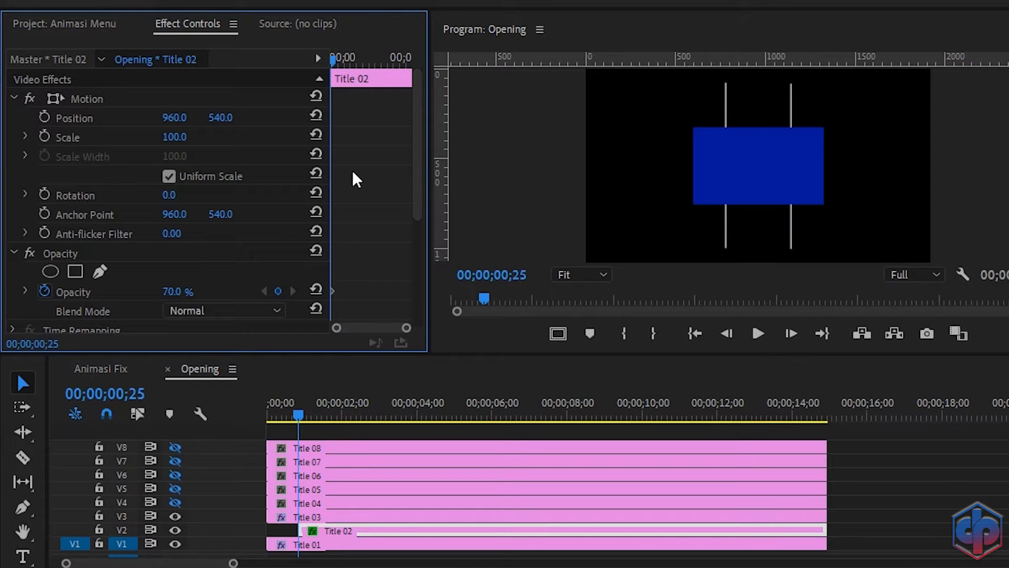
{"action": "key", "text": "shift+Right"}
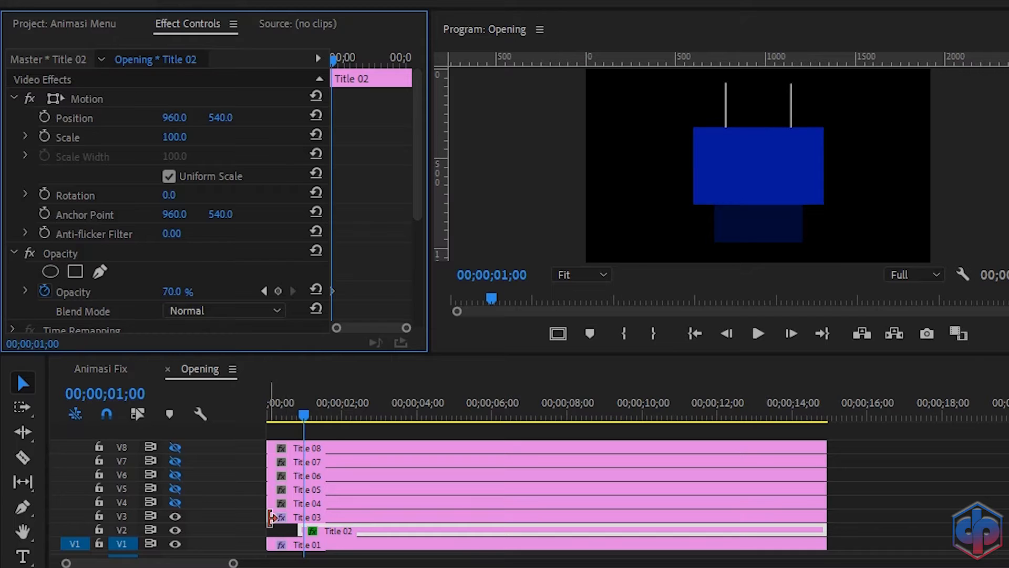
{"action": "left_click_drag", "start_coordinate": [271, 518], "coordinate": [309, 519]}
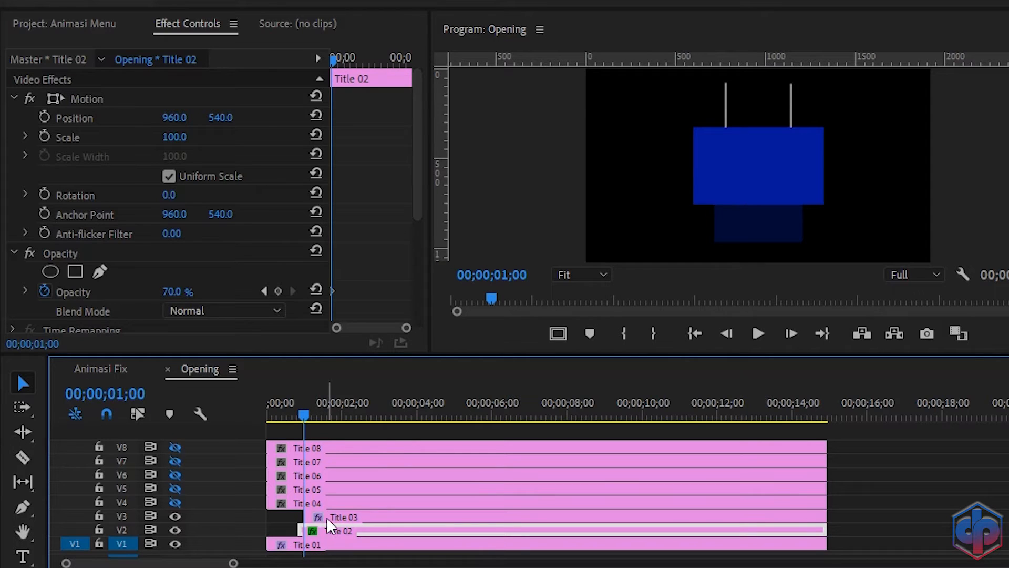
Step: Set the opacity of the Title 03 clip to 70% at 00;00;01;00
{"action": "left_click", "coordinate": [344, 516]}
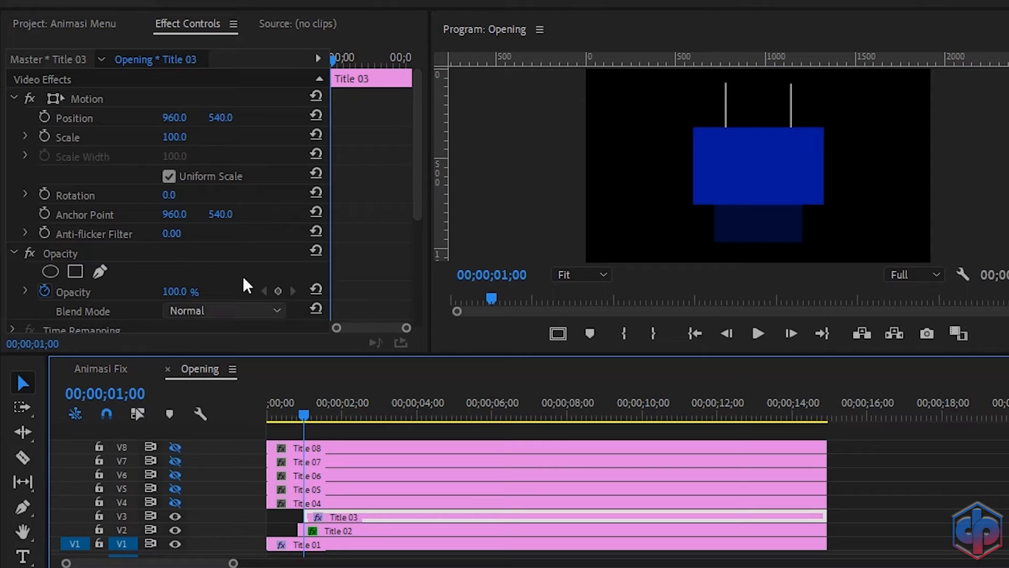
{"action": "left_click", "coordinate": [181, 291]}
{"action": "type", "text": "70"}
{"action": "key", "text": "Return"}
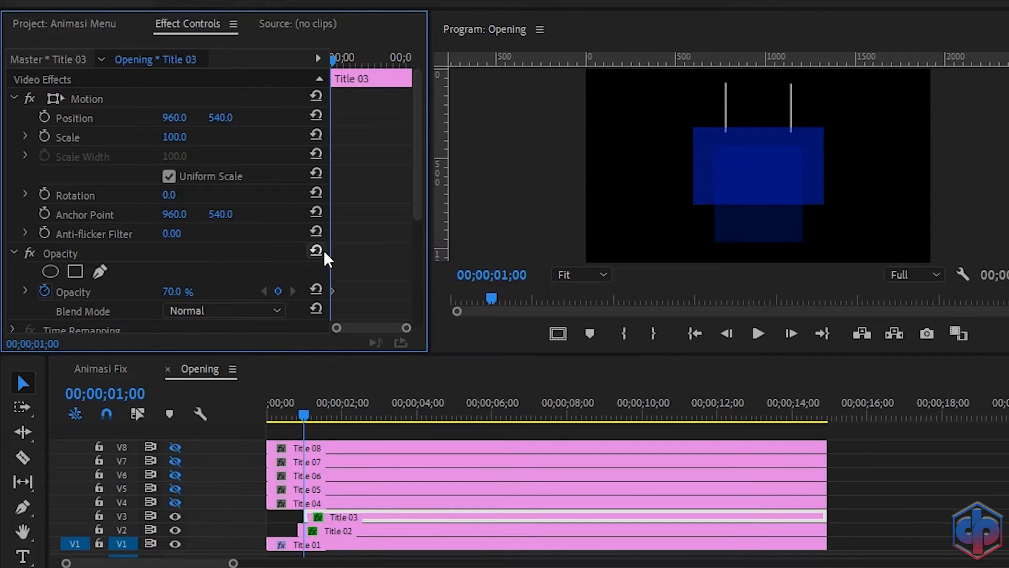
Step: Crop Title 03 to 71.1% from the bottom and start Crop Bottom keyframing at 00;00;01;00
{"action": "scroll", "coordinate": [363, 231], "scroll_direction": "down", "scroll_amount": 5}
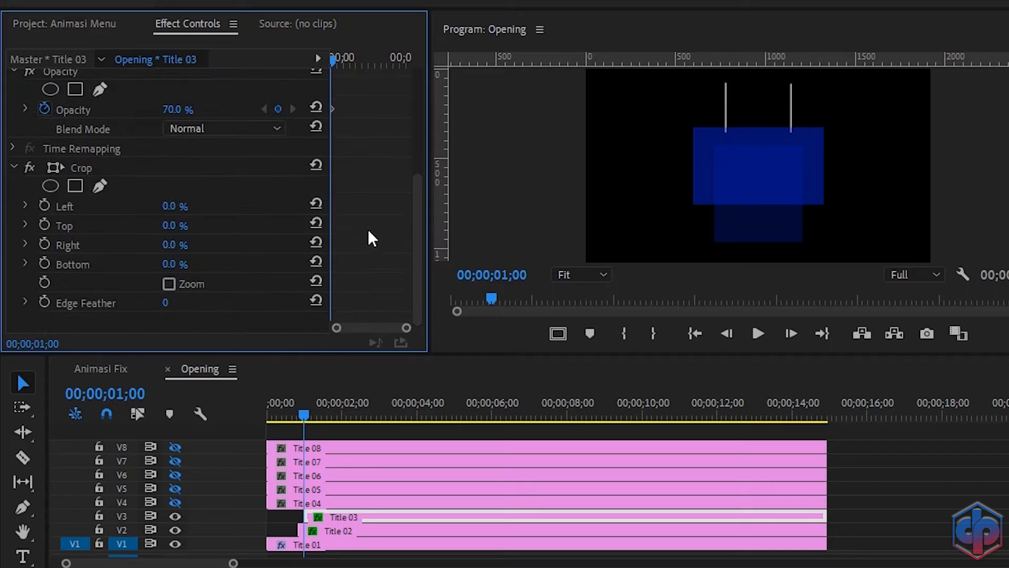
{"action": "left_click", "coordinate": [78, 170]}
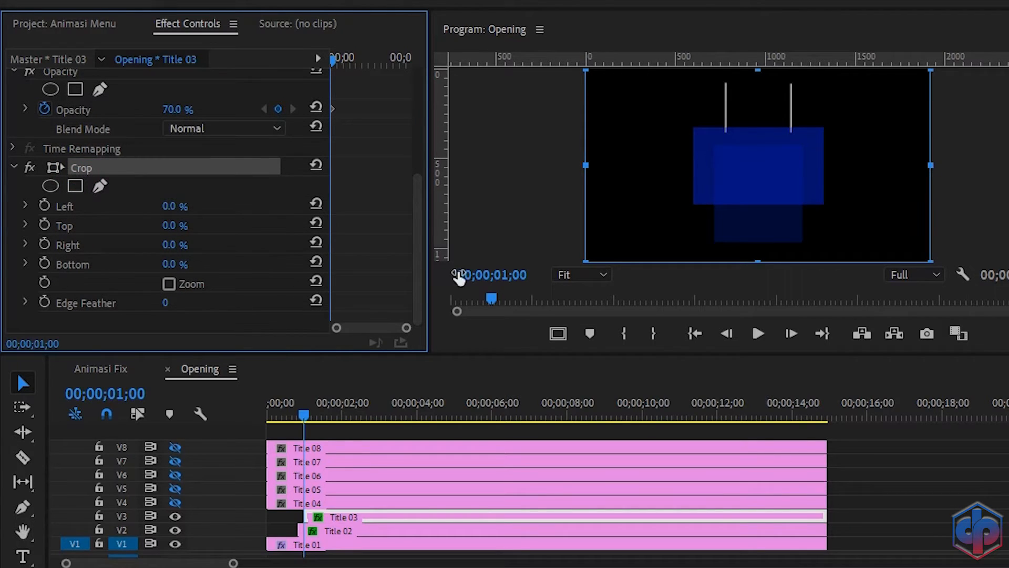
{"action": "left_click_drag", "start_coordinate": [756, 256], "coordinate": [745, 125]}
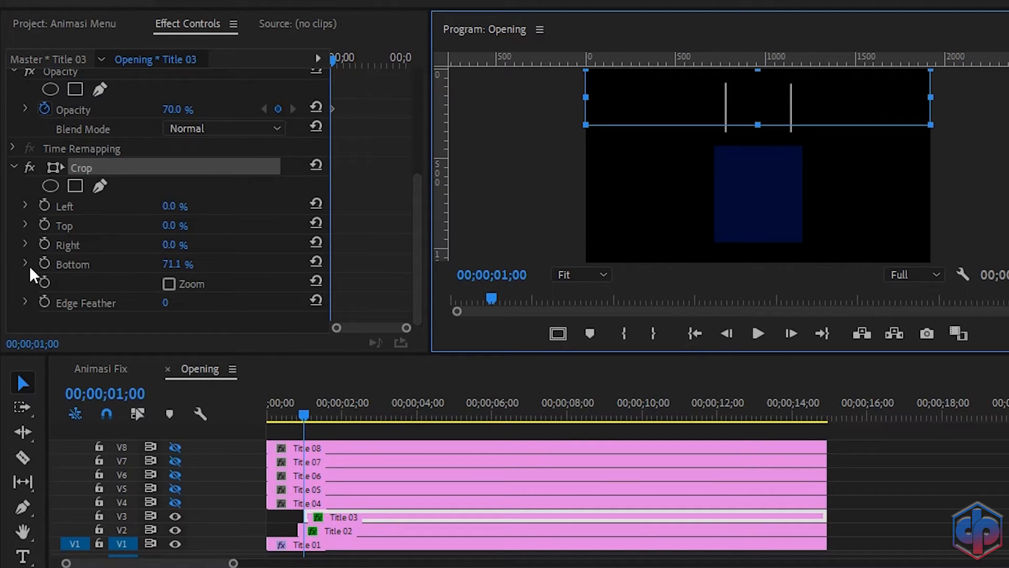
{"action": "left_click", "coordinate": [43, 264]}
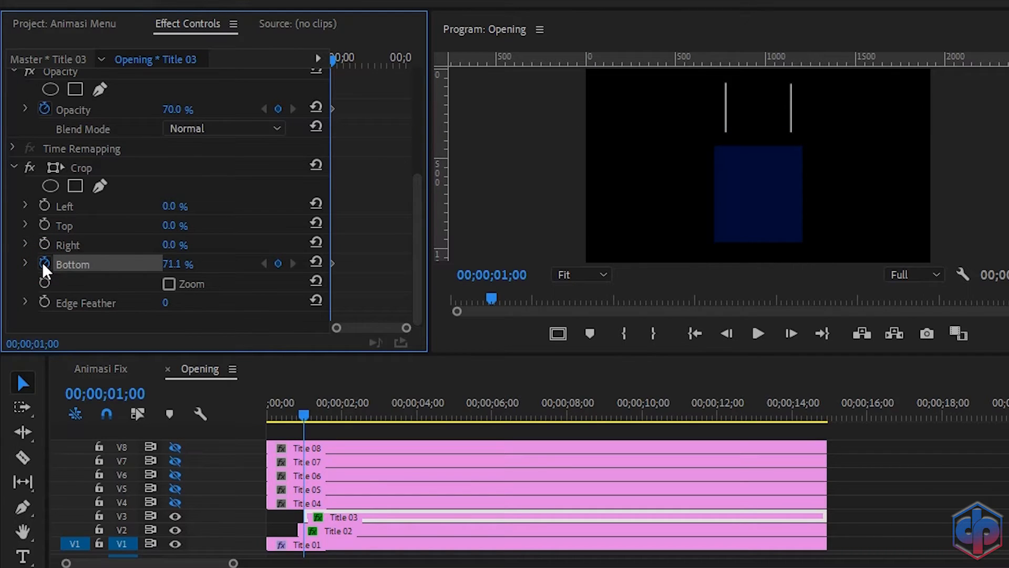
Step: Add a Crop Bottom keyframe of 24.2% on Title 03 at 00;00;01;25 to reveal the wide rectangle
{"action": "key", "text": "shift+Right"}
{"action": "key", "text": "shift+Right"}
{"action": "key", "text": "shift+Right"}
{"action": "key", "text": "shift+Right"}
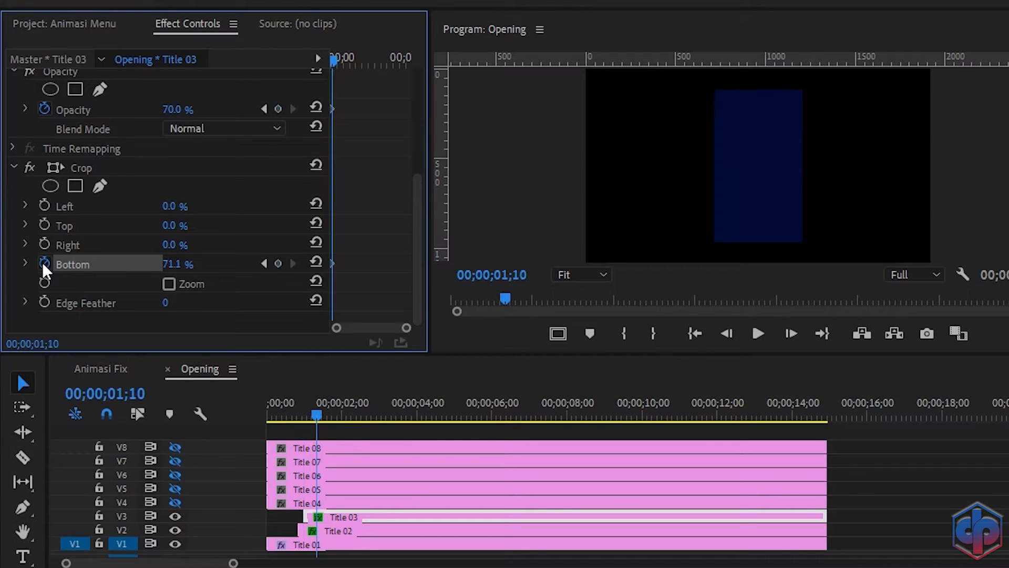
{"action": "key", "text": "shift+Right"}
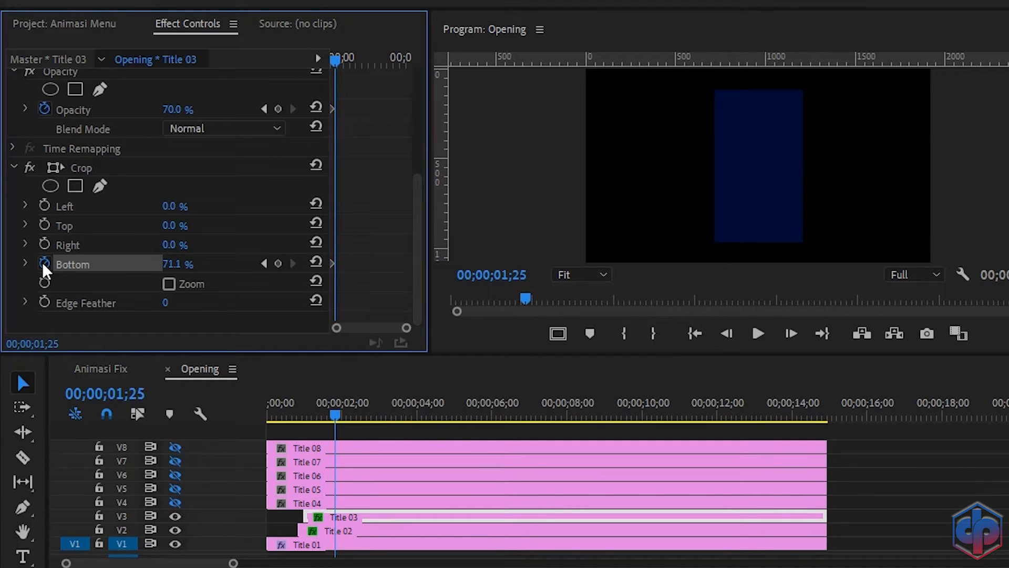
{"action": "left_click", "coordinate": [74, 168]}
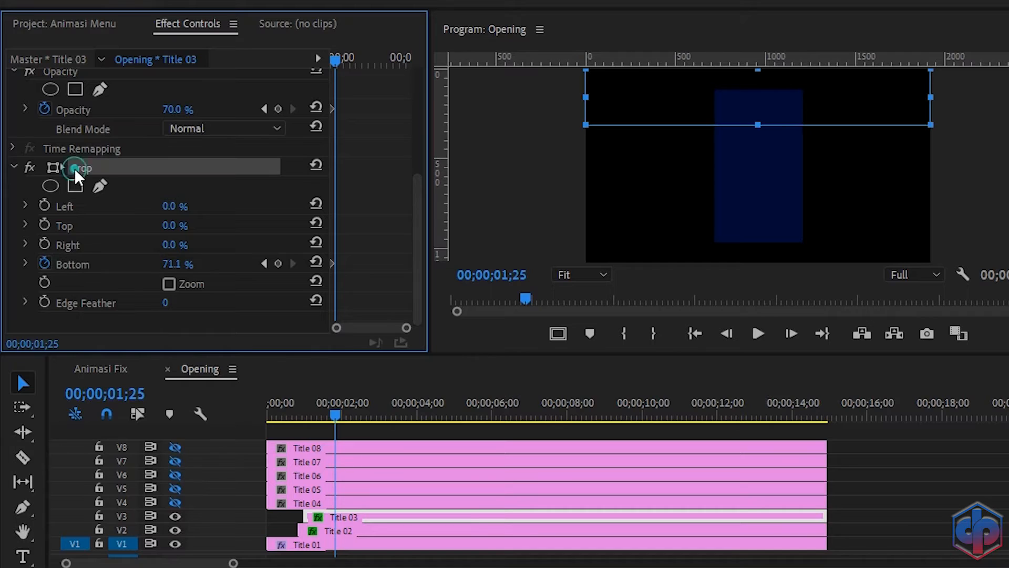
{"action": "left_click_drag", "start_coordinate": [758, 125], "coordinate": [746, 216]}
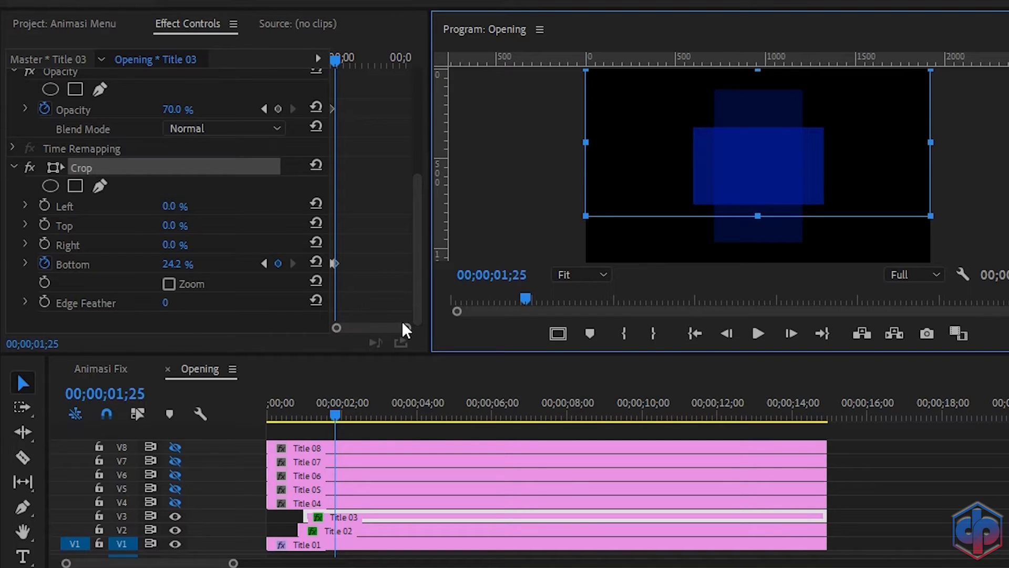
Step: Apply Ease In to Title 03's last Crop Bottom keyframe and Ease Out to its first
{"action": "left_click_drag", "start_coordinate": [406, 328], "coordinate": [385, 328]}
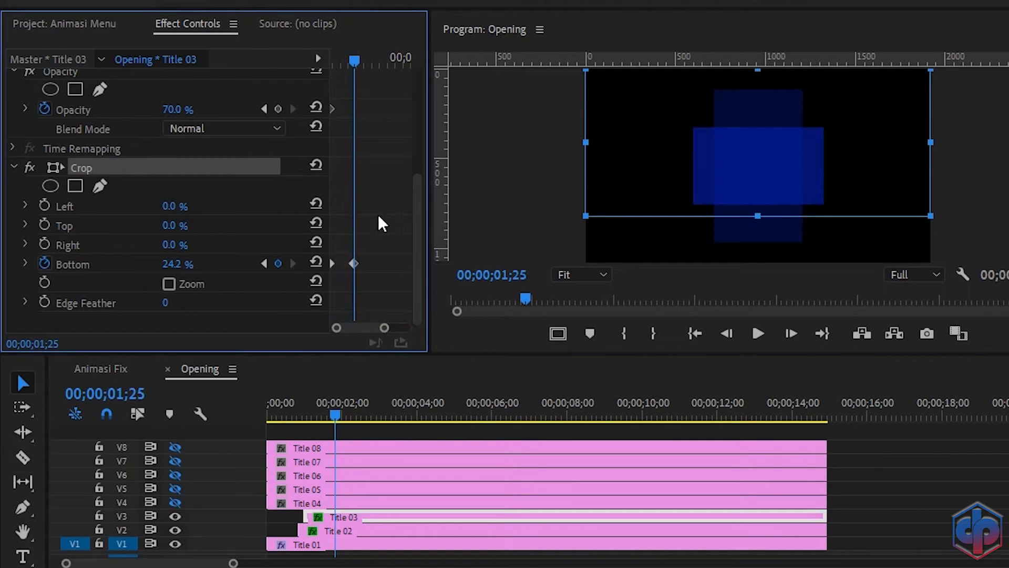
{"action": "right_click", "coordinate": [352, 262]}
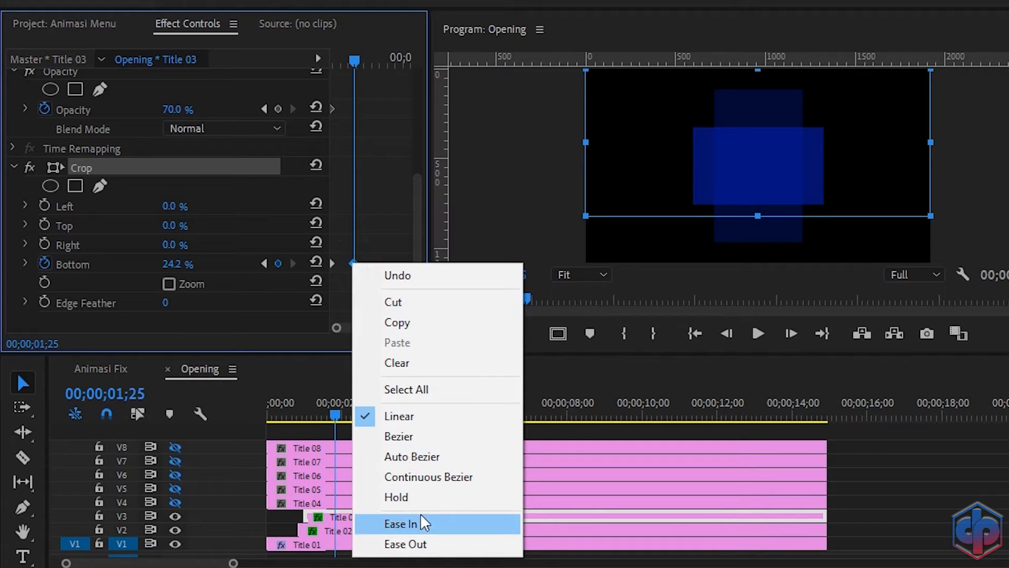
{"action": "left_click", "coordinate": [421, 515]}
{"action": "right_click", "coordinate": [333, 263]}
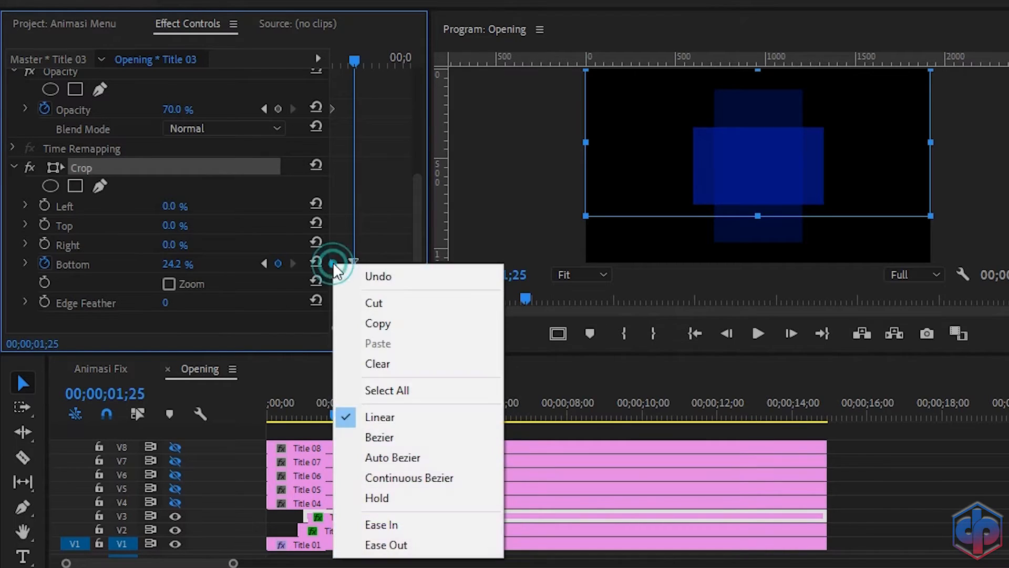
{"action": "left_click", "coordinate": [417, 542]}
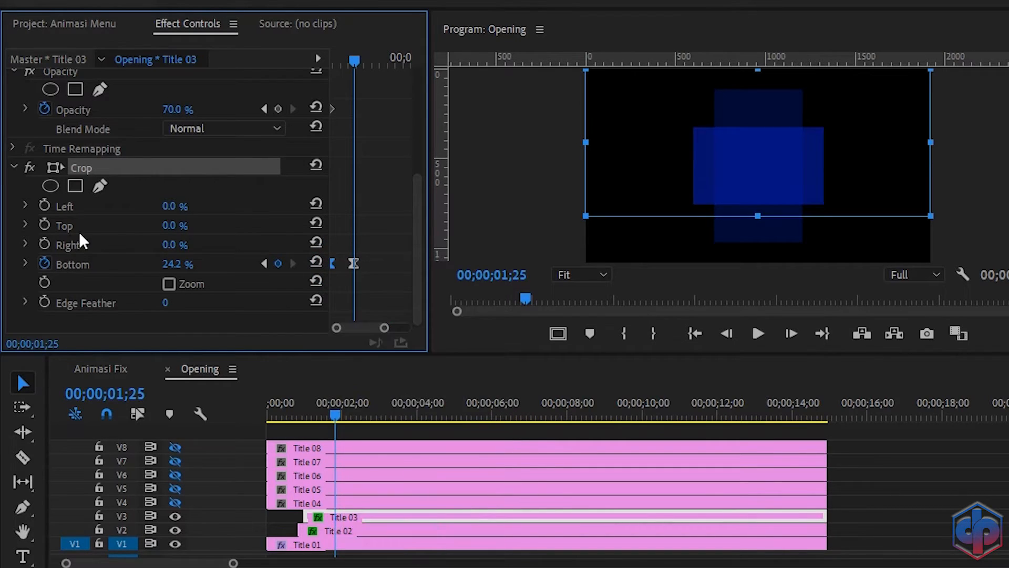
Step: Reshape the velocity curve of Title 03's Crop Bottom animation by lengthening the ease handle of its last keyframe
{"action": "left_click", "coordinate": [25, 263]}
{"action": "left_click_drag", "start_coordinate": [419, 242], "coordinate": [421, 302]}
{"action": "left_click_drag", "start_coordinate": [352, 250], "coordinate": [341, 250]}
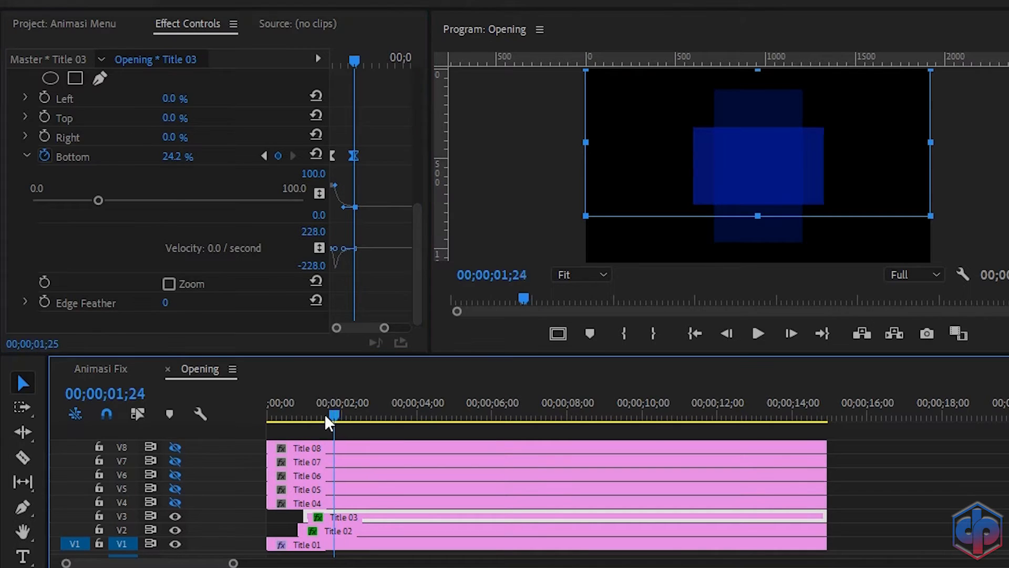
Step: Play the Opening sequence from the start twice to review how the Title 03 rectangle is revealed
{"action": "left_click_drag", "start_coordinate": [332, 414], "coordinate": [236, 412]}
{"action": "key", "text": "space"}
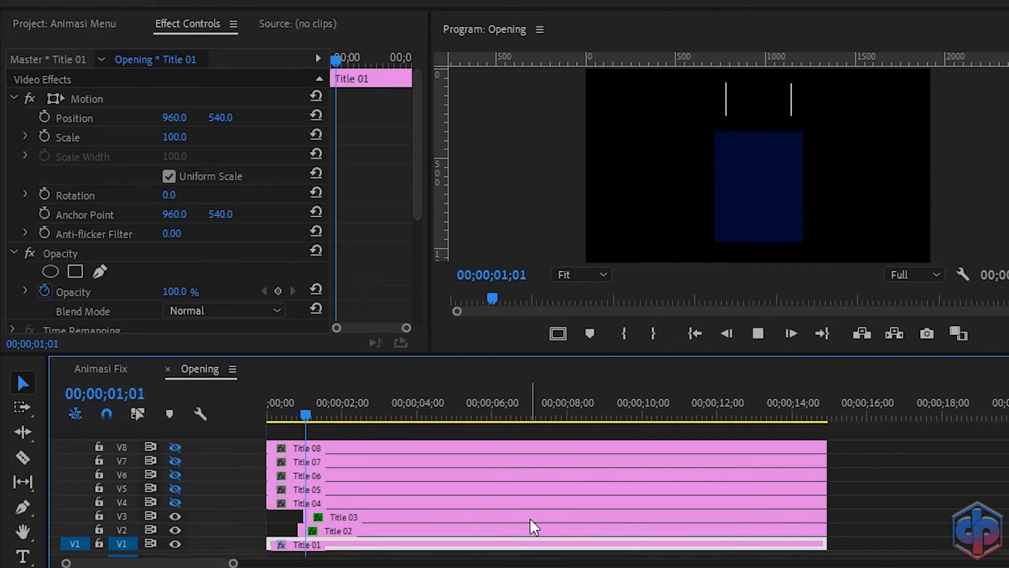
{"action": "key", "text": "space"}
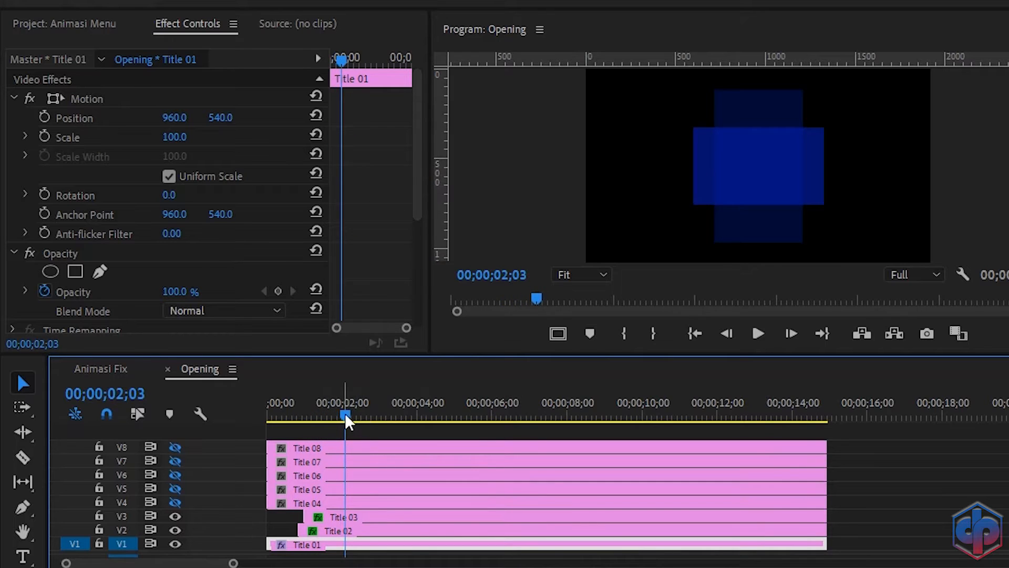
{"action": "left_click_drag", "start_coordinate": [345, 414], "coordinate": [236, 431]}
{"action": "key", "text": "space"}
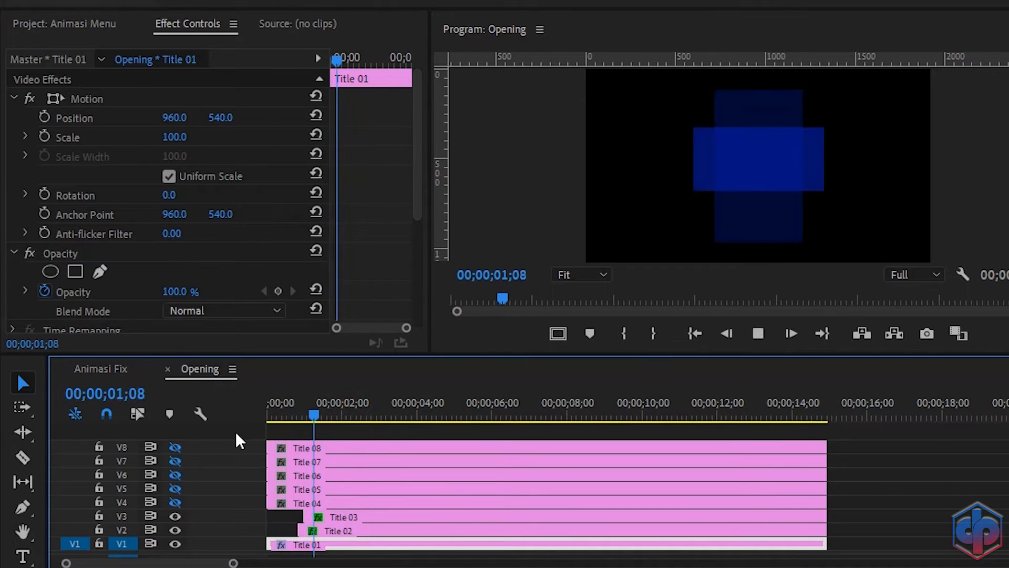
{"action": "key", "text": "space"}
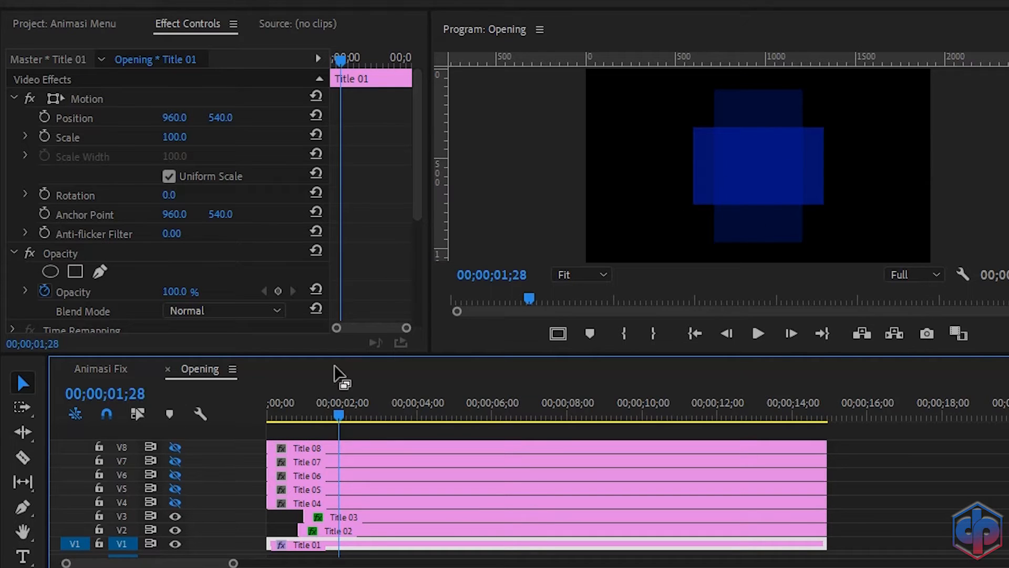
Step: Make track V4 visible and move the Title 04 clip so that it starts at 00;00;01;20
{"action": "left_click", "coordinate": [178, 503]}
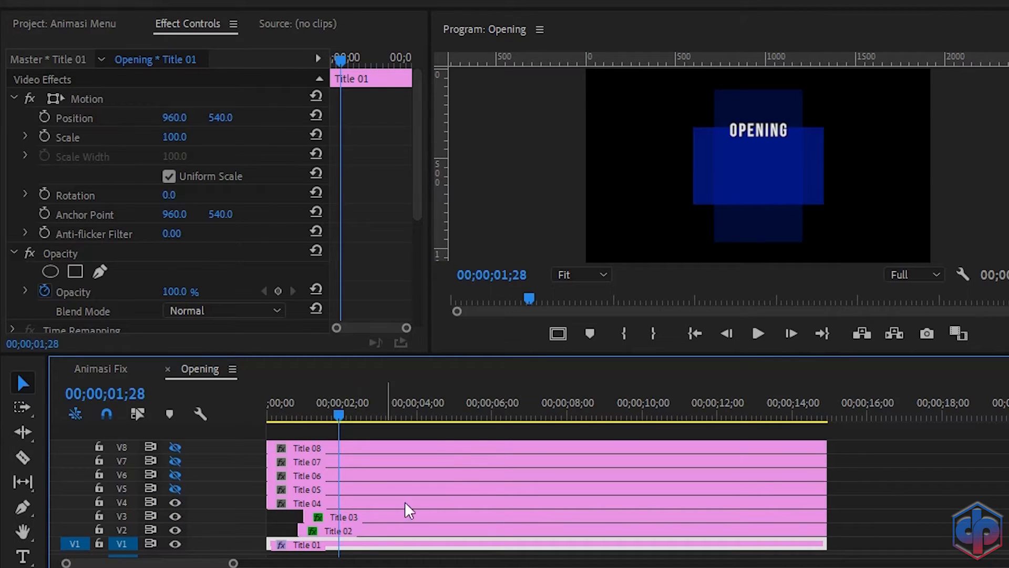
{"action": "left_click", "coordinate": [355, 516]}
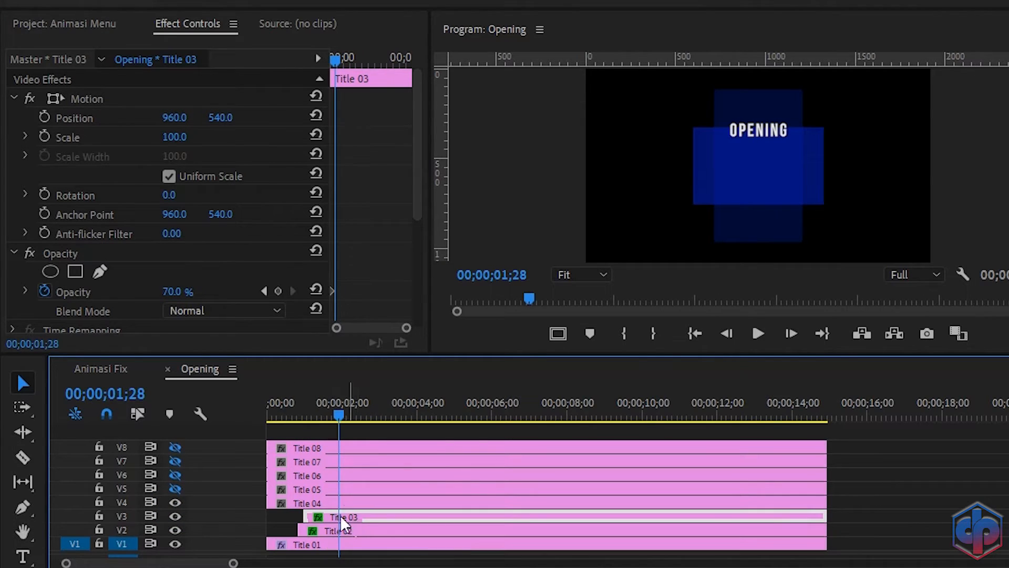
{"action": "left_click_drag", "start_coordinate": [338, 58], "coordinate": [288, 61]}
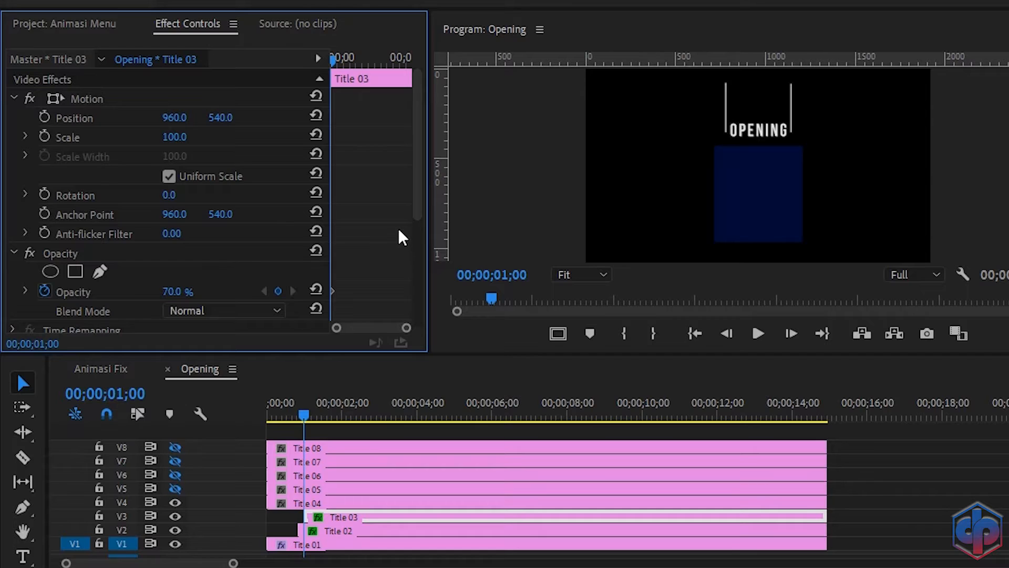
{"action": "scroll", "coordinate": [399, 228], "scroll_direction": "down", "scroll_amount": 5}
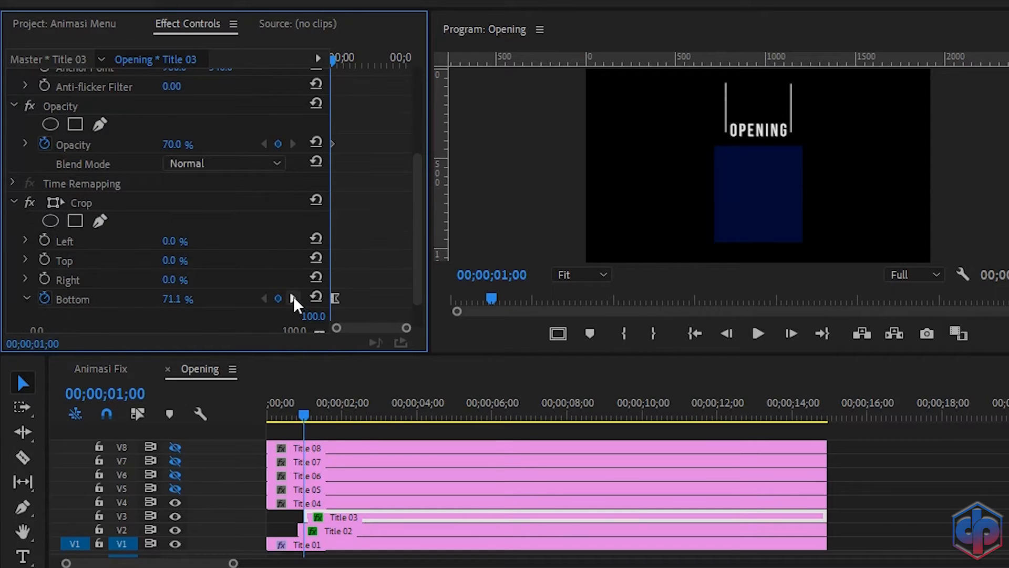
{"action": "left_click", "coordinate": [293, 298]}
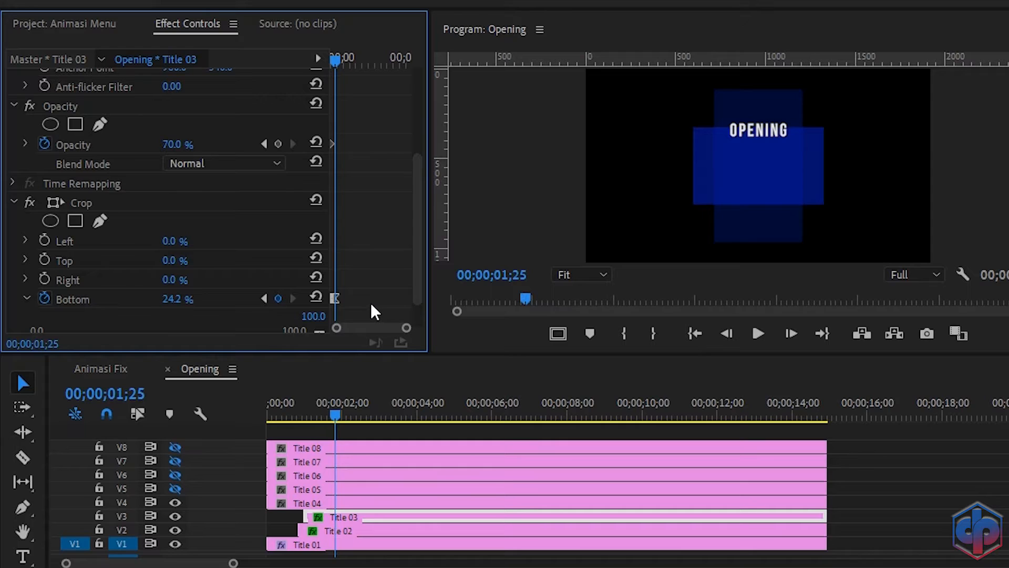
{"action": "key", "text": "shift+Left"}
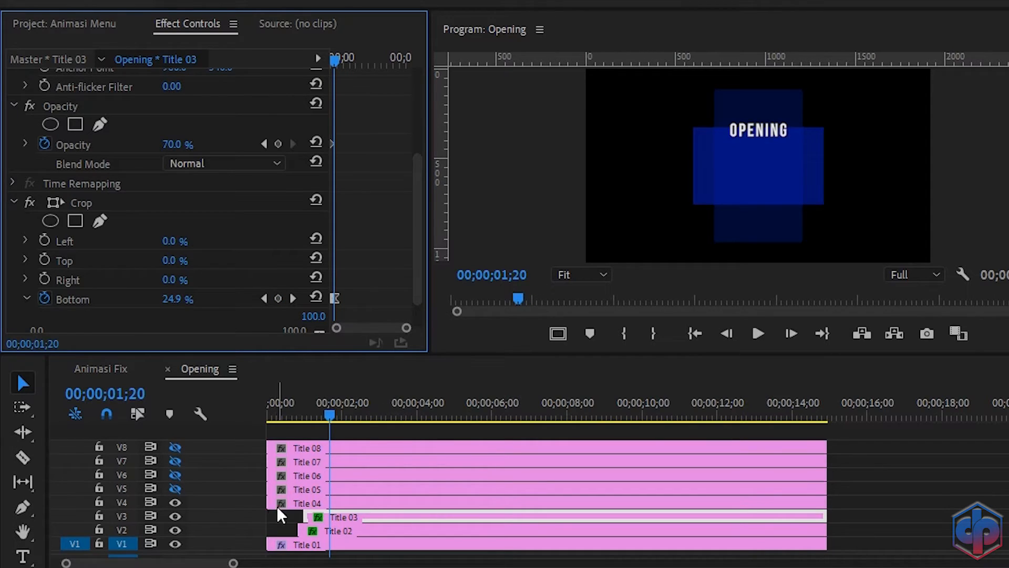
{"action": "left_click_drag", "start_coordinate": [271, 503], "coordinate": [333, 504]}
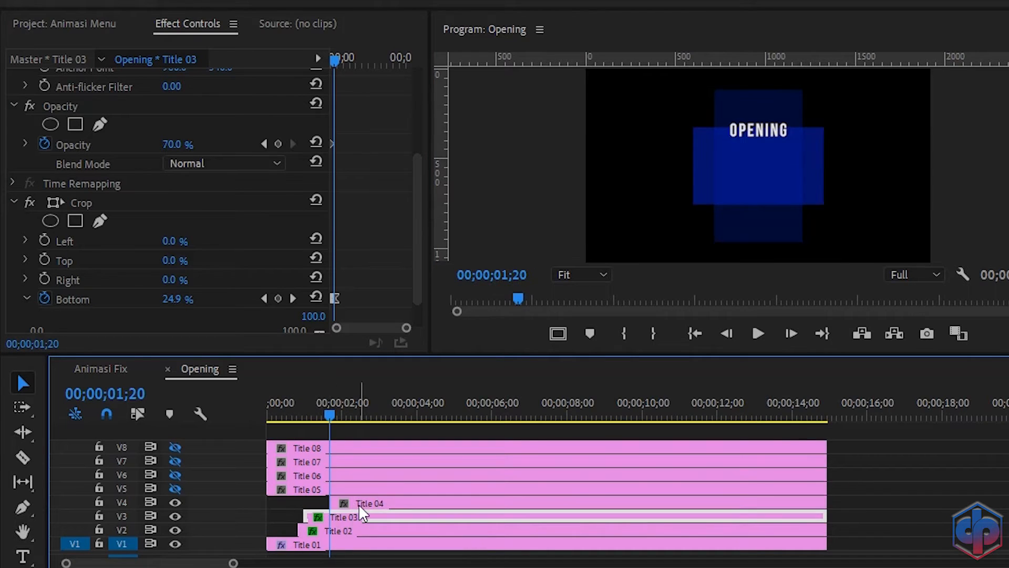
Step: Enlarge the preview to 50% and add Scale and Opacity keyframes to Title 04 at 00;00;01;20
{"action": "left_click", "coordinate": [358, 503]}
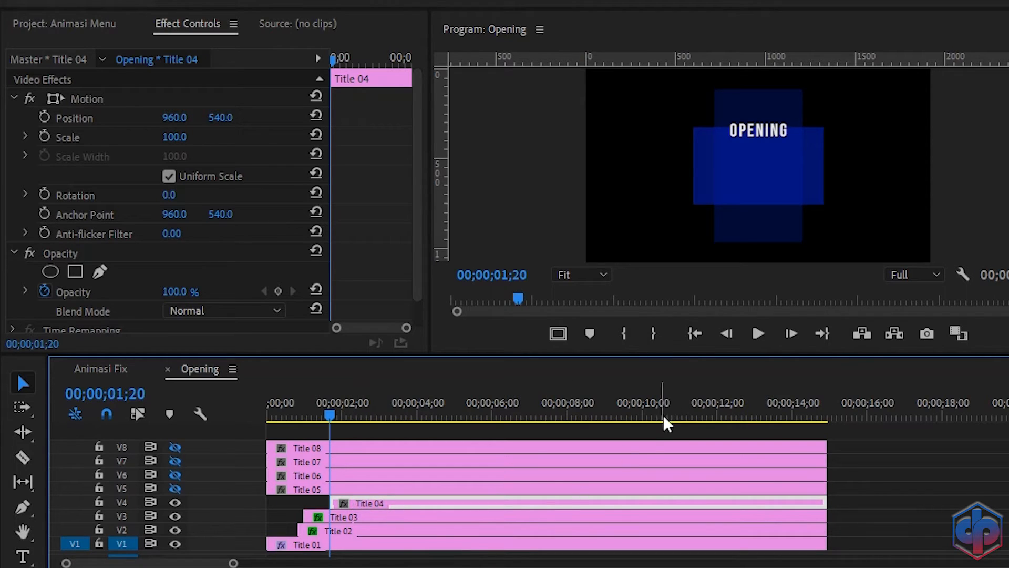
{"action": "left_click", "coordinate": [596, 275]}
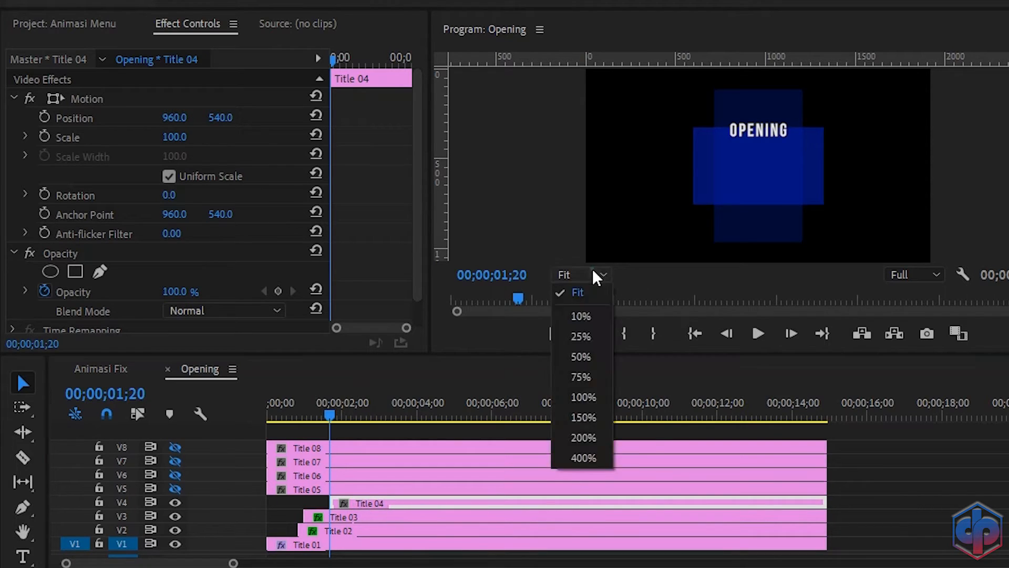
{"action": "left_click", "coordinate": [581, 357]}
{"action": "scroll", "coordinate": [731, 160], "scroll_direction": "up", "scroll_amount": 3}
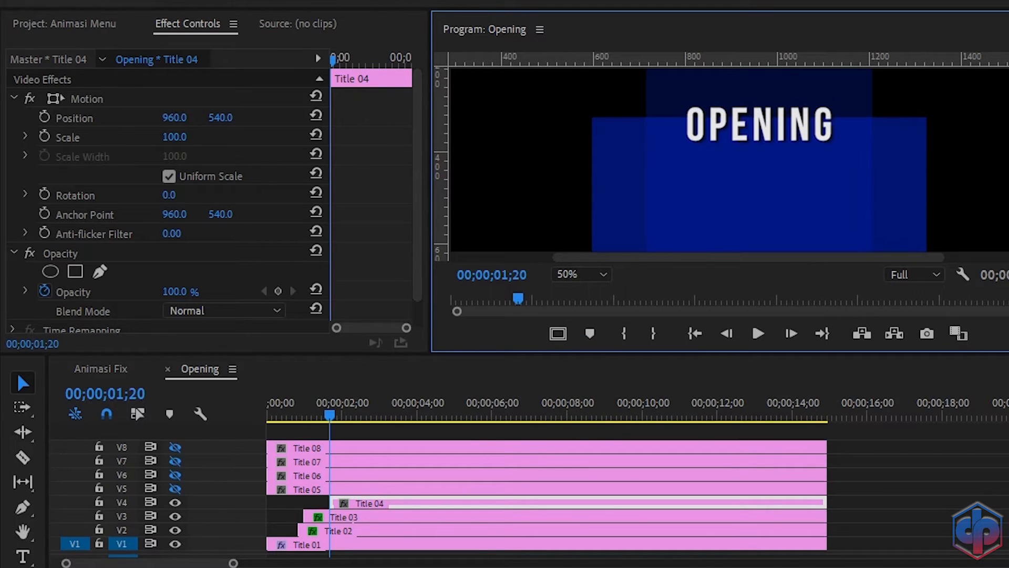
{"action": "left_click", "coordinate": [47, 137]}
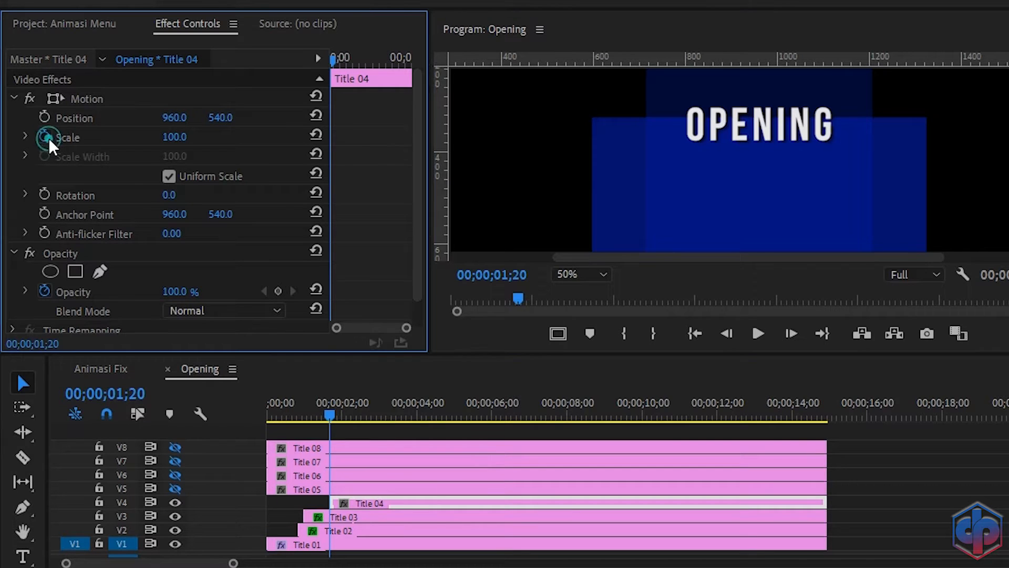
{"action": "left_click", "coordinate": [277, 290]}
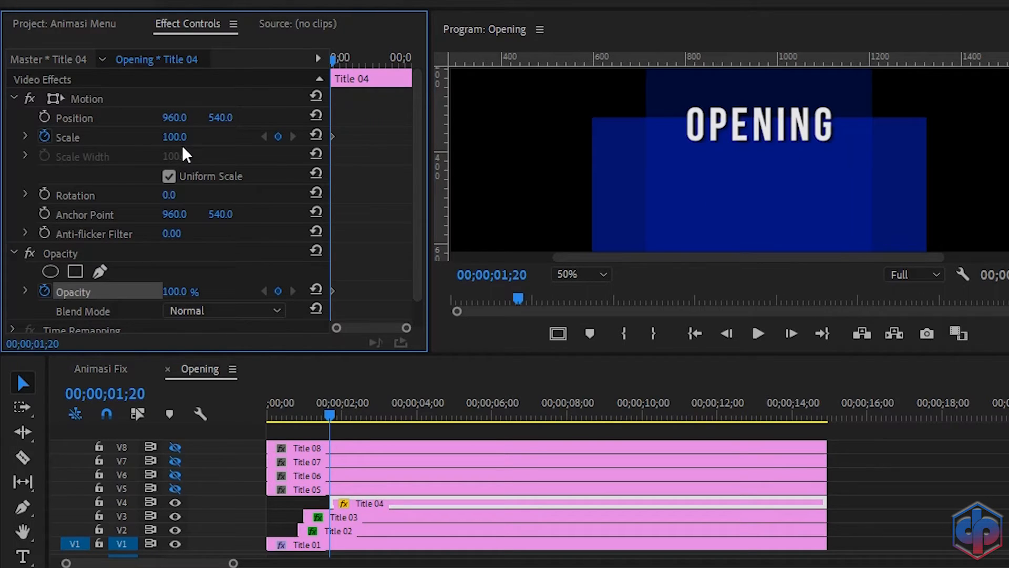
Step: Move Title 04's anchor point to the centre of the OPENING text and set its first keyframes to 110 scale and 0% opacity
{"action": "left_click", "coordinate": [97, 216]}
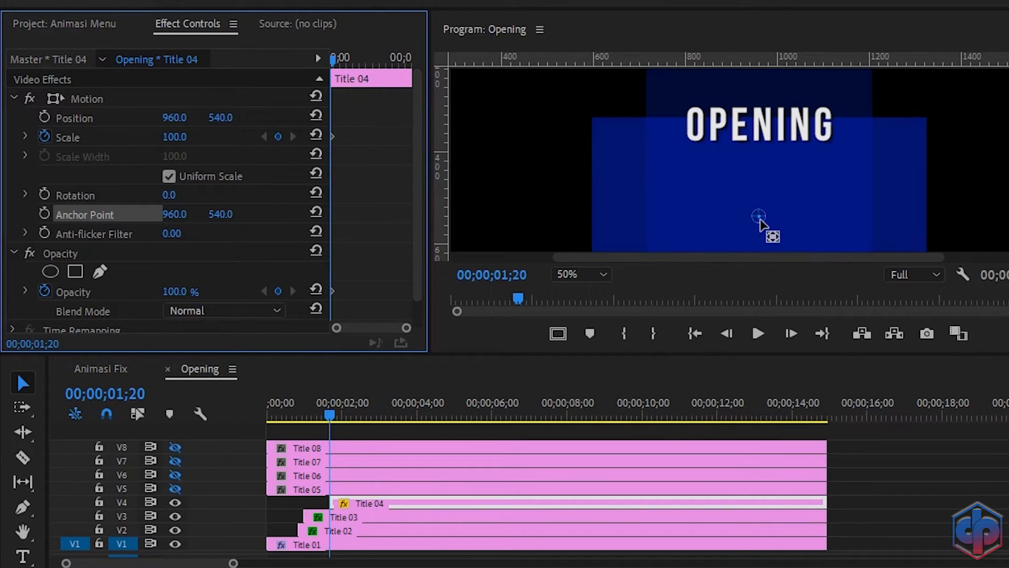
{"action": "left_click_drag", "start_coordinate": [759, 218], "coordinate": [758, 125]}
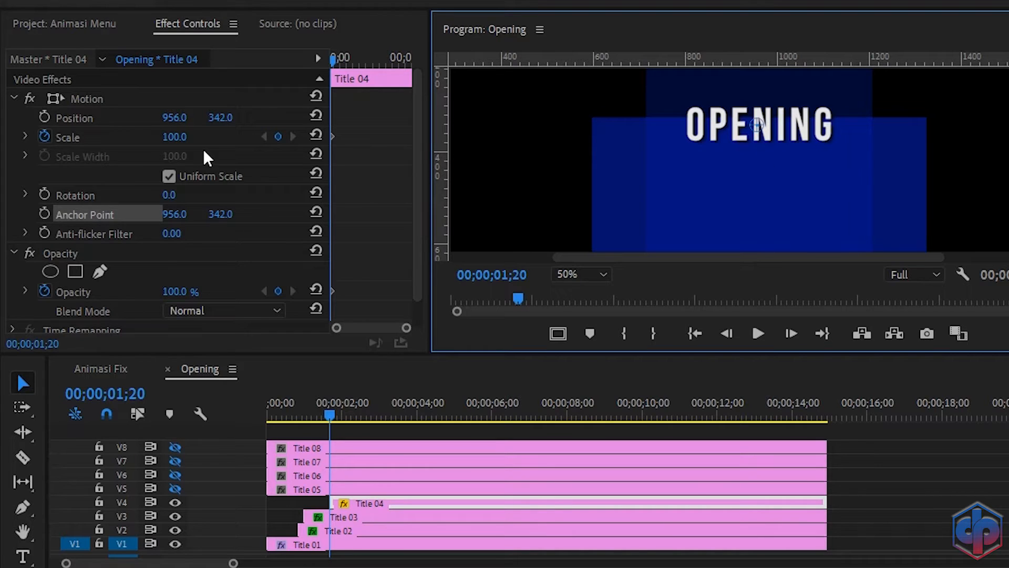
{"action": "left_click", "coordinate": [184, 136]}
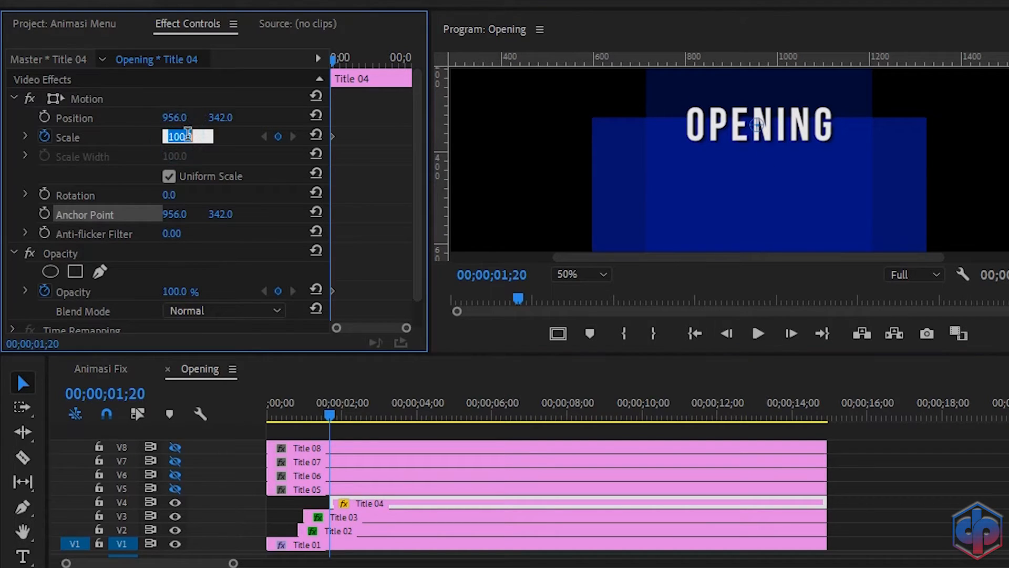
{"action": "type", "text": "110"}
{"action": "key", "text": "Return"}
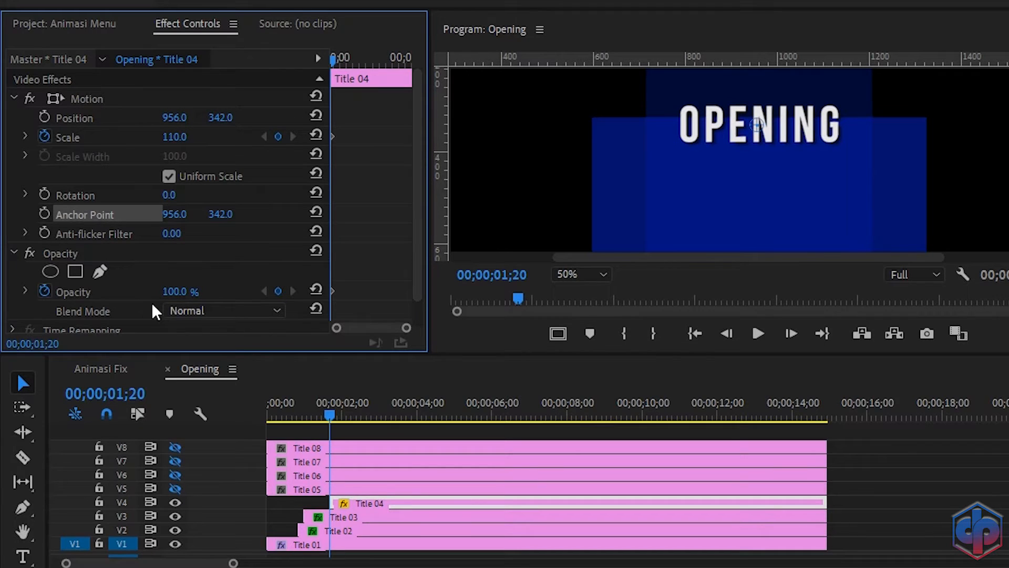
{"action": "left_click_drag", "start_coordinate": [176, 291], "coordinate": [158, 291]}
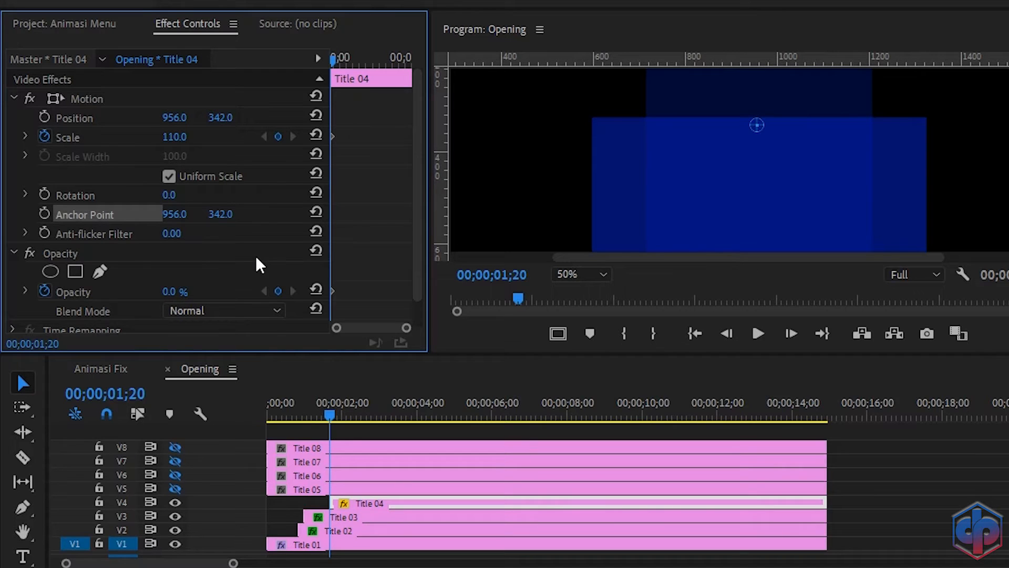
Step: Add Title 04 keyframes at 00;00;02;00 with Scale reset to 100 and Opacity reset to 100%
{"action": "key", "text": "shift+Right"}
{"action": "key", "text": "shift+Right"}
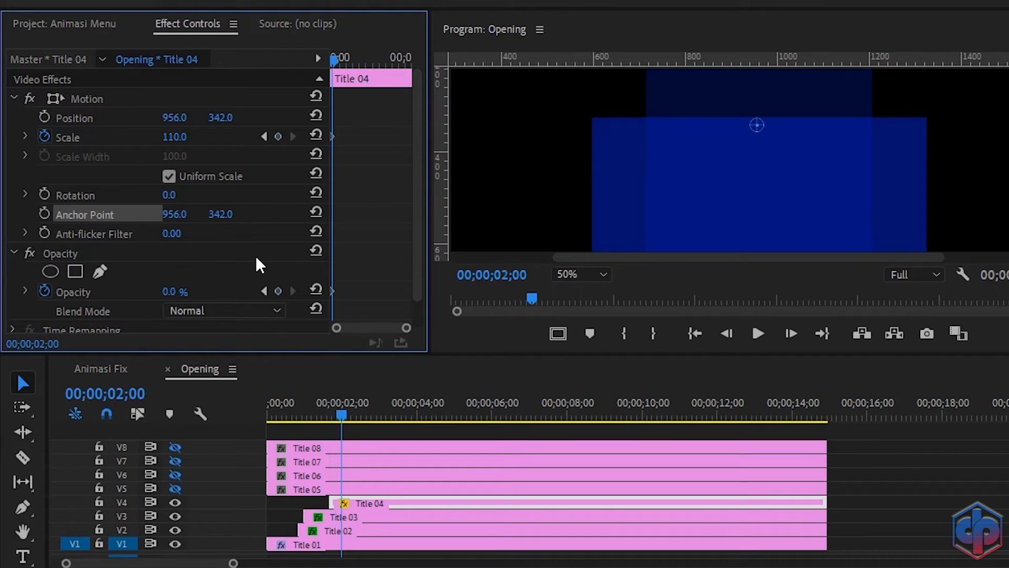
{"action": "left_click", "coordinate": [317, 135]}
{"action": "left_click", "coordinate": [318, 290]}
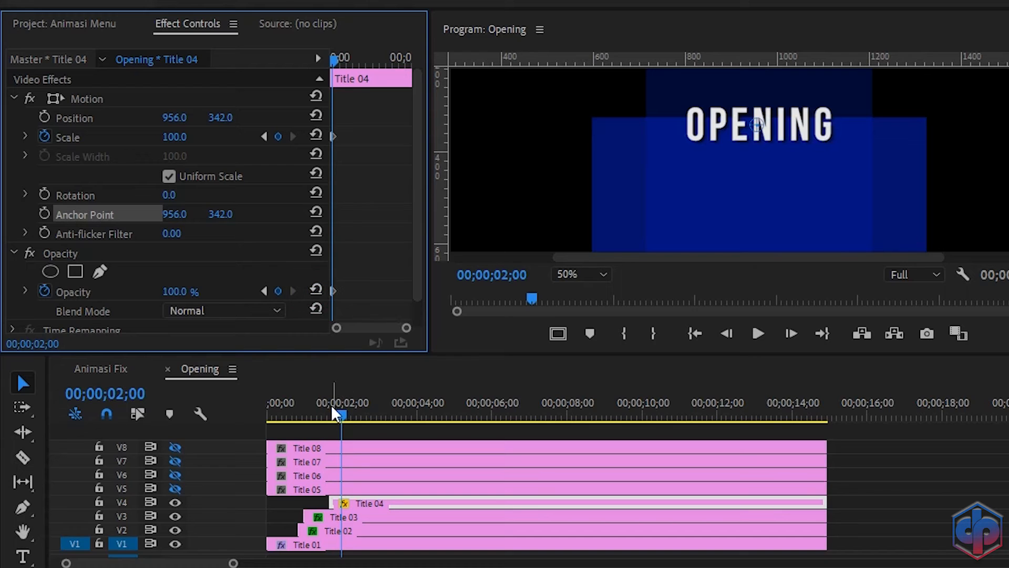
Step: Play the sequence from the start twice to review the scale and fade-in of the OPENING text
{"action": "left_click_drag", "start_coordinate": [343, 412], "coordinate": [200, 434]}
{"action": "key", "text": "space"}
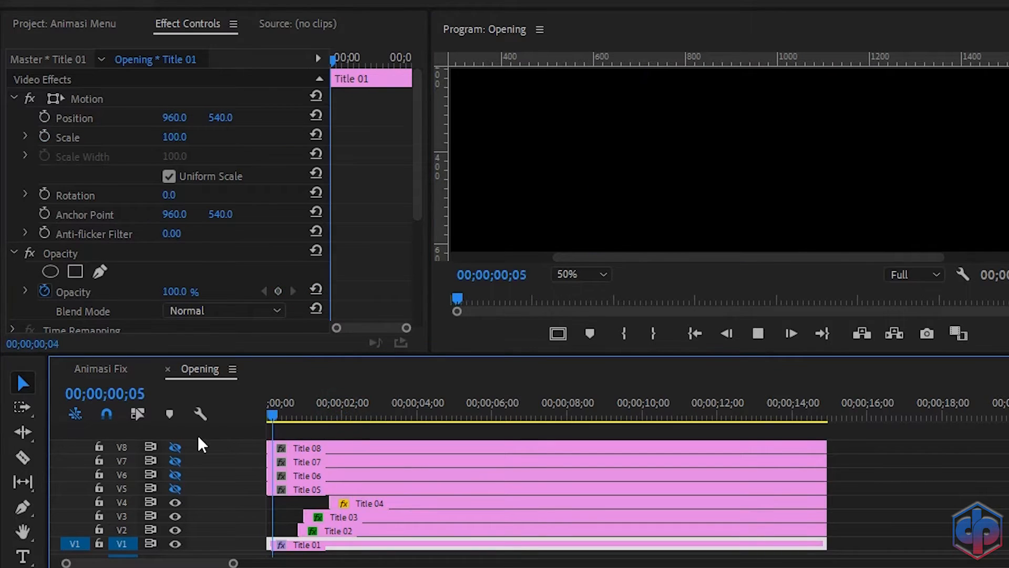
{"action": "key", "text": "space"}
{"action": "left_click_drag", "start_coordinate": [362, 414], "coordinate": [223, 419]}
{"action": "key", "text": "space"}
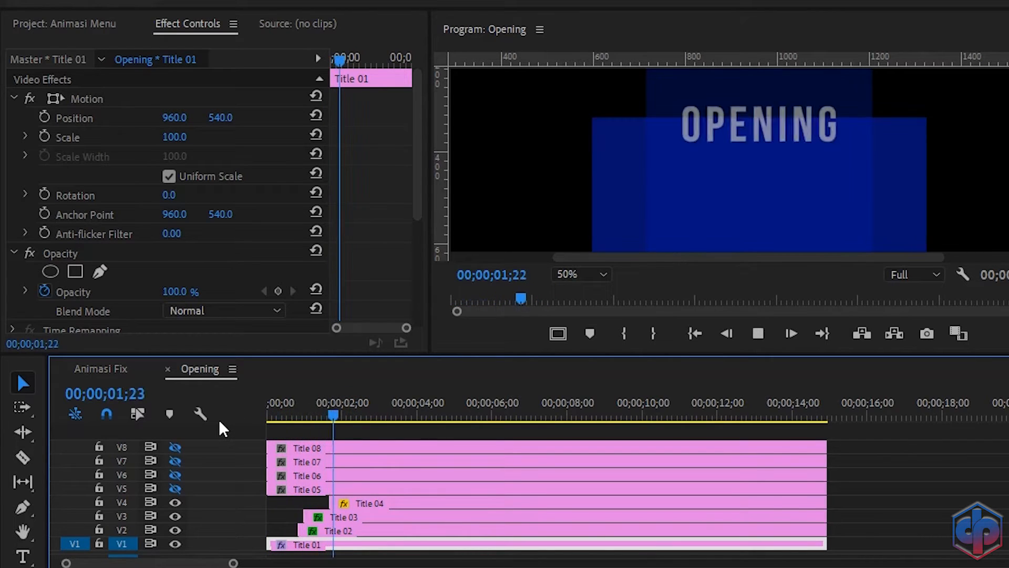
{"action": "key", "text": "space"}
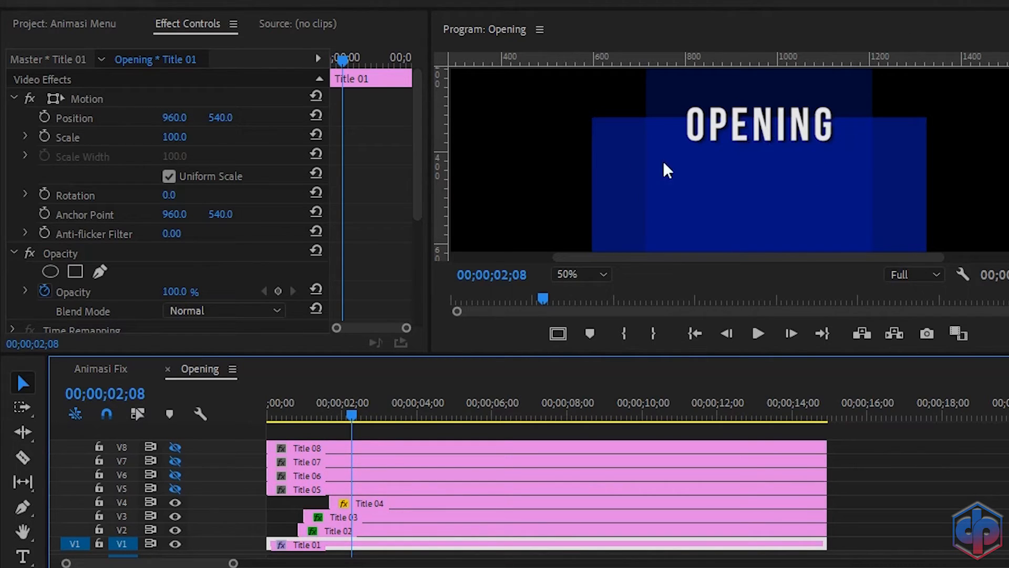
Step: Make track V6 visible, move the Title 06 line clip so that it starts at 00;00;01;25, and select it
{"action": "left_click", "coordinate": [374, 502]}
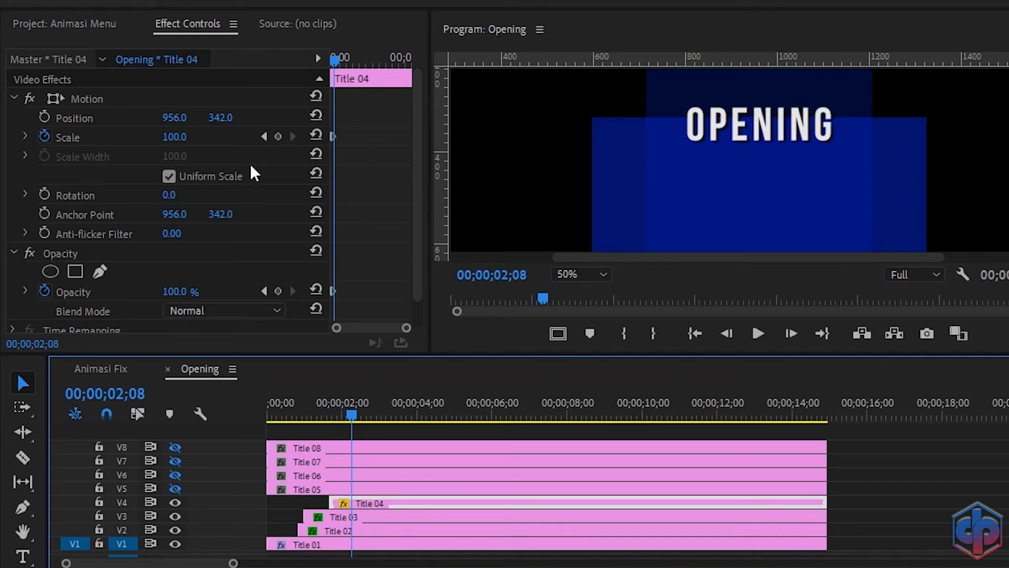
{"action": "left_click", "coordinate": [262, 136]}
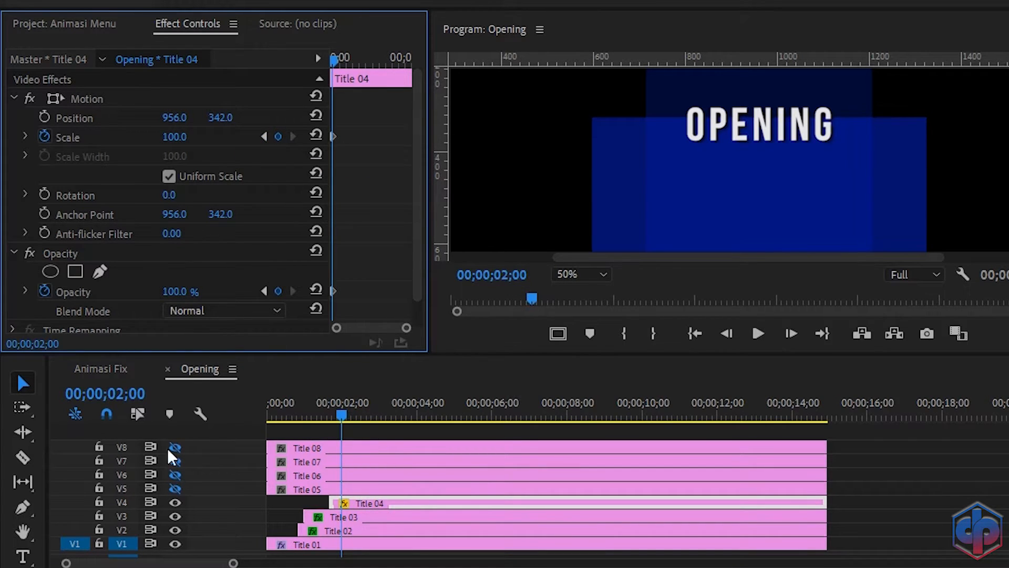
{"action": "left_click", "coordinate": [175, 490]}
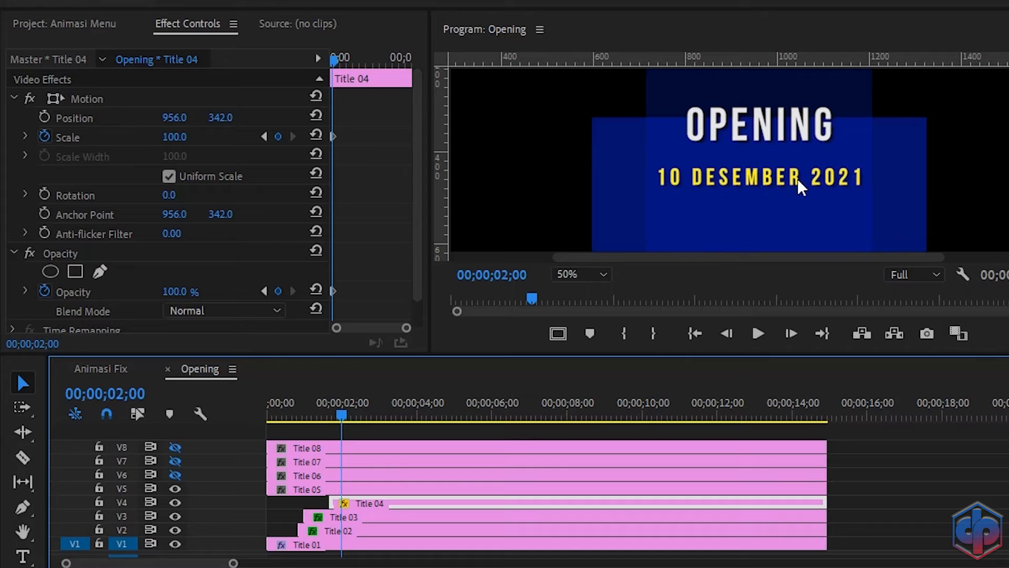
{"action": "left_click", "coordinate": [178, 489]}
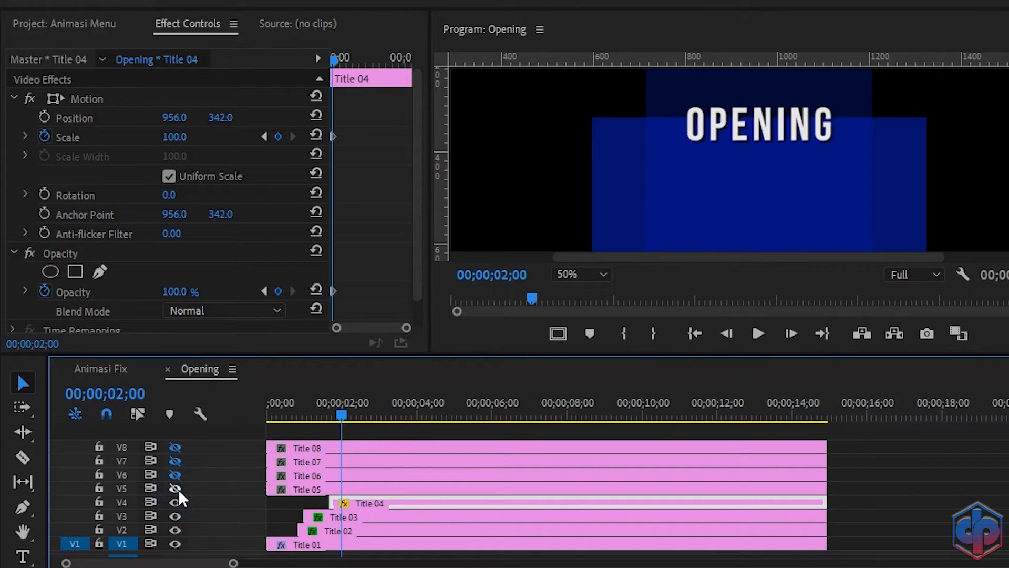
{"action": "left_click", "coordinate": [175, 477]}
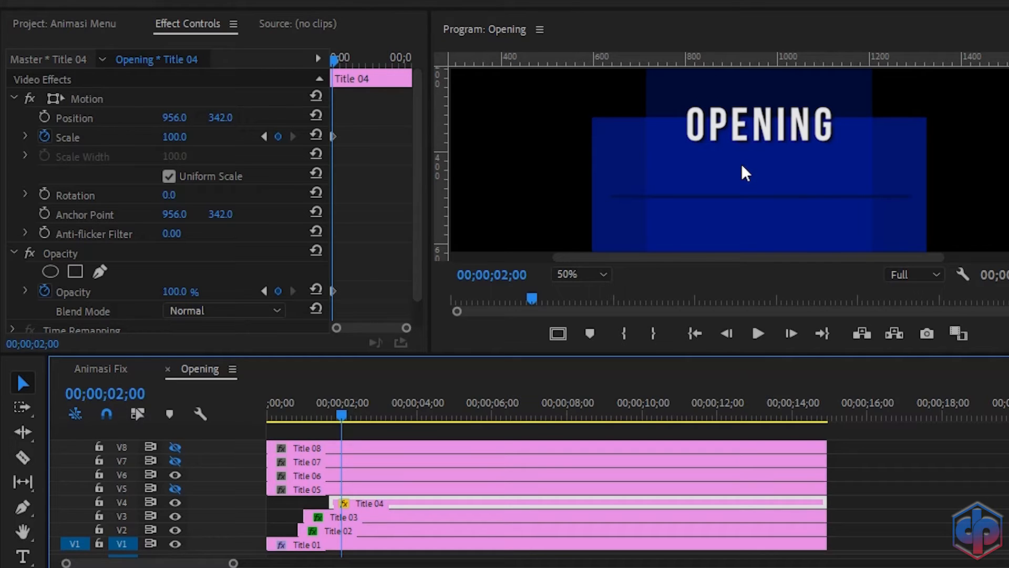
{"action": "key", "text": "Left"}
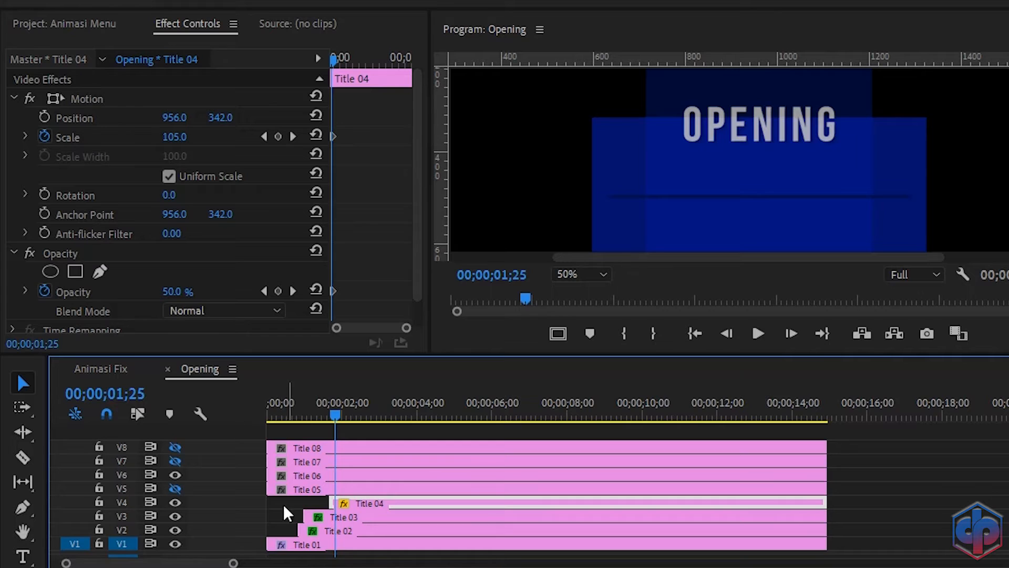
{"action": "left_click", "coordinate": [273, 475]}
{"action": "left_click_drag", "start_coordinate": [272, 475], "coordinate": [358, 475]}
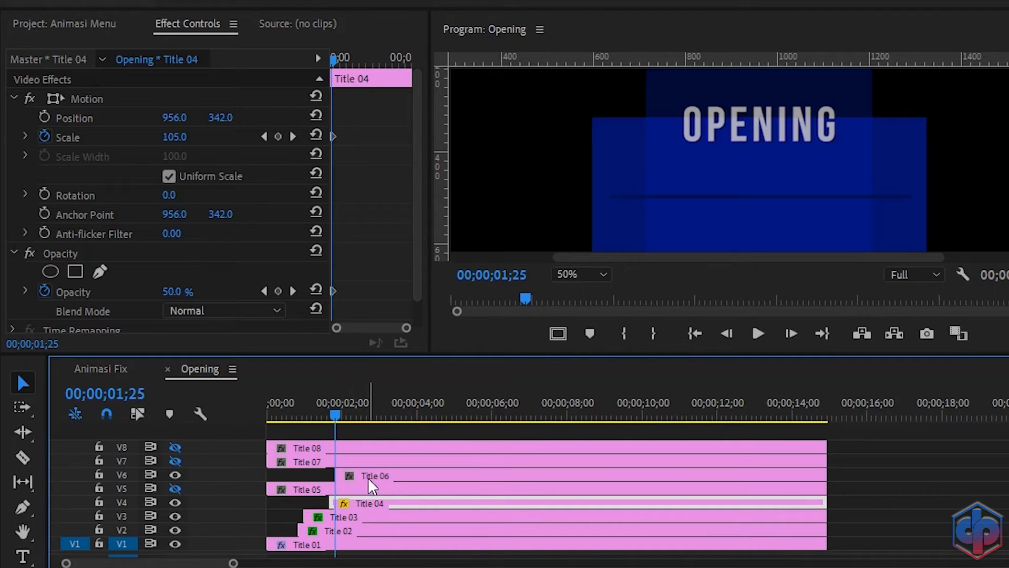
{"action": "left_click", "coordinate": [378, 475]}
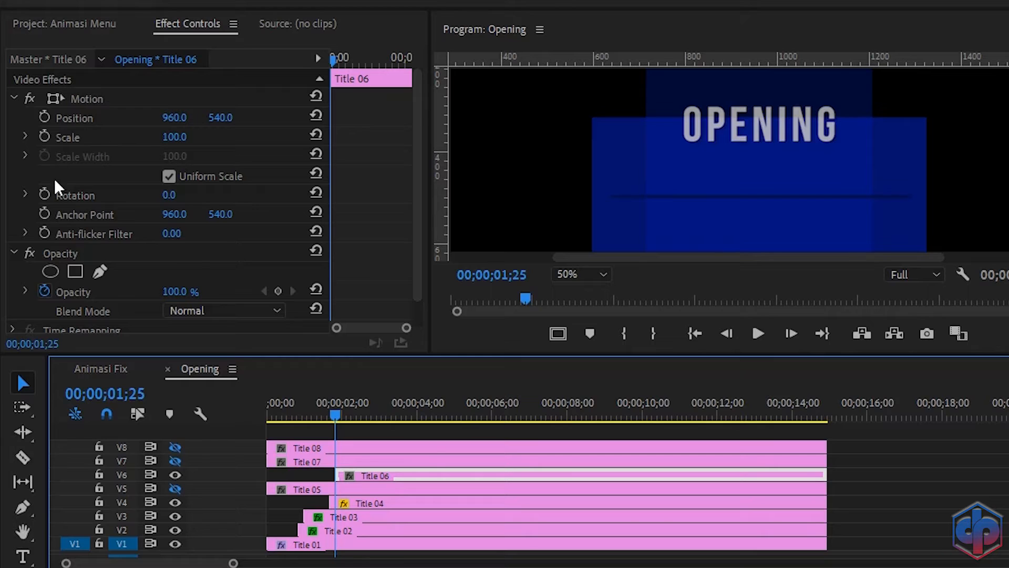
Step: Move Title 06's anchor point to the centre of the line and set its first keyframes to 0 scale and 0% opacity
{"action": "left_click", "coordinate": [79, 216]}
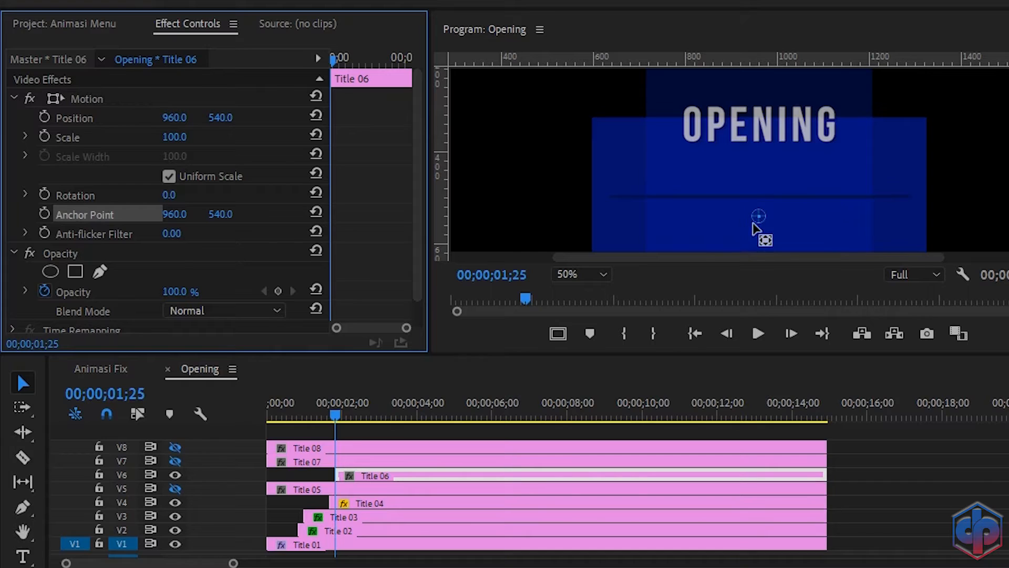
{"action": "left_click_drag", "start_coordinate": [759, 217], "coordinate": [757, 198]}
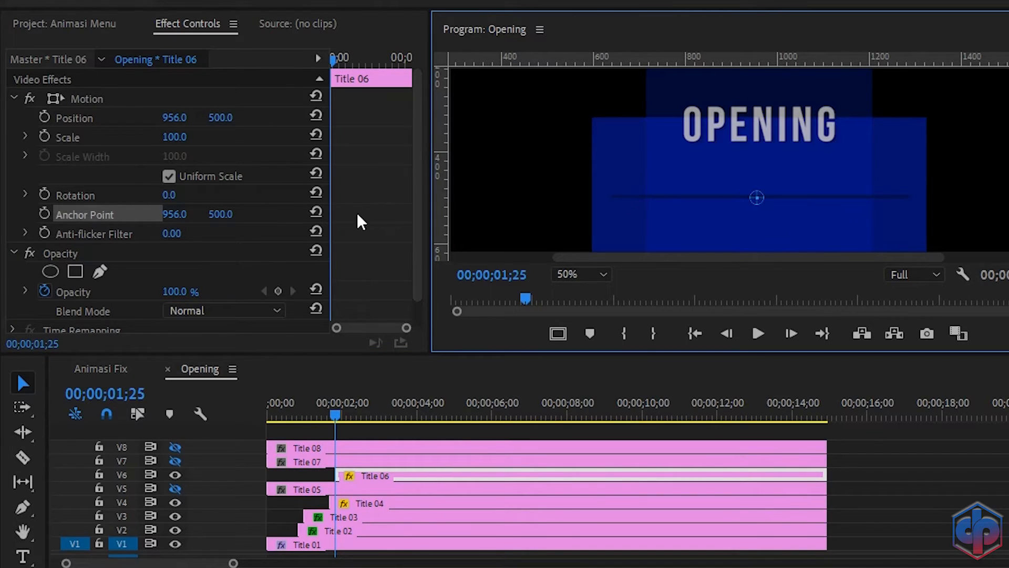
{"action": "left_click", "coordinate": [44, 137]}
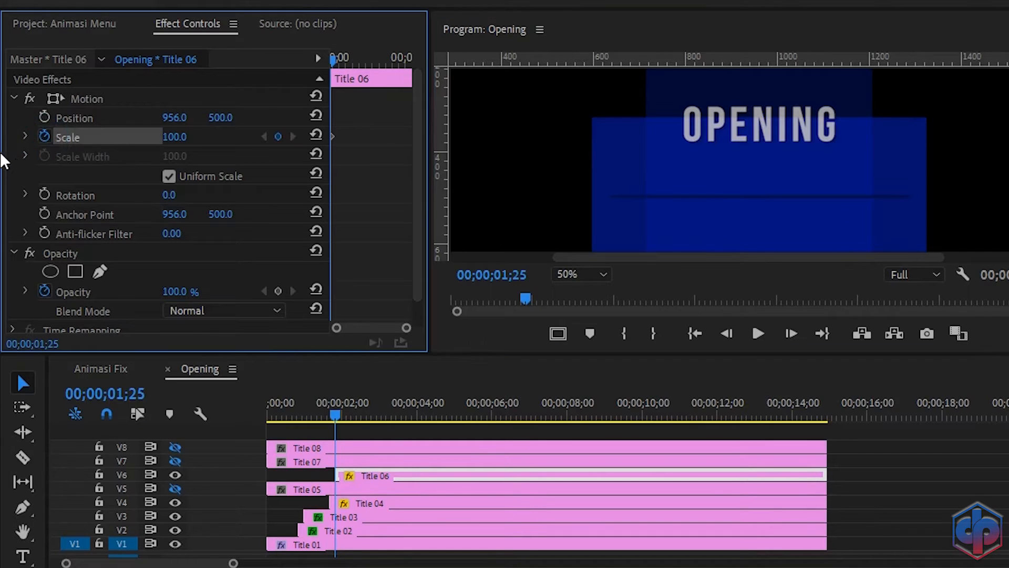
{"action": "left_click", "coordinate": [279, 290]}
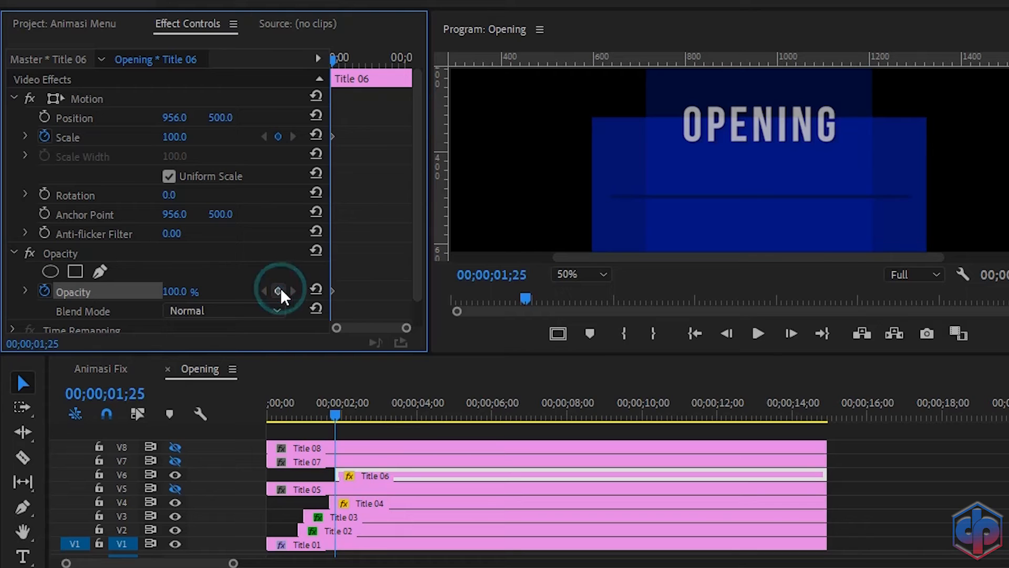
{"action": "left_click", "coordinate": [176, 137]}
{"action": "type", "text": "0"}
{"action": "key", "text": "Return"}
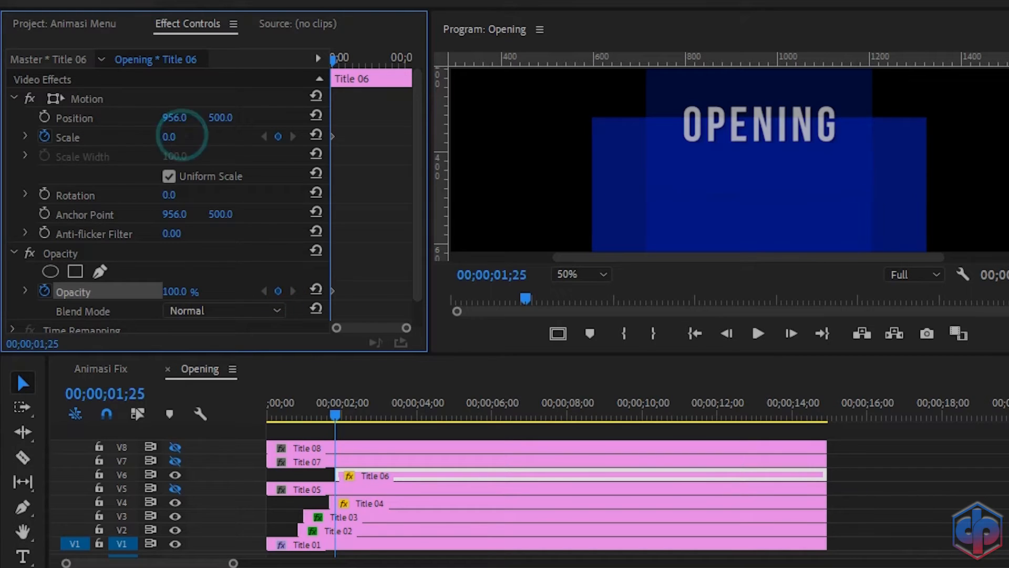
{"action": "left_click", "coordinate": [174, 292]}
{"action": "type", "text": "0"}
{"action": "key", "text": "Return"}
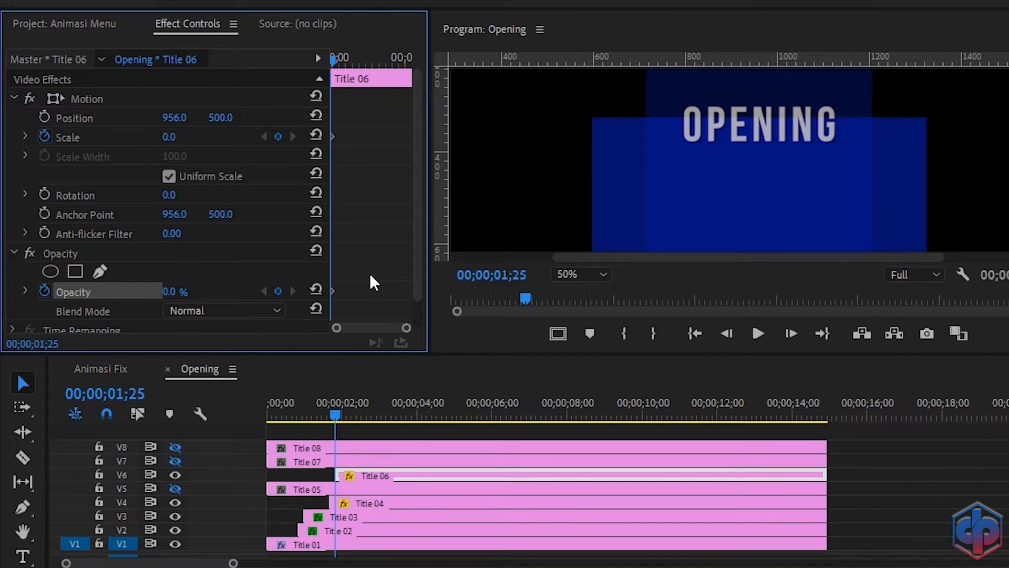
Step: Add Title 06 keyframes at 00;00;02;10 with Scale reset to 100 and Opacity reset to 100%
{"action": "key", "text": "shift+Right"}
{"action": "key", "text": "shift+Right"}
{"action": "key", "text": "shift+Right"}
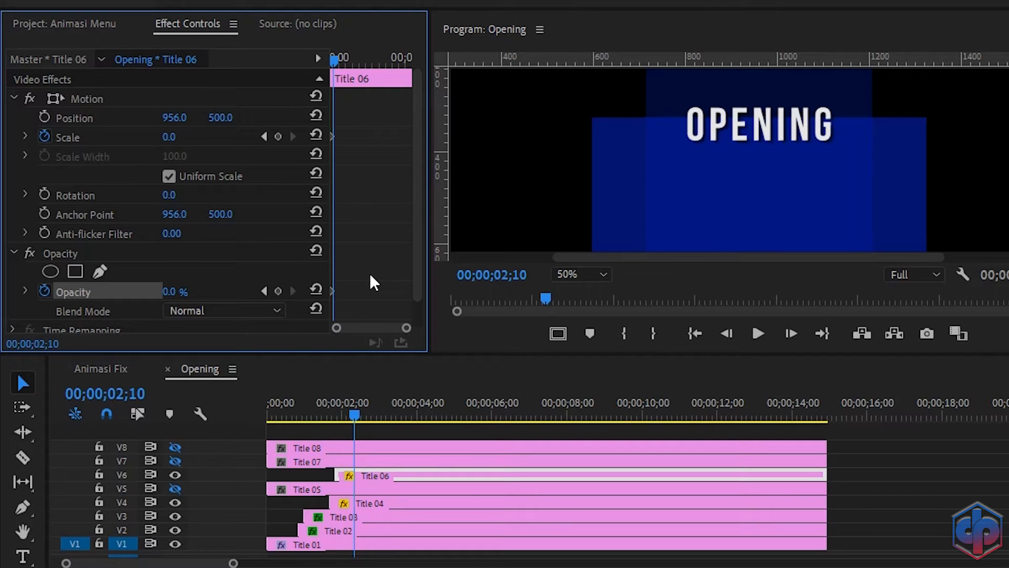
{"action": "left_click", "coordinate": [316, 135]}
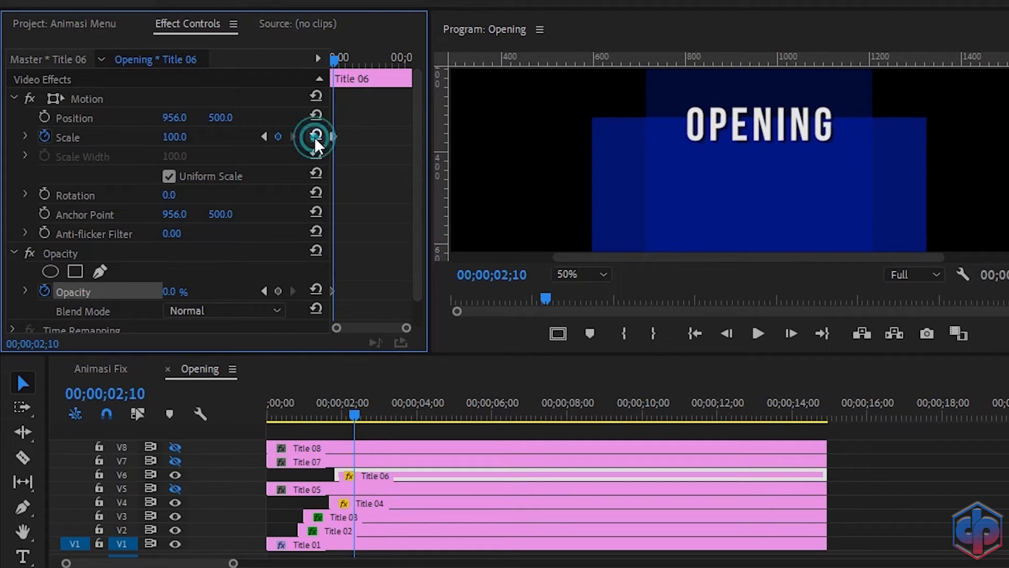
{"action": "left_click", "coordinate": [316, 289]}
Step: Play the sequence from the start to review the line's scale and fade-in animation
{"action": "left_click", "coordinate": [354, 415]}
{"action": "key", "text": "Home"}
{"action": "key", "text": "space"}
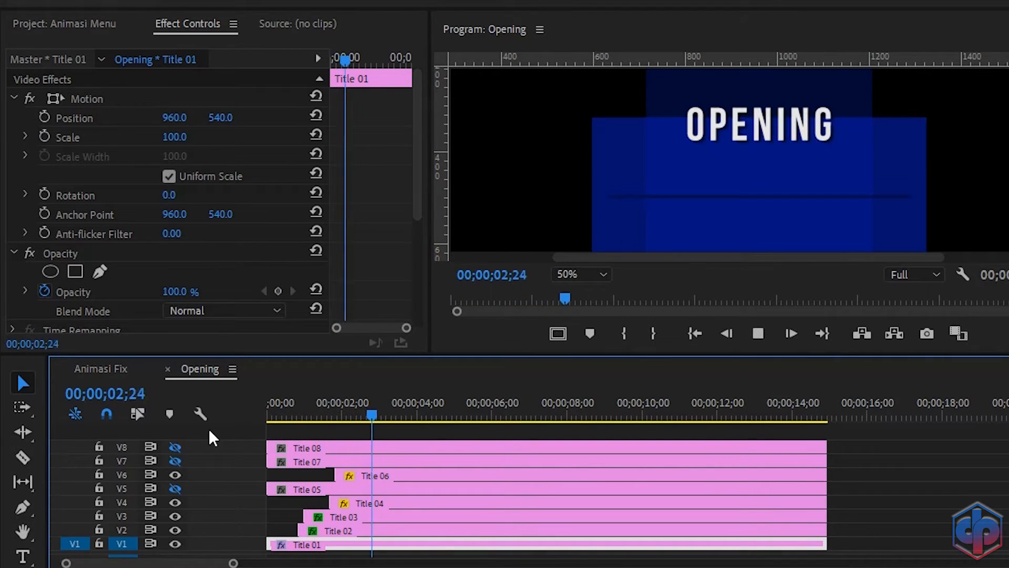
{"action": "key", "text": "space"}
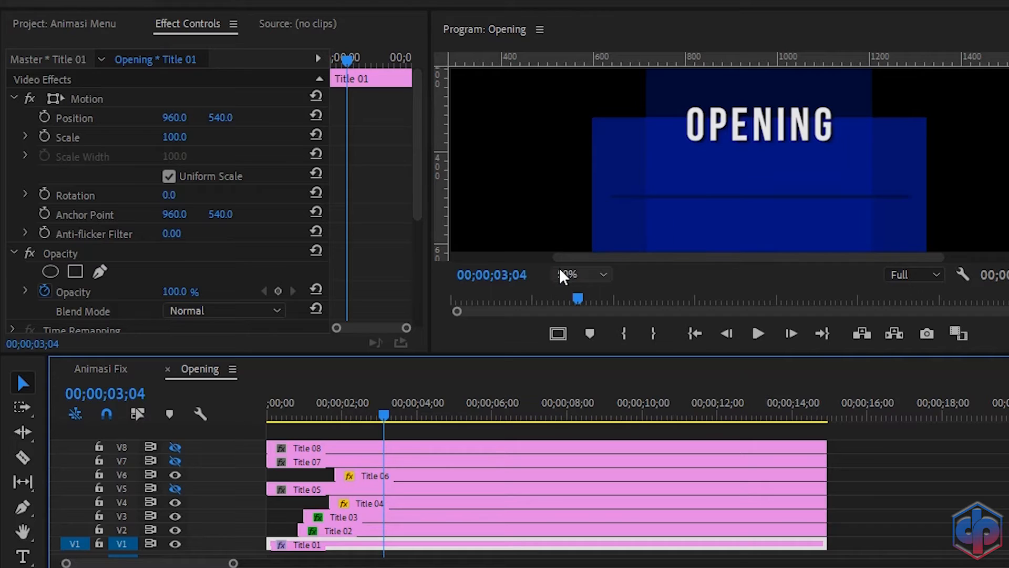
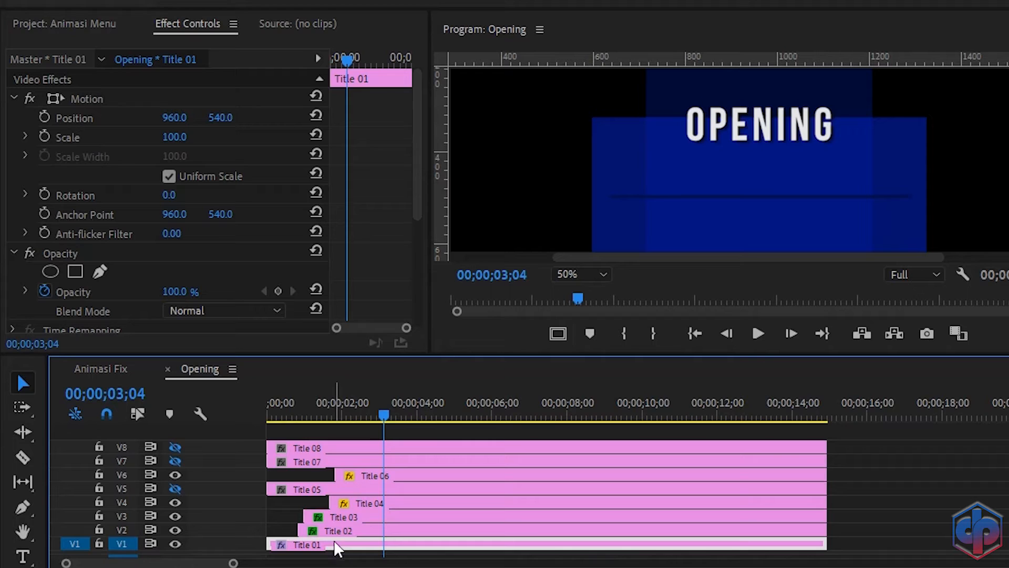
Step: Return to Title 06's start at 00;00;01;25, make track V5 visible and move the Title 05 date clip so that it starts there
{"action": "left_click", "coordinate": [373, 475]}
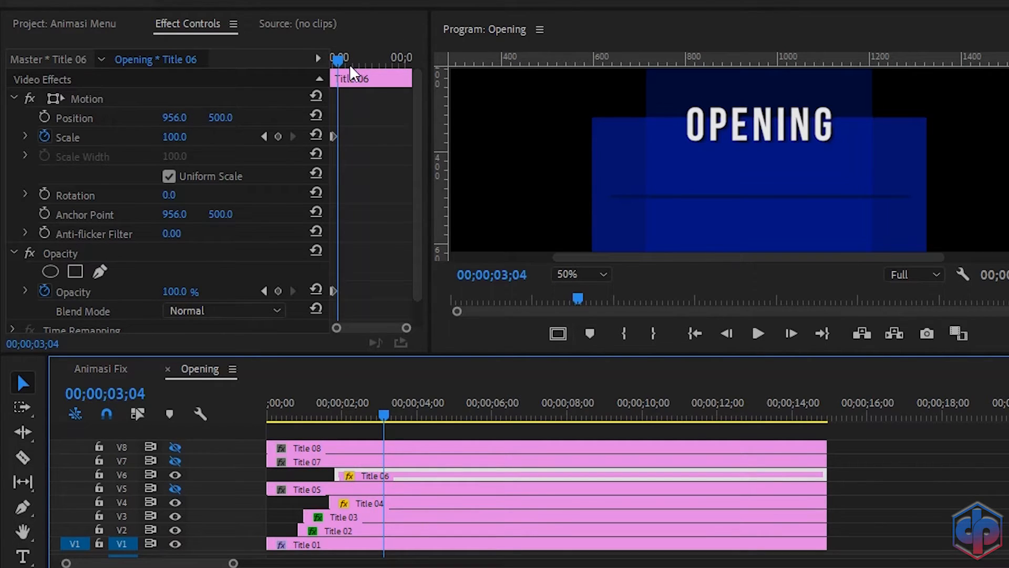
{"action": "left_click_drag", "start_coordinate": [339, 59], "coordinate": [335, 86]}
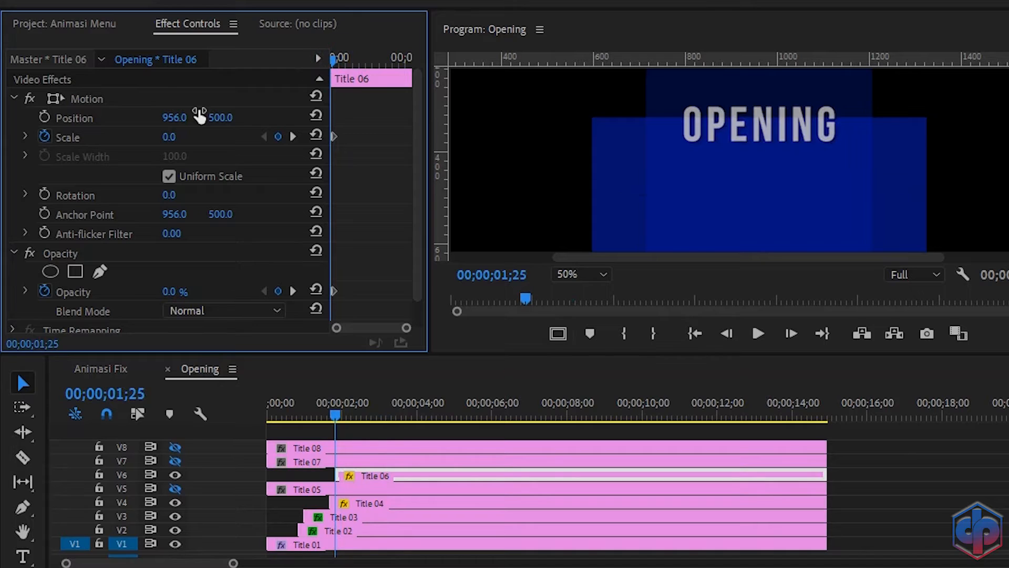
{"action": "left_click", "coordinate": [175, 488]}
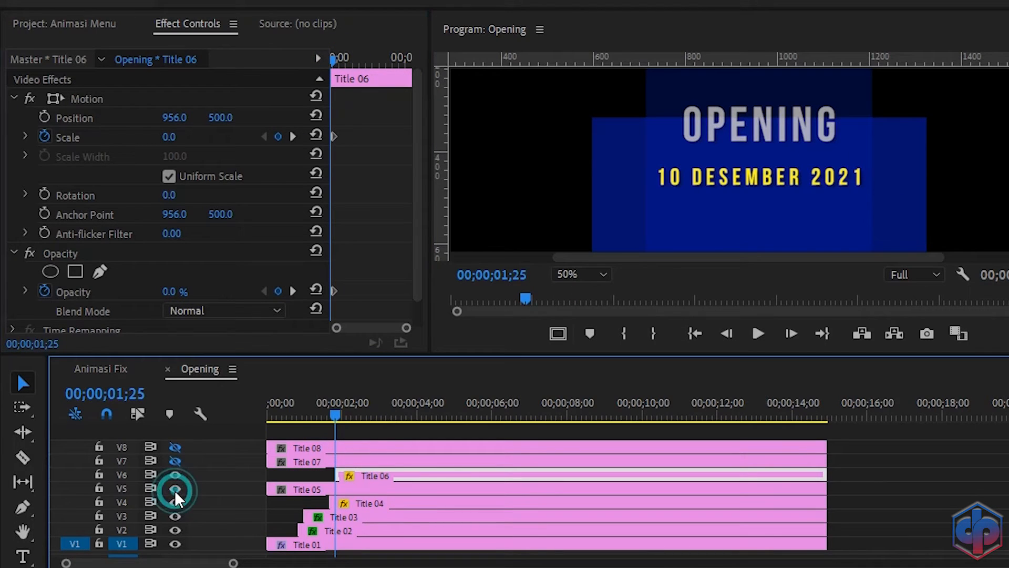
{"action": "left_click_drag", "start_coordinate": [265, 492], "coordinate": [337, 493]}
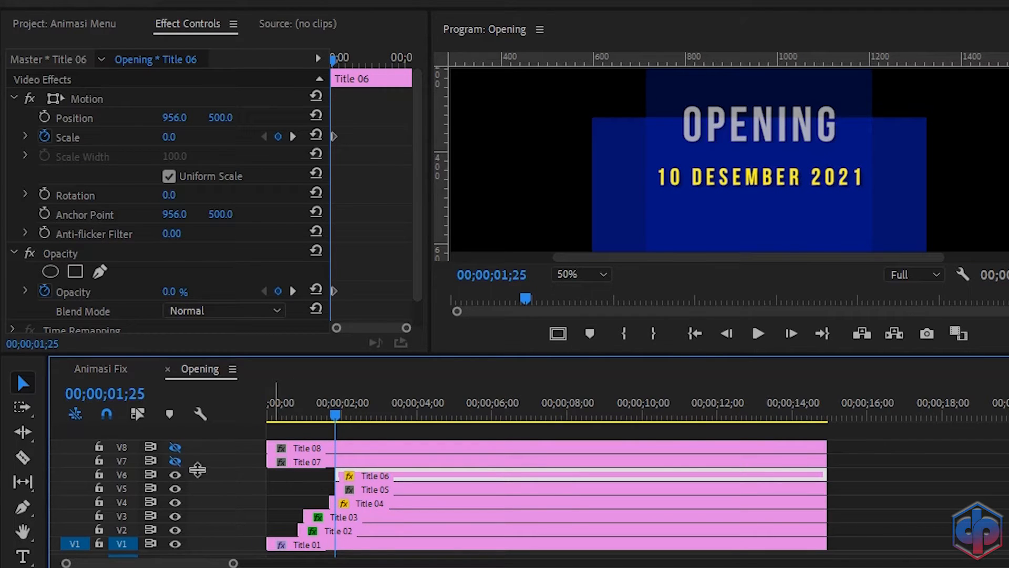
Step: Make track V7 visible and move the Title 07 paragraph clip so that it starts at 00;00;01;25
{"action": "left_click", "coordinate": [174, 458]}
{"action": "left_click", "coordinate": [175, 461]}
{"action": "left_click", "coordinate": [846, 246]}
{"action": "scroll", "coordinate": [760, 163], "scroll_direction": "down", "scroll_amount": 3}
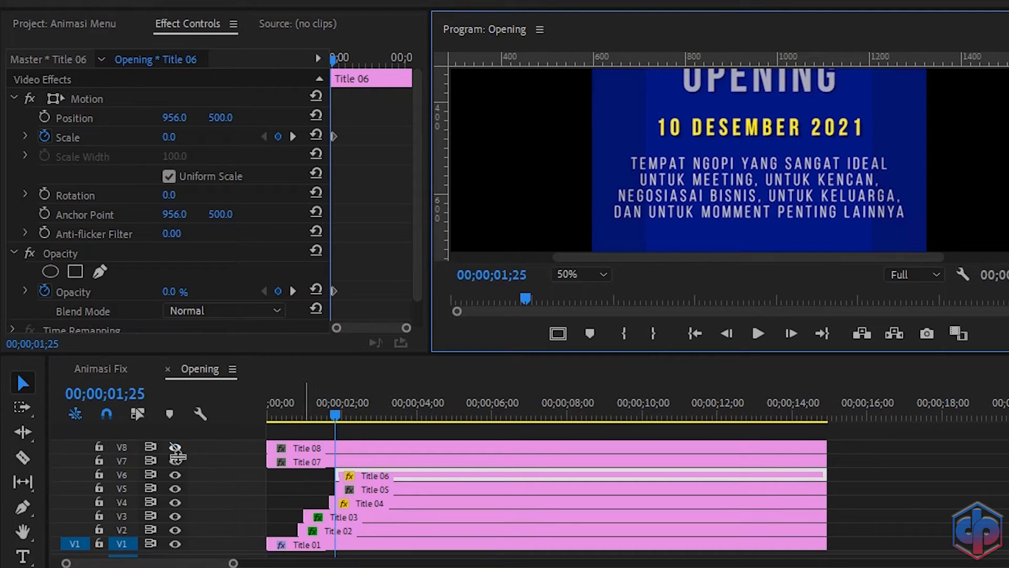
{"action": "left_click_drag", "start_coordinate": [268, 462], "coordinate": [343, 464]}
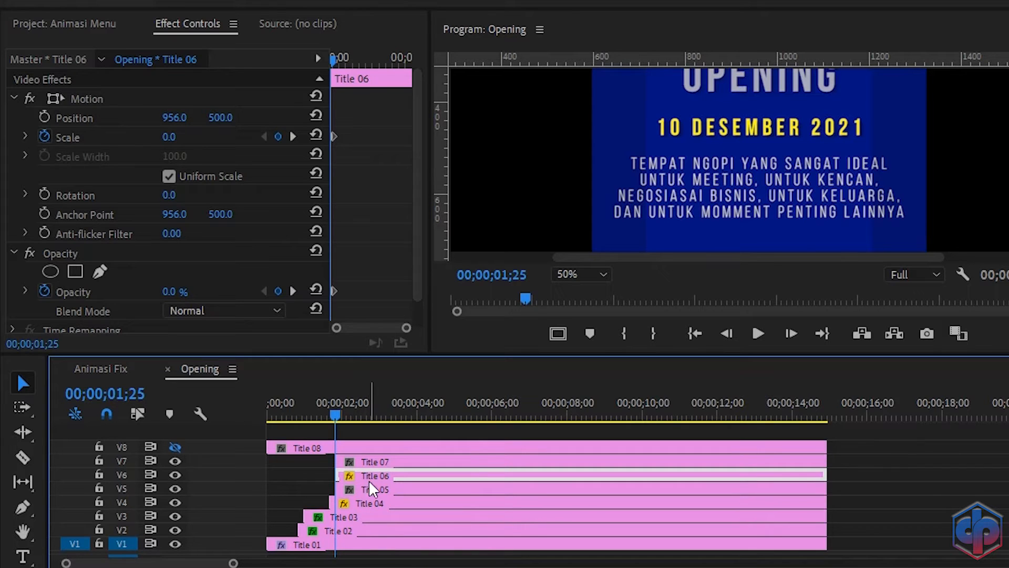
Step: Apply the Crop effect to the Title 05 and Title 07 clips
{"action": "left_click", "coordinate": [368, 487]}
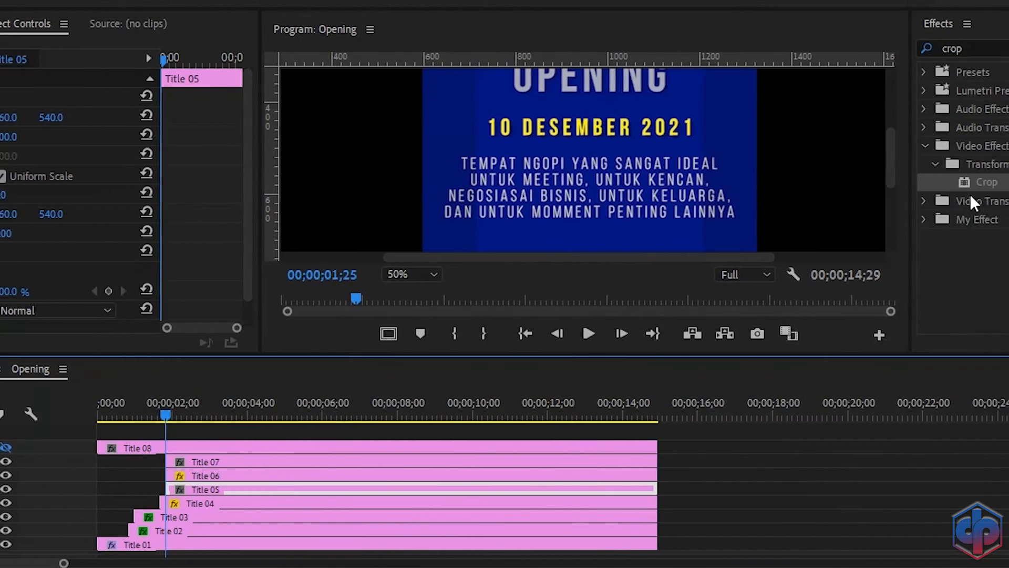
{"action": "left_click_drag", "start_coordinate": [927, 182], "coordinate": [158, 497]}
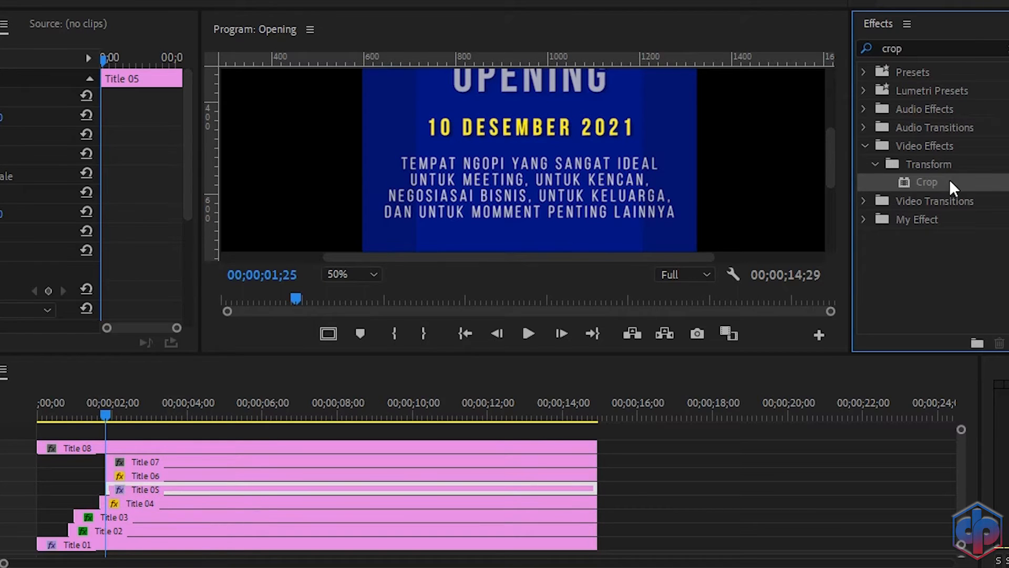
{"action": "left_click_drag", "start_coordinate": [930, 184], "coordinate": [190, 466]}
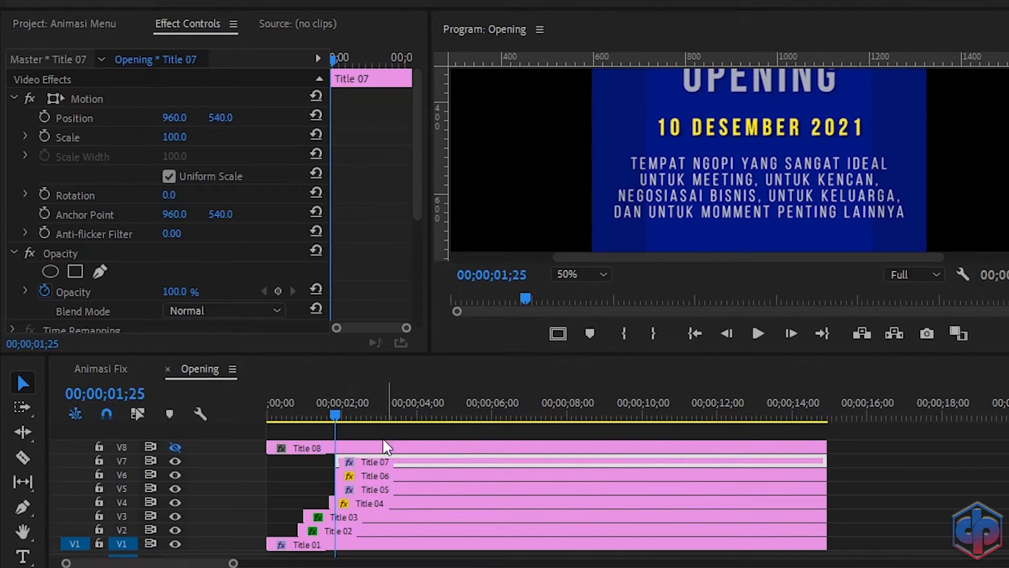
Step: Place a horizontal guide in the preview between the yellow date text and the paragraph below it
{"action": "left_click_drag", "start_coordinate": [333, 412], "coordinate": [358, 408]}
{"action": "left_click", "coordinate": [677, 61]}
{"action": "left_click_drag", "start_coordinate": [678, 61], "coordinate": [704, 144]}
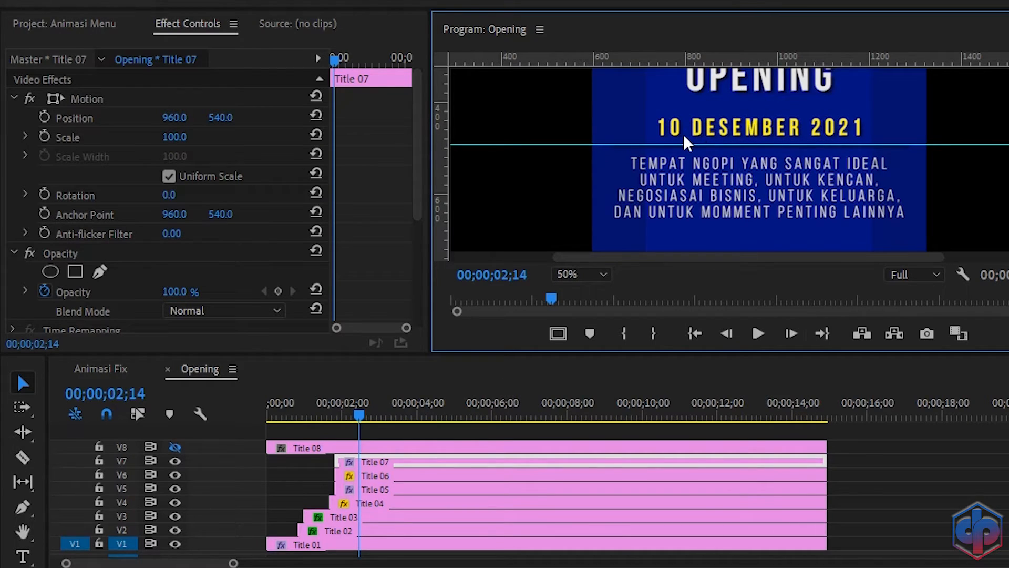
Step: Add a Position keyframe to Title 05 at 00;00;02;10, 15 frames after the clip's start
{"action": "left_click", "coordinate": [351, 489]}
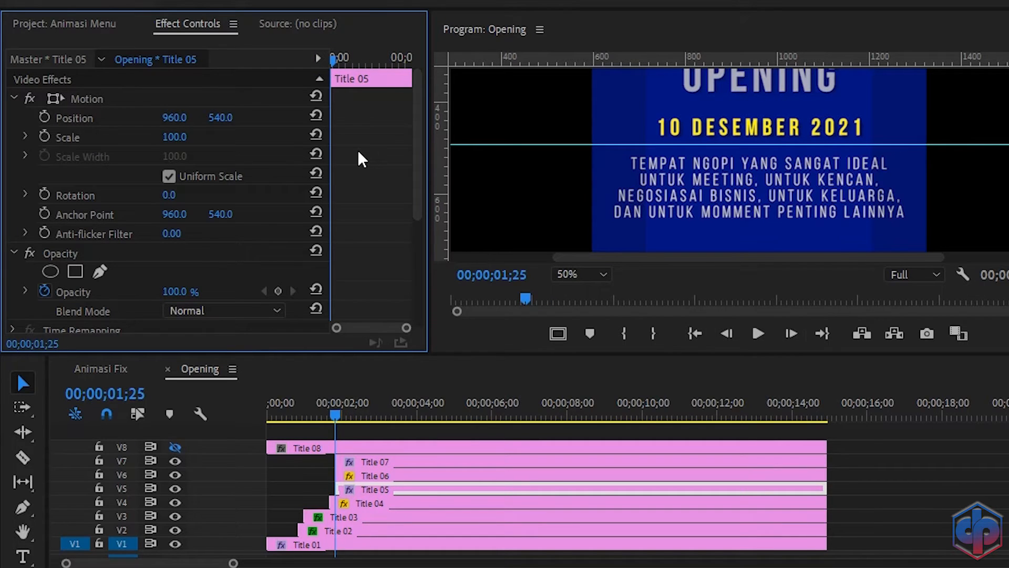
{"action": "key", "text": "Right"}
{"action": "key", "text": "Right"}
{"action": "key", "text": "Right"}
{"action": "key", "text": "Right"}
{"action": "key", "text": "Right"}
{"action": "key", "text": "Right"}
{"action": "key", "text": "Right"}
{"action": "key", "text": "Right"}
{"action": "key", "text": "Right"}
{"action": "key", "text": "Right"}
{"action": "key", "text": "Right"}
{"action": "key", "text": "Right"}
{"action": "key", "text": "Right"}
{"action": "key", "text": "Right"}
{"action": "key", "text": "Right"}
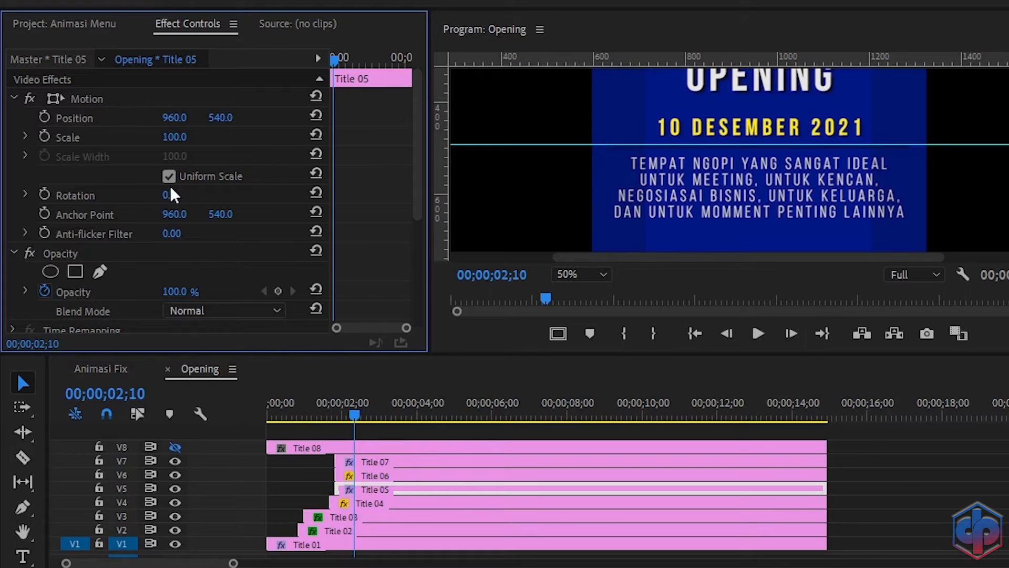
{"action": "left_click", "coordinate": [44, 117]}
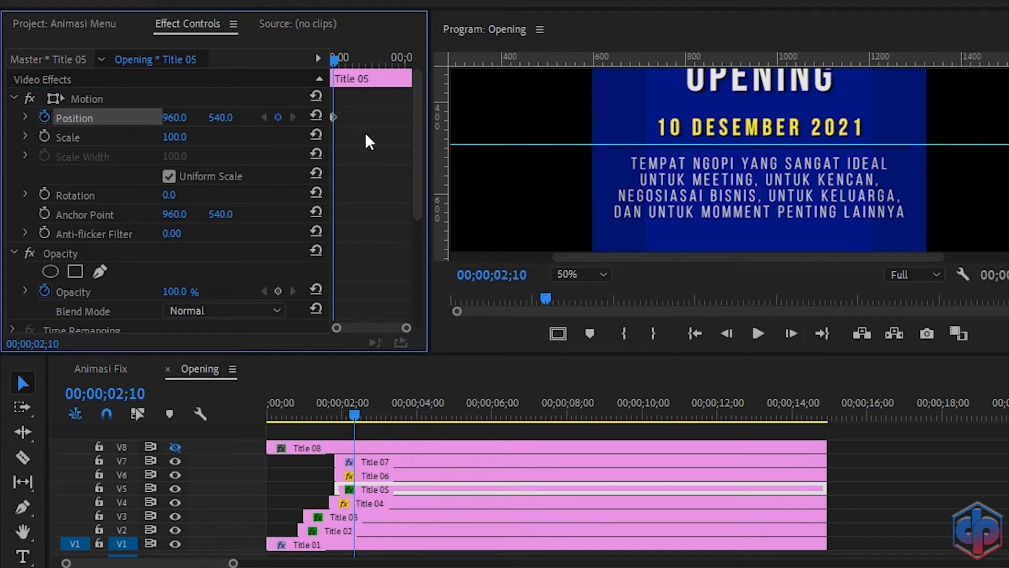
Step: Crop Title 05's bottom edge up to the guide at 55.2% and add a Bottom keyframe at 00;00;02;10
{"action": "scroll", "coordinate": [365, 132], "scroll_direction": "down", "scroll_amount": 5}
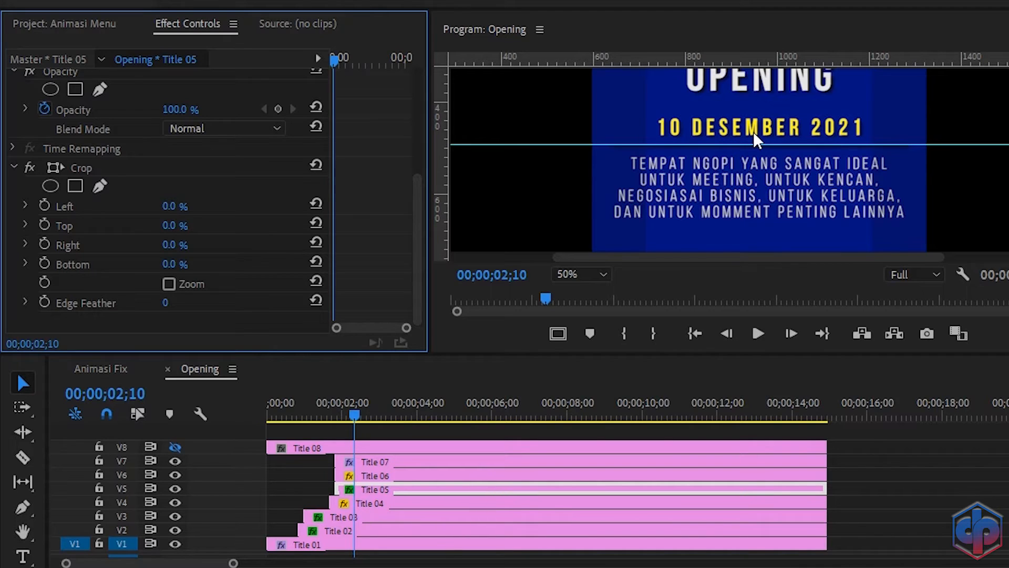
{"action": "left_click", "coordinate": [168, 264]}
{"action": "type", "text": "54"}
{"action": "key", "text": "Return"}
{"action": "left_click", "coordinate": [81, 167]}
{"action": "left_click_drag", "start_coordinate": [753, 155], "coordinate": [742, 139]}
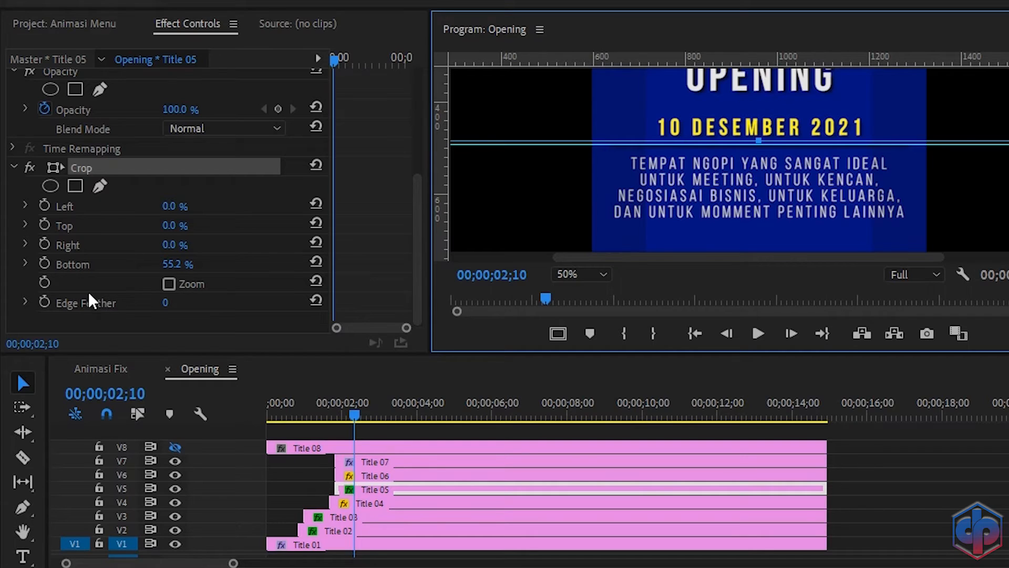
{"action": "left_click", "coordinate": [45, 264]}
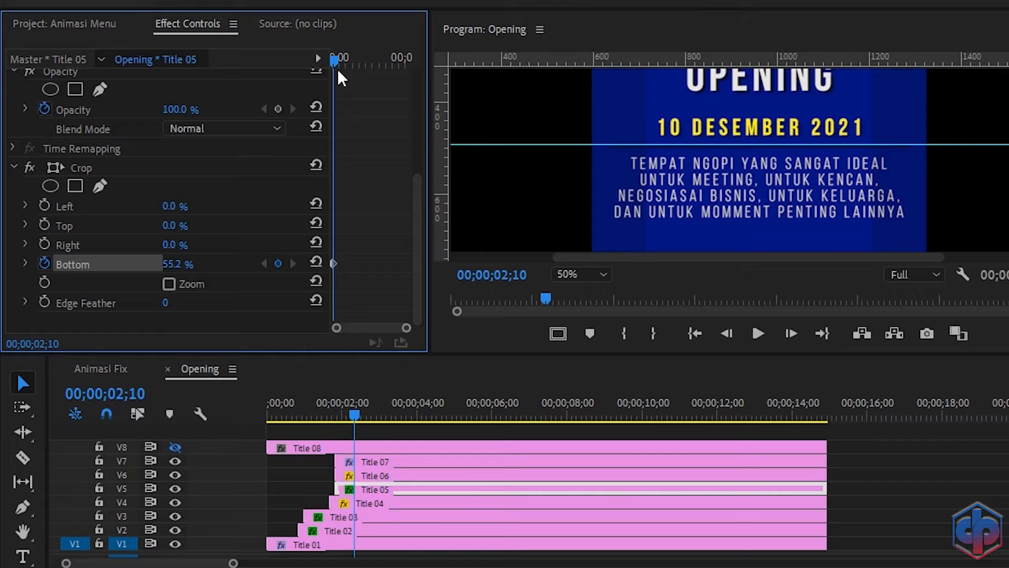
Step: Set Title 05's vertical position to 607 at the clip's start, 00;00;01;25, to place the date below the guide
{"action": "left_click_drag", "start_coordinate": [328, 61], "coordinate": [304, 66]}
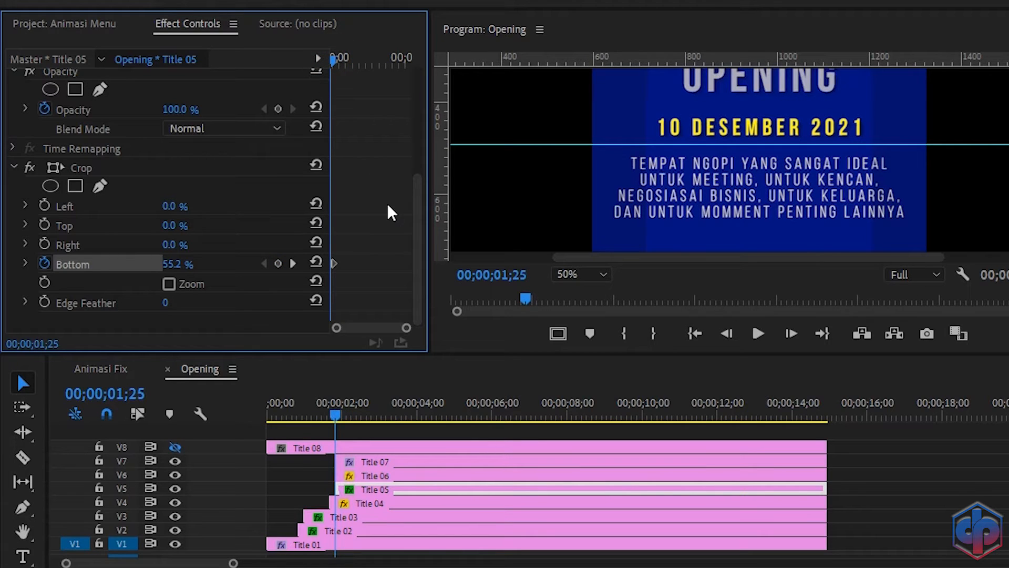
{"action": "scroll", "coordinate": [384, 215], "scroll_direction": "up", "scroll_amount": 5}
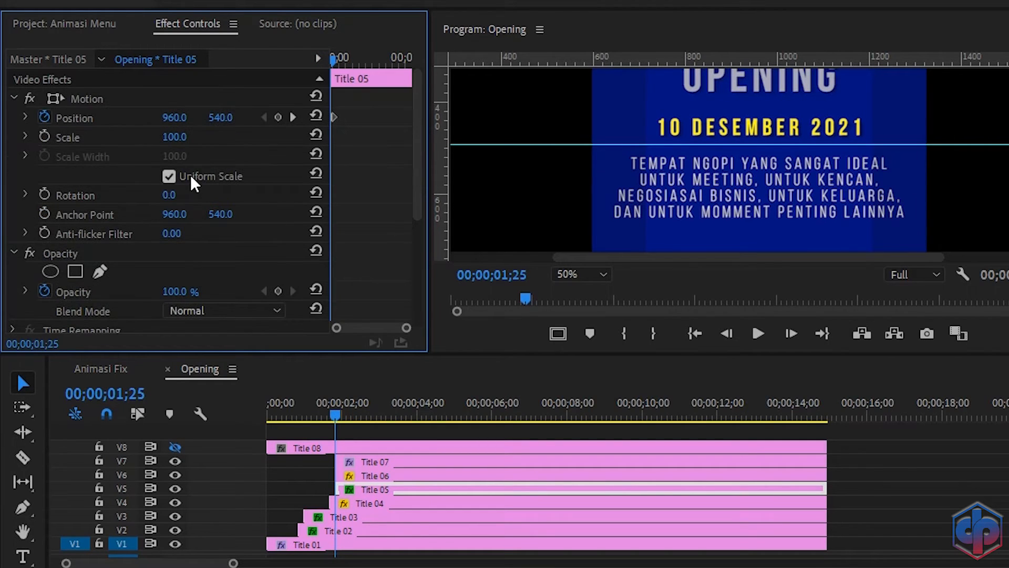
{"action": "left_click", "coordinate": [220, 117]}
{"action": "type", "text": "576"}
{"action": "key", "text": "Return"}
{"action": "mouse_move", "coordinate": [220, 118]}
{"action": "left_mouse_down"}
{"action": "mouse_move", "coordinate": [249, 117]}
{"action": "mouse_move", "coordinate": [237, 118]}
{"action": "left_mouse_up"}
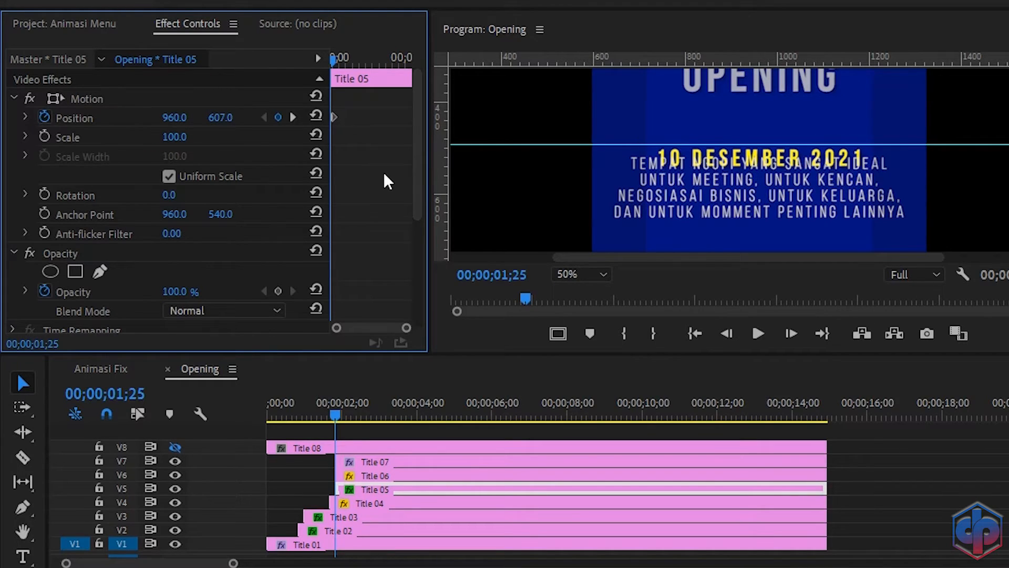
Step: Raise Title 05's bottom crop edge to the guide at 61.0% so the date is hidden at 00;00;01;25
{"action": "scroll", "coordinate": [384, 171], "scroll_direction": "down", "scroll_amount": 6}
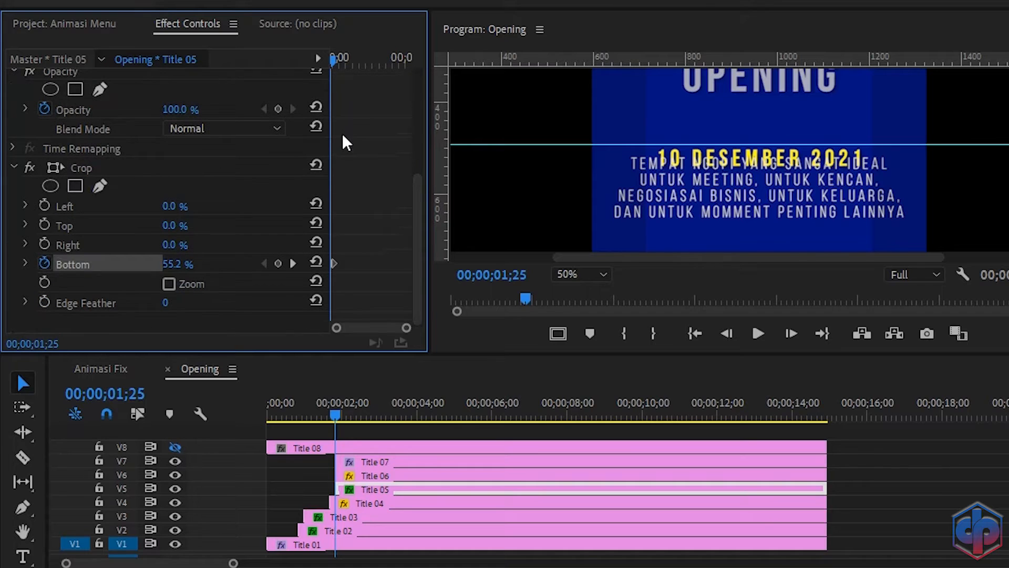
{"action": "left_click", "coordinate": [76, 166]}
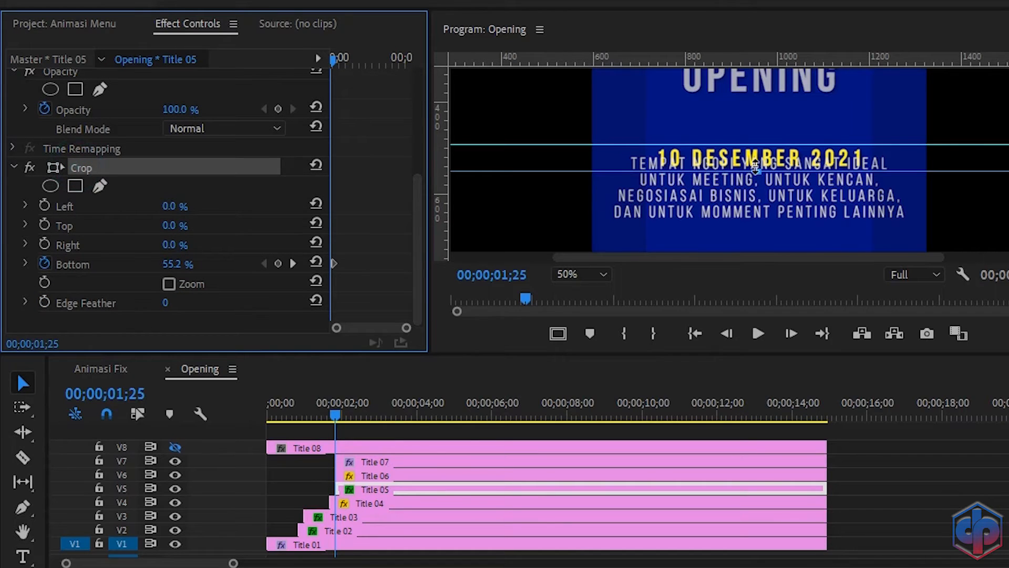
{"action": "left_click_drag", "start_coordinate": [760, 167], "coordinate": [735, 142]}
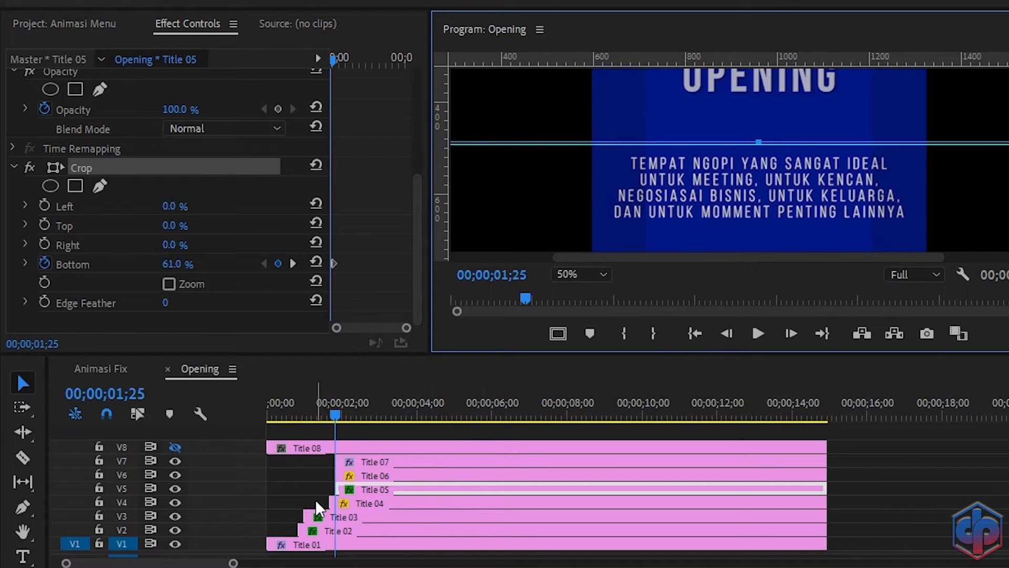
Step: Add a Position keyframe to Title 07 at 00;00;02;10, 15 frames after the clip's start
{"action": "left_click", "coordinate": [379, 461]}
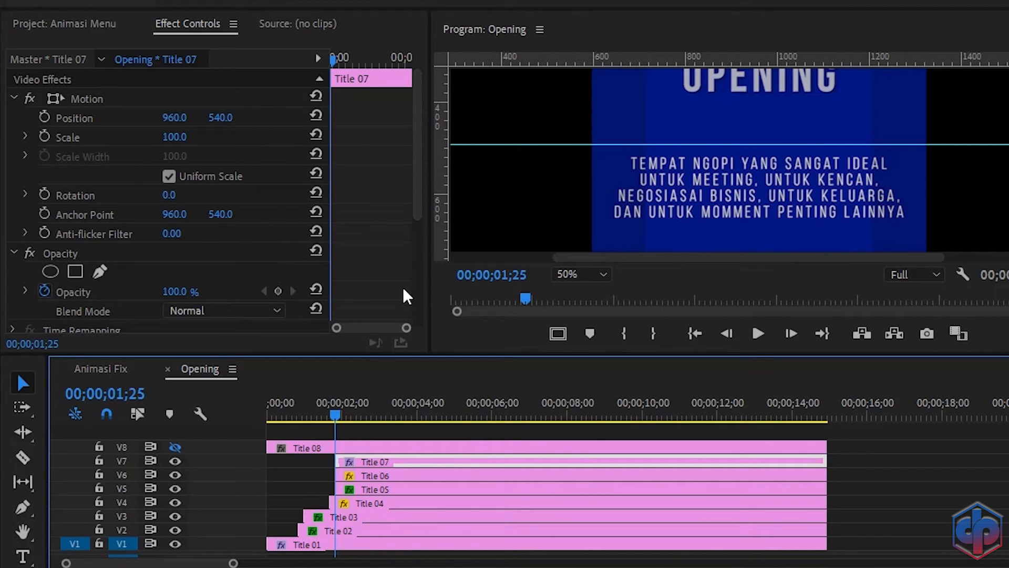
{"action": "key", "text": "shift+Right"}
{"action": "key", "text": "shift+Right"}
{"action": "key", "text": "shift+Right"}
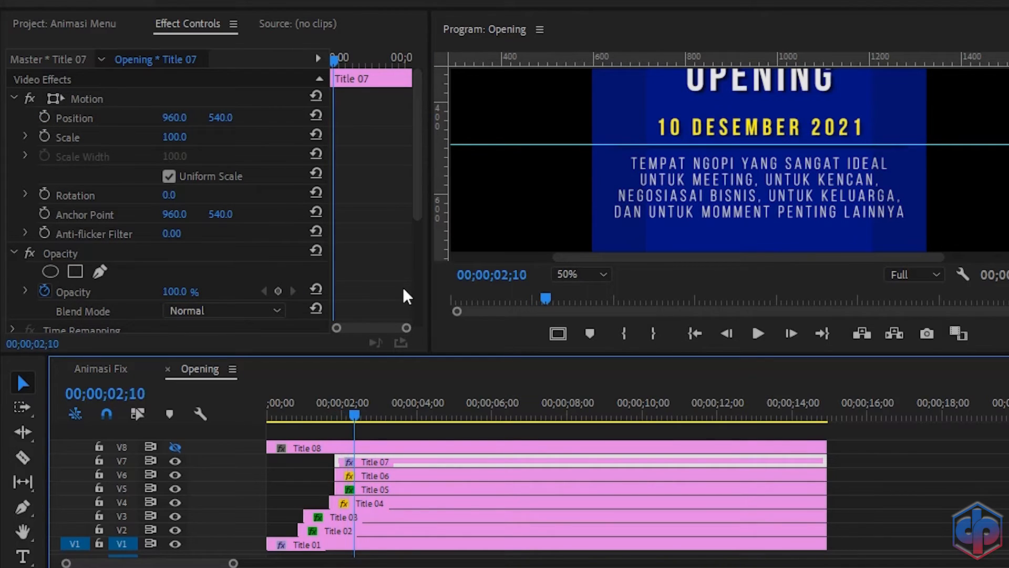
{"action": "left_click", "coordinate": [44, 118]}
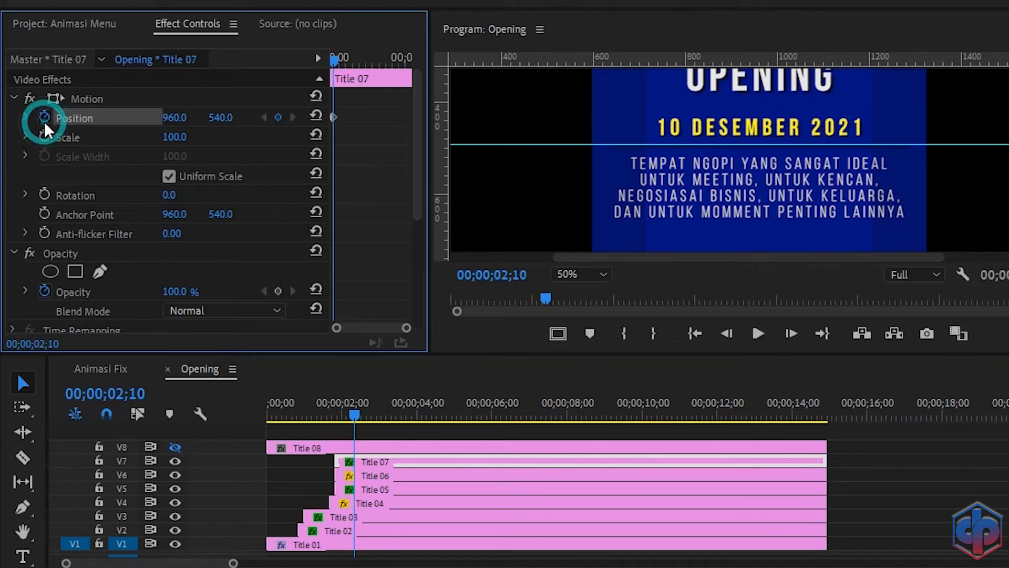
Step: Lower the horizontal guide to just above the description text, crop Title 07's top edge to it at 46.7%, and add a Top keyframe at 00;00;02;10
{"action": "scroll", "coordinate": [379, 167], "scroll_direction": "down", "scroll_amount": 5}
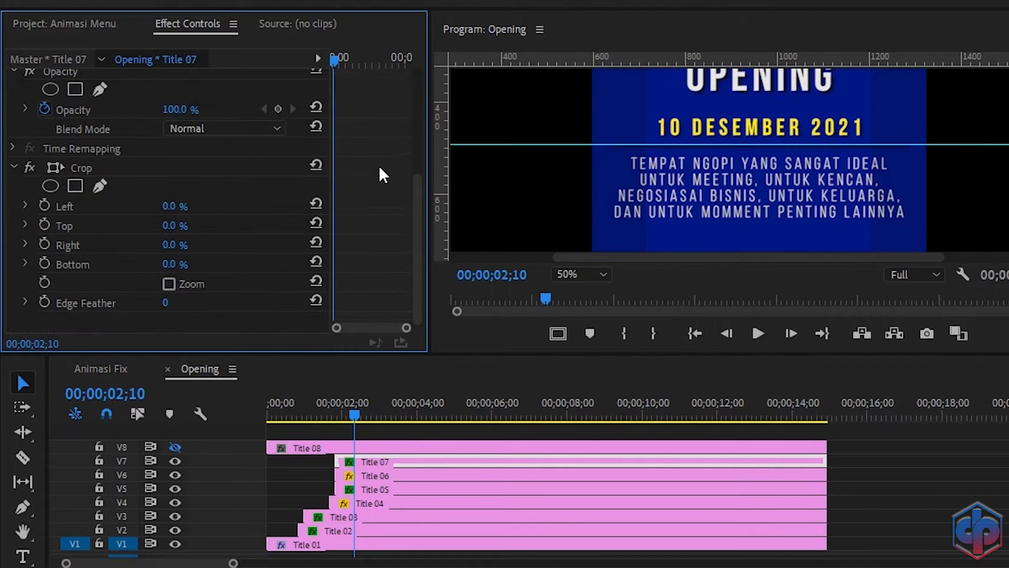
{"action": "left_click", "coordinate": [77, 169]}
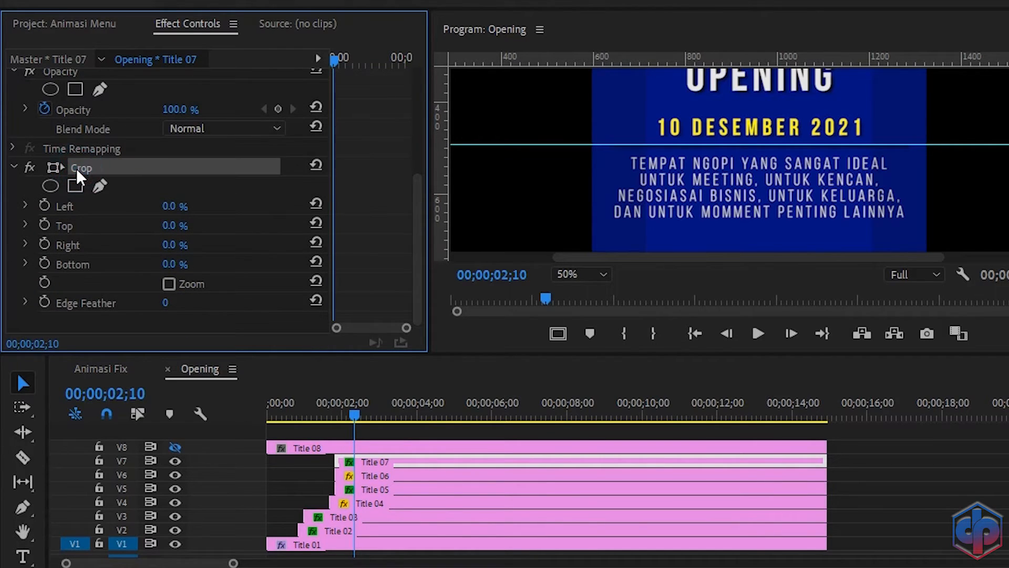
{"action": "left_click", "coordinate": [173, 226]}
{"action": "type", "text": "50"}
{"action": "key", "text": "Return"}
{"action": "left_click_drag", "start_coordinate": [193, 226], "coordinate": [188, 226]}
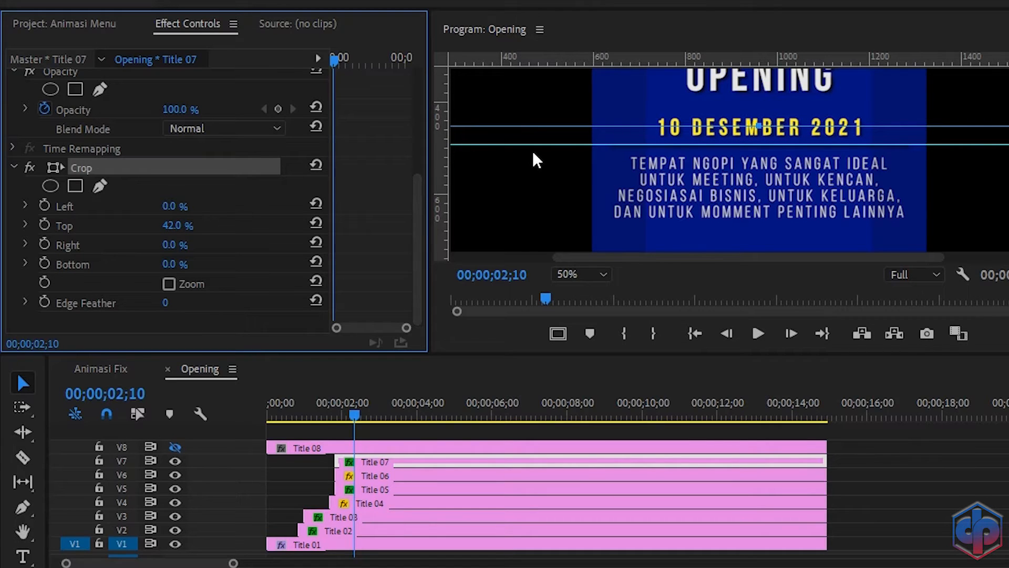
{"action": "left_click_drag", "start_coordinate": [530, 145], "coordinate": [534, 151]}
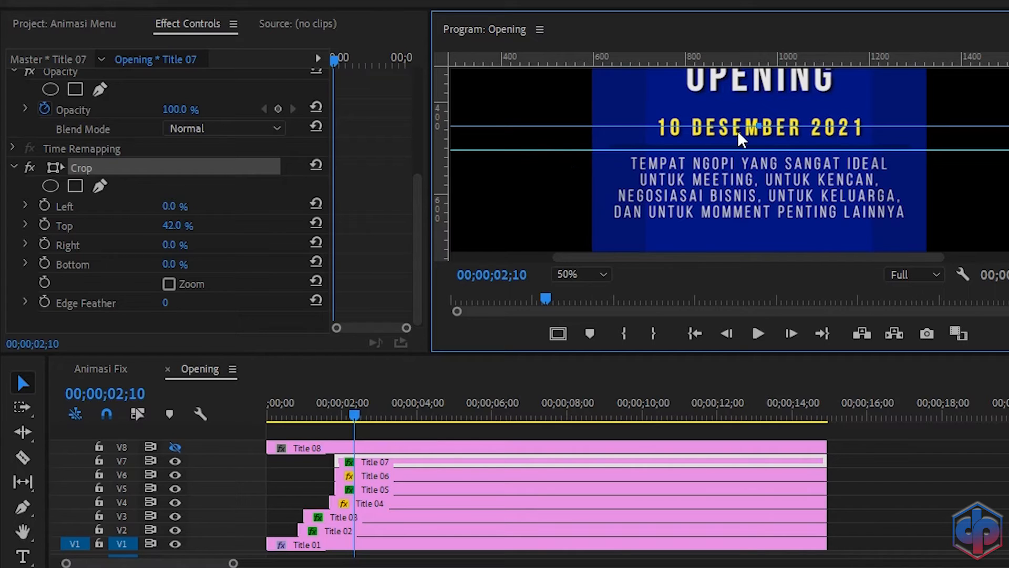
{"action": "left_click_drag", "start_coordinate": [762, 127], "coordinate": [768, 150]}
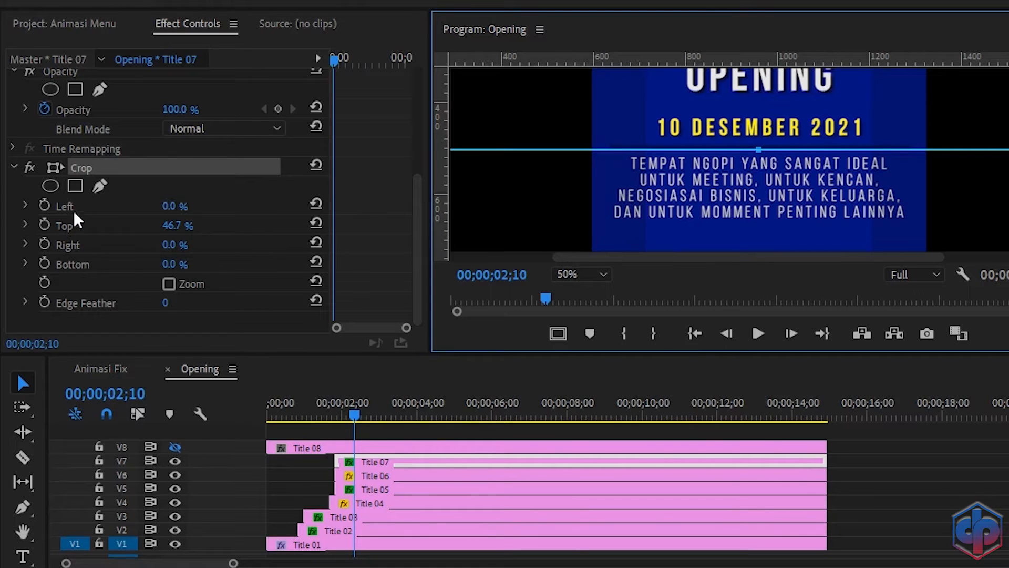
{"action": "left_click", "coordinate": [45, 225]}
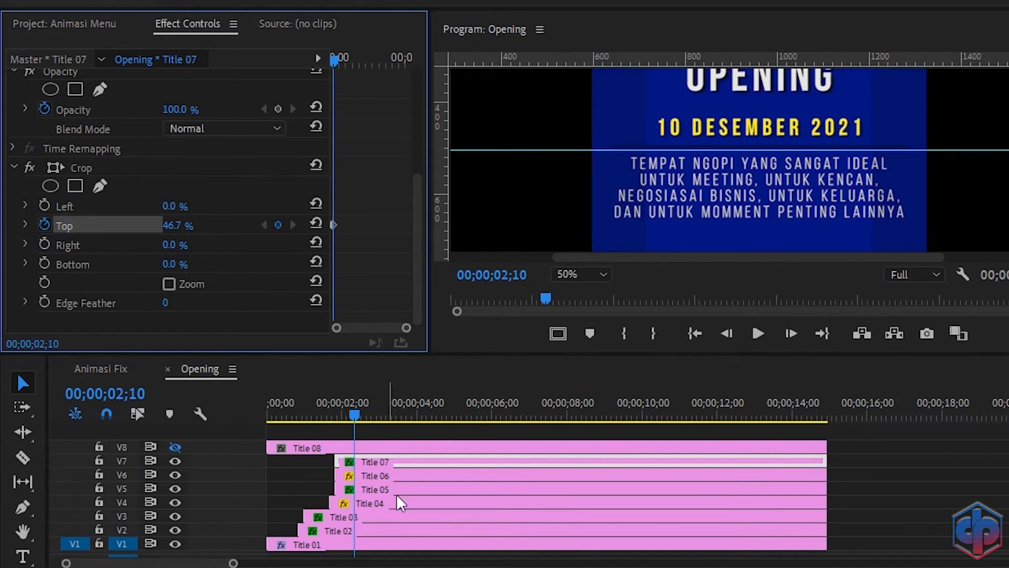
Step: Set Title 07's vertical position to 383 at the clip's start, 00;00;01;25, to place the description above the guide
{"action": "left_click_drag", "start_coordinate": [343, 67], "coordinate": [288, 68]}
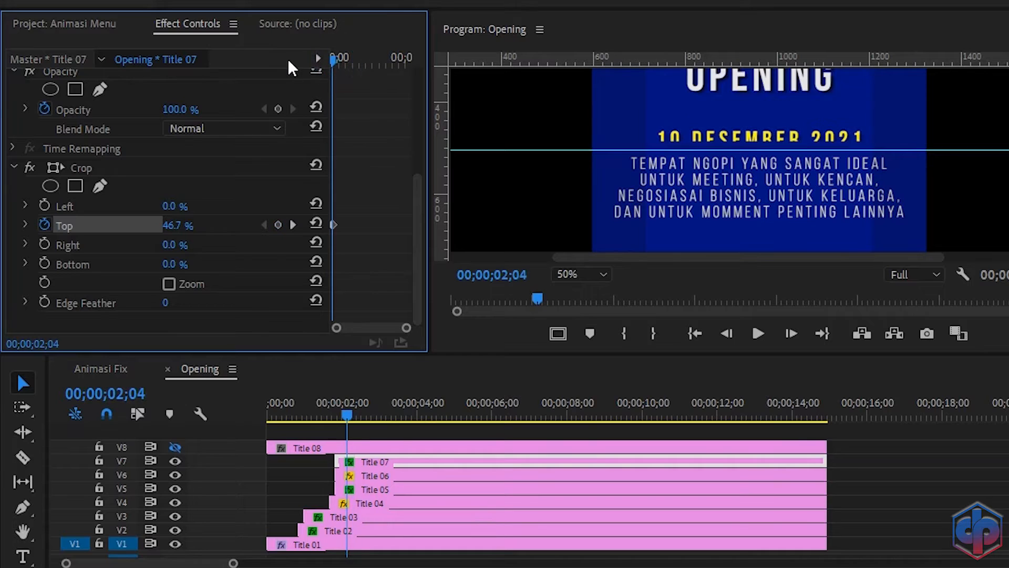
{"action": "scroll", "coordinate": [378, 219], "scroll_direction": "up", "scroll_amount": 5}
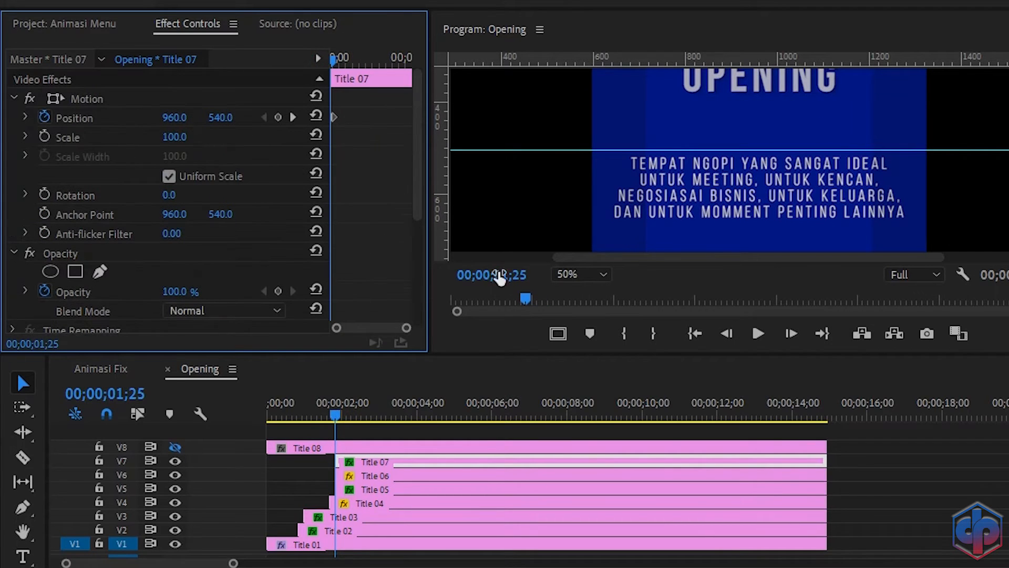
{"action": "left_click_drag", "start_coordinate": [221, 117], "coordinate": [138, 117]}
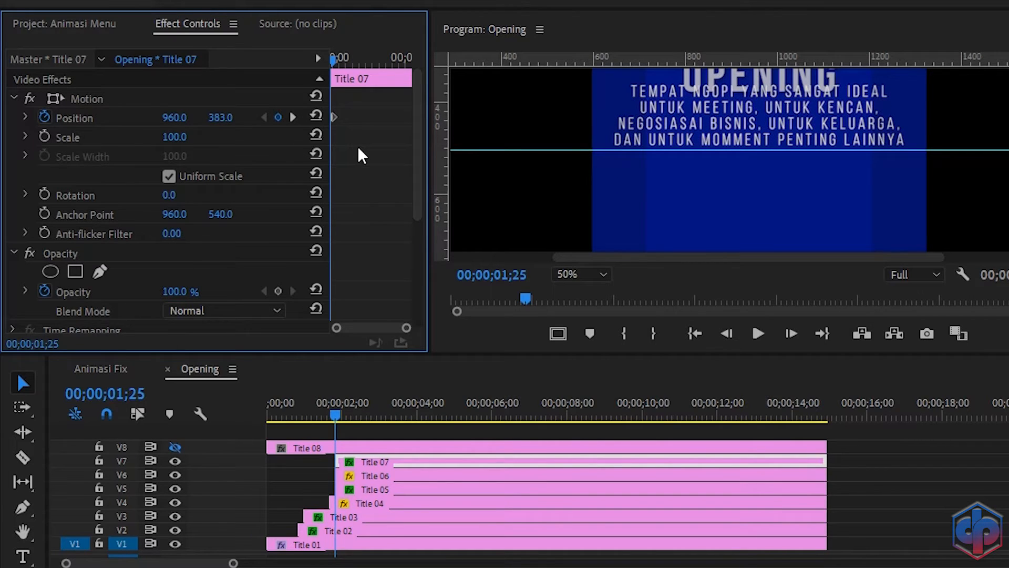
Step: Lower Title 07's top crop edge to the guide at 61.2% so the description is hidden at 00;00;01;25
{"action": "scroll", "coordinate": [361, 155], "scroll_direction": "down", "scroll_amount": 5}
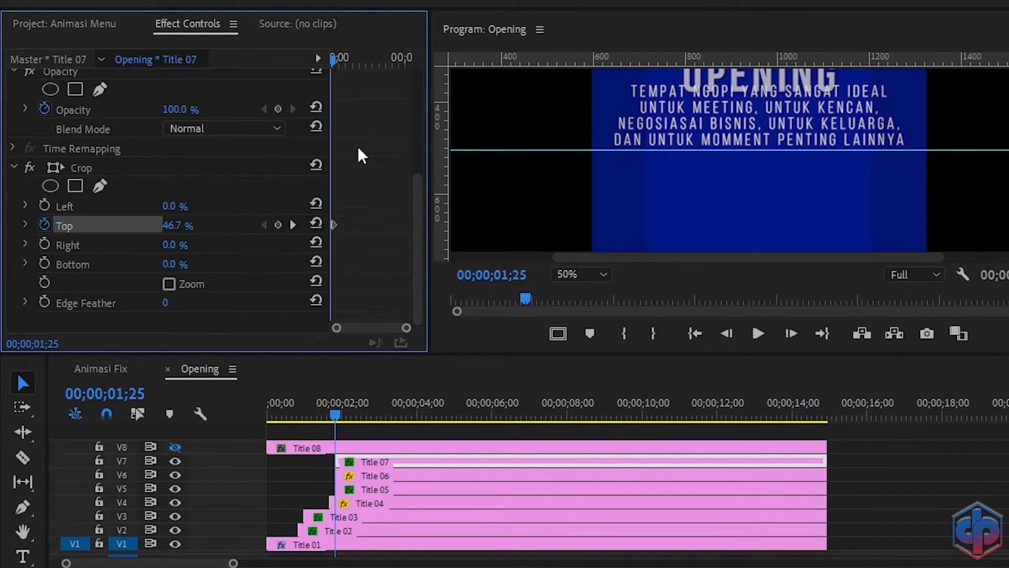
{"action": "left_click", "coordinate": [89, 169]}
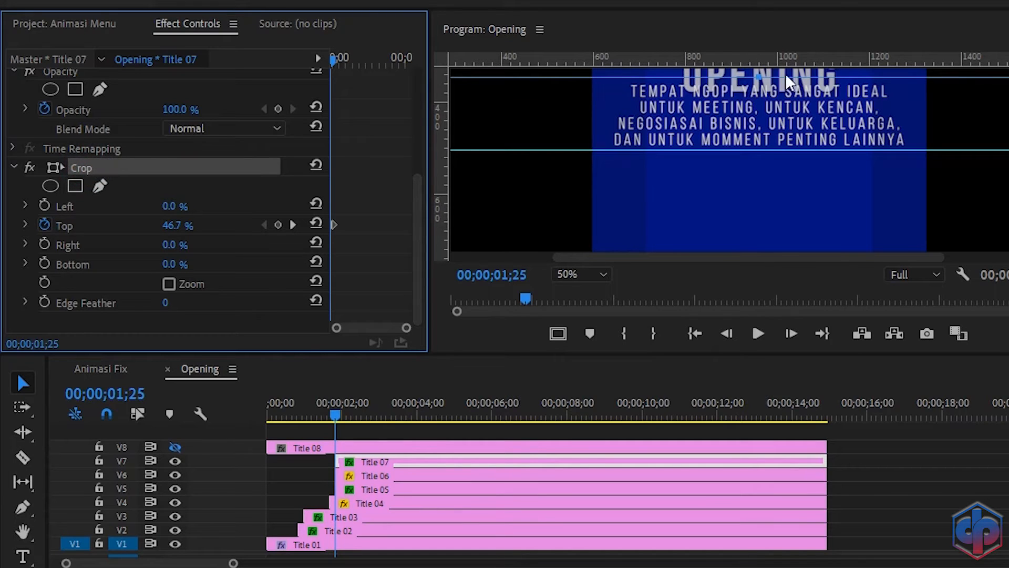
{"action": "left_click_drag", "start_coordinate": [761, 81], "coordinate": [758, 150]}
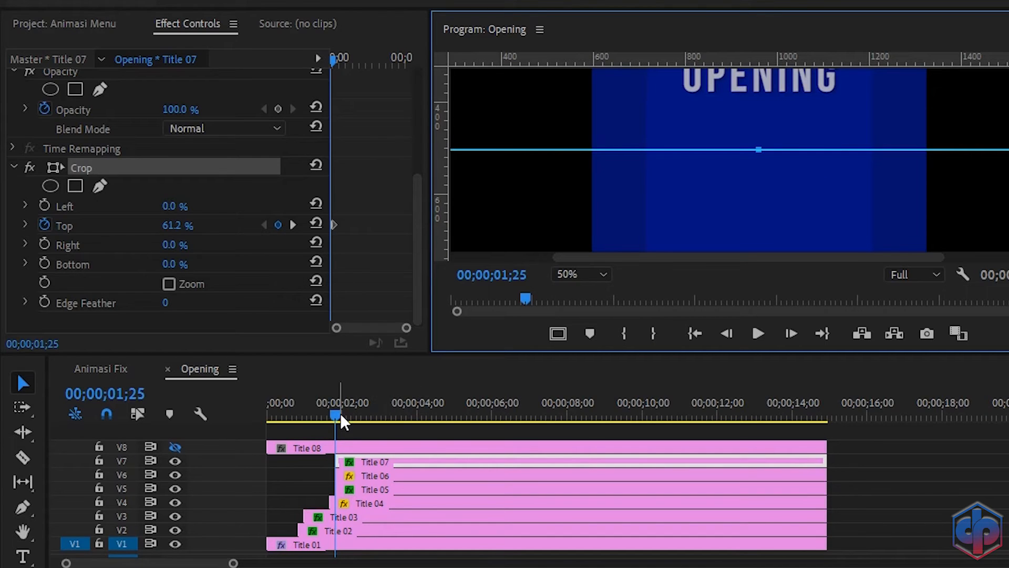
Step: Play the Opening sequence from the beginning to check the text reveal animations
{"action": "left_click_drag", "start_coordinate": [339, 422], "coordinate": [226, 428]}
{"action": "key", "text": "space"}
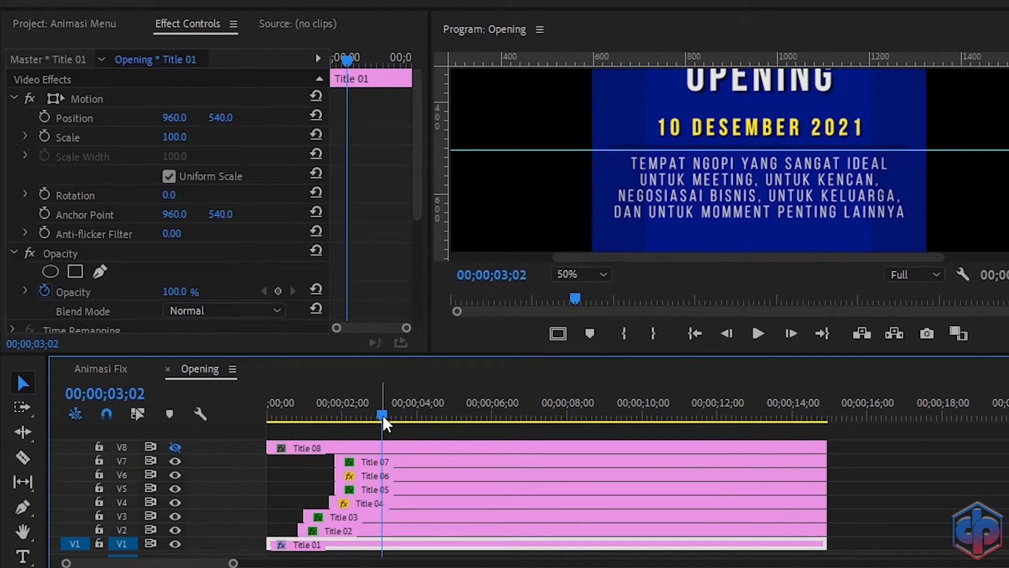
{"action": "left_click_drag", "start_coordinate": [381, 415], "coordinate": [231, 439]}
{"action": "key", "text": "space"}
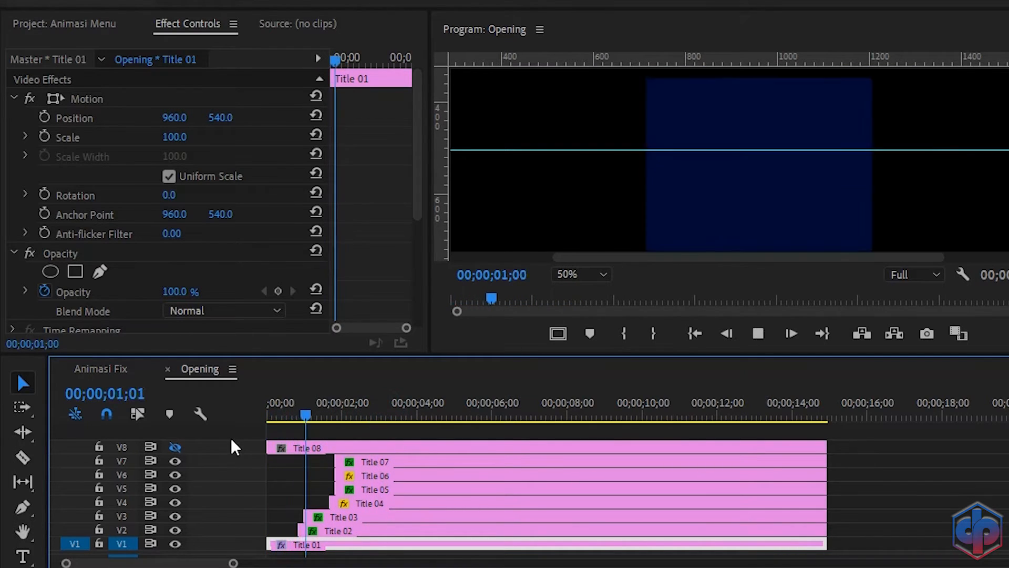
{"action": "key", "text": "space"}
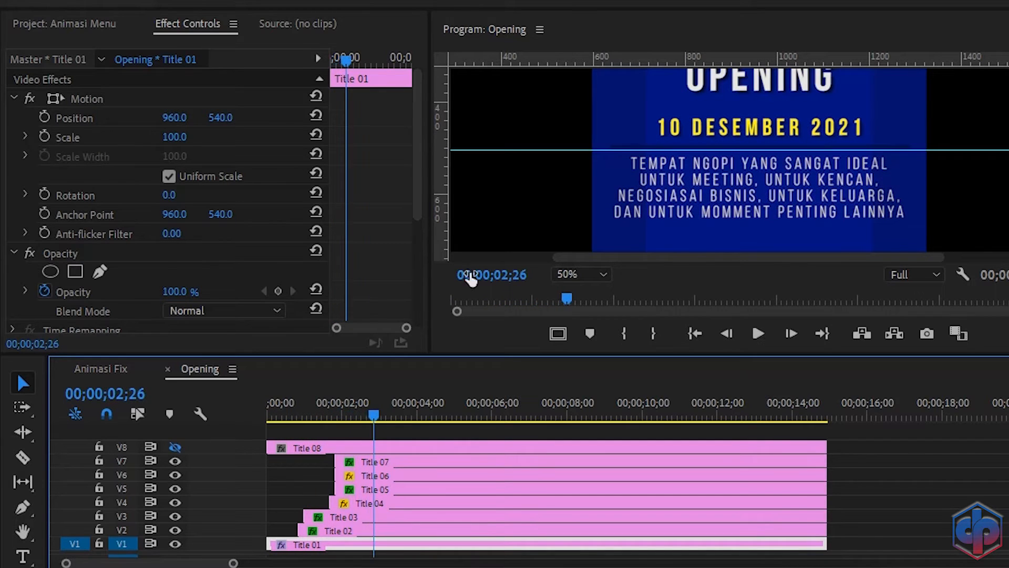
Step: Fit the whole frame in the program preview and turn the visibility of track V8 back on
{"action": "left_click", "coordinate": [578, 274]}
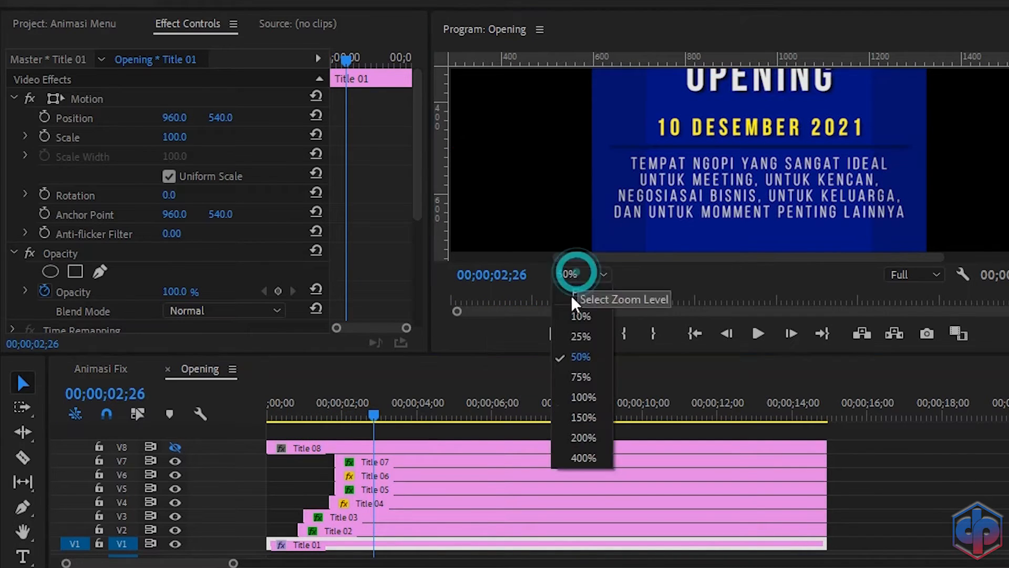
{"action": "left_click", "coordinate": [573, 288]}
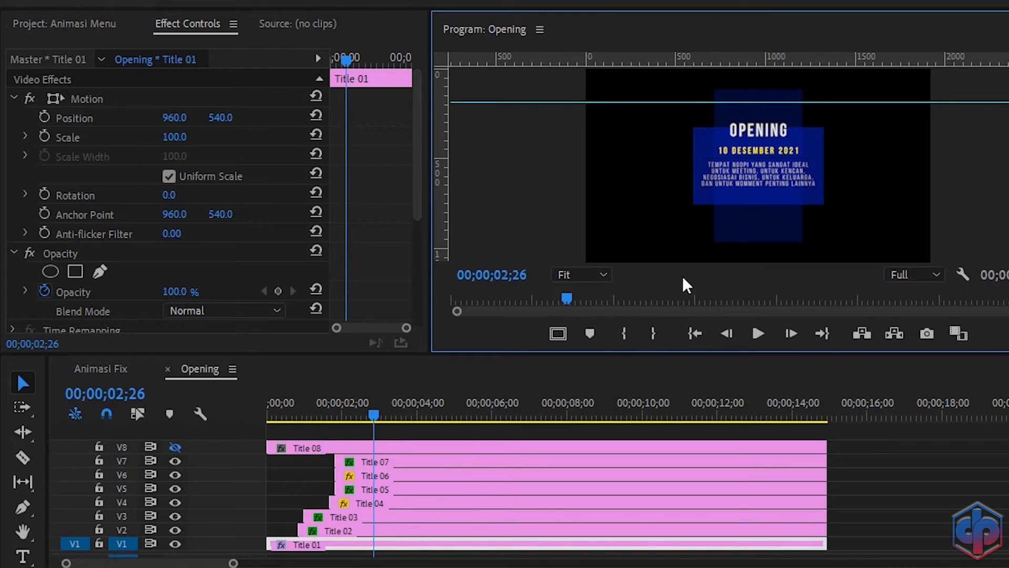
{"action": "left_click", "coordinate": [175, 447]}
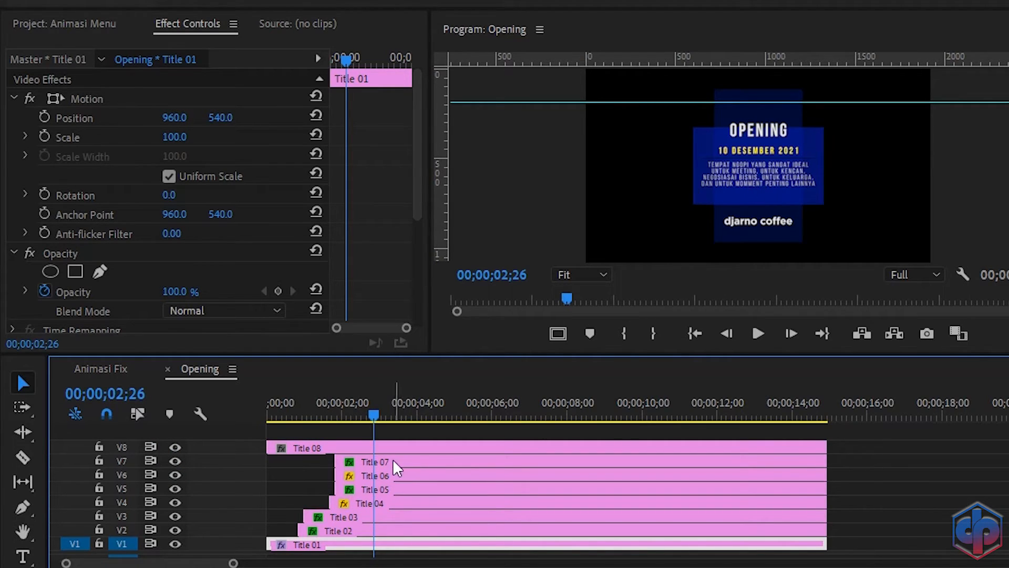
Step: Trim the start of Title 08 to Title 07's final Position keyframe at 00;00;02;10
{"action": "left_click", "coordinate": [376, 464]}
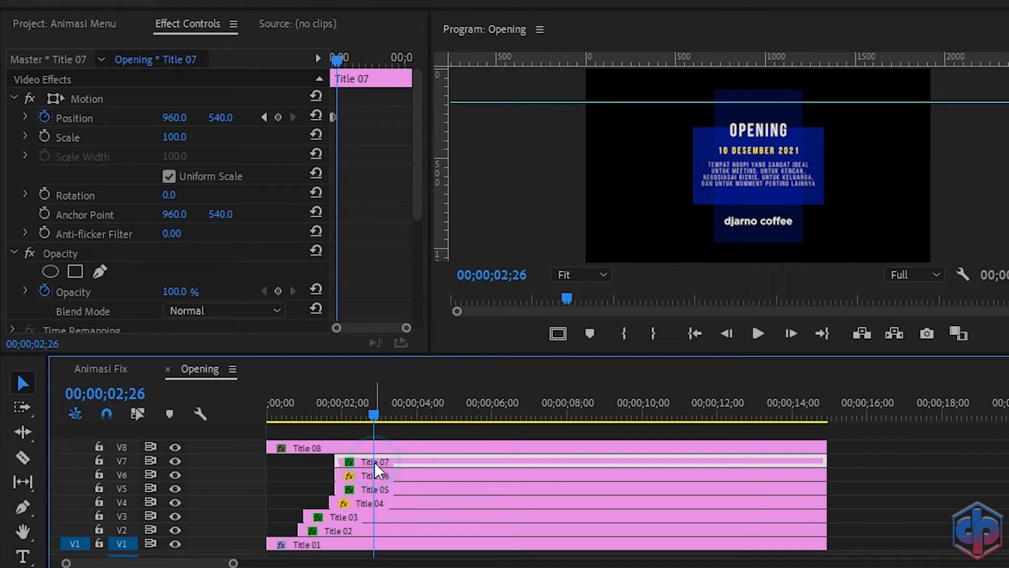
{"action": "left_click", "coordinate": [265, 119]}
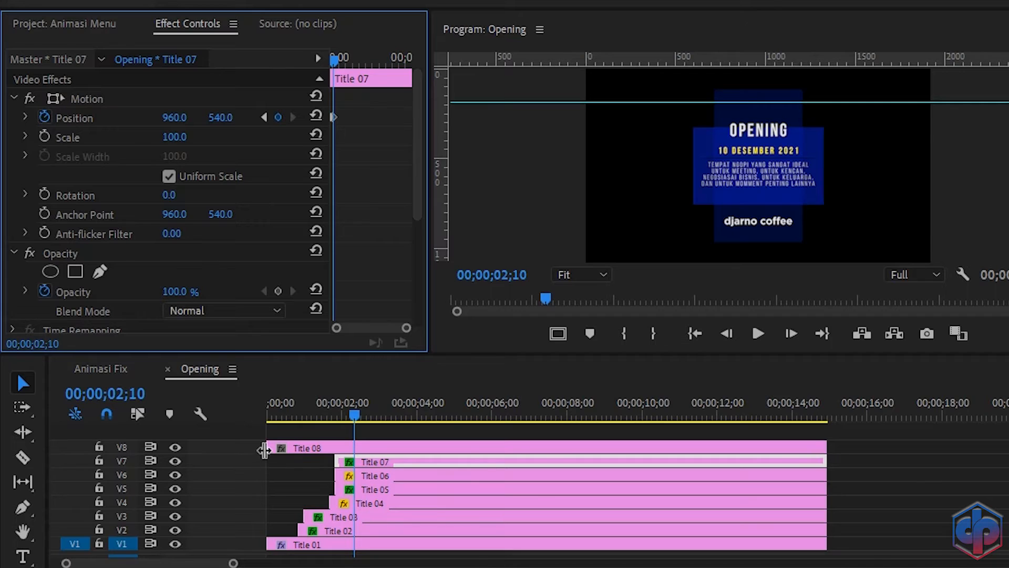
{"action": "left_click_drag", "start_coordinate": [271, 448], "coordinate": [358, 451]}
{"action": "left_click", "coordinate": [378, 448]}
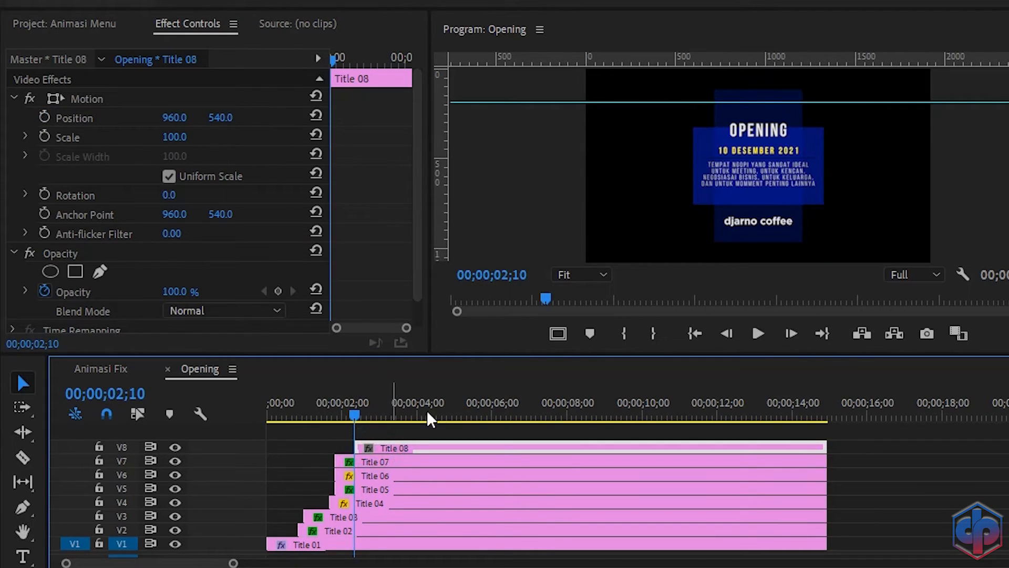
Step: Move Title 08's anchor point to the centre of the "djarno coffee" text at 960, 852, aligning it with a vertical guide
{"action": "left_click", "coordinate": [578, 274]}
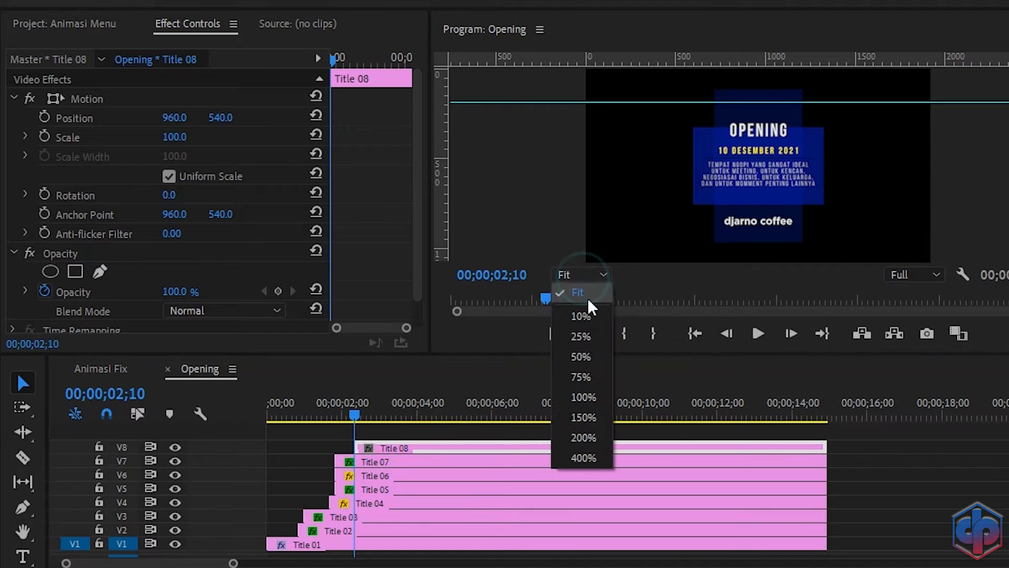
{"action": "left_click", "coordinate": [585, 362]}
{"action": "scroll", "coordinate": [684, 163], "scroll_direction": "down", "scroll_amount": 5}
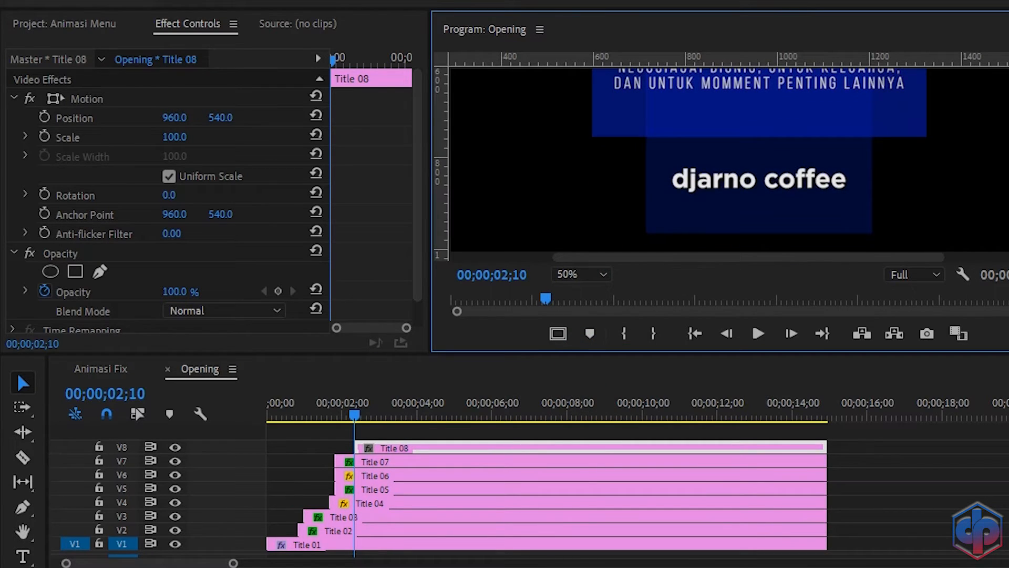
{"action": "left_click", "coordinate": [79, 216]}
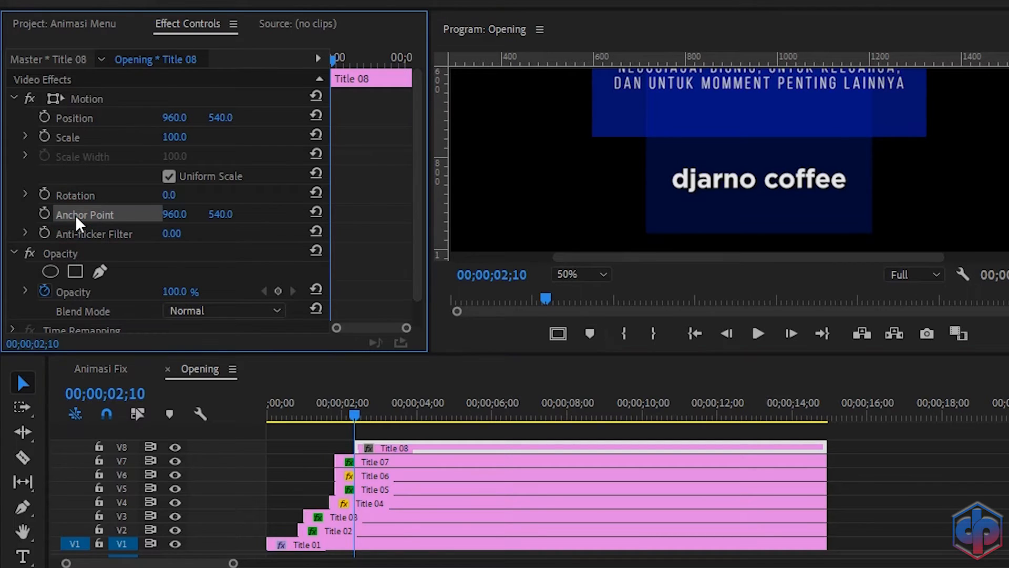
{"action": "scroll", "coordinate": [758, 78], "scroll_direction": "up", "scroll_amount": 4}
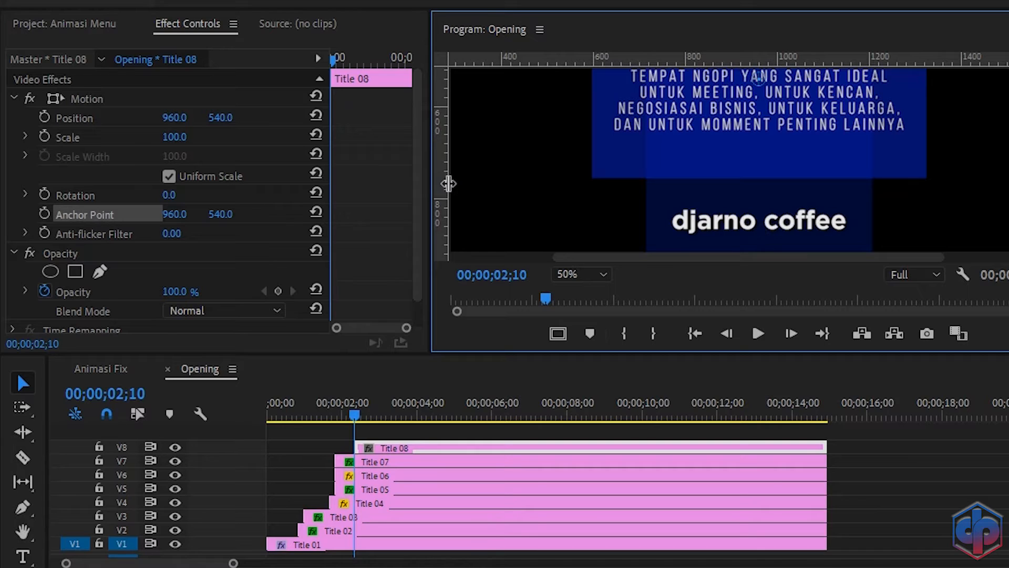
{"action": "left_click_drag", "start_coordinate": [449, 180], "coordinate": [760, 244]}
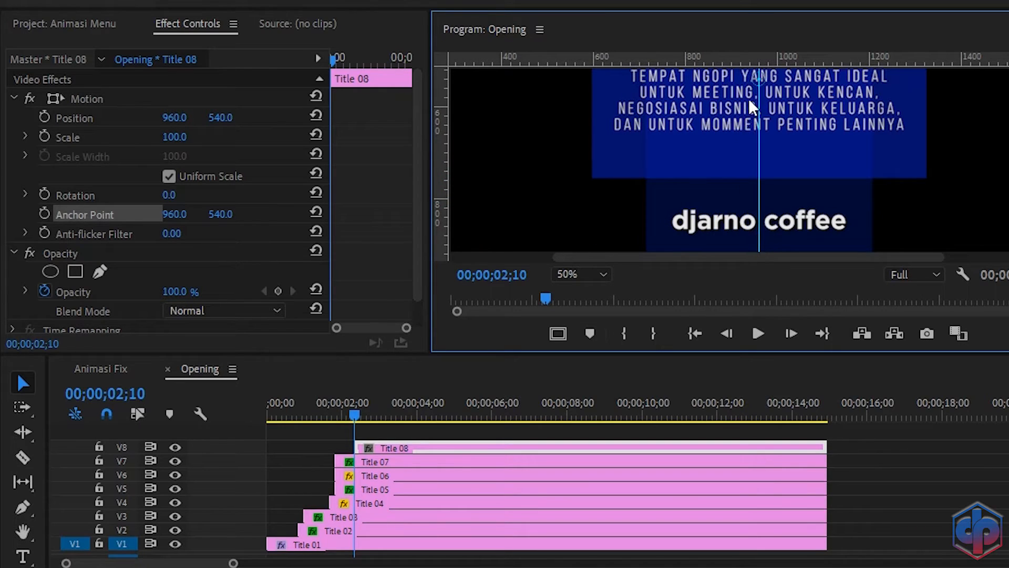
{"action": "left_click_drag", "start_coordinate": [759, 97], "coordinate": [760, 228]}
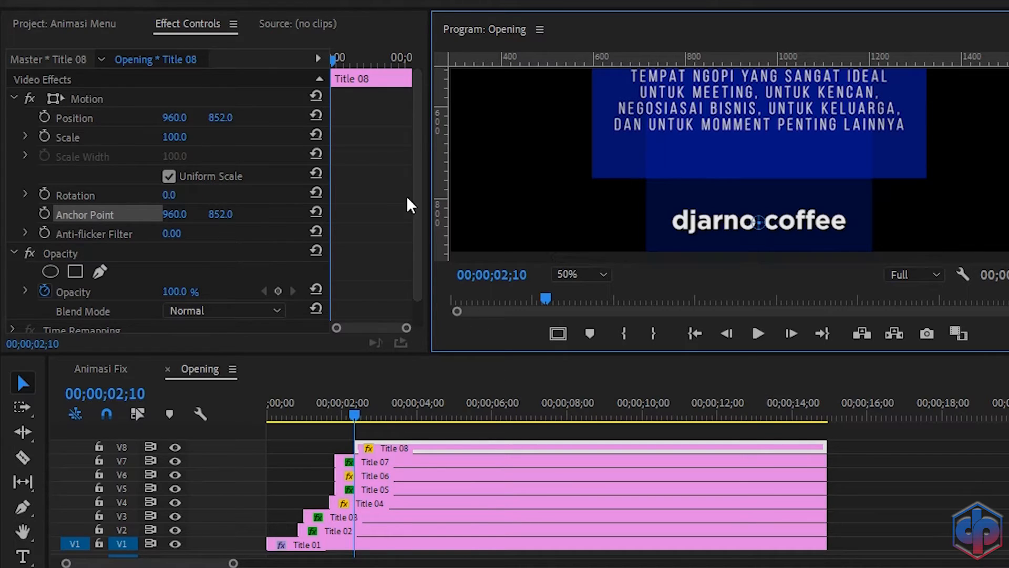
Step: Add Scale and Opacity keyframes at Title 08's start, 00;00;02;10, with Scale at 110 and Opacity at 0%
{"action": "left_click", "coordinate": [45, 137]}
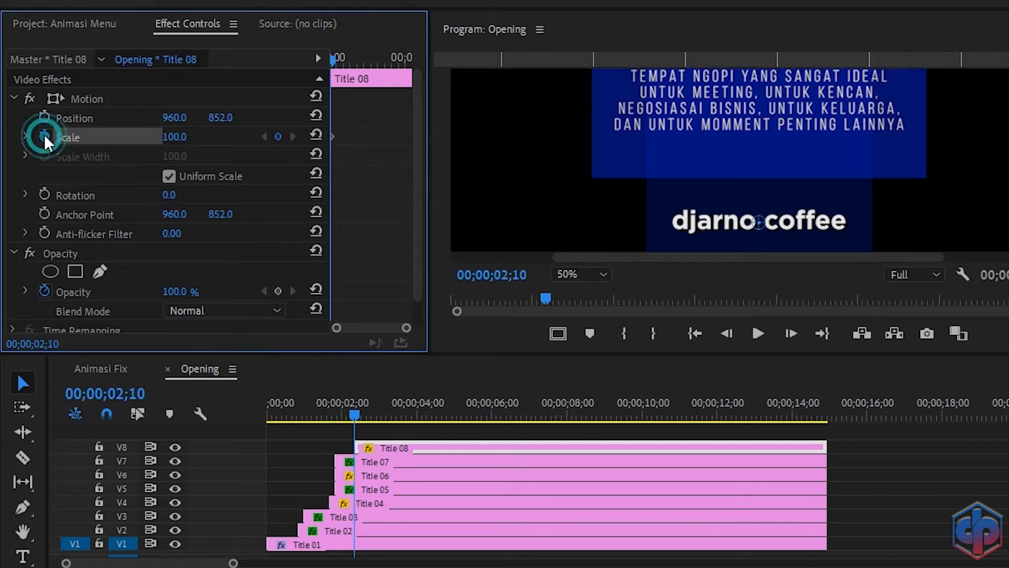
{"action": "left_click", "coordinate": [278, 291]}
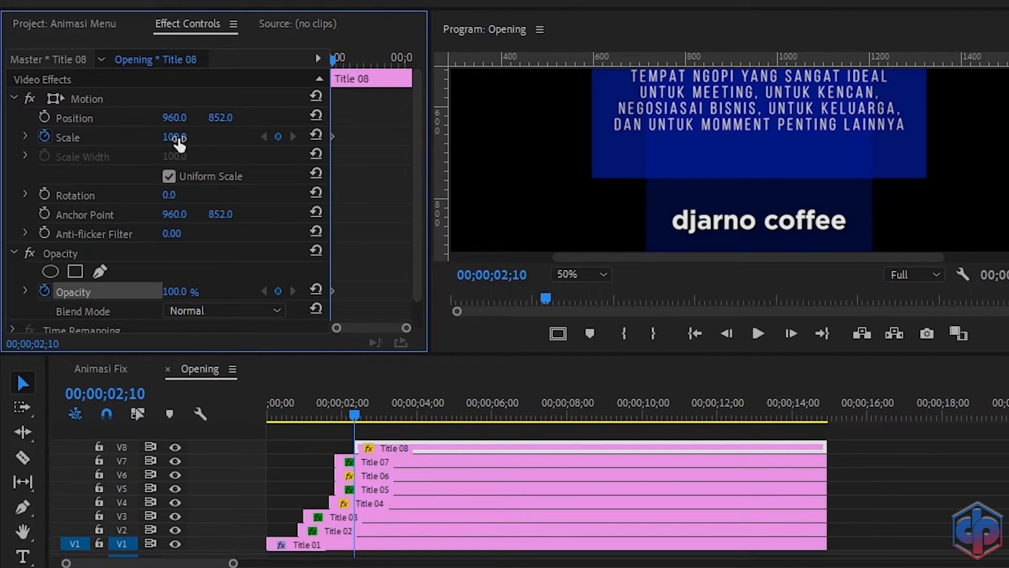
{"action": "left_click", "coordinate": [182, 137]}
{"action": "type", "text": "110"}
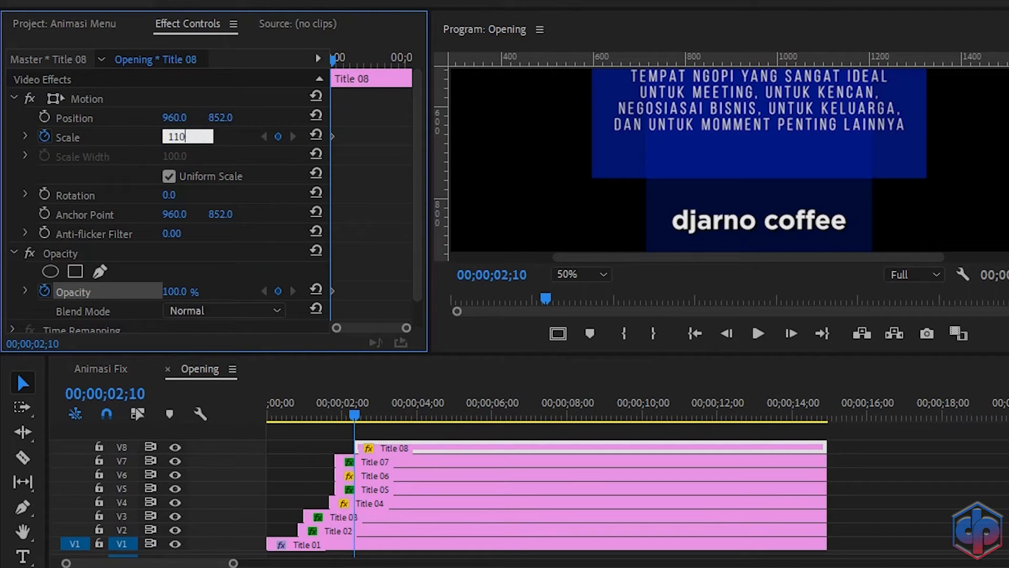
{"action": "key", "text": "Return"}
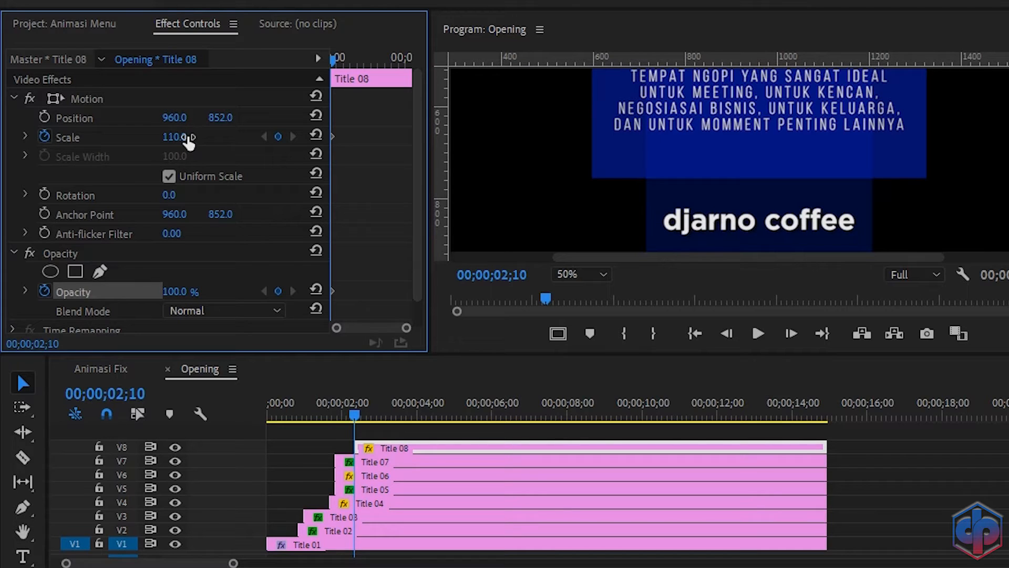
{"action": "left_click_drag", "start_coordinate": [181, 295], "coordinate": [127, 295]}
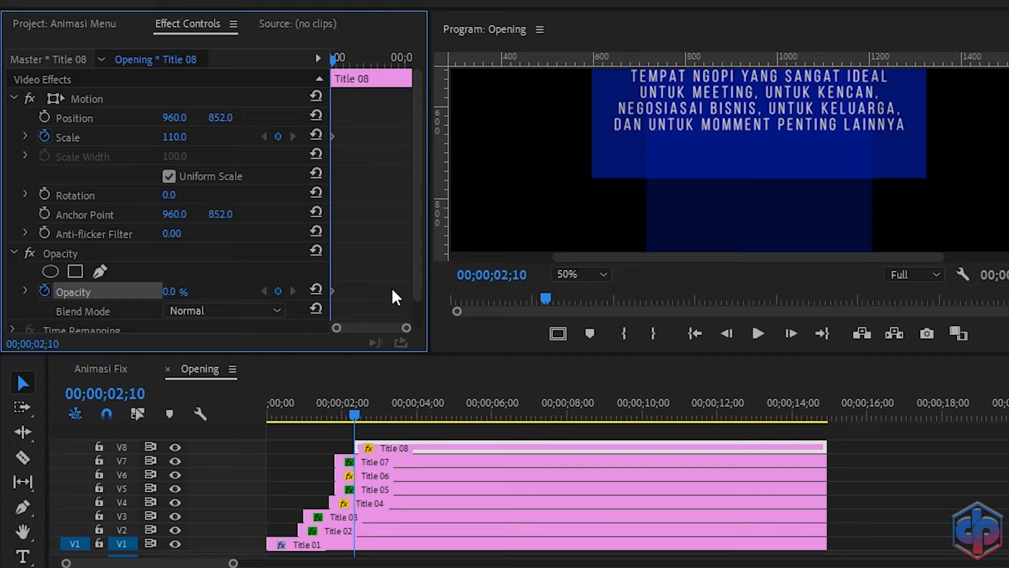
Step: Keyframe Title 08 at 00;00;02;20 with Scale reset to 100 and Opacity reset to 100%
{"action": "key", "text": "shift+Right"}
{"action": "key", "text": "shift+Right"}
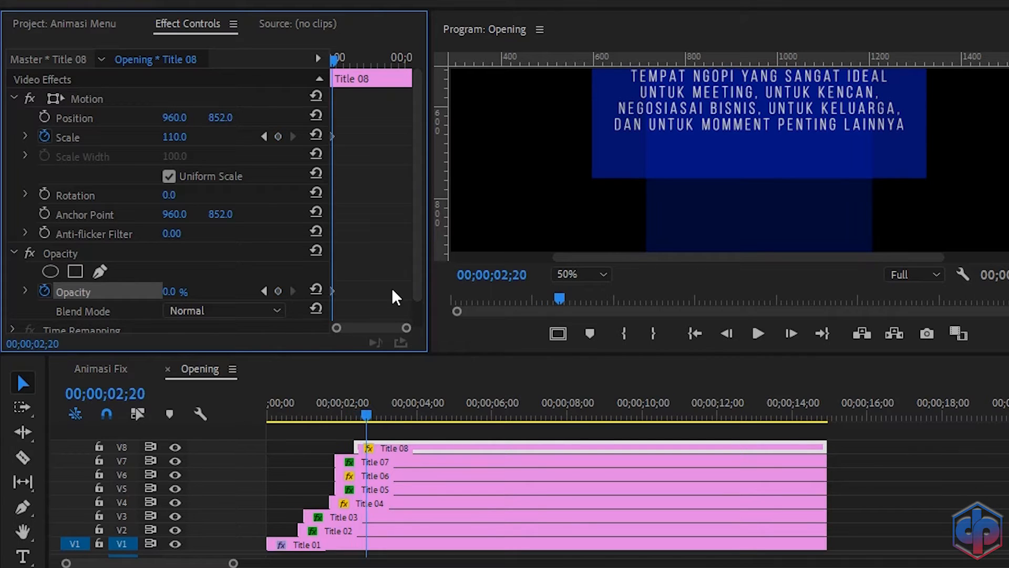
{"action": "left_click", "coordinate": [315, 135]}
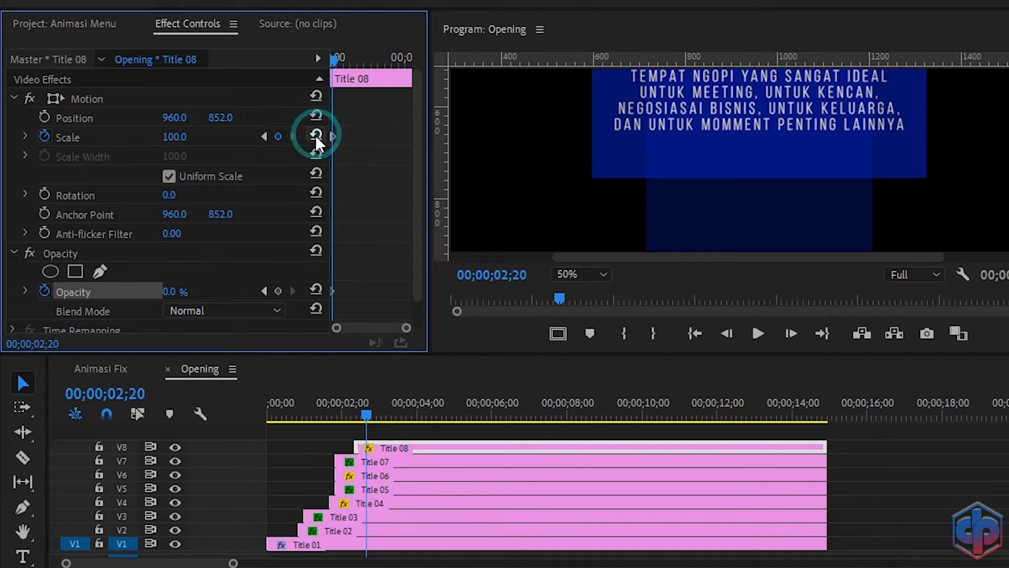
{"action": "left_click", "coordinate": [316, 289]}
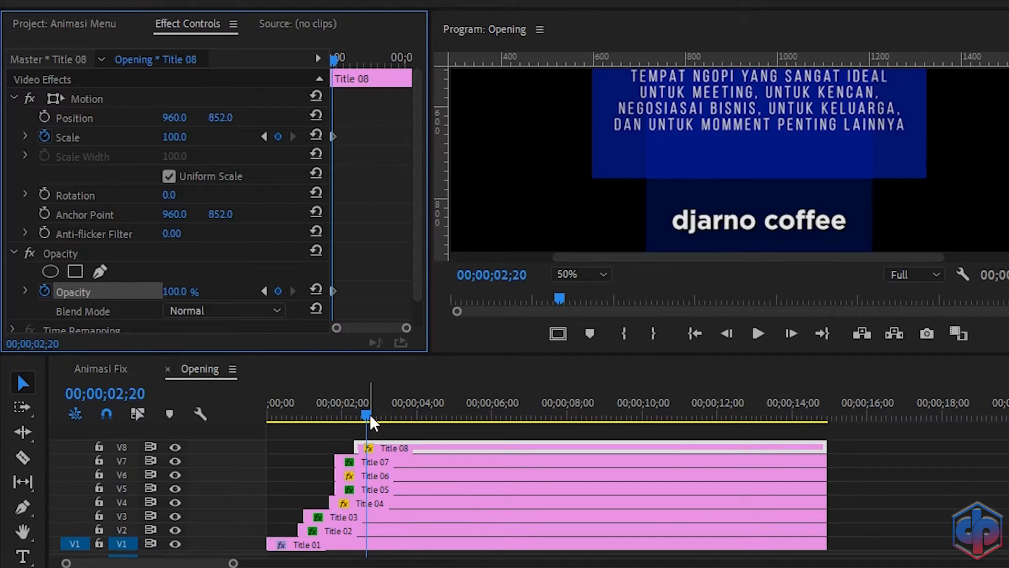
Step: Play the Opening sequence from the start twice to review the title animation, and fit the whole frame in the program preview
{"action": "left_click_drag", "start_coordinate": [366, 415], "coordinate": [228, 437]}
{"action": "key", "text": "space"}
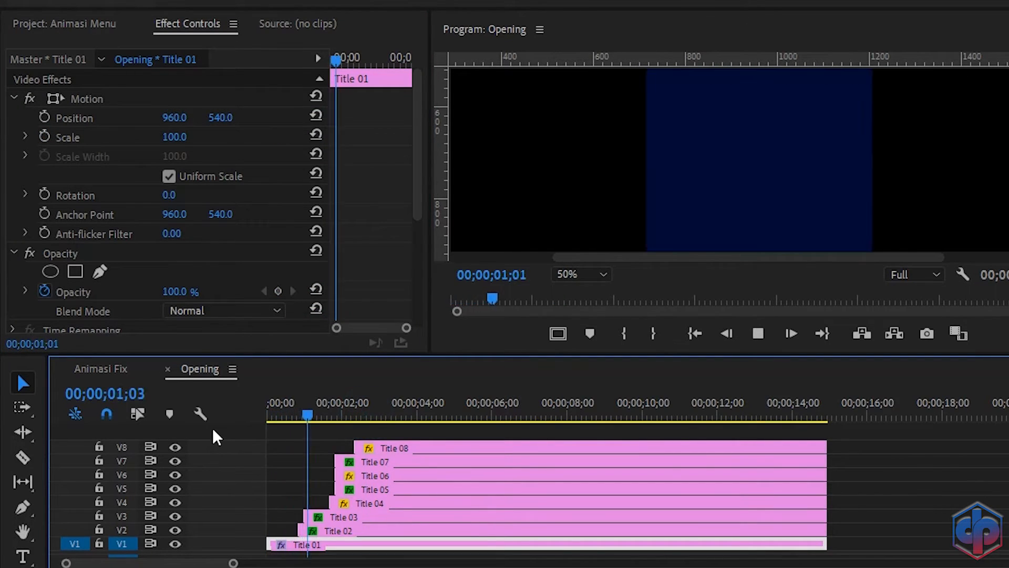
{"action": "key", "text": "space"}
{"action": "left_click_drag", "start_coordinate": [395, 415], "coordinate": [224, 435]}
{"action": "key", "text": "space"}
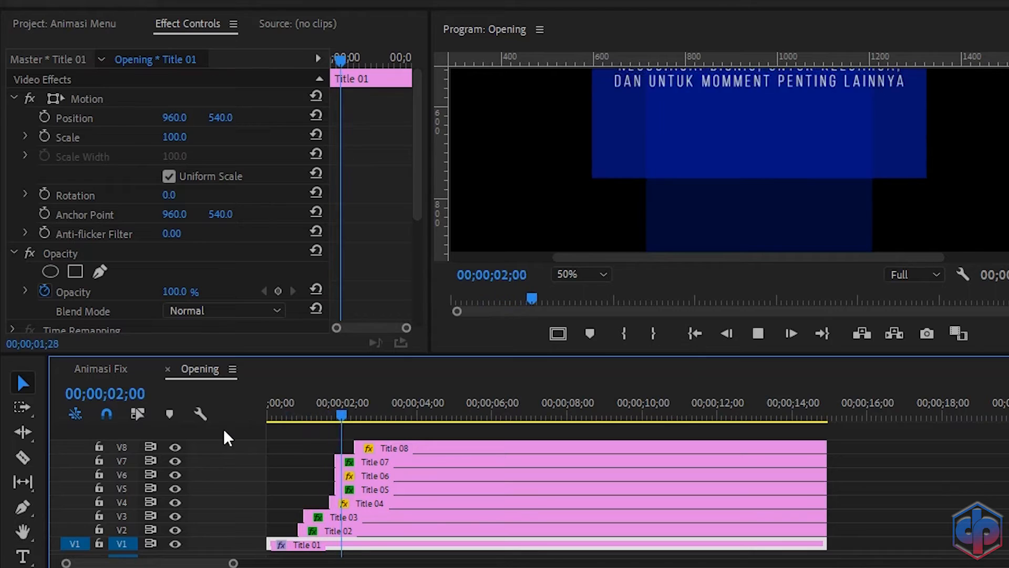
{"action": "key", "text": "space"}
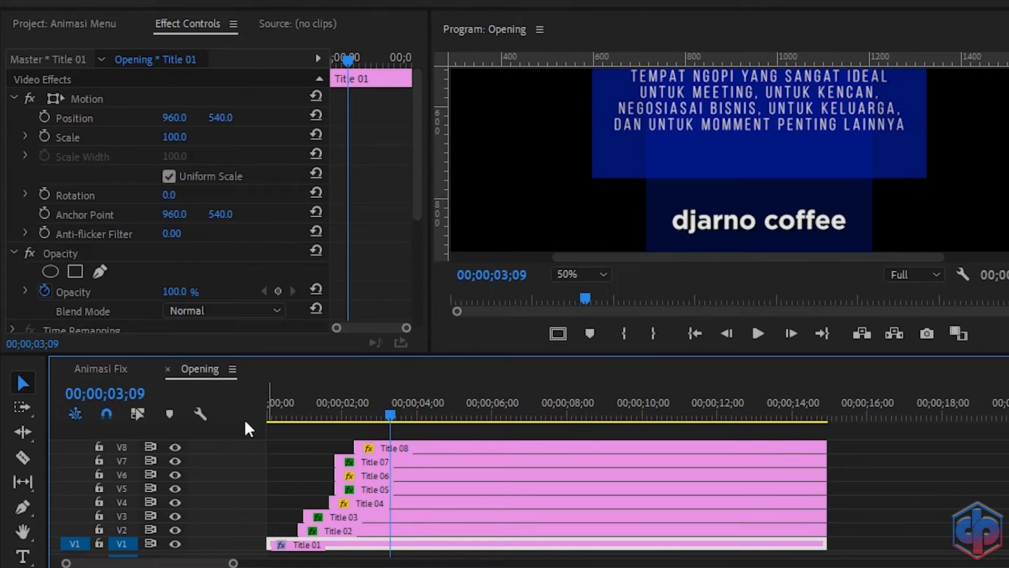
{"action": "left_click", "coordinate": [581, 275]}
{"action": "left_click", "coordinate": [578, 292]}
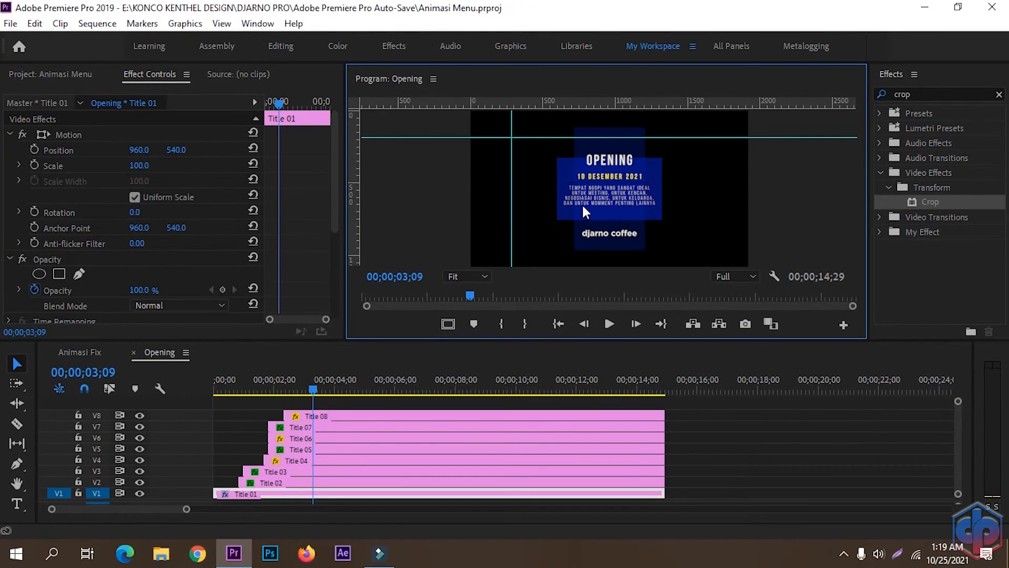
Step: Create a new sequence named Menu 1 with the ARRI 1080p 29.97 preset
{"action": "key", "text": "ctrl+n"}
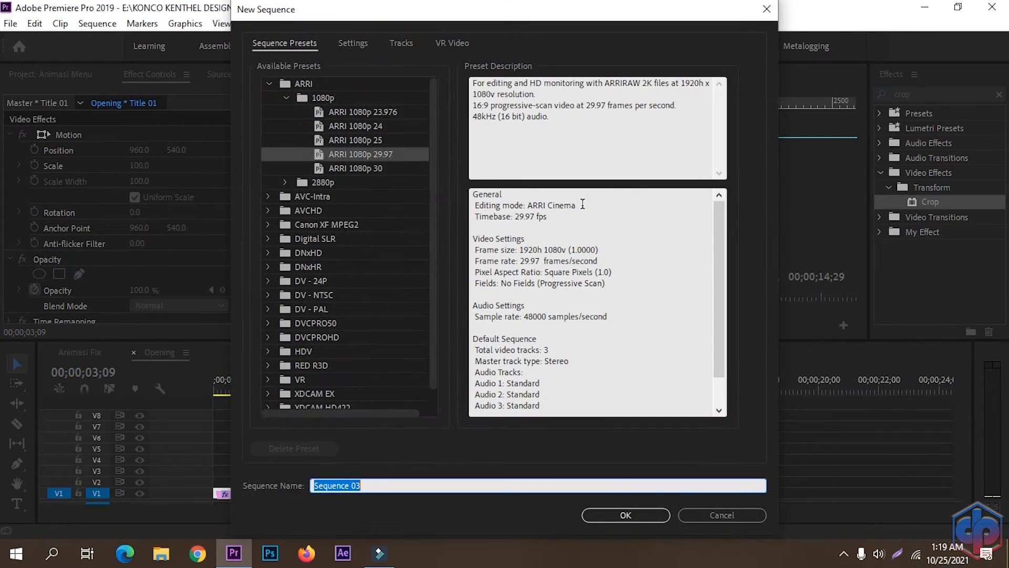
{"action": "type", "text": "Menu 1"}
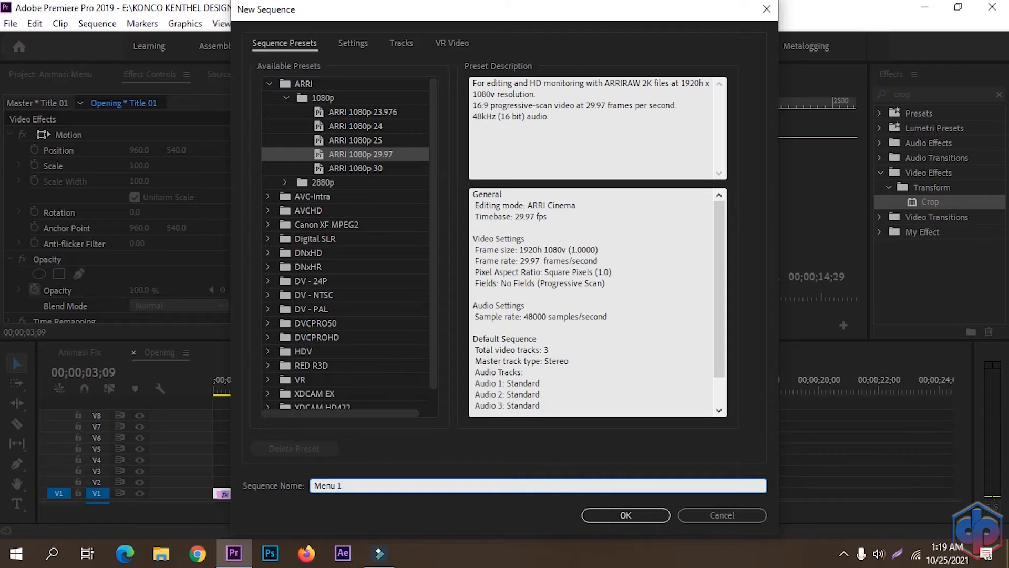
{"action": "left_click", "coordinate": [628, 516]}
Step: Add seven video tracks above V3 in the Menu 1 sequence and reduce the height of the video tracks
{"action": "left_click_drag", "start_coordinate": [526, 509], "coordinate": [339, 527]}
{"action": "left_click_drag", "start_coordinate": [200, 448], "coordinate": [200, 497]}
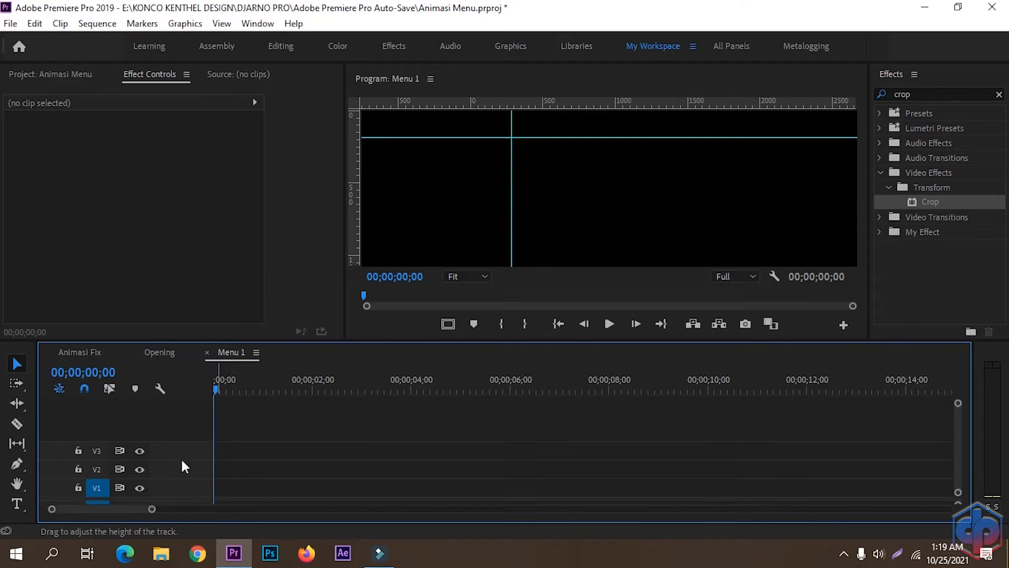
{"action": "right_click", "coordinate": [184, 452]}
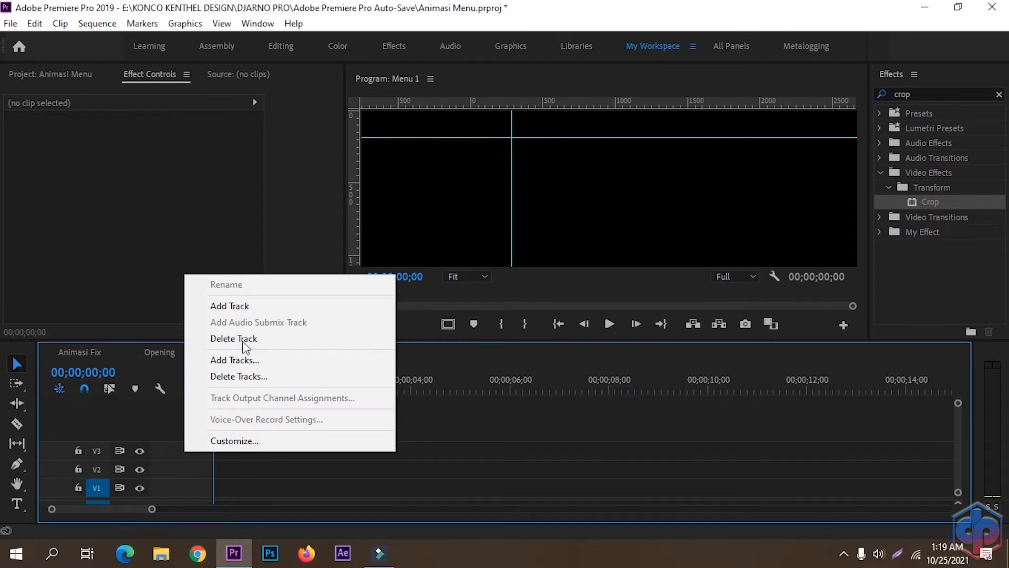
{"action": "left_click", "coordinate": [236, 306]}
{"action": "right_click", "coordinate": [200, 447]}
{"action": "left_click", "coordinate": [233, 303]}
{"action": "right_click", "coordinate": [190, 447]}
{"action": "left_click", "coordinate": [231, 301]}
{"action": "right_click", "coordinate": [183, 450]}
{"action": "left_click", "coordinate": [222, 309]}
{"action": "right_click", "coordinate": [197, 450]}
{"action": "left_click", "coordinate": [224, 305]}
{"action": "right_click", "coordinate": [199, 446]}
{"action": "left_click", "coordinate": [225, 302]}
{"action": "right_click", "coordinate": [188, 440]}
{"action": "left_click", "coordinate": [223, 288]}
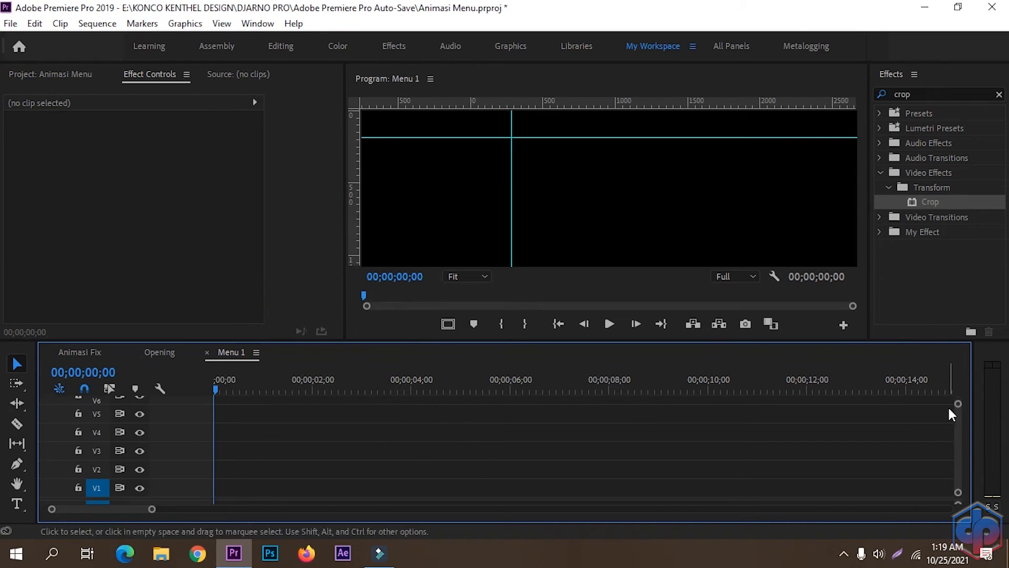
{"action": "left_click_drag", "start_coordinate": [957, 409], "coordinate": [958, 395]}
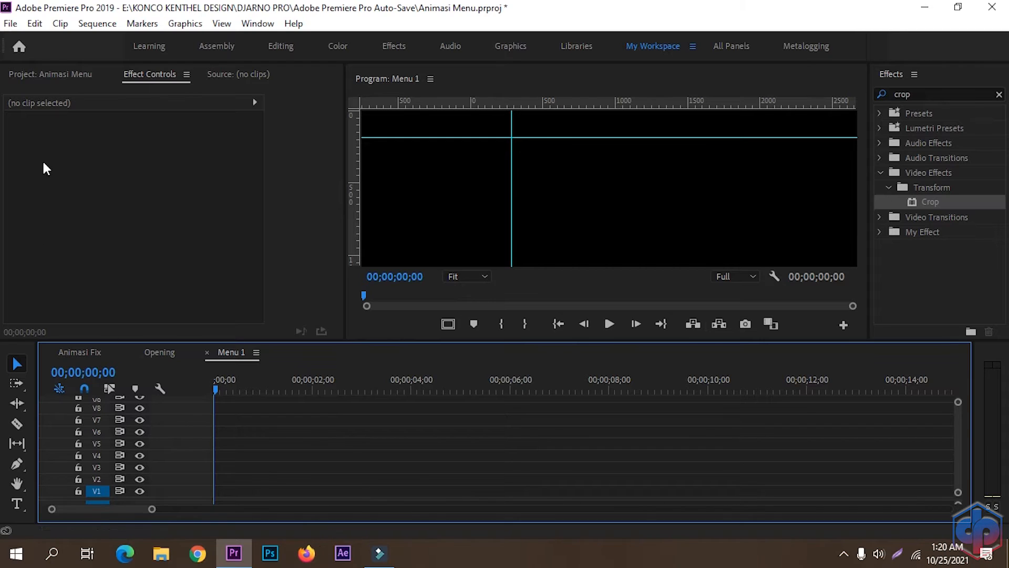
Step: Create a new 1920 by 1080 legacy title at 29.97 fps named shape 1
{"action": "left_click", "coordinate": [42, 74]}
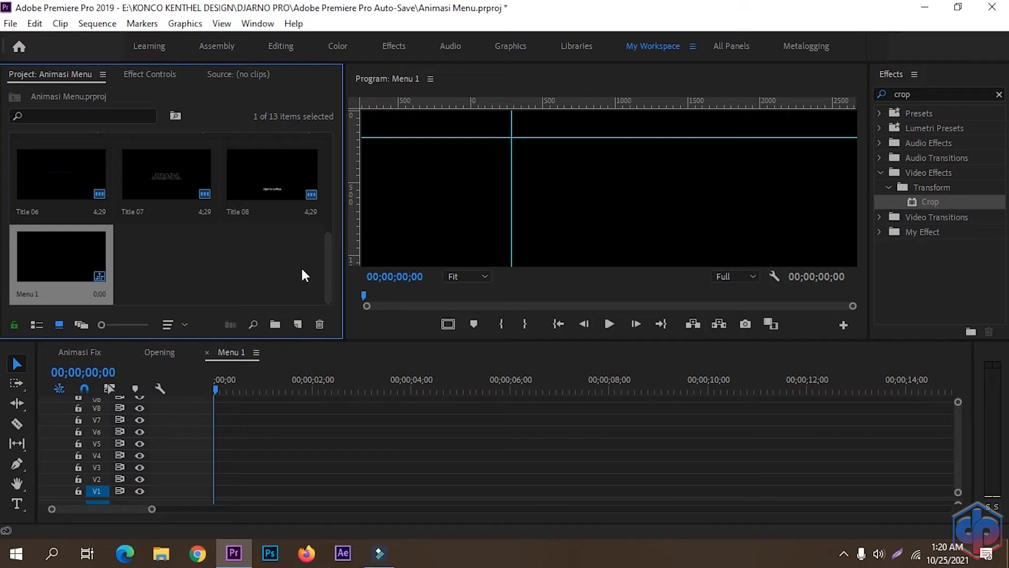
{"action": "left_click", "coordinate": [11, 24]}
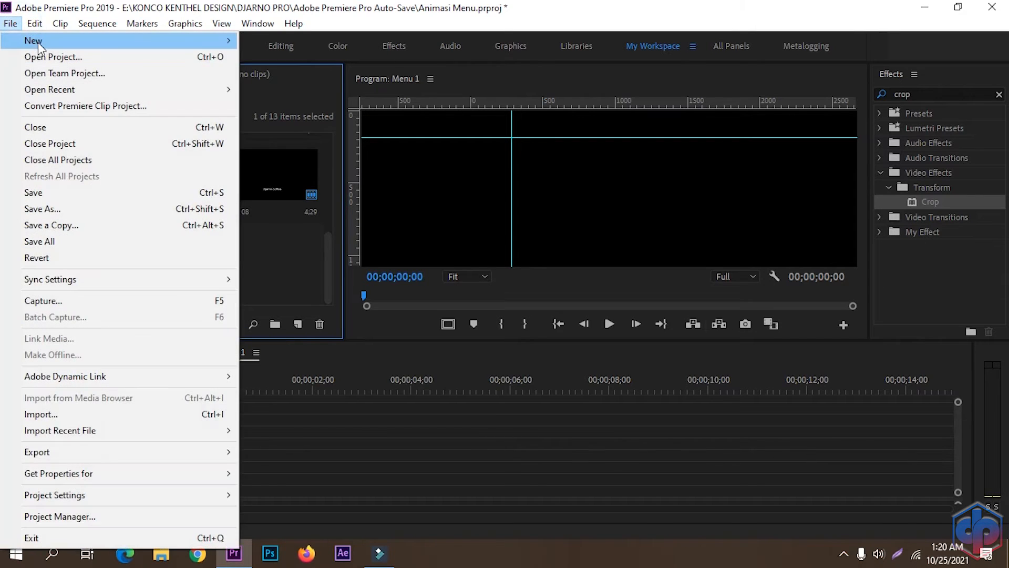
{"action": "mouse_move", "coordinate": [163, 44]}
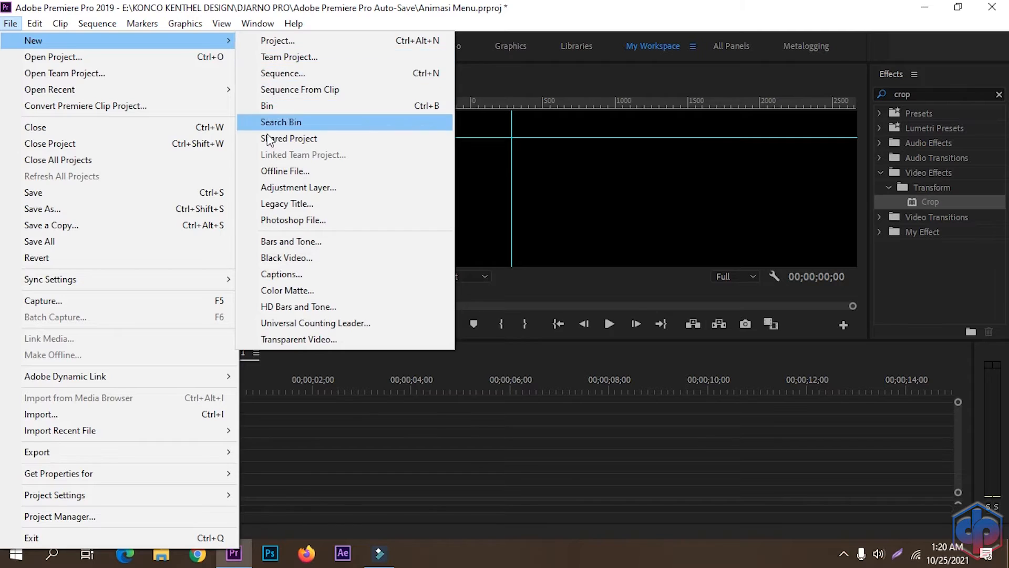
{"action": "left_click", "coordinate": [287, 204]}
{"action": "left_click", "coordinate": [526, 352]}
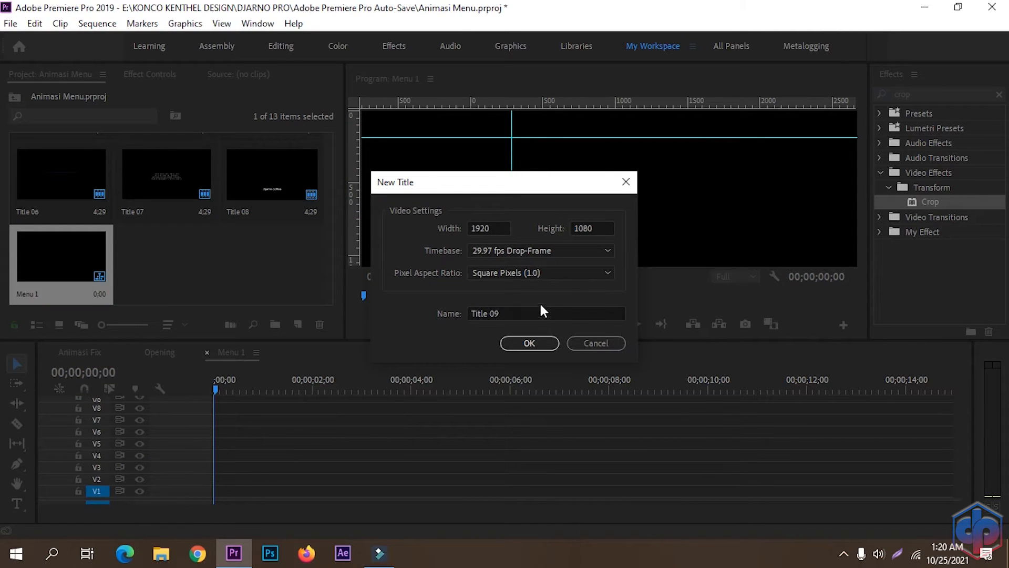
{"action": "left_click", "coordinate": [515, 311]}
{"action": "type", "text": "shape 1"}
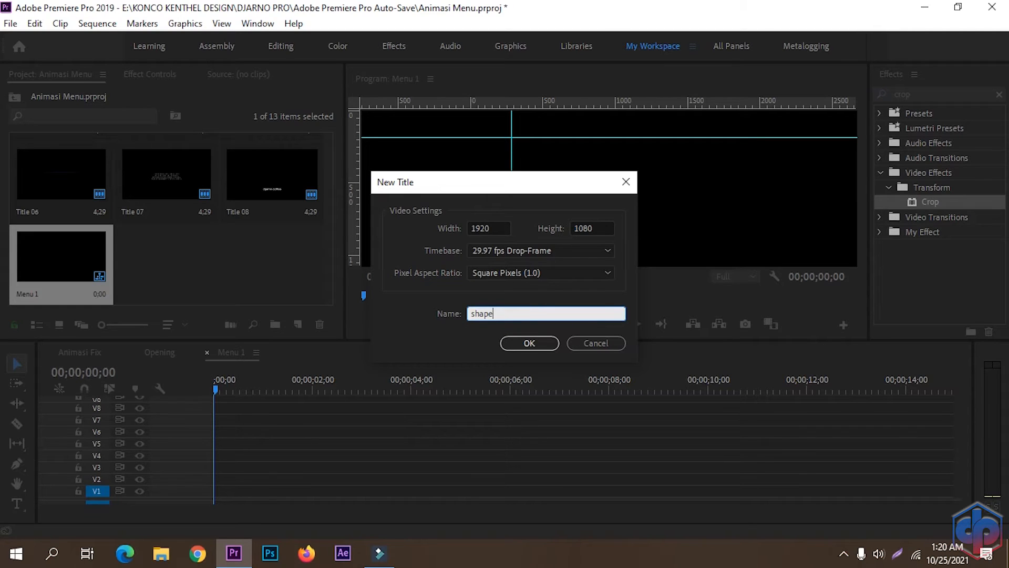
{"action": "left_click", "coordinate": [530, 346]}
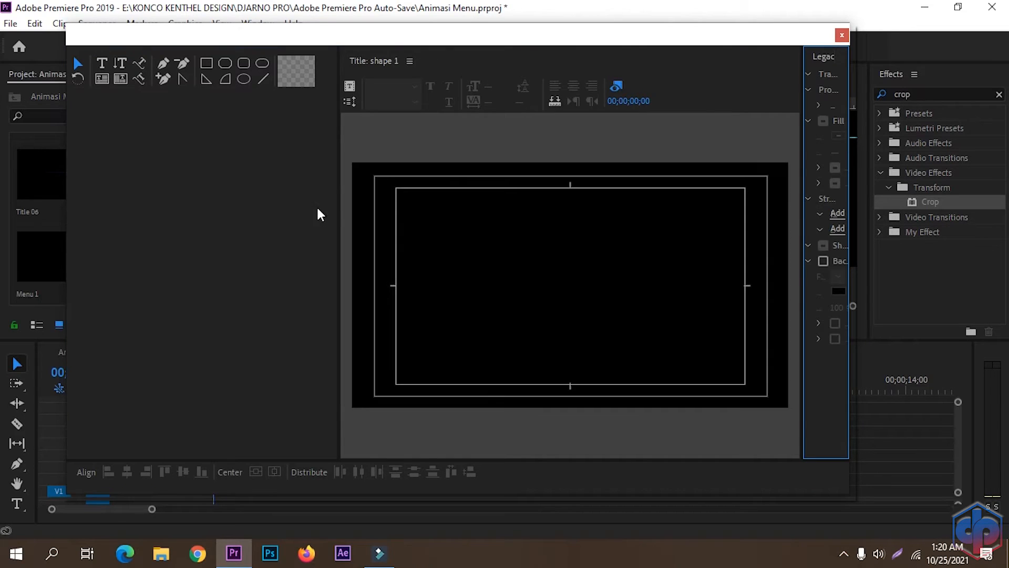
Step: Enlarge the title canvas and draw a tall rectangle about 507 by 882 px near the middle of the frame
{"action": "left_click_drag", "start_coordinate": [338, 195], "coordinate": [140, 187]}
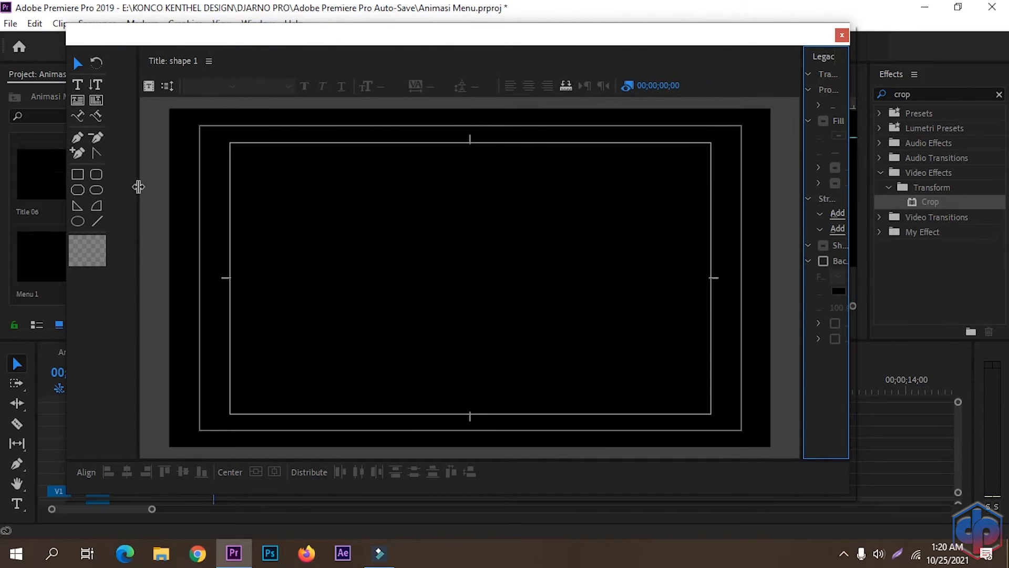
{"action": "left_click", "coordinate": [77, 174]}
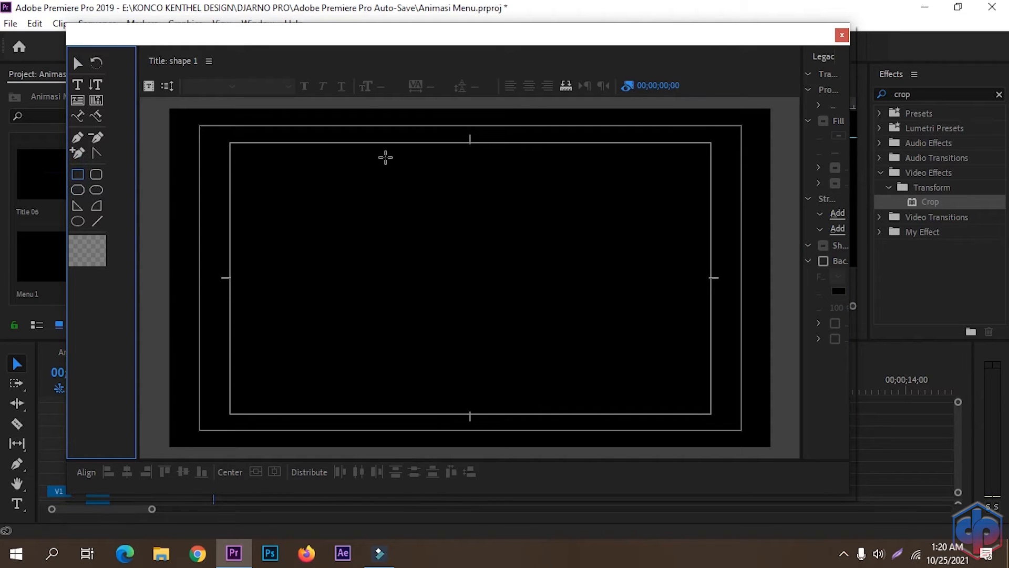
{"action": "mouse_move", "coordinate": [385, 155]}
{"action": "left_mouse_down"}
{"action": "mouse_move", "coordinate": [401, 242]}
{"action": "mouse_move", "coordinate": [469, 394]}
{"action": "mouse_move", "coordinate": [544, 418]}
{"action": "left_mouse_up"}
{"action": "left_click_drag", "start_coordinate": [463, 153], "coordinate": [458, 138]}
{"action": "left_click", "coordinate": [681, 239]}
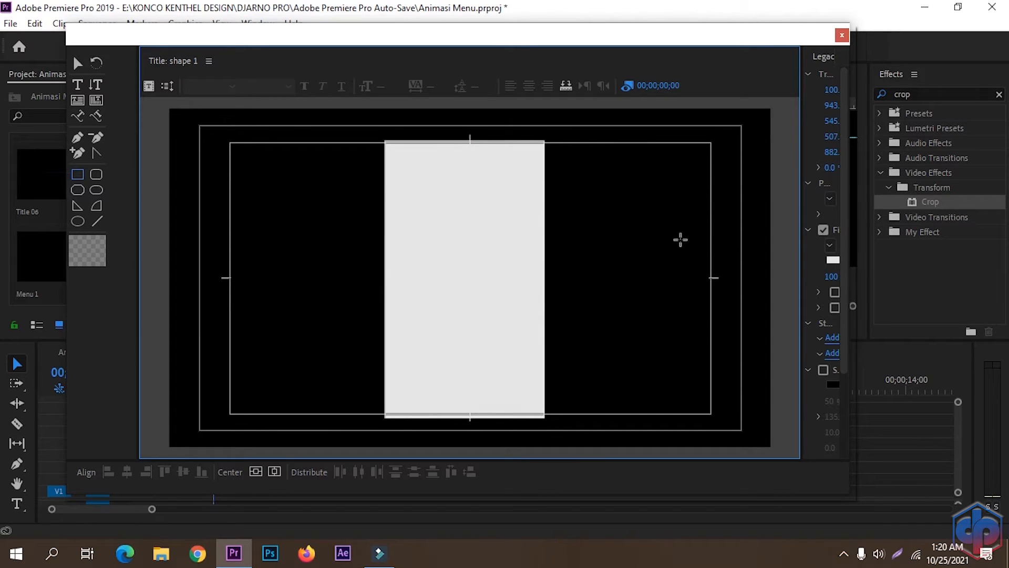
Step: Set the tall rectangle's fill to dark navy blue 000E35
{"action": "left_click", "coordinate": [833, 260]}
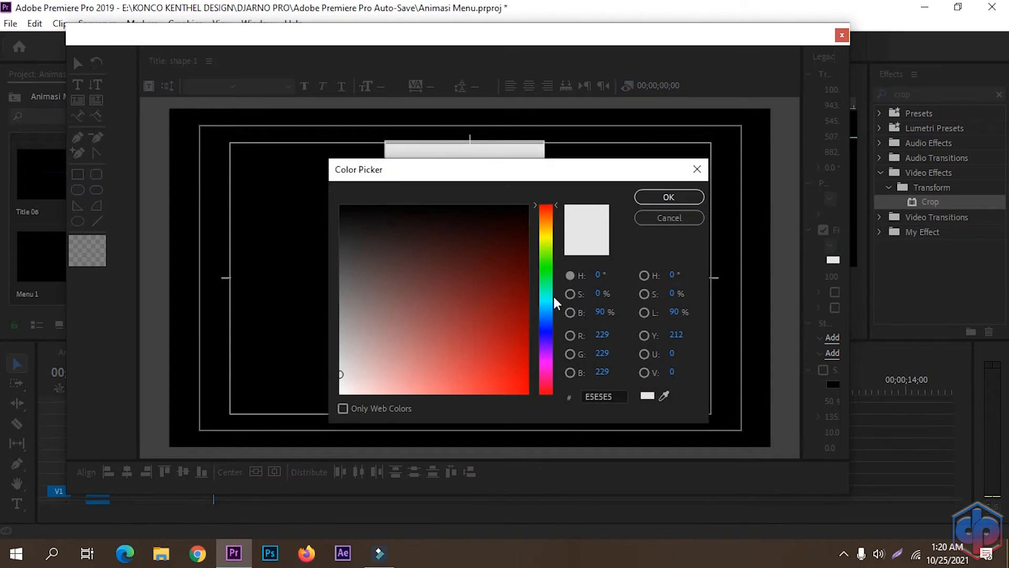
{"action": "left_click", "coordinate": [547, 323]}
{"action": "left_click_drag", "start_coordinate": [507, 294], "coordinate": [528, 244]}
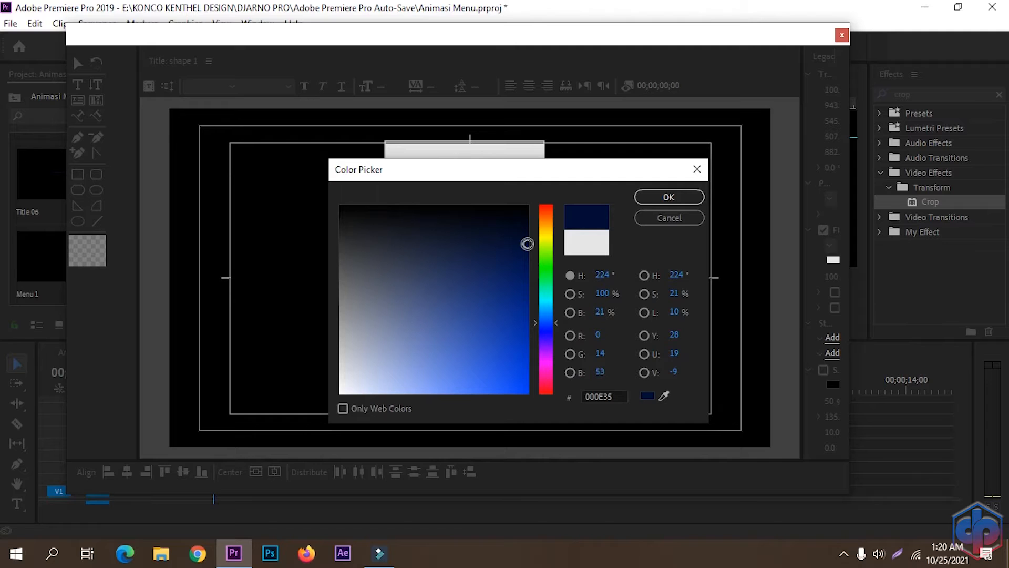
{"action": "left_click", "coordinate": [669, 197]}
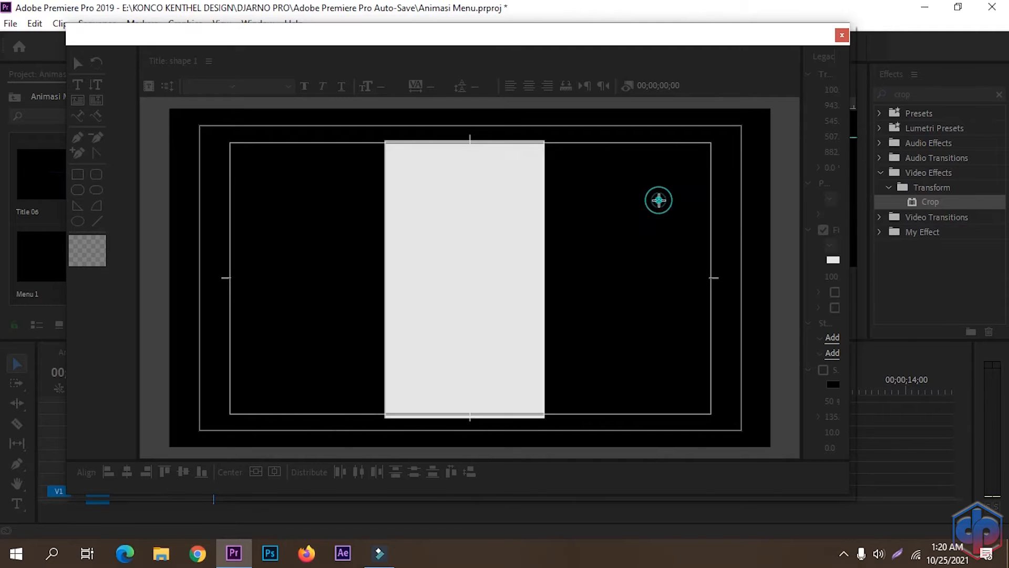
Step: Centre the navy rectangle both horizontally and vertically in the title frame
{"action": "left_click", "coordinate": [279, 475]}
{"action": "left_click", "coordinate": [258, 472]}
{"action": "left_click", "coordinate": [259, 472]}
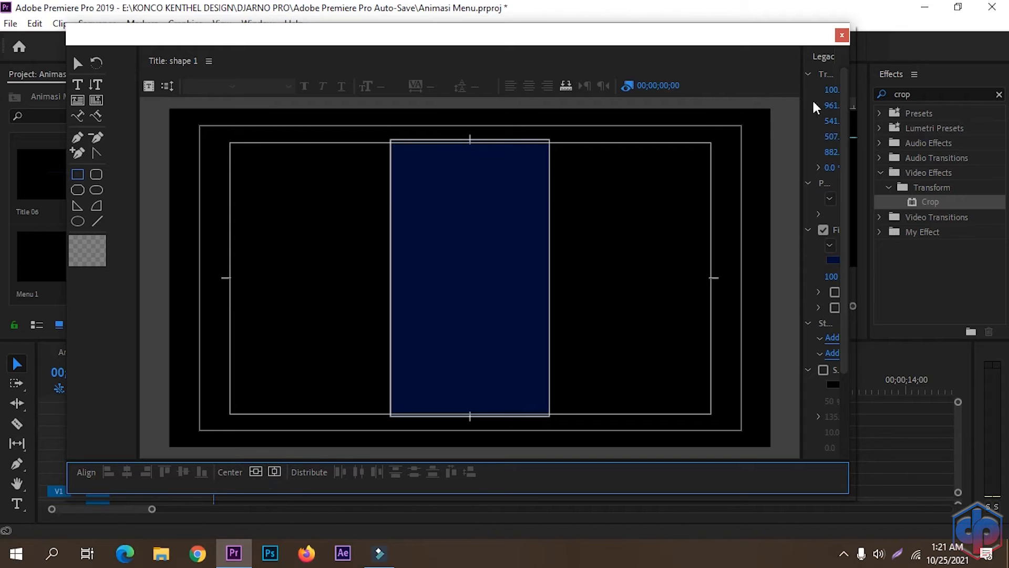
Step: Place the finished shape 1 title at the start of track V1 in Menu 1 and extend it to 00;00;10;00
{"action": "left_click", "coordinate": [842, 35]}
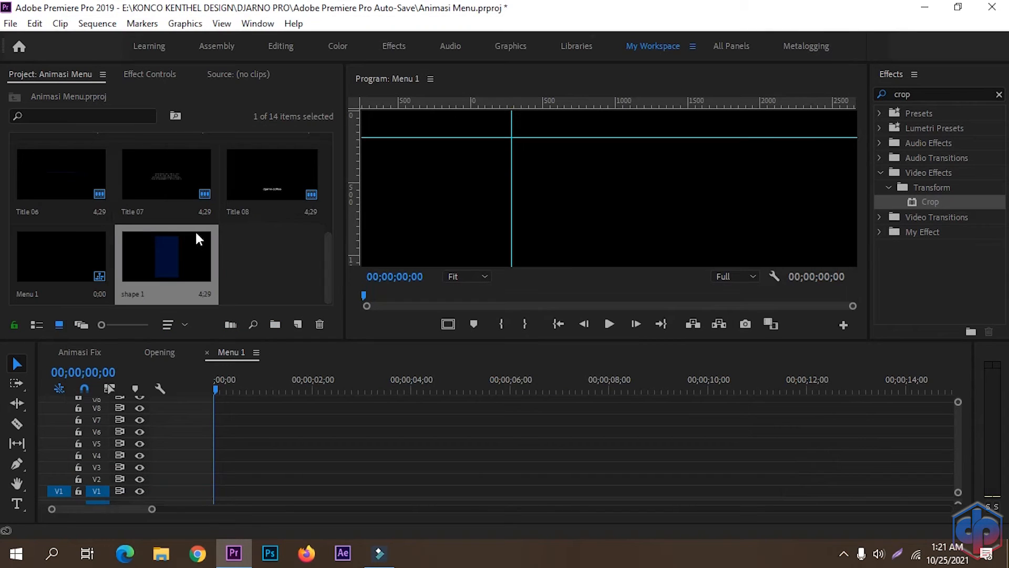
{"action": "left_click_drag", "start_coordinate": [149, 252], "coordinate": [227, 497]}
{"action": "left_click_drag", "start_coordinate": [457, 491], "coordinate": [709, 489]}
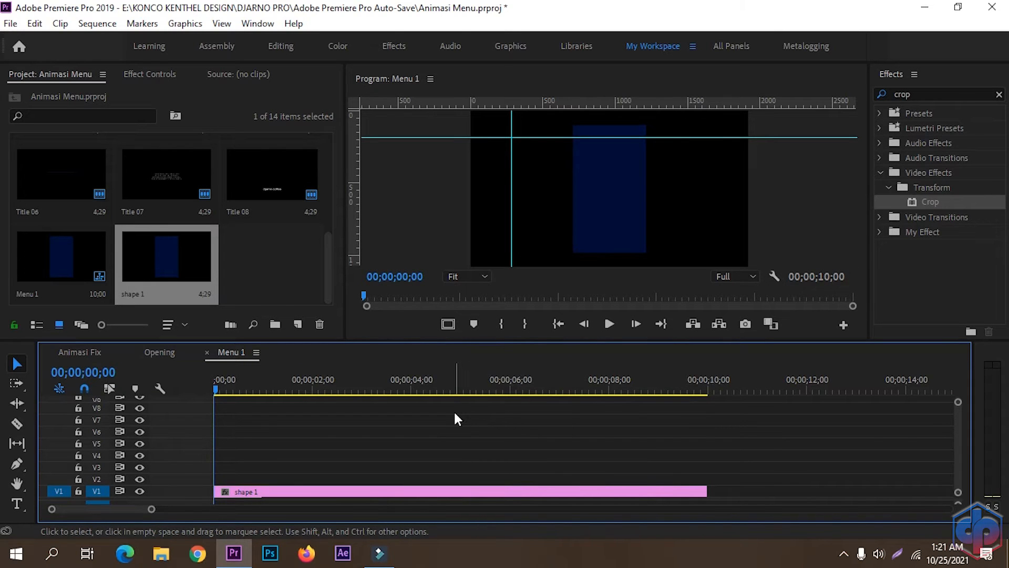
Step: Create another legacy title with the default settings and draw a wide rectangle about 1065 by 516 px across the navy shape
{"action": "left_click", "coordinate": [10, 23]}
{"action": "mouse_move", "coordinate": [172, 51]}
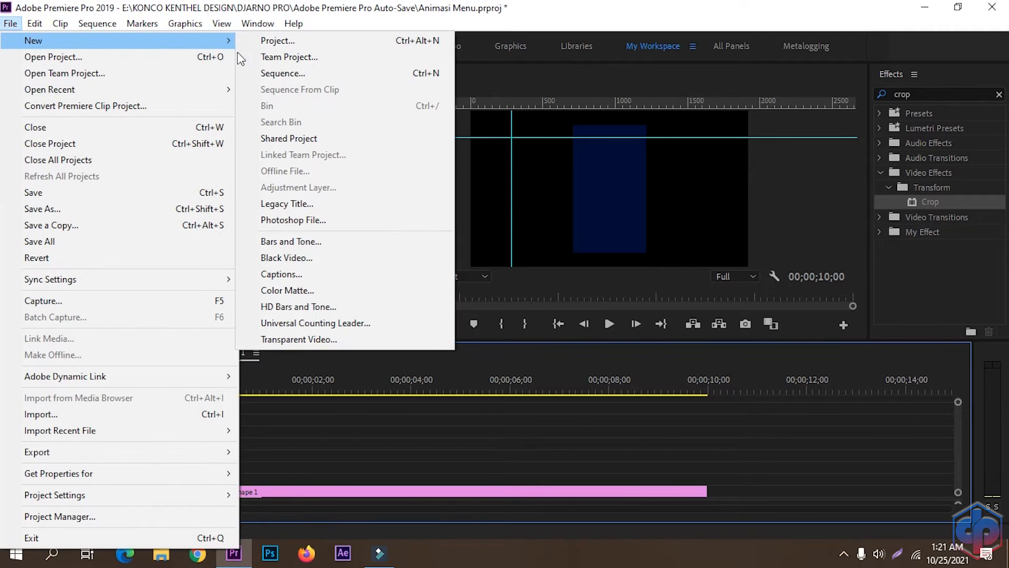
{"action": "left_click", "coordinate": [300, 203]}
{"action": "left_click", "coordinate": [530, 344]}
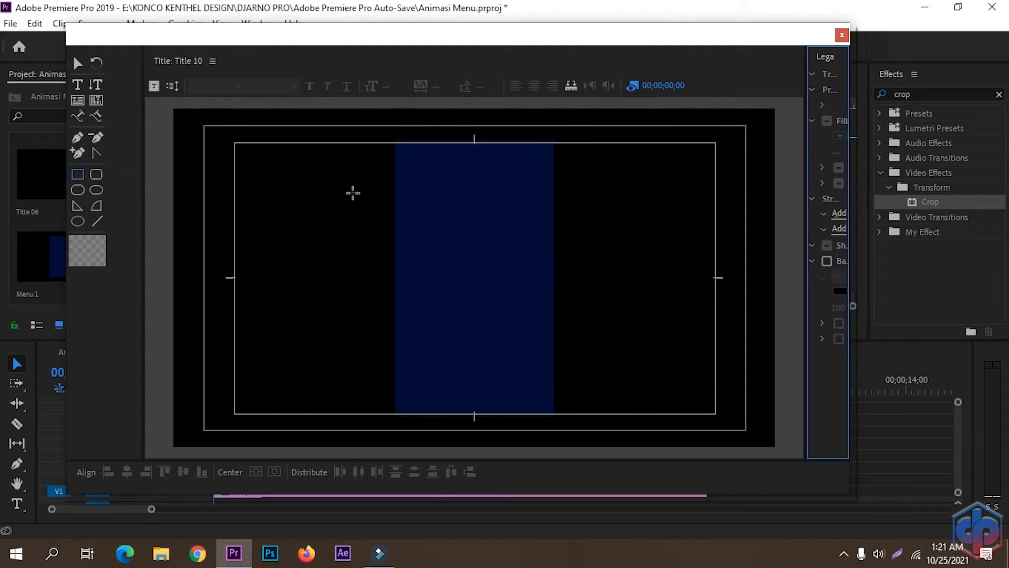
{"action": "mouse_move", "coordinate": [353, 193]}
{"action": "left_mouse_down"}
{"action": "mouse_move", "coordinate": [379, 281]}
{"action": "mouse_move", "coordinate": [455, 340]}
{"action": "mouse_move", "coordinate": [686, 355]}
{"action": "left_mouse_up"}
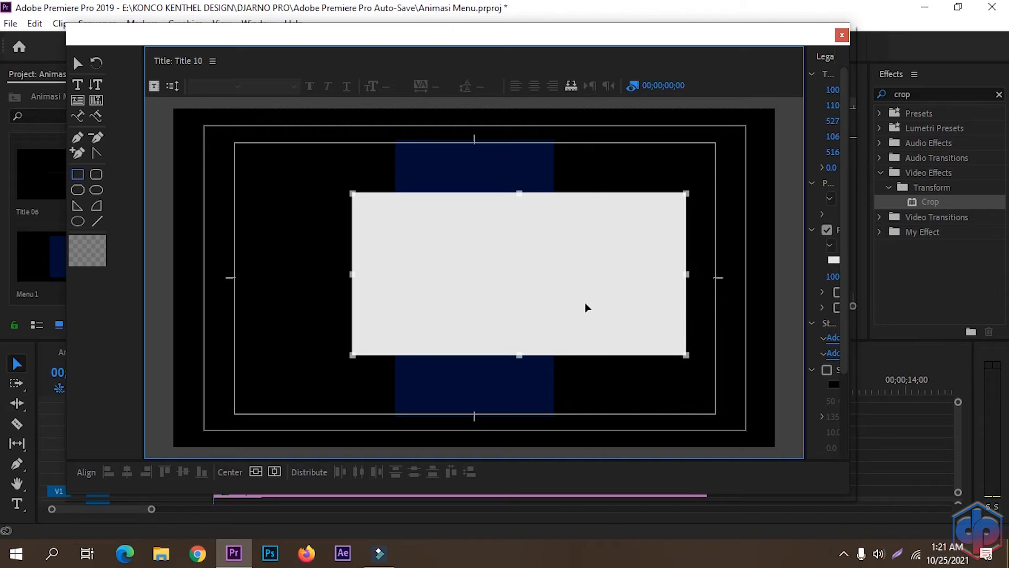
Step: Set the wide rectangle's fill to blue 0078AA
{"action": "left_click", "coordinate": [834, 260]}
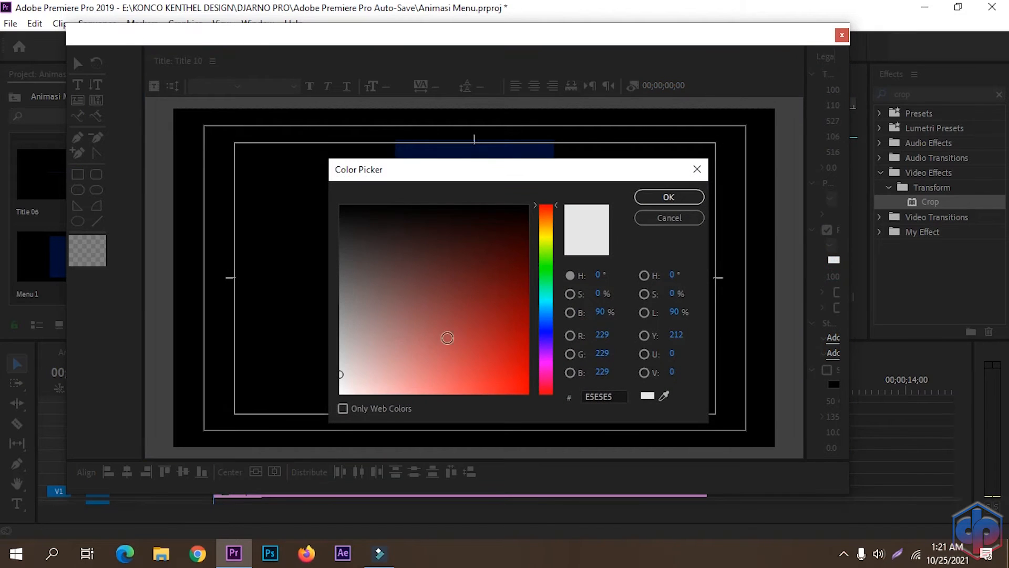
{"action": "left_click", "coordinate": [549, 310]}
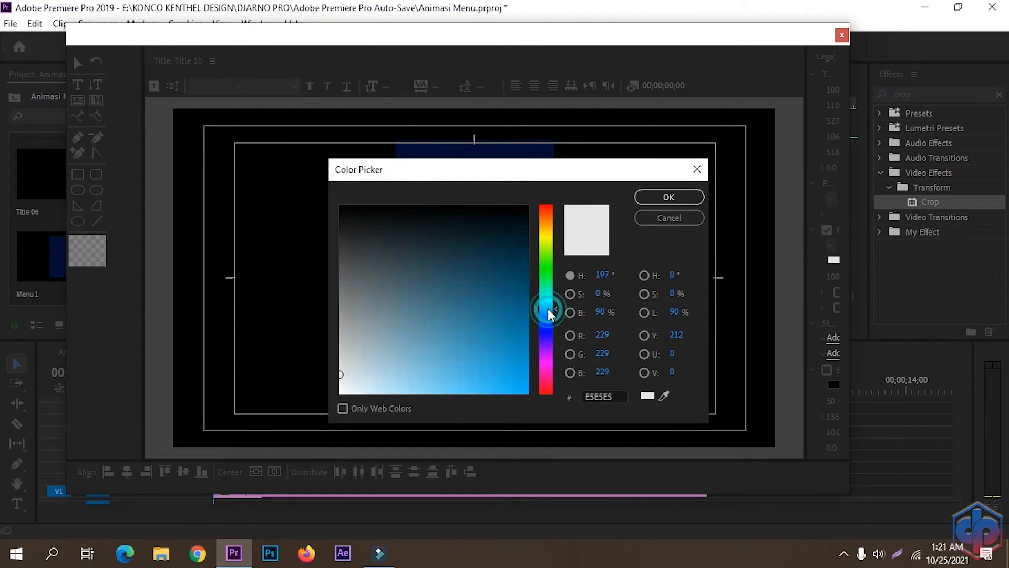
{"action": "left_click", "coordinate": [497, 314]}
{"action": "left_click", "coordinate": [523, 347]}
{"action": "mouse_move", "coordinate": [523, 347]}
{"action": "left_mouse_down"}
{"action": "mouse_move", "coordinate": [518, 313]}
{"action": "mouse_move", "coordinate": [534, 331]}
{"action": "left_mouse_up"}
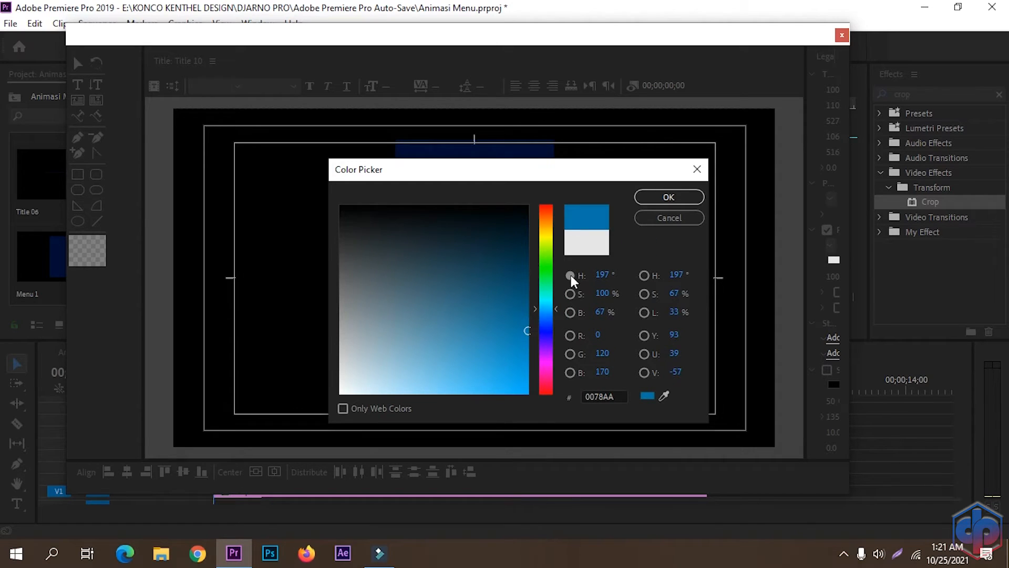
{"action": "left_click", "coordinate": [668, 196]}
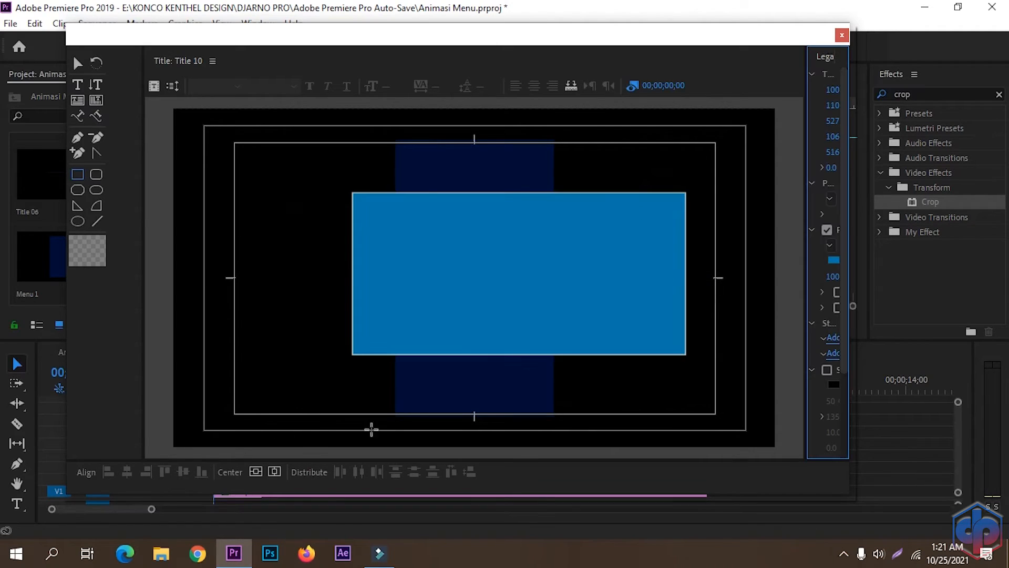
Step: Centre the blue rectangle vertically, then place its title at the start of track V2 in Menu 1 and extend it to 00;00;10;00
{"action": "left_click", "coordinate": [256, 473]}
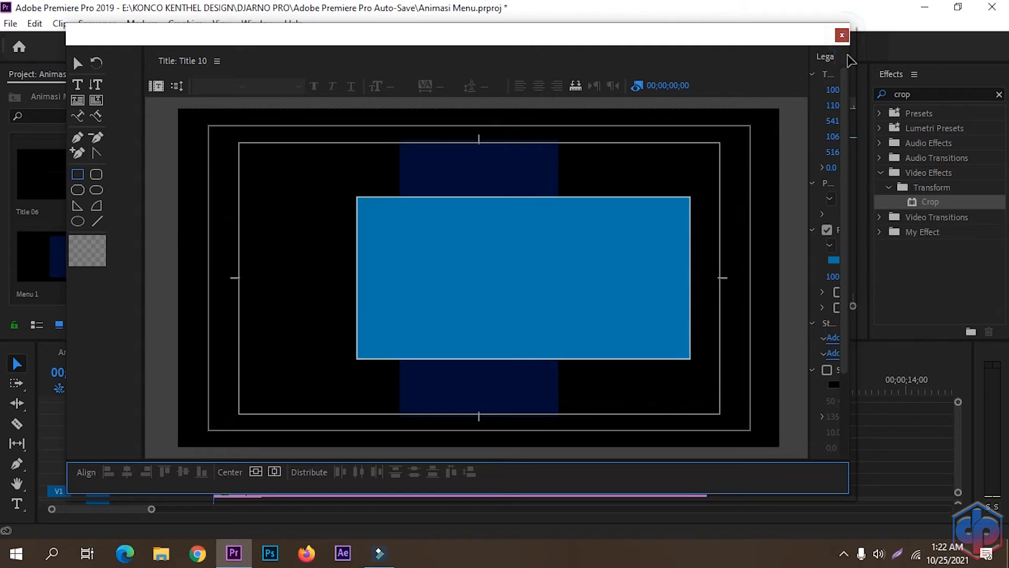
{"action": "left_click", "coordinate": [842, 35]}
{"action": "left_click_drag", "start_coordinate": [282, 259], "coordinate": [217, 481]}
{"action": "left_click_drag", "start_coordinate": [458, 479], "coordinate": [707, 481]}
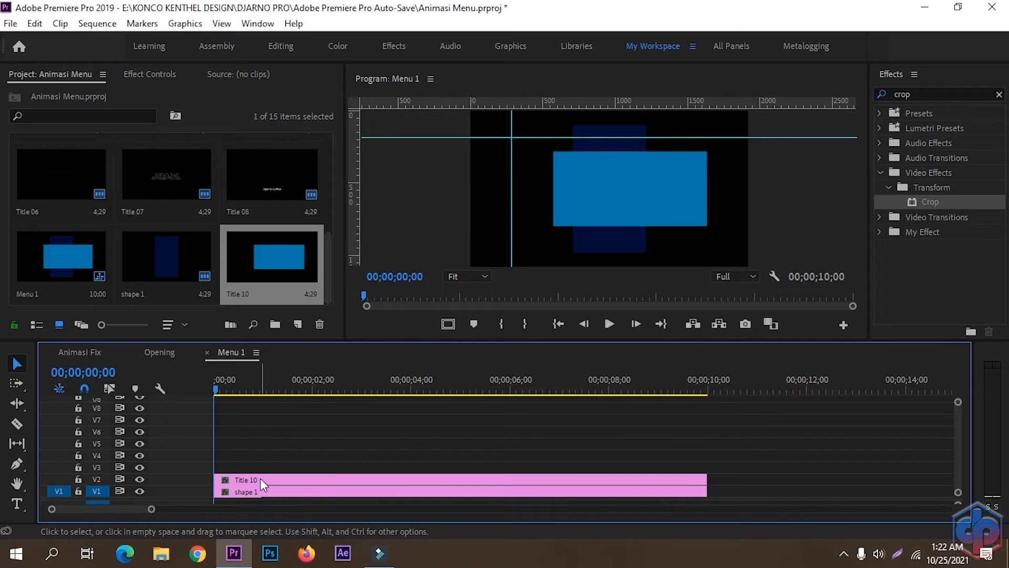
Step: Create a legacy title named "shape 3" with the default 1920 by 1080 video settings
{"action": "left_click", "coordinate": [11, 23]}
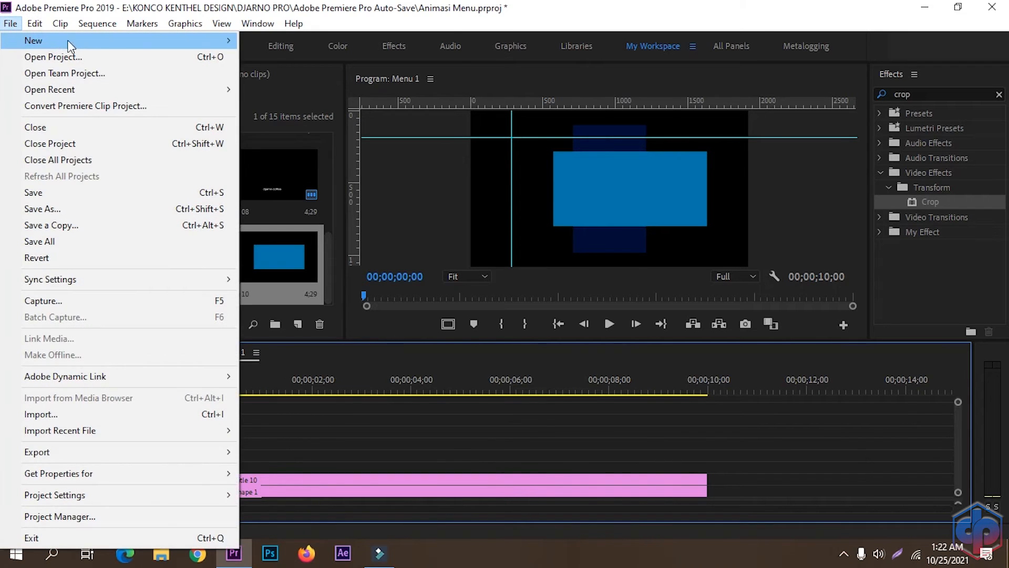
{"action": "mouse_move", "coordinate": [124, 38]}
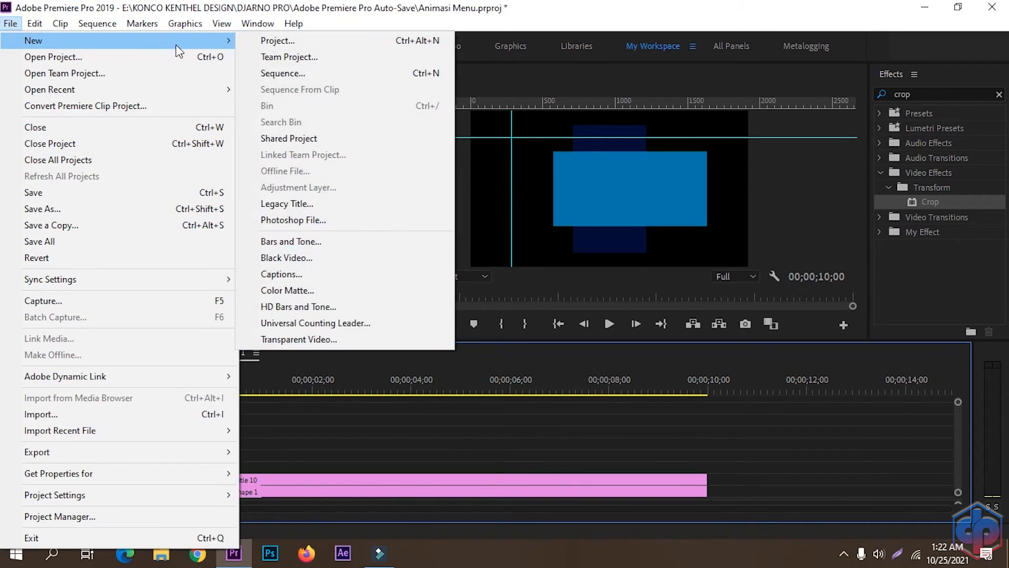
{"action": "left_click", "coordinate": [288, 205]}
{"action": "type", "text": "sha"}
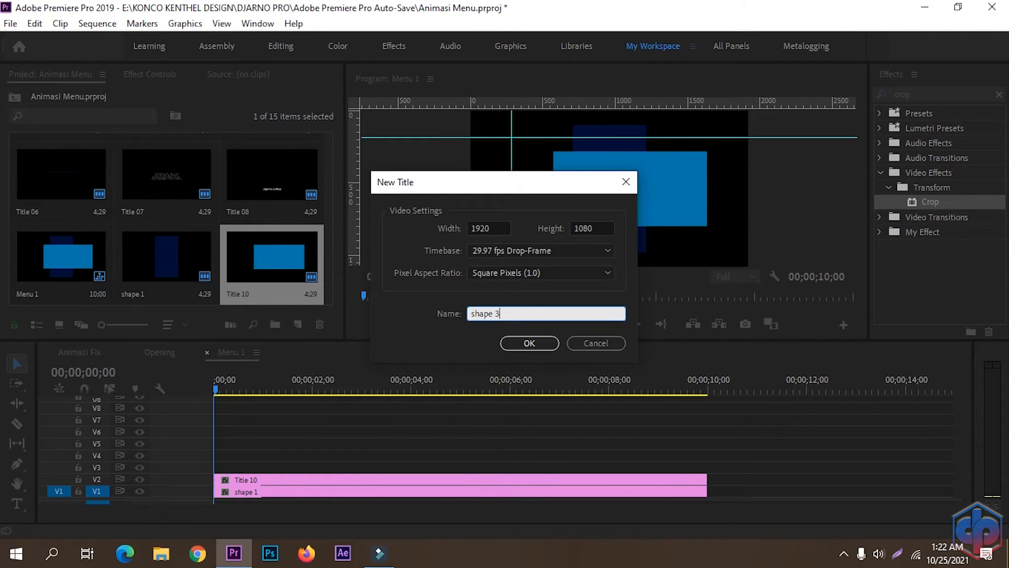
{"action": "type", "text": "pe 3"}
{"action": "left_click", "coordinate": [538, 346]}
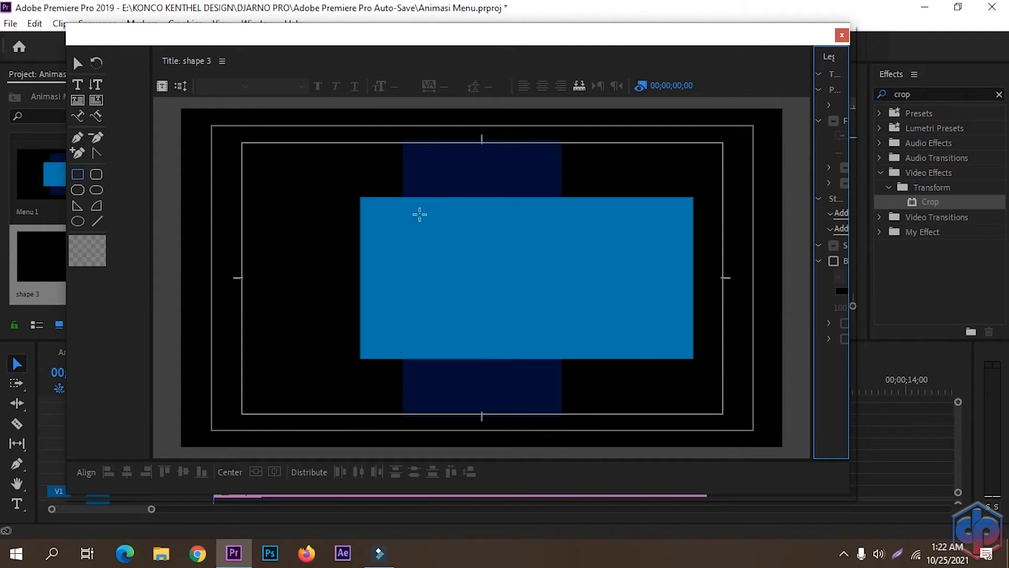
Step: Draw a rectangle about 499 by 452 px over the blue shape and centre it both horizontally and vertically in the frame
{"action": "mouse_move", "coordinate": [418, 213]}
{"action": "left_mouse_down"}
{"action": "mouse_move", "coordinate": [441, 294]}
{"action": "mouse_move", "coordinate": [473, 325]}
{"action": "mouse_move", "coordinate": [531, 352]}
{"action": "mouse_move", "coordinate": [575, 351]}
{"action": "left_mouse_up"}
{"action": "left_click_drag", "start_coordinate": [496, 212], "coordinate": [495, 209]}
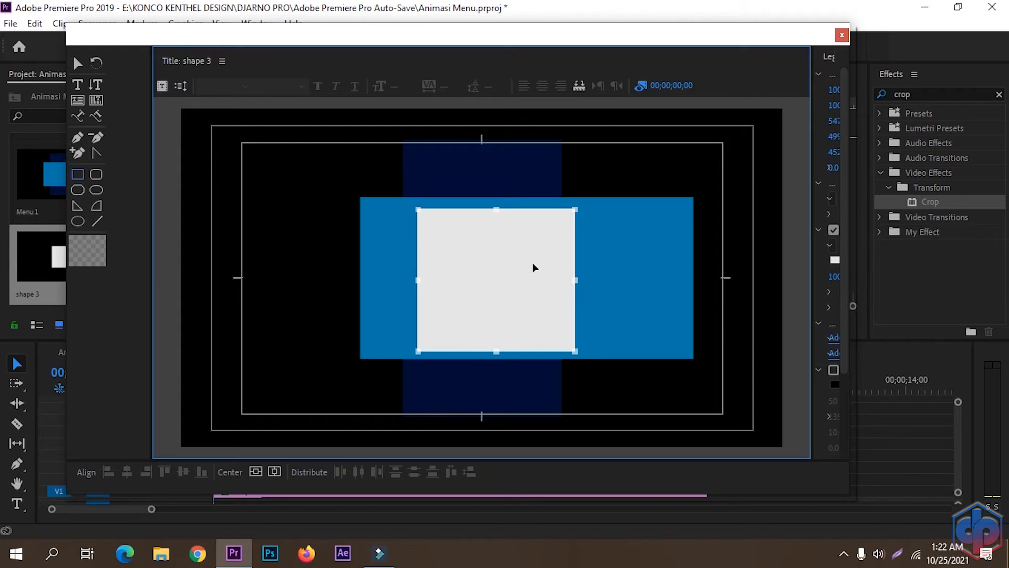
{"action": "left_click", "coordinate": [273, 473]}
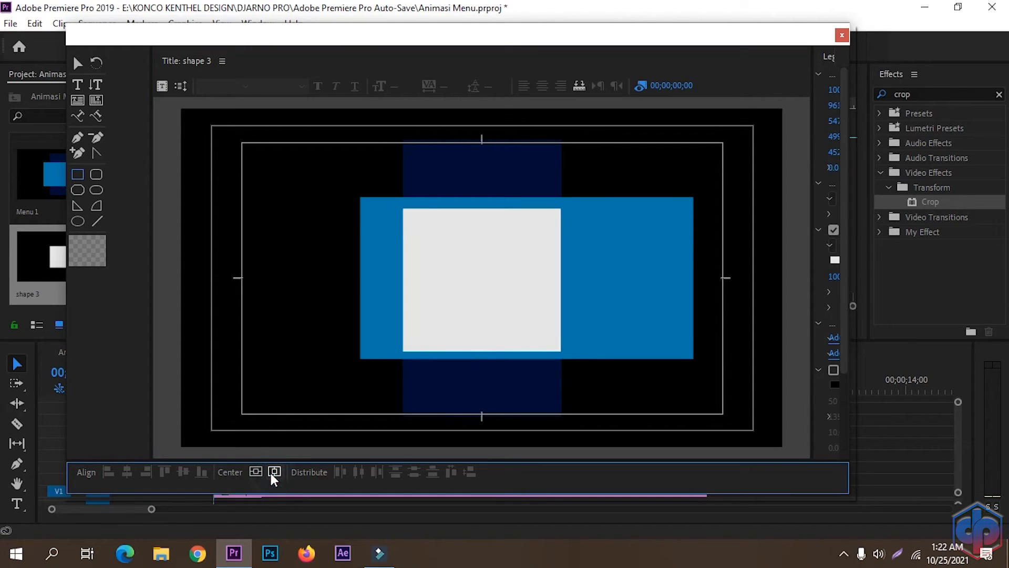
{"action": "left_click", "coordinate": [255, 472]}
Step: Match the new rectangle's fill to the navy of the tall shape by sampling it with the eyedropper
{"action": "left_click", "coordinate": [834, 259]}
{"action": "left_click_drag", "start_coordinate": [455, 179], "coordinate": [732, 183]}
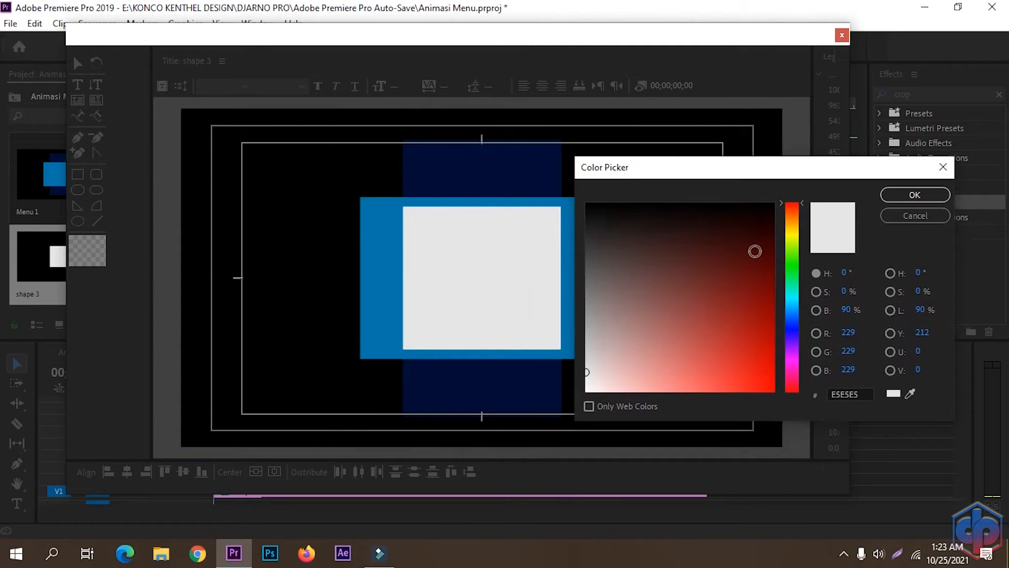
{"action": "left_click", "coordinate": [910, 394]}
{"action": "left_click", "coordinate": [465, 182]}
{"action": "left_click", "coordinate": [914, 195]}
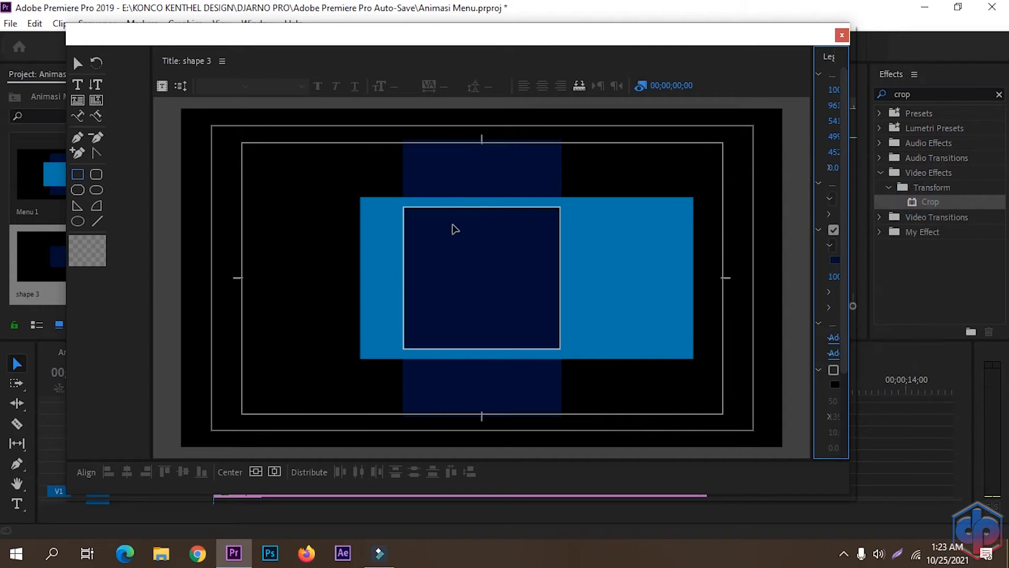
{"action": "left_click", "coordinate": [637, 141]}
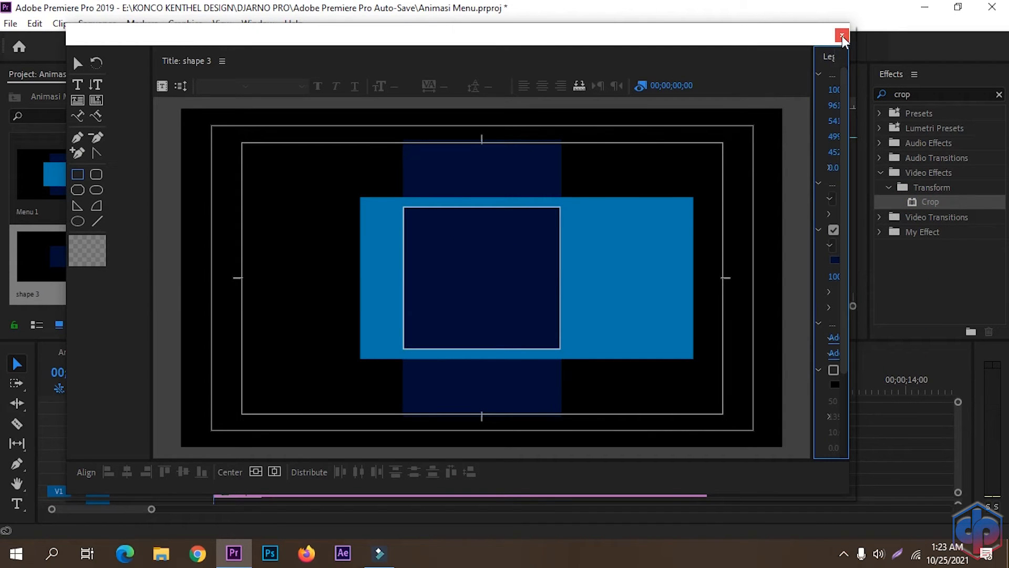
Step: Place the shape 3 title at the start of track V3 in Menu 1 and extend it to 00;00;10;00
{"action": "left_click", "coordinate": [841, 36]}
{"action": "left_click_drag", "start_coordinate": [49, 258], "coordinate": [218, 468]}
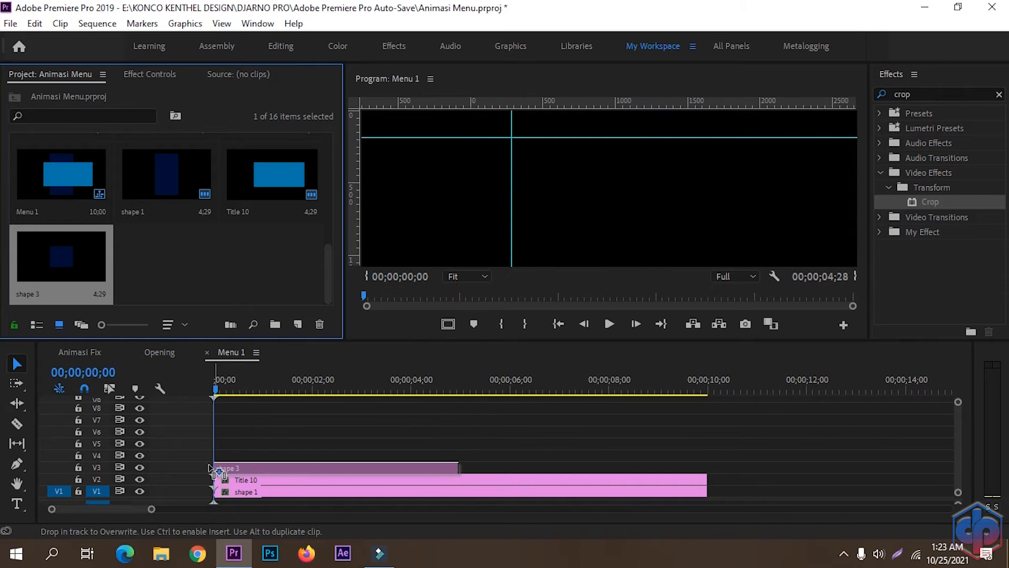
{"action": "left_click_drag", "start_coordinate": [455, 465], "coordinate": [707, 467]}
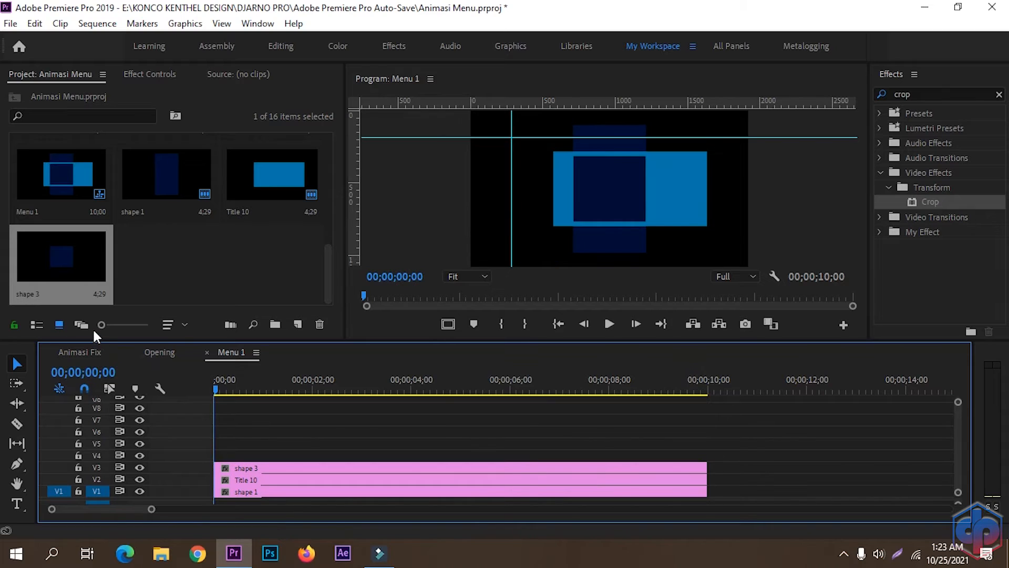
Step: Create a legacy title named "menu" with the default video settings
{"action": "left_click", "coordinate": [11, 23]}
{"action": "mouse_move", "coordinate": [180, 40]}
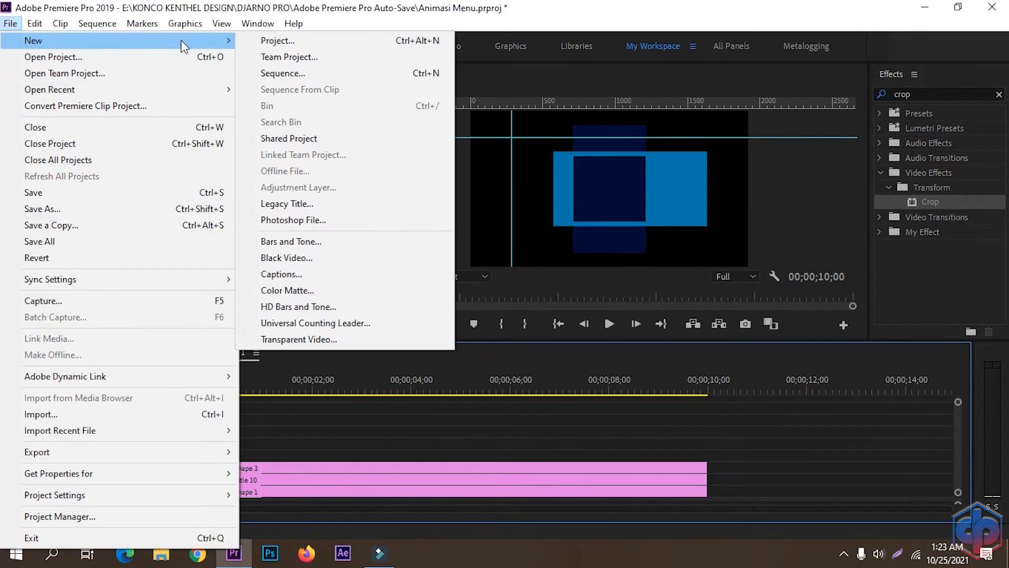
{"action": "left_click", "coordinate": [283, 204]}
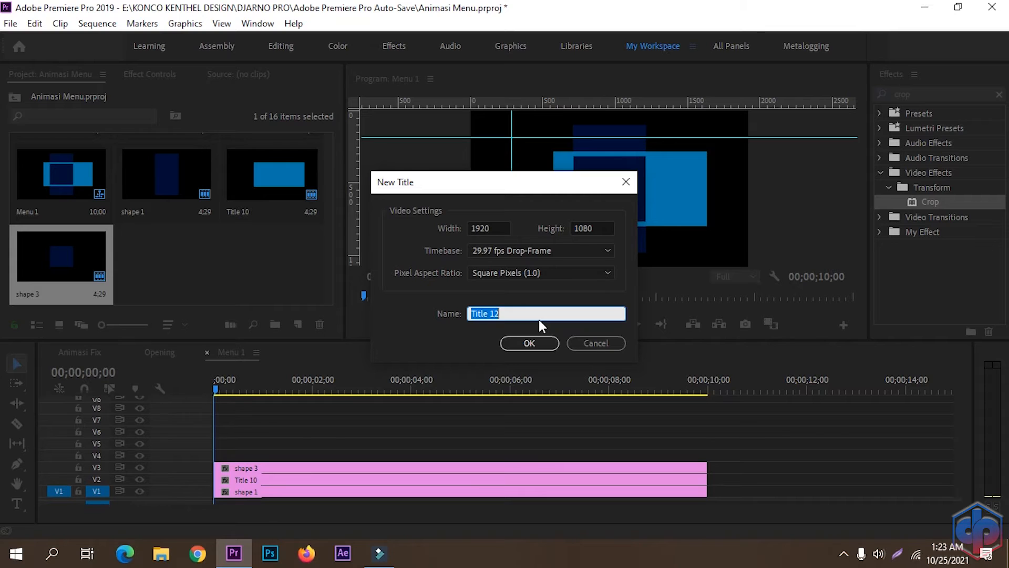
{"action": "type", "text": "menu"}
{"action": "left_click", "coordinate": [537, 345]}
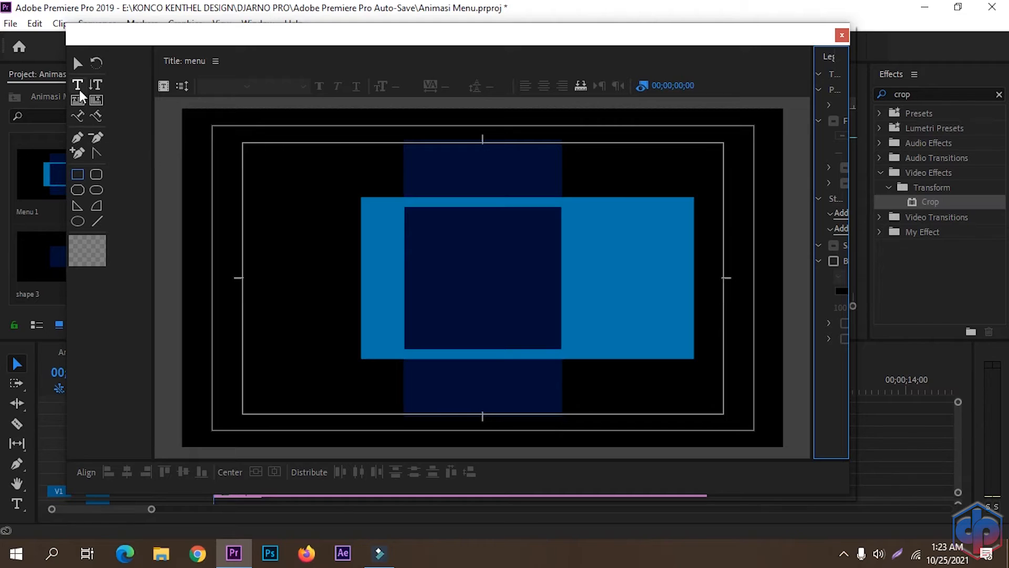
Step: Add the text "menu" inside the upper part of the central navy rectangle
{"action": "left_click", "coordinate": [79, 86]}
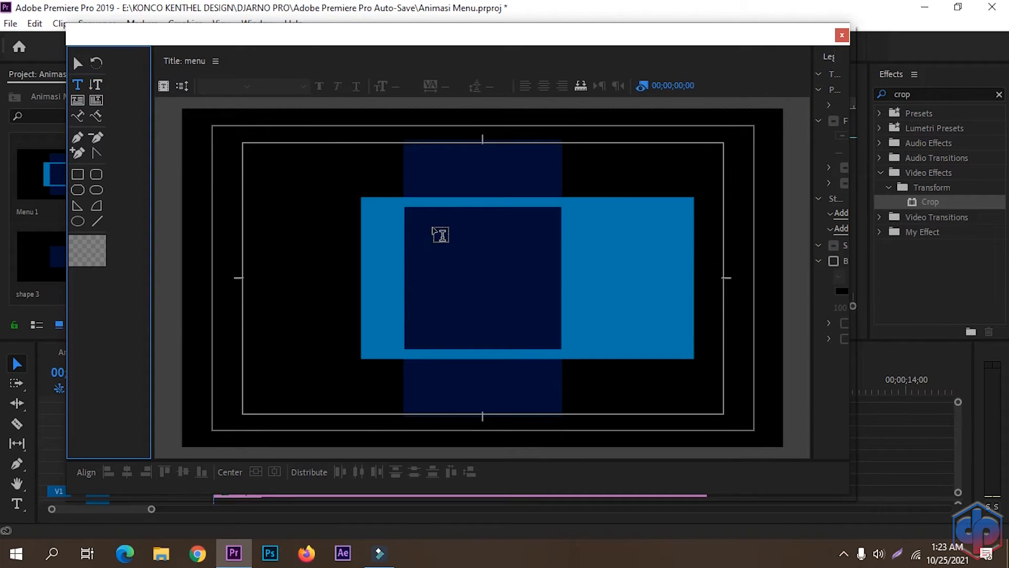
{"action": "left_click", "coordinate": [433, 228]}
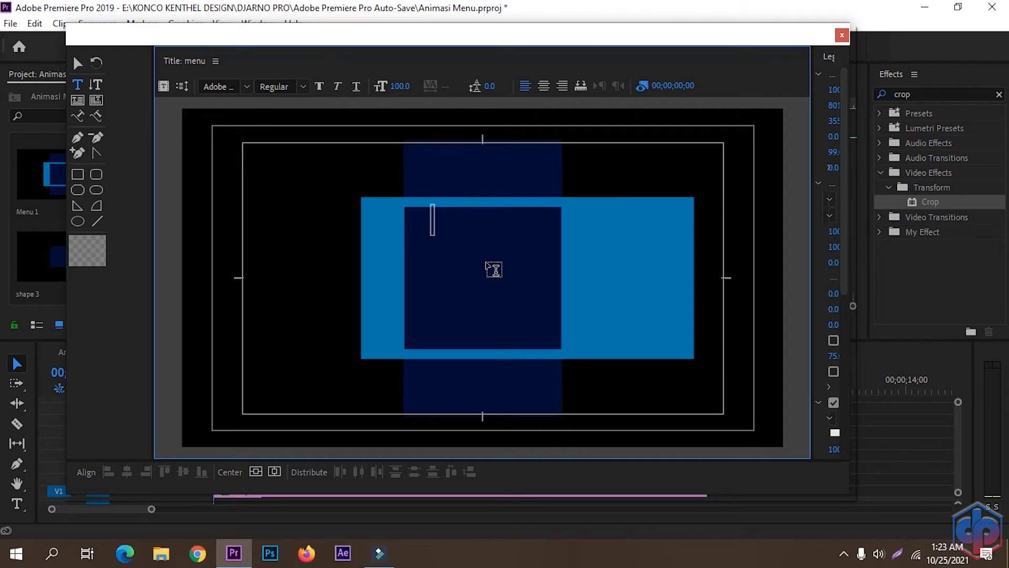
{"action": "type", "text": "menu"}
Step: Change the whole menu text to the Bebas Neue font in the Bold style
{"action": "key", "text": "ctrl+a"}
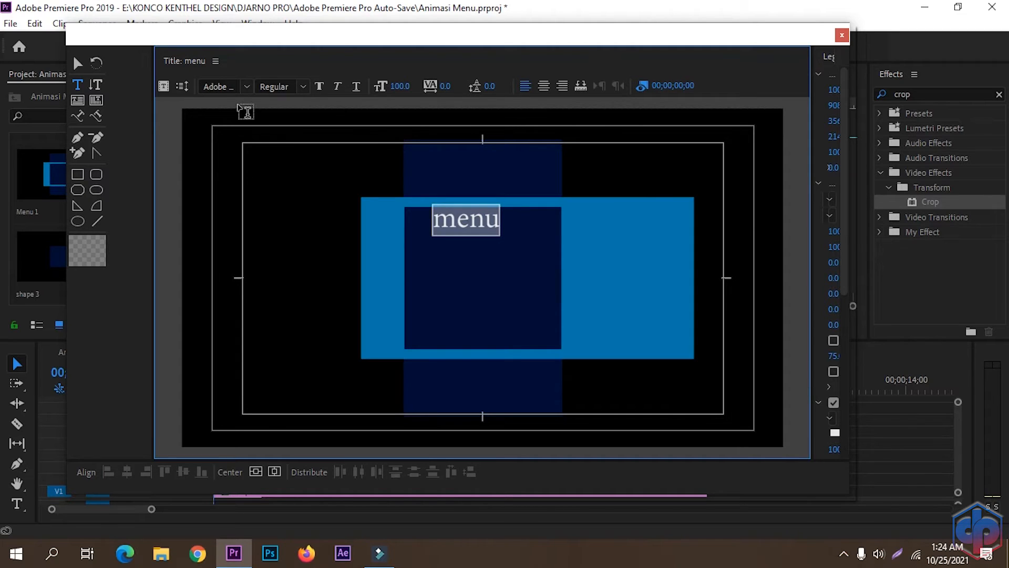
{"action": "left_click", "coordinate": [225, 86]}
{"action": "type", "text": "Bebas"}
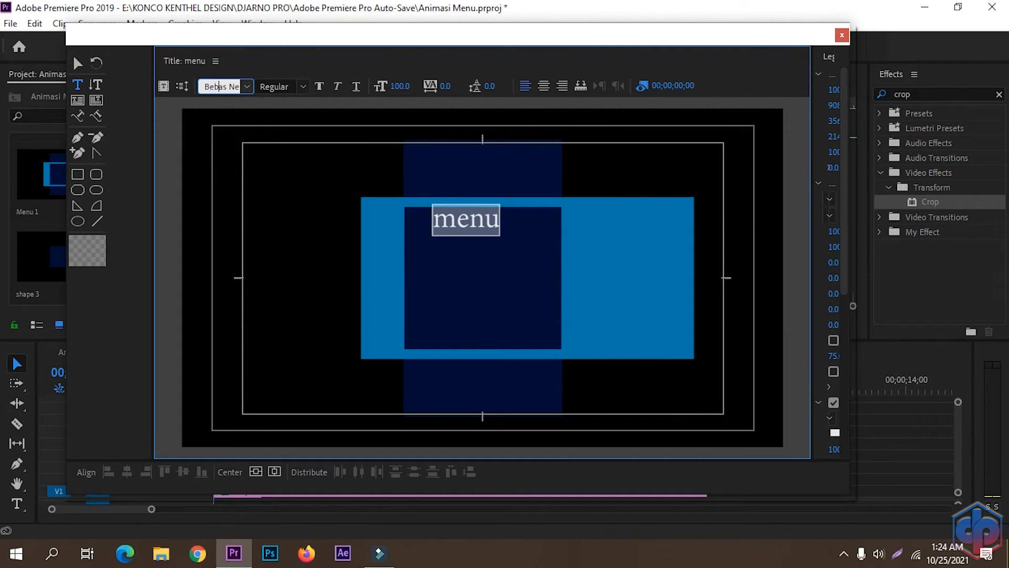
{"action": "left_click", "coordinate": [304, 87]}
{"action": "left_click", "coordinate": [268, 112]}
{"action": "left_click", "coordinate": [266, 106]}
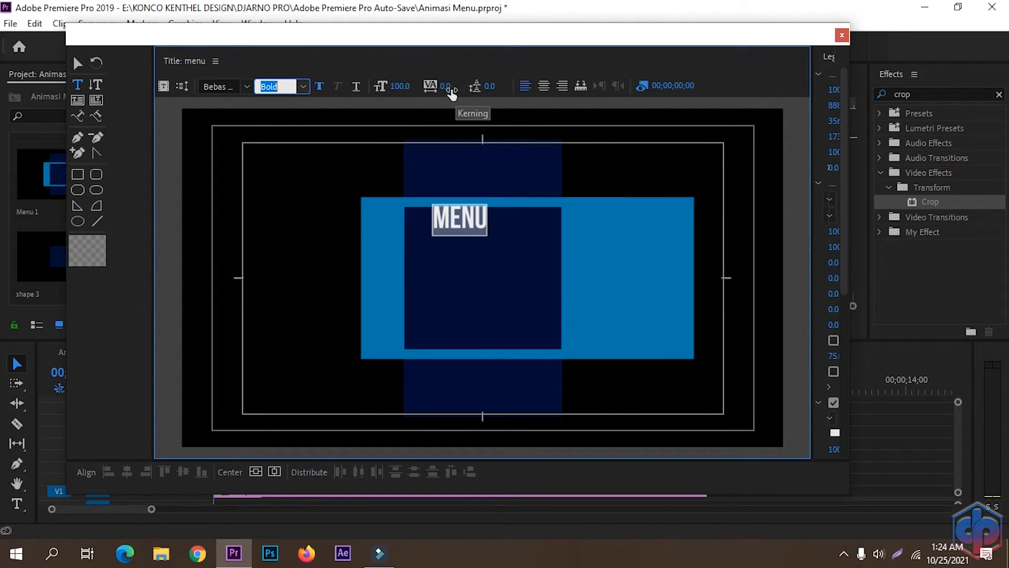
Step: Set the menu text's kerning to 10 and move the text to the upper middle of the central navy rectangle
{"action": "left_click", "coordinate": [450, 86]}
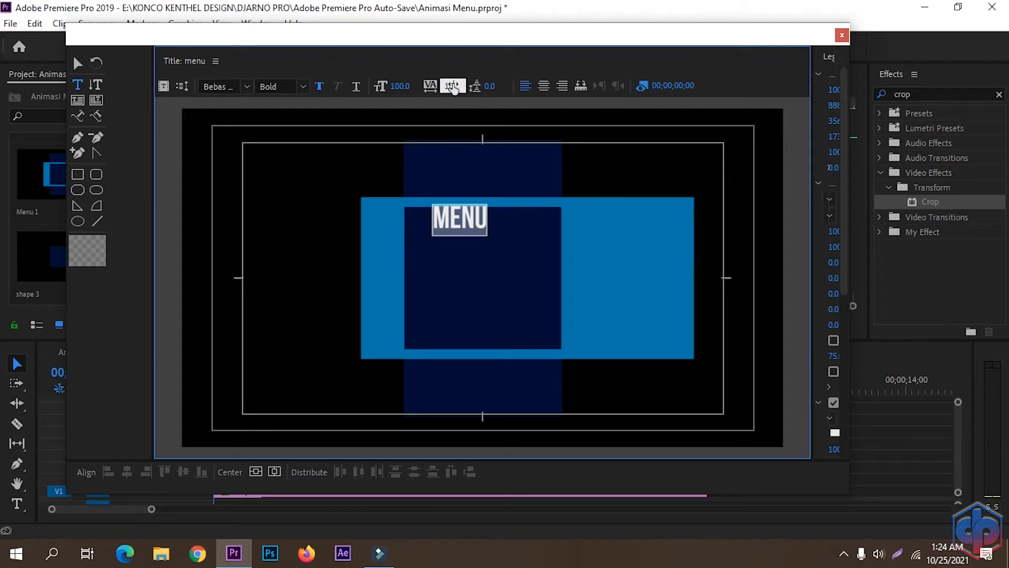
{"action": "type", "text": "10"}
{"action": "key", "text": "Return"}
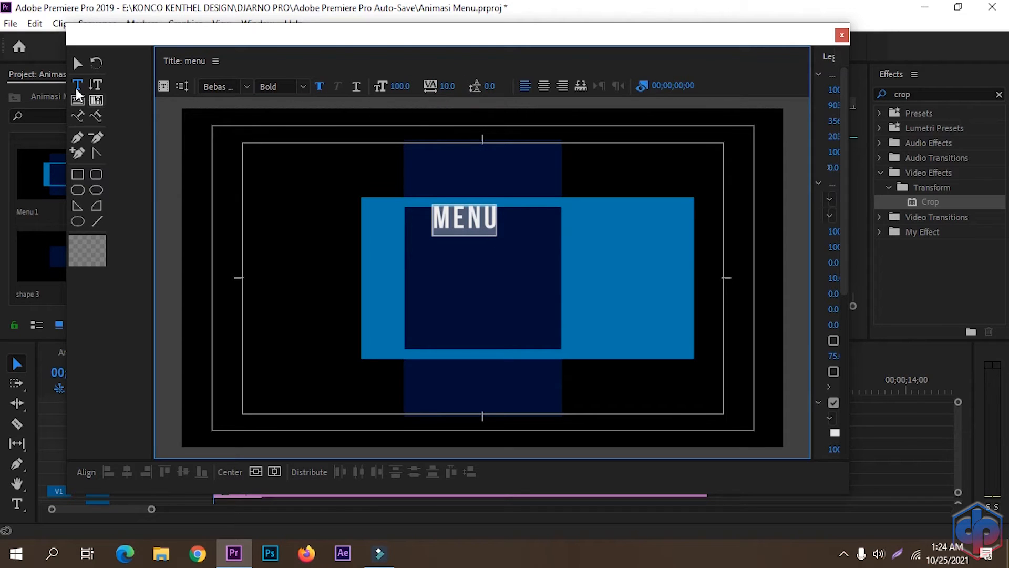
{"action": "left_click", "coordinate": [77, 63]}
{"action": "left_click_drag", "start_coordinate": [461, 225], "coordinate": [485, 232]}
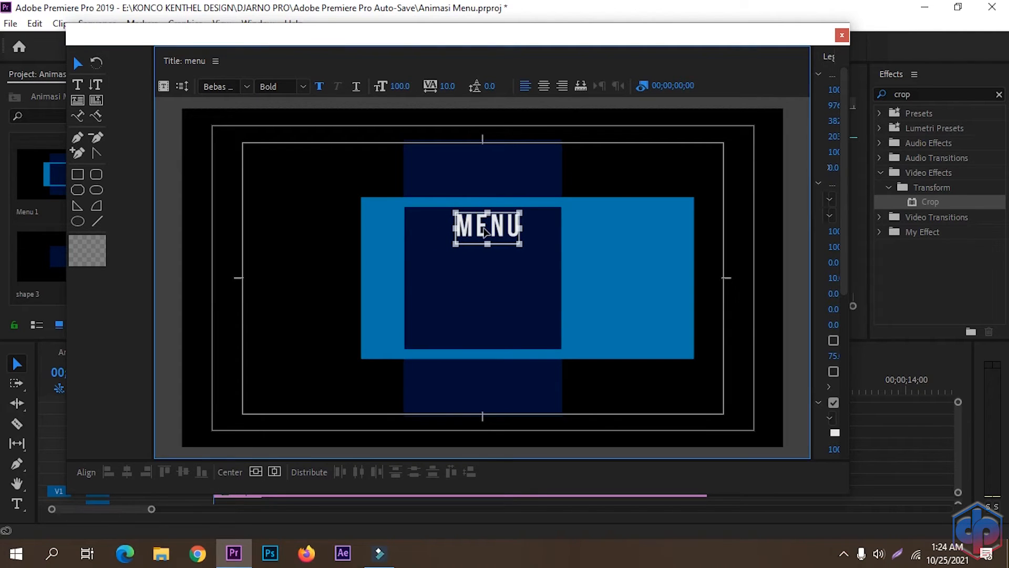
Step: Center the MENU text horizontally, add a drop shadow with raised opacity, and close the title editor
{"action": "left_click", "coordinate": [275, 472]}
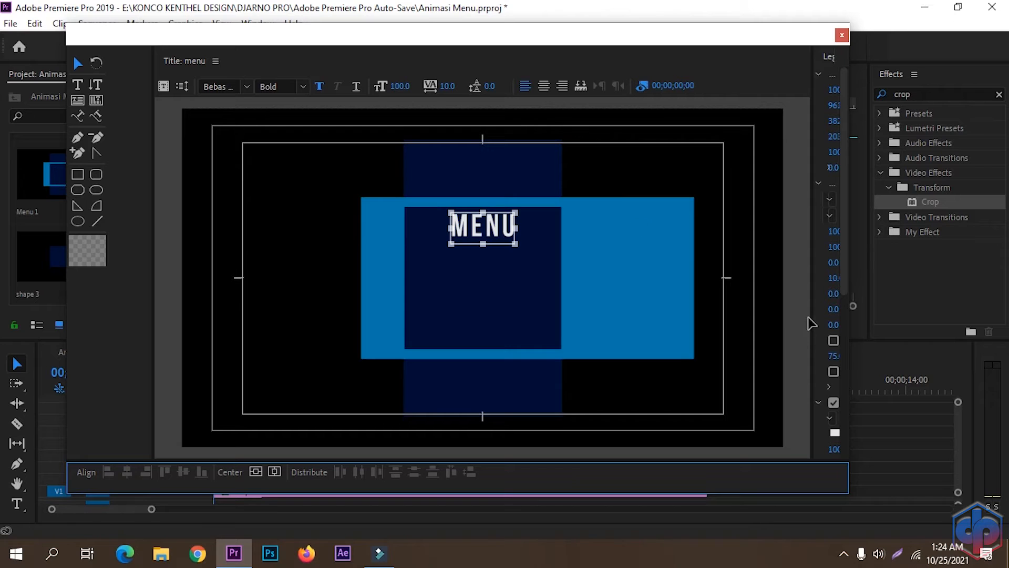
{"action": "left_click_drag", "start_coordinate": [810, 318], "coordinate": [775, 318]}
{"action": "left_click_drag", "start_coordinate": [843, 283], "coordinate": [860, 407]}
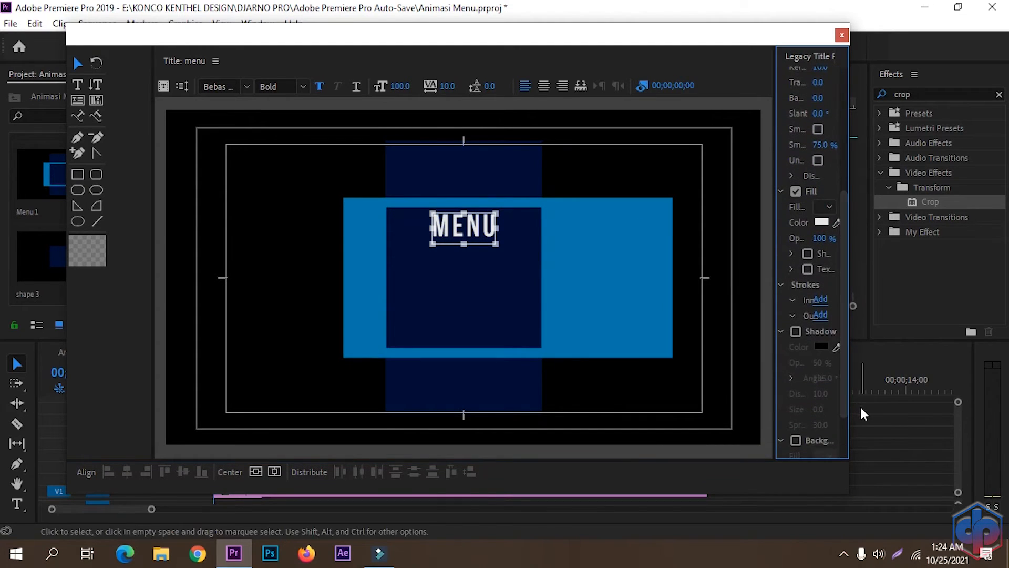
{"action": "left_click", "coordinate": [795, 332]}
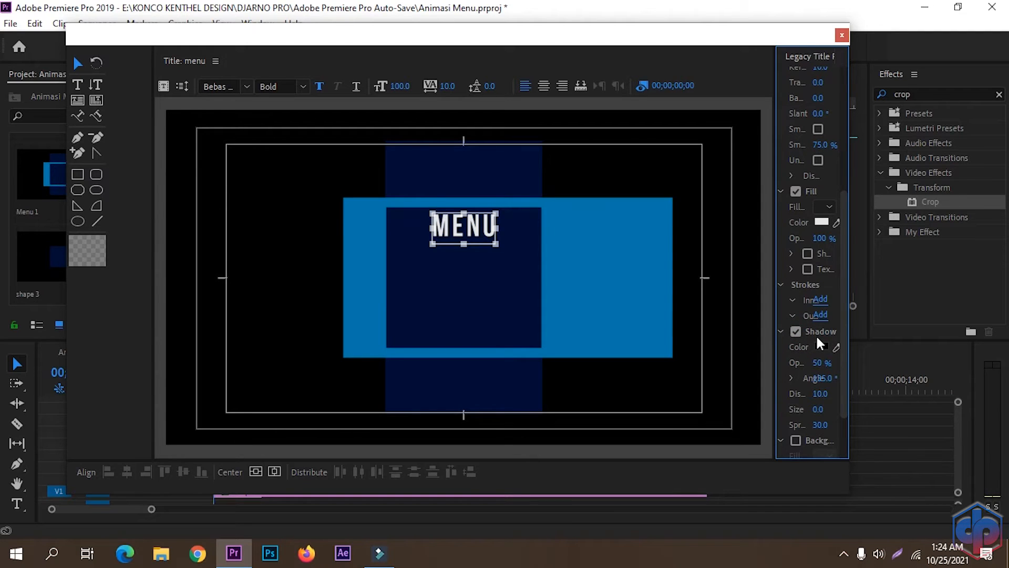
{"action": "left_click_drag", "start_coordinate": [819, 364], "coordinate": [847, 364]}
{"action": "left_click", "coordinate": [519, 272]}
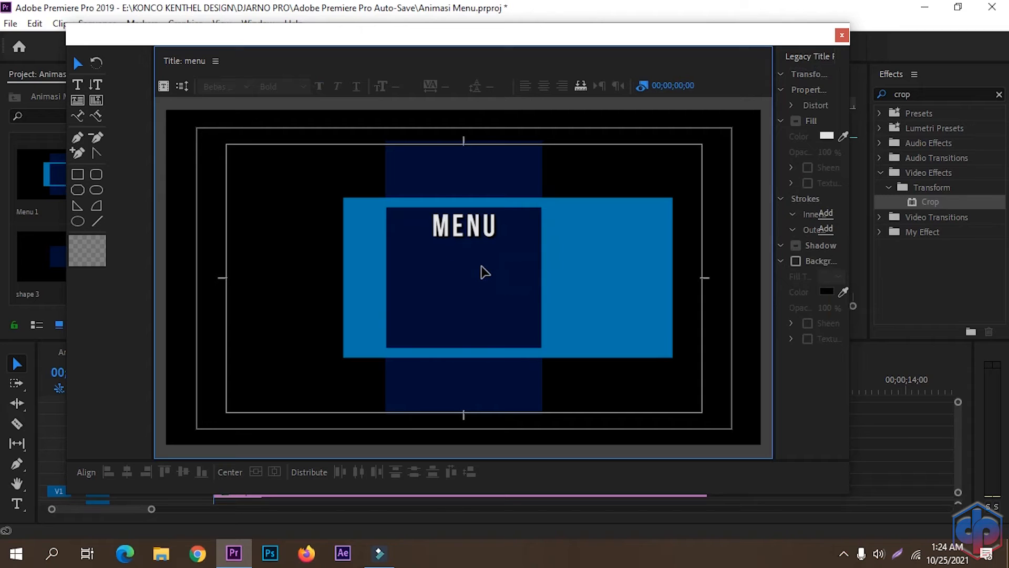
{"action": "left_click", "coordinate": [843, 35]}
Step: Place the menu title on track V4 at the sequence start and extend it to 10 seconds
{"action": "left_click_drag", "start_coordinate": [157, 250], "coordinate": [212, 469]}
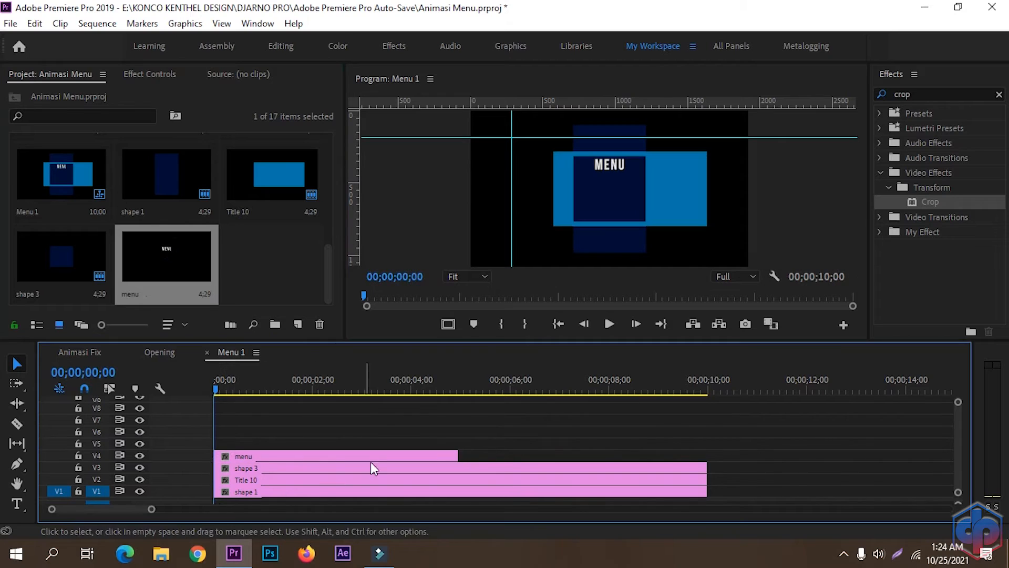
{"action": "left_click", "coordinate": [455, 451]}
{"action": "left_click_drag", "start_coordinate": [455, 451], "coordinate": [707, 454]}
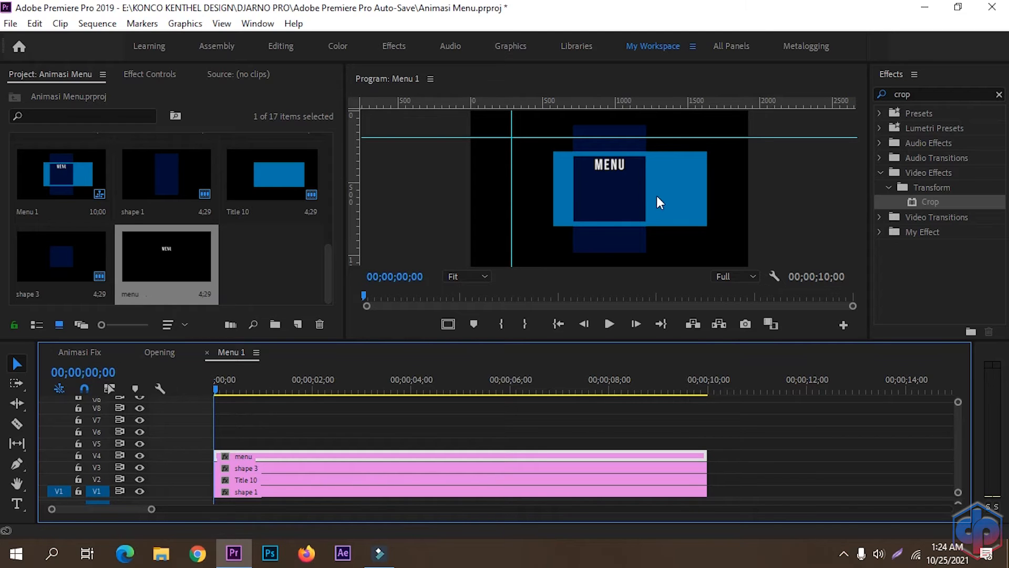
Step: Create a new 1920 × 1080 legacy title named Line
{"action": "left_click", "coordinate": [10, 23]}
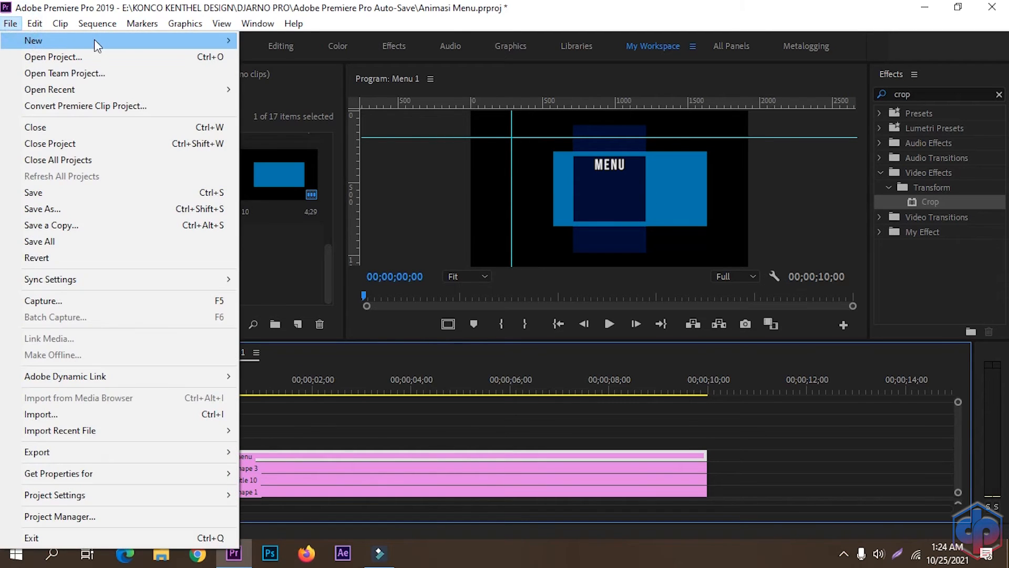
{"action": "mouse_move", "coordinate": [133, 43]}
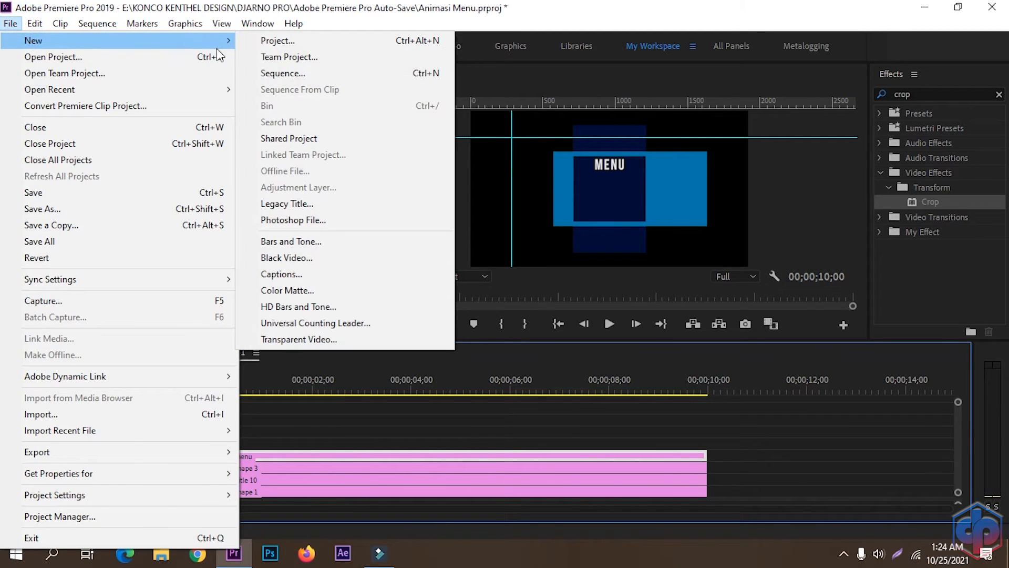
{"action": "left_click", "coordinate": [294, 203]}
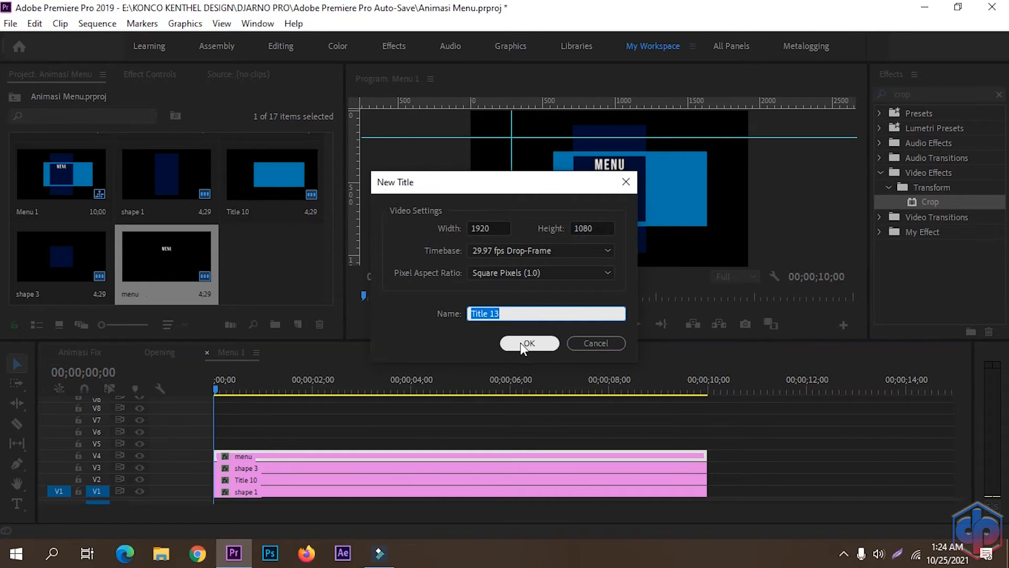
{"action": "type", "text": "Line"}
{"action": "left_click", "coordinate": [529, 344]}
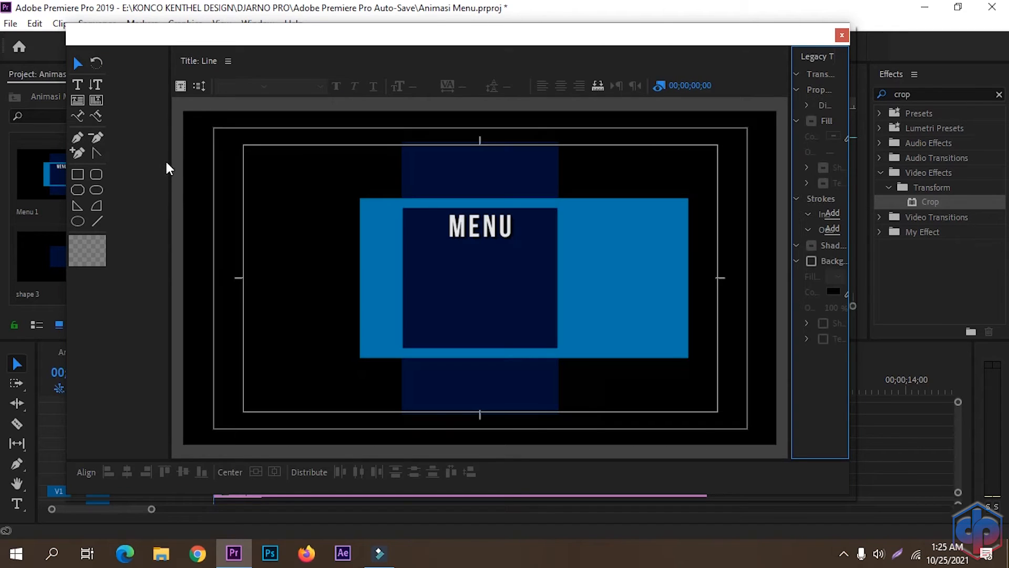
Step: Draw a thin horizontal rectangle about 457 × 3 px just below the MENU text as a divider line
{"action": "left_click_drag", "start_coordinate": [170, 166], "coordinate": [151, 167]}
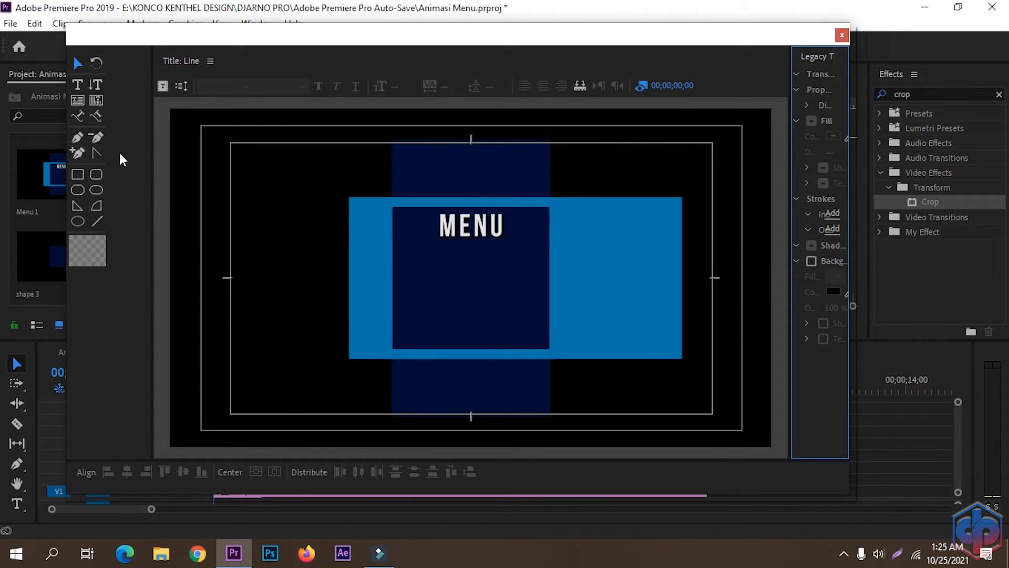
{"action": "left_click", "coordinate": [78, 175]}
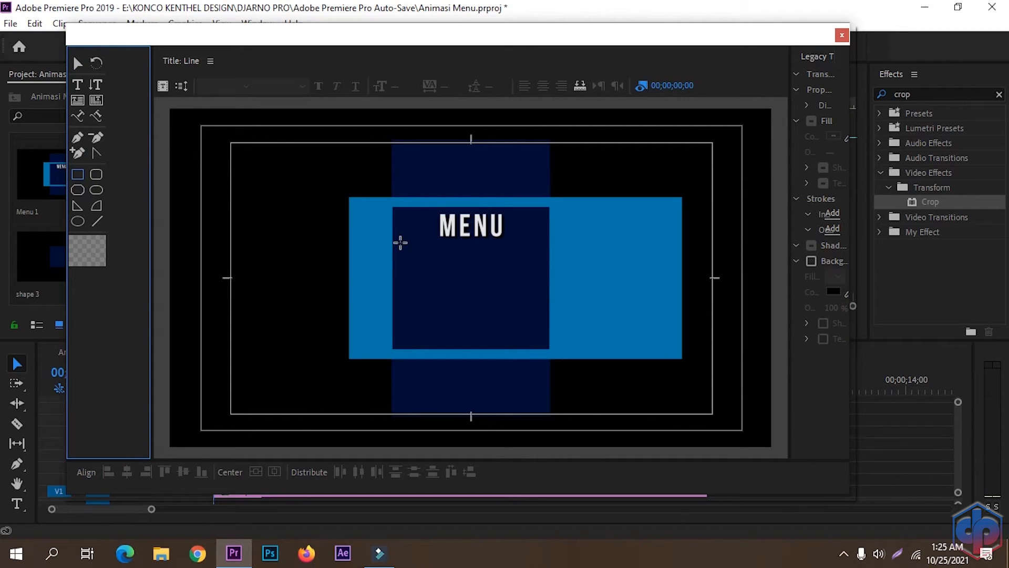
{"action": "left_click_drag", "start_coordinate": [401, 241], "coordinate": [544, 244]}
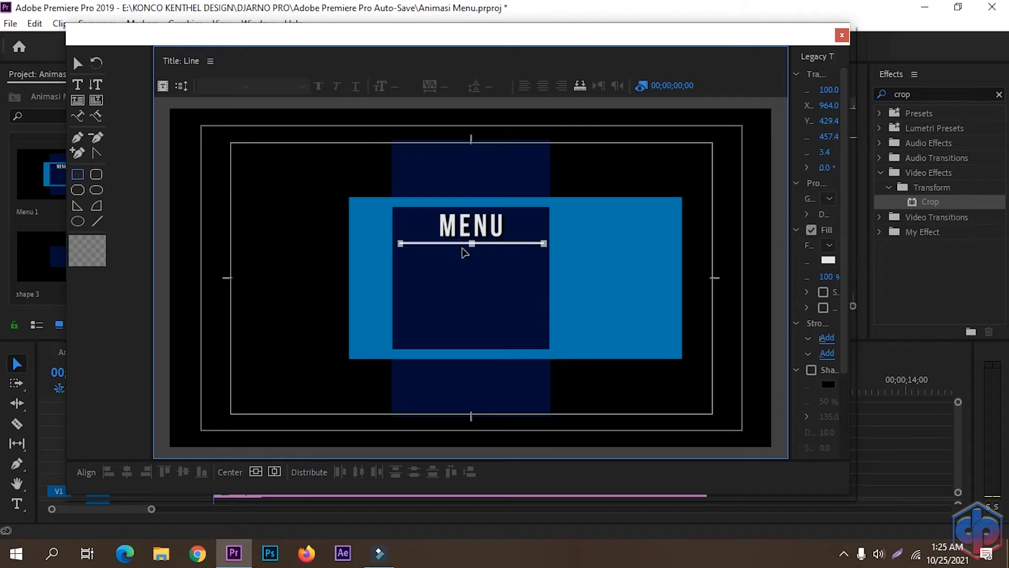
Step: Paste a copy of the divider line and move it down to about Y 523
{"action": "key", "text": "ctrl+v"}
{"action": "key", "text": "Down"}
{"action": "key", "text": "Down"}
{"action": "key", "text": "Down"}
{"action": "key", "text": "Down"}
{"action": "key", "text": "Down"}
{"action": "key", "text": "Down"}
{"action": "key", "text": "Down"}
{"action": "key", "text": "Down"}
{"action": "key", "text": "Down"}
{"action": "key", "text": "Down"}
{"action": "key", "text": "Down"}
{"action": "key", "text": "Down"}
{"action": "key", "text": "Down"}
{"action": "key", "text": "Down"}
{"action": "key", "text": "Down"}
{"action": "key", "text": "Down"}
{"action": "key", "text": "Down"}
{"action": "key", "text": "Down"}
{"action": "left_click_drag", "start_coordinate": [473, 251], "coordinate": [472, 274]}
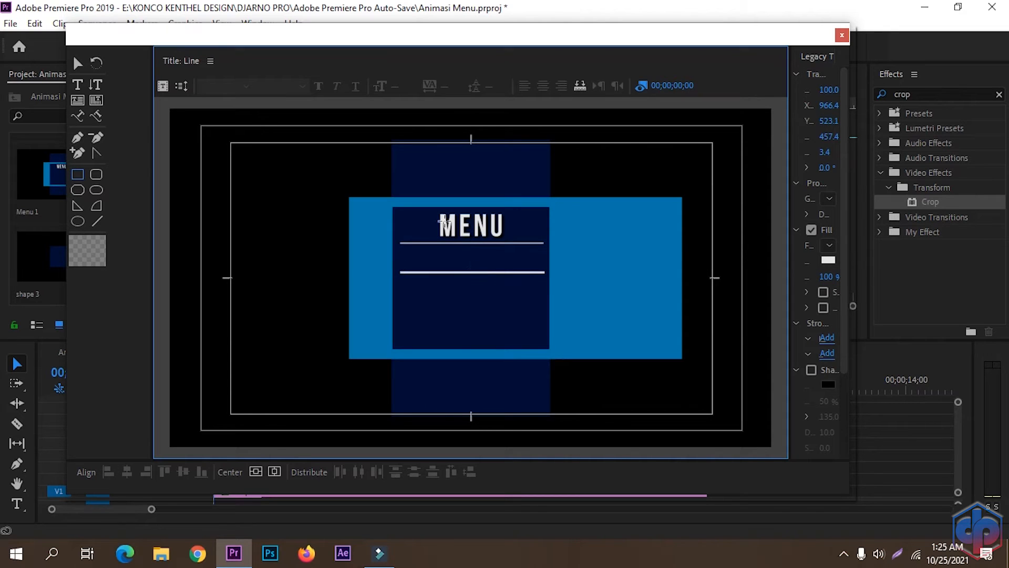
Step: Select both divider lines and center them horizontally in the title frame
{"action": "left_click", "coordinate": [77, 64]}
{"action": "left_click", "coordinate": [469, 273]}
{"action": "left_click_drag", "start_coordinate": [470, 280], "coordinate": [488, 244]}
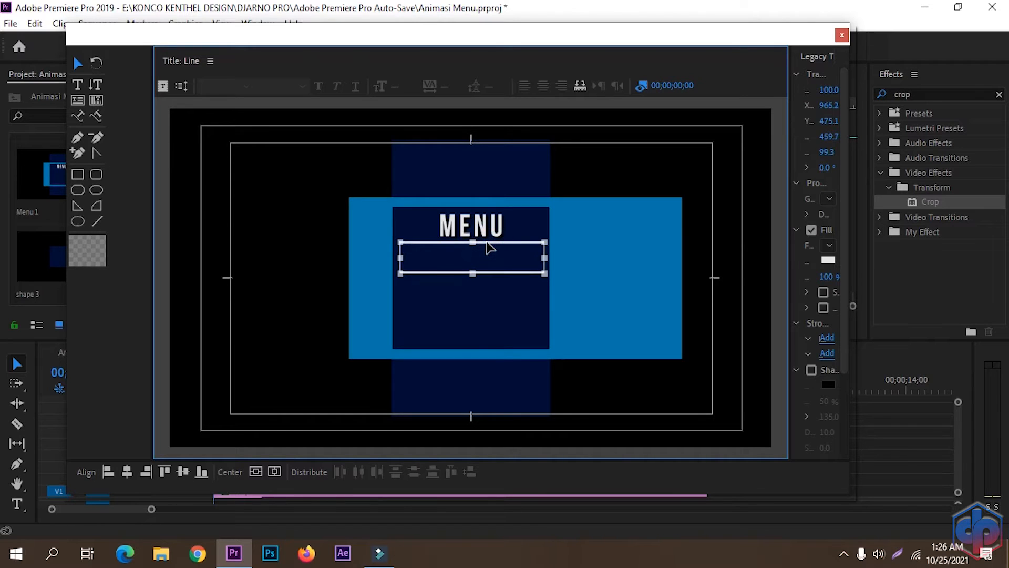
{"action": "left_click", "coordinate": [274, 471]}
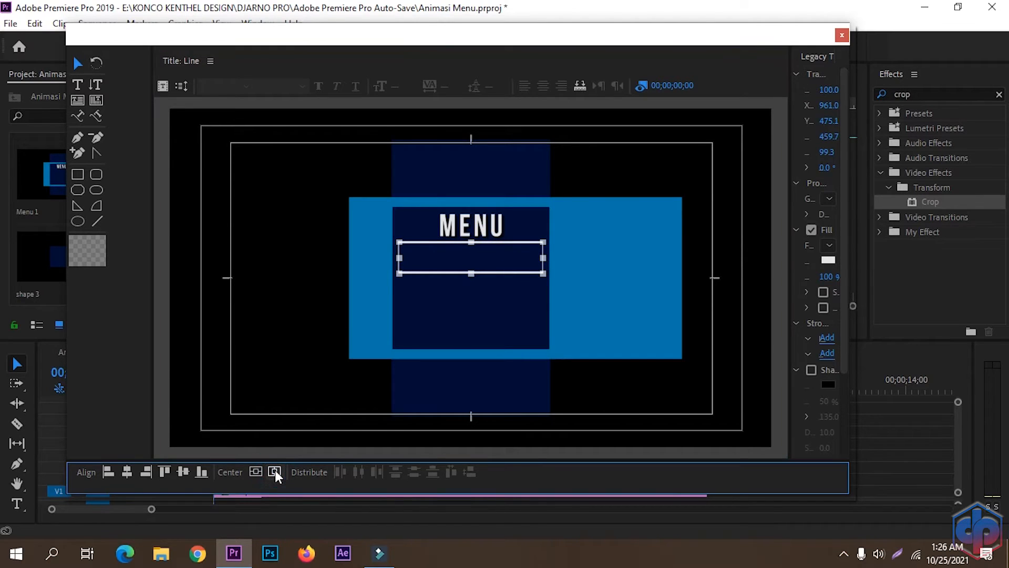
{"action": "left_click", "coordinate": [484, 258]}
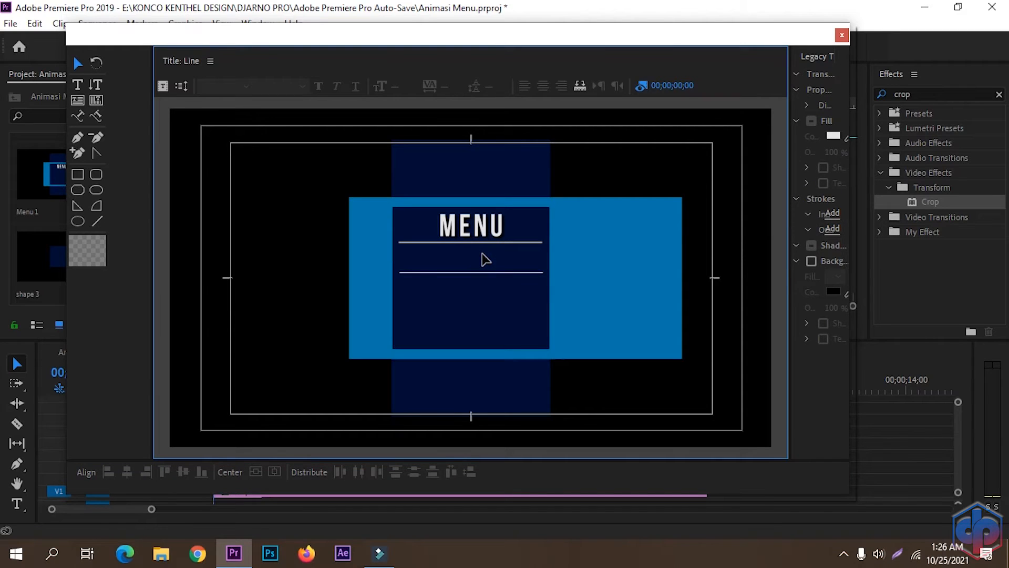
Step: Nudge both divider lines down together to about Y 492, keeping them horizontally centered, and close the title editor
{"action": "left_click", "coordinate": [491, 249]}
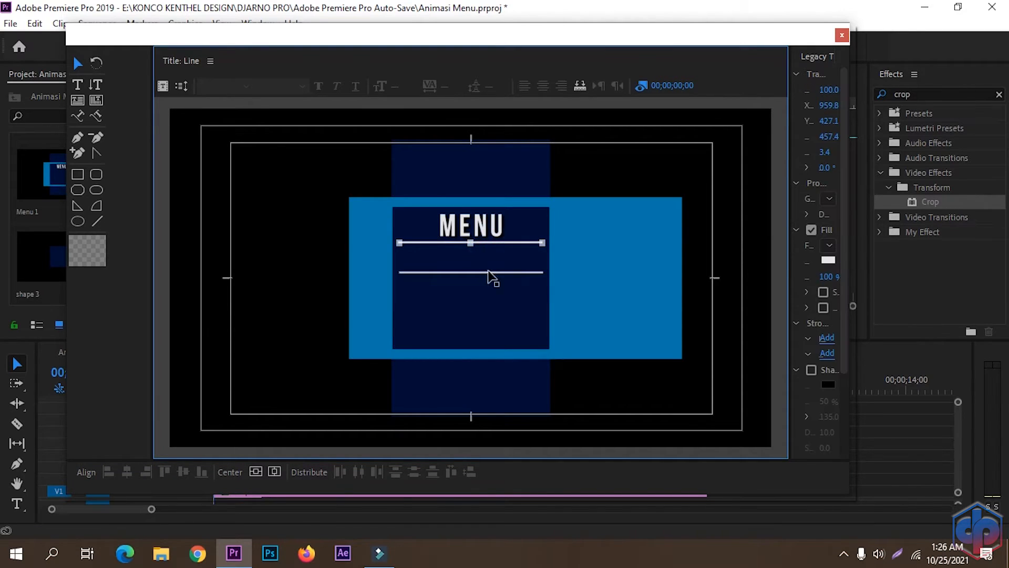
{"action": "key", "text": "Down"}
{"action": "key", "text": "Down"}
{"action": "key", "text": "Down"}
{"action": "key", "text": "Down"}
{"action": "key", "text": "Down"}
{"action": "key", "text": "Down"}
{"action": "key", "text": "Down"}
{"action": "key", "text": "Down"}
{"action": "key", "text": "Down"}
{"action": "key", "text": "Down"}
{"action": "key", "text": "Down"}
{"action": "key", "text": "Down"}
{"action": "key", "text": "Down"}
{"action": "key", "text": "Down"}
{"action": "key", "text": "Down"}
{"action": "key", "text": "Down"}
{"action": "key", "text": "Down"}
{"action": "key", "text": "Down"}
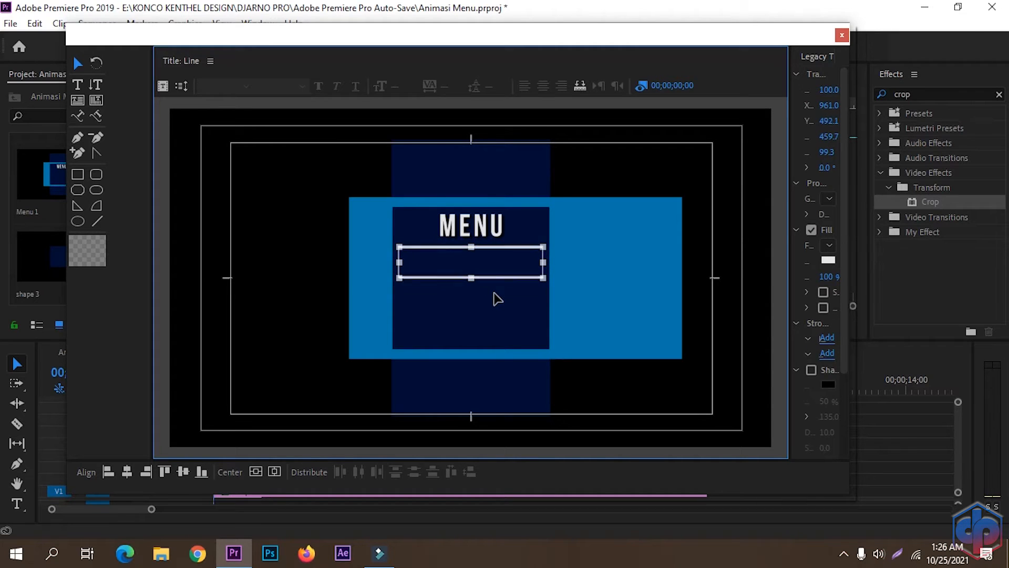
{"action": "left_click", "coordinate": [281, 472]}
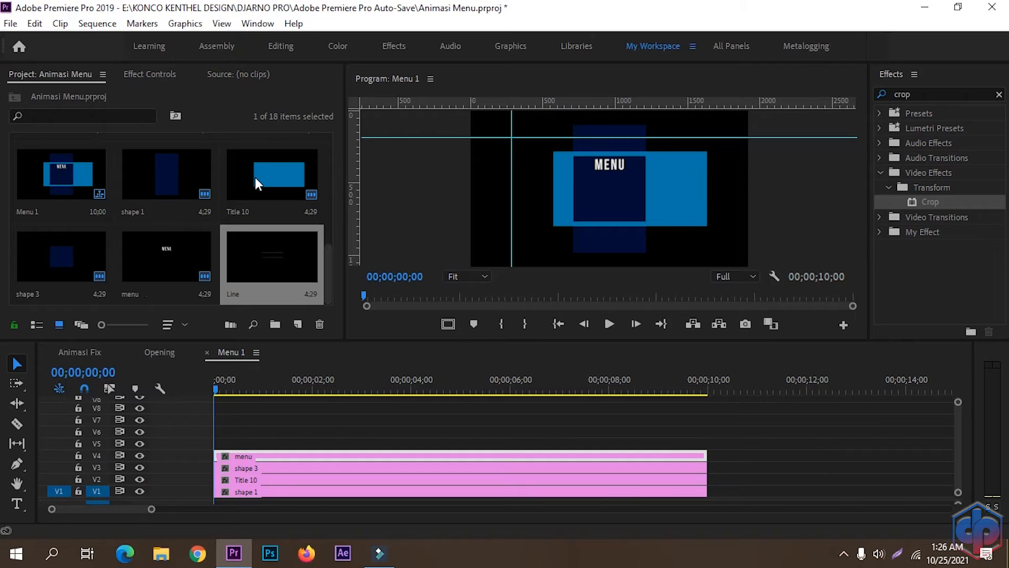
Step: Place the Line title on track V5 at the sequence start and extend it to 10 seconds
{"action": "left_click_drag", "start_coordinate": [255, 251], "coordinate": [213, 444]}
{"action": "left_click_drag", "start_coordinate": [457, 444], "coordinate": [707, 453]}
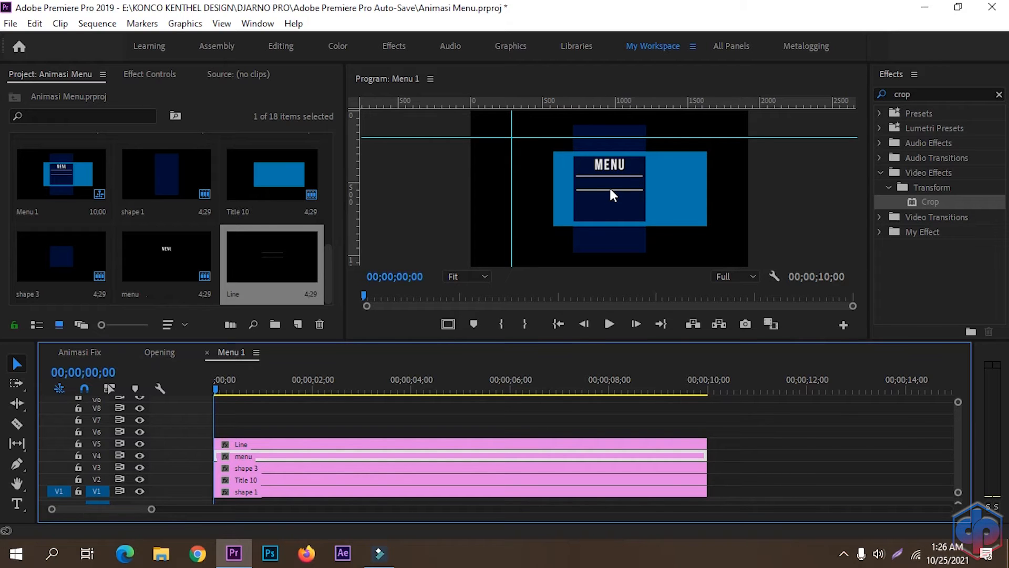
Step: Create a new 1920 × 1080 legacy title named Nama menu
{"action": "left_click", "coordinate": [3, 26]}
{"action": "mouse_move", "coordinate": [174, 42]}
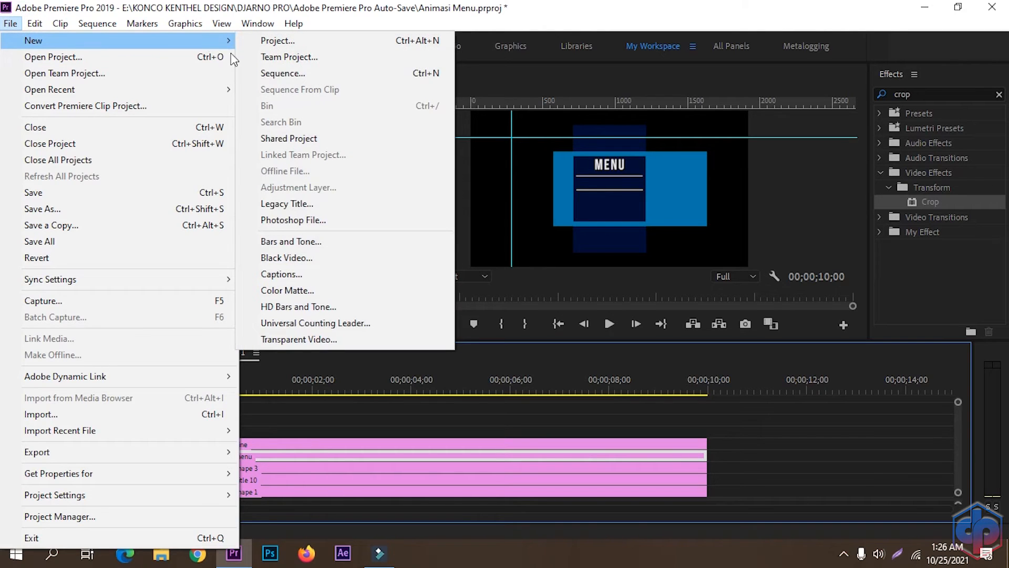
{"action": "left_click", "coordinate": [287, 203]}
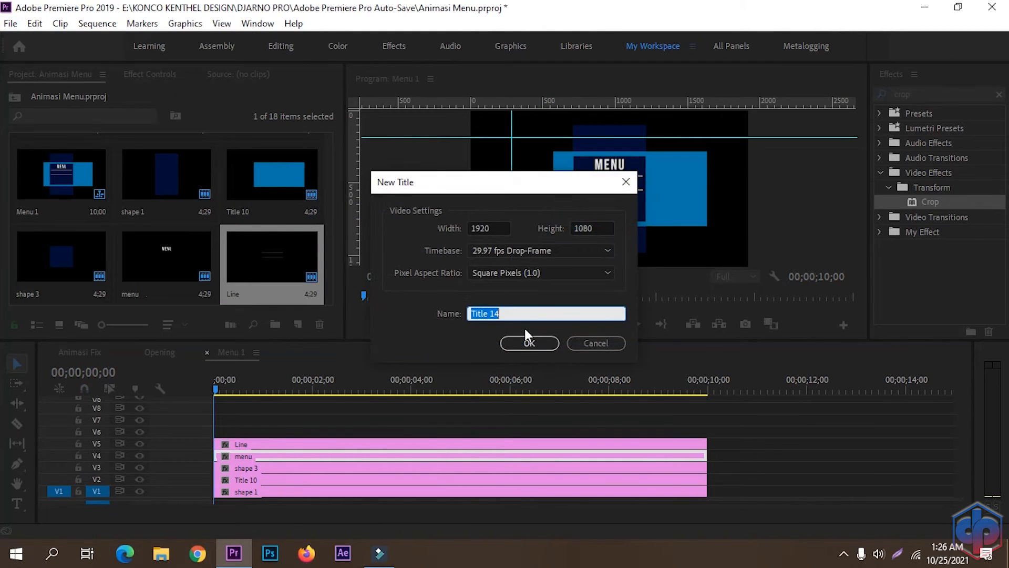
{"action": "type", "text": "Nama menu"}
{"action": "left_click", "coordinate": [524, 344]}
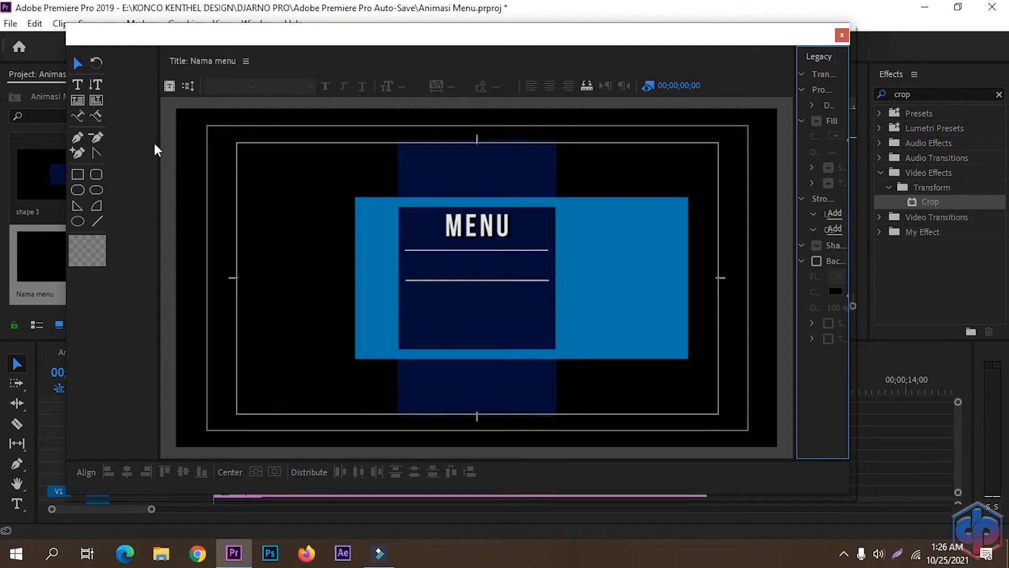
Step: Add the text "kopi kapal perang" between the two divider lines below MENU
{"action": "left_click", "coordinate": [79, 83]}
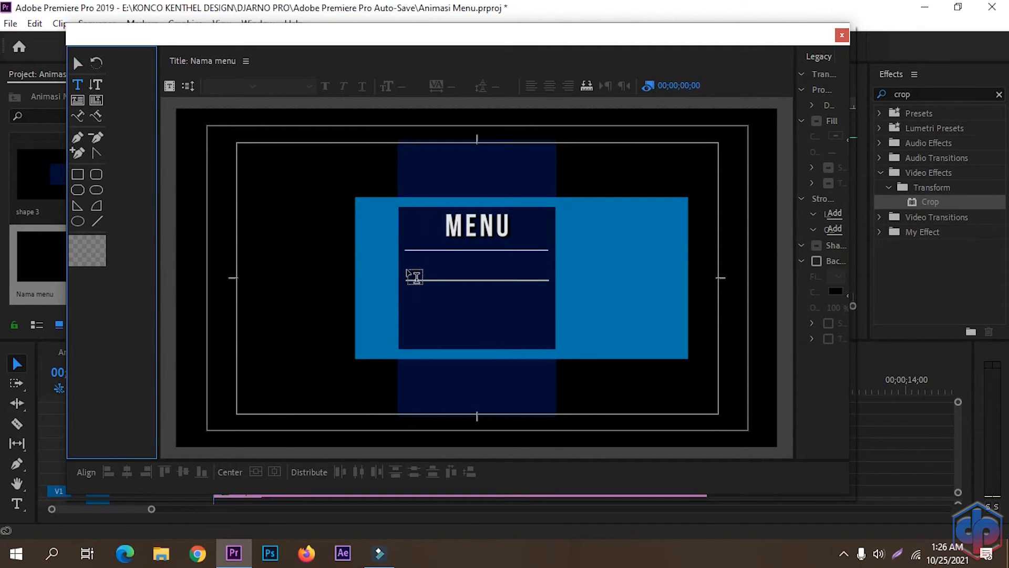
{"action": "left_click", "coordinate": [406, 268]}
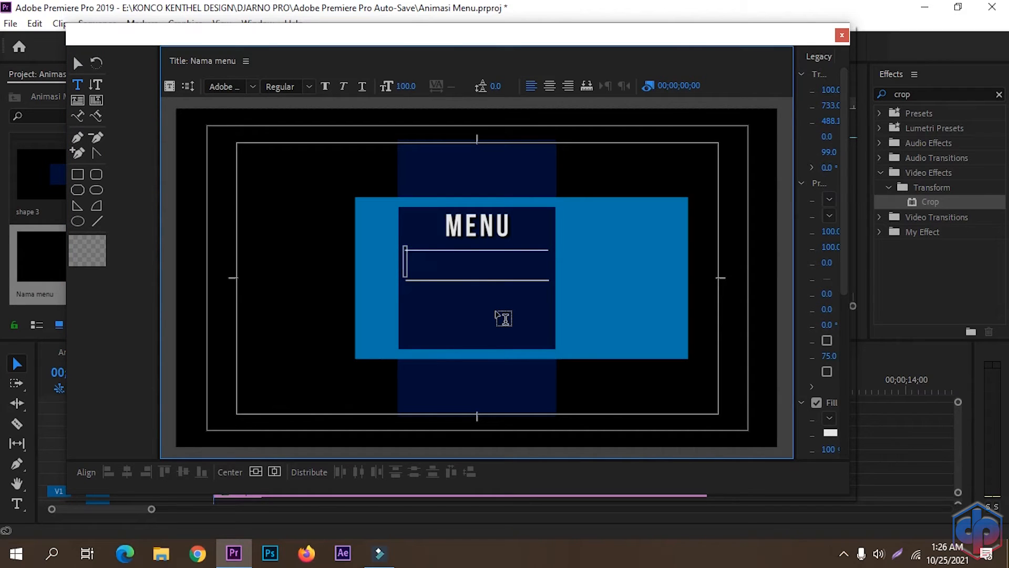
{"action": "type", "text": "kopi"}
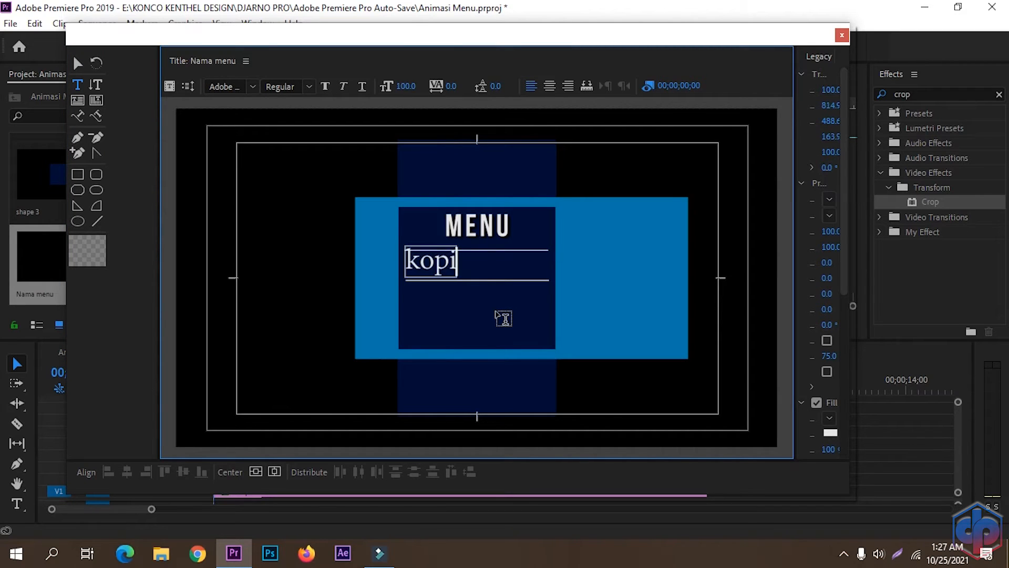
{"action": "type", "text": " kapal perang"}
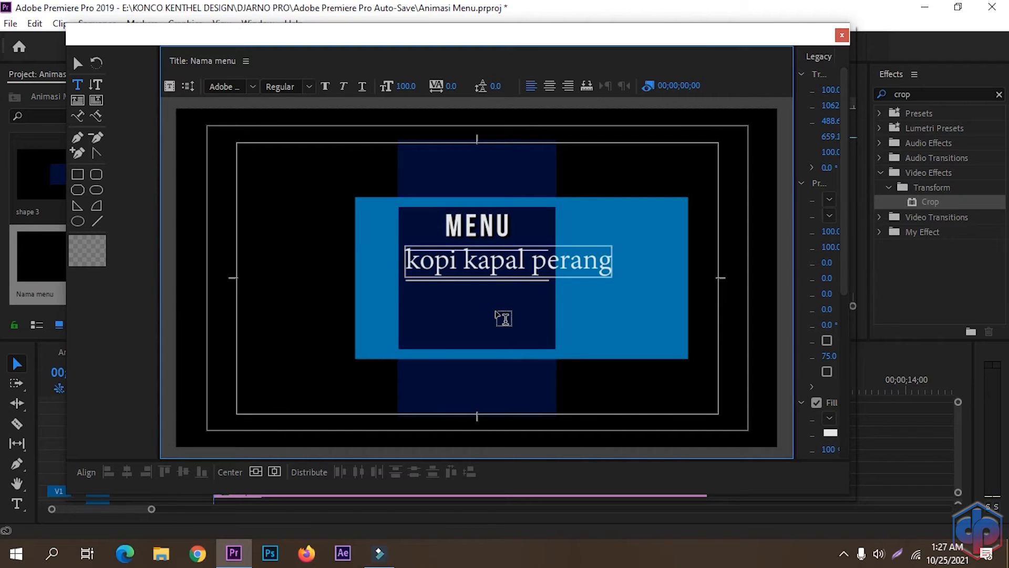
Step: Set the whole "kopi kapal perang" text to the Bebas Neue font in the Bold style
{"action": "key", "text": "ctrl+a"}
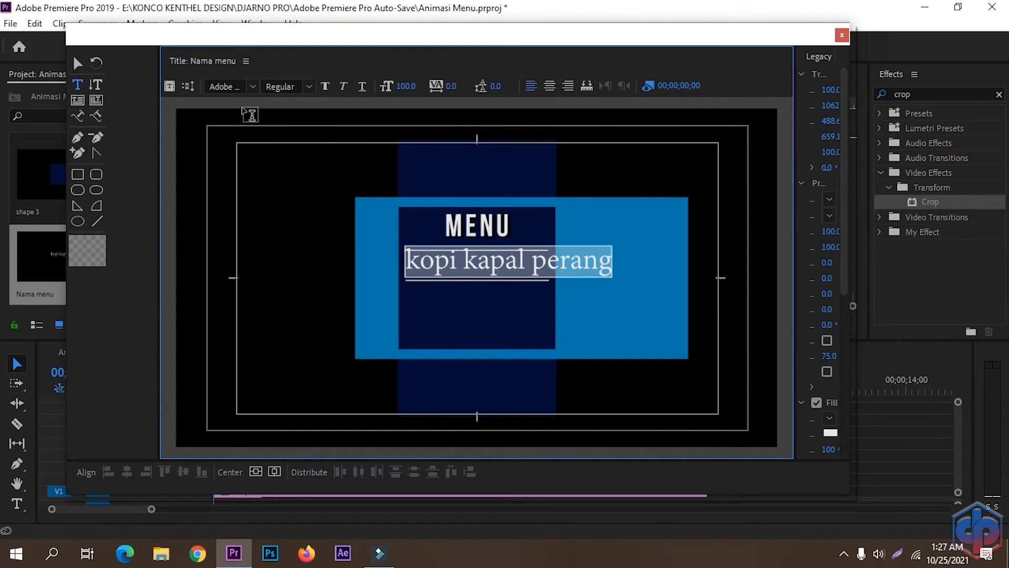
{"action": "left_click", "coordinate": [230, 88]}
{"action": "type", "text": "Bebas Ne"}
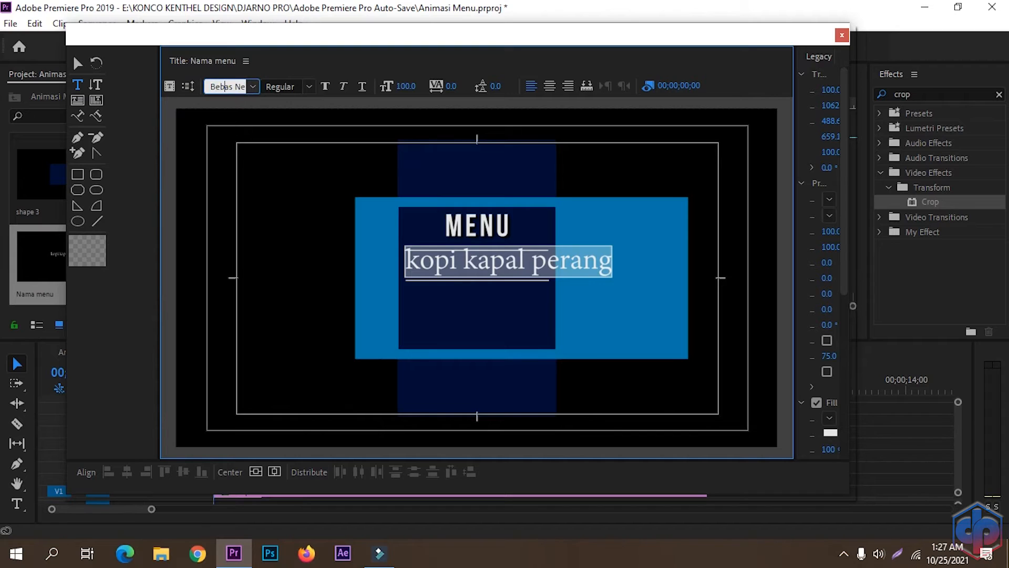
{"action": "left_click", "coordinate": [309, 86]}
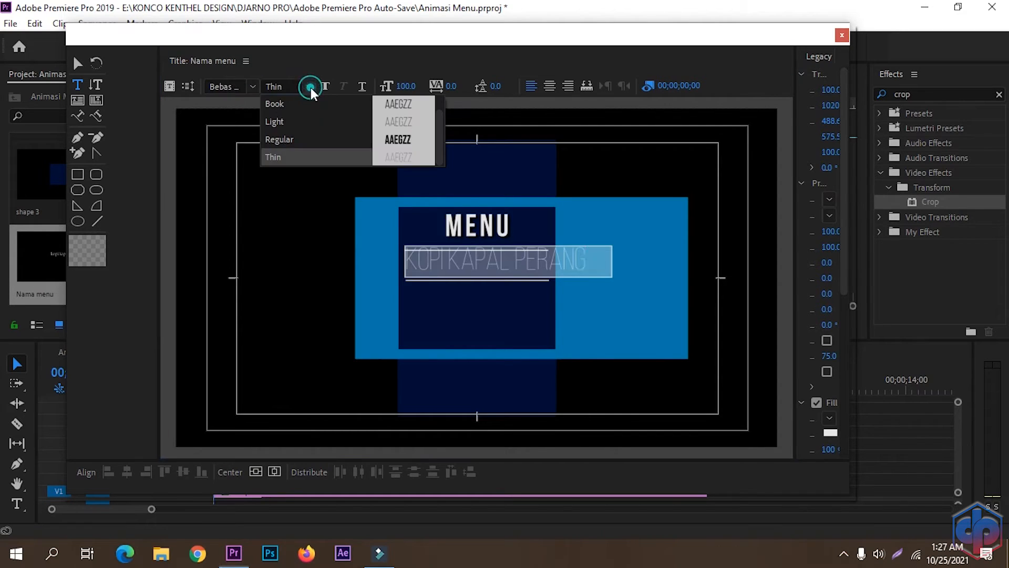
{"action": "scroll", "coordinate": [289, 105], "scroll_direction": "up", "scroll_amount": 1}
{"action": "left_click", "coordinate": [276, 105]}
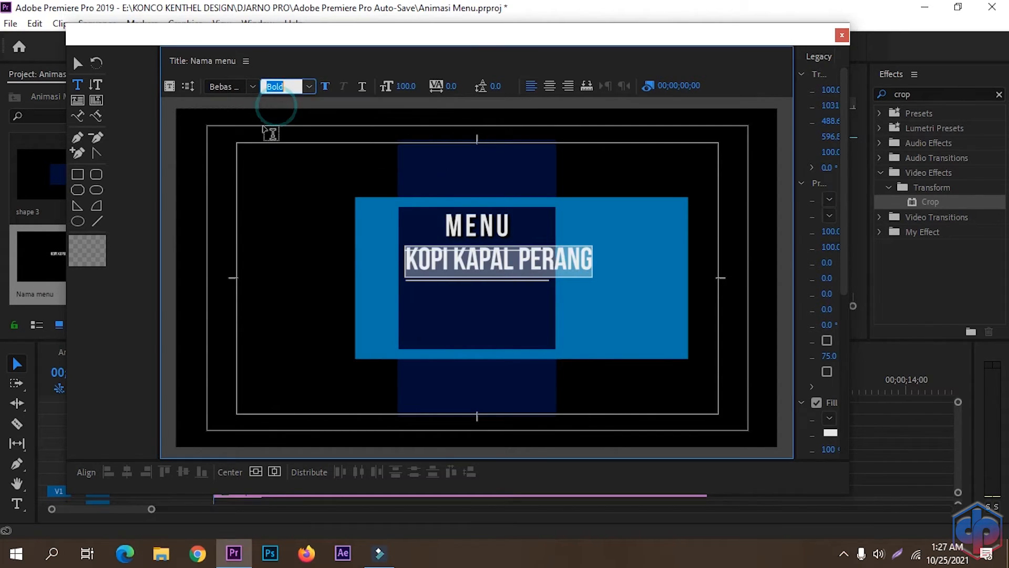
Step: Set the "kopi kapal perang" text's font size to 70 and its kerning to 5
{"action": "left_click", "coordinate": [411, 85]}
{"action": "type", "text": "70"}
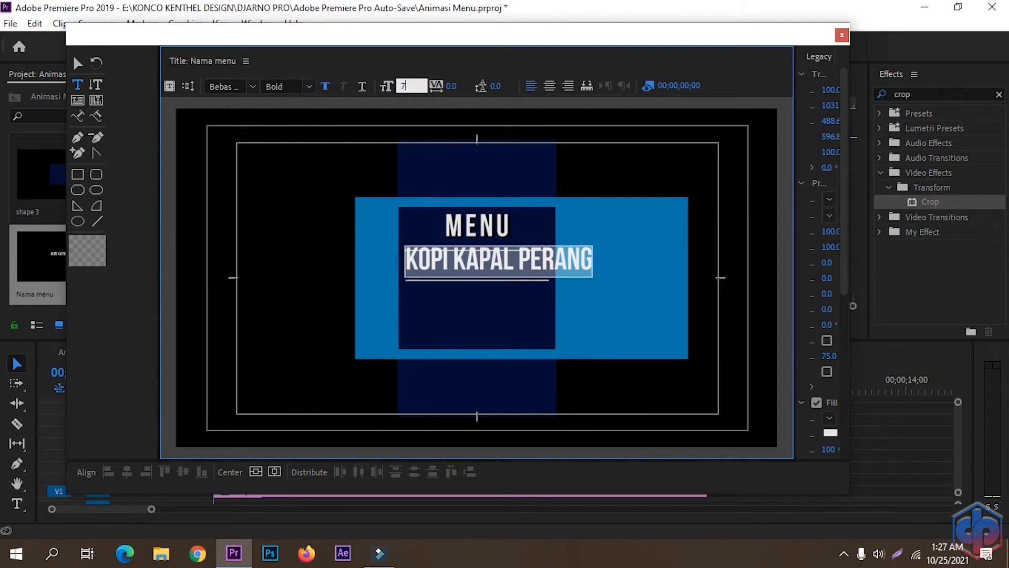
{"action": "key", "text": "Return"}
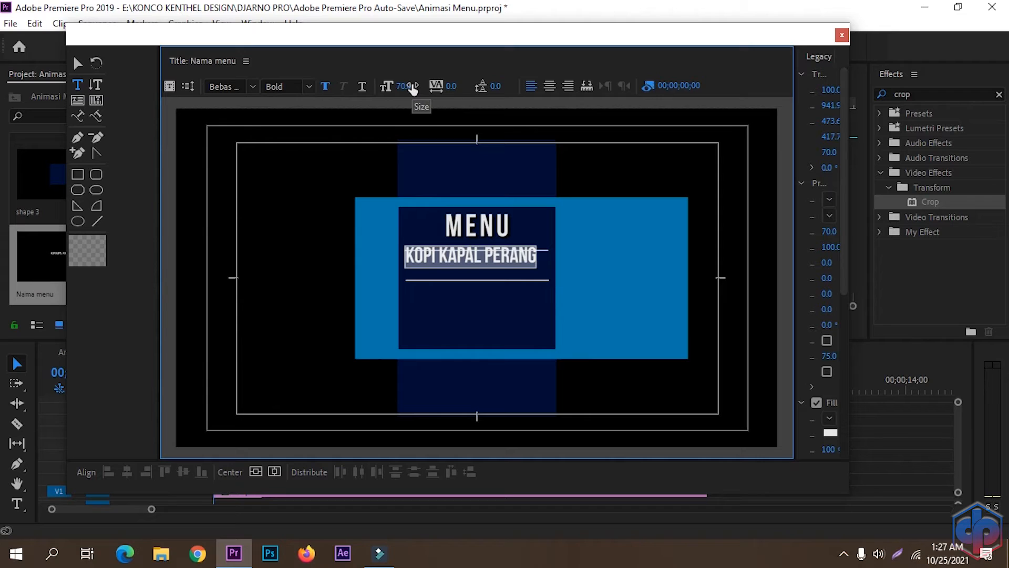
{"action": "left_click", "coordinate": [457, 85]}
{"action": "type", "text": "5"}
{"action": "key", "text": "Return"}
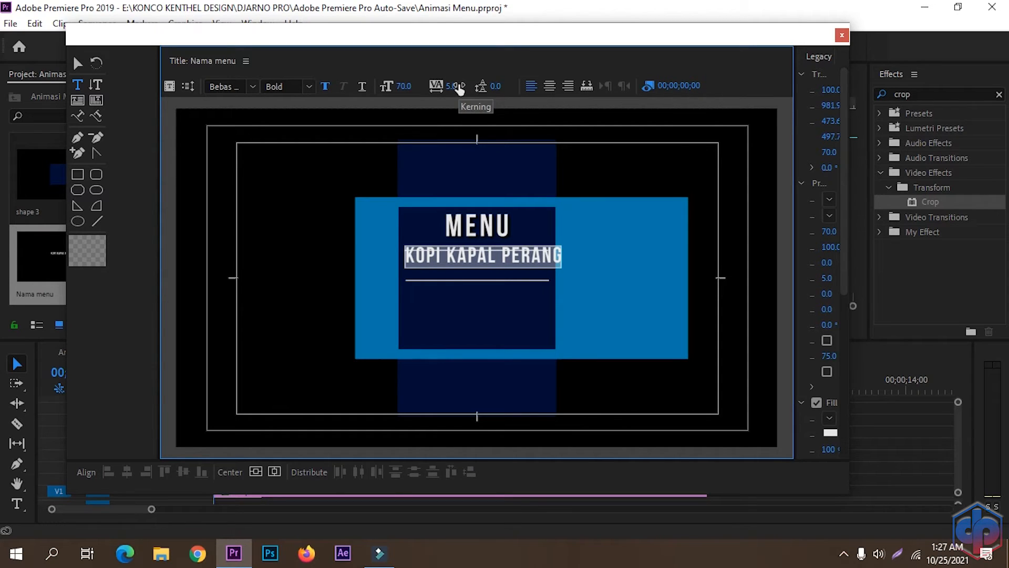
Step: Set the "kopi kapal perang" text's kerning to 3 and move the text down between the two divider lines
{"action": "left_click", "coordinate": [458, 85]}
{"action": "type", "text": "3"}
{"action": "key", "text": "Return"}
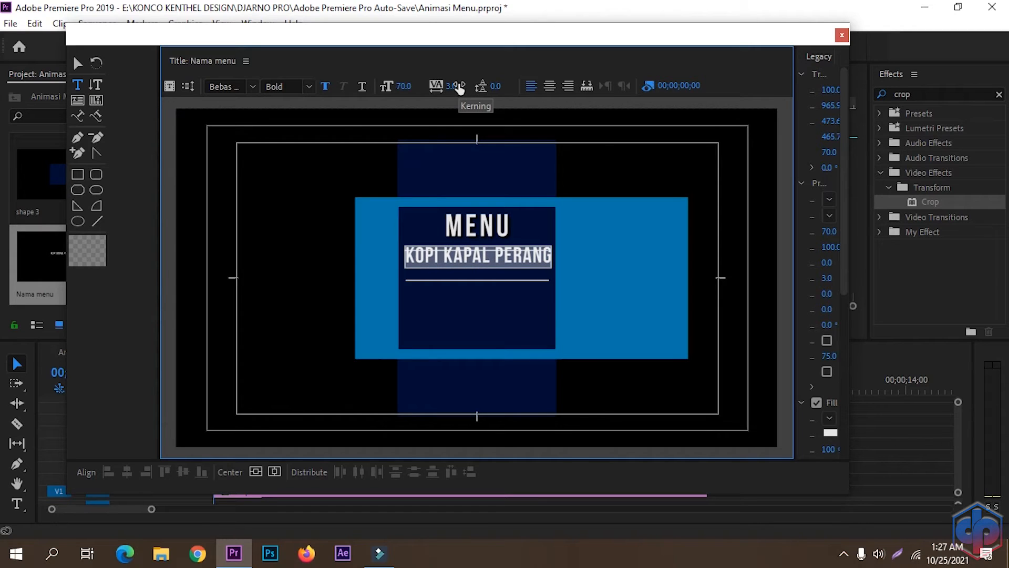
{"action": "left_click", "coordinate": [77, 64]}
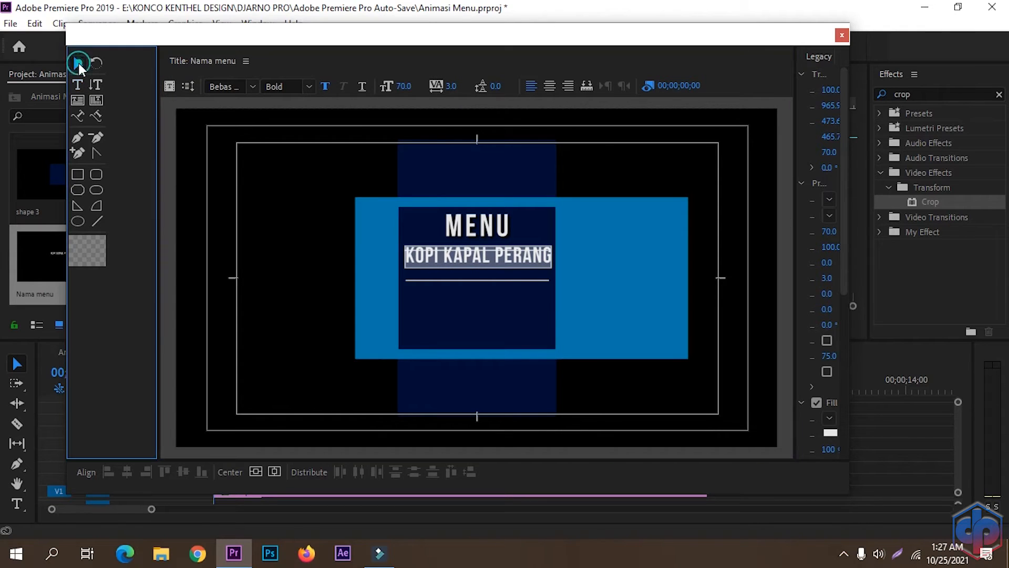
{"action": "left_click_drag", "start_coordinate": [471, 258], "coordinate": [472, 269]}
{"action": "left_click", "coordinate": [443, 316]}
Step: Set the kerning of the whole "kopi kapal perang" text to 2
{"action": "double_click", "coordinate": [527, 269]}
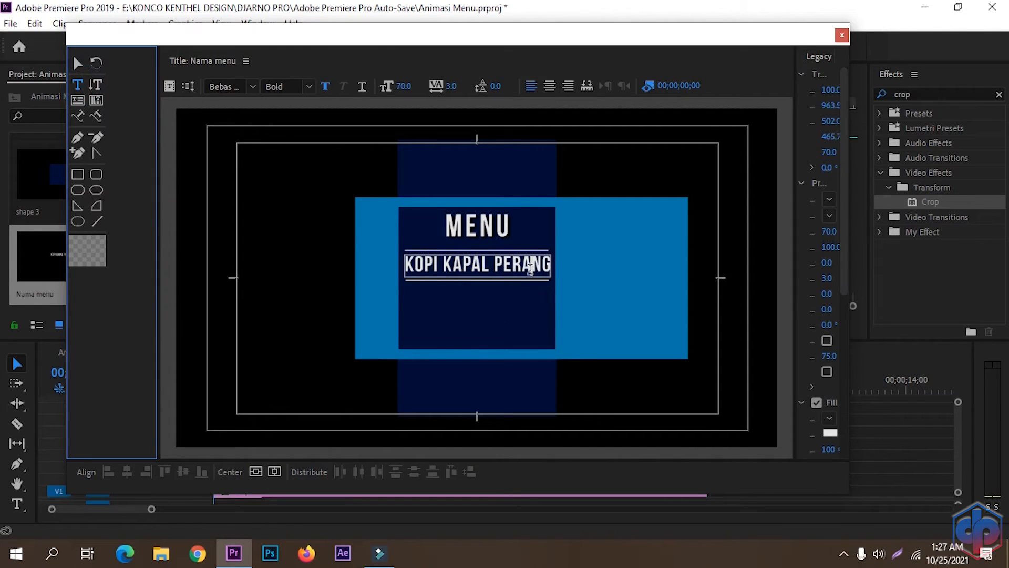
{"action": "left_click", "coordinate": [553, 269]}
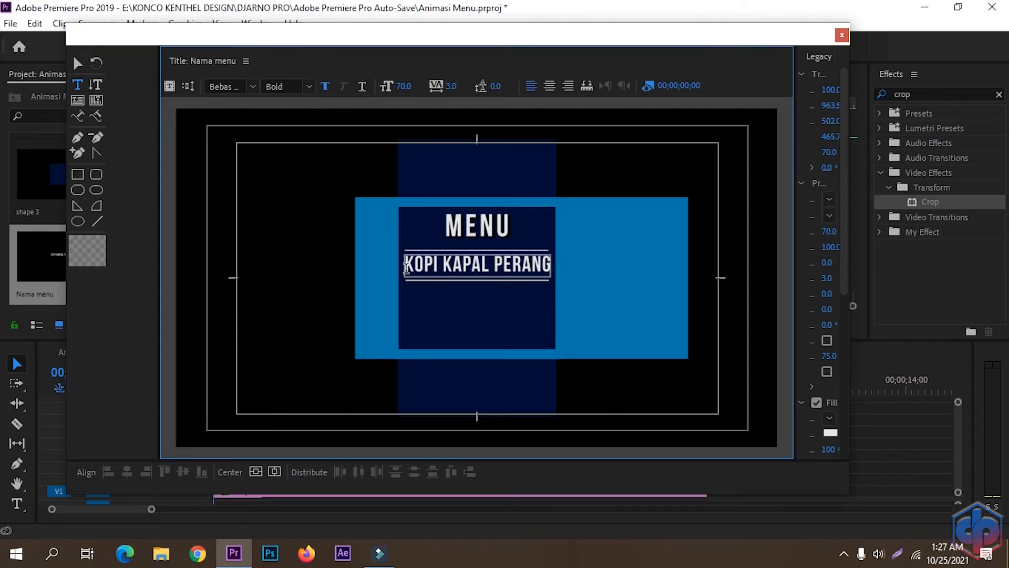
{"action": "left_click_drag", "start_coordinate": [407, 263], "coordinate": [576, 266]}
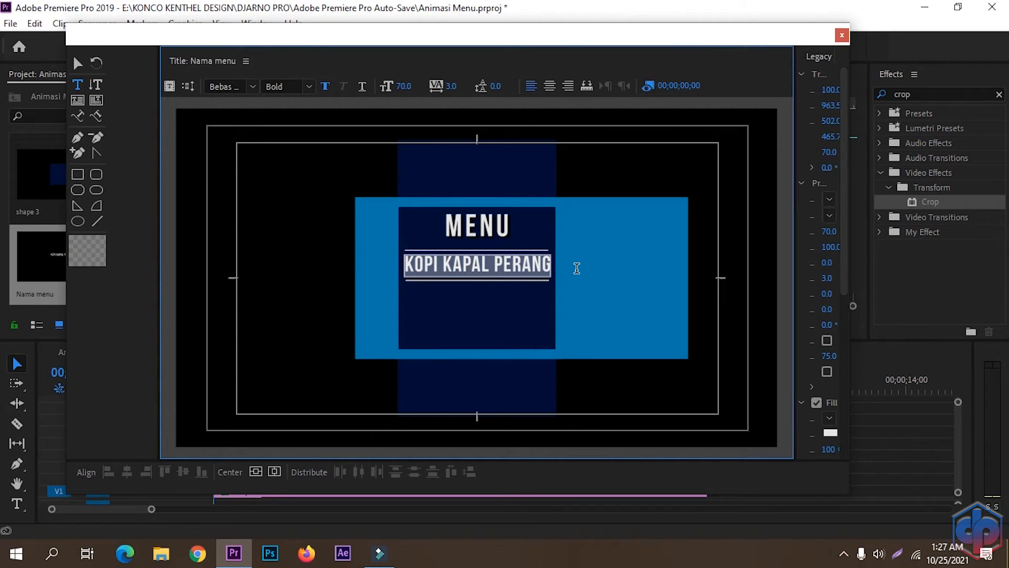
{"action": "left_click", "coordinate": [446, 86]}
{"action": "type", "text": "2"}
{"action": "key", "text": "Return"}
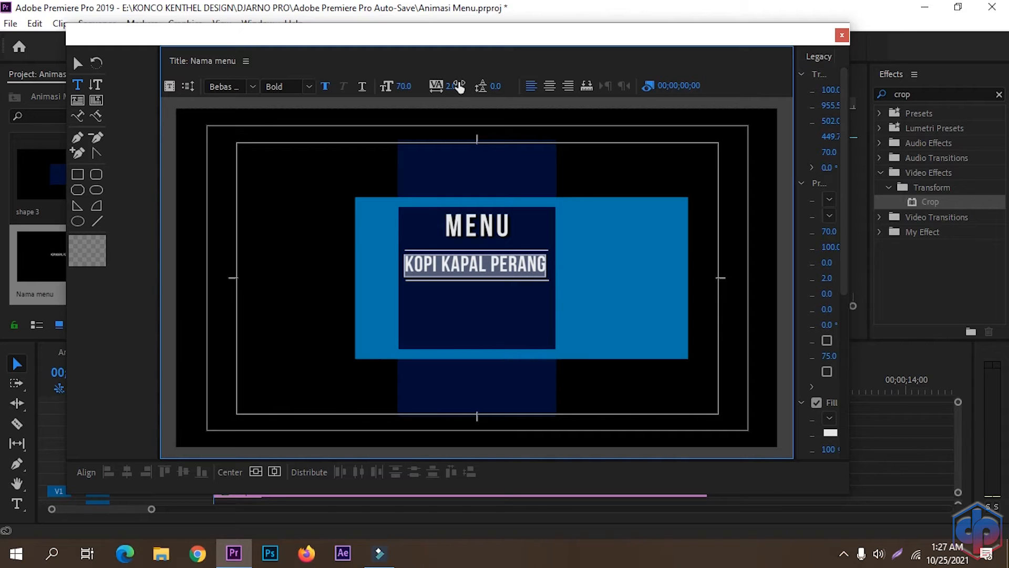
Step: Center the "kopi kapal perang" text horizontally in the frame and nudge it slightly down to Y position 507
{"action": "left_click", "coordinate": [275, 472]}
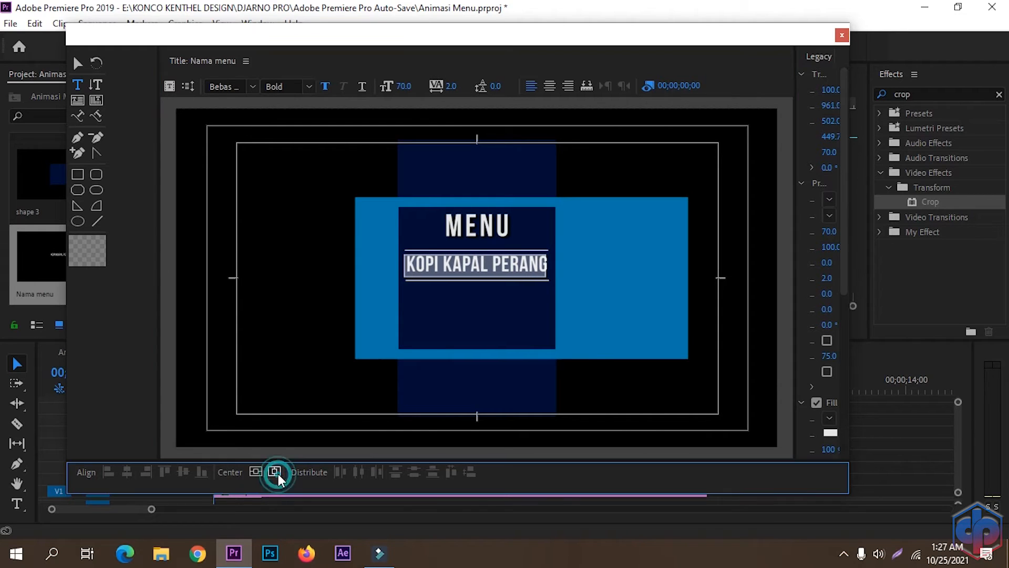
{"action": "left_click", "coordinate": [79, 63]}
{"action": "left_click", "coordinate": [442, 311]}
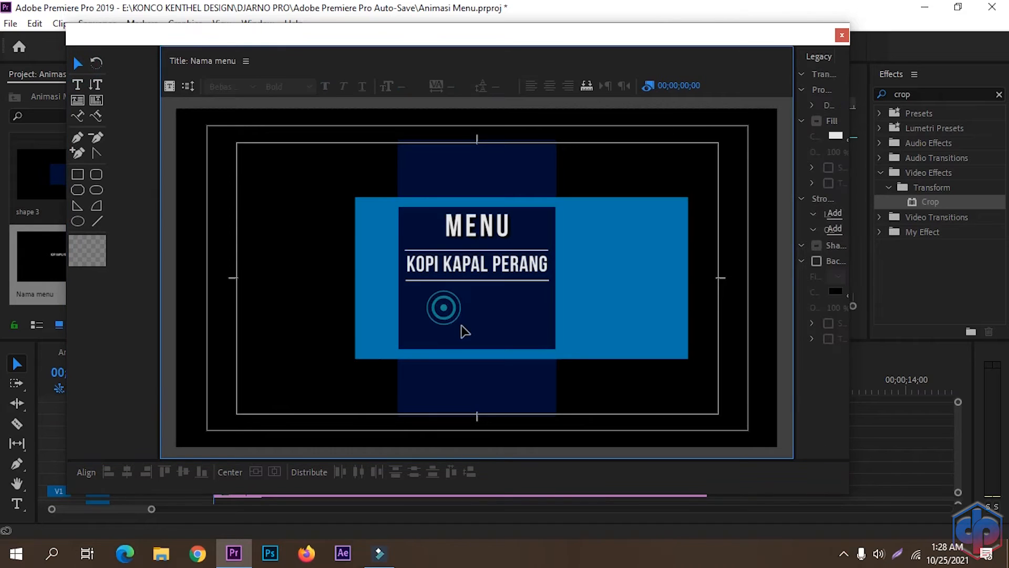
{"action": "left_click", "coordinate": [515, 272]}
{"action": "left_click_drag", "start_coordinate": [515, 272], "coordinate": [515, 275]}
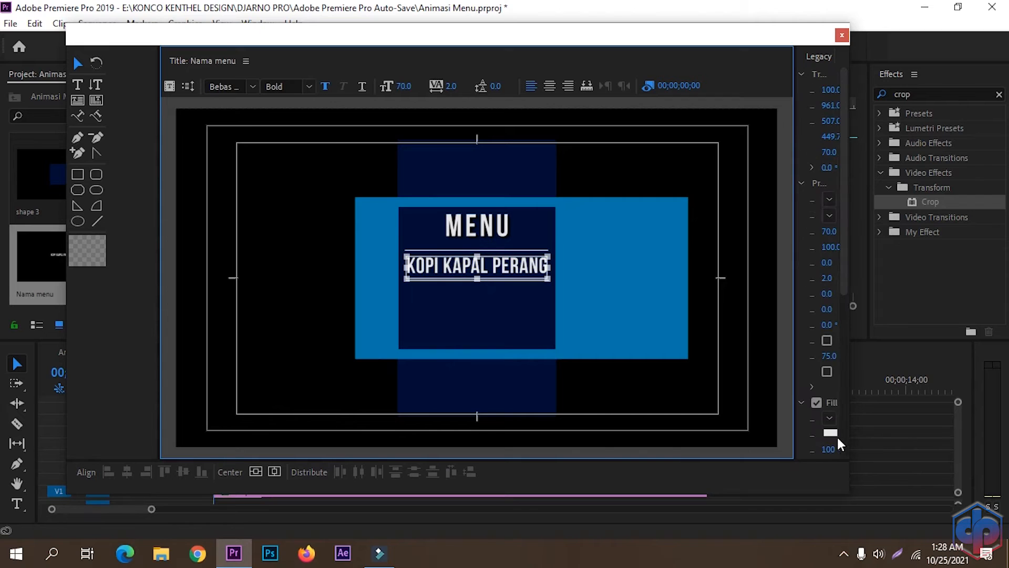
Step: Change the "kopi kapal perang" text's fill color to yellow FFF600
{"action": "left_click_drag", "start_coordinate": [796, 358], "coordinate": [770, 355]}
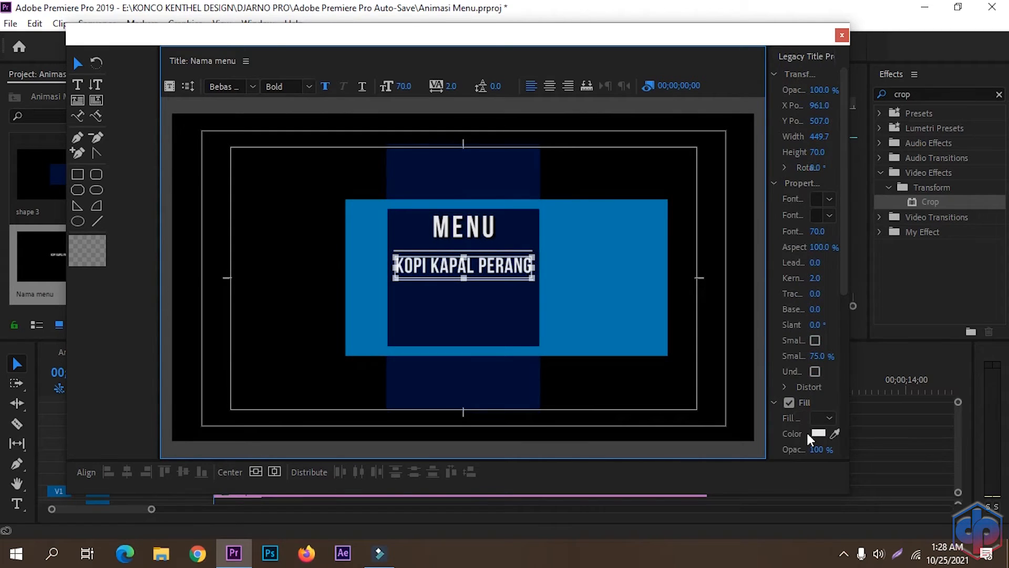
{"action": "left_click", "coordinate": [816, 433]}
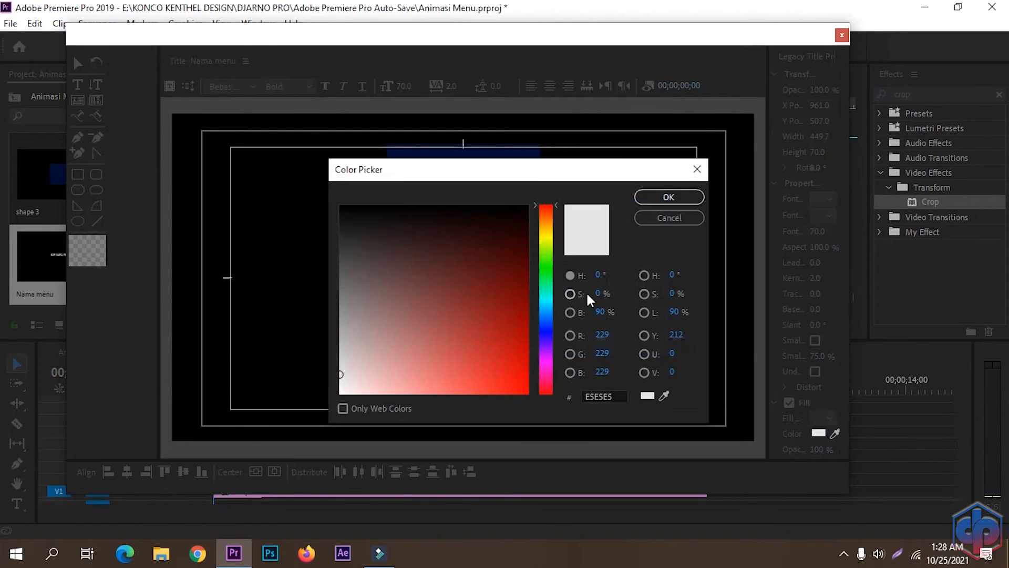
{"action": "left_click", "coordinate": [544, 235]}
{"action": "left_click_drag", "start_coordinate": [488, 281], "coordinate": [529, 393]}
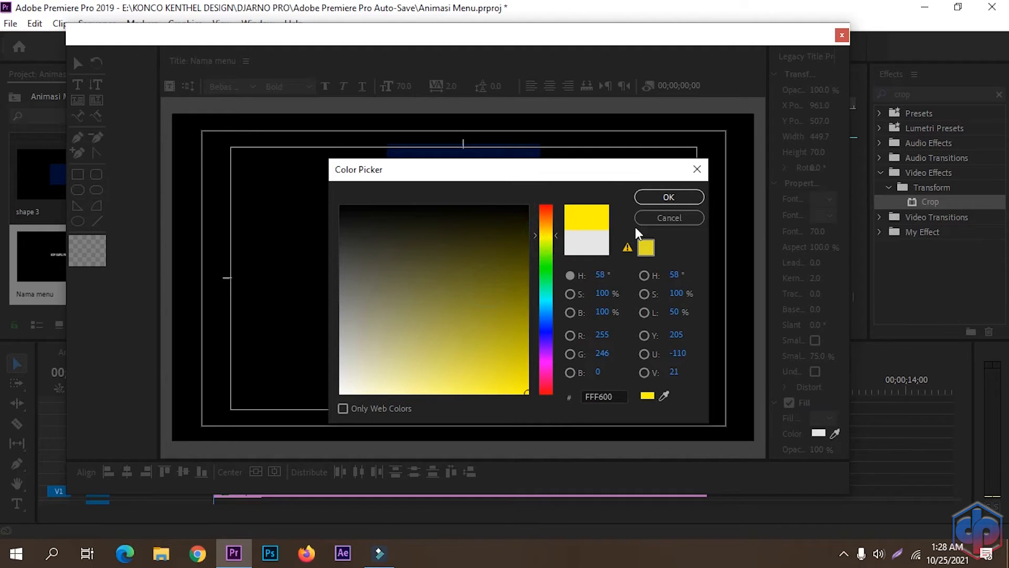
{"action": "left_click", "coordinate": [650, 199]}
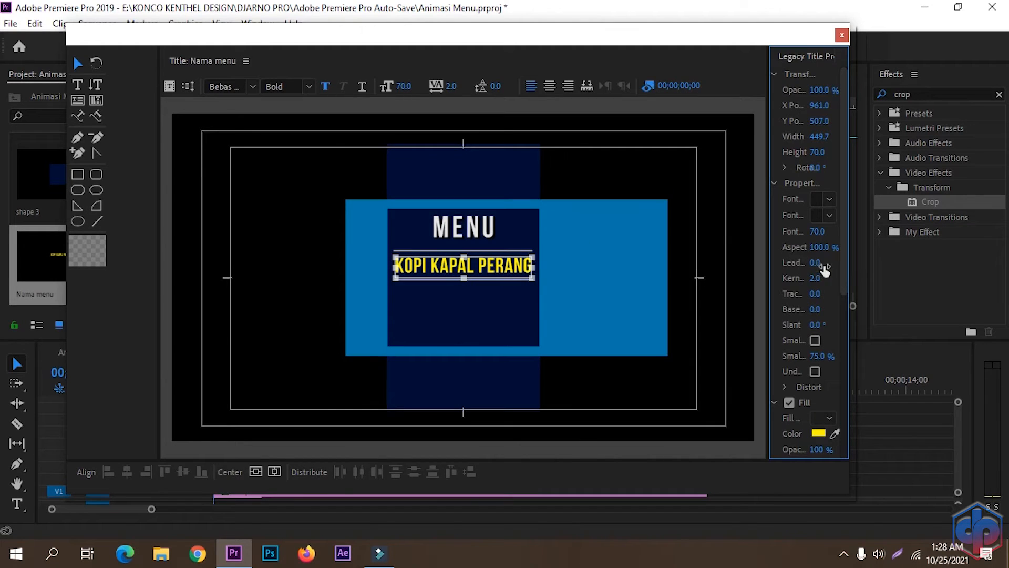
Step: Add a shadow with 100% opacity to the "kopi kapal perang" text and close the title
{"action": "scroll", "coordinate": [837, 292], "scroll_direction": "down", "scroll_amount": 4}
{"action": "scroll", "coordinate": [839, 298], "scroll_direction": "down", "scroll_amount": 10}
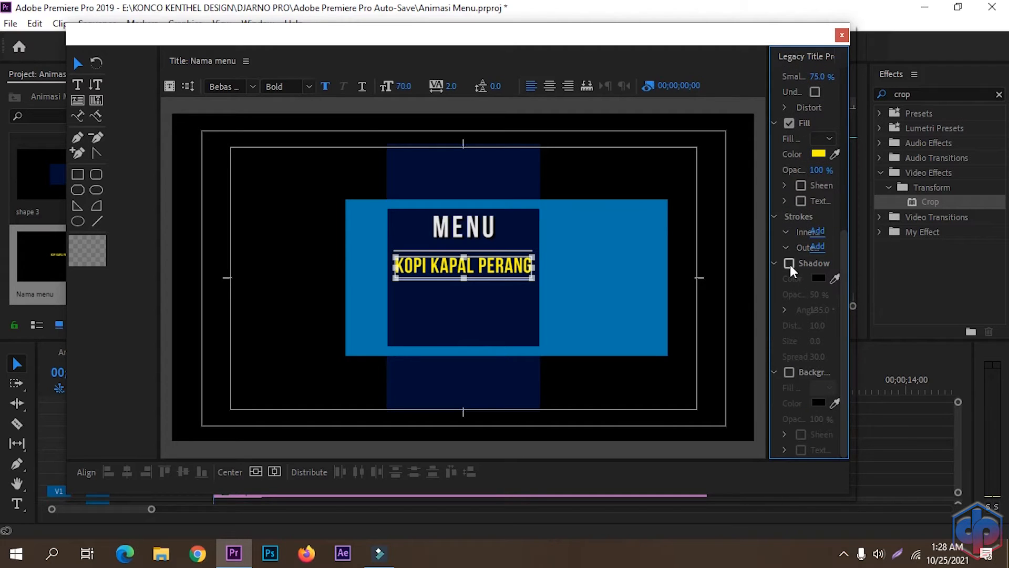
{"action": "left_click", "coordinate": [789, 263]}
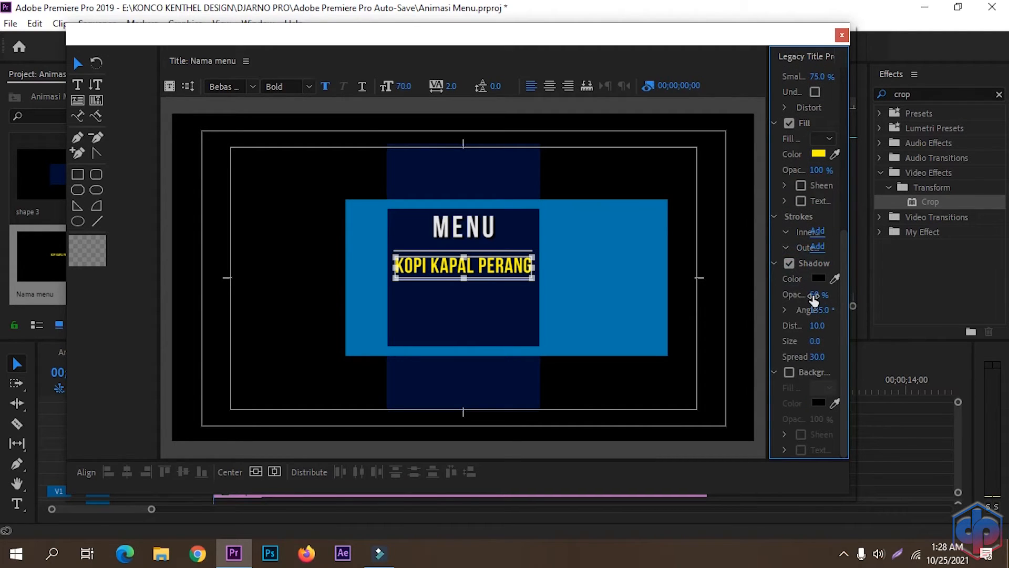
{"action": "left_click_drag", "start_coordinate": [814, 296], "coordinate": [843, 296]}
{"action": "left_click", "coordinate": [841, 35]}
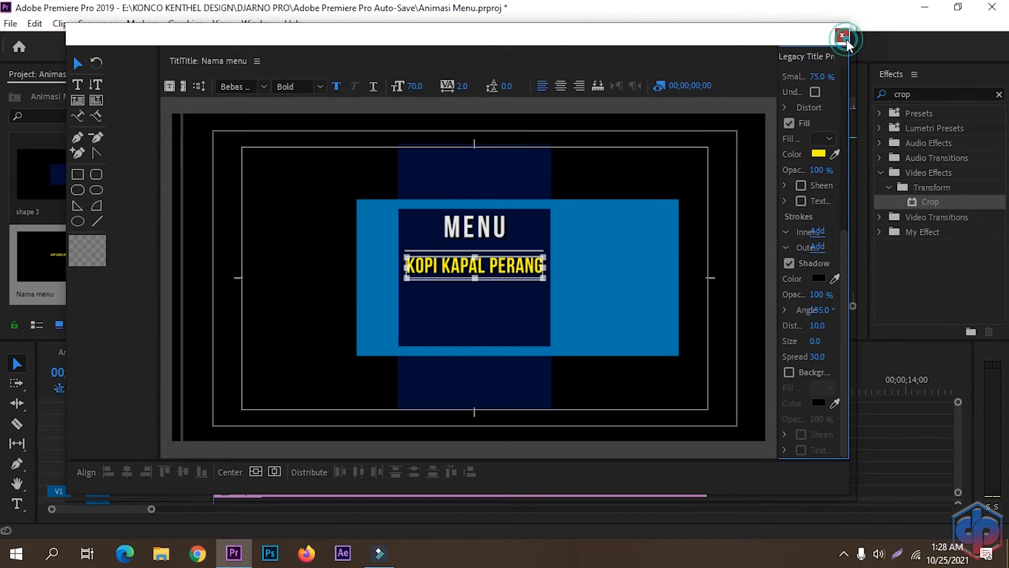
Step: Place the Nama menu title on track V6 at the sequence start and extend it to 00;00;10;00
{"action": "left_click_drag", "start_coordinate": [53, 273], "coordinate": [231, 433]}
{"action": "left_click_drag", "start_coordinate": [457, 434], "coordinate": [707, 443]}
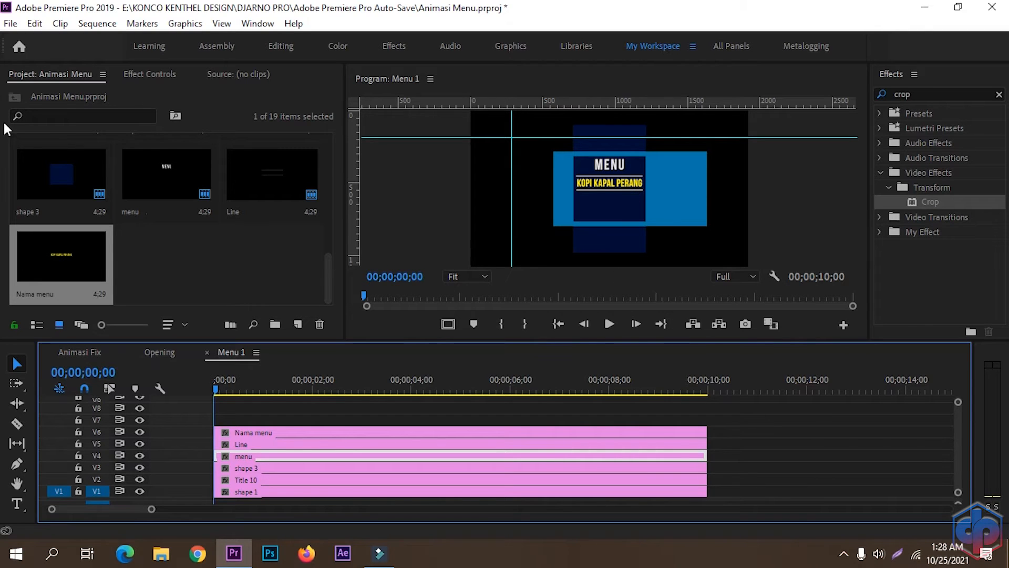
Step: Create a new 1920 × 1080 legacy title named Keterangan
{"action": "left_click", "coordinate": [11, 24]}
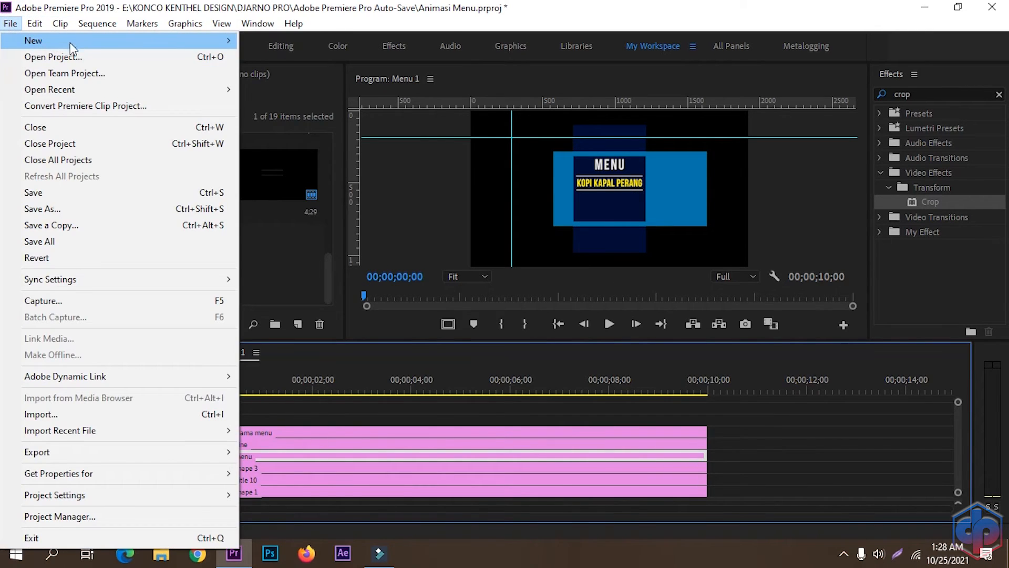
{"action": "mouse_move", "coordinate": [144, 43]}
{"action": "left_click", "coordinate": [284, 204]}
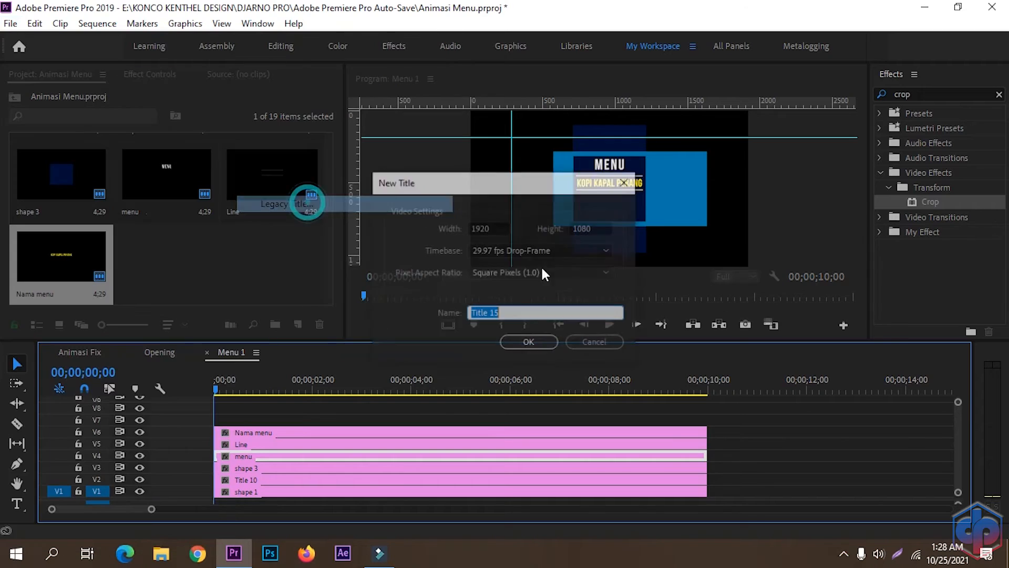
{"action": "type", "text": "Keterangan"}
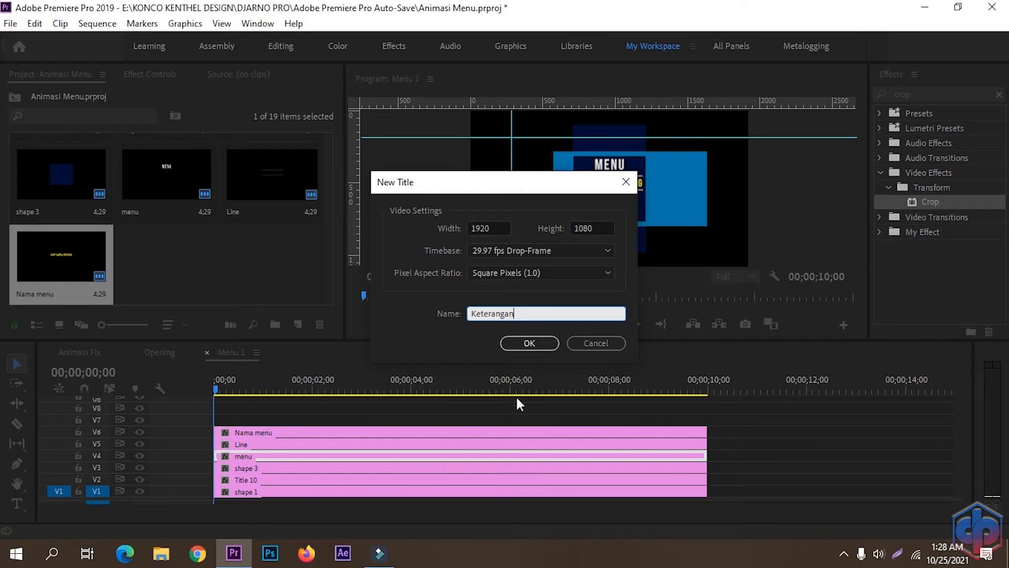
{"action": "left_click", "coordinate": [531, 344]}
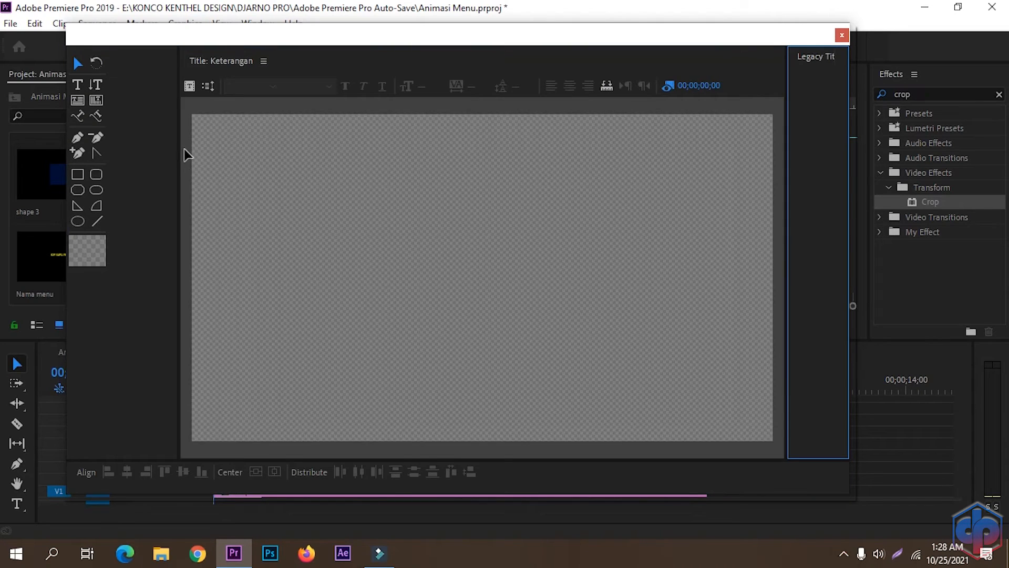
Step: Add the two-line text "sebuah kopi yang" / "dibuat pada saat perang" below the lower divider line
{"action": "left_click_drag", "start_coordinate": [177, 140], "coordinate": [145, 140]}
{"action": "left_click", "coordinate": [78, 86]}
{"action": "left_click", "coordinate": [398, 307]}
{"action": "type", "text": "sebua"}
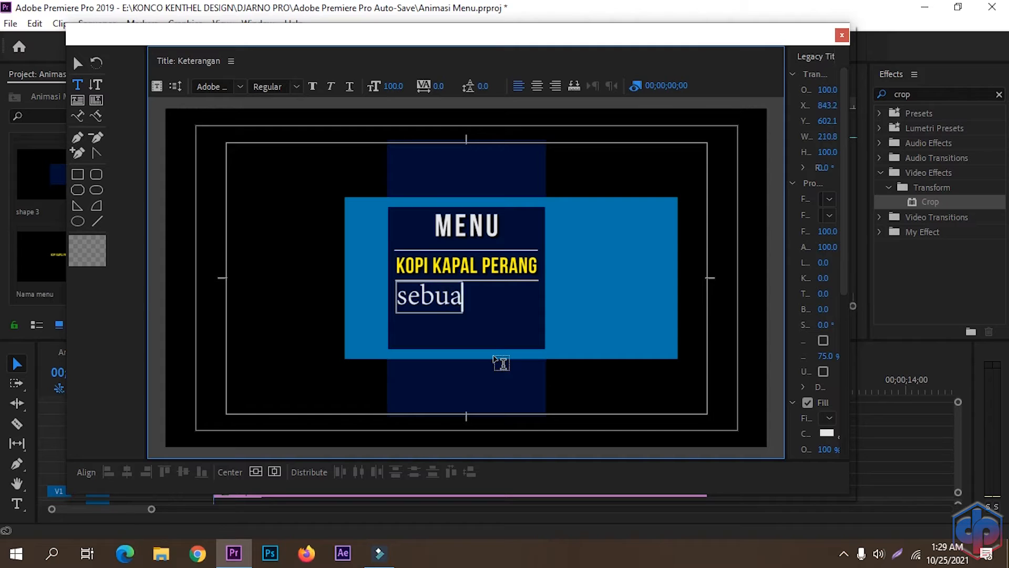
{"action": "type", "text": "h kopi"}
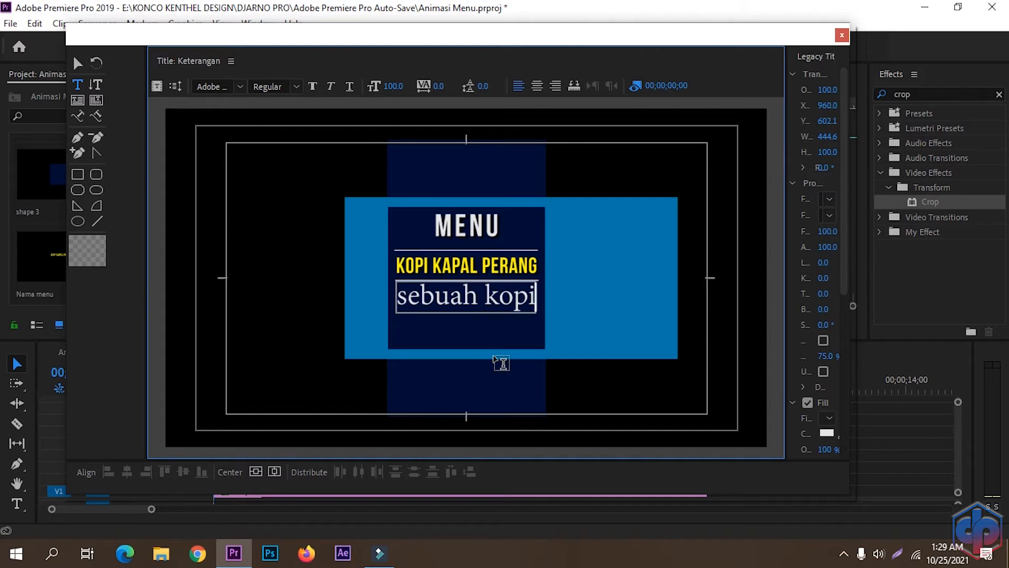
{"action": "type", "text": " yang"}
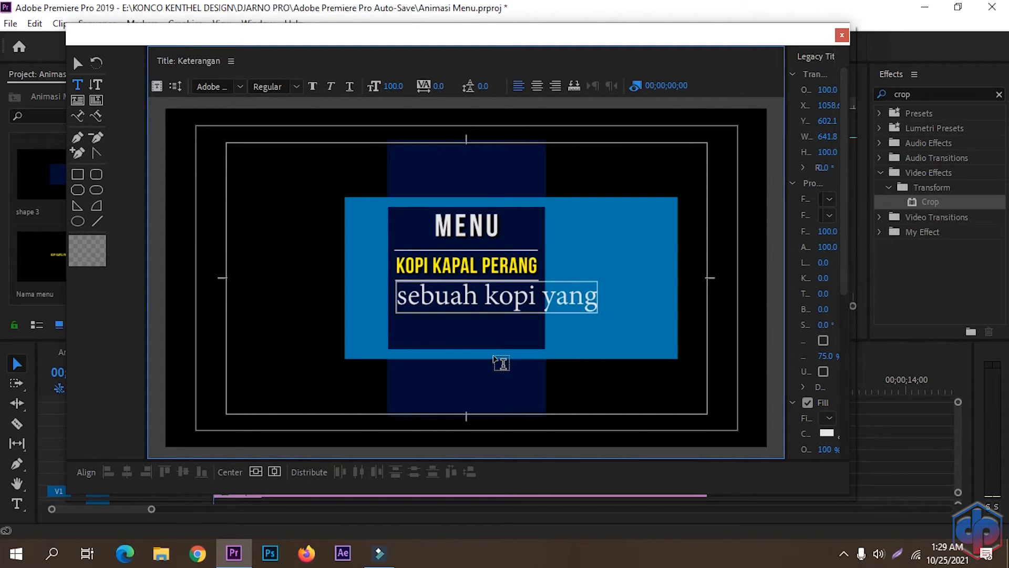
{"action": "key", "text": "Return"}
{"action": "type", "text": "dibuat"}
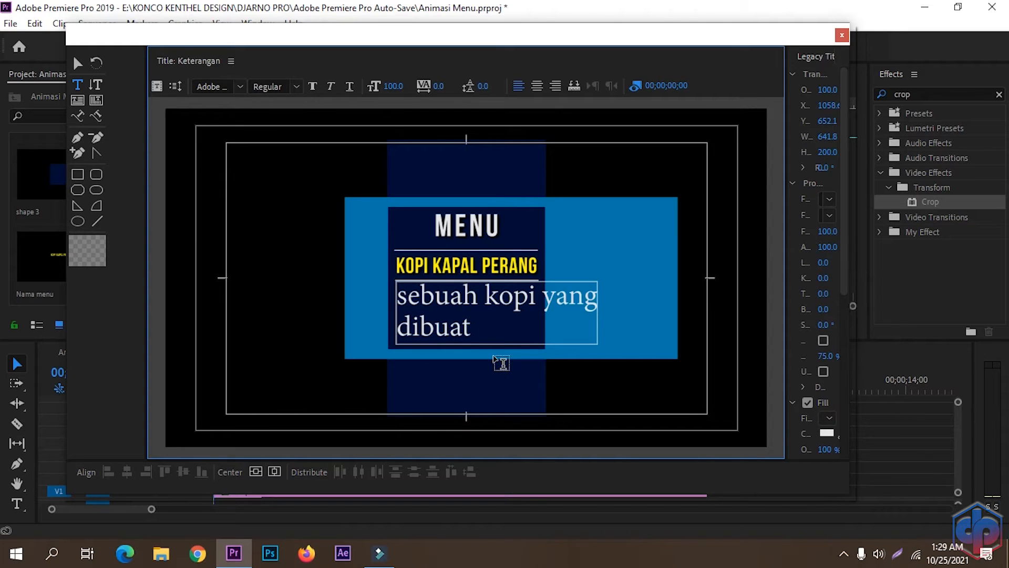
{"action": "type", "text": " pad"}
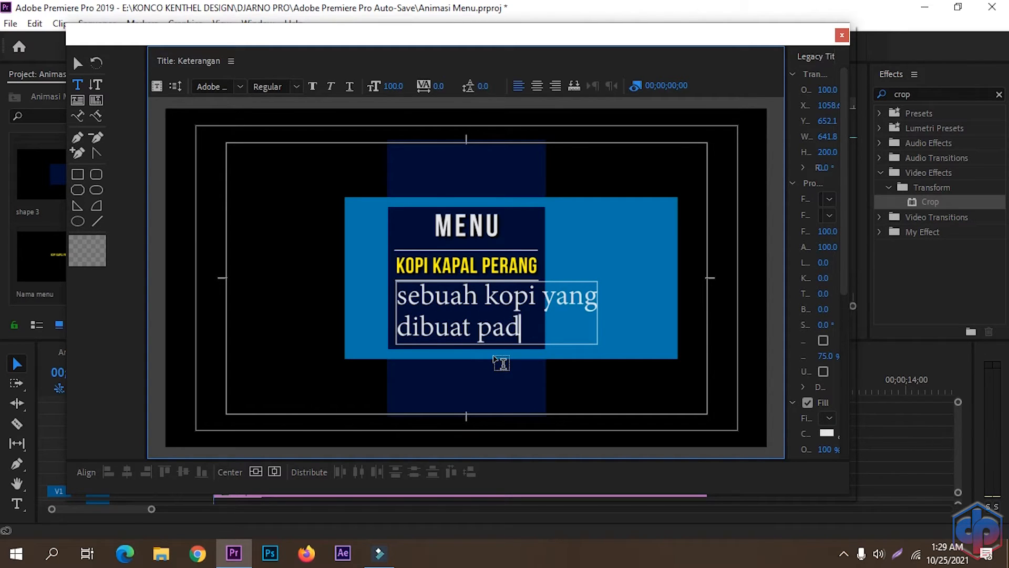
{"action": "type", "text": "a saat perang"}
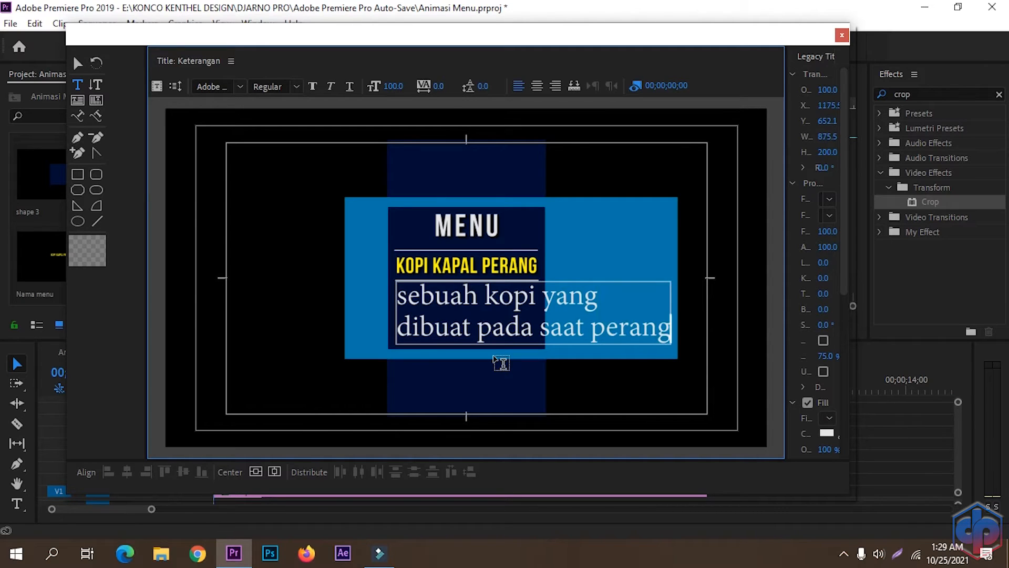
Step: Center-align the whole two-line description and set it to the Bebas Neue font in the Book style
{"action": "key", "text": "ctrl+a"}
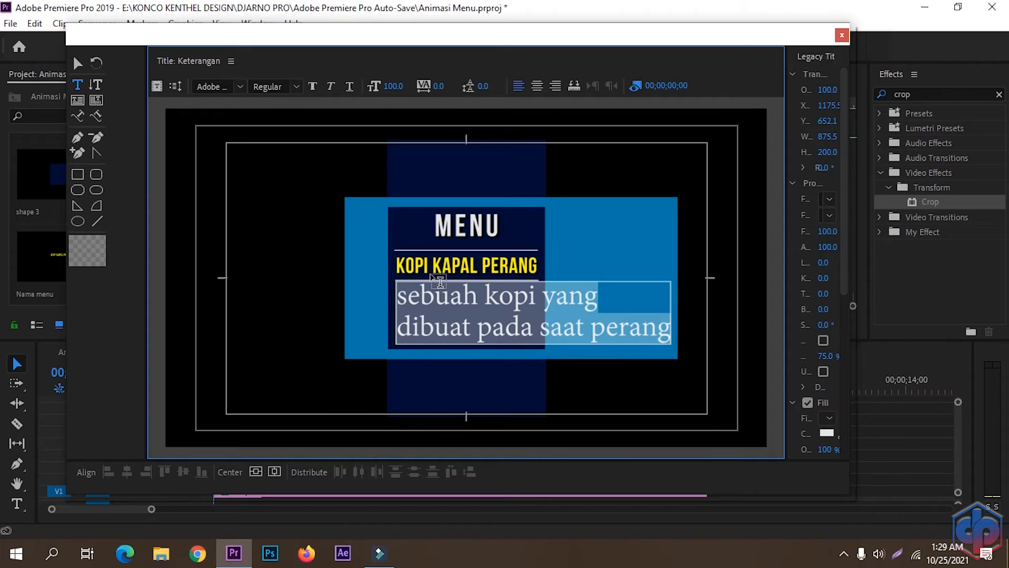
{"action": "left_click", "coordinate": [535, 86]}
{"action": "left_click", "coordinate": [218, 87]}
{"action": "type", "text": "Bebas Neue"}
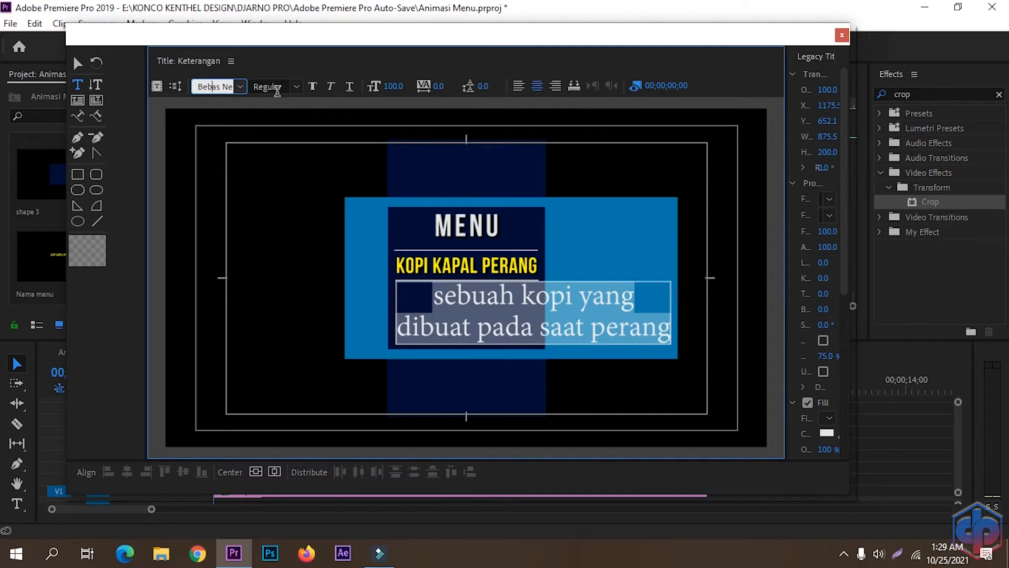
{"action": "left_click", "coordinate": [298, 86]}
{"action": "scroll", "coordinate": [285, 121], "scroll_direction": "up", "scroll_amount": 1}
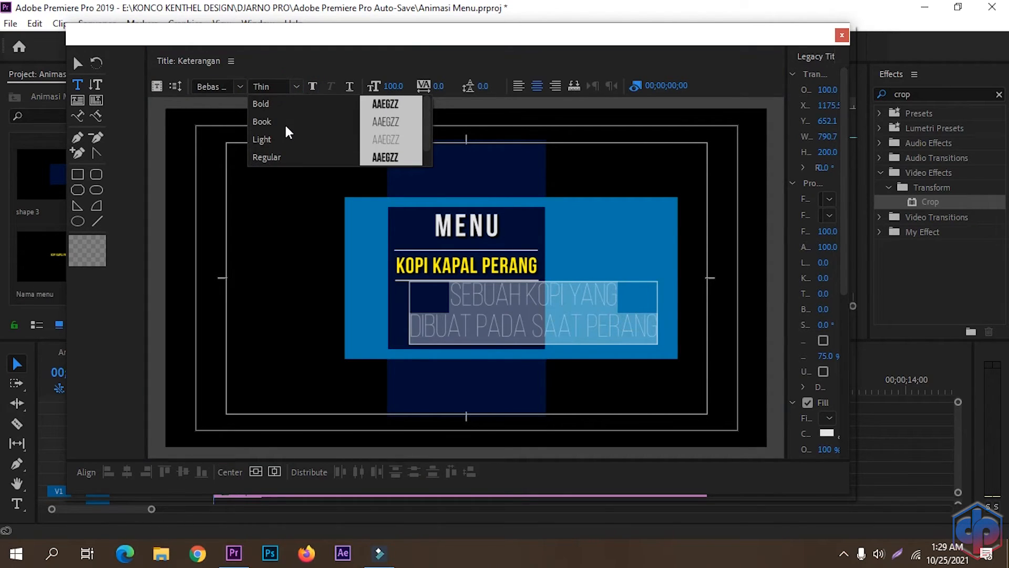
{"action": "left_click", "coordinate": [287, 131]}
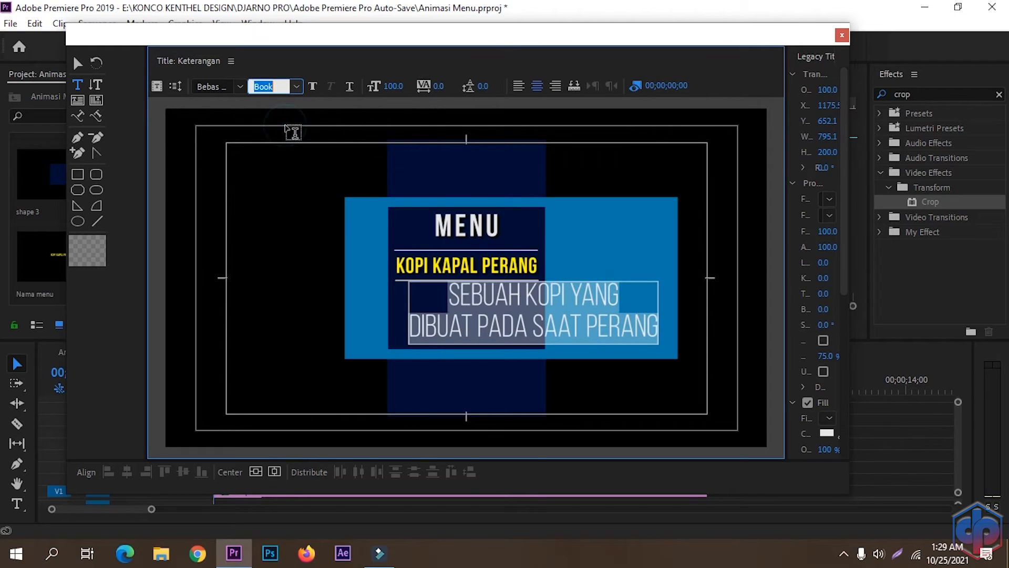
Step: Set the two-line description's font size to 50 and its kerning to 5
{"action": "left_click", "coordinate": [396, 88]}
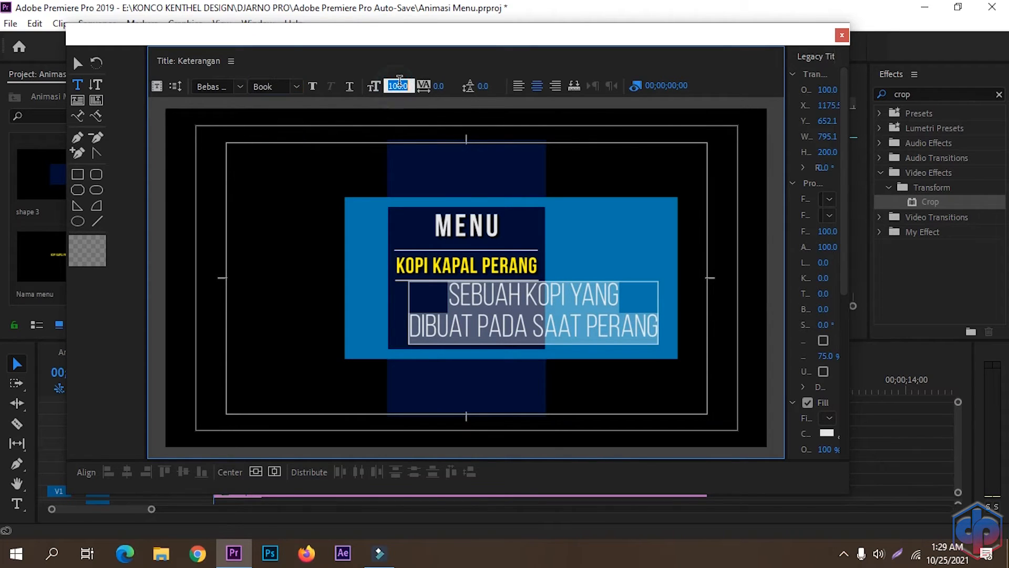
{"action": "type", "text": "50"}
{"action": "key", "text": "Return"}
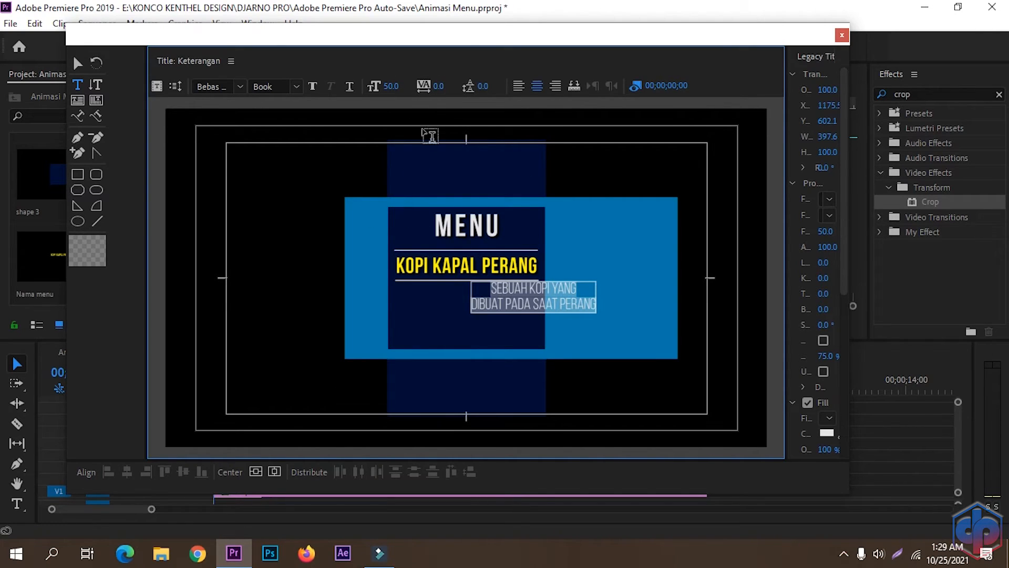
{"action": "left_click", "coordinate": [442, 86]}
{"action": "type", "text": "5"}
{"action": "key", "text": "Return"}
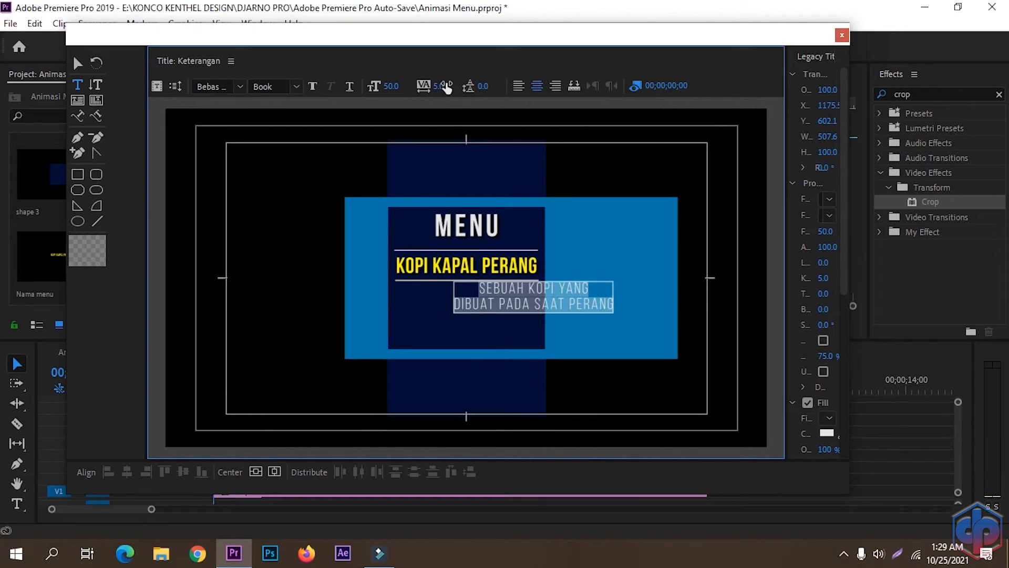
{"action": "left_click", "coordinate": [77, 63]}
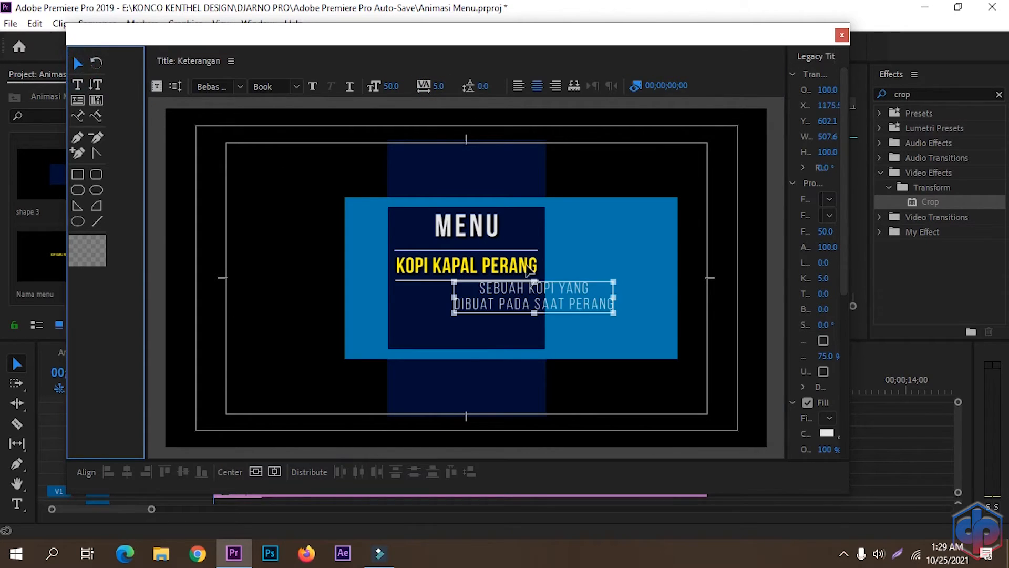
Step: Move the two-line description onto the dark panel just below the lower divider line and set its font size to 40
{"action": "left_click_drag", "start_coordinate": [535, 302], "coordinate": [472, 314]}
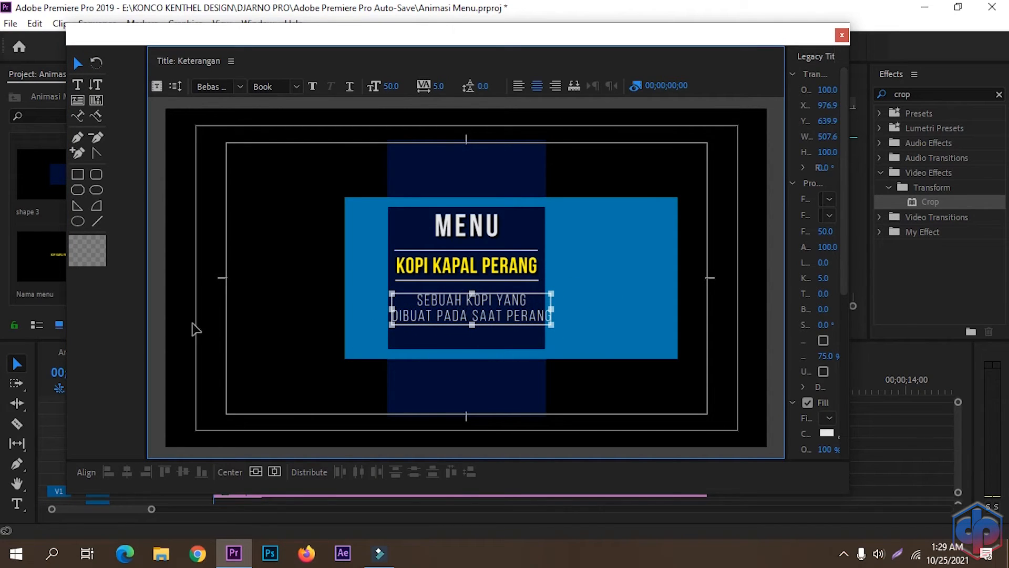
{"action": "left_click", "coordinate": [75, 87]}
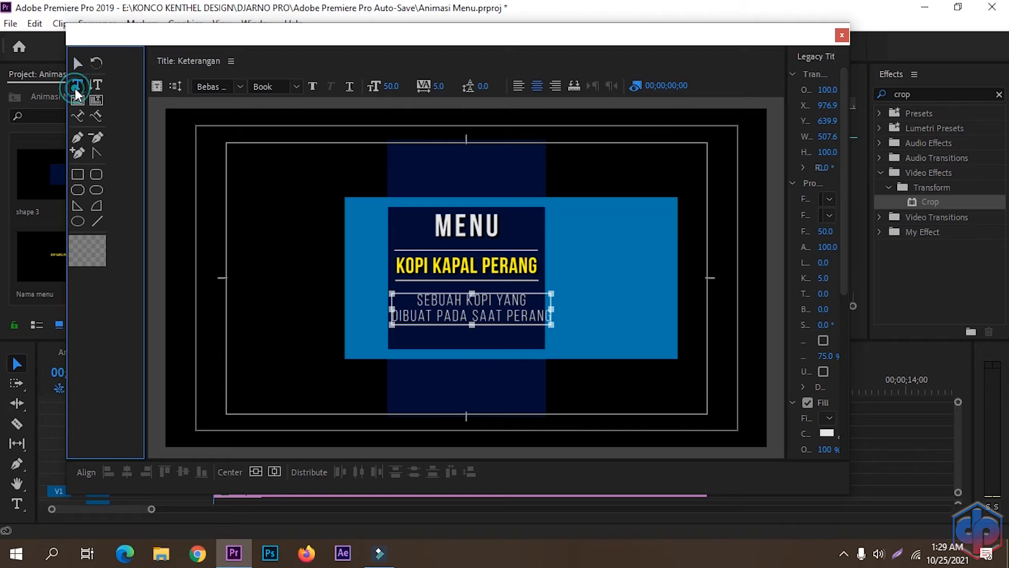
{"action": "left_click", "coordinate": [391, 85]}
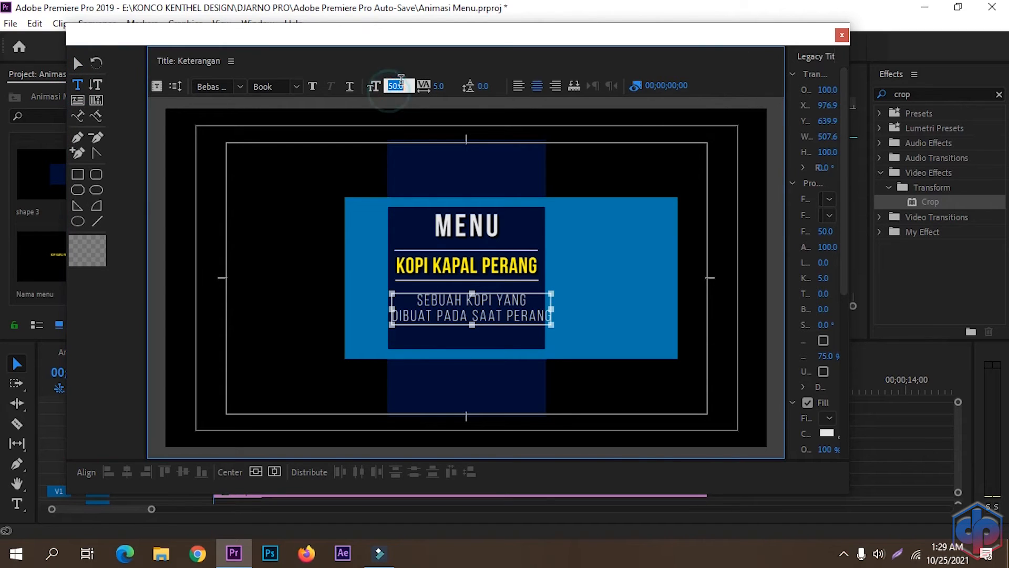
{"action": "type", "text": "40"}
{"action": "key", "text": "Return"}
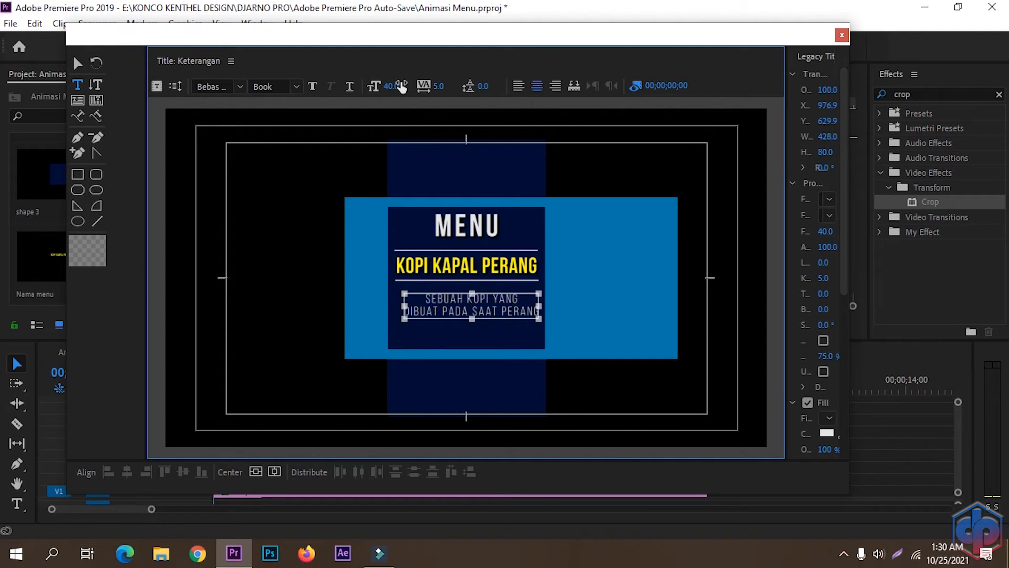
Step: Center the description horizontally in the frame and close the Keterangan title
{"action": "left_click", "coordinate": [276, 467]}
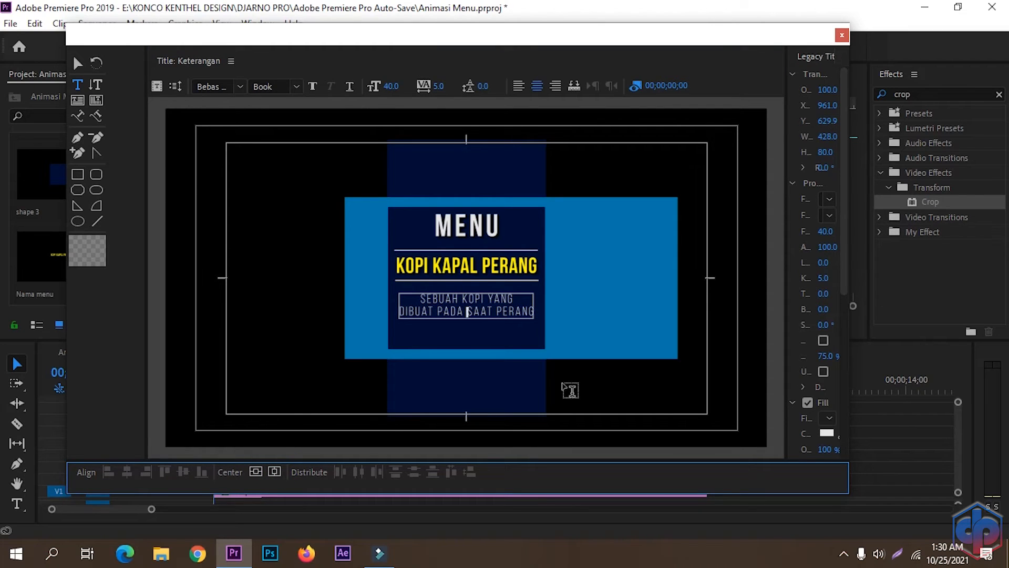
{"action": "left_click", "coordinate": [77, 64]}
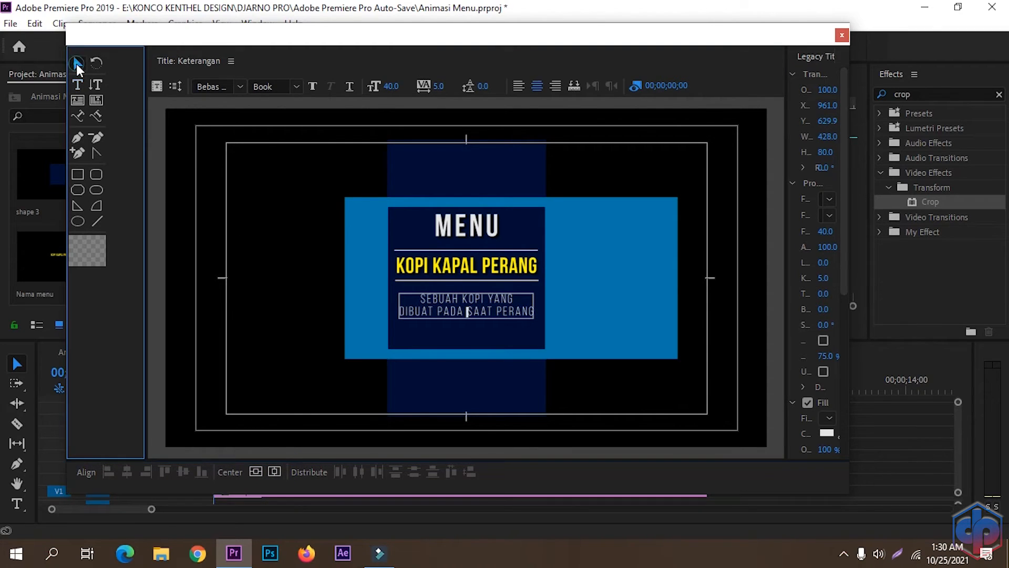
{"action": "left_click", "coordinate": [443, 330]}
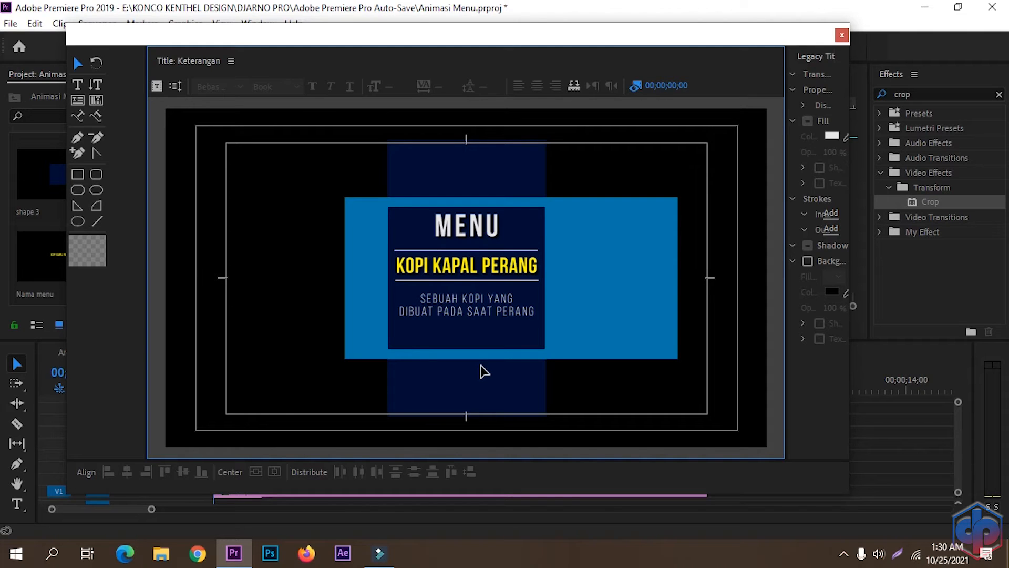
{"action": "left_click", "coordinate": [842, 36]}
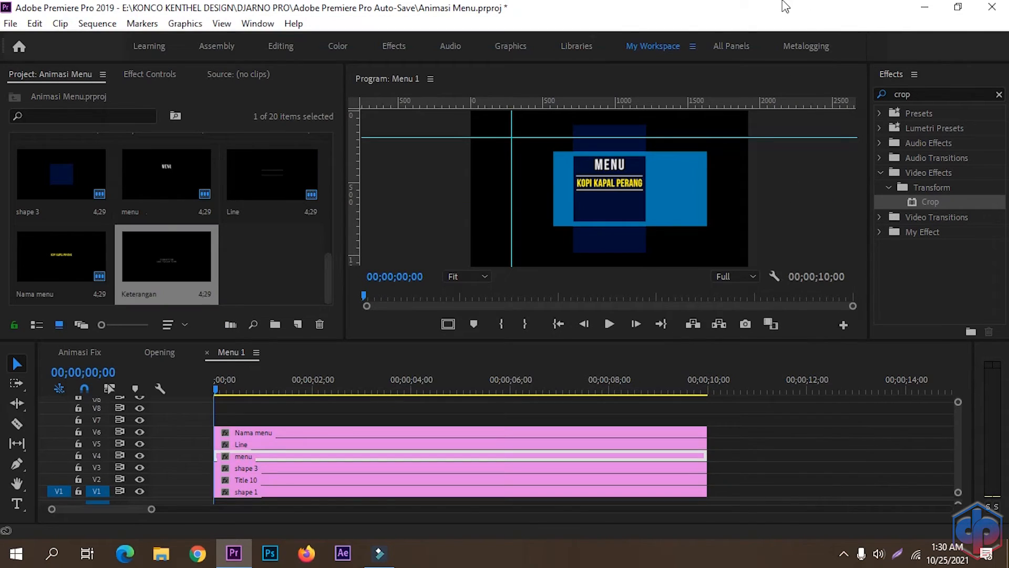
Step: Place Keterangan on V7 and pexels-burst-374757.jpg on V8 at the sequence start, extending both clips to 00;00;10;00
{"action": "left_click_drag", "start_coordinate": [161, 235], "coordinate": [213, 432]}
{"action": "left_click_drag", "start_coordinate": [457, 421], "coordinate": [707, 421]}
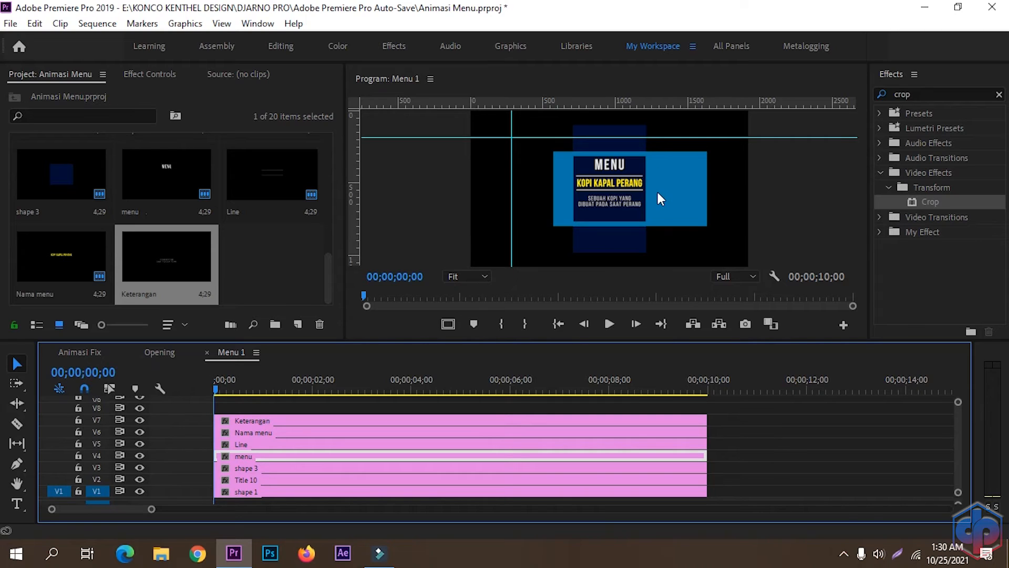
{"action": "scroll", "coordinate": [248, 254], "scroll_direction": "up", "scroll_amount": 5}
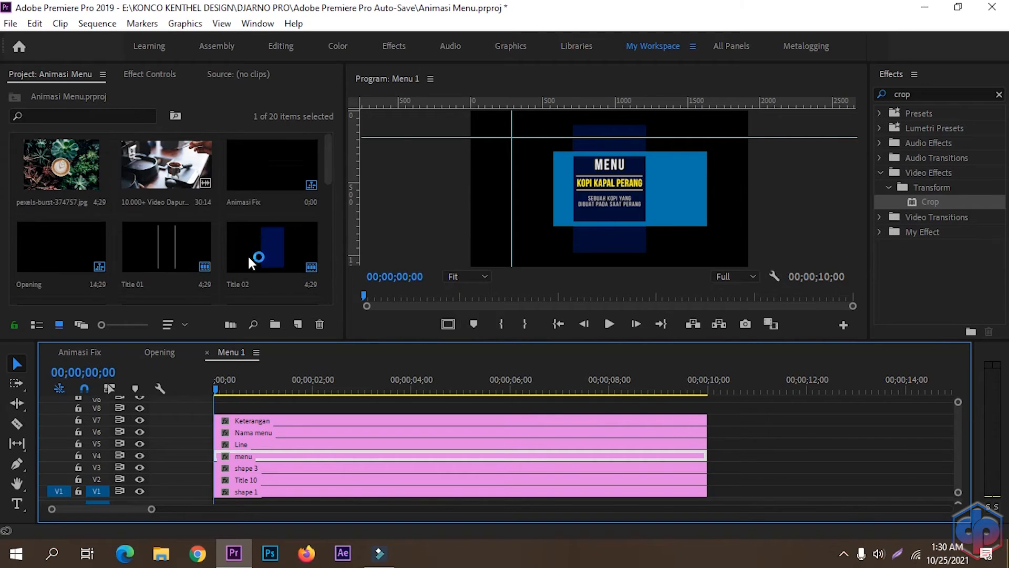
{"action": "left_click_drag", "start_coordinate": [59, 177], "coordinate": [221, 409]}
{"action": "left_click_drag", "start_coordinate": [457, 409], "coordinate": [704, 427]}
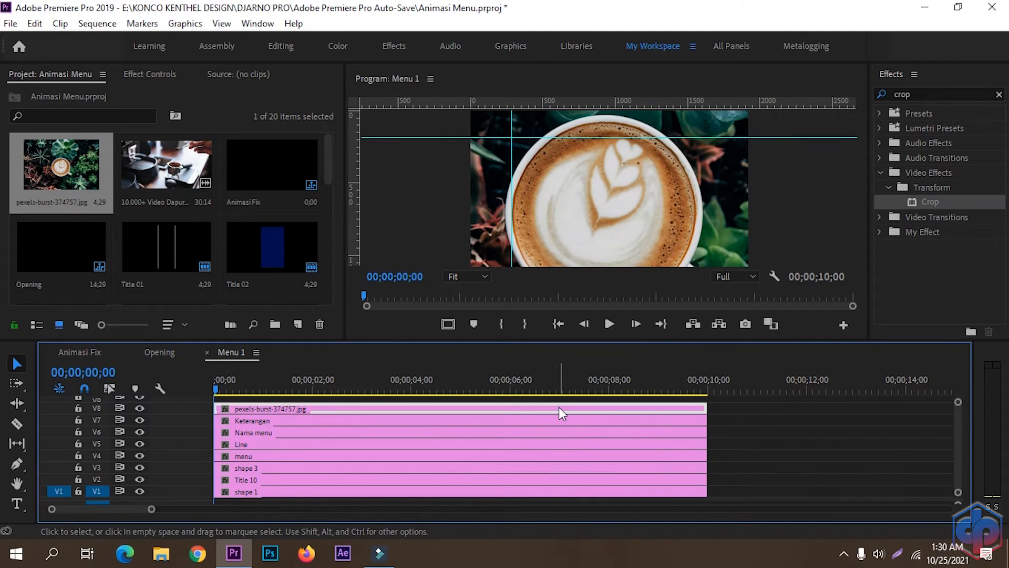
Step: Scale the coffee photo clip on V8 down to 9
{"action": "left_click", "coordinate": [150, 74]}
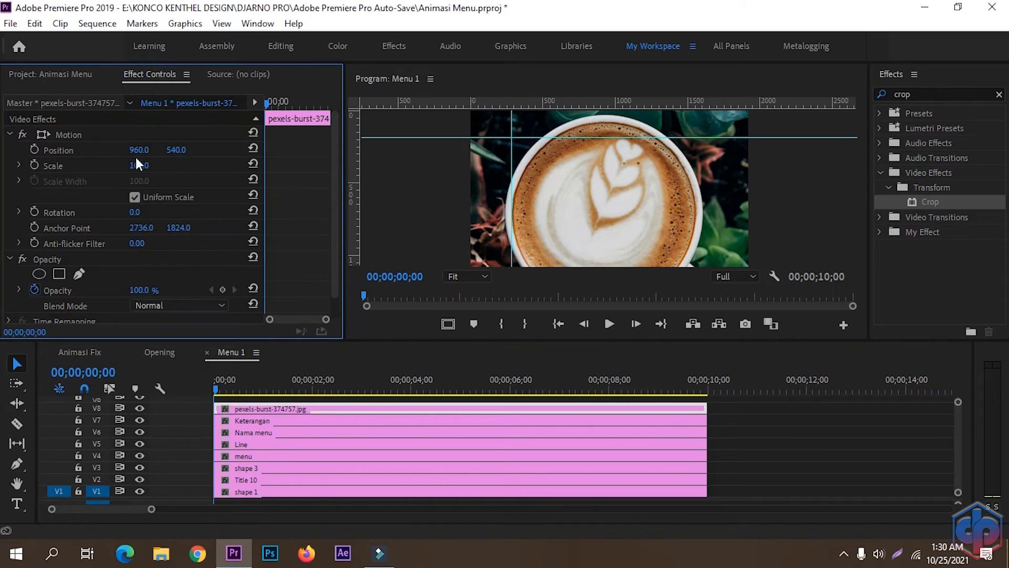
{"action": "left_click_drag", "start_coordinate": [139, 166], "coordinate": [91, 166]}
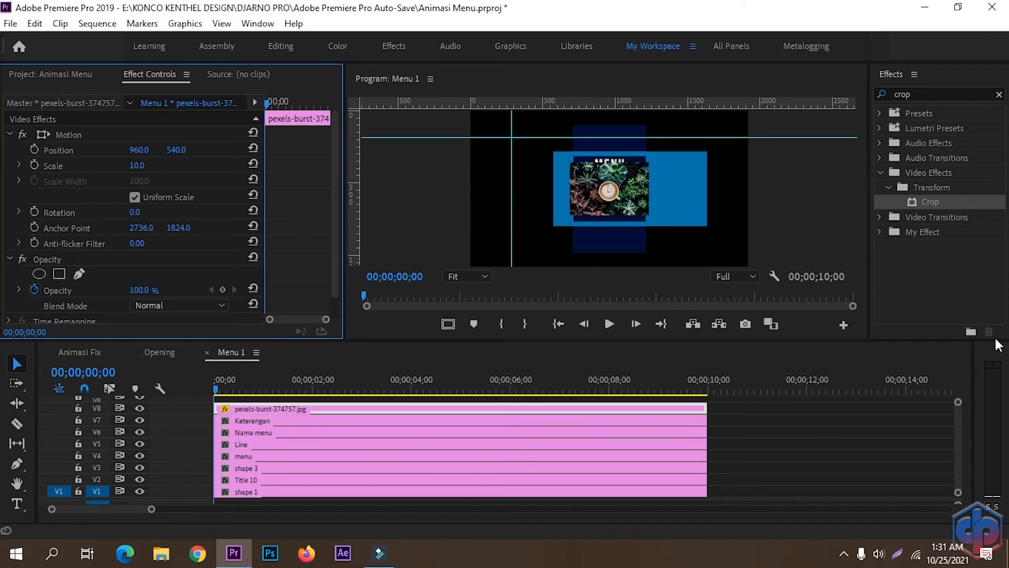
{"action": "left_click", "coordinate": [137, 165]}
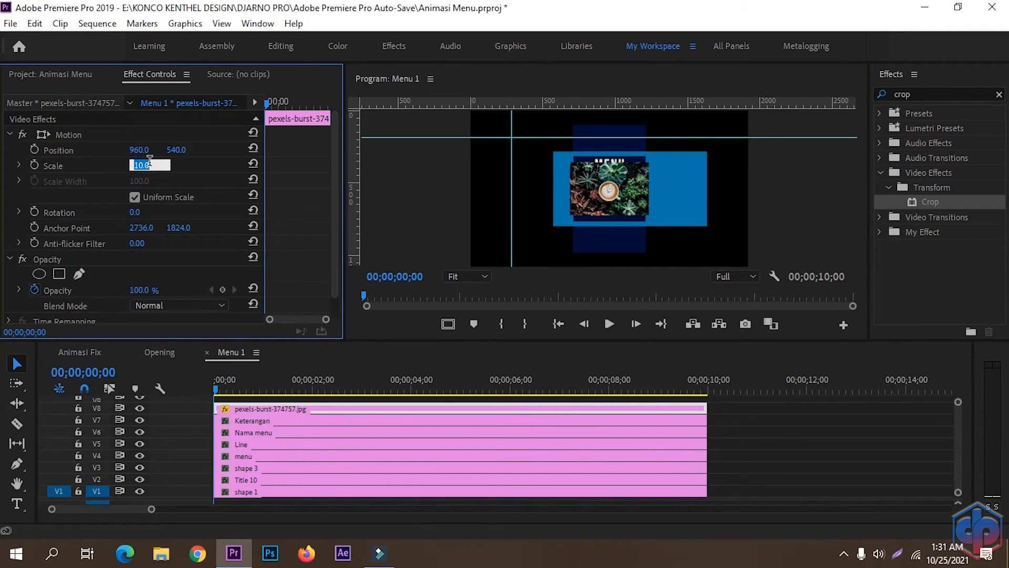
{"action": "type", "text": "8"}
{"action": "key", "text": "Return"}
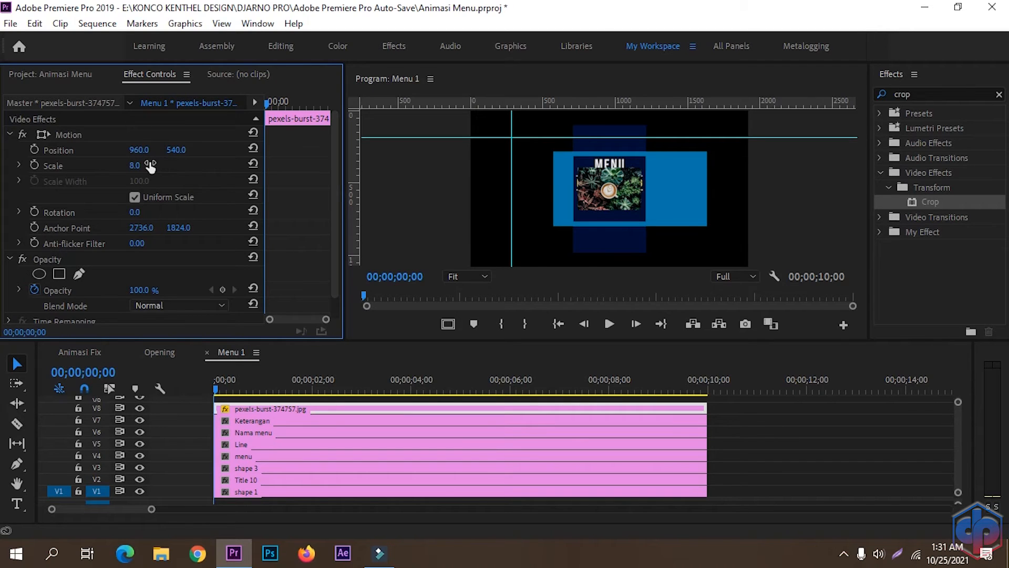
{"action": "left_click", "coordinate": [137, 166]}
{"action": "type", "text": "9"}
{"action": "key", "text": "Return"}
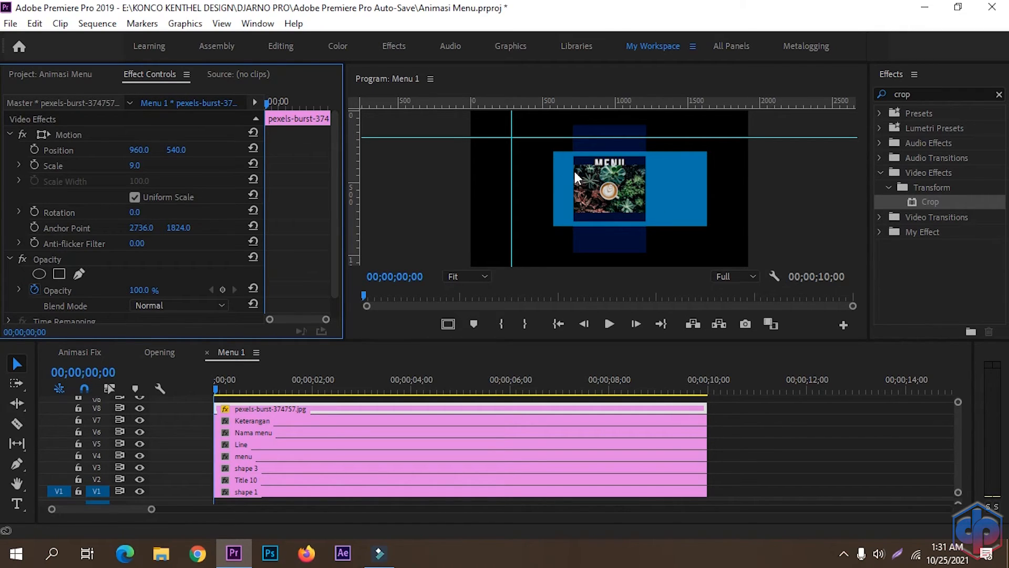
Step: Find the Radial Shadow video effect and apply it to the pexels-burst-374757.jpg clip on V8
{"action": "left_click", "coordinate": [928, 94]}
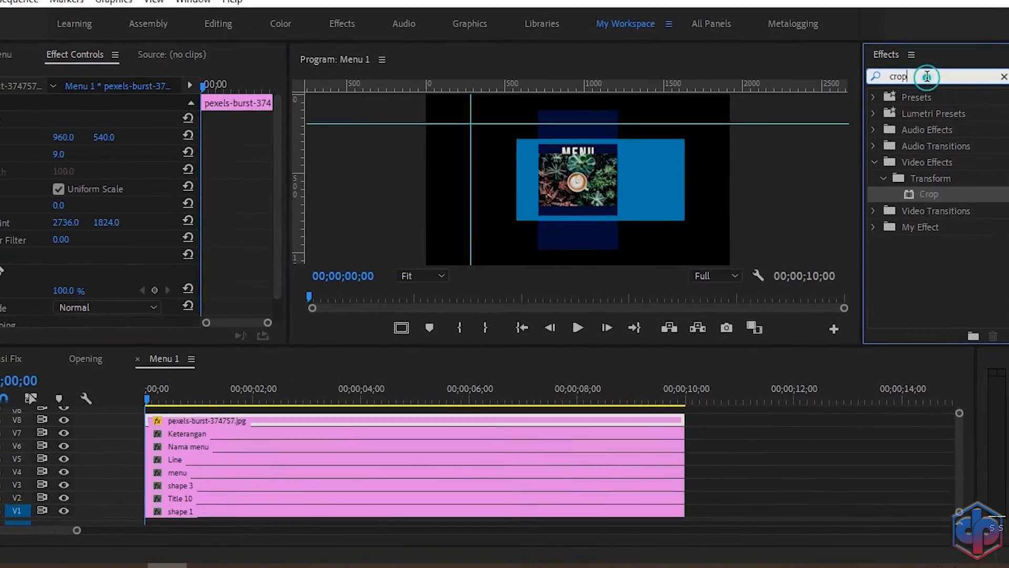
{"action": "double_click", "coordinate": [927, 77]}
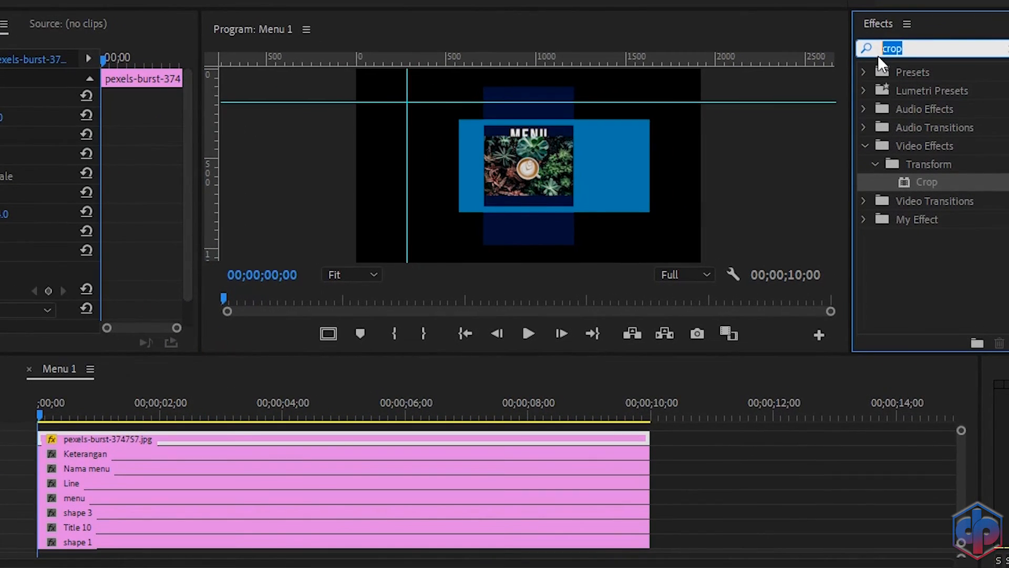
{"action": "type", "text": "radial"}
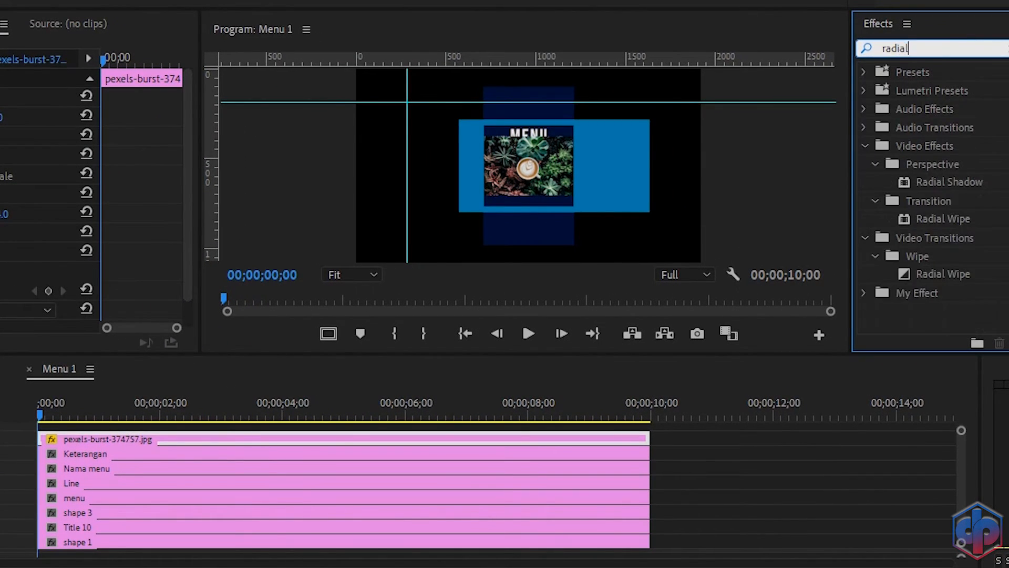
{"action": "left_click", "coordinate": [952, 182]}
{"action": "left_click_drag", "start_coordinate": [315, 428], "coordinate": [314, 440]}
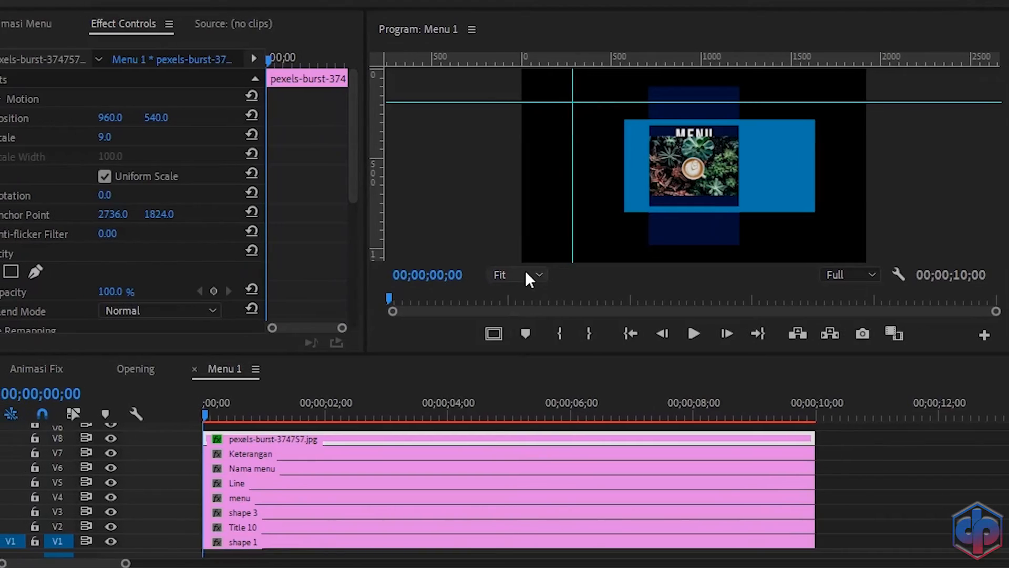
Step: Set the photo's Radial Shadow color to white (FFFFFF) and its shadow opacity to 100%
{"action": "left_click", "coordinate": [526, 273]}
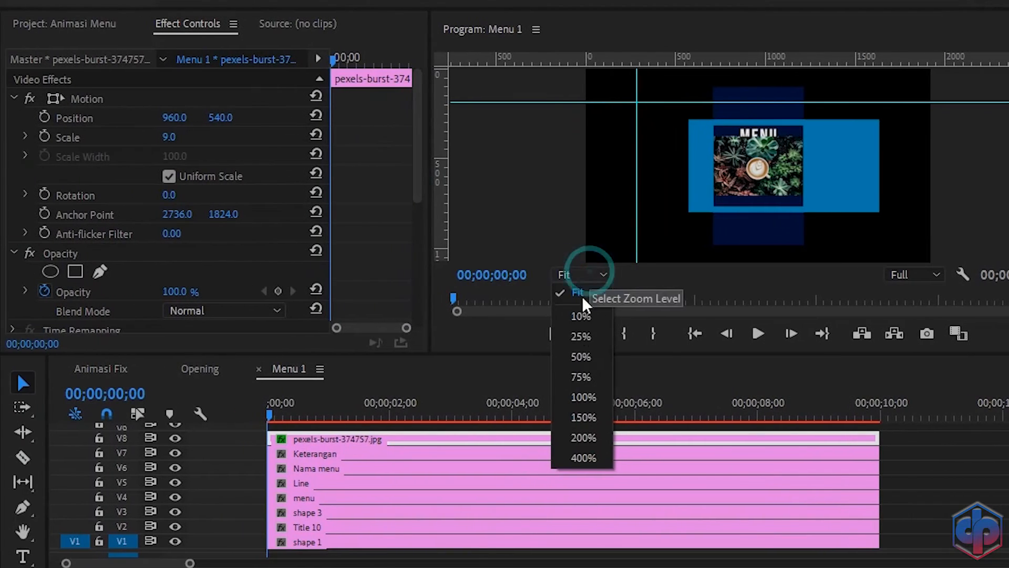
{"action": "left_click", "coordinate": [520, 356]}
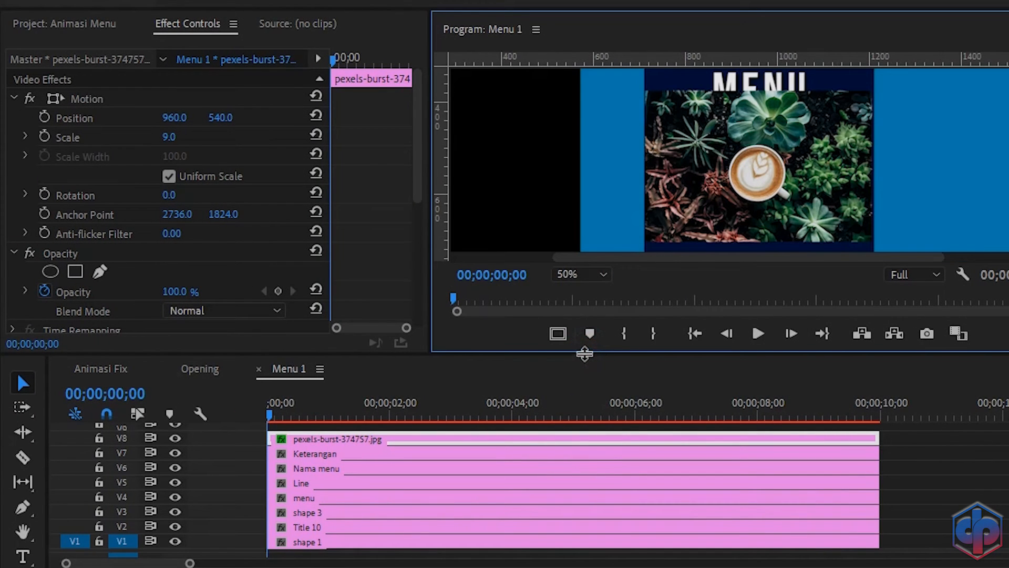
{"action": "scroll", "coordinate": [374, 164], "scroll_direction": "down", "scroll_amount": 5}
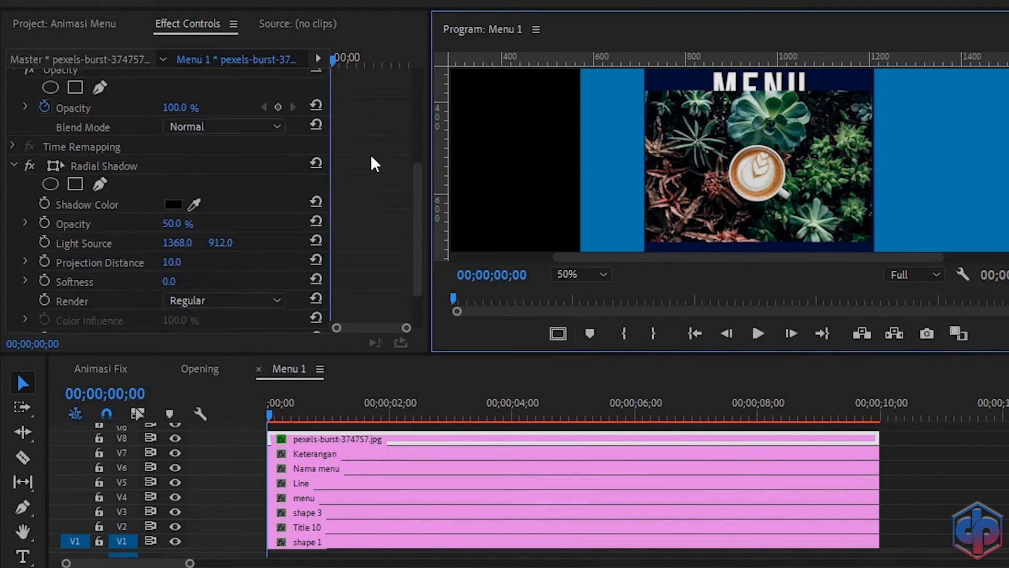
{"action": "scroll", "coordinate": [371, 158], "scroll_direction": "down", "scroll_amount": 2}
{"action": "left_click", "coordinate": [176, 149]}
{"action": "left_click_drag", "start_coordinate": [540, 279], "coordinate": [393, 458]}
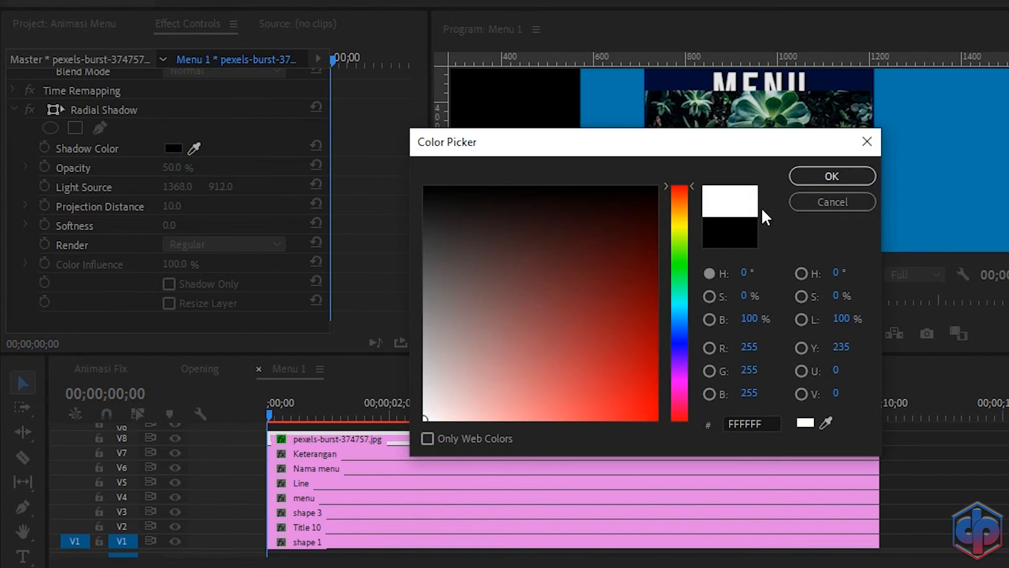
{"action": "left_click", "coordinate": [848, 176]}
{"action": "left_click_drag", "start_coordinate": [173, 167], "coordinate": [190, 166]}
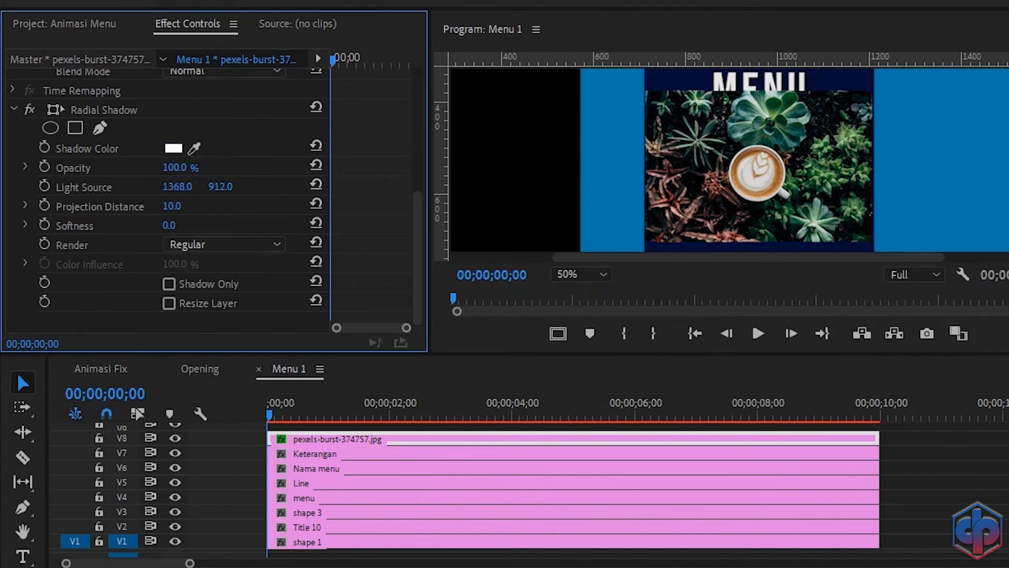
Step: Enable Resize Layer for the Radial Shadow and form an even border with projection distance 5 and light source 2642, 1665
{"action": "left_click", "coordinate": [169, 304]}
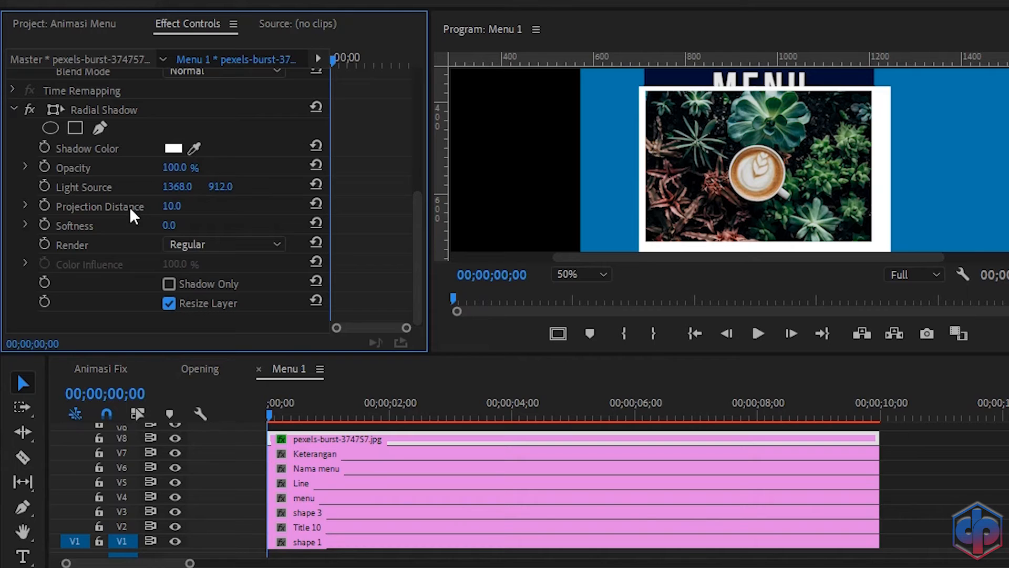
{"action": "left_click", "coordinate": [177, 205]}
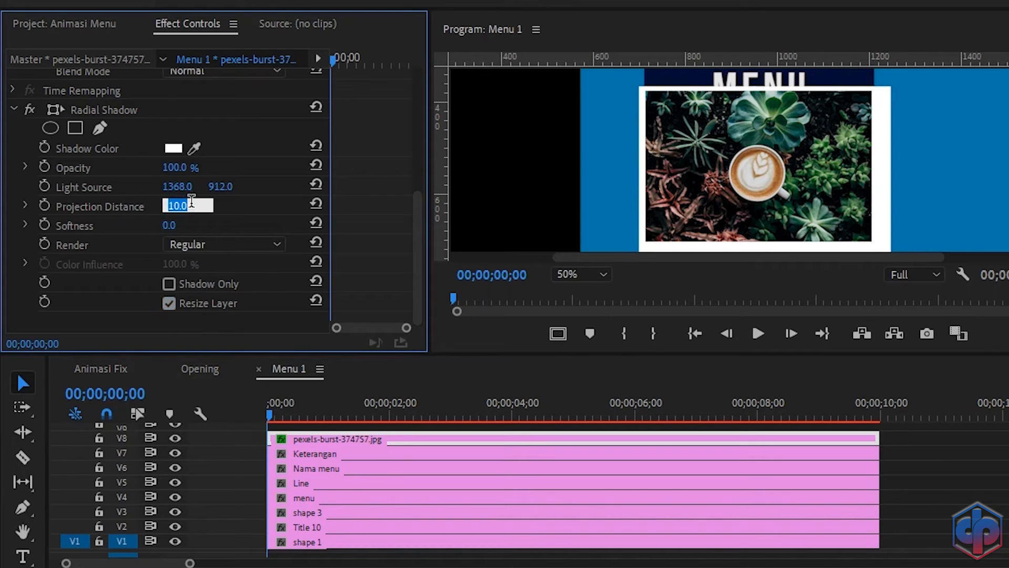
{"action": "type", "text": "5"}
{"action": "key", "text": "Return"}
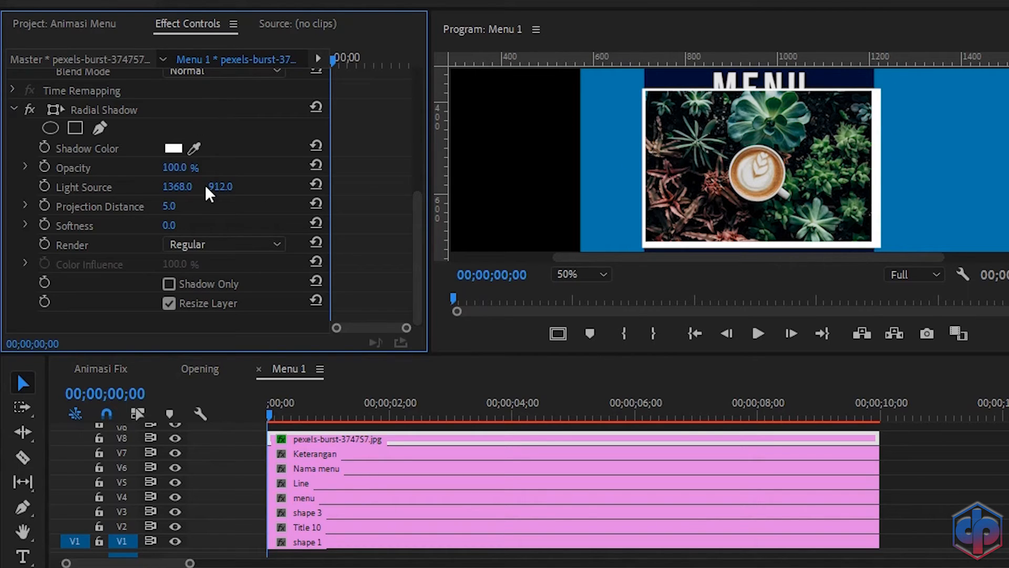
{"action": "mouse_move", "coordinate": [187, 190]}
{"action": "left_mouse_down"}
{"action": "mouse_move", "coordinate": [151, 181]}
{"action": "mouse_move", "coordinate": [181, 195]}
{"action": "left_mouse_up"}
{"action": "mouse_move", "coordinate": [218, 188]}
{"action": "left_mouse_down"}
{"action": "mouse_move", "coordinate": [237, 199]}
{"action": "mouse_move", "coordinate": [204, 208]}
{"action": "mouse_move", "coordinate": [234, 198]}
{"action": "left_mouse_up"}
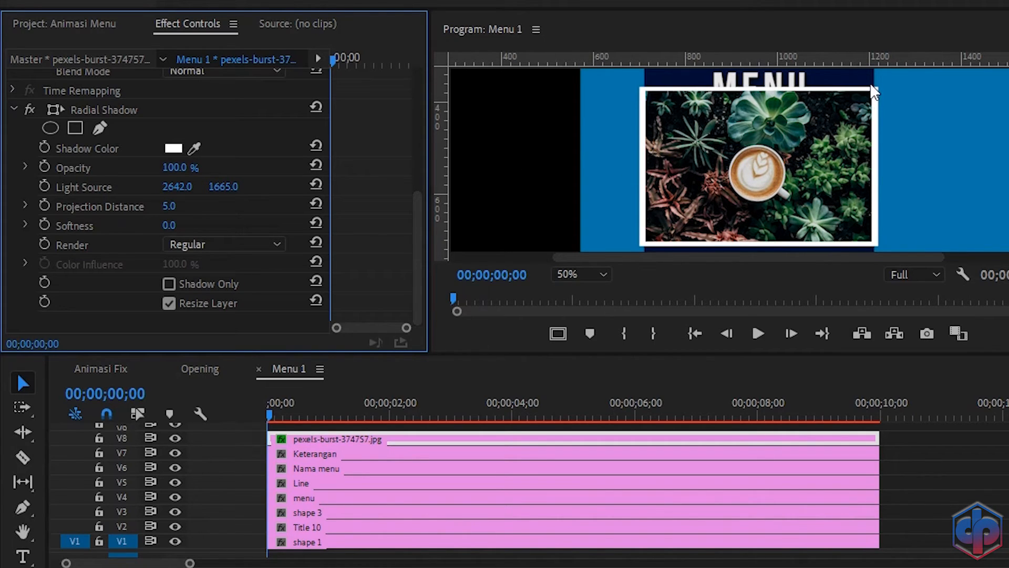
Step: Set the bordered coffee photo's scale to 8.5 so it fits within the dark panel's width
{"action": "scroll", "coordinate": [373, 213], "scroll_direction": "up", "scroll_amount": 10}
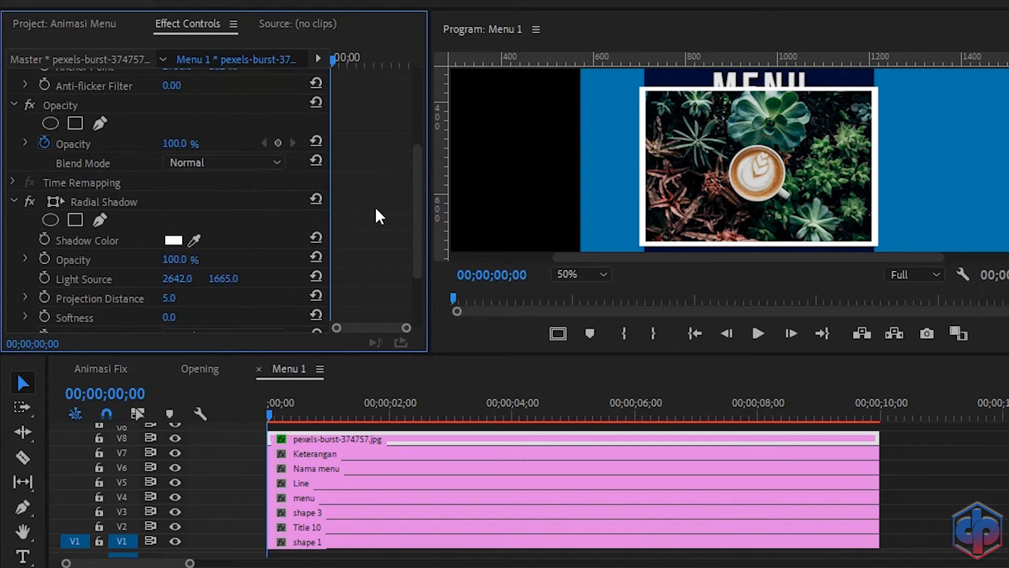
{"action": "scroll", "coordinate": [381, 213], "scroll_direction": "down", "scroll_amount": 1}
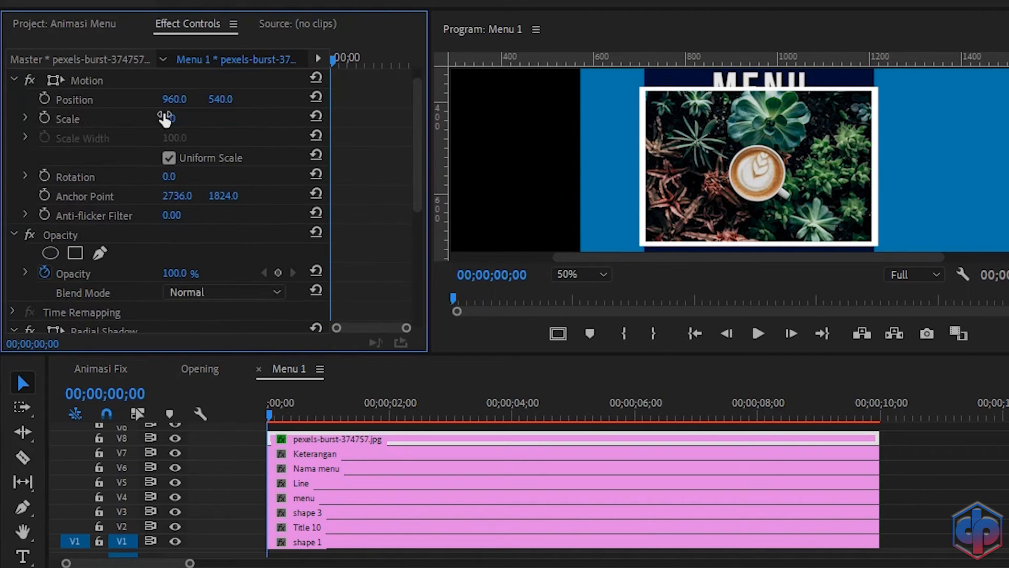
{"action": "left_click", "coordinate": [172, 117]}
{"action": "type", "text": "8"}
{"action": "key", "text": "Return"}
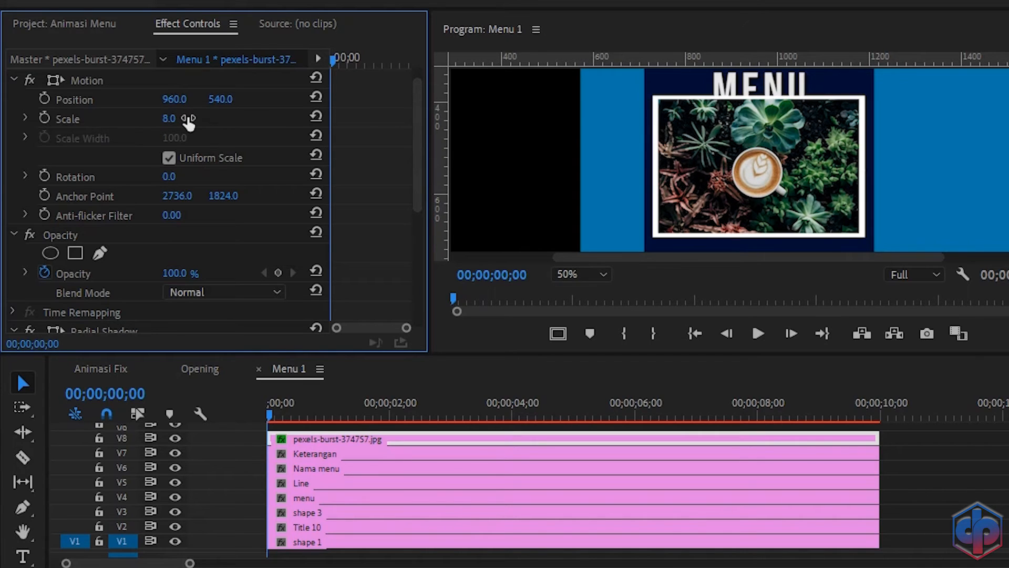
{"action": "left_click", "coordinate": [173, 118]}
{"action": "type", "text": "8.5"}
{"action": "key", "text": "Return"}
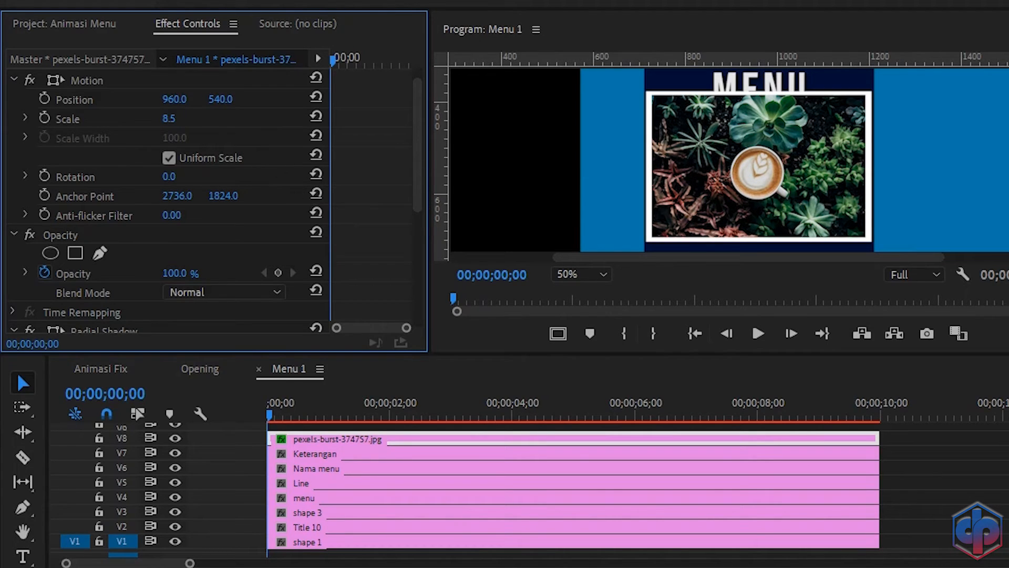
{"action": "scroll", "coordinate": [725, 157], "scroll_direction": "down", "scroll_amount": 3}
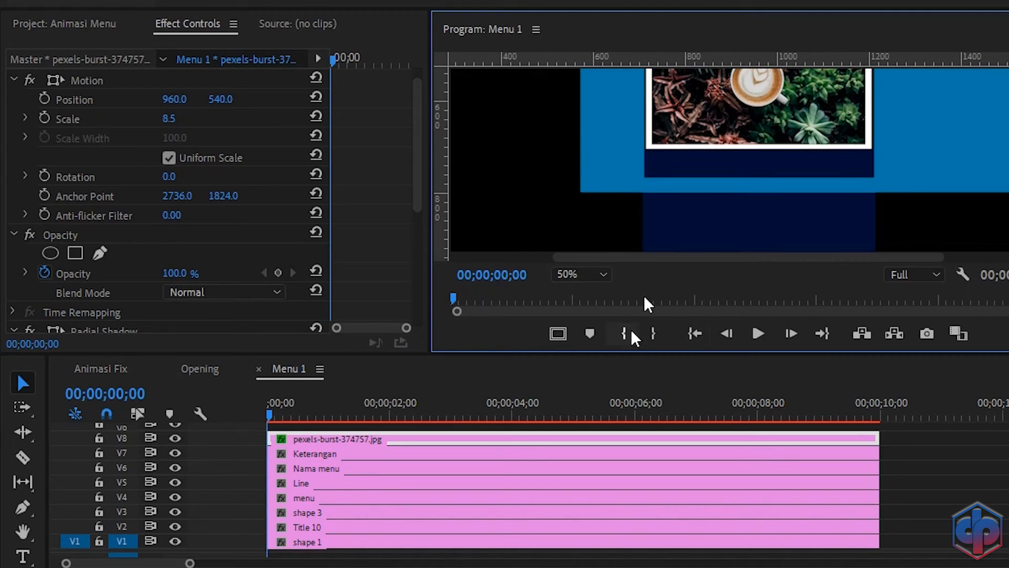
{"action": "left_click_drag", "start_coordinate": [657, 258], "coordinate": [765, 266]}
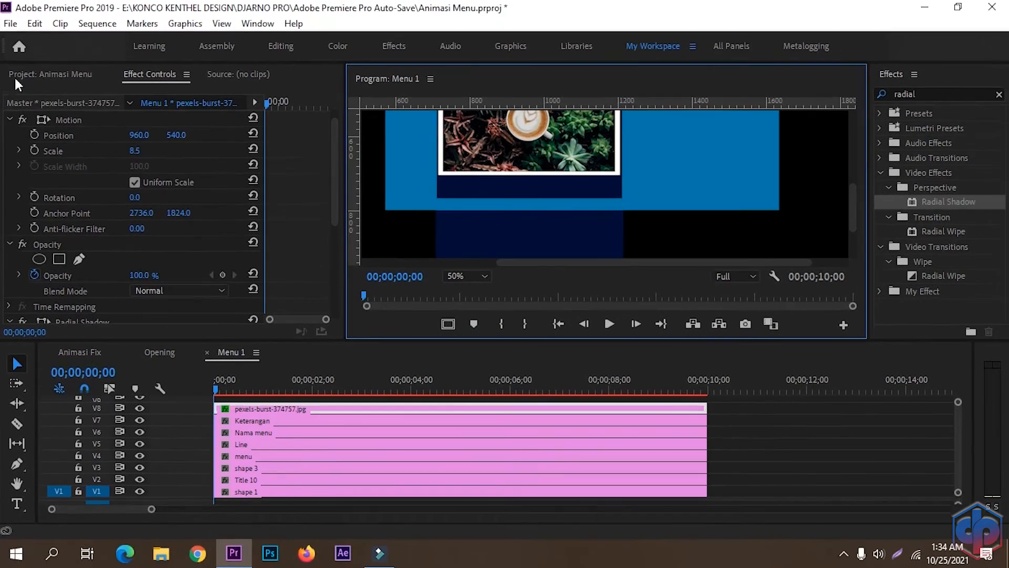
Step: Create a new 1920 x 1080 legacy title named Harga
{"action": "left_click", "coordinate": [15, 0]}
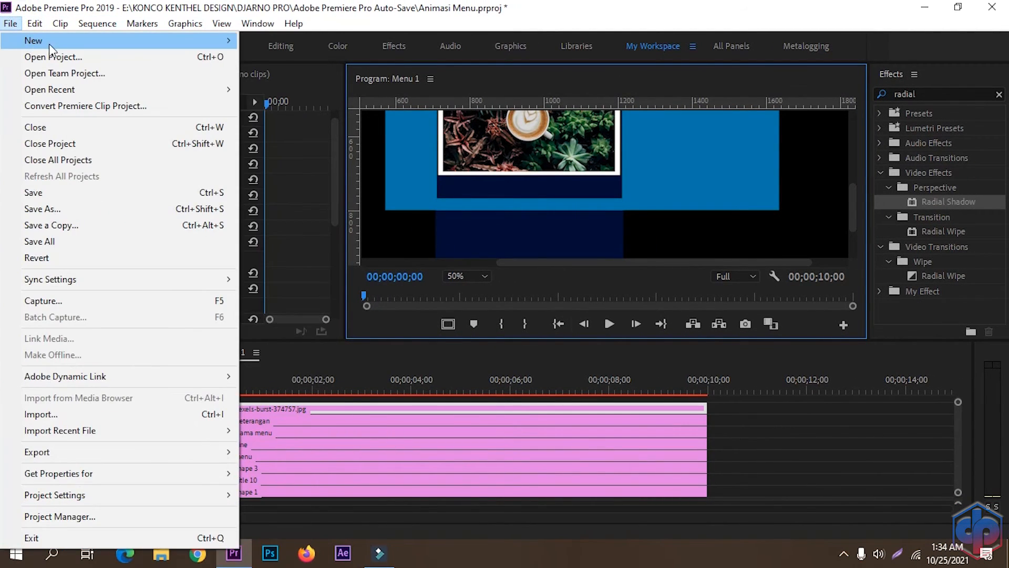
{"action": "mouse_move", "coordinate": [94, 47]}
{"action": "left_click", "coordinate": [291, 205]}
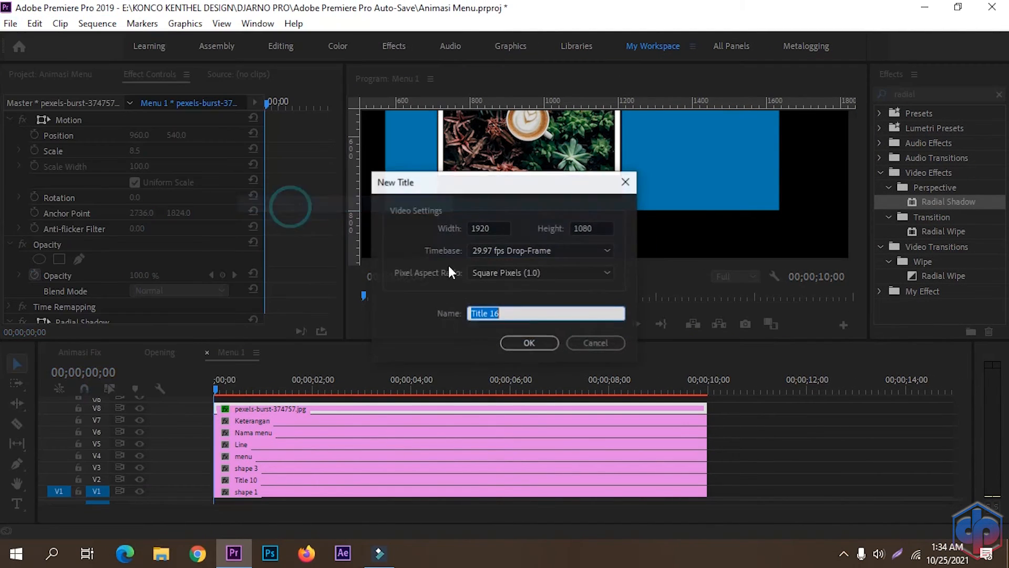
{"action": "type", "text": "Harga"}
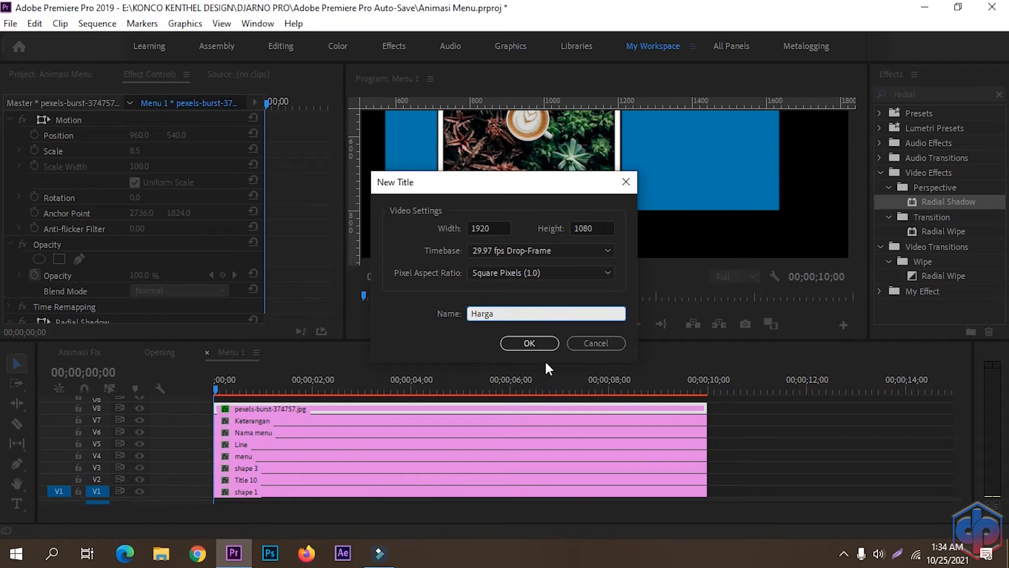
{"action": "left_click", "coordinate": [541, 348]}
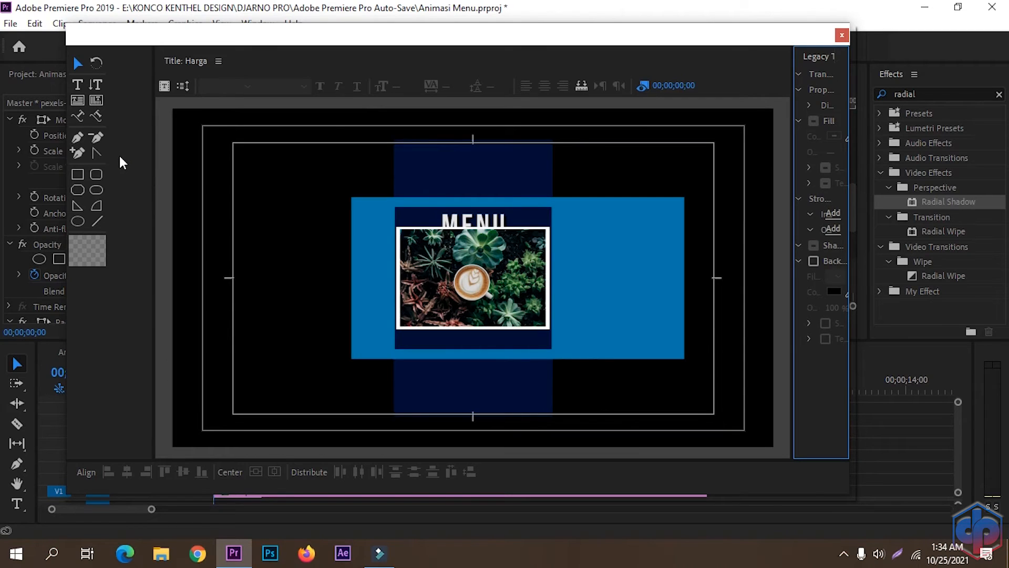
Step: Draw a circle about 140 px wide in the blue panel's lower right area and fill it with red (FF0000)
{"action": "left_click", "coordinate": [78, 225]}
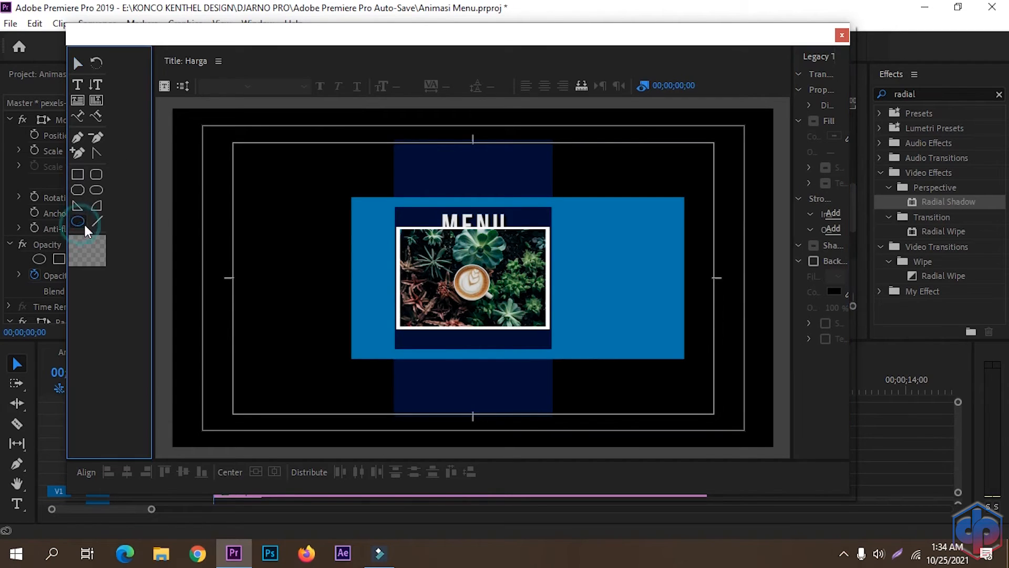
{"action": "left_click", "coordinate": [598, 307]}
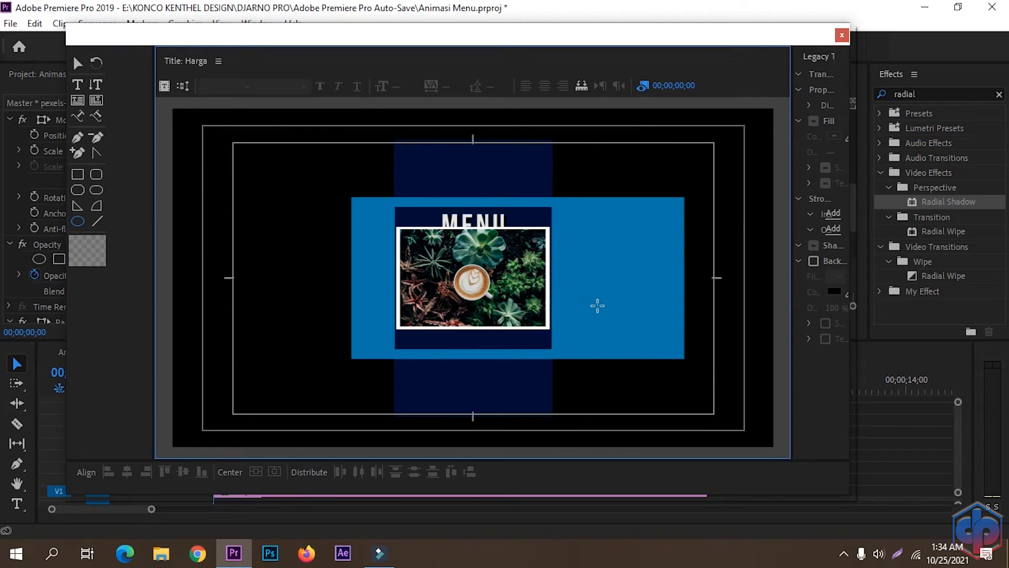
{"action": "left_click_drag", "start_coordinate": [599, 308], "coordinate": [642, 339]}
{"action": "left_click", "coordinate": [585, 330]}
{"action": "left_click", "coordinate": [829, 260]}
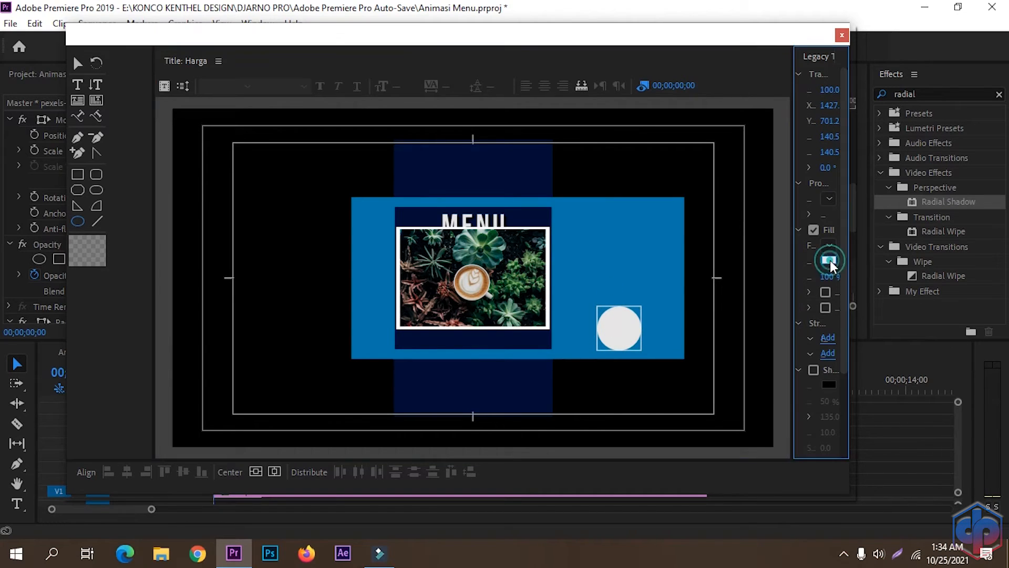
{"action": "left_click", "coordinate": [407, 350]}
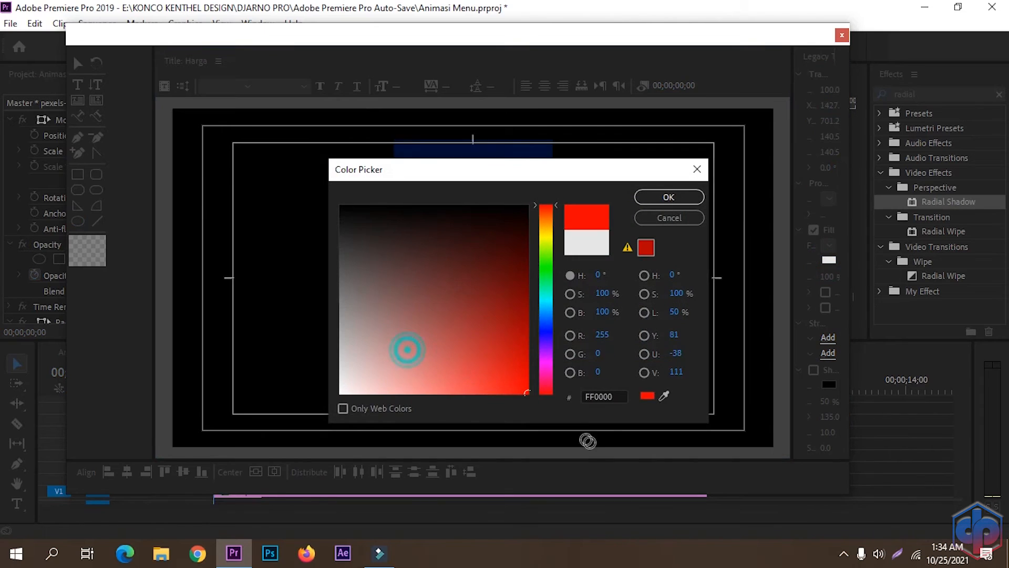
{"action": "left_click", "coordinate": [668, 197]}
{"action": "left_click", "coordinate": [629, 346]}
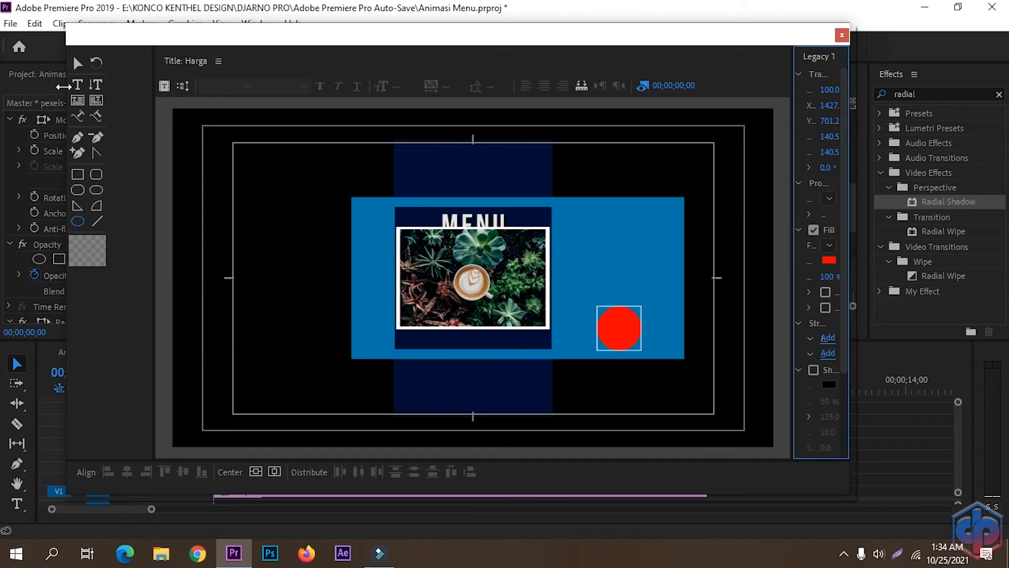
Step: Add the price text 18K over the red circle
{"action": "left_click", "coordinate": [77, 84]}
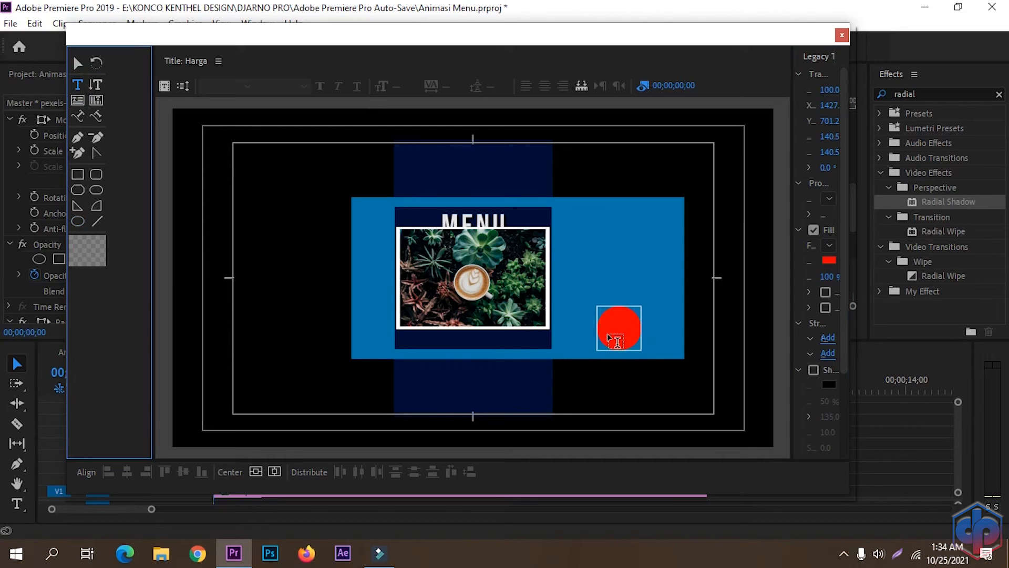
{"action": "left_click", "coordinate": [605, 336]}
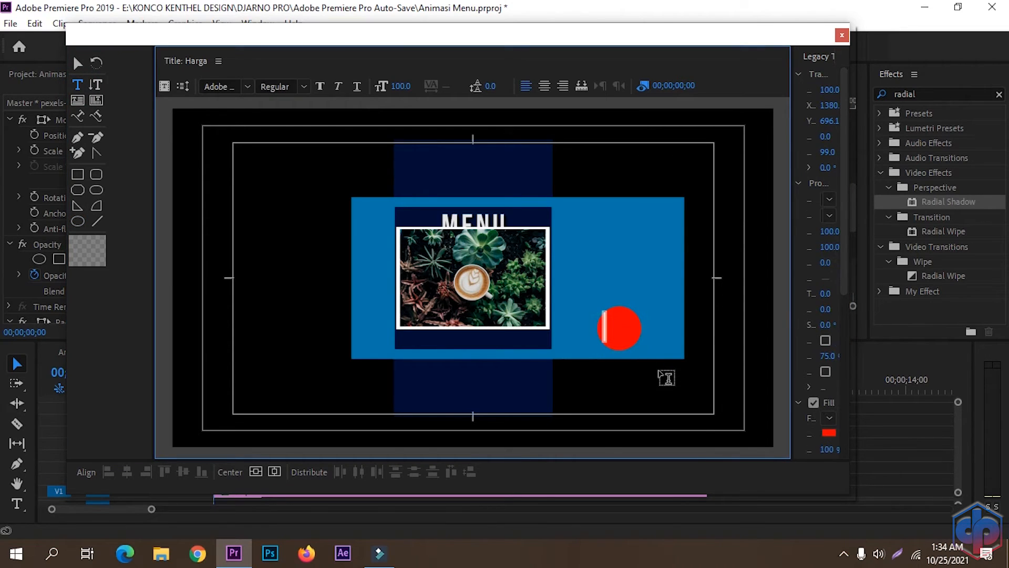
{"action": "type", "text": "20"}
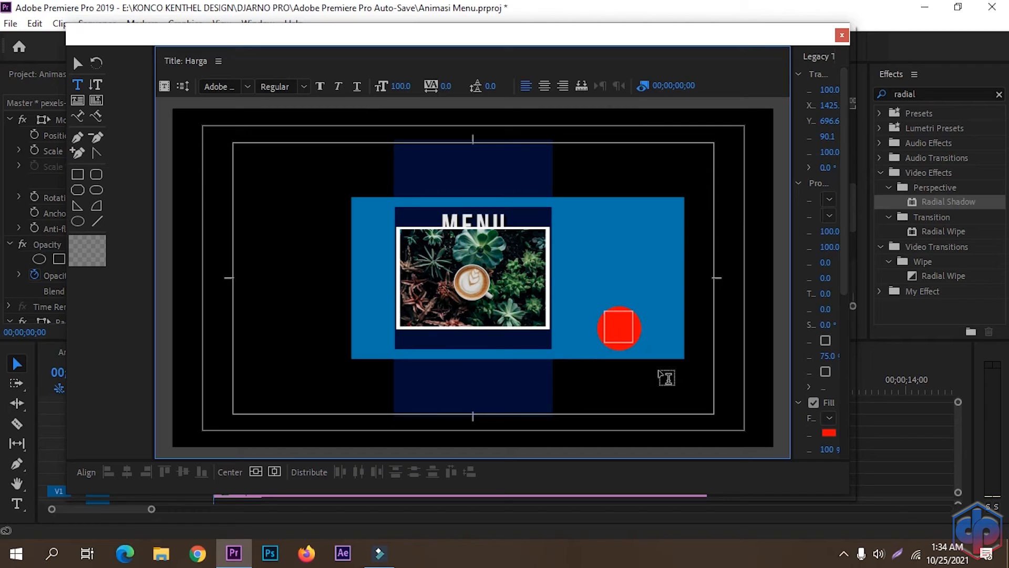
{"action": "type", "text": "K"}
{"action": "key", "text": "ctrl+a"}
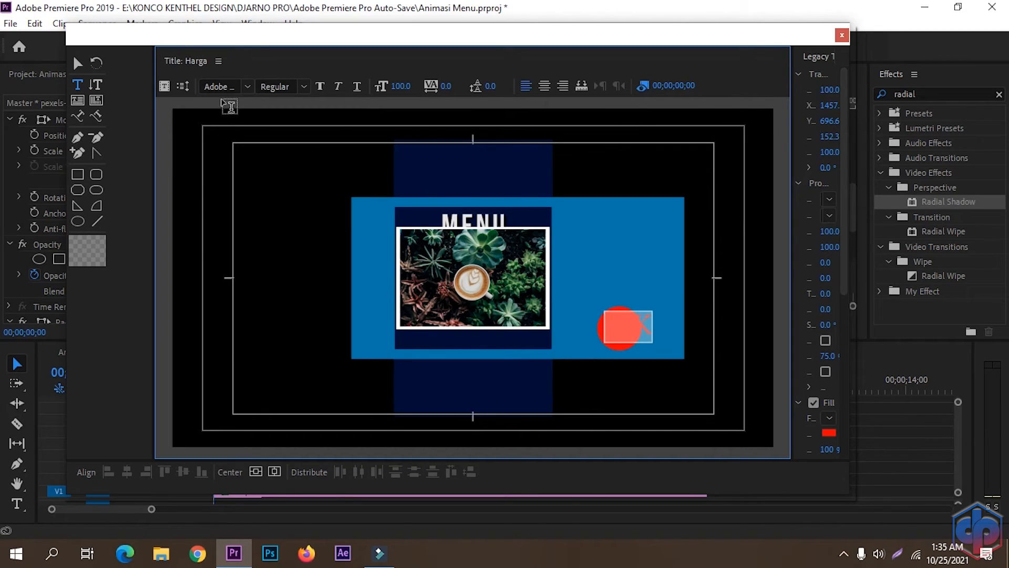
Step: Set the price text's font to Bebas Neue Bold and its fill color to white (FFFFFF)
{"action": "left_click", "coordinate": [239, 86]}
{"action": "type", "text": "Bebas Ne"}
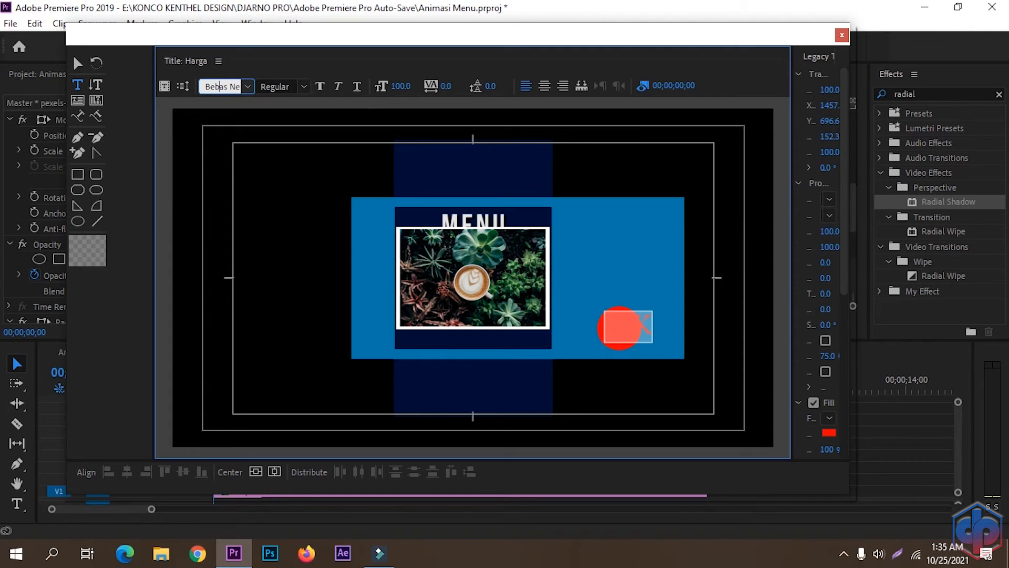
{"action": "scroll", "coordinate": [276, 119], "scroll_direction": "up", "scroll_amount": 1}
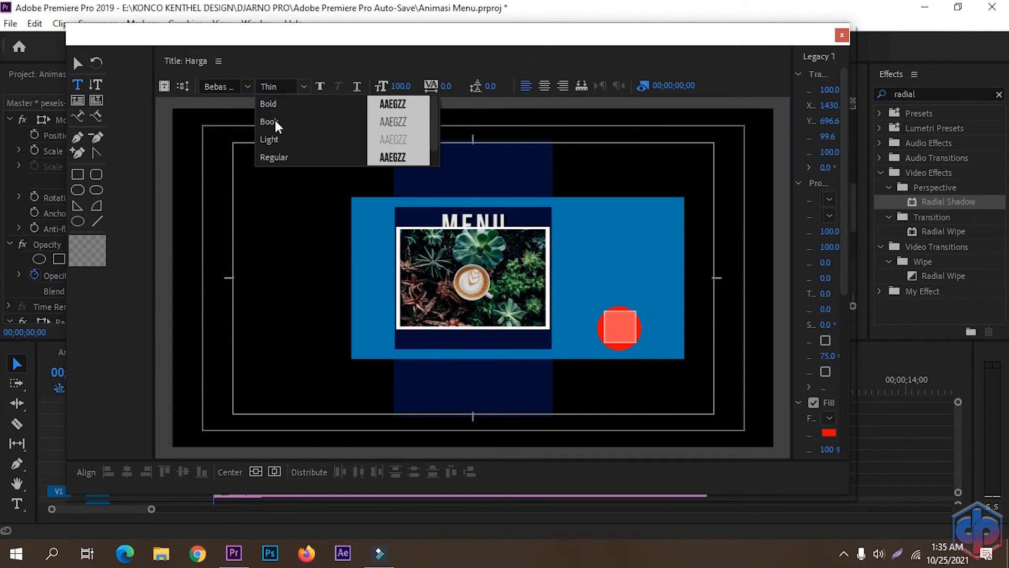
{"action": "left_click", "coordinate": [277, 105]}
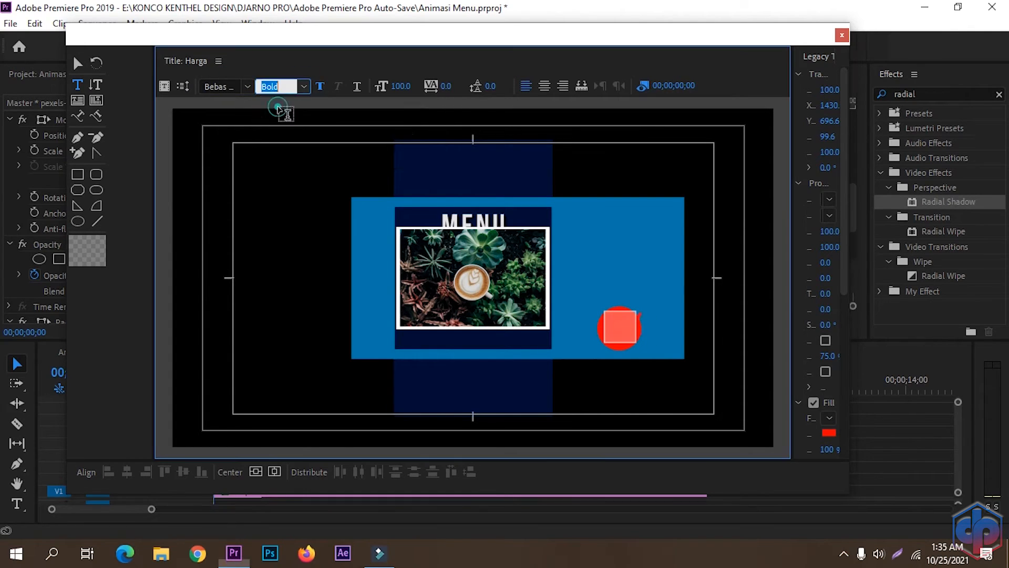
{"action": "left_click", "coordinate": [829, 432]}
{"action": "left_click_drag", "start_coordinate": [473, 316], "coordinate": [247, 433]}
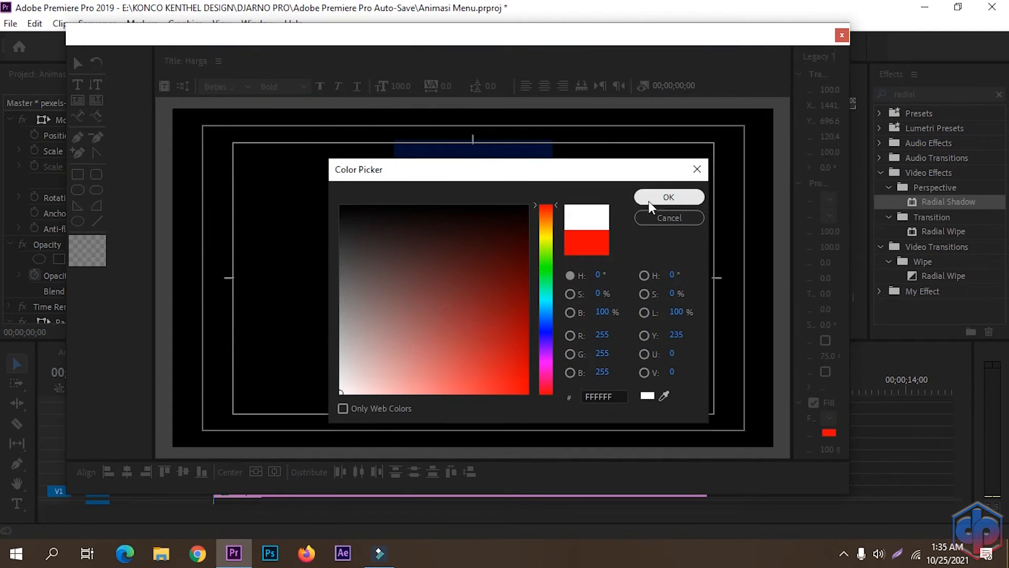
{"action": "left_click", "coordinate": [669, 197]}
Step: Center the 18K text on the red circle and tilt it slightly counterclockwise to a rotation of about 352.4°
{"action": "left_click", "coordinate": [78, 63]}
{"action": "left_click_drag", "start_coordinate": [623, 327], "coordinate": [623, 333]}
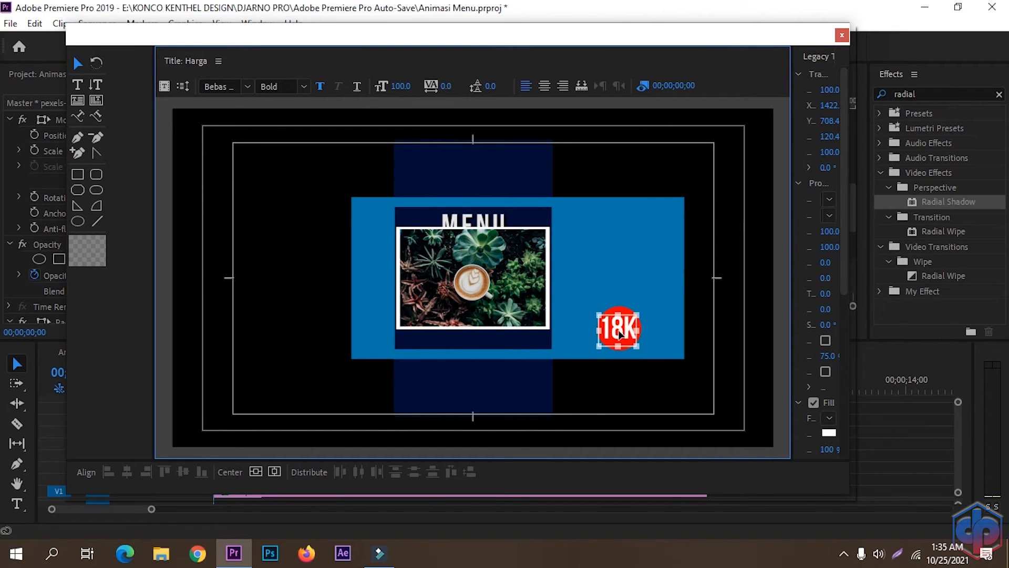
{"action": "left_click", "coordinate": [655, 332]}
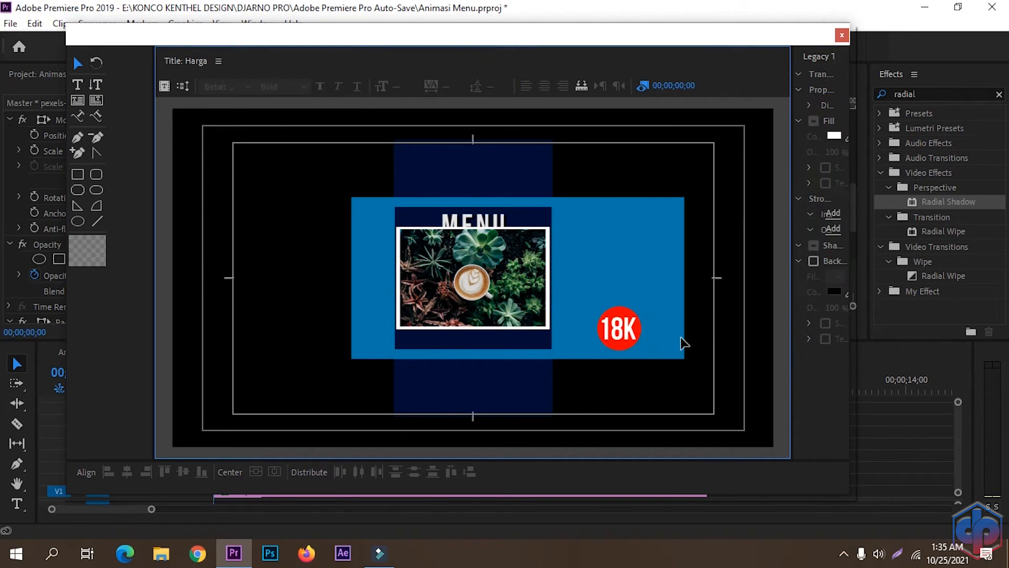
{"action": "left_click", "coordinate": [636, 332]}
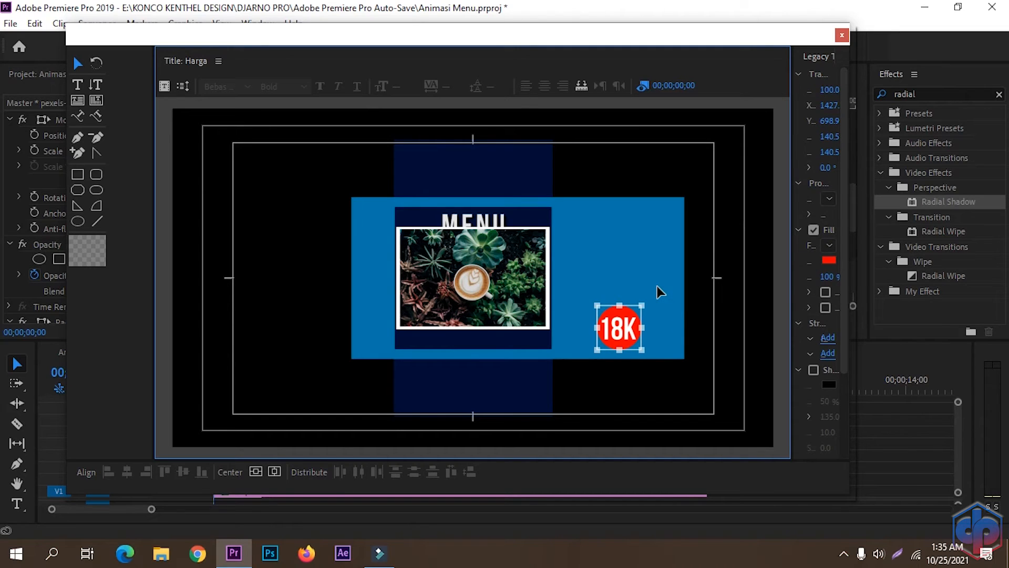
{"action": "left_click", "coordinate": [619, 337]}
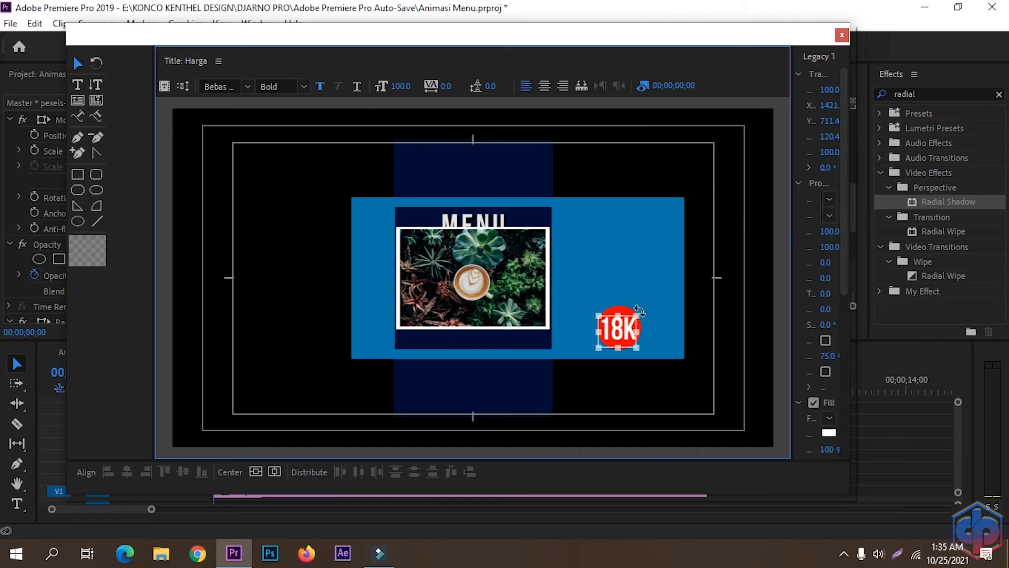
{"action": "left_click_drag", "start_coordinate": [640, 309], "coordinate": [634, 311]}
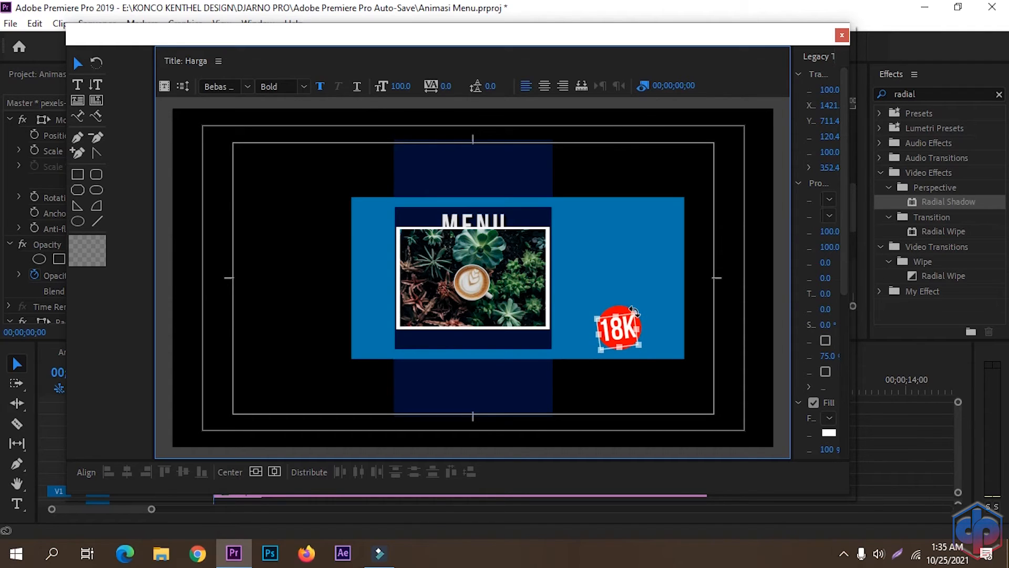
{"action": "left_click", "coordinate": [668, 321]}
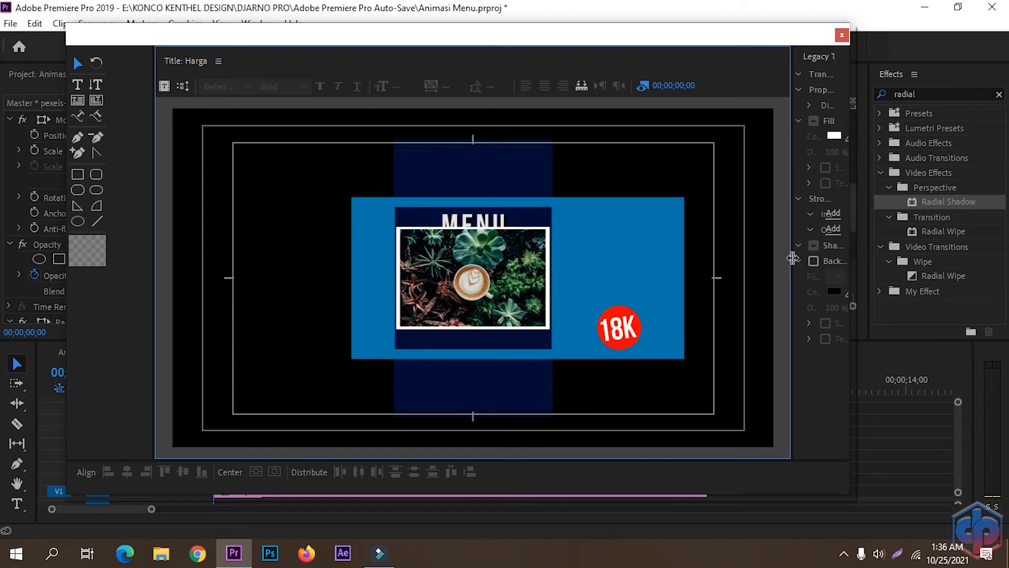
Step: Enable a shadow with 100% opacity on the 18K text and close the title editor
{"action": "left_click_drag", "start_coordinate": [791, 245], "coordinate": [783, 245]}
{"action": "left_click", "coordinate": [626, 330]}
{"action": "left_click", "coordinate": [611, 322]}
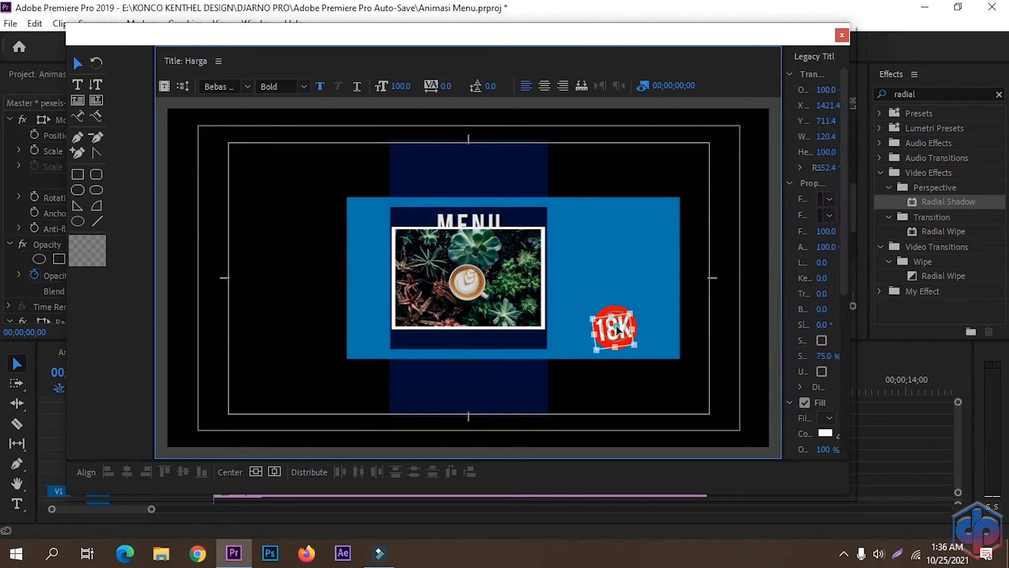
{"action": "left_click_drag", "start_coordinate": [846, 279], "coordinate": [865, 417]}
{"action": "left_click", "coordinate": [805, 322]}
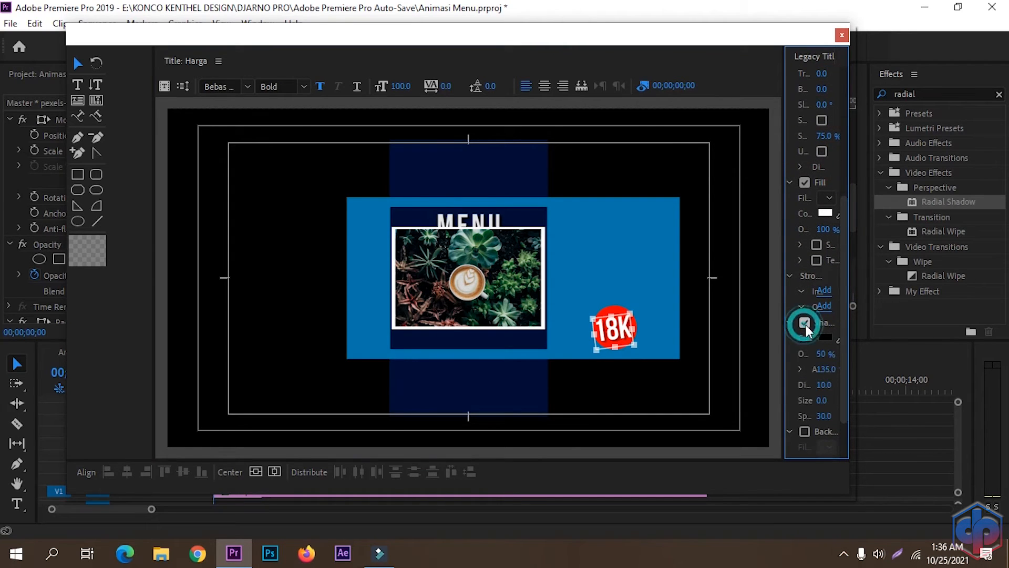
{"action": "left_click_drag", "start_coordinate": [821, 355], "coordinate": [848, 355]}
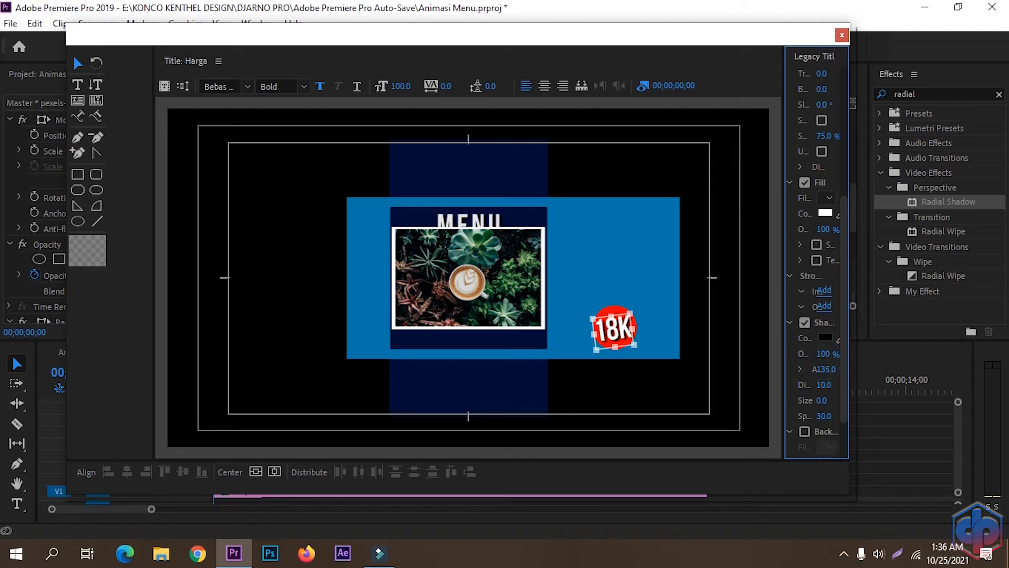
{"action": "left_click", "coordinate": [652, 315]}
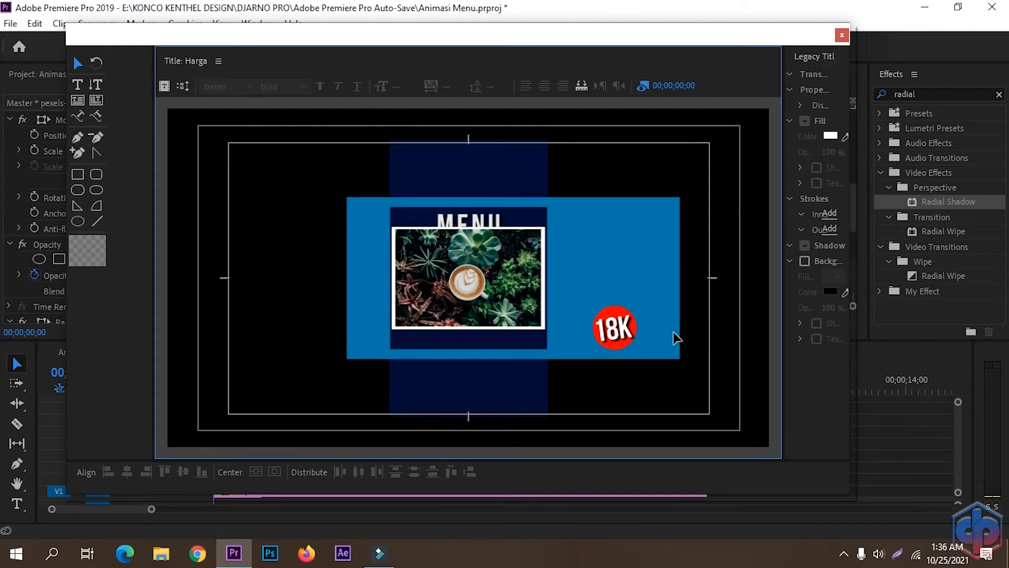
{"action": "left_click", "coordinate": [843, 36]}
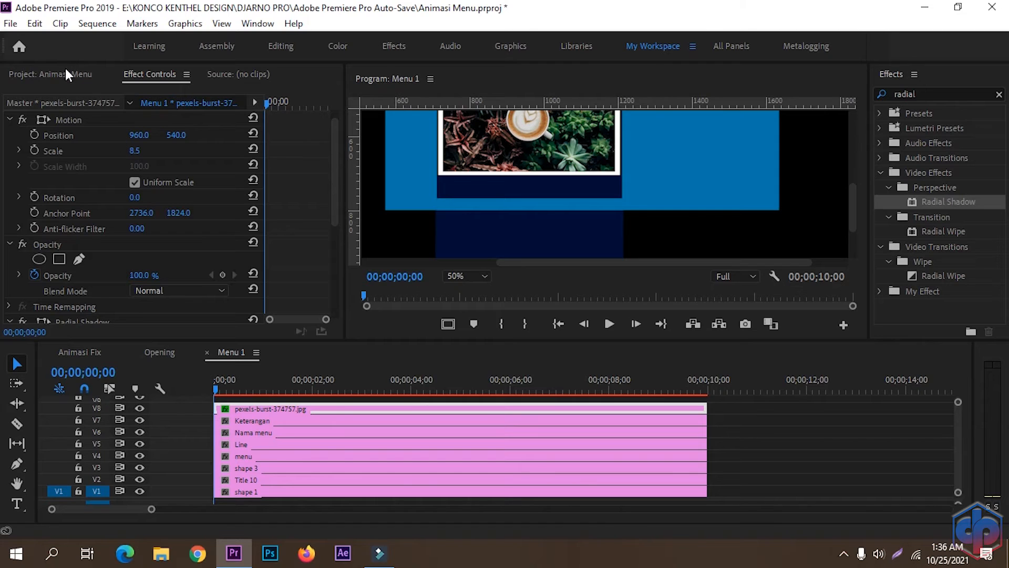
Step: Place the Harga title on the track above the coffee photo from the sequence start and extend it to 00;00;10;00
{"action": "left_click", "coordinate": [67, 71]}
{"action": "left_click_drag", "start_coordinate": [277, 246], "coordinate": [217, 397]}
{"action": "left_click_drag", "start_coordinate": [462, 396], "coordinate": [707, 398]}
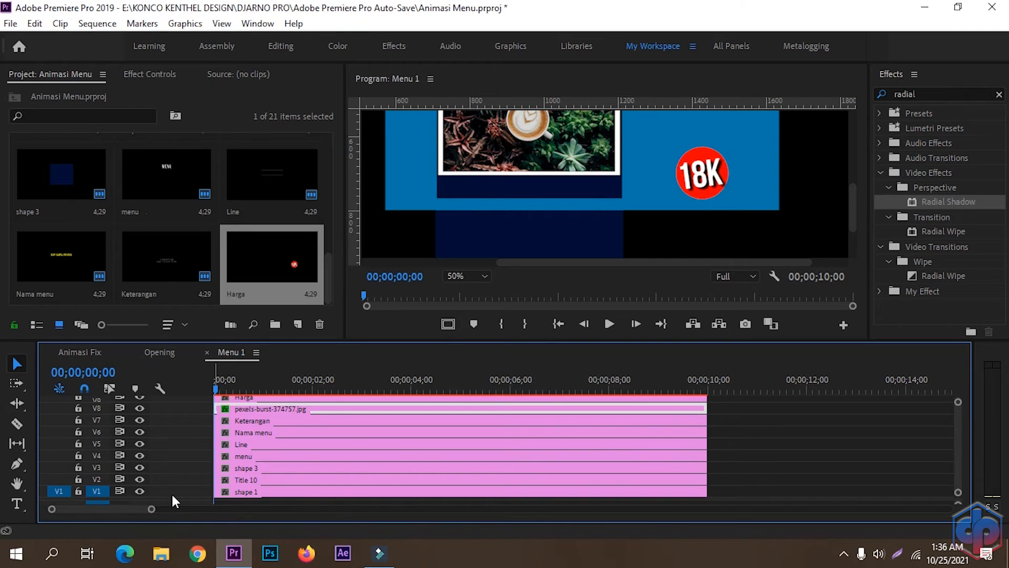
Step: Hide every video track above V1 so only shape 1 shows, and fit the whole frame in the program monitor
{"action": "left_click", "coordinate": [139, 467]}
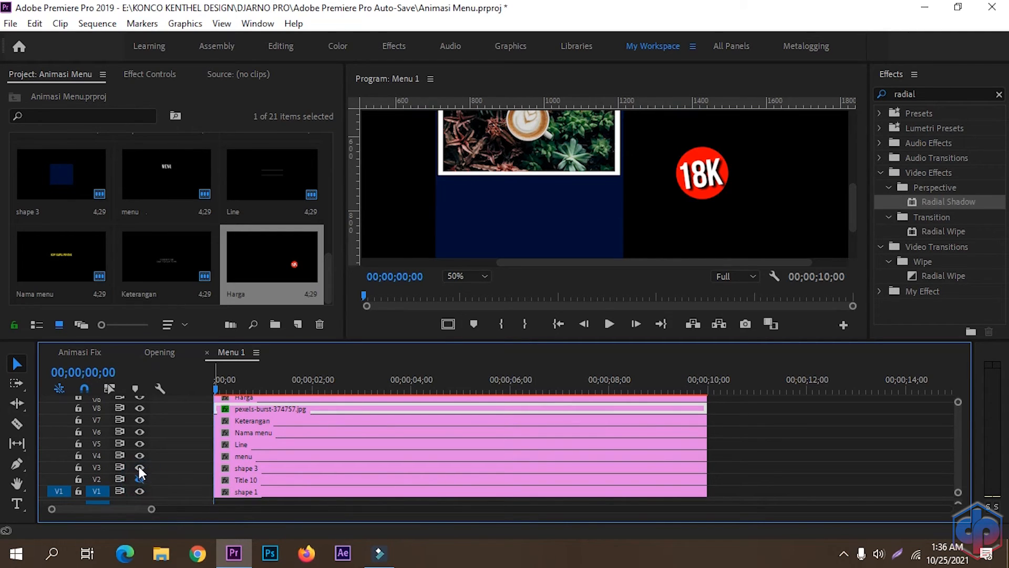
{"action": "left_click", "coordinate": [139, 443]}
{"action": "left_click", "coordinate": [139, 408]}
{"action": "left_click", "coordinate": [139, 398]}
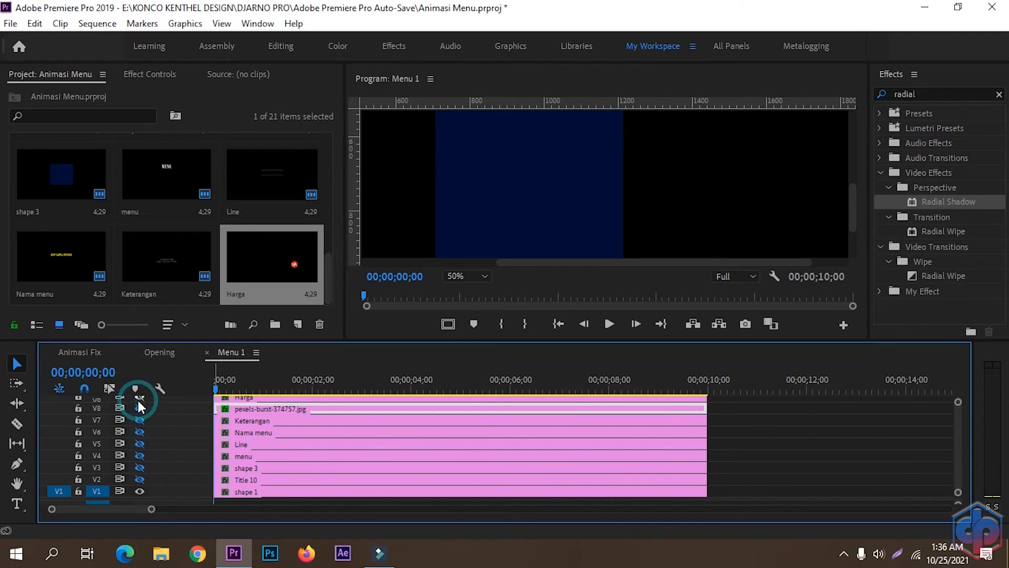
{"action": "left_click", "coordinate": [476, 277]}
{"action": "left_click", "coordinate": [468, 289]}
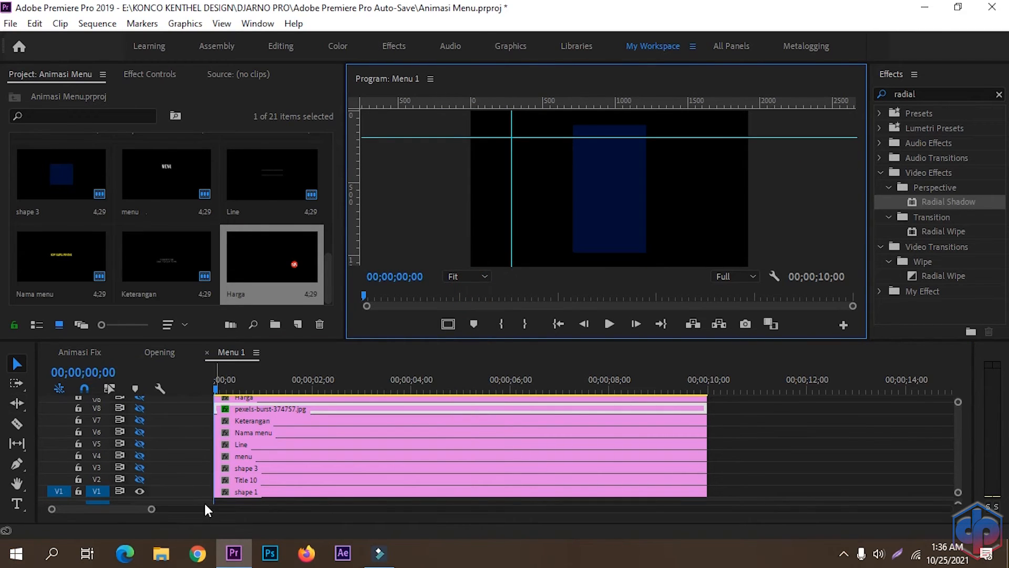
Step: Find the Crop video effect and apply it to the shape 1 clip on V1
{"action": "left_click", "coordinate": [247, 493]}
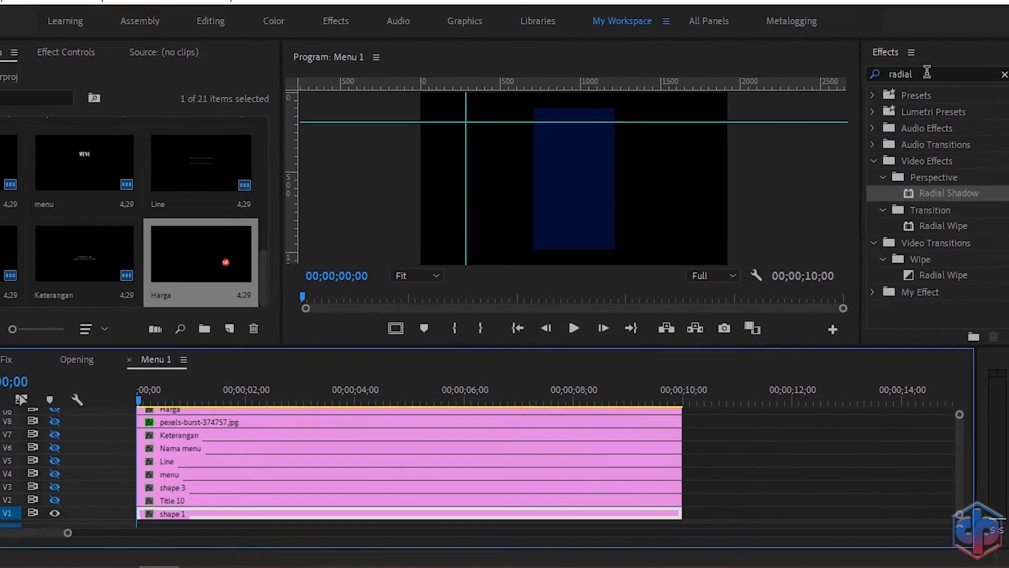
{"action": "left_click", "coordinate": [923, 95]}
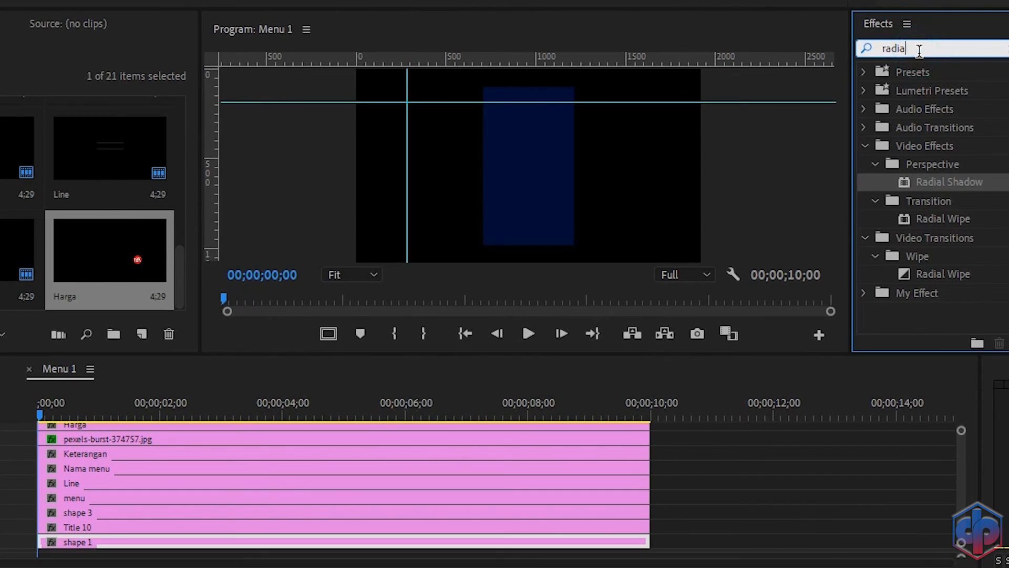
{"action": "key", "text": "BackSpace"}
{"action": "key", "text": "BackSpace"}
{"action": "key", "text": "BackSpace"}
{"action": "key", "text": "BackSpace"}
{"action": "key", "text": "BackSpace"}
{"action": "type", "text": "cro"}
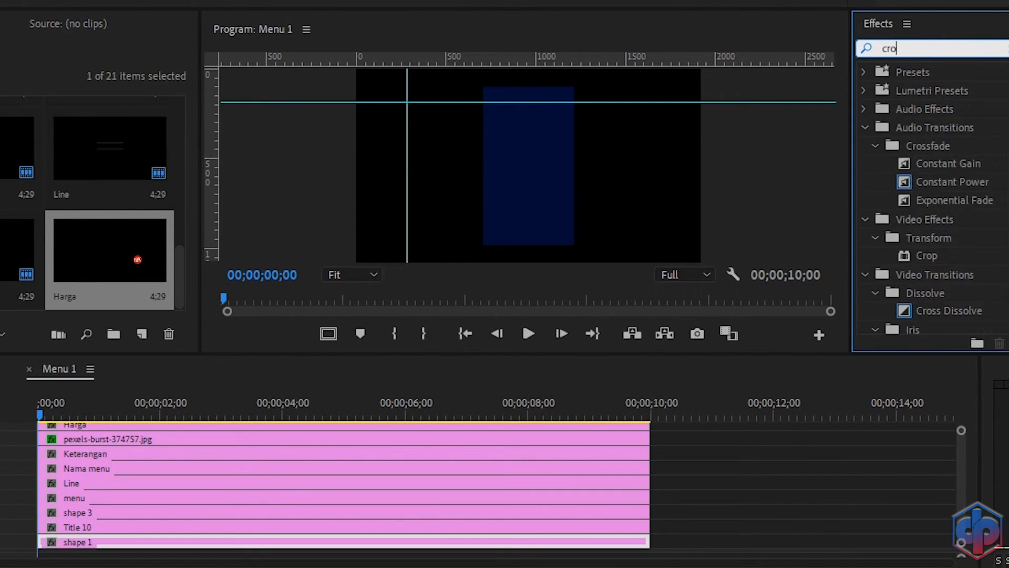
{"action": "type", "text": "p"}
{"action": "left_click_drag", "start_coordinate": [927, 181], "coordinate": [205, 541]}
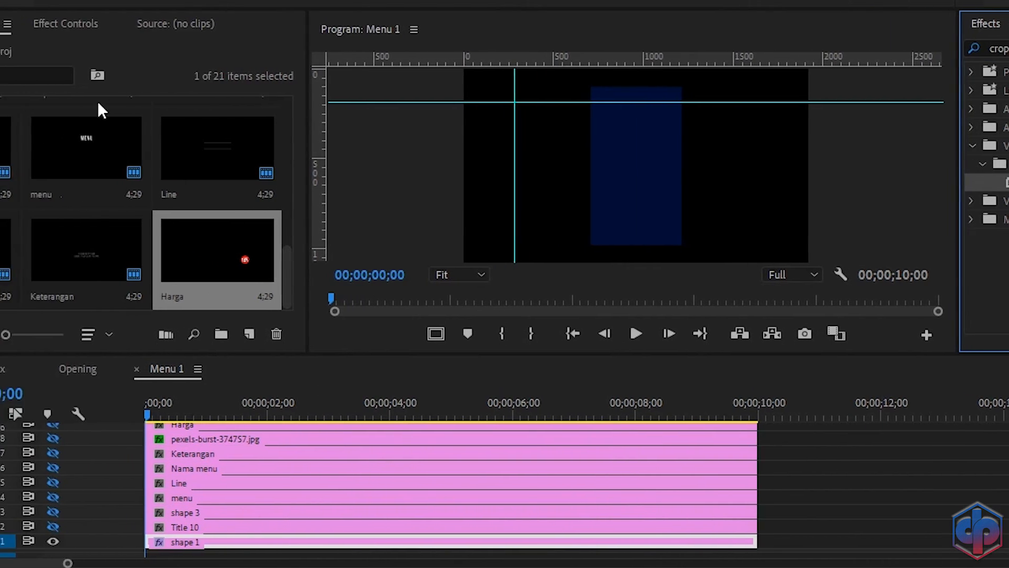
Step: Crop shape 1 from the top to about 92.9% and set a Top keyframe at the sequence start
{"action": "left_click", "coordinate": [55, 23]}
{"action": "scroll", "coordinate": [247, 163], "scroll_direction": "down", "scroll_amount": 3}
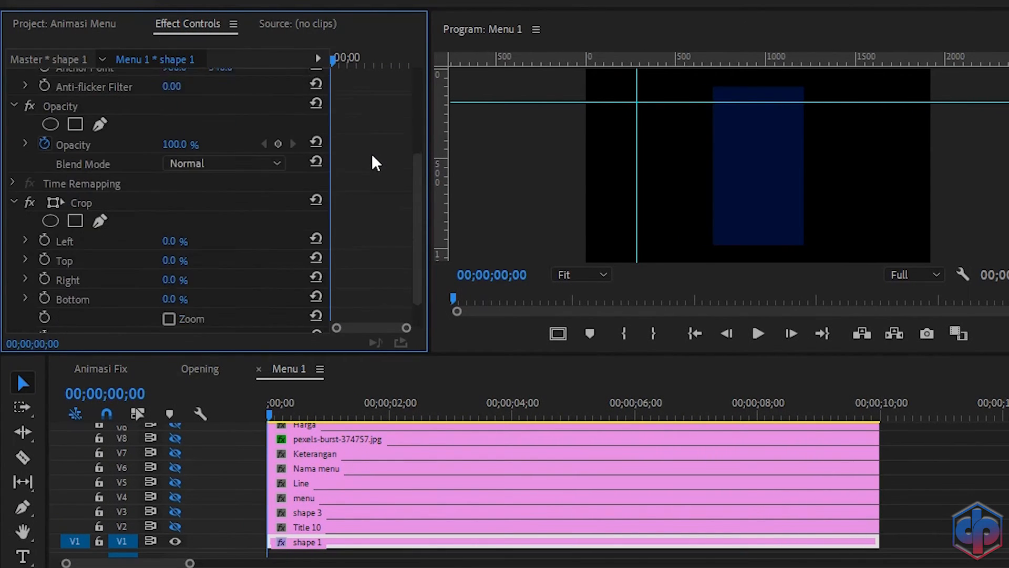
{"action": "scroll", "coordinate": [375, 163], "scroll_direction": "down", "scroll_amount": 2}
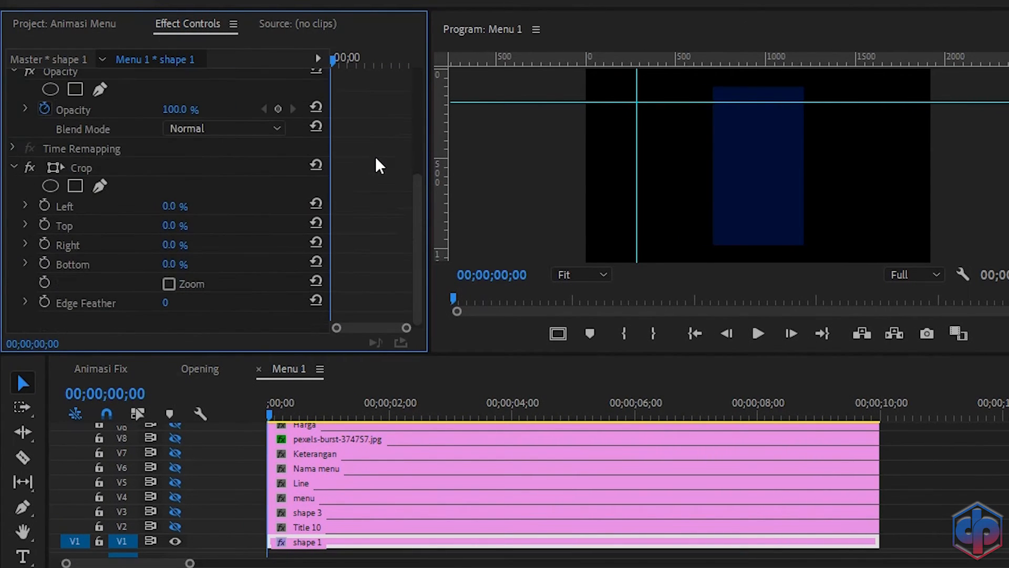
{"action": "left_click", "coordinate": [82, 168]}
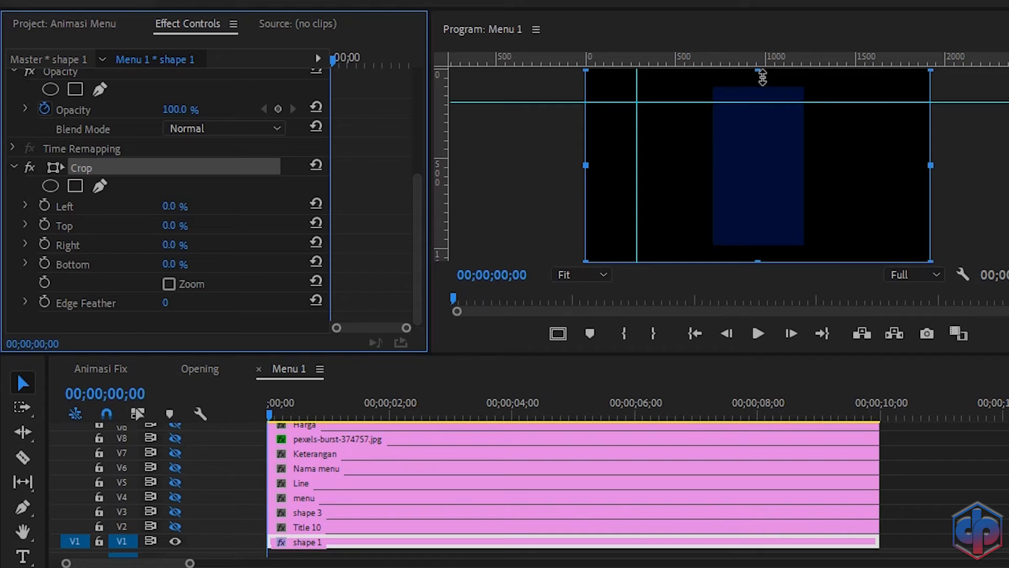
{"action": "left_click_drag", "start_coordinate": [760, 70], "coordinate": [763, 250]}
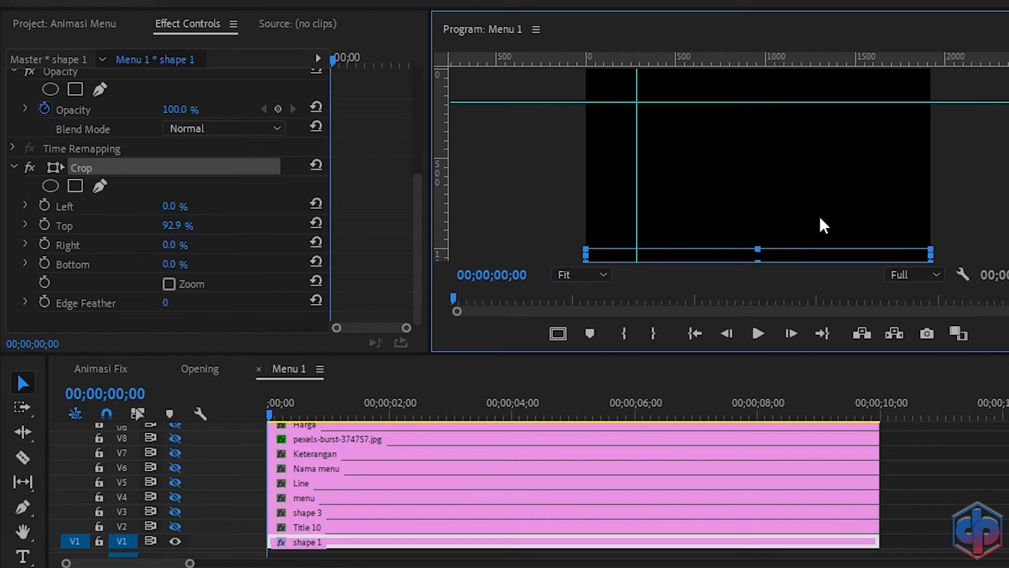
{"action": "left_click", "coordinate": [44, 225]}
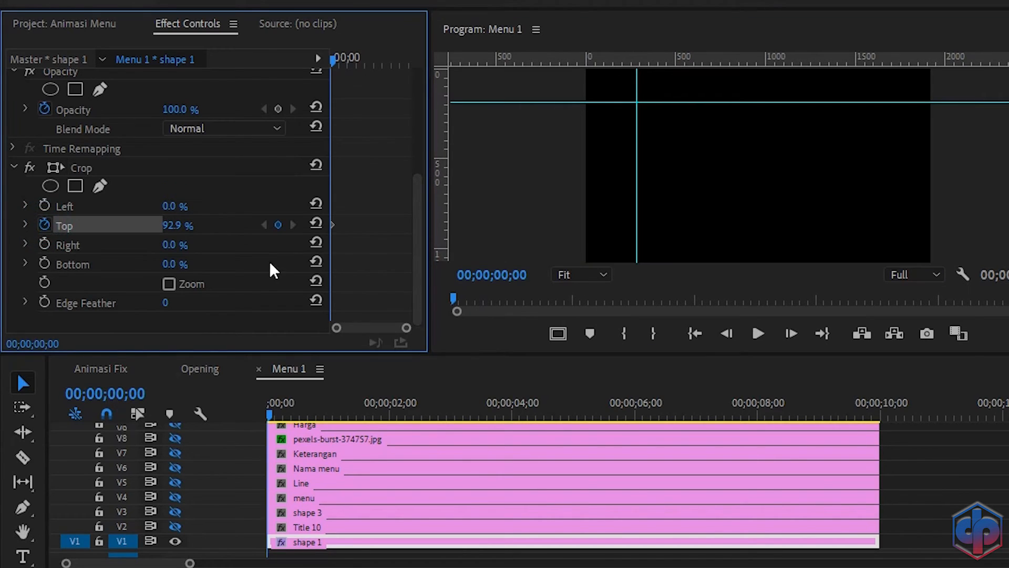
Step: Reduce shape 1's top crop to about 6.2% at 00;00;00;20 to keyframe the upward reveal
{"action": "key", "text": "shift+Right"}
{"action": "key", "text": "shift+Right"}
{"action": "key", "text": "shift+Right"}
{"action": "key", "text": "shift+Right"}
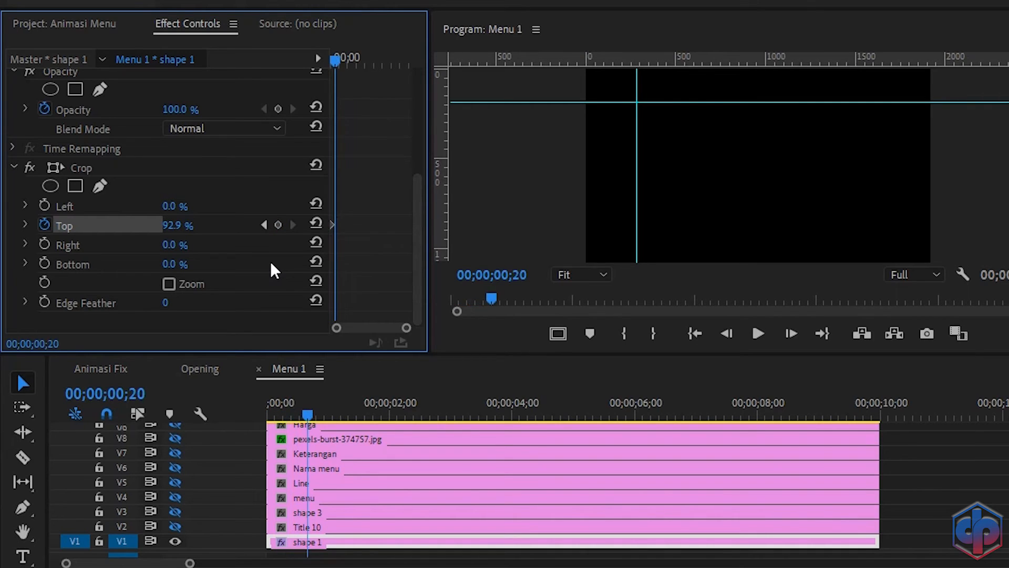
{"action": "left_click", "coordinate": [80, 169]}
{"action": "left_click_drag", "start_coordinate": [762, 248], "coordinate": [748, 81]}
Step: Apply Ease In to shape 1's second Top crop keyframe and Ease Out to the first
{"action": "left_click_drag", "start_coordinate": [406, 328], "coordinate": [385, 327]}
{"action": "right_click", "coordinate": [355, 225]}
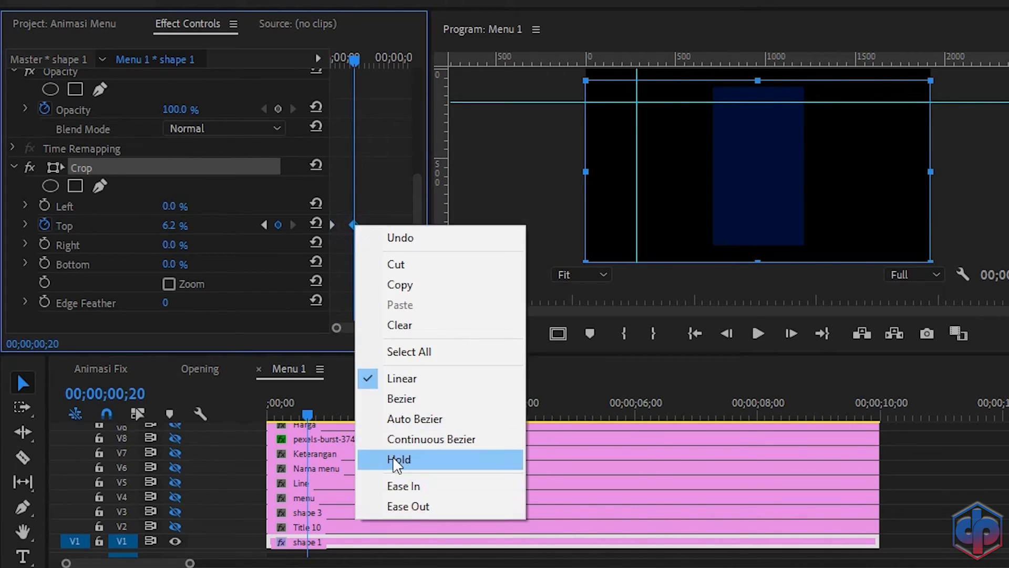
{"action": "left_click", "coordinate": [409, 484]}
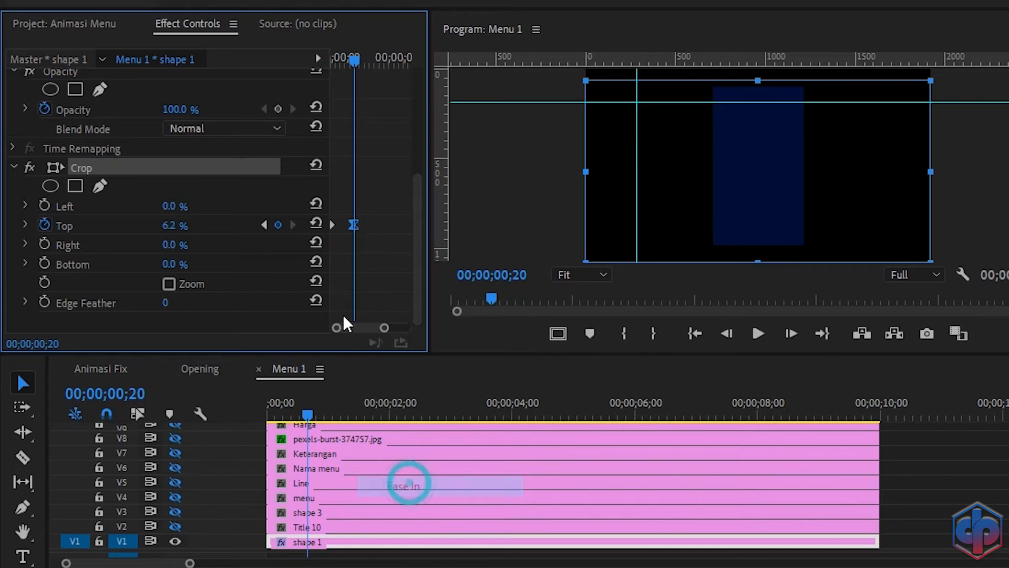
{"action": "right_click", "coordinate": [336, 225]}
{"action": "left_click", "coordinate": [398, 505]}
Step: Lengthen the first Top keyframe's ease in the velocity graph so the reveal starts slowly and accelerates sharply near its end
{"action": "left_click", "coordinate": [24, 226]}
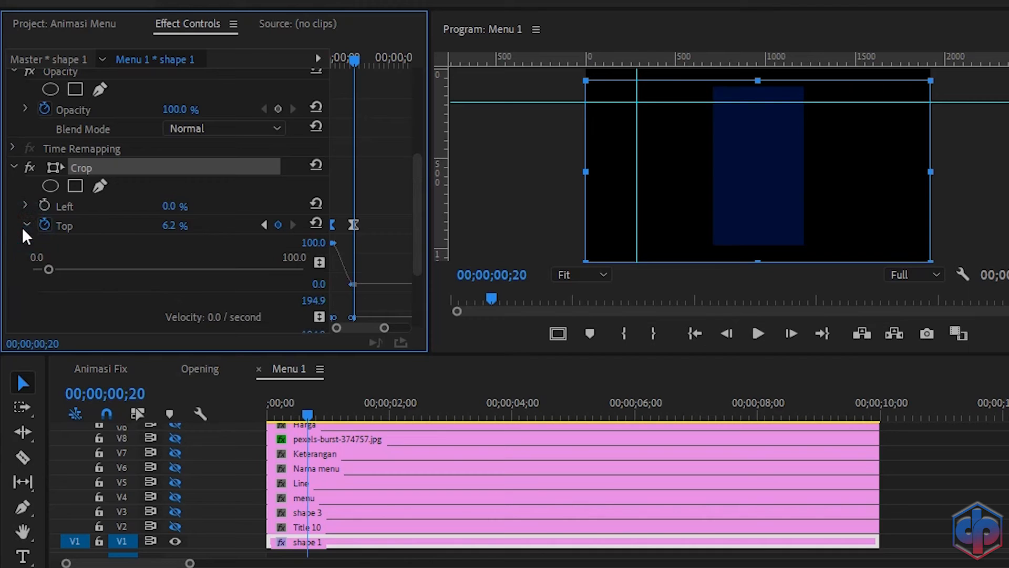
{"action": "left_click_drag", "start_coordinate": [418, 237], "coordinate": [439, 286]}
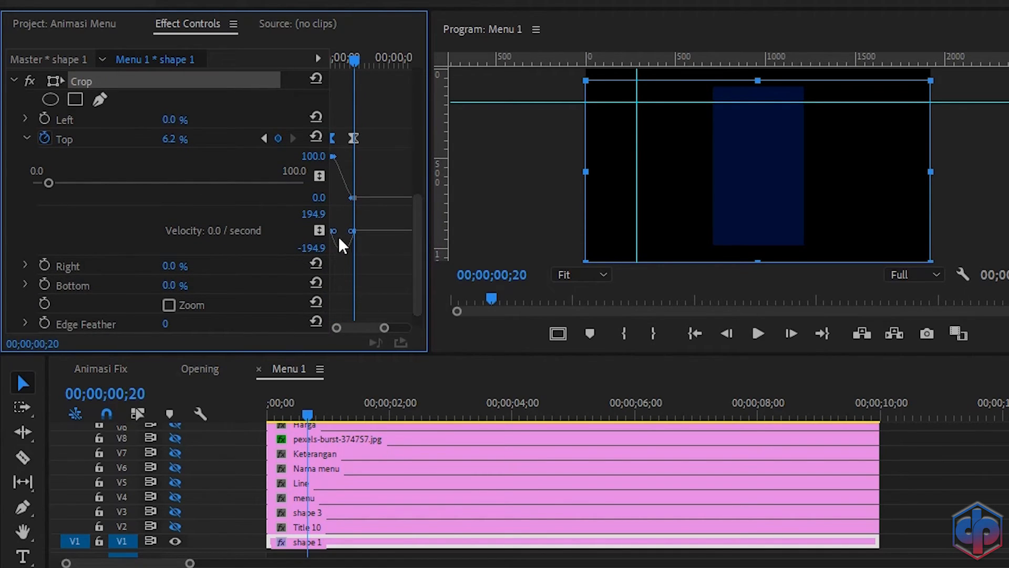
{"action": "left_click_drag", "start_coordinate": [336, 232], "coordinate": [349, 239]}
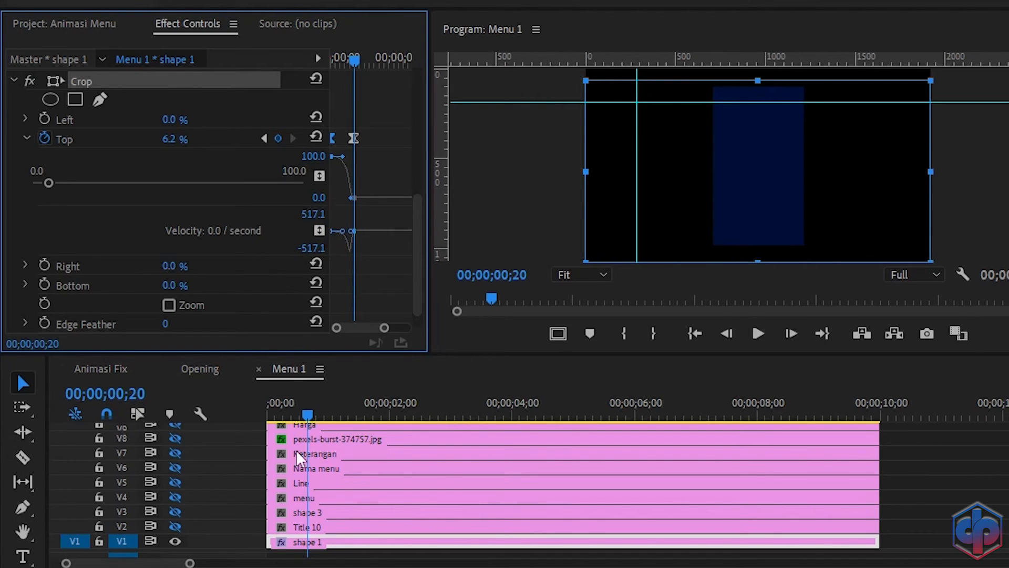
Step: Play the sequence from the start to check the shape 1 crop reveal
{"action": "left_click", "coordinate": [304, 412]}
{"action": "key", "text": "Home"}
{"action": "key", "text": "space"}
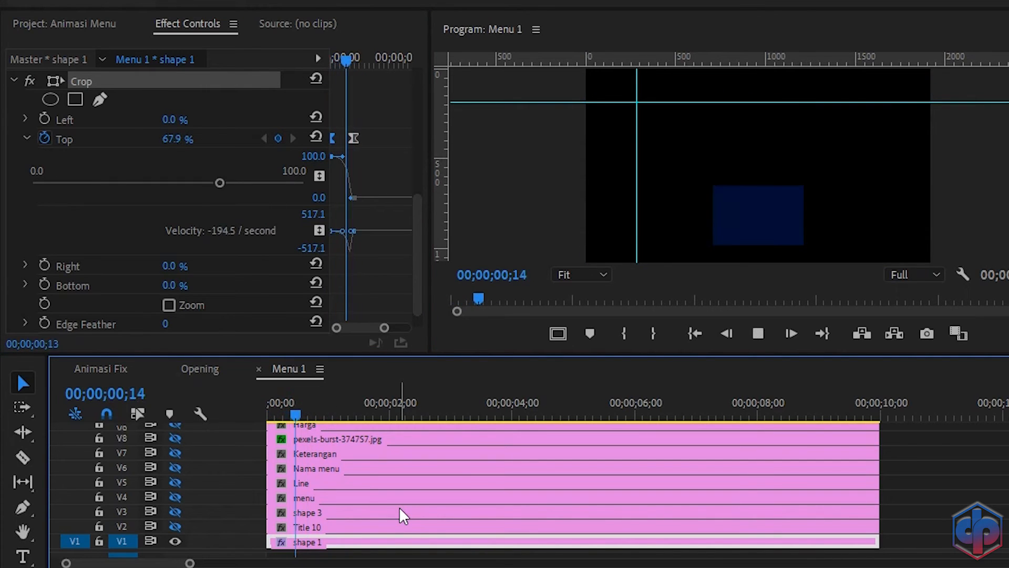
{"action": "key", "text": "space"}
{"action": "key", "text": "Left"}
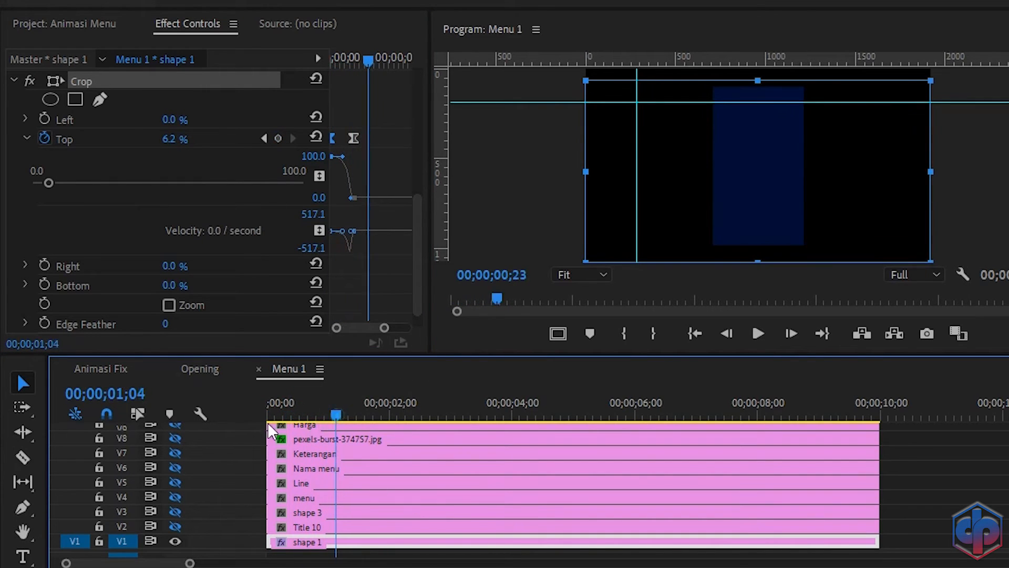
{"action": "key", "text": "Home"}
{"action": "key", "text": "space"}
{"action": "key", "text": "space"}
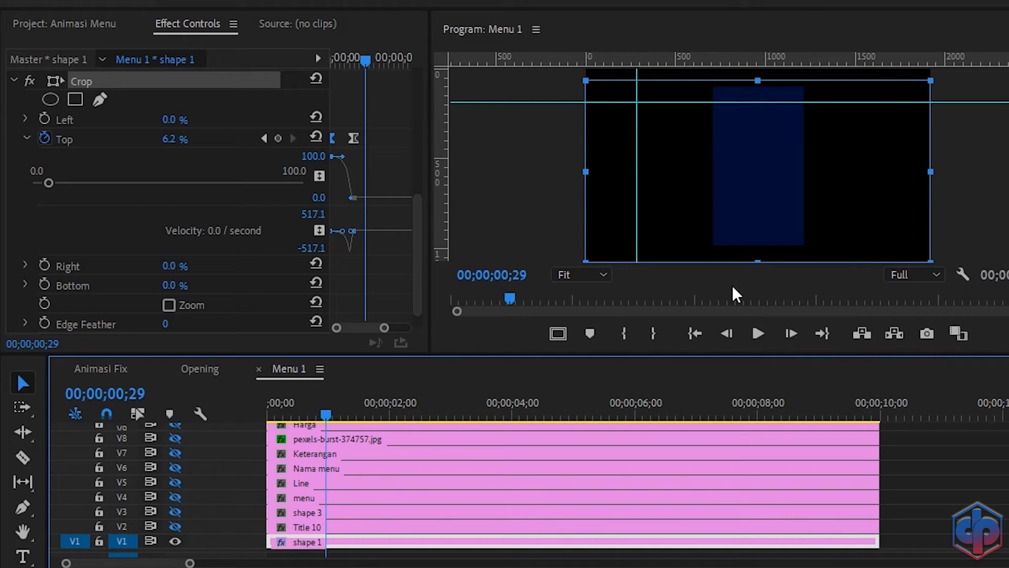
Step: Set shape 1's opacity to 70%
{"action": "scroll", "coordinate": [392, 158], "scroll_direction": "up", "scroll_amount": 5}
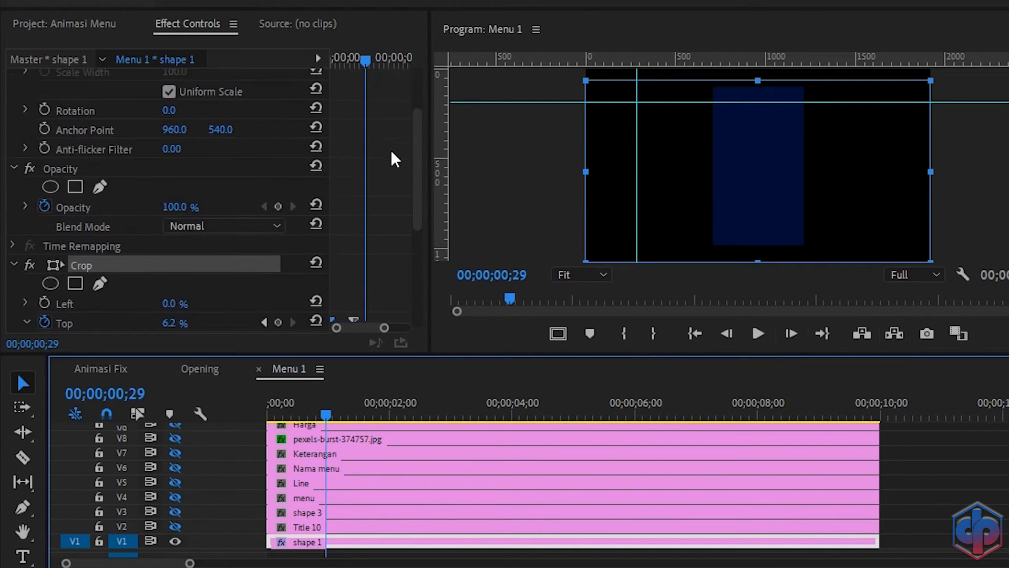
{"action": "scroll", "coordinate": [394, 158], "scroll_direction": "up", "scroll_amount": 2}
{"action": "left_click", "coordinate": [185, 278]}
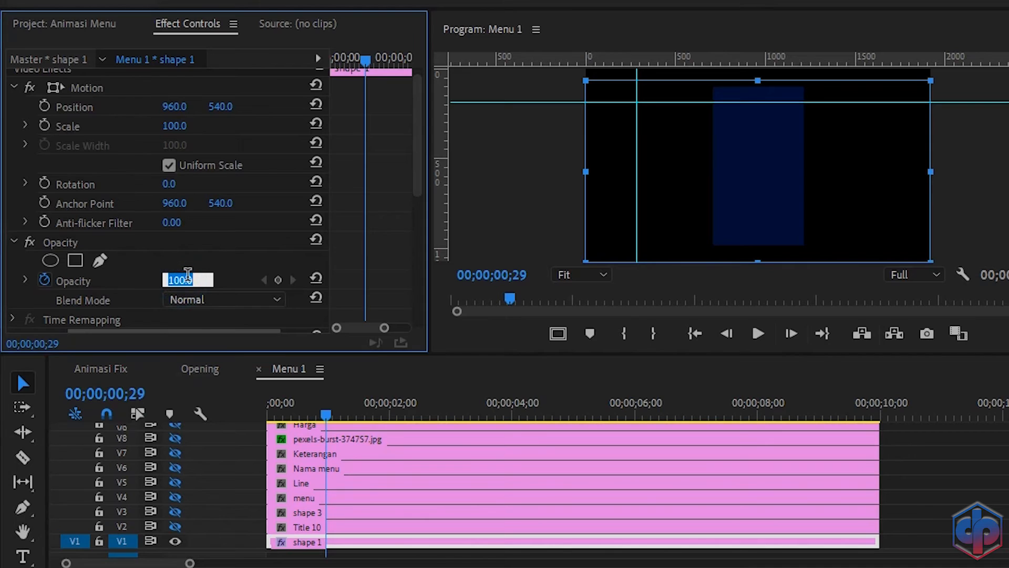
{"action": "type", "text": "70"}
{"action": "key", "text": "Return"}
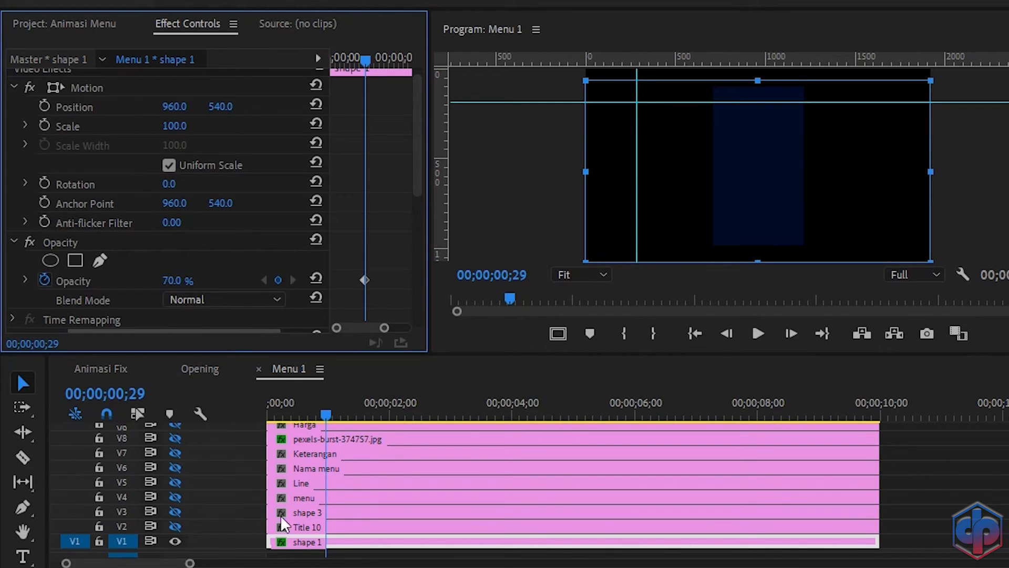
Step: Show track V2 and trim the start of the Title 10 clip to 00;00;00;05
{"action": "left_click", "coordinate": [175, 526]}
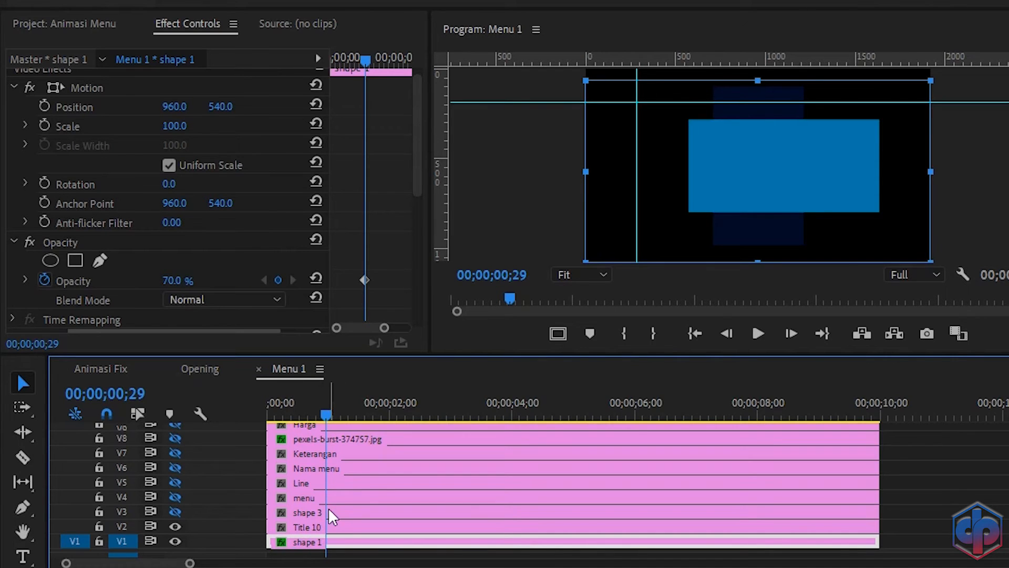
{"action": "left_click_drag", "start_coordinate": [327, 411], "coordinate": [207, 441]}
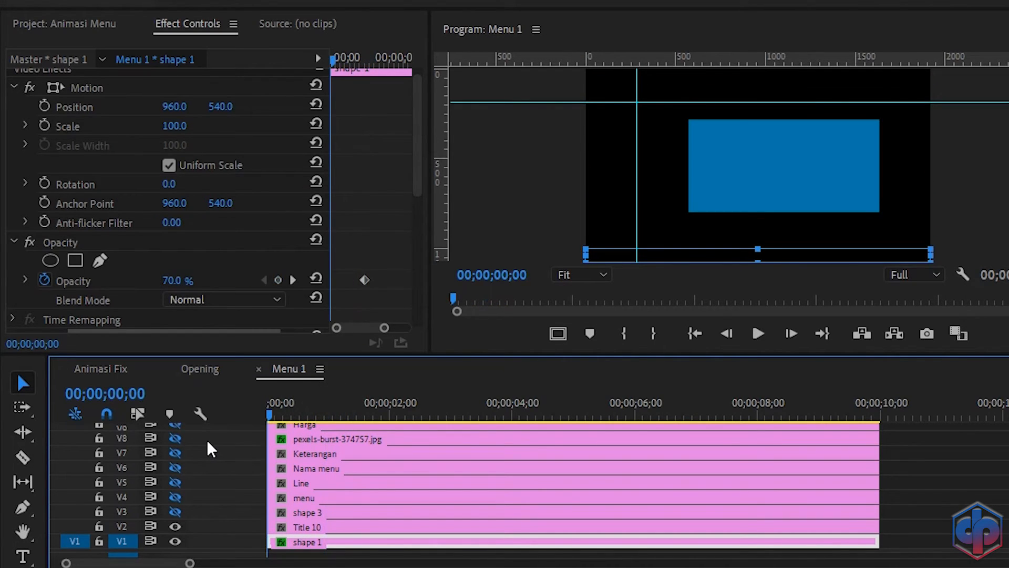
{"action": "key", "text": "space"}
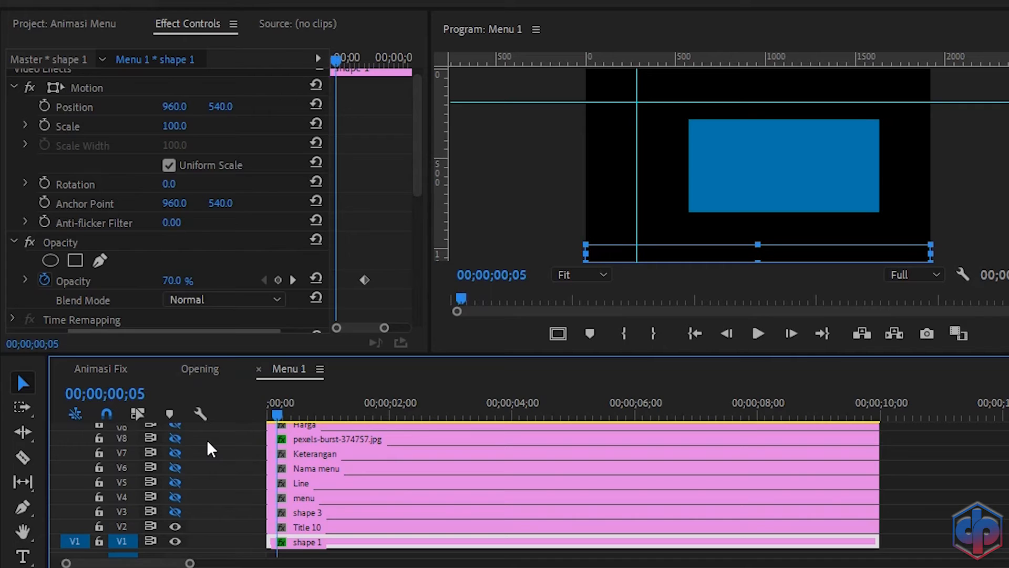
{"action": "left_click_drag", "start_coordinate": [277, 526], "coordinate": [288, 527]}
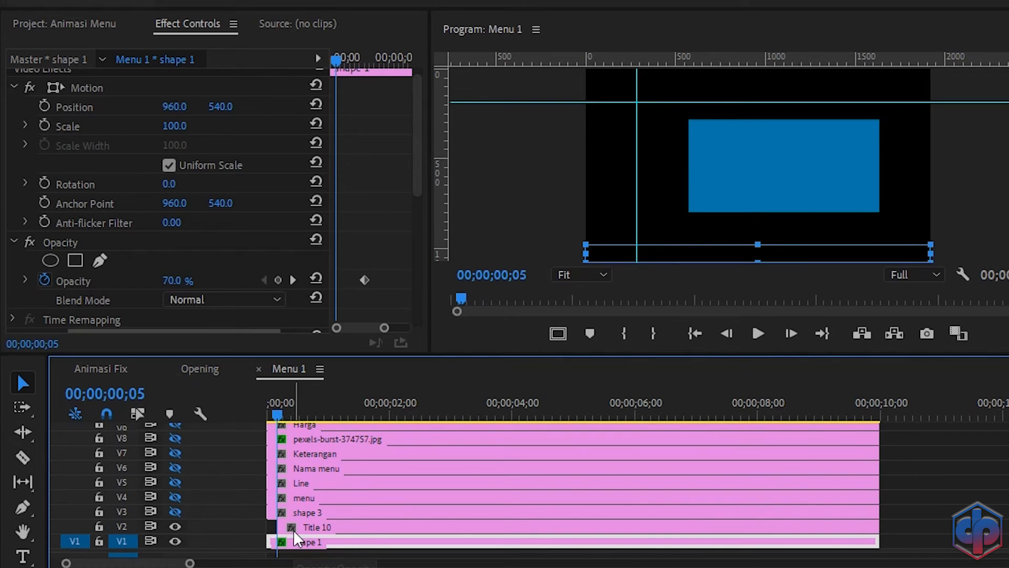
Step: Apply the Crop effect to the Title 10 clip and set its opacity to 70%
{"action": "left_click_drag", "start_coordinate": [941, 183], "coordinate": [96, 529]}
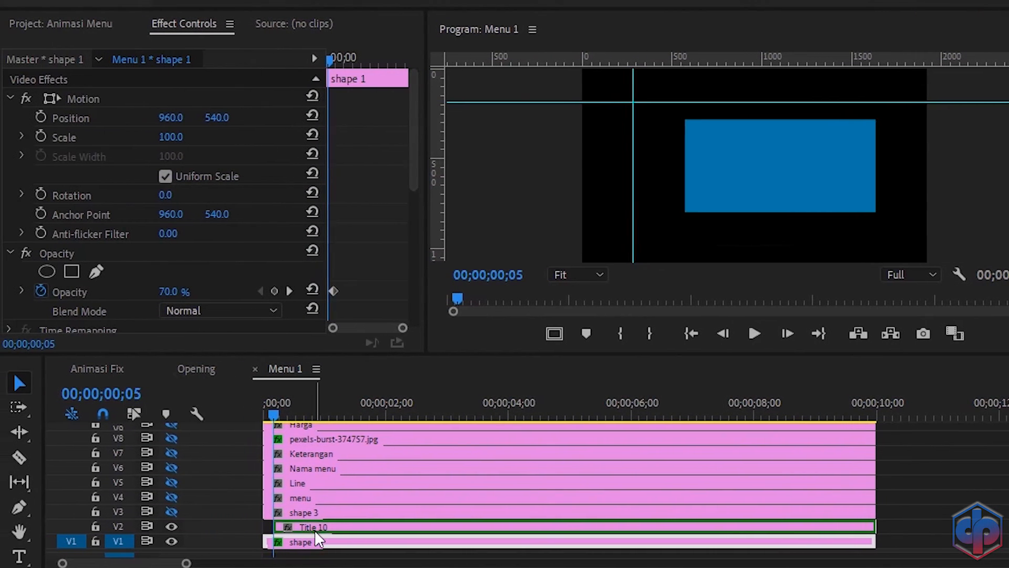
{"action": "left_click_drag", "start_coordinate": [318, 531], "coordinate": [315, 532]}
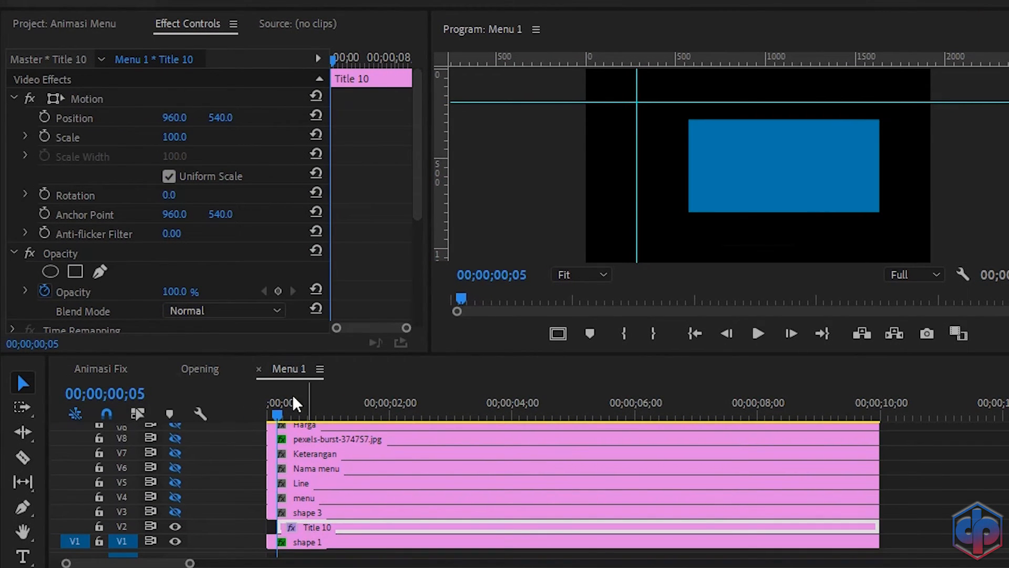
{"action": "left_click", "coordinate": [186, 290]}
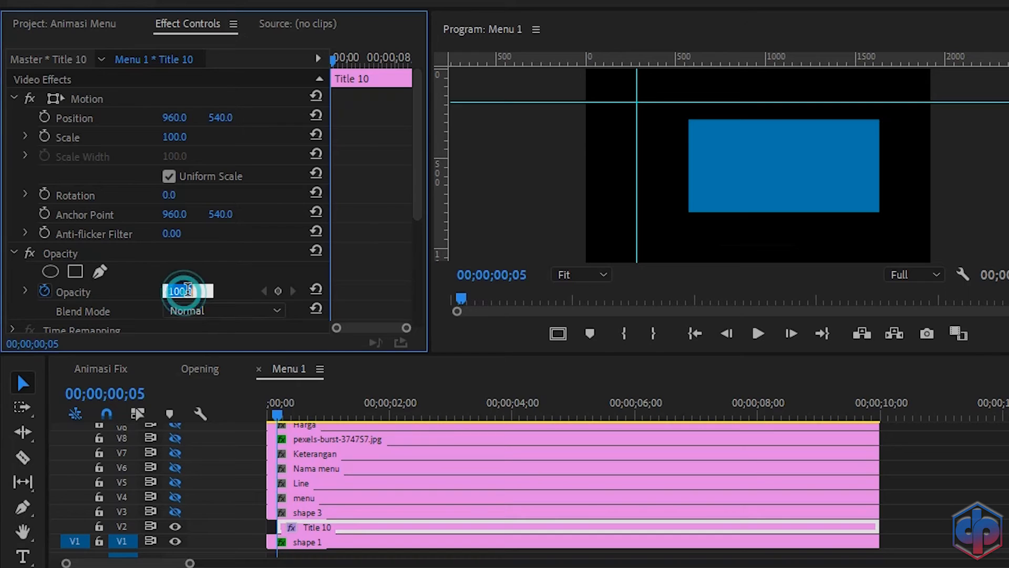
{"action": "type", "text": "70"}
{"action": "key", "text": "Return"}
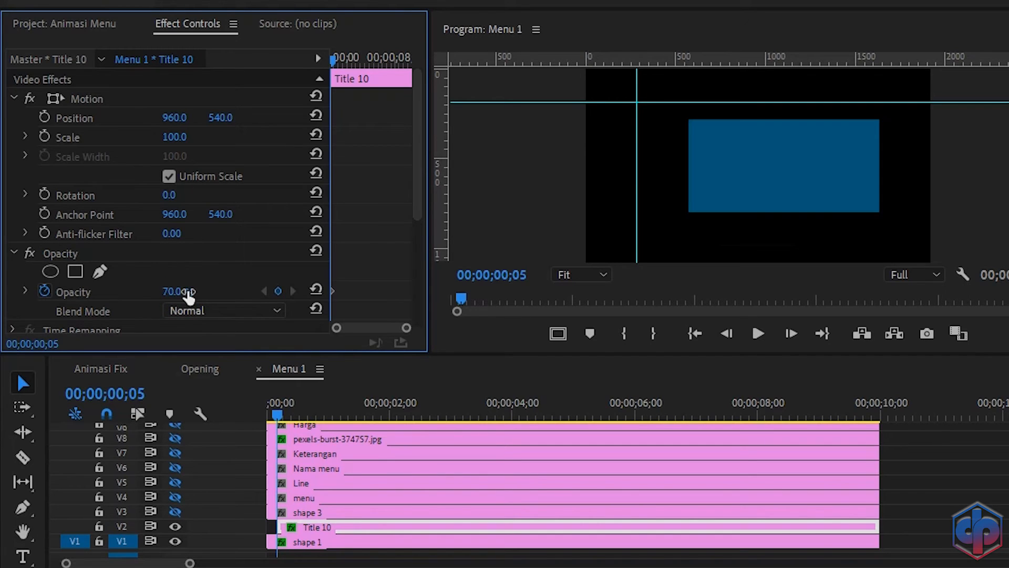
Step: Crop Title 10 from the top to about 75.4% and set a Top keyframe at 00;00;00;05
{"action": "scroll", "coordinate": [354, 225], "scroll_direction": "down", "scroll_amount": 5}
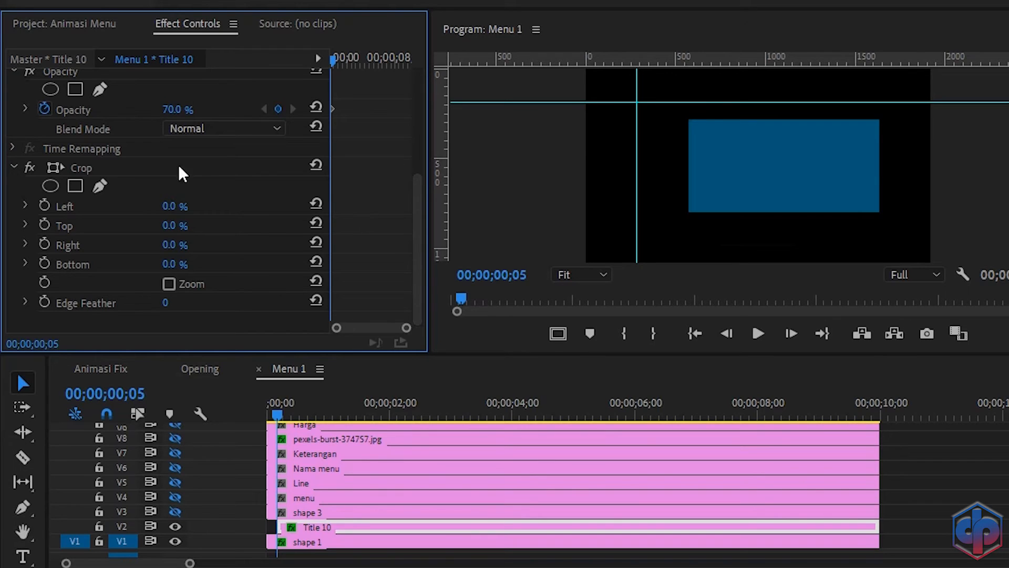
{"action": "left_click", "coordinate": [81, 169]}
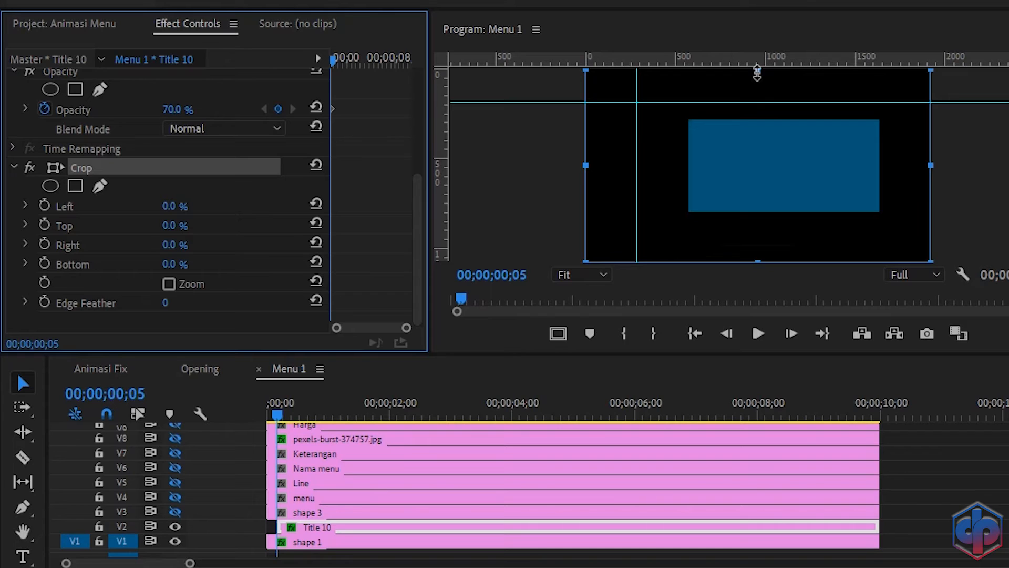
{"action": "left_click_drag", "start_coordinate": [757, 73], "coordinate": [765, 216]}
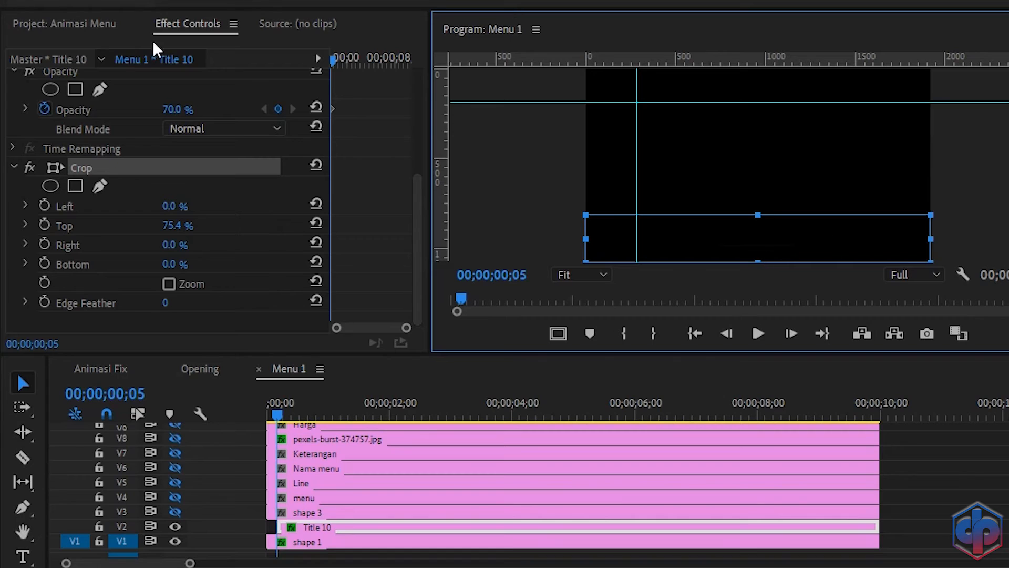
{"action": "left_click", "coordinate": [45, 225]}
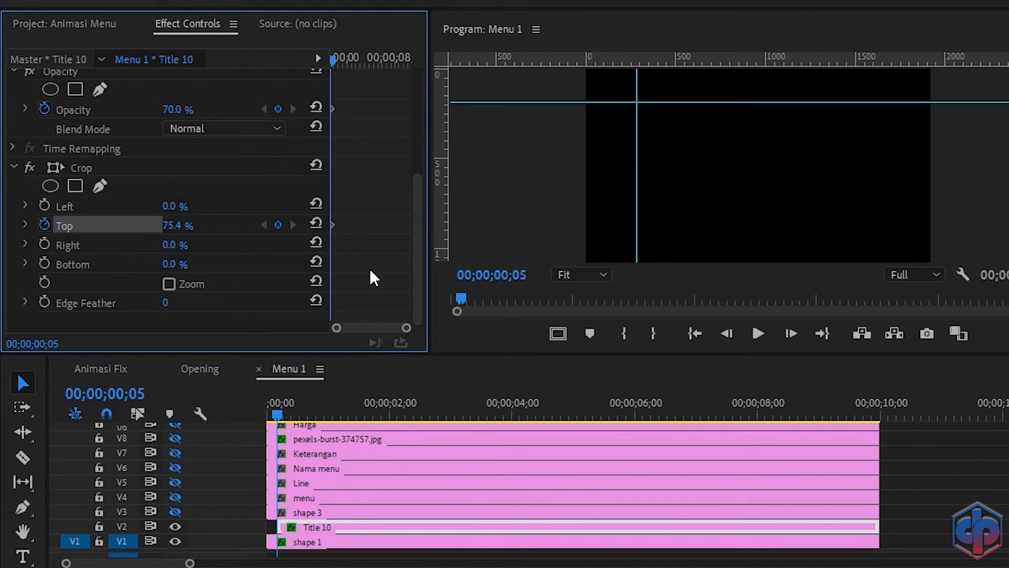
Step: Set Title 10's Crop Top value to about 24.6% at 00;00;00;25
{"action": "key", "text": "space"}
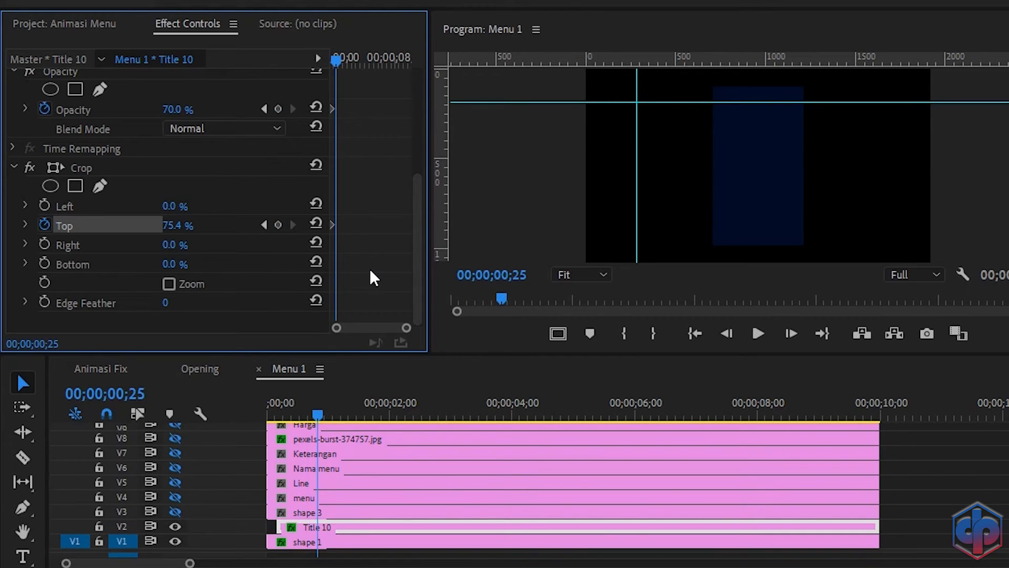
{"action": "left_click", "coordinate": [82, 168]}
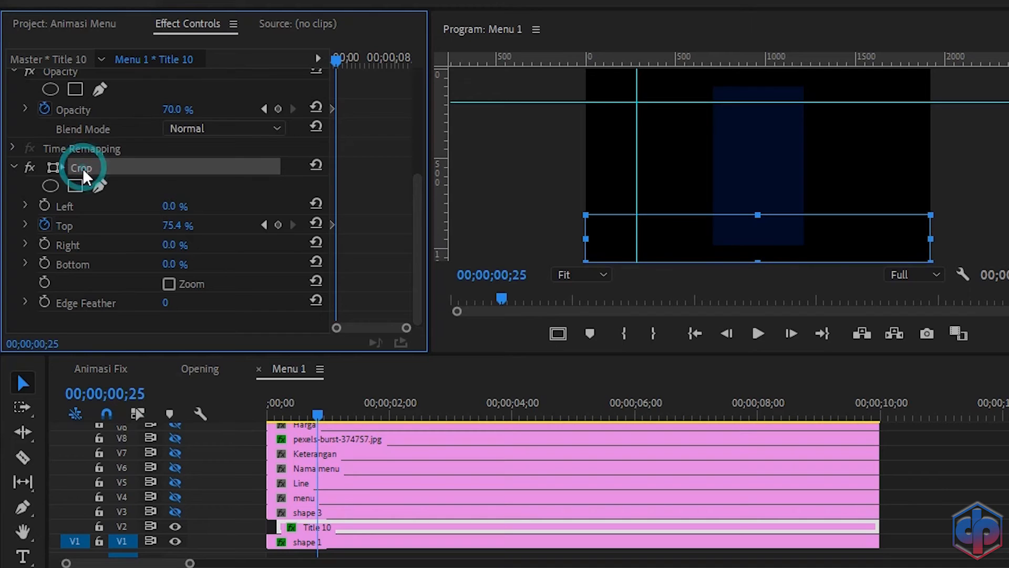
{"action": "left_click_drag", "start_coordinate": [761, 218], "coordinate": [762, 116]}
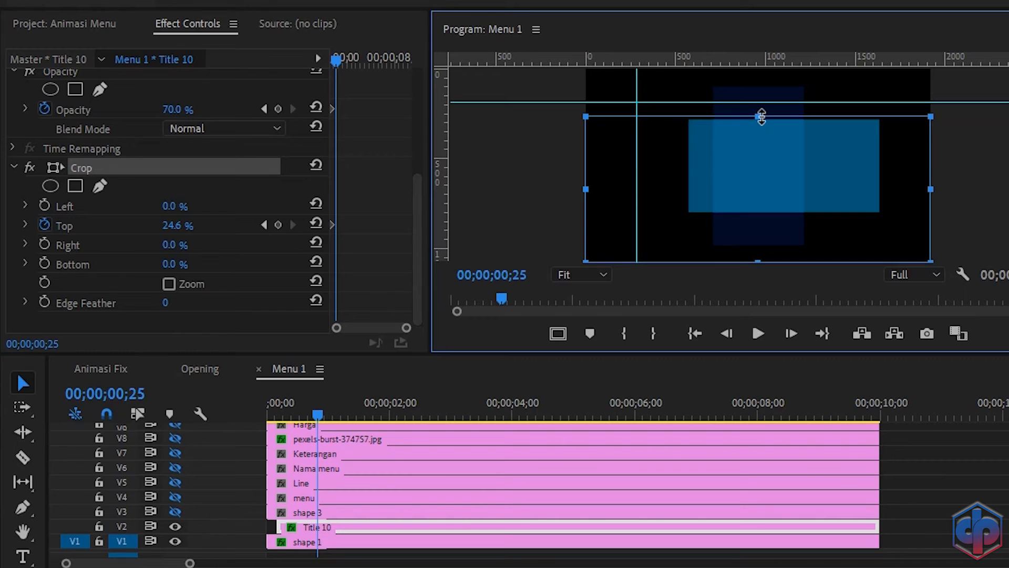
Step: Apply Ease In to Title 10's second Crop Top keyframe and Ease Out to the first one
{"action": "left_click_drag", "start_coordinate": [406, 328], "coordinate": [395, 332]}
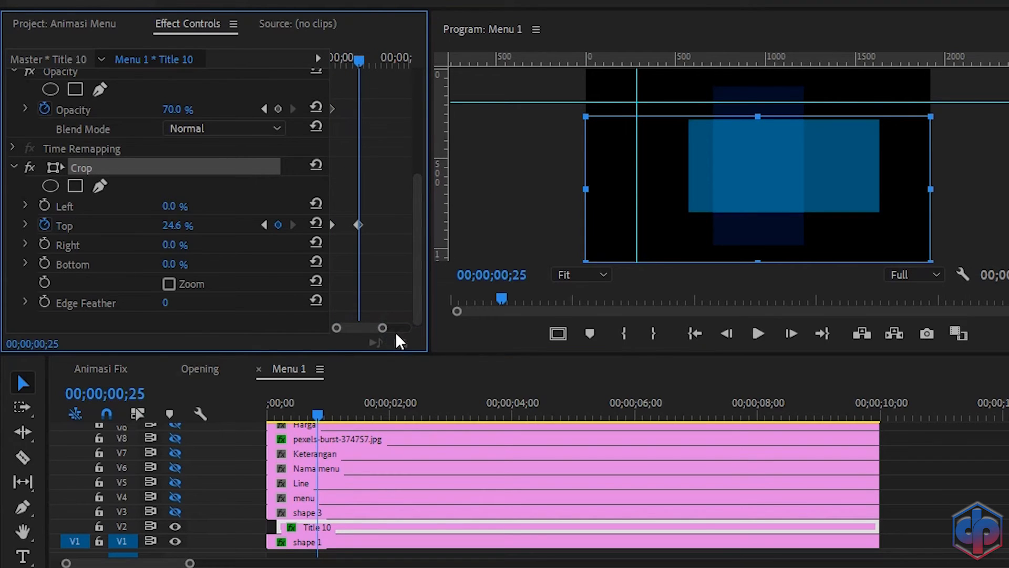
{"action": "right_click", "coordinate": [359, 226]}
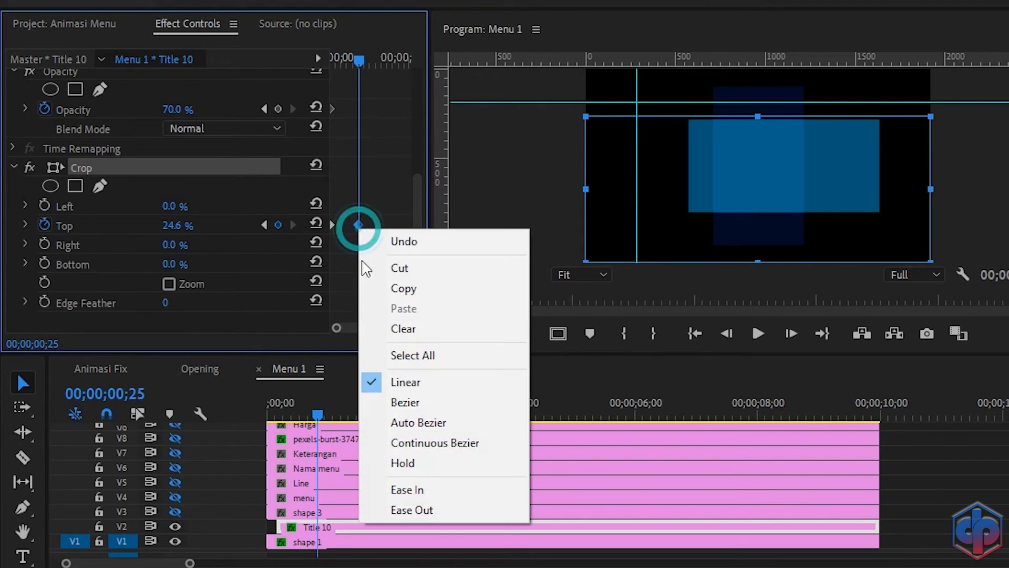
{"action": "left_click", "coordinate": [401, 490]}
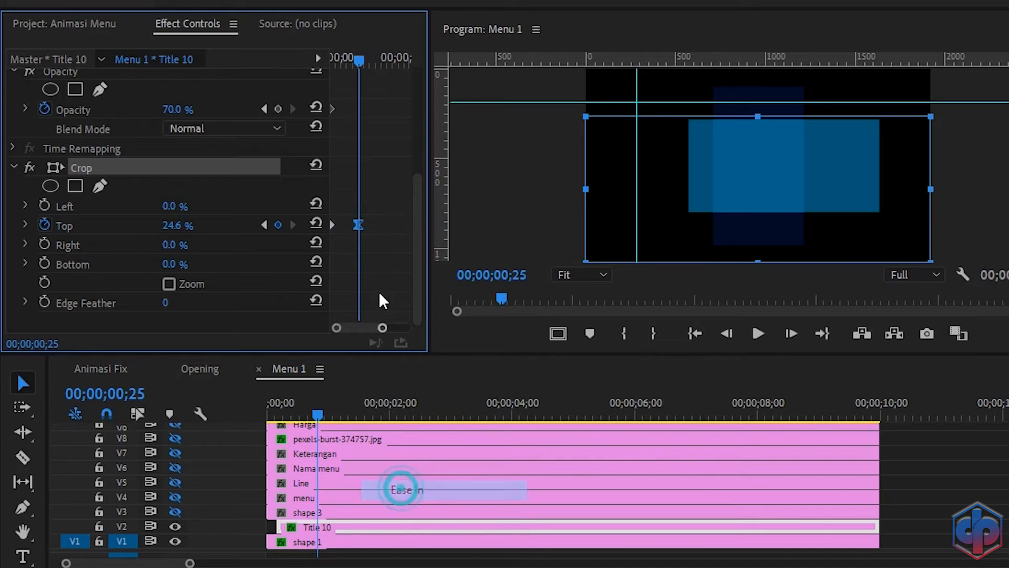
{"action": "right_click", "coordinate": [333, 226]}
{"action": "left_click", "coordinate": [405, 509]}
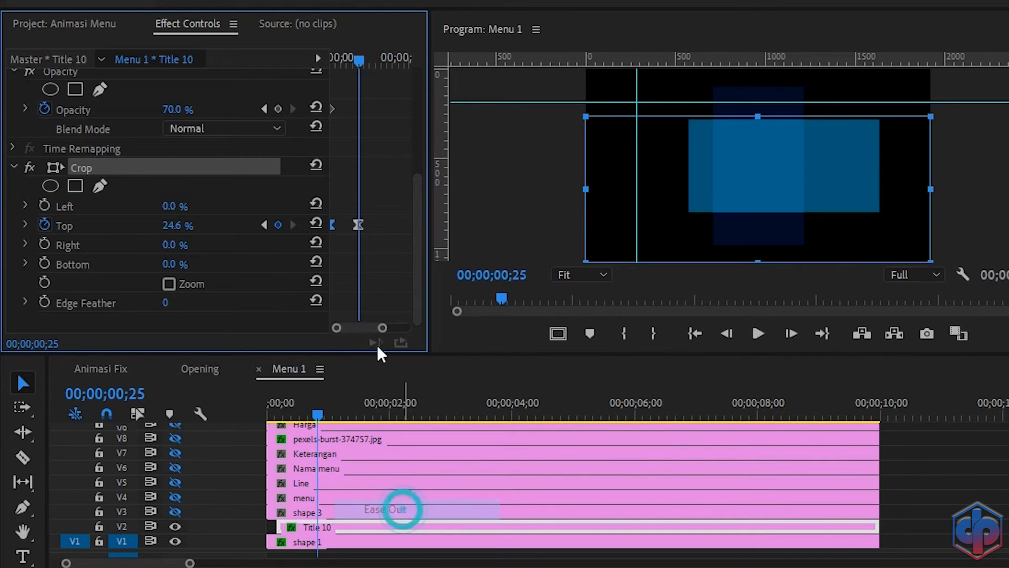
Step: Lengthen the first keyframe's easing in Title 10's Crop Top velocity graph and preview the animation from the start
{"action": "left_click", "coordinate": [24, 224]}
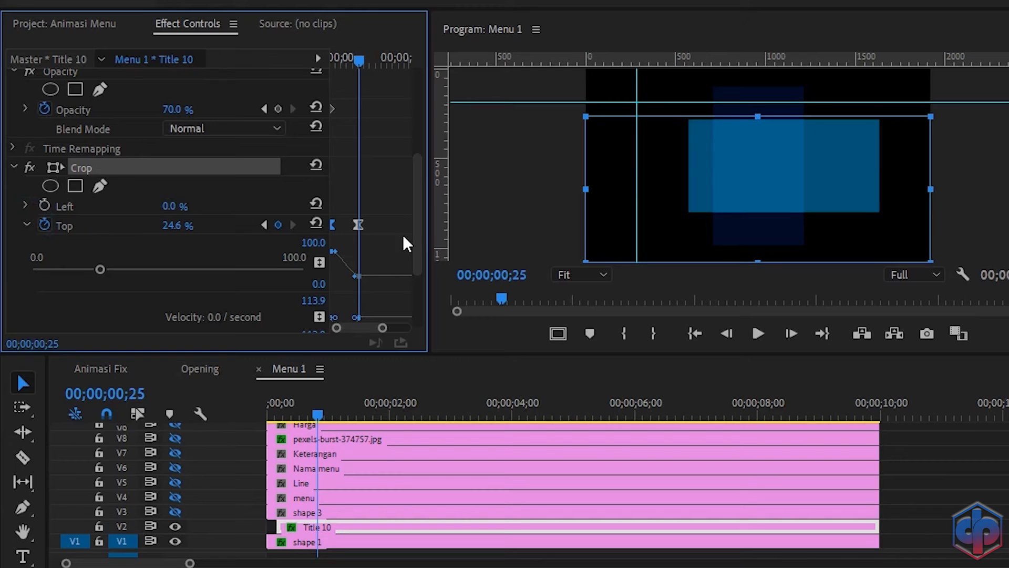
{"action": "left_click_drag", "start_coordinate": [418, 227], "coordinate": [427, 279]}
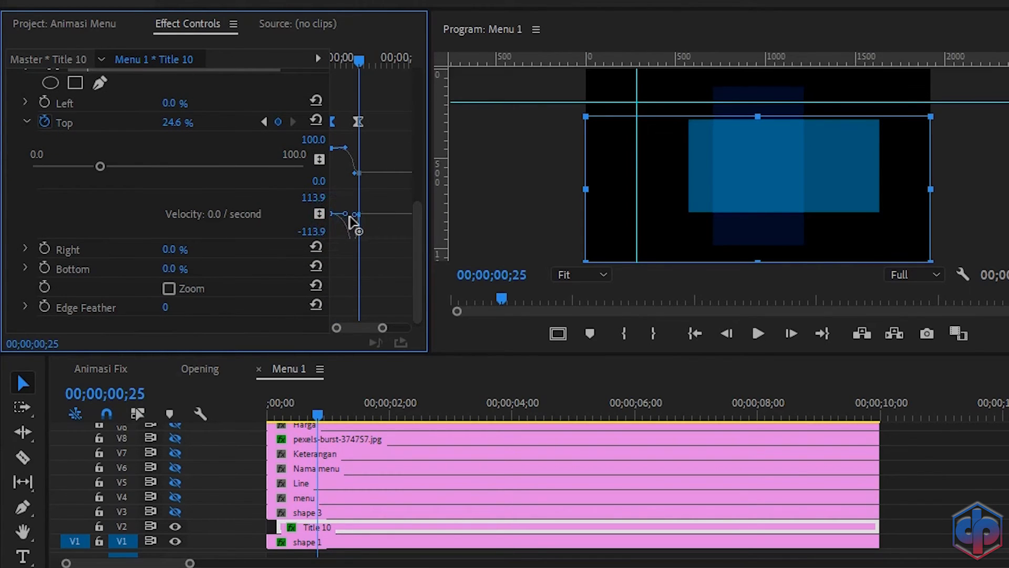
{"action": "left_click_drag", "start_coordinate": [334, 216], "coordinate": [351, 218]}
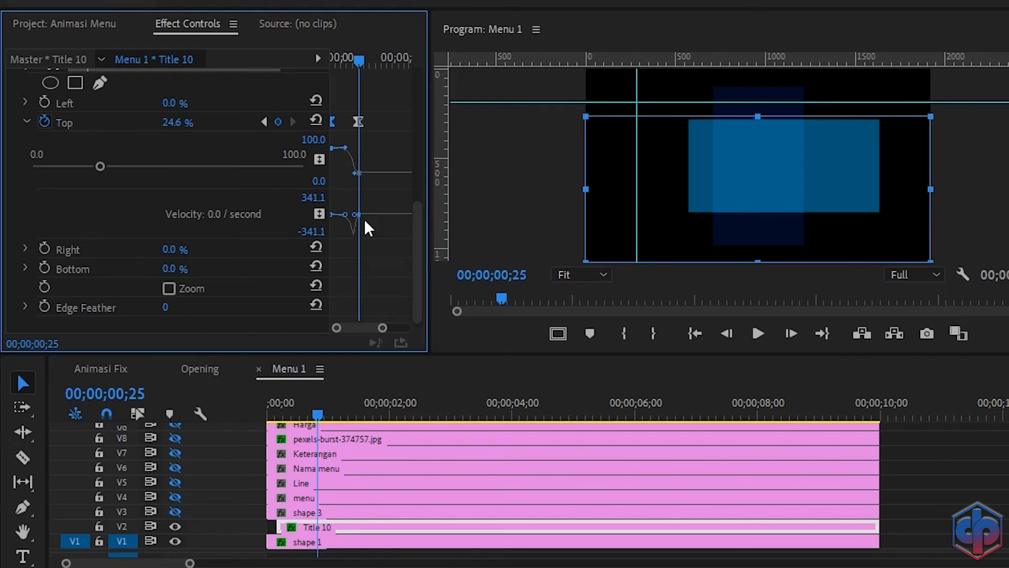
{"action": "left_click_drag", "start_coordinate": [316, 408], "coordinate": [216, 417]}
{"action": "key", "text": "space"}
{"action": "left_click_drag", "start_coordinate": [351, 415], "coordinate": [218, 435]}
{"action": "key", "text": "space"}
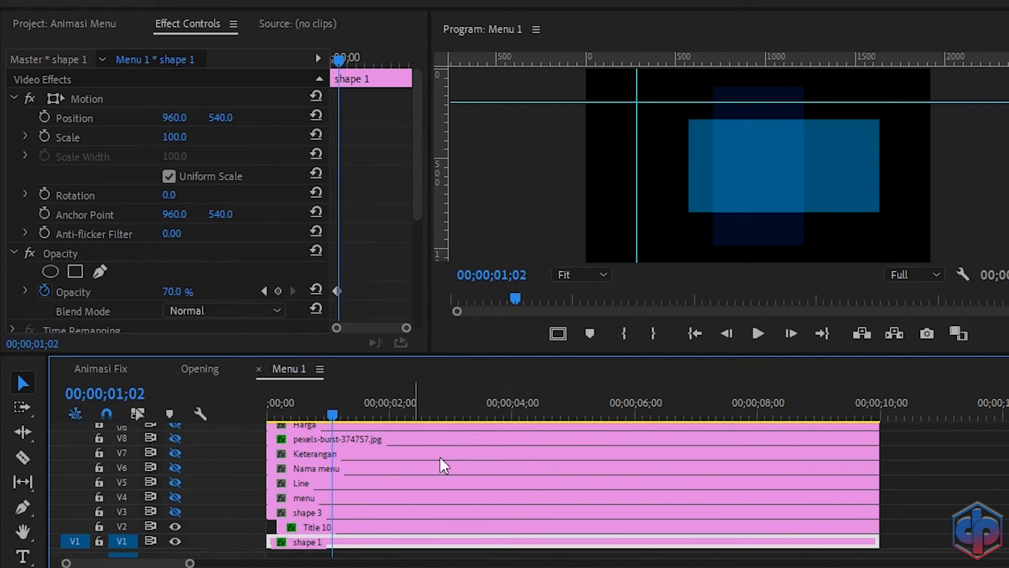
Step: Show track V3 and trim the start of the shape 3 clip to 00;00;00;20
{"action": "left_click", "coordinate": [174, 512]}
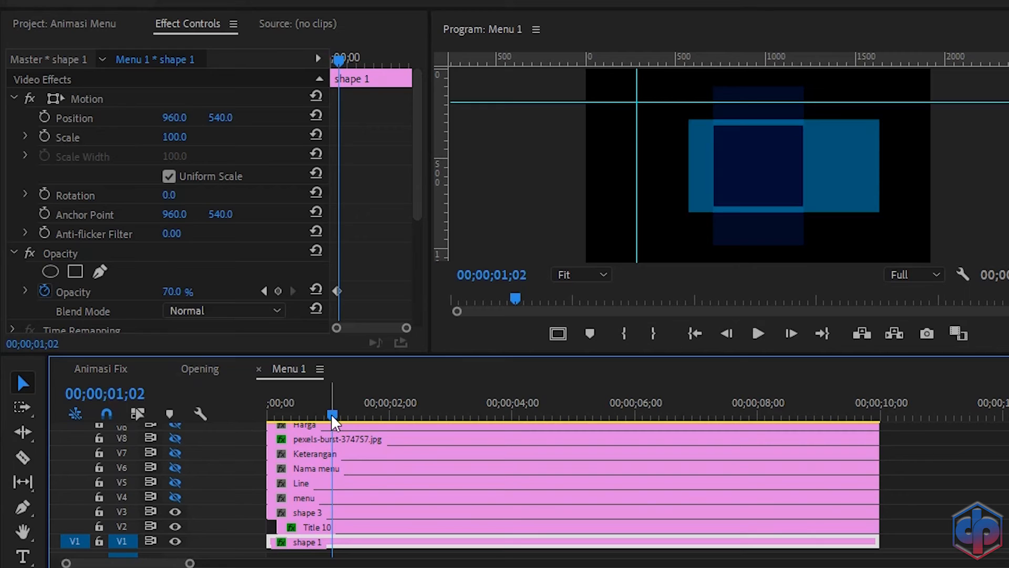
{"action": "left_click_drag", "start_coordinate": [332, 414], "coordinate": [245, 416]}
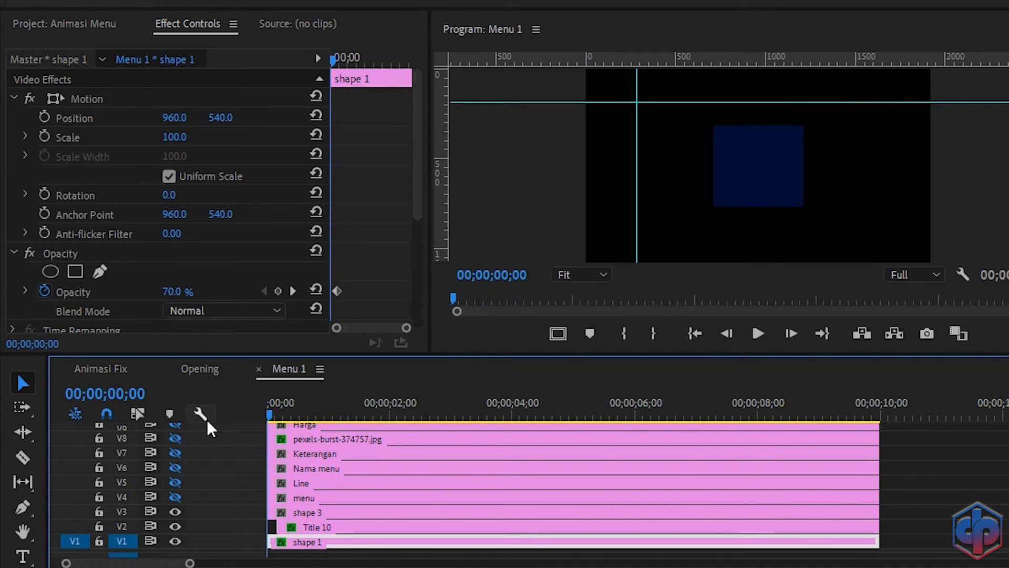
{"action": "key", "text": "space"}
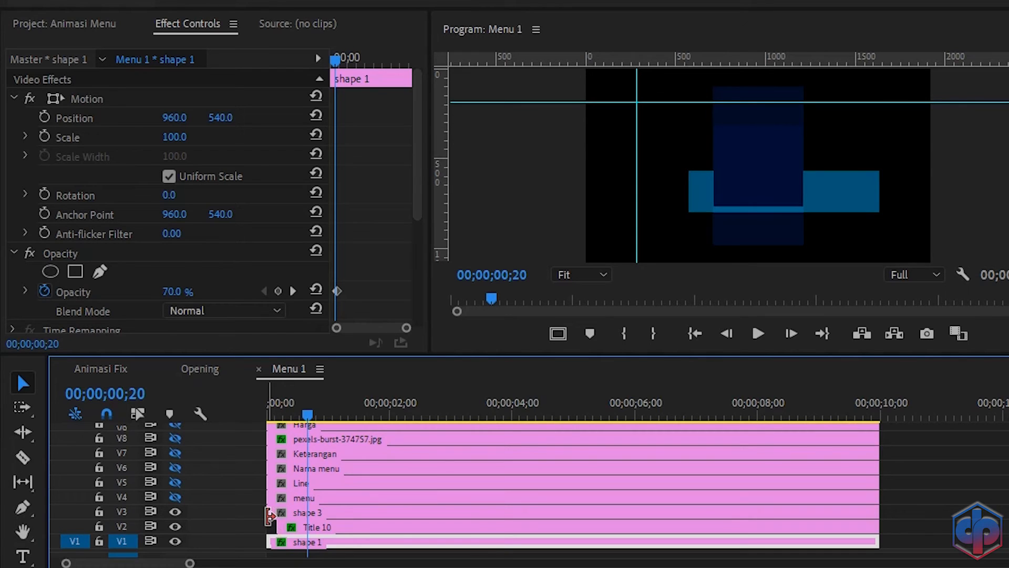
{"action": "left_click_drag", "start_coordinate": [269, 514], "coordinate": [311, 518]}
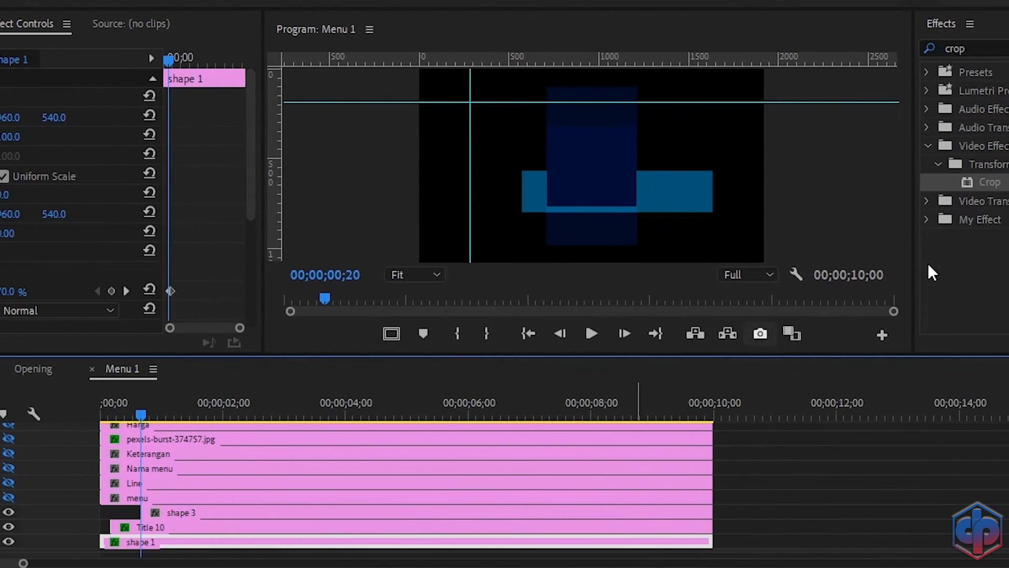
Step: Apply the Crop effect to shape 3, crop its bottom to about 72% and set a Bottom keyframe at 00;00;00;20
{"action": "left_click_drag", "start_coordinate": [925, 185], "coordinate": [118, 516]}
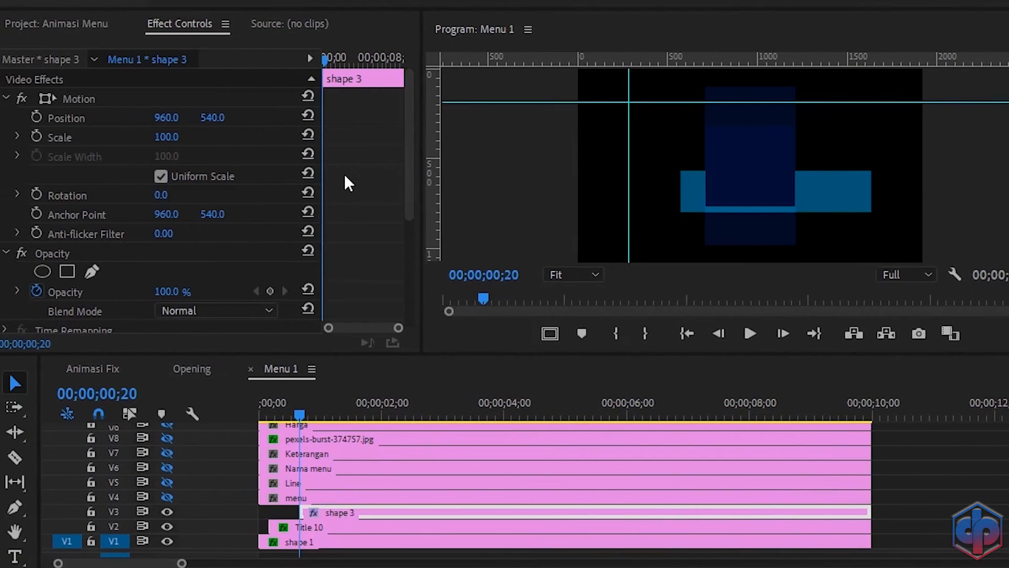
{"action": "scroll", "coordinate": [353, 177], "scroll_direction": "down", "scroll_amount": 5}
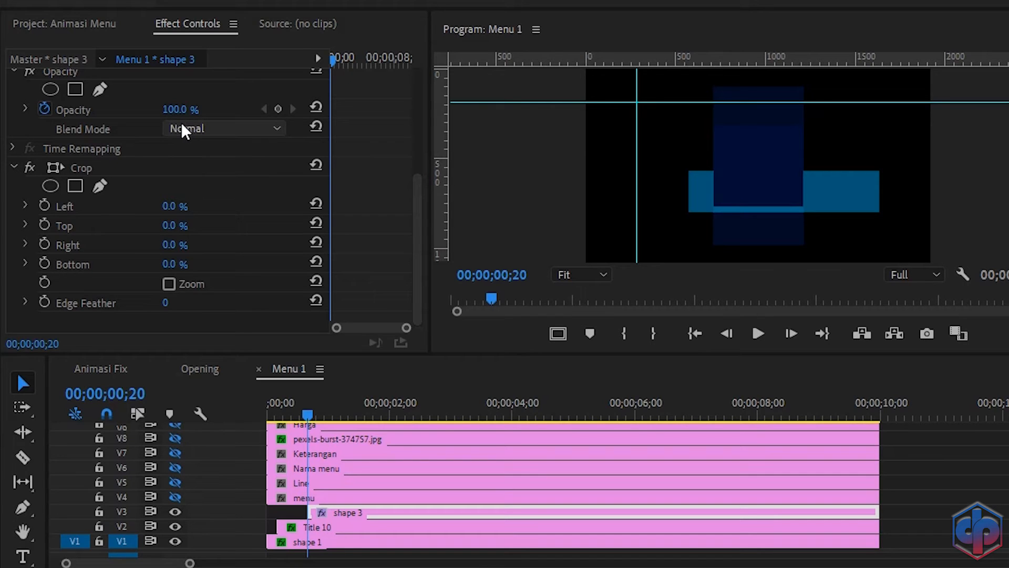
{"action": "left_click", "coordinate": [86, 166]}
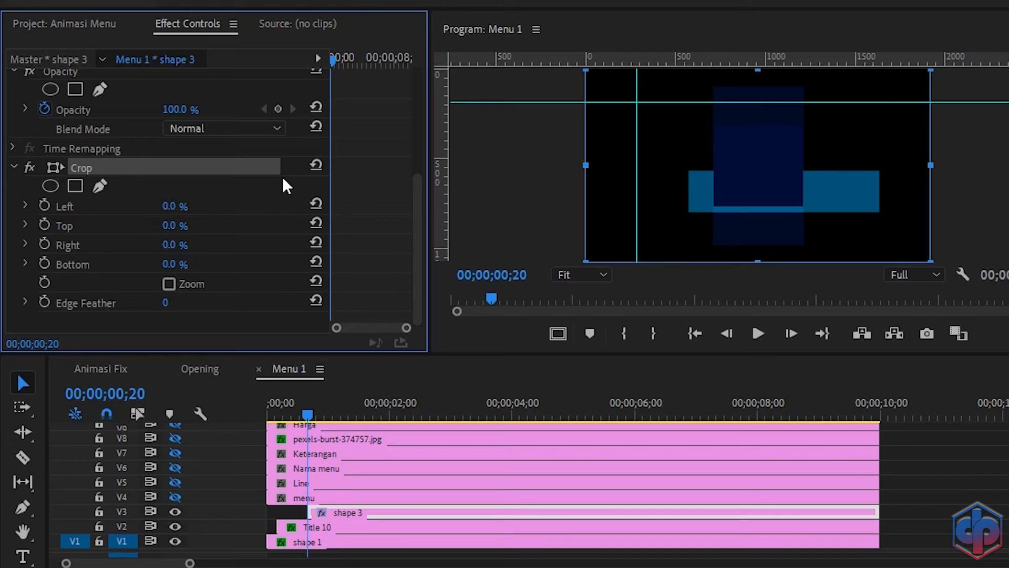
{"action": "left_click_drag", "start_coordinate": [757, 260], "coordinate": [722, 123]}
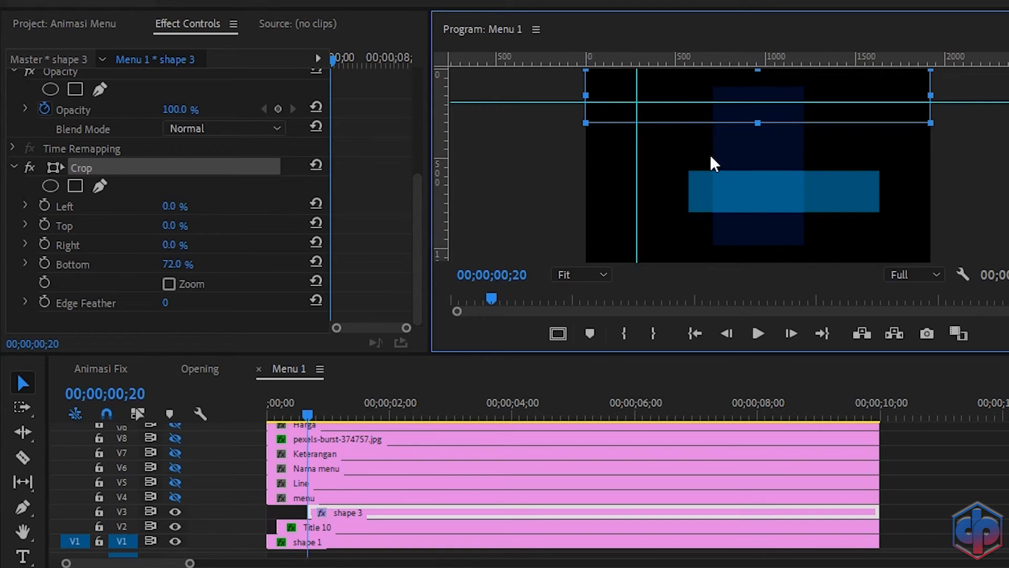
{"action": "left_click", "coordinate": [45, 262]}
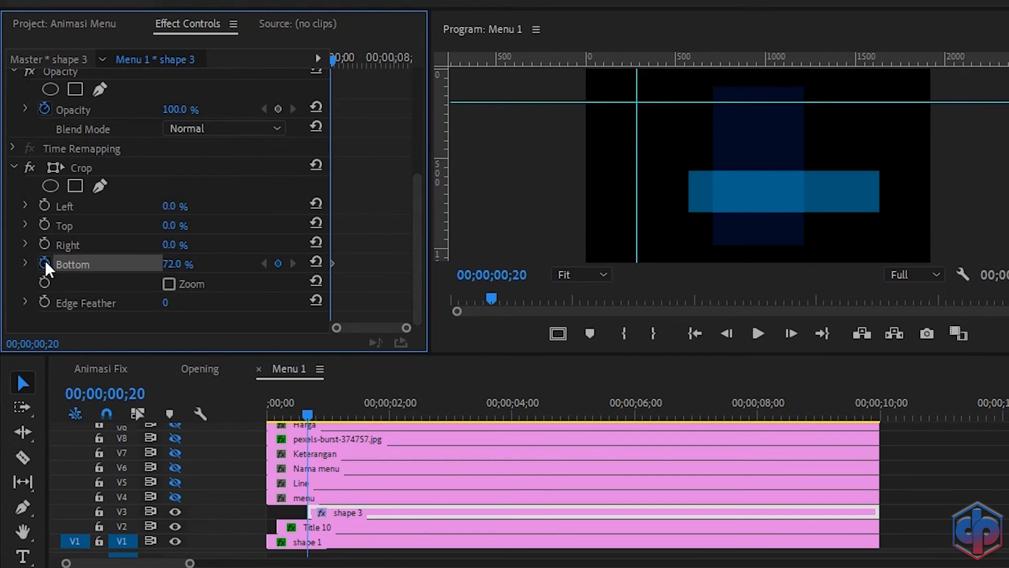
Step: Set shape 3's Crop Bottom value to about 26.1% at 00;00;01;05
{"action": "key", "text": "shift+Right"}
{"action": "key", "text": "shift+Right"}
{"action": "key", "text": "shift+Right"}
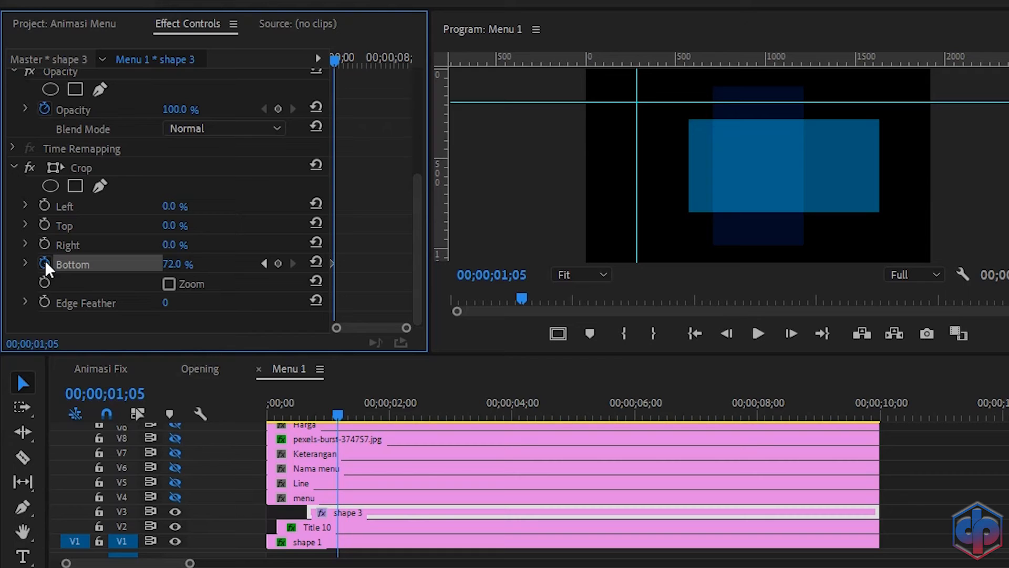
{"action": "left_click", "coordinate": [72, 172]}
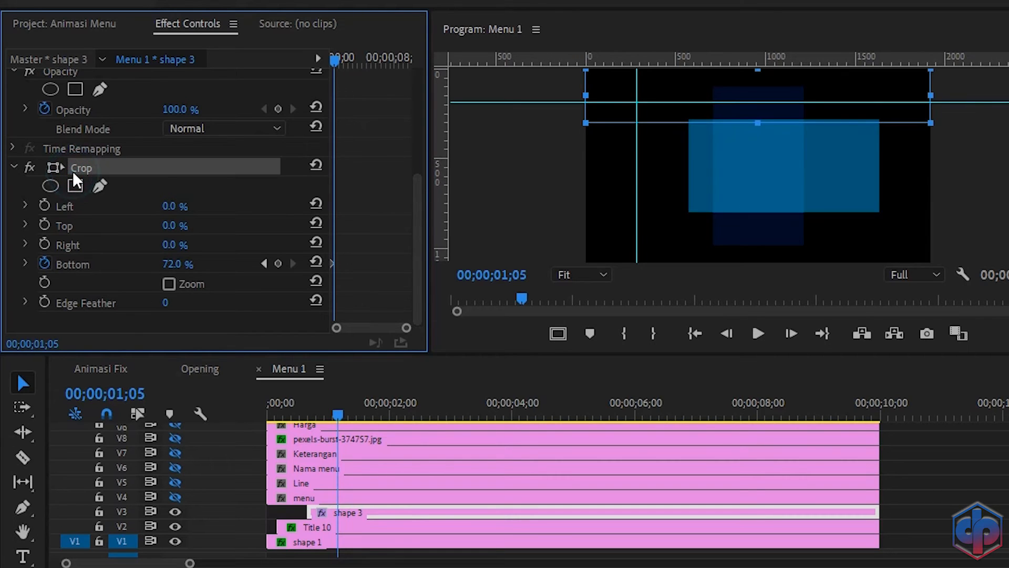
{"action": "left_click", "coordinate": [762, 123]}
{"action": "left_click_drag", "start_coordinate": [761, 123], "coordinate": [768, 211]}
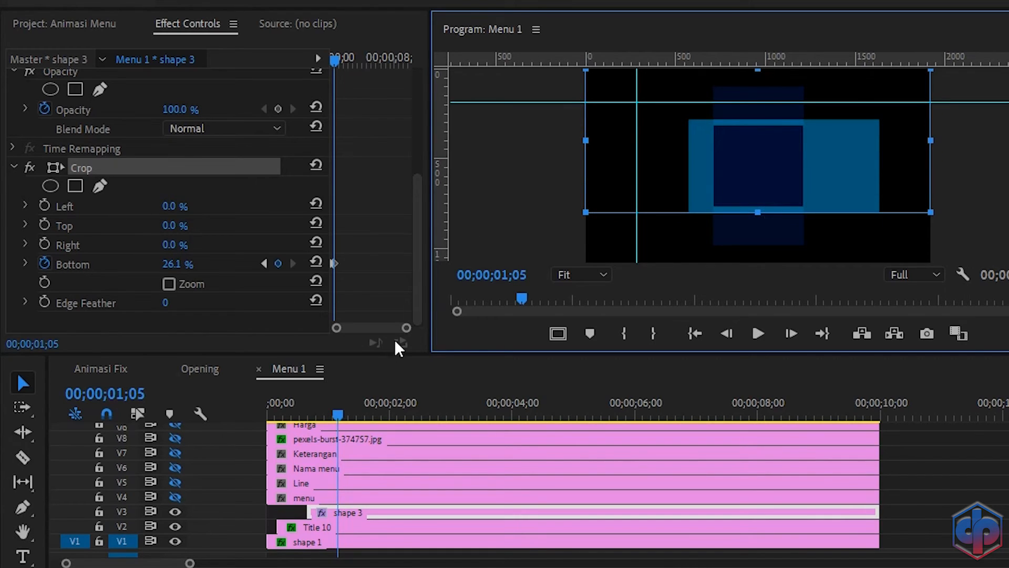
Step: Apply Ease In to shape 3's second Crop Bottom keyframe and Ease Out to the first one
{"action": "mouse_move", "coordinate": [406, 333]}
{"action": "left_mouse_down"}
{"action": "mouse_move", "coordinate": [385, 329]}
{"action": "mouse_move", "coordinate": [394, 335]}
{"action": "left_mouse_up"}
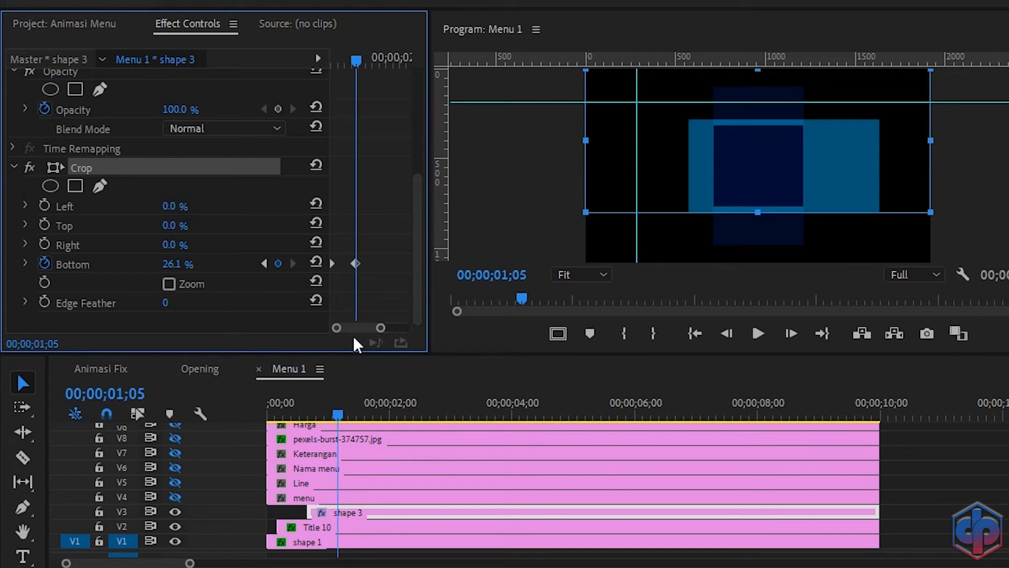
{"action": "right_click", "coordinate": [356, 265]}
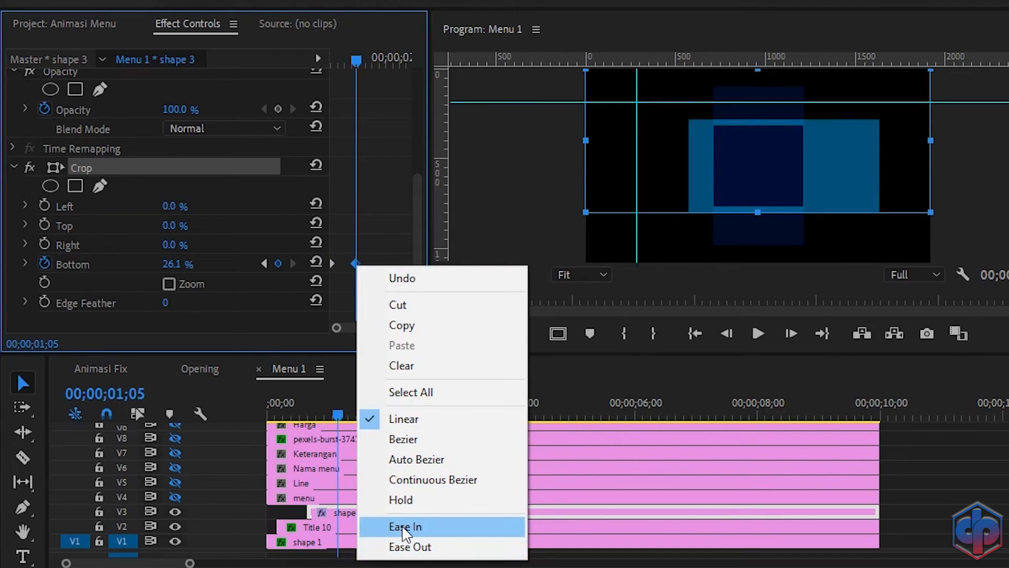
{"action": "left_click", "coordinate": [406, 525]}
{"action": "right_click", "coordinate": [331, 262]}
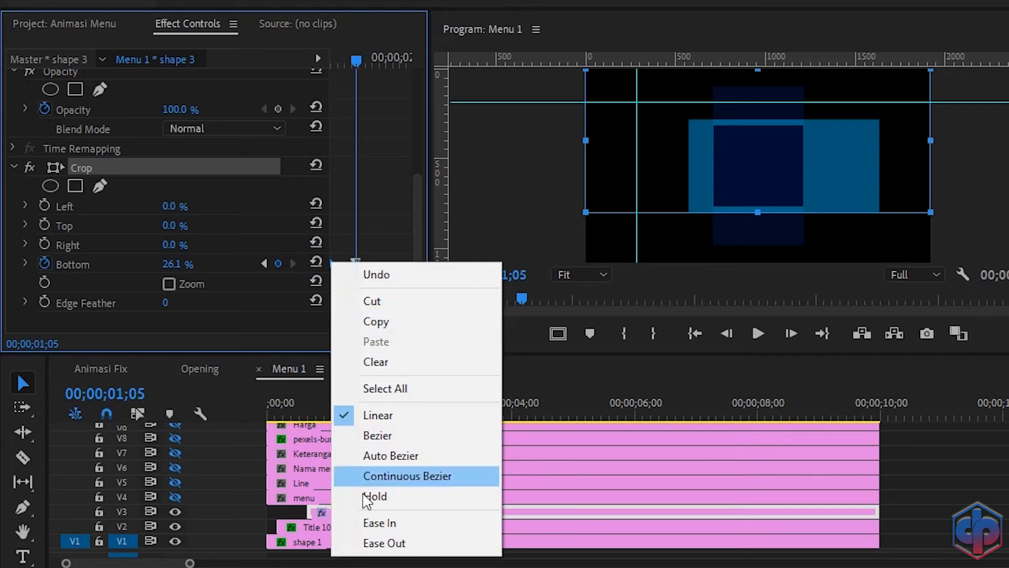
{"action": "left_click", "coordinate": [375, 545]}
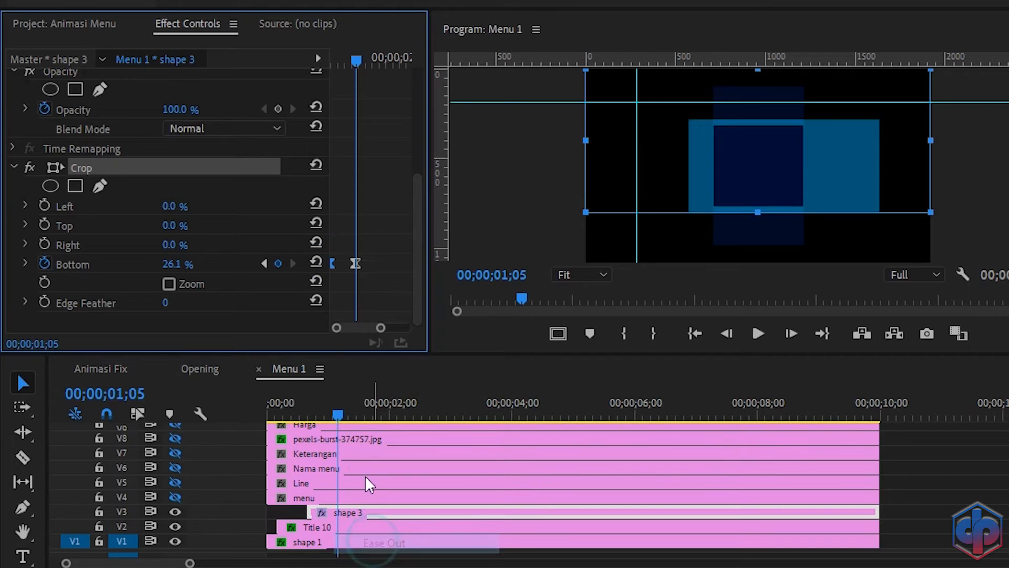
Step: Lengthen the first keyframe's easing in shape 3's Crop Bottom velocity graph and preview the sequence from the start
{"action": "left_click", "coordinate": [24, 264]}
{"action": "left_click_drag", "start_coordinate": [420, 217], "coordinate": [433, 269]}
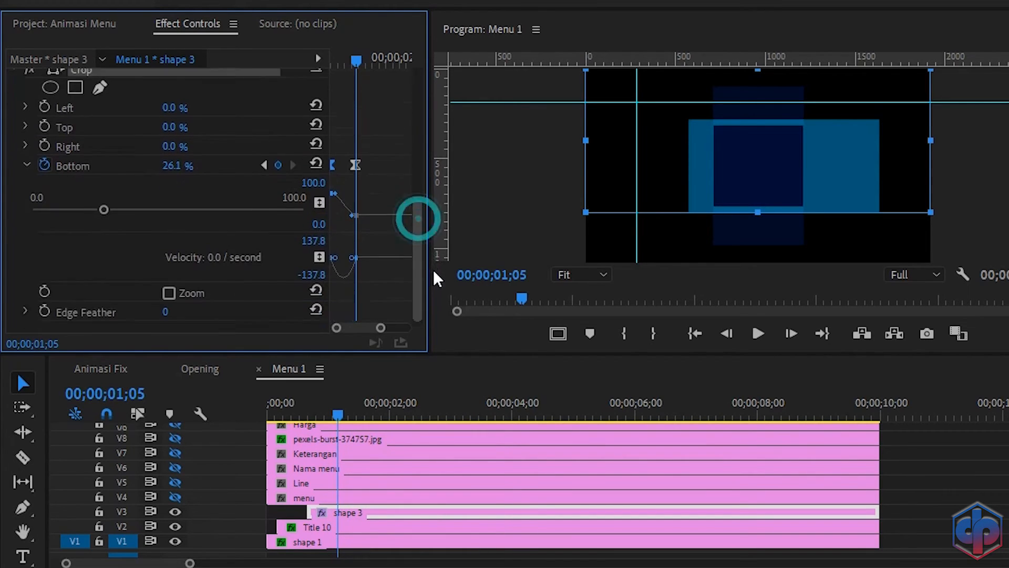
{"action": "mouse_move", "coordinate": [336, 251]}
{"action": "left_mouse_down"}
{"action": "mouse_move", "coordinate": [353, 263]}
{"action": "mouse_move", "coordinate": [347, 257]}
{"action": "left_mouse_up"}
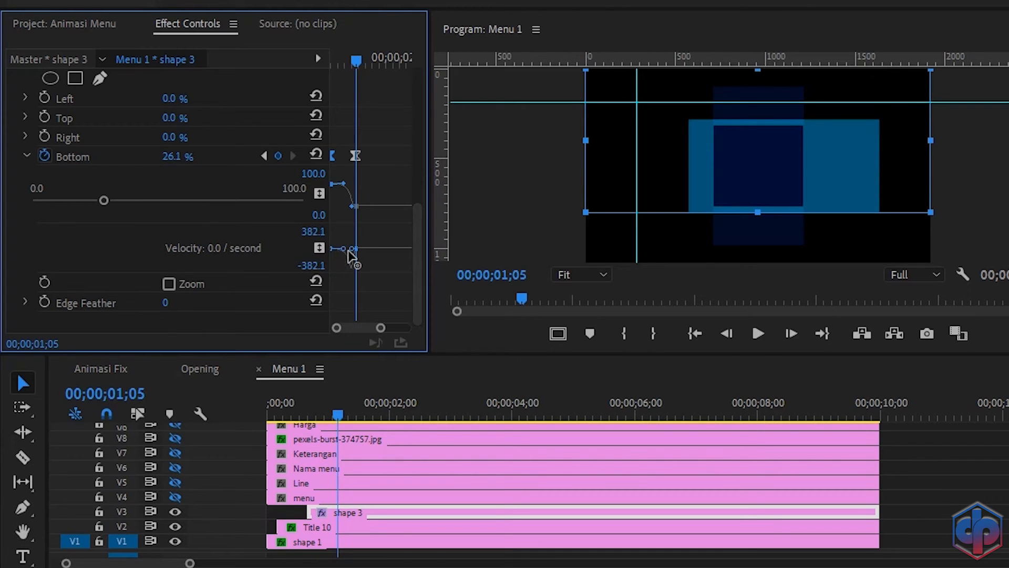
{"action": "left_click_drag", "start_coordinate": [341, 408], "coordinate": [233, 432]}
{"action": "key", "text": "space"}
{"action": "key", "text": "space"}
{"action": "left_click_drag", "start_coordinate": [368, 426], "coordinate": [238, 435]}
{"action": "key", "text": "space"}
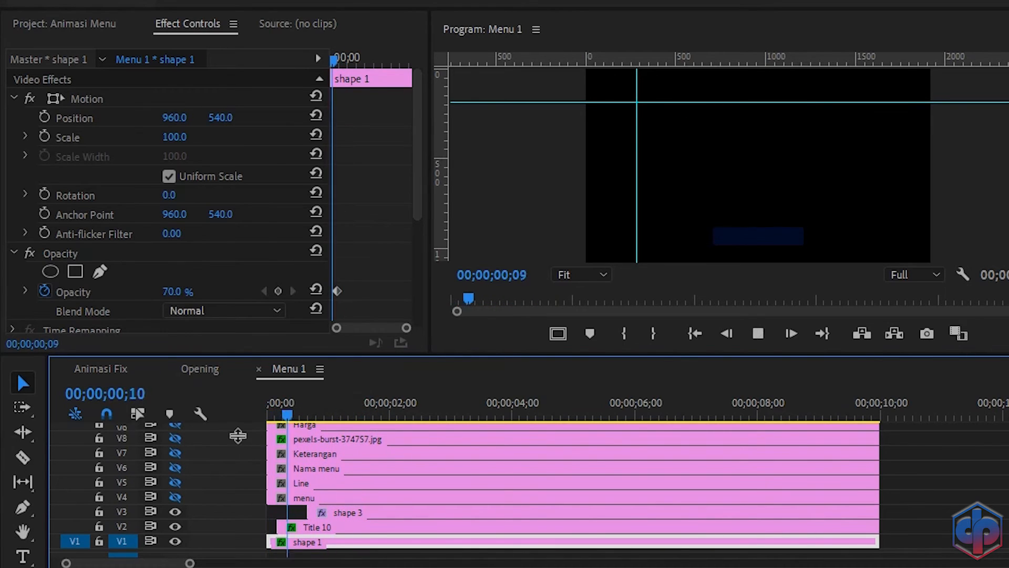
{"action": "key", "text": "space"}
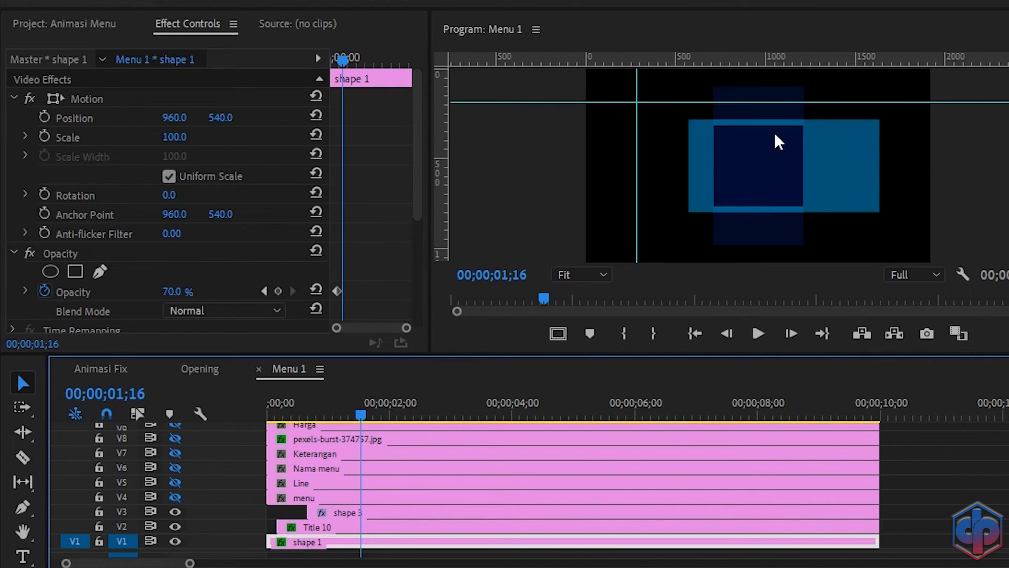
Step: Show track V4, trim the start of the menu clip to 00;00;00;25 and select the clip
{"action": "left_click", "coordinate": [177, 497]}
{"action": "left_click", "coordinate": [330, 512]}
{"action": "left_click_drag", "start_coordinate": [336, 55], "coordinate": [297, 68]}
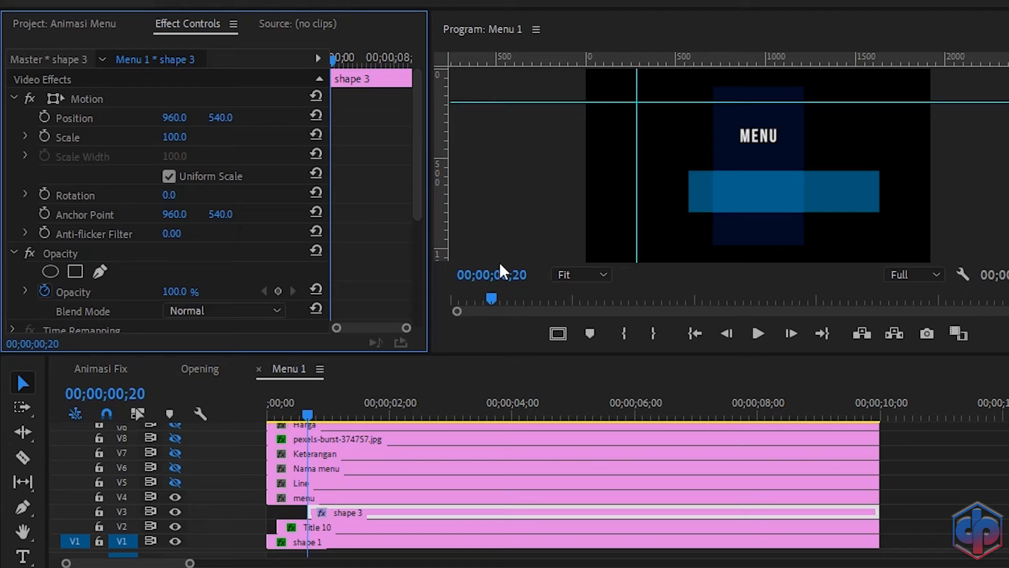
{"action": "key", "text": "shift+Right"}
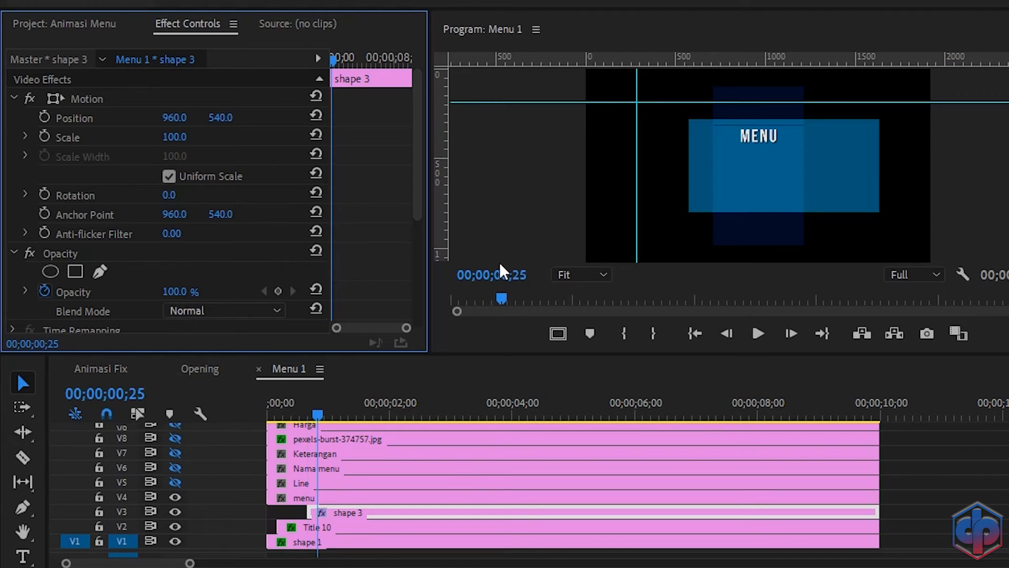
{"action": "left_click_drag", "start_coordinate": [273, 499], "coordinate": [324, 494]}
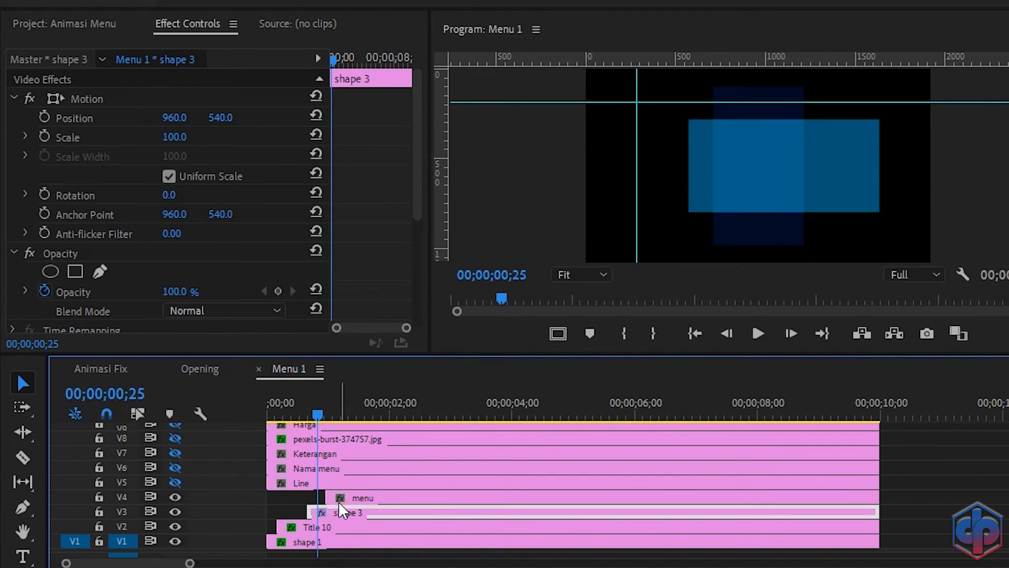
{"action": "left_click_drag", "start_coordinate": [327, 498], "coordinate": [318, 498]}
{"action": "left_click", "coordinate": [340, 500]}
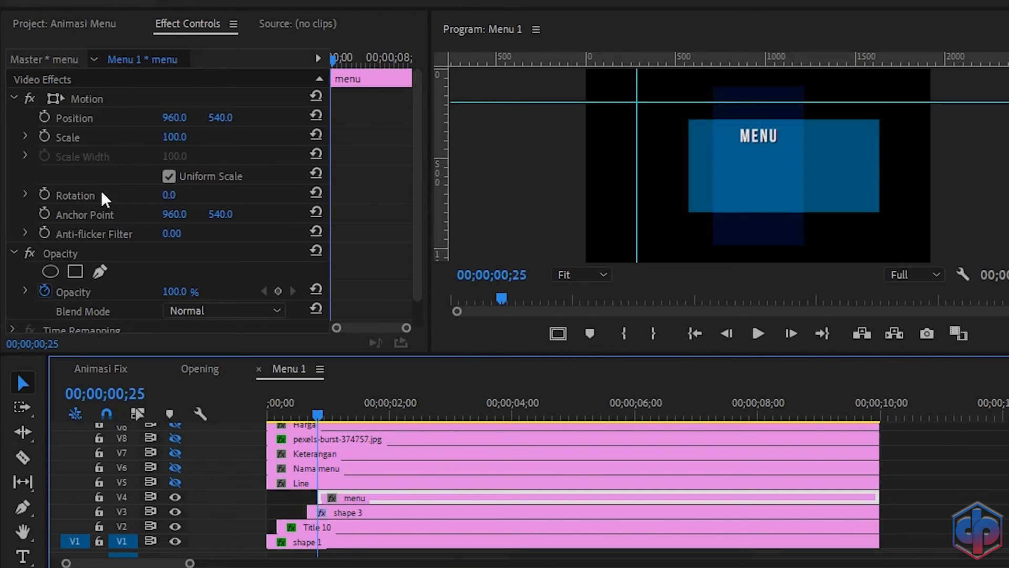
Step: Move the menu clip's anchor point to the centre of the MENU text at 962, 374, aligning it with a temporary vertical guide
{"action": "left_click", "coordinate": [94, 215]}
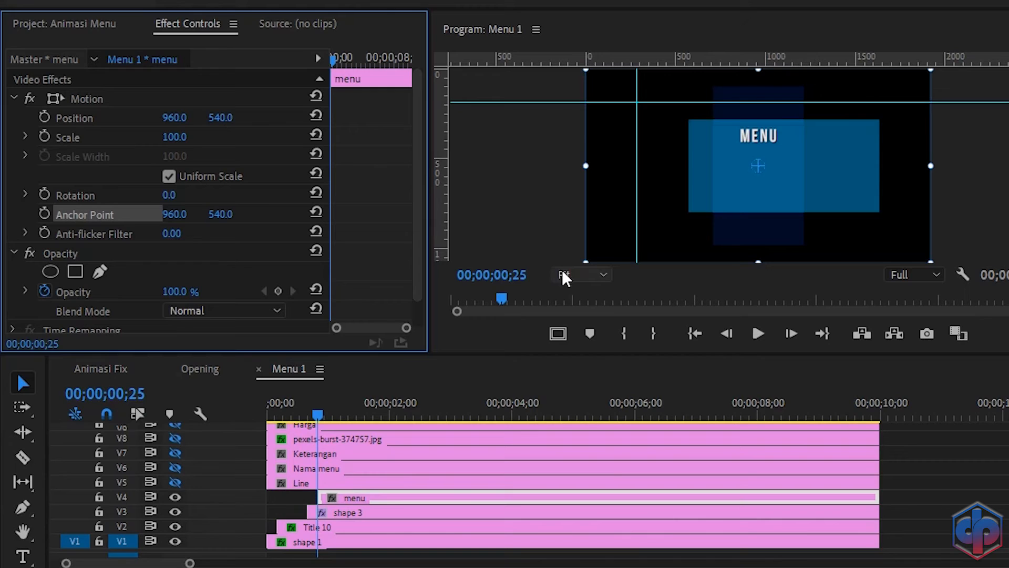
{"action": "left_click", "coordinate": [581, 274]}
{"action": "left_click", "coordinate": [581, 347]}
{"action": "left_click_drag", "start_coordinate": [633, 257], "coordinate": [615, 257]}
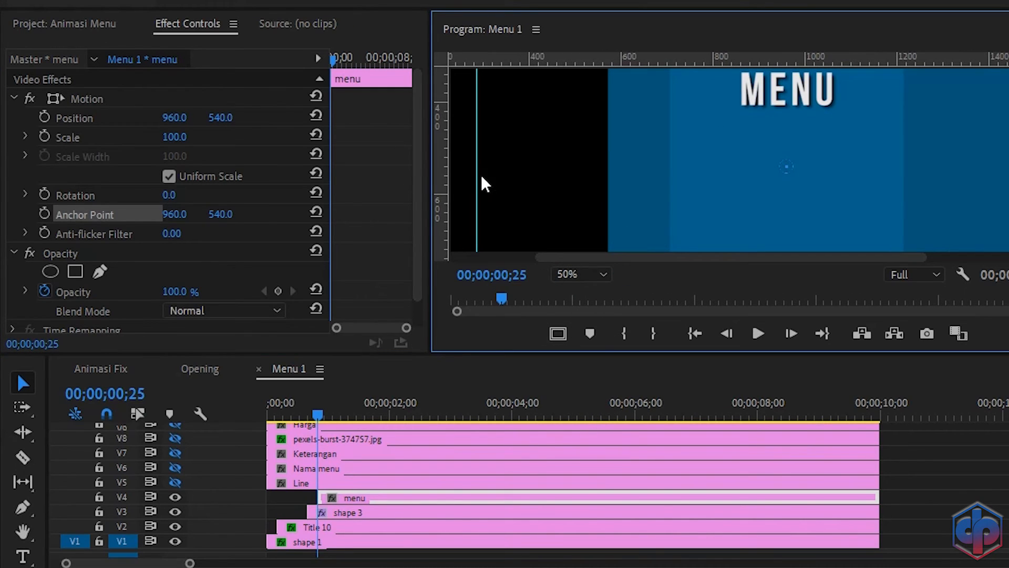
{"action": "left_click_drag", "start_coordinate": [477, 173], "coordinate": [788, 244]}
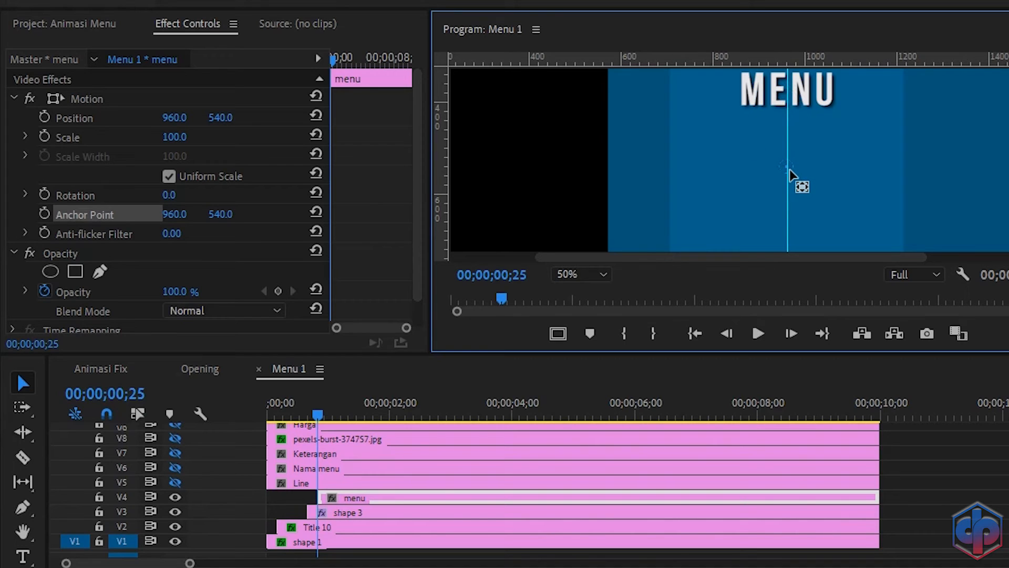
{"action": "left_click_drag", "start_coordinate": [790, 170], "coordinate": [788, 93]}
{"action": "left_click_drag", "start_coordinate": [788, 194], "coordinate": [446, 222]}
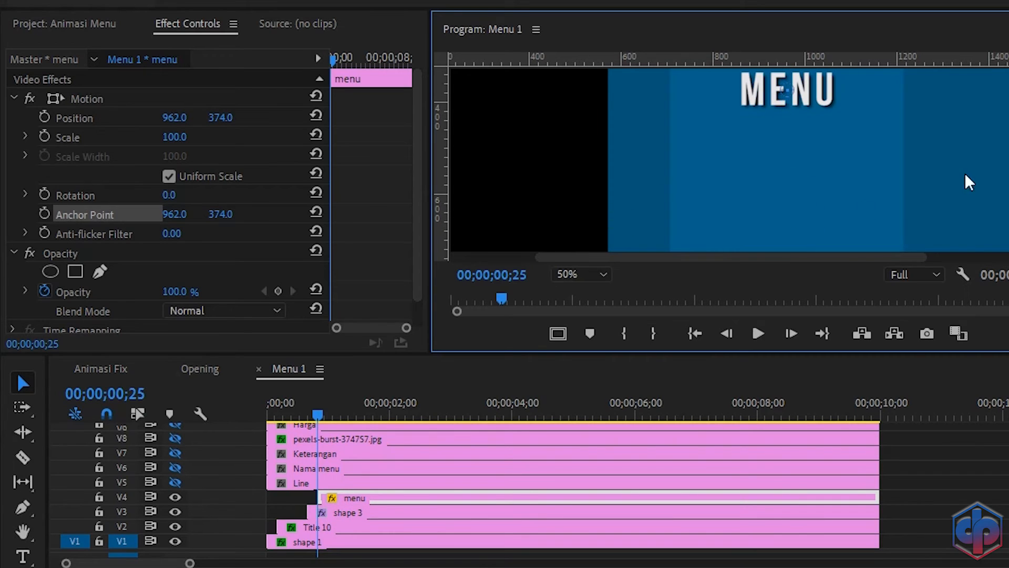
{"action": "scroll", "coordinate": [730, 158], "scroll_direction": "up", "scroll_amount": 2}
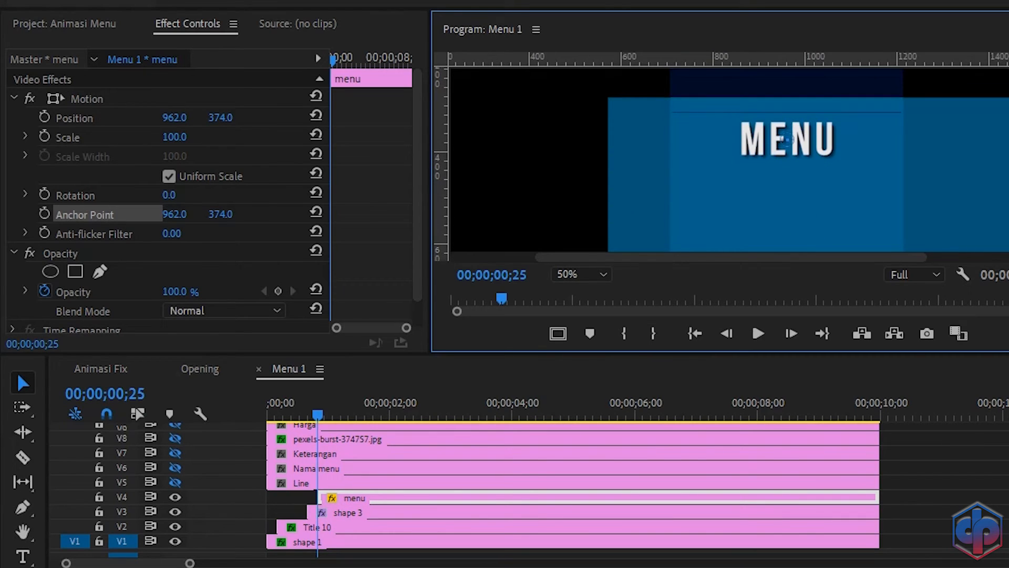
Step: Keyframe the menu clip's Scale at 110 and Opacity at 0% at 00;00;00;25
{"action": "left_click", "coordinate": [48, 135]}
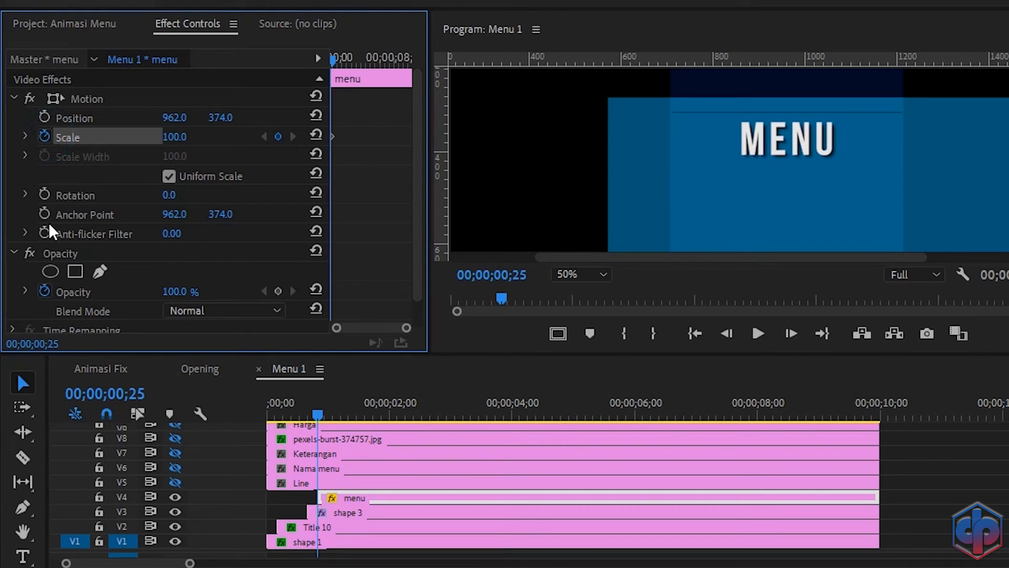
{"action": "left_click", "coordinate": [278, 290]}
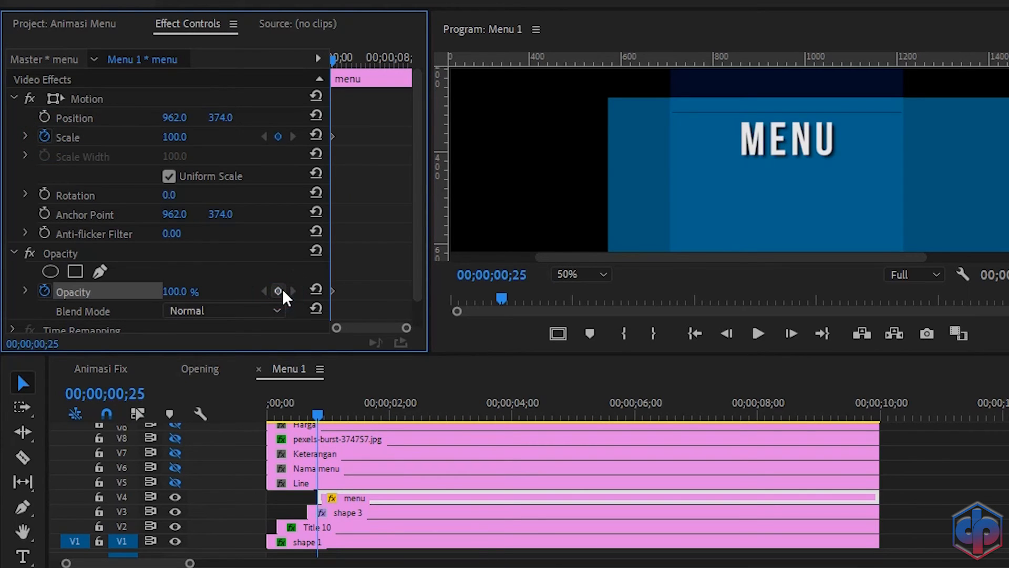
{"action": "left_click", "coordinate": [182, 137]}
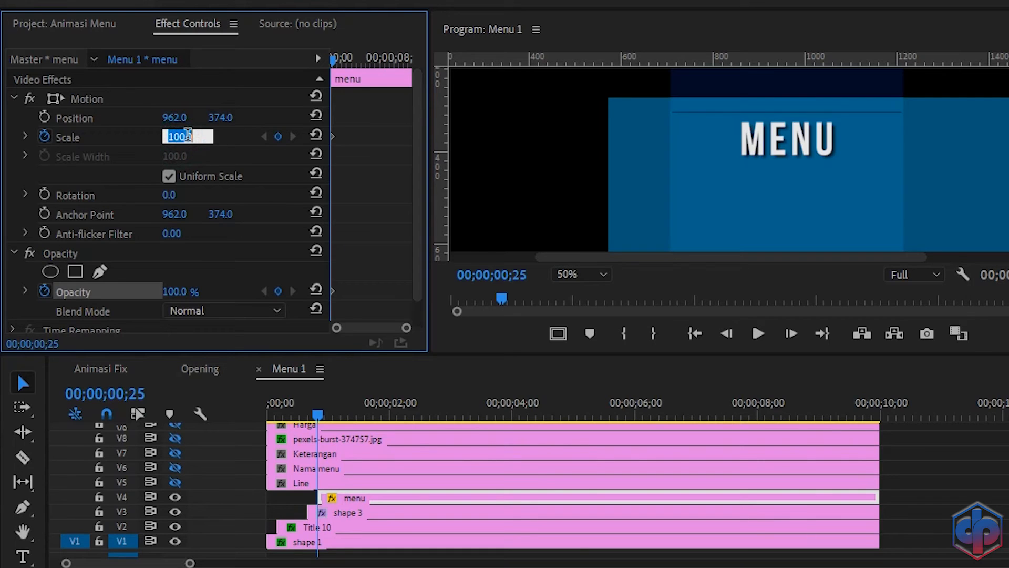
{"action": "type", "text": "110"}
{"action": "key", "text": "Return"}
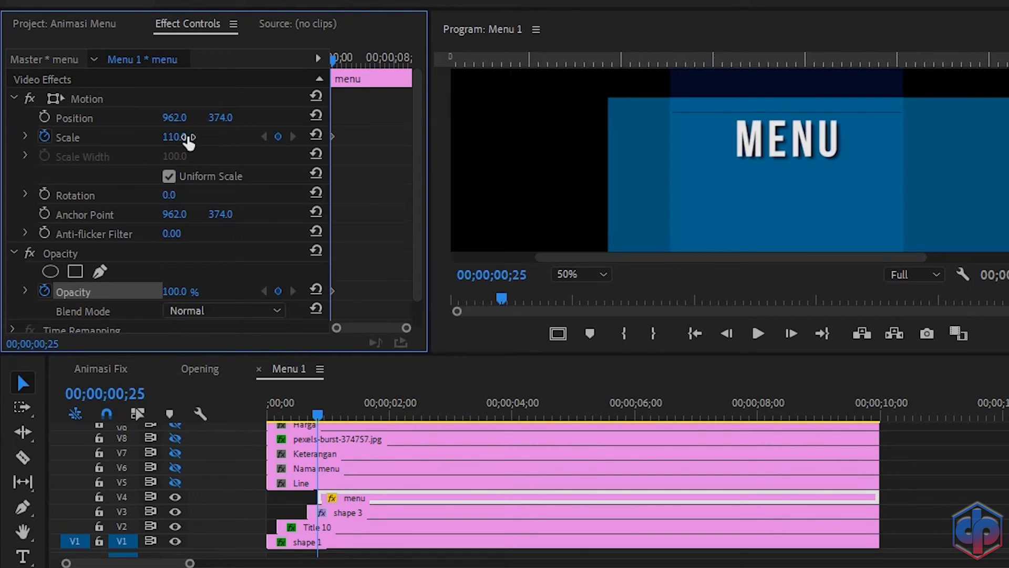
{"action": "left_click", "coordinate": [220, 202]}
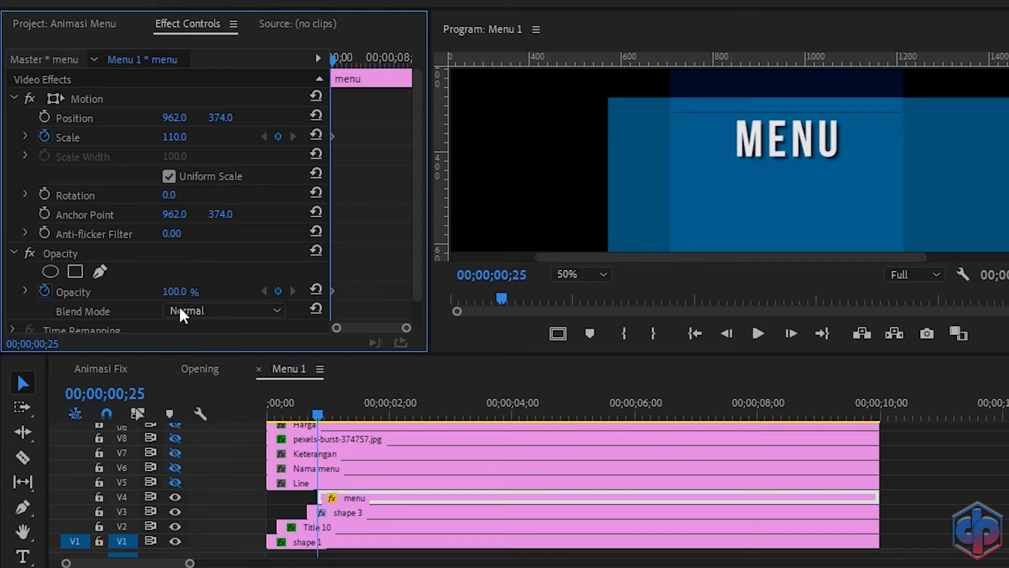
{"action": "left_click_drag", "start_coordinate": [182, 292], "coordinate": [131, 293]}
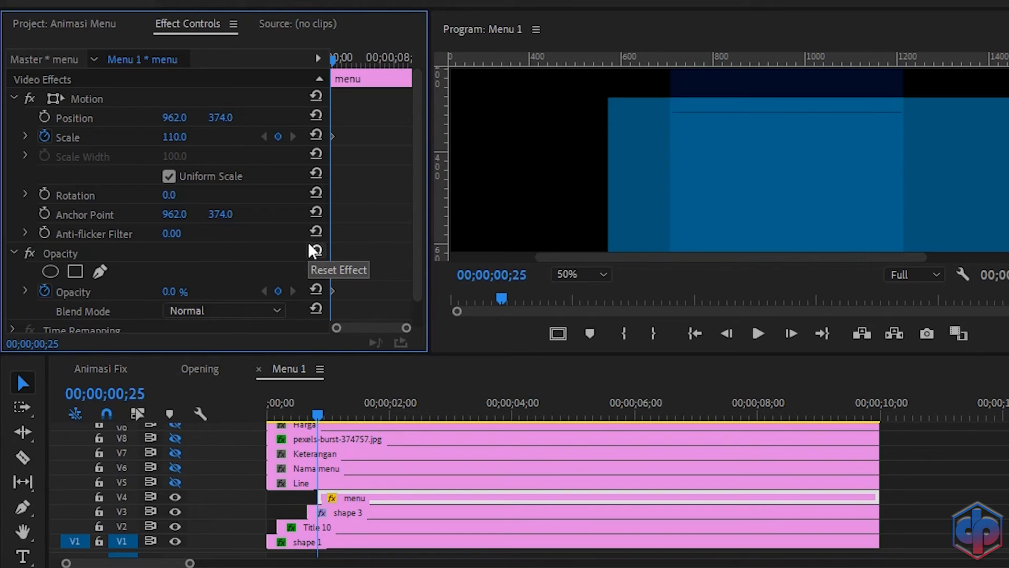
Step: At 00;00;01;10, reset the menu clip's Scale to 100 and Opacity to 100% as ending keyframes
{"action": "key", "text": "shift+Right"}
{"action": "key", "text": "shift+Right"}
{"action": "key", "text": "shift+Right"}
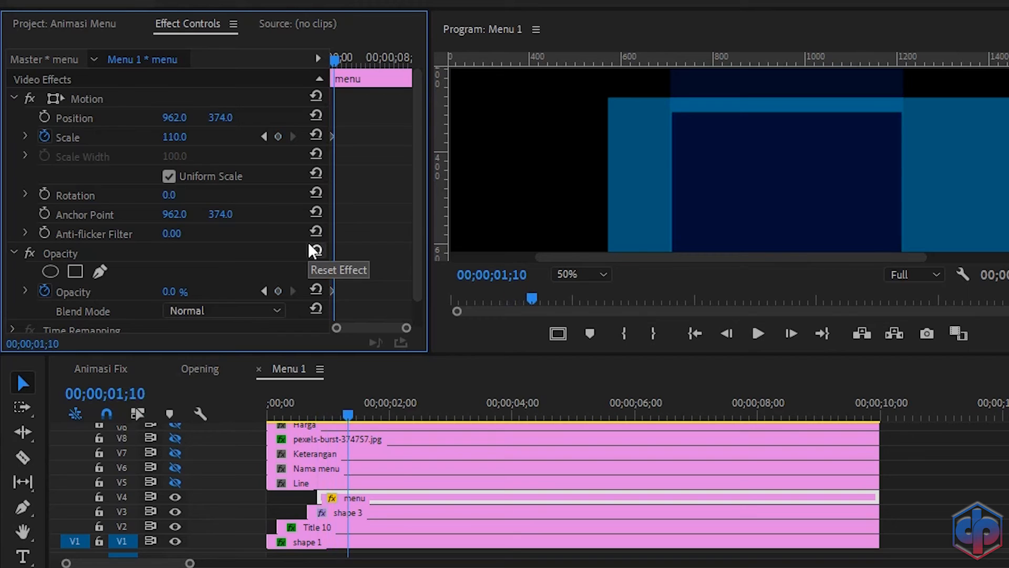
{"action": "left_click", "coordinate": [318, 134]}
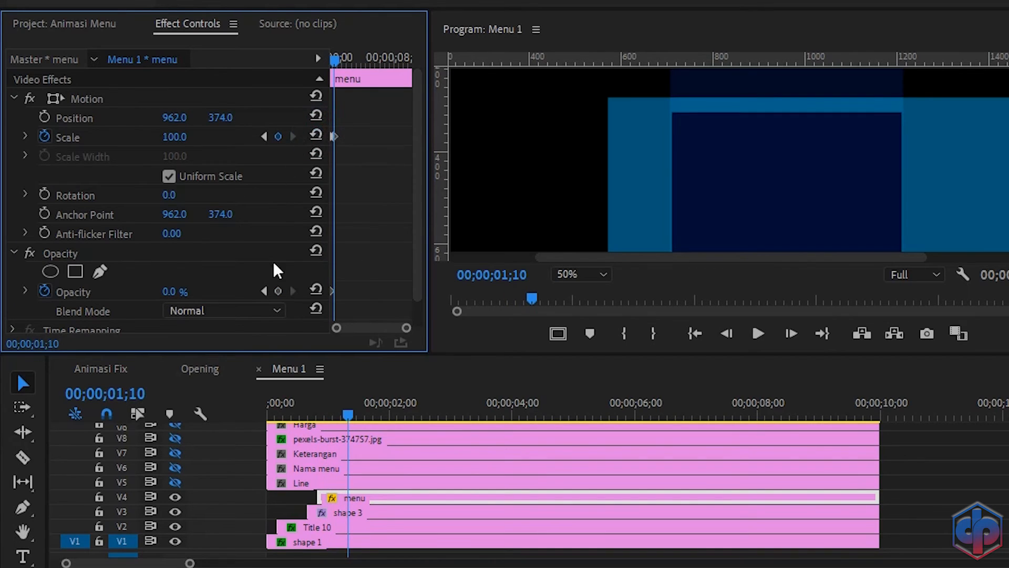
{"action": "left_click", "coordinate": [318, 288]}
Step: Preview the MENU title's scale and fade-in by playing the sequence from the start
{"action": "left_click_drag", "start_coordinate": [348, 414], "coordinate": [254, 418]}
{"action": "key", "text": "space"}
{"action": "key", "text": "space"}
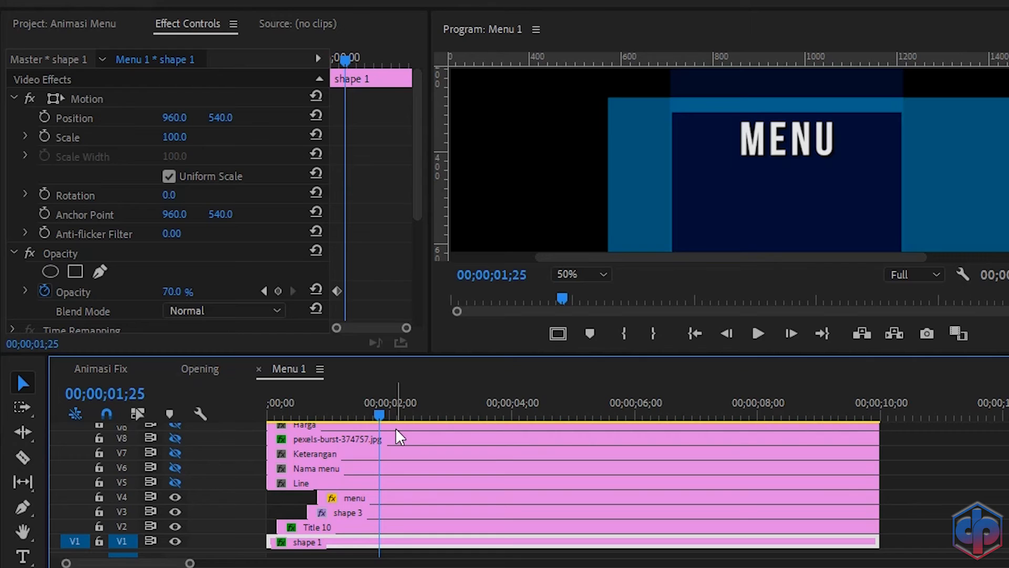
Step: Show track V5 and trim the start of the Line clip to the menu clip's second Scale keyframe at 00;00;01;10
{"action": "left_click", "coordinate": [366, 496]}
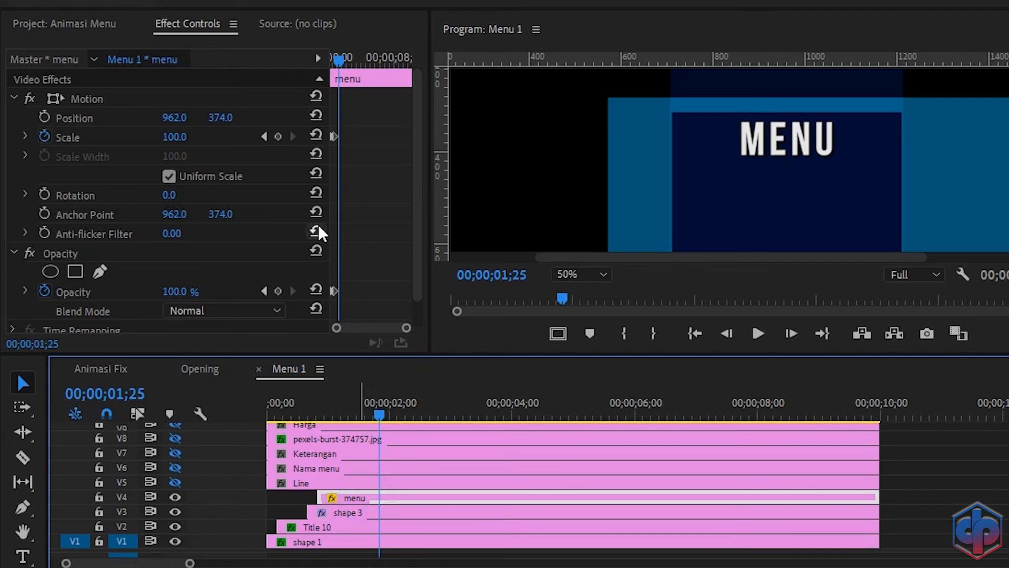
{"action": "left_click", "coordinate": [263, 136]}
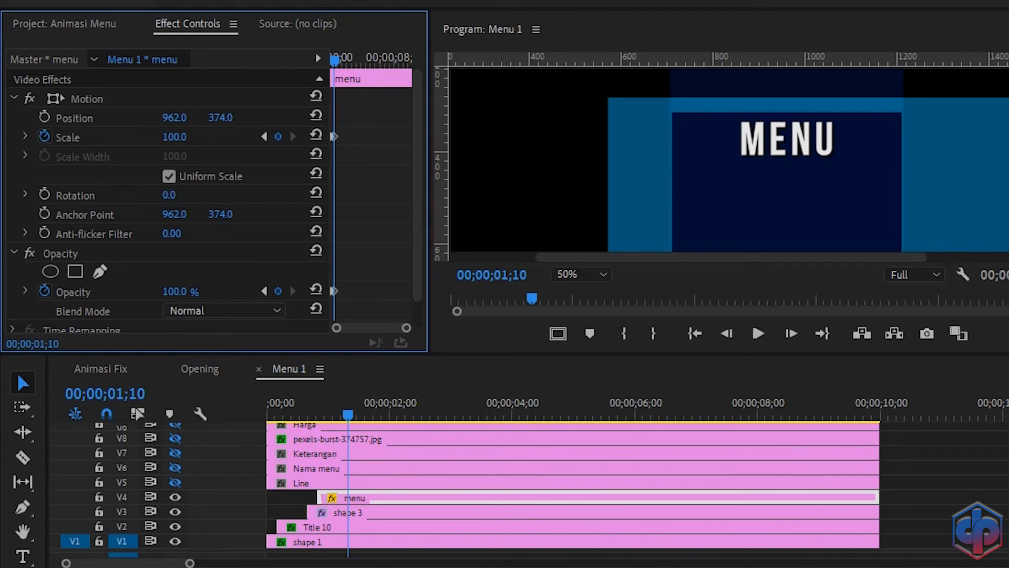
{"action": "left_click", "coordinate": [1004, 220]}
{"action": "scroll", "coordinate": [721, 169], "scroll_direction": "down", "scroll_amount": 3}
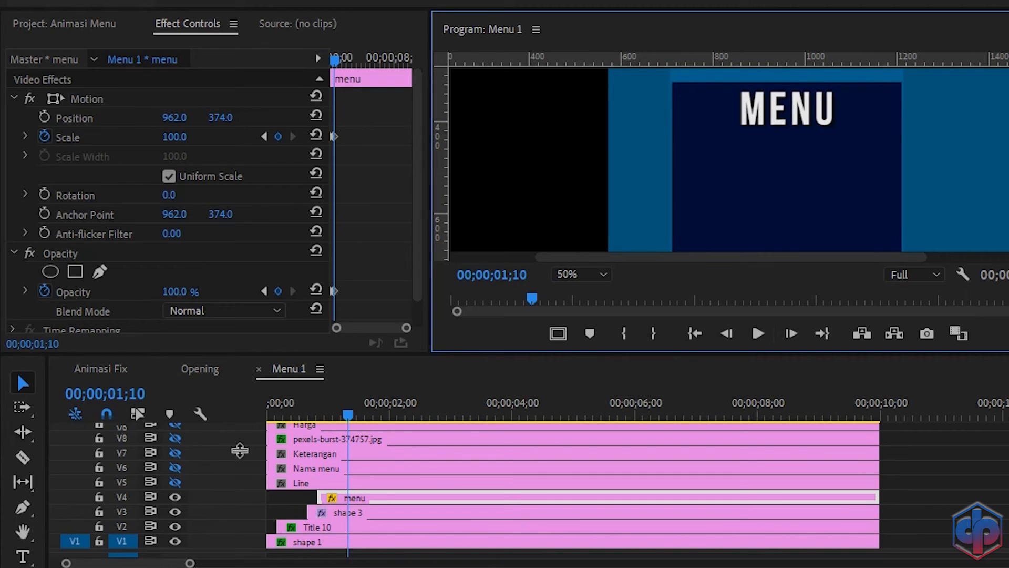
{"action": "left_click", "coordinate": [175, 483]}
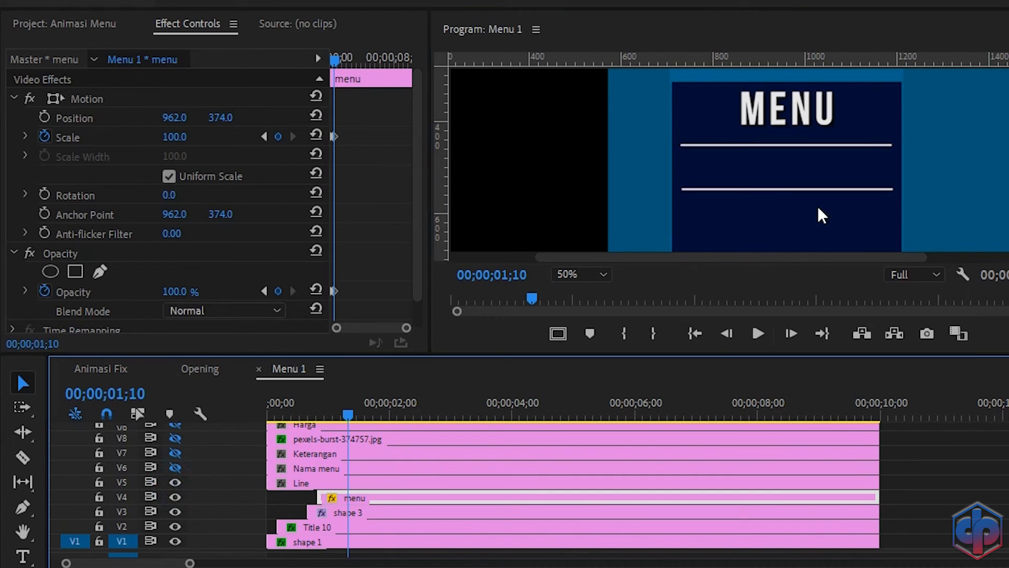
{"action": "left_click_drag", "start_coordinate": [269, 482], "coordinate": [348, 483]}
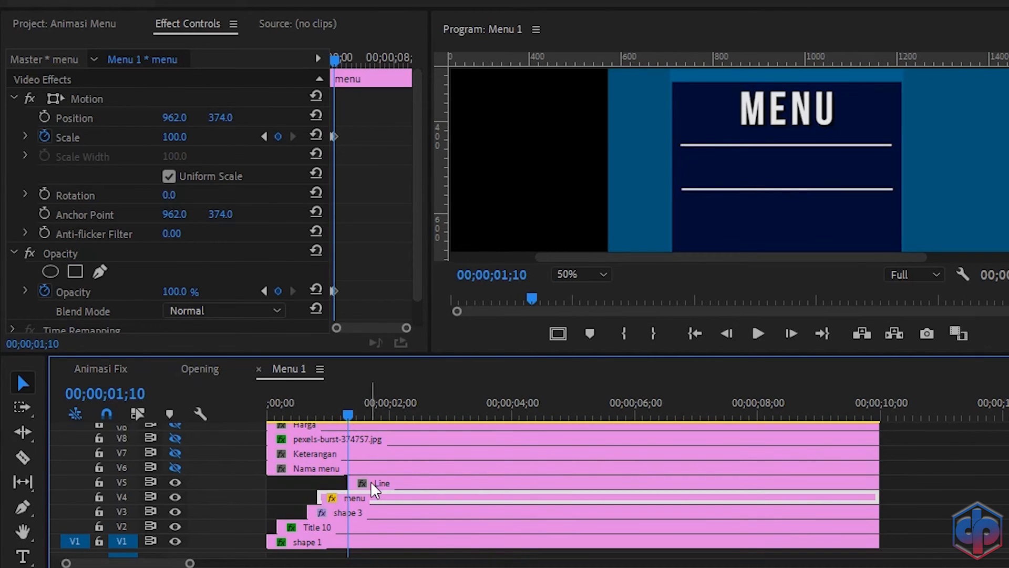
Step: Add starting Scale and Opacity keyframes to the Line clip at 00;00;01;10
{"action": "left_click", "coordinate": [370, 481]}
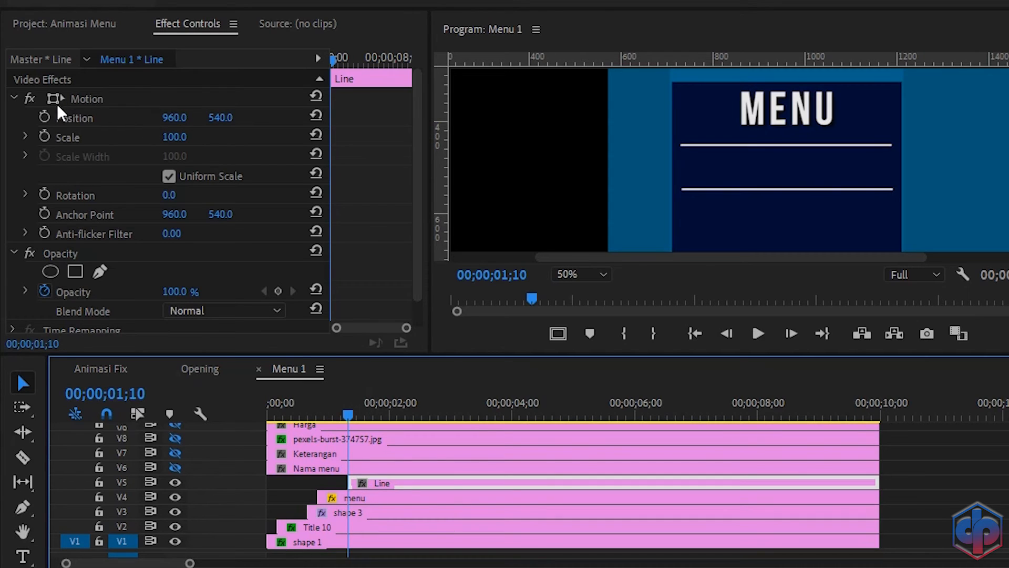
{"action": "left_click", "coordinate": [42, 138]}
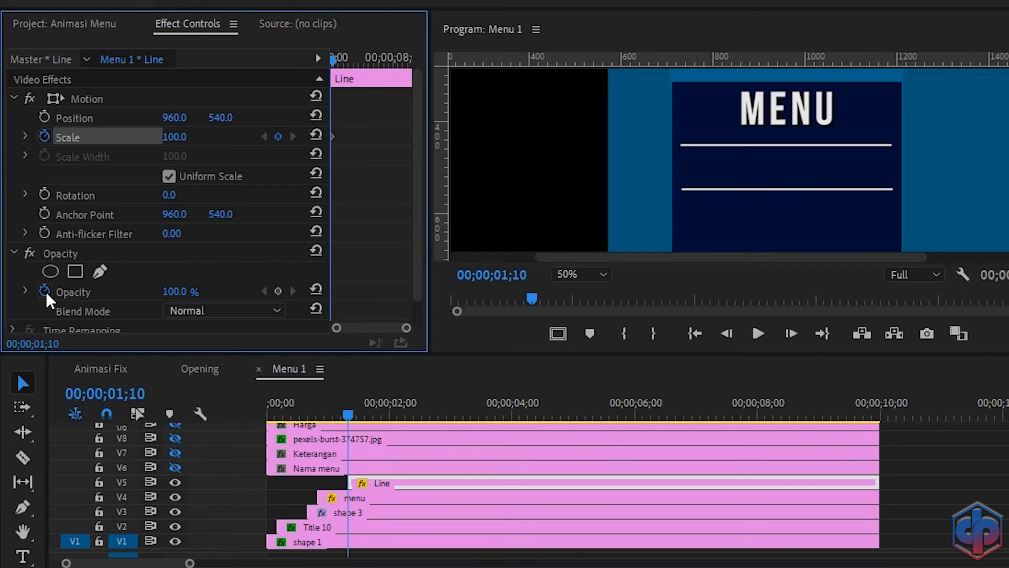
{"action": "left_click", "coordinate": [278, 292]}
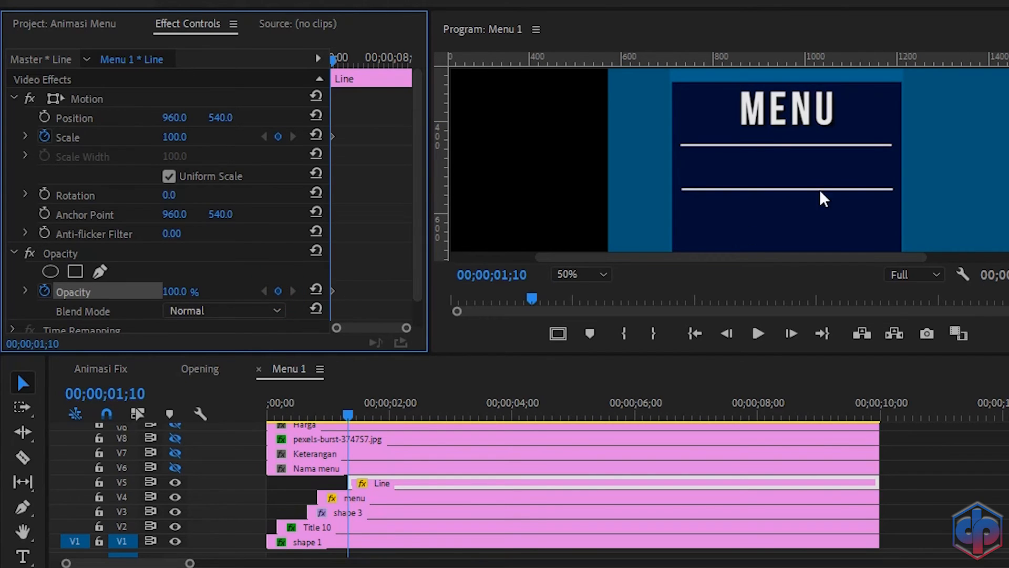
Step: Move the Line clip's anchor point midway between the two lines at 960, 500, using a temporary vertical guide
{"action": "left_click", "coordinate": [73, 217]}
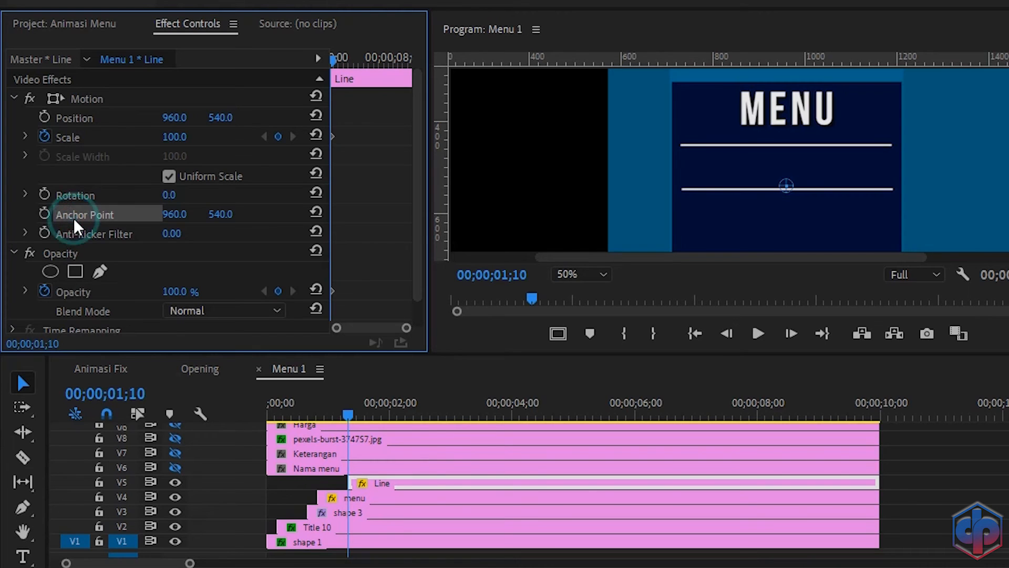
{"action": "left_click_drag", "start_coordinate": [451, 171], "coordinate": [788, 262]}
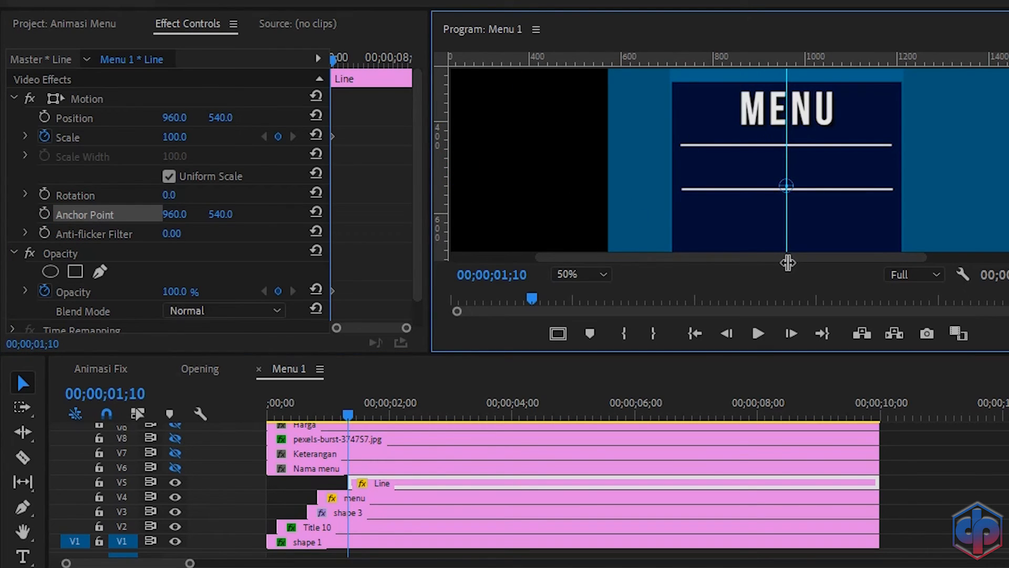
{"action": "left_click", "coordinate": [789, 185]}
{"action": "left_click_drag", "start_coordinate": [789, 186], "coordinate": [786, 169]}
{"action": "left_click_drag", "start_coordinate": [787, 216], "coordinate": [441, 167]}
{"action": "left_click", "coordinate": [254, 159]}
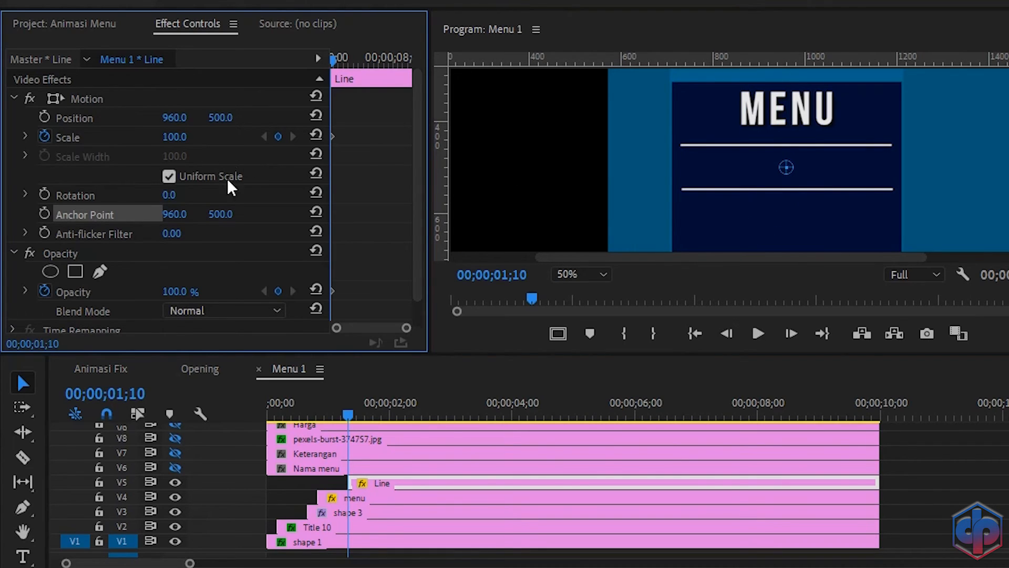
Step: Set the Line clip's starting keyframes to Scale 105 and Opacity 0%
{"action": "left_click", "coordinate": [174, 136]}
{"action": "type", "text": "105"}
{"action": "key", "text": "Return"}
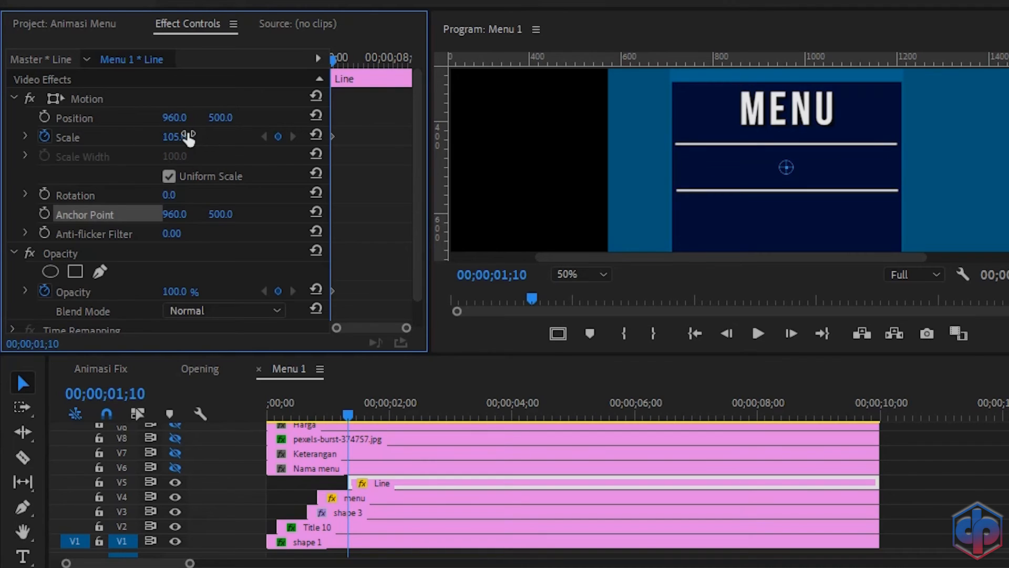
{"action": "left_click", "coordinate": [187, 291]}
{"action": "type", "text": "0"}
{"action": "key", "text": "Return"}
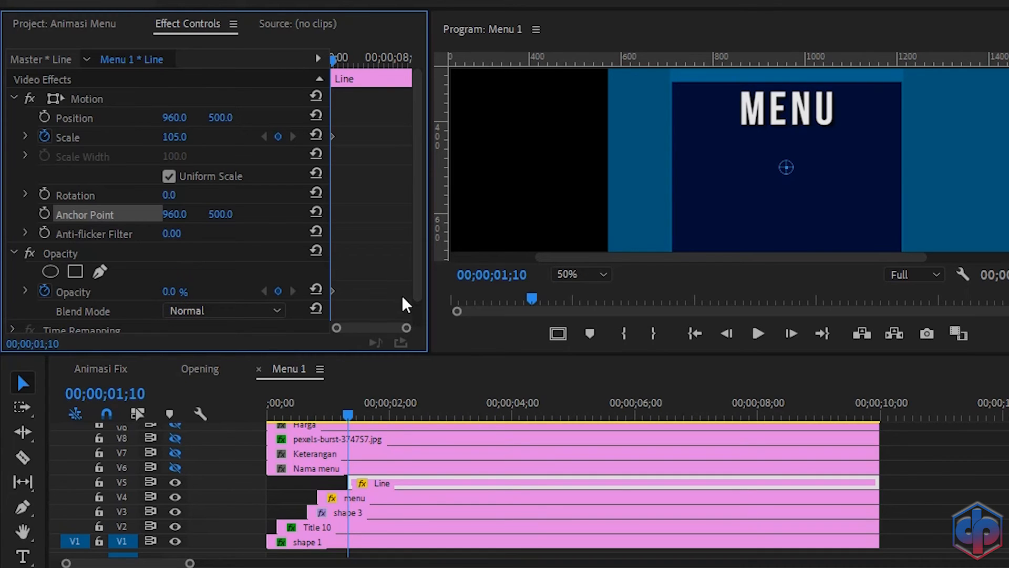
Step: Advance 15 frames to 00;00;01;25 and reset the Line clip's Scale to 100 and Opacity to 100%
{"action": "key", "text": "Right"}
{"action": "key", "text": "Right"}
{"action": "key", "text": "Right"}
{"action": "key", "text": "Right"}
{"action": "key", "text": "Right"}
{"action": "key", "text": "Right"}
{"action": "key", "text": "Right"}
{"action": "key", "text": "Right"}
{"action": "key", "text": "Right"}
{"action": "key", "text": "Right"}
{"action": "key", "text": "Right"}
{"action": "key", "text": "Right"}
{"action": "key", "text": "Right"}
{"action": "key", "text": "Right"}
{"action": "key", "text": "Right"}
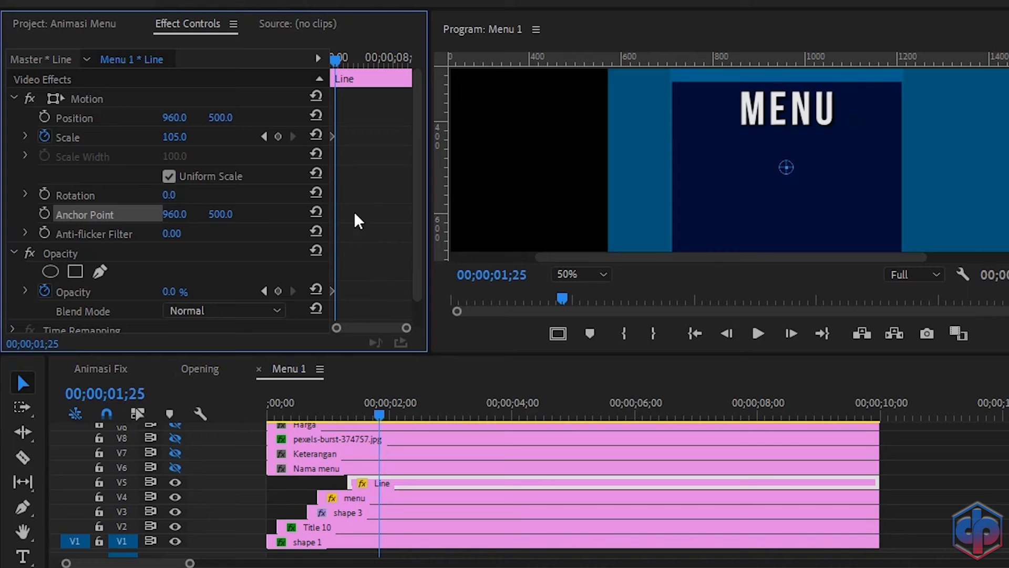
{"action": "left_click", "coordinate": [317, 135]}
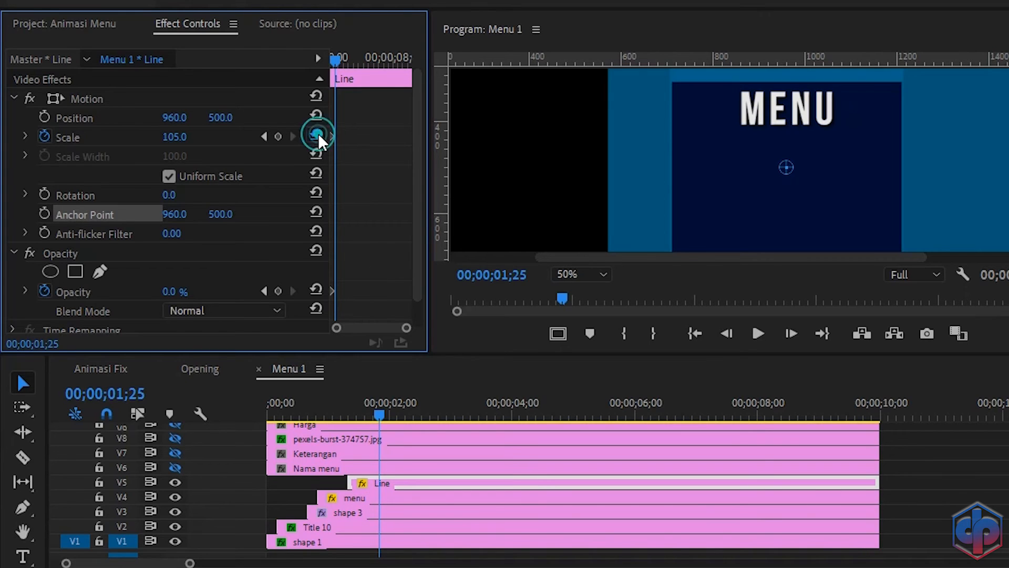
{"action": "left_click", "coordinate": [321, 290]}
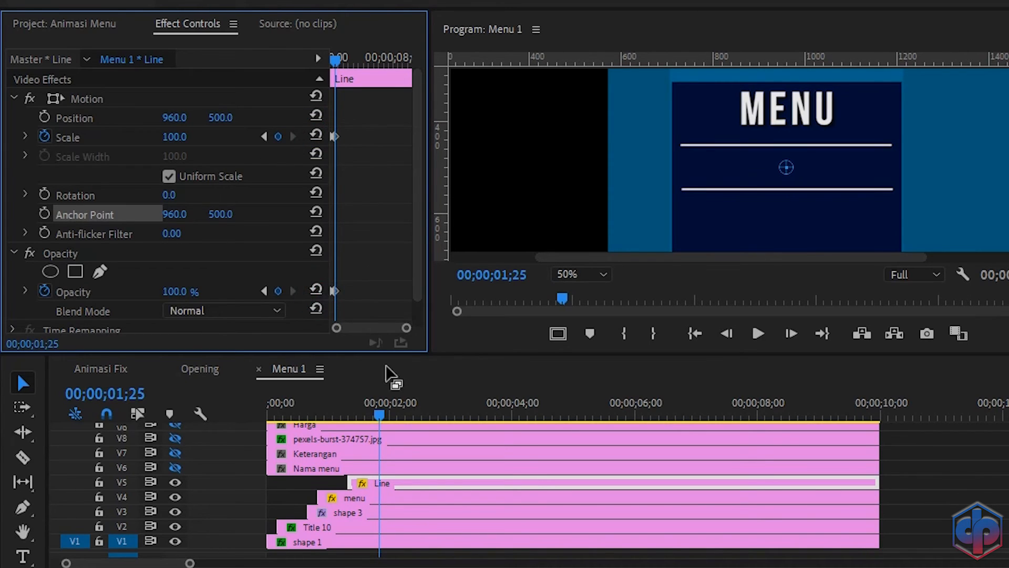
Step: Play the sequence from the start to check the two lines' reveal
{"action": "left_click", "coordinate": [221, 445]}
{"action": "key", "text": "Home"}
{"action": "key", "text": "space"}
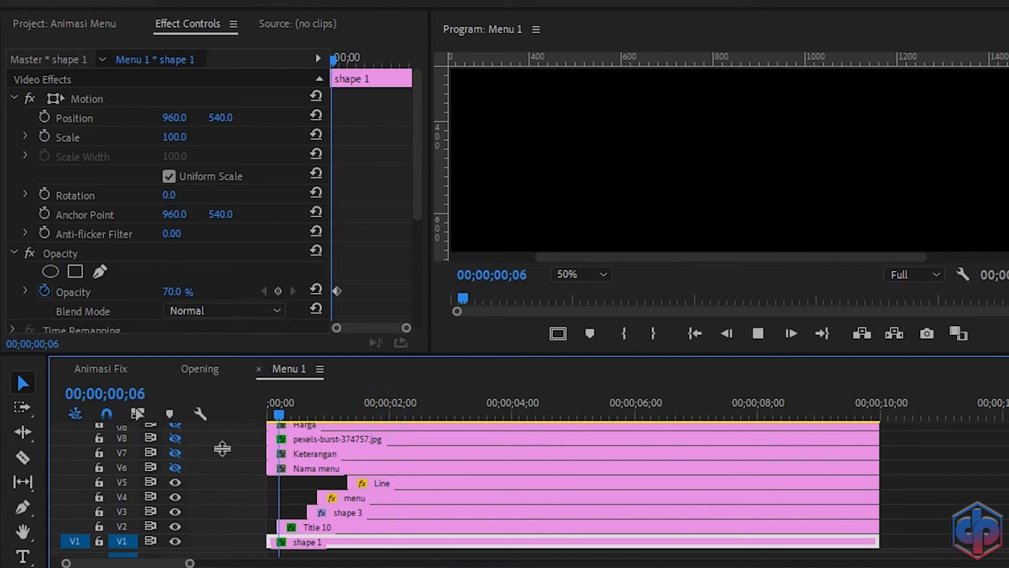
{"action": "key", "text": "space"}
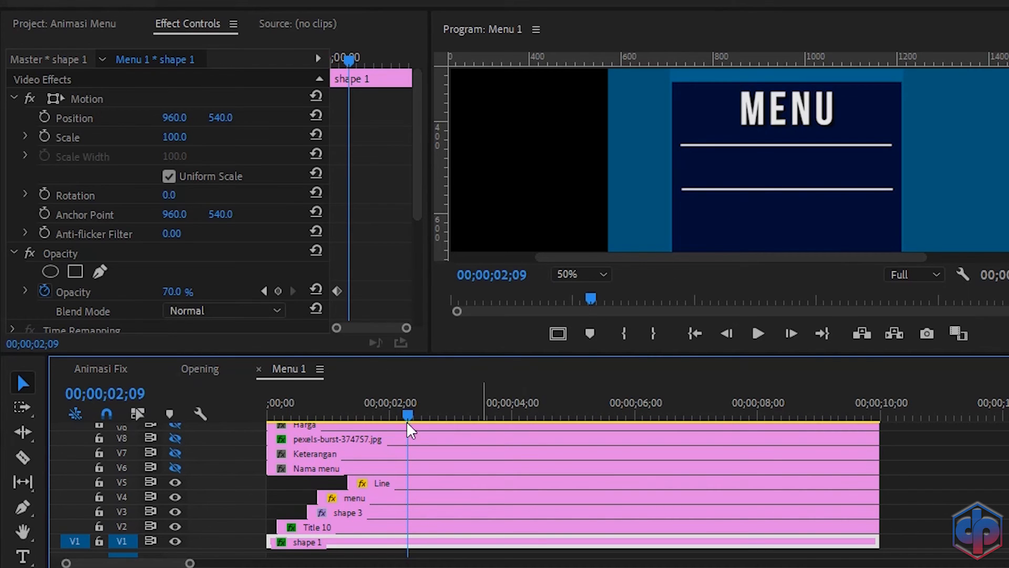
Step: Show the Nama menu track and trim the clip's start to the Line clip's final keyframe at 00;00;01;25
{"action": "left_click", "coordinate": [375, 485]}
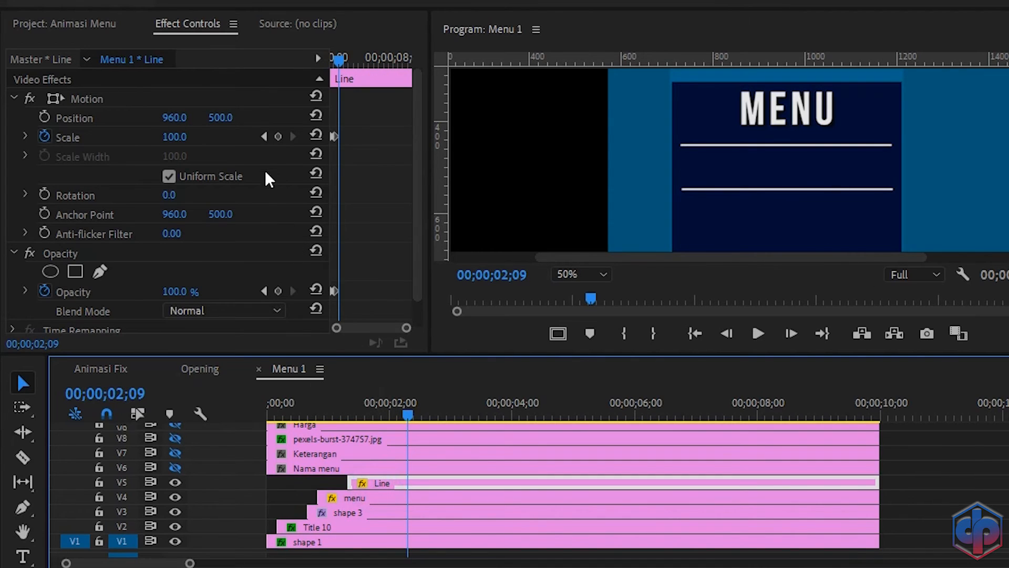
{"action": "left_click", "coordinate": [264, 138]}
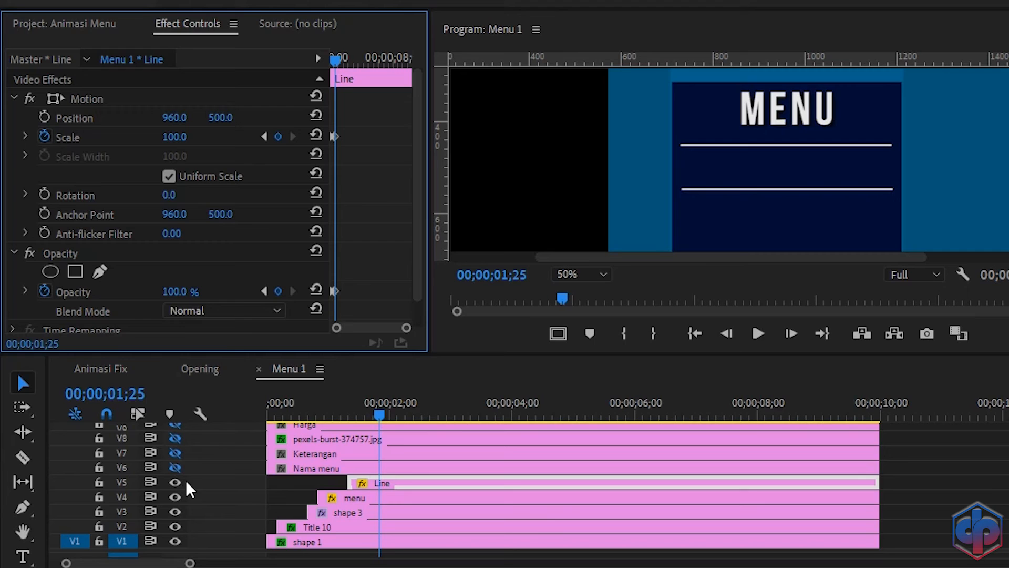
{"action": "left_click", "coordinate": [174, 468]}
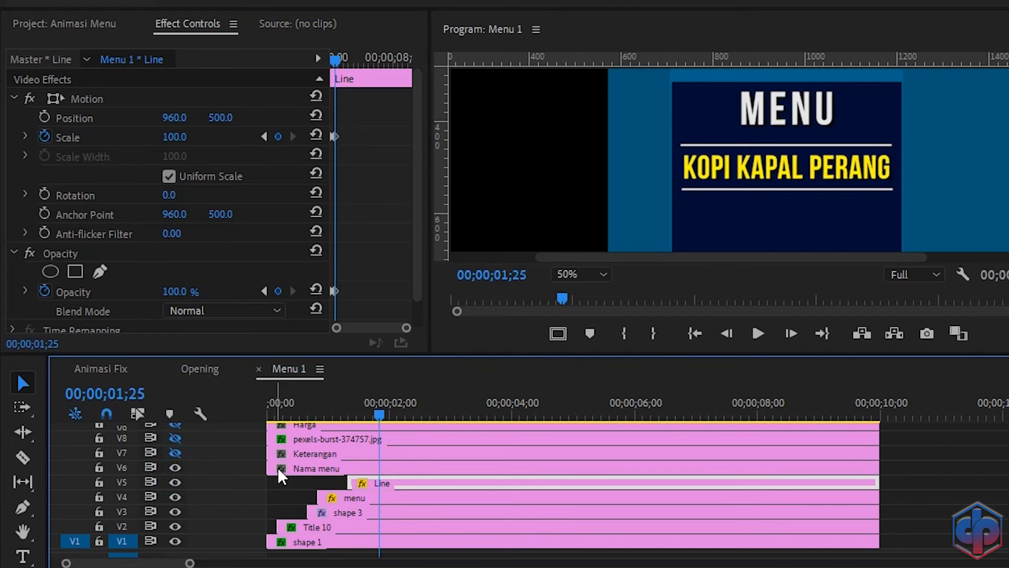
{"action": "left_click_drag", "start_coordinate": [276, 468], "coordinate": [380, 475]}
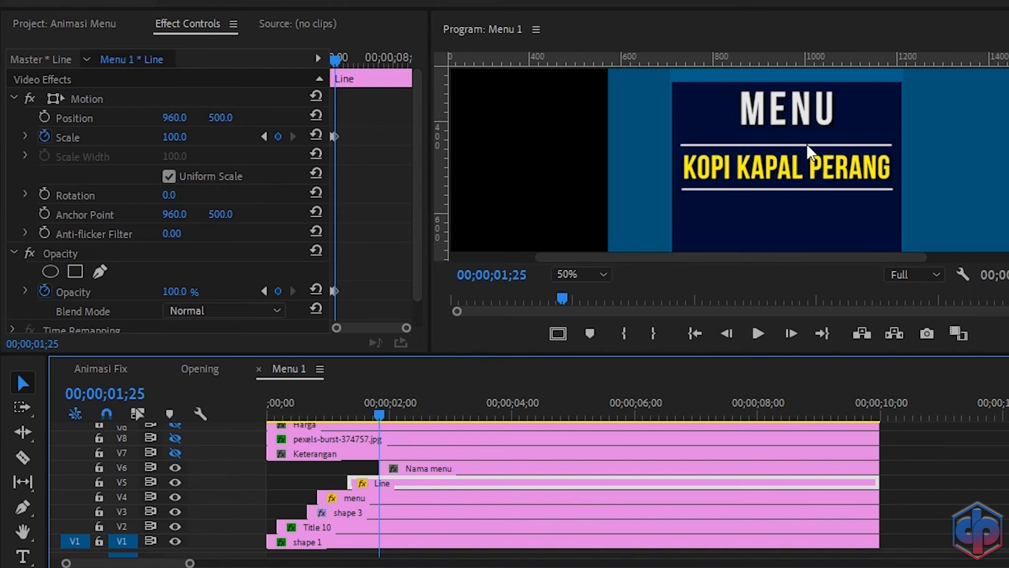
Step: Apply the Crop effect to the Nama menu clip
{"action": "left_click", "coordinate": [426, 473]}
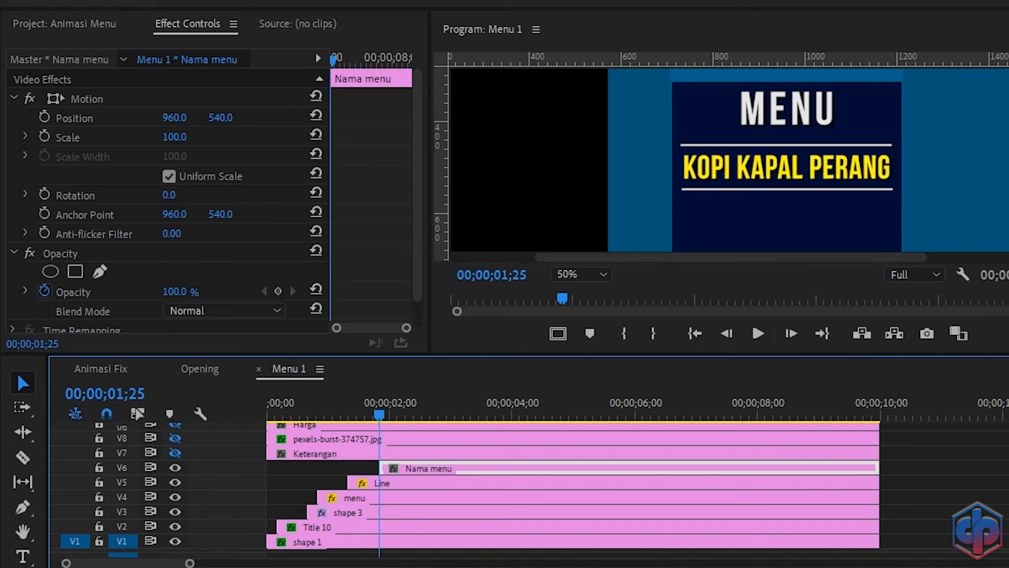
{"action": "left_click_drag", "start_coordinate": [999, 182], "coordinate": [353, 472]}
{"action": "left_click_drag", "start_coordinate": [220, 472], "coordinate": [217, 470]}
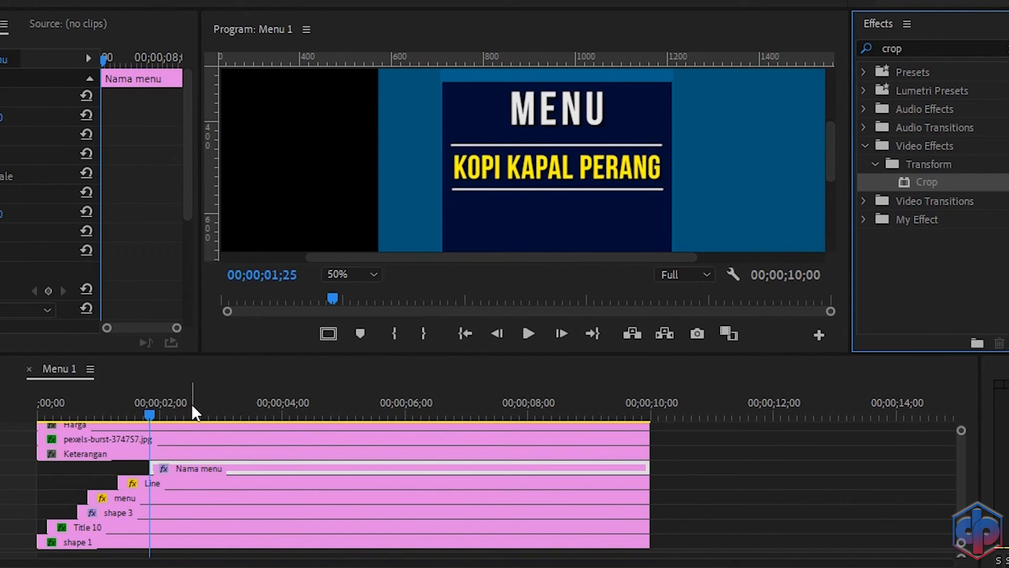
Step: Advance 10 frames to 00;00;02;05 and add a Position keyframe at 960, 540 on the Nama menu clip
{"action": "left_click", "coordinate": [135, 220]}
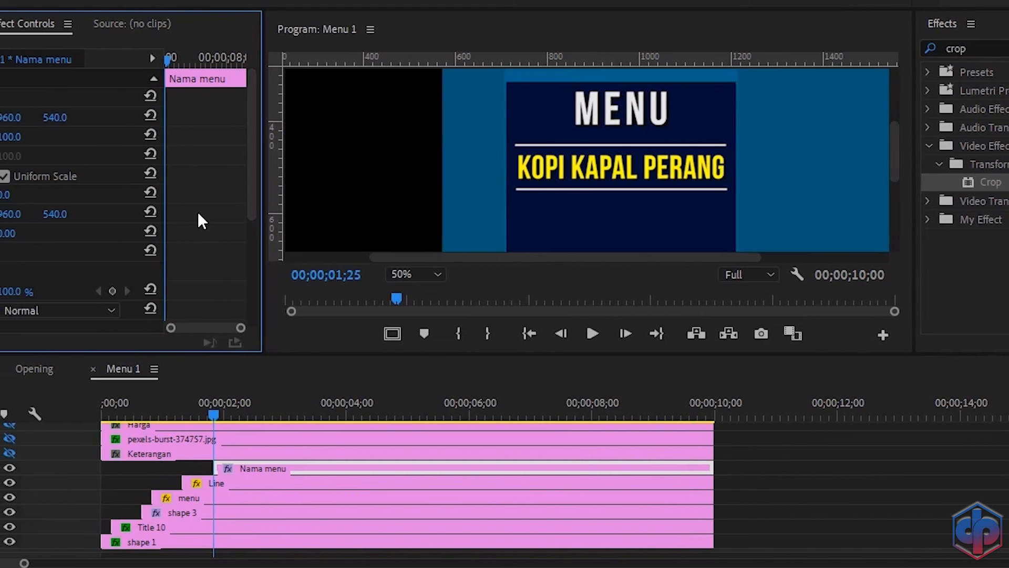
{"action": "key", "text": "shift+Right"}
{"action": "key", "text": "shift+Right"}
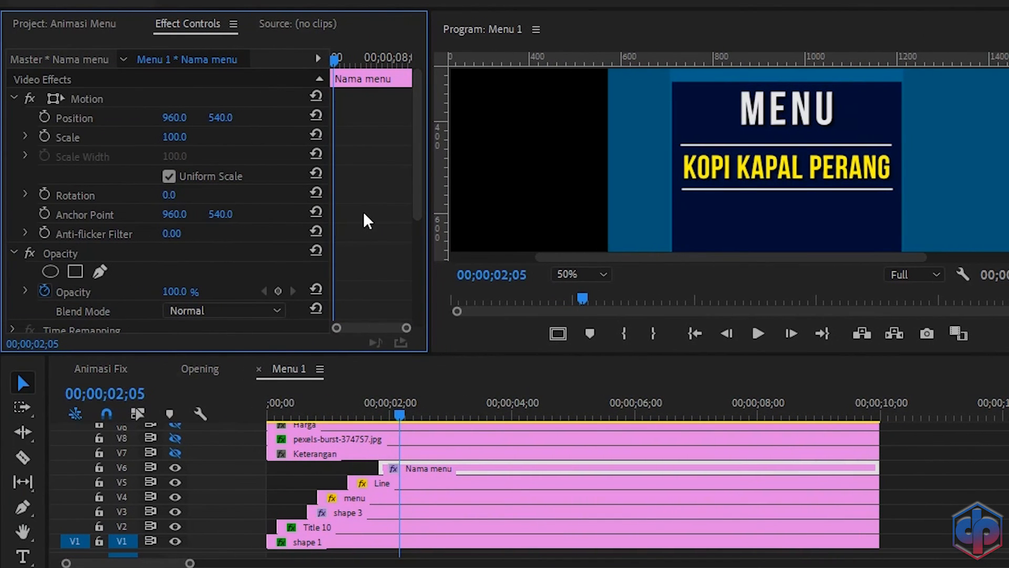
{"action": "left_click", "coordinate": [44, 117]}
Step: Place a horizontal guide just beneath the upper line, crop the Nama menu clip's top to it at 42.6%, and keyframe that value
{"action": "scroll", "coordinate": [393, 165], "scroll_direction": "down", "scroll_amount": 5}
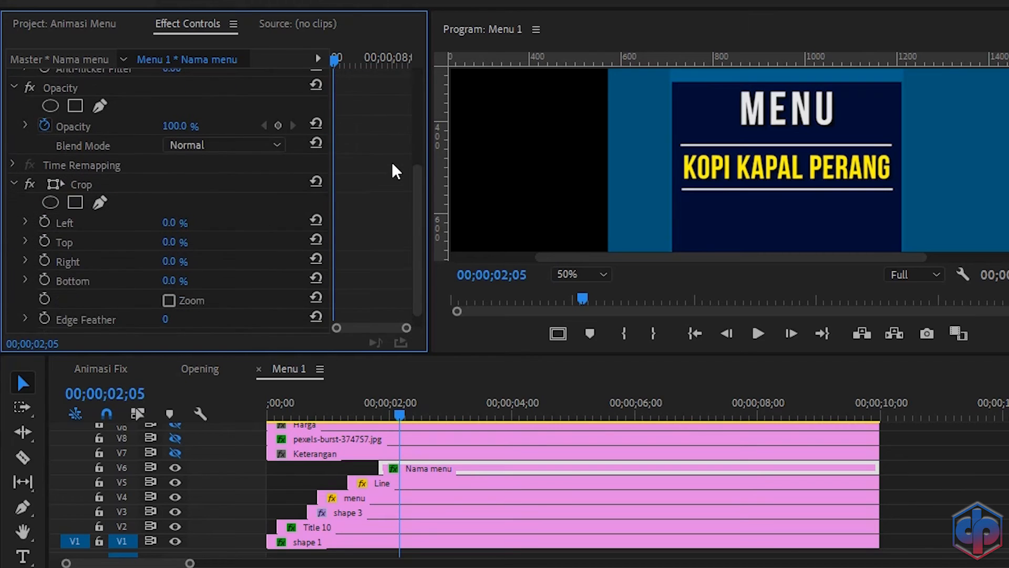
{"action": "left_click", "coordinate": [78, 174]}
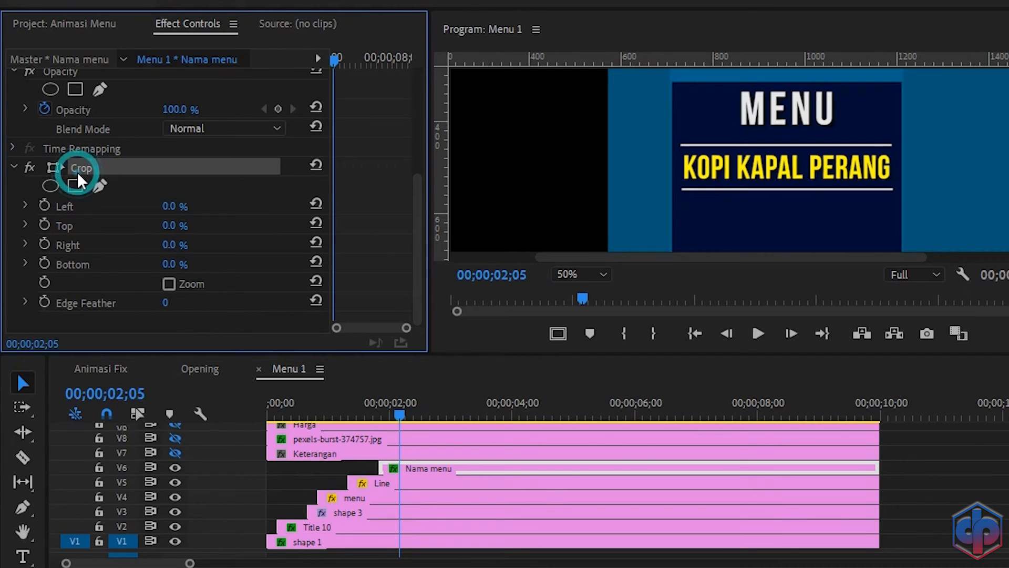
{"action": "left_click_drag", "start_coordinate": [533, 65], "coordinate": [550, 149]}
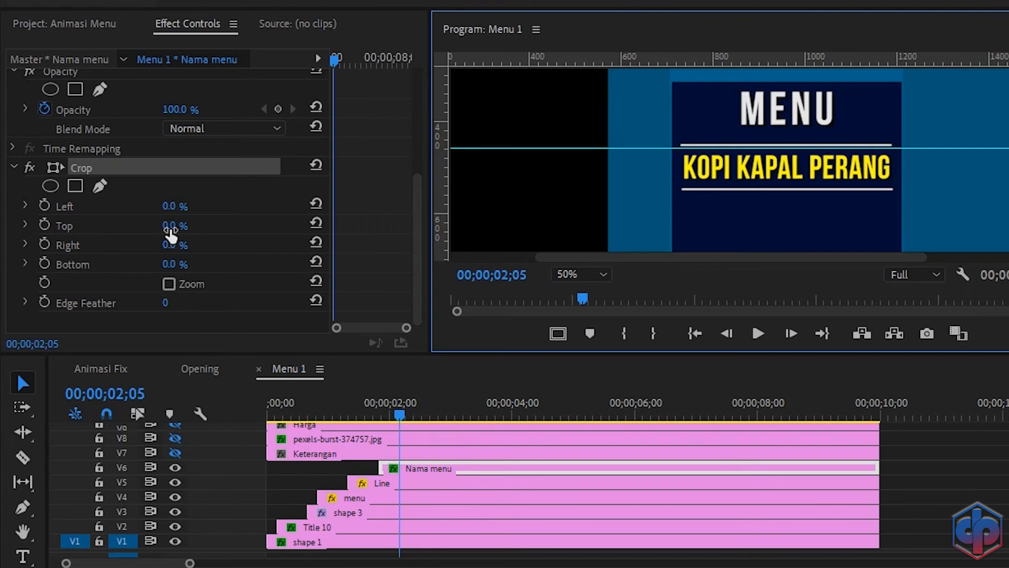
{"action": "left_click_drag", "start_coordinate": [171, 232], "coordinate": [207, 232]}
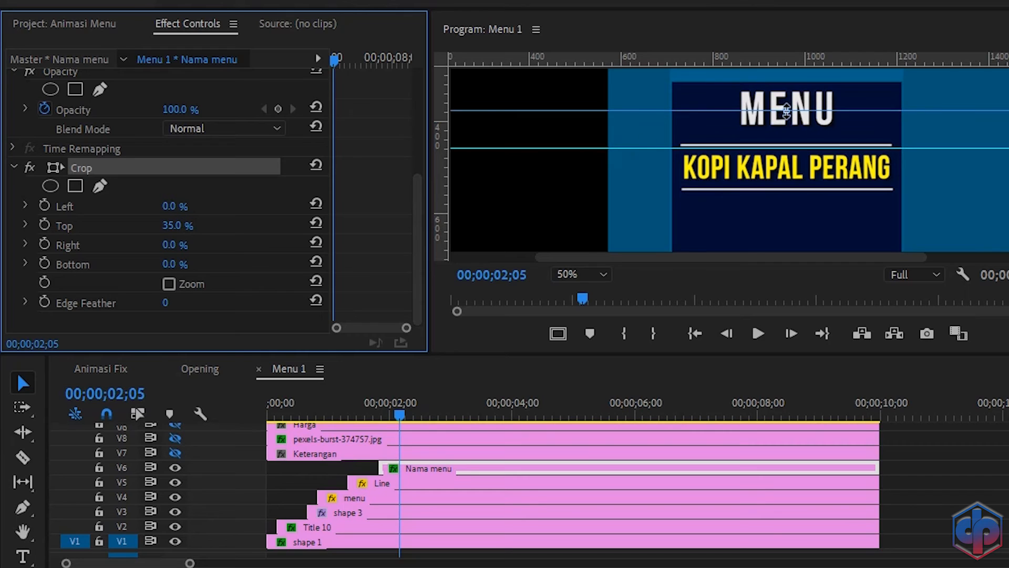
{"action": "left_click_drag", "start_coordinate": [786, 112], "coordinate": [796, 149]}
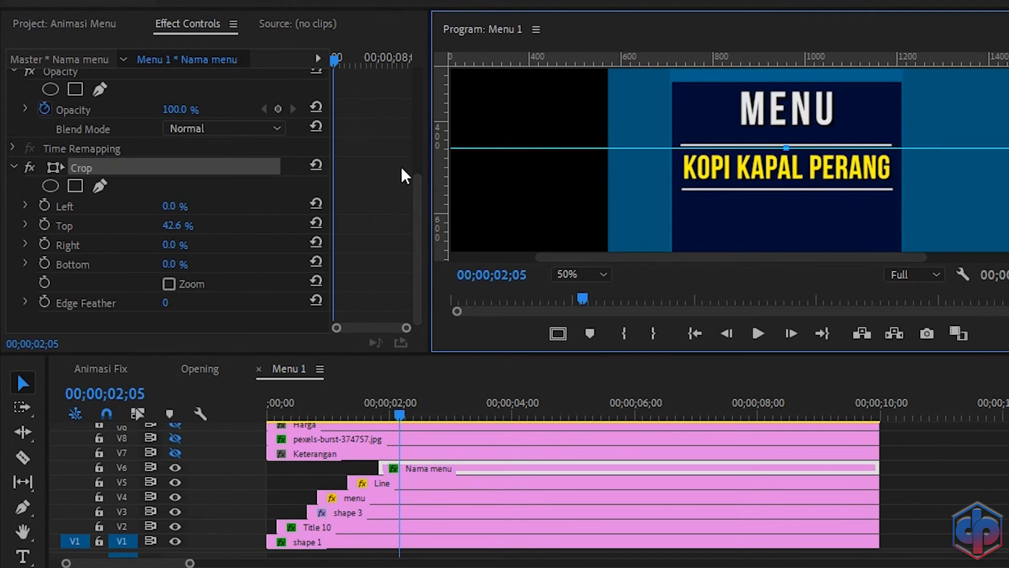
{"action": "left_click", "coordinate": [43, 225]}
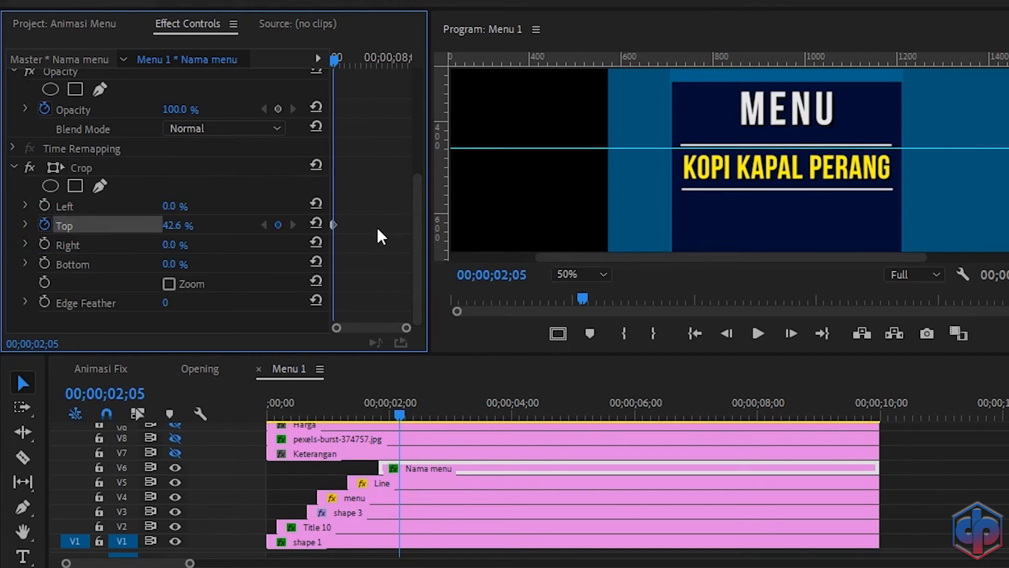
Step: Return to the Nama menu clip's start at 00;00;01;25 and set its Position to 960, 464
{"action": "left_click_drag", "start_coordinate": [334, 68], "coordinate": [329, 65]}
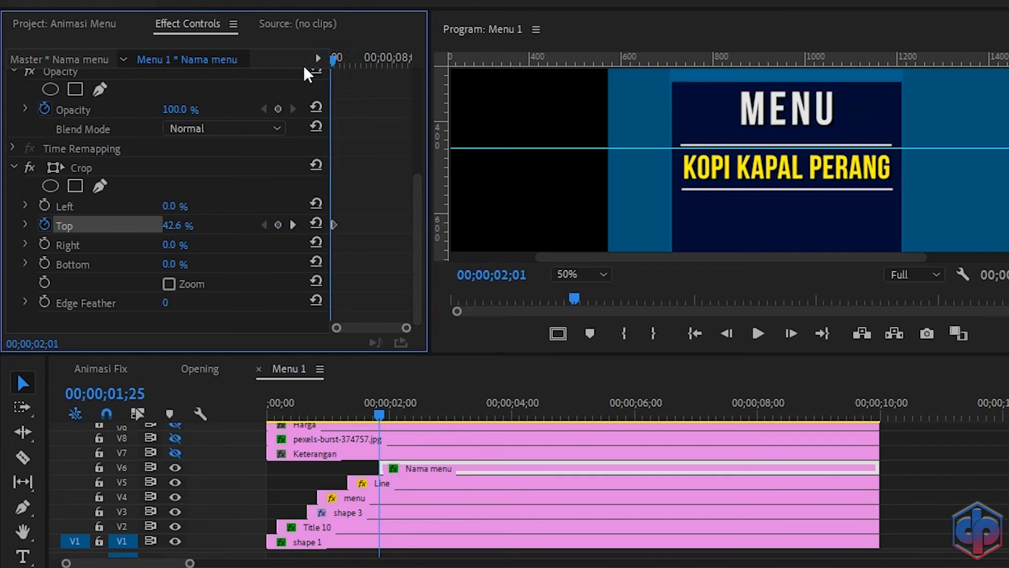
{"action": "scroll", "coordinate": [383, 175], "scroll_direction": "up", "scroll_amount": 2}
{"action": "scroll", "coordinate": [384, 179], "scroll_direction": "up", "scroll_amount": 3}
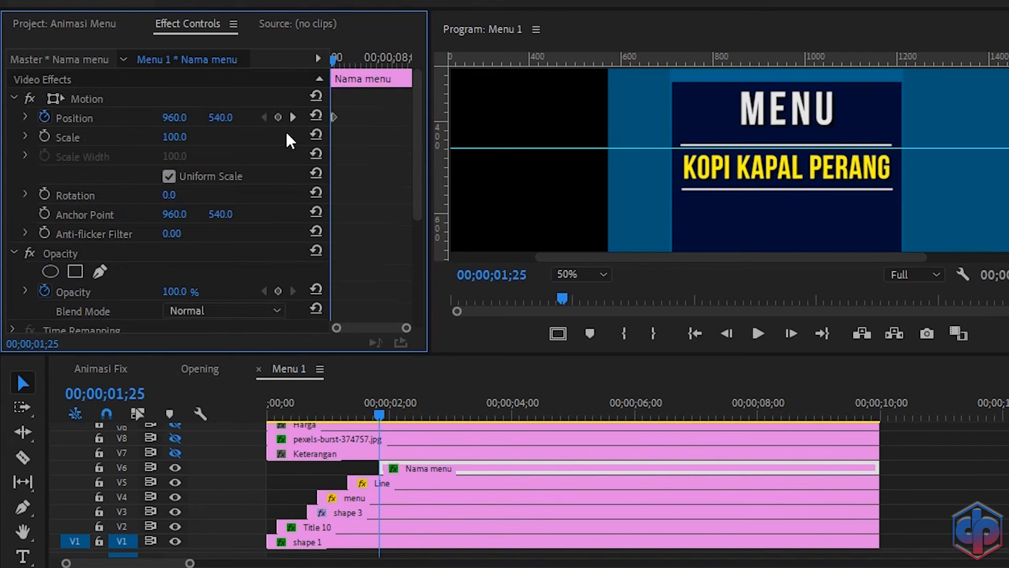
{"action": "left_click_drag", "start_coordinate": [215, 120], "coordinate": [176, 121]}
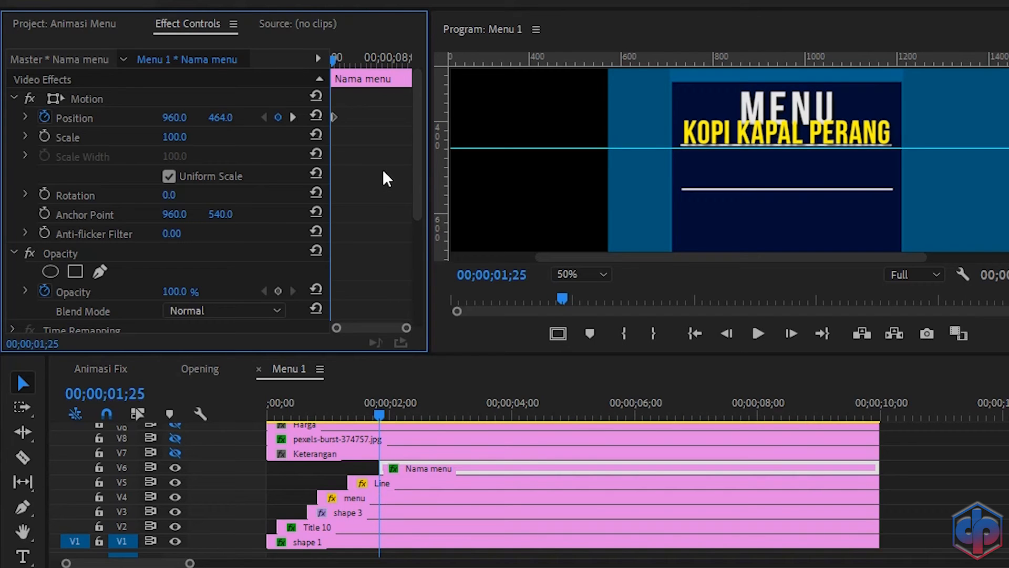
Step: Align the Nama menu clip's top crop edge with the guide at its first frame, setting Crop Top to 49.8%
{"action": "scroll", "coordinate": [383, 172], "scroll_direction": "down", "scroll_amount": 5}
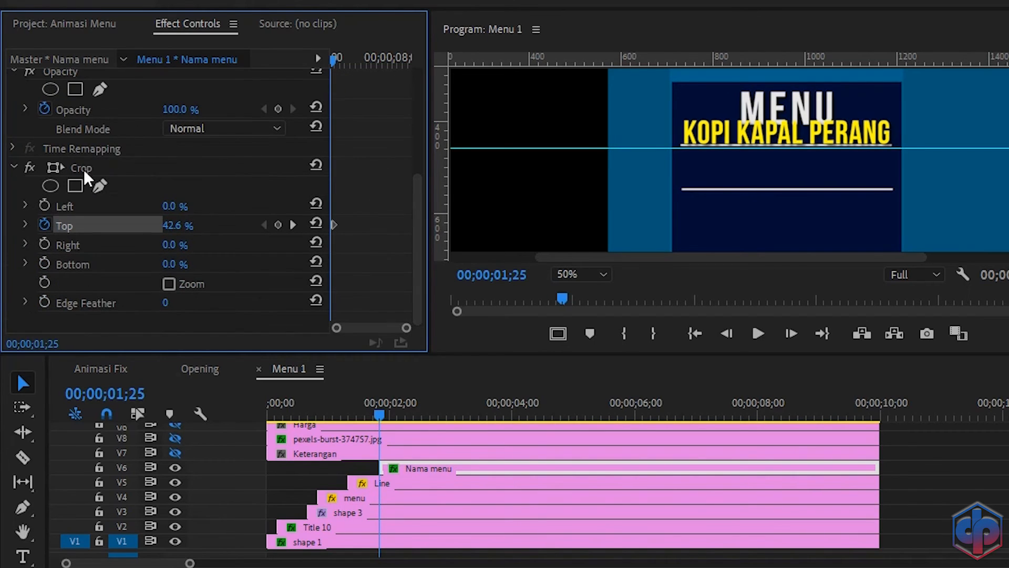
{"action": "left_click", "coordinate": [83, 169]}
{"action": "left_click_drag", "start_coordinate": [790, 113], "coordinate": [798, 150]}
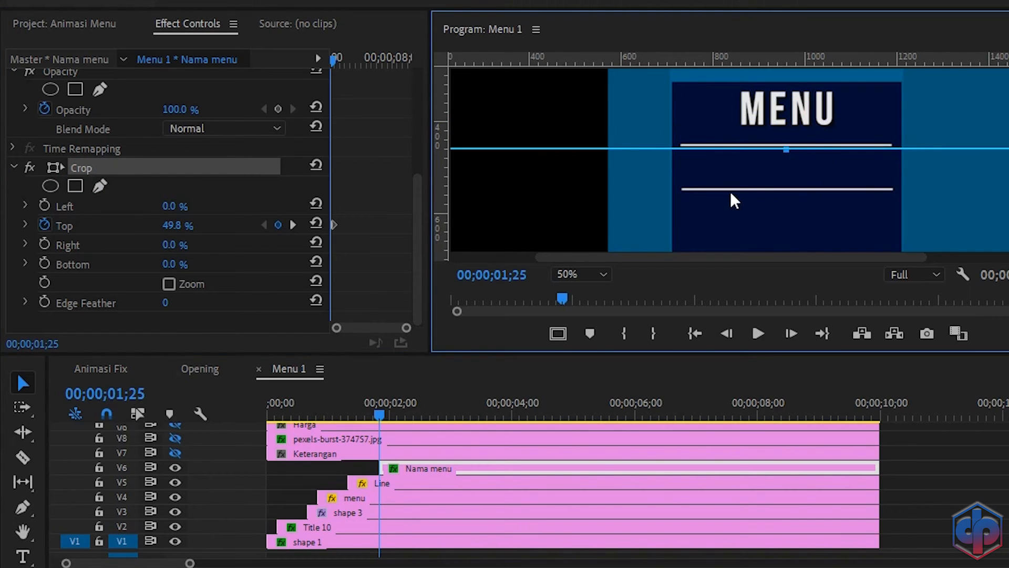
Step: Play the sequence from the start to check the menu name's reveal
{"action": "left_click_drag", "start_coordinate": [379, 419], "coordinate": [249, 414]}
{"action": "key", "text": "space"}
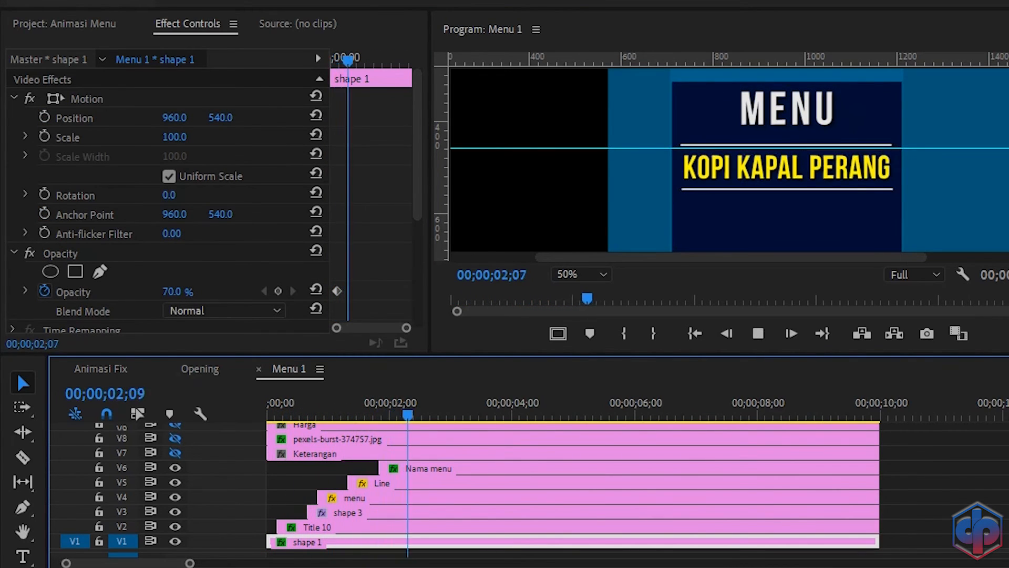
{"action": "key", "text": "space"}
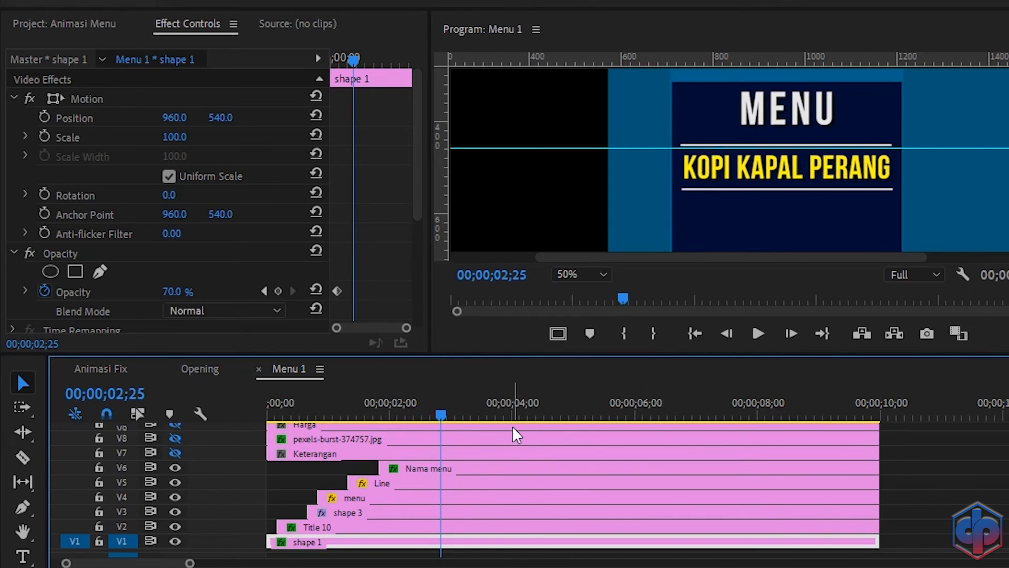
Step: Show the Keterangan track and trim the clip's start to the Nama menu clip's final keyframe at 00;00;02;05
{"action": "scroll", "coordinate": [720, 157], "scroll_direction": "down", "scroll_amount": 3}
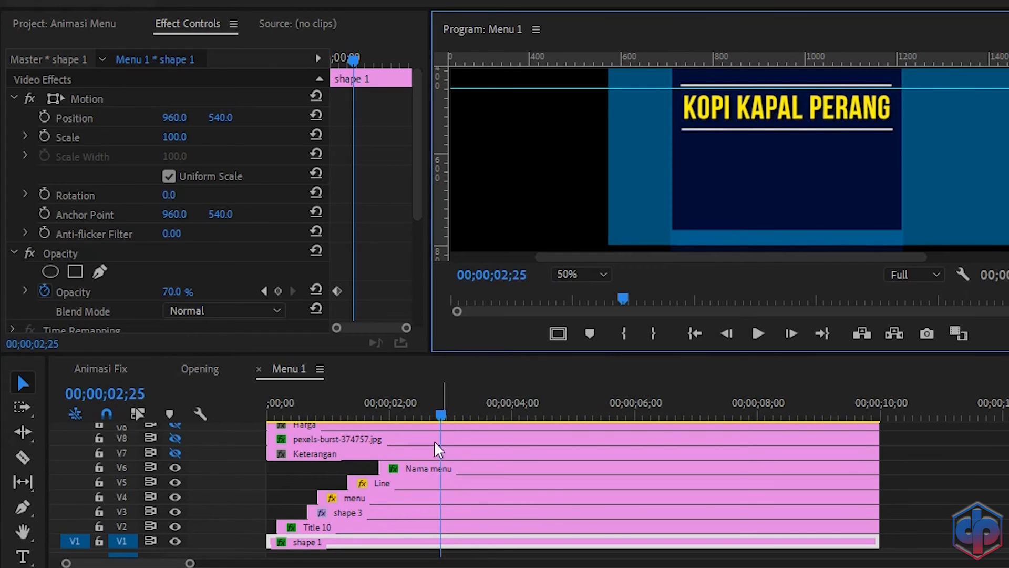
{"action": "left_click", "coordinate": [420, 465]}
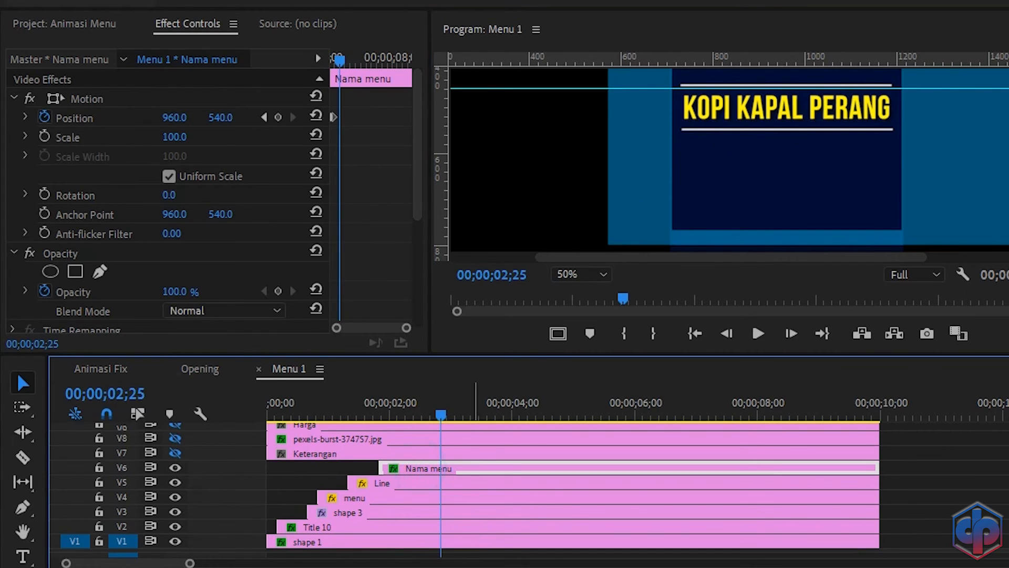
{"action": "left_click", "coordinate": [263, 117]}
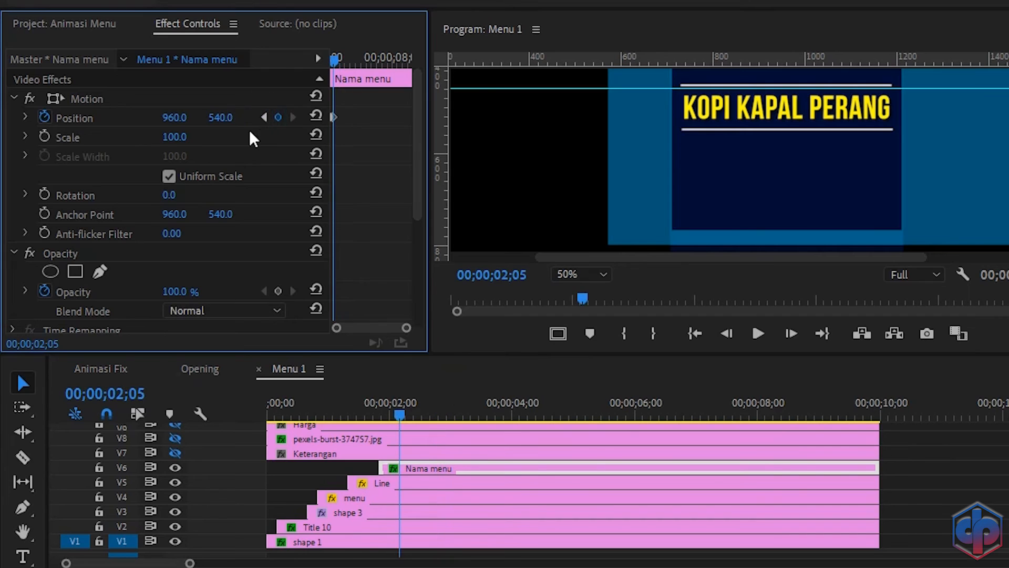
{"action": "left_click", "coordinate": [178, 453]}
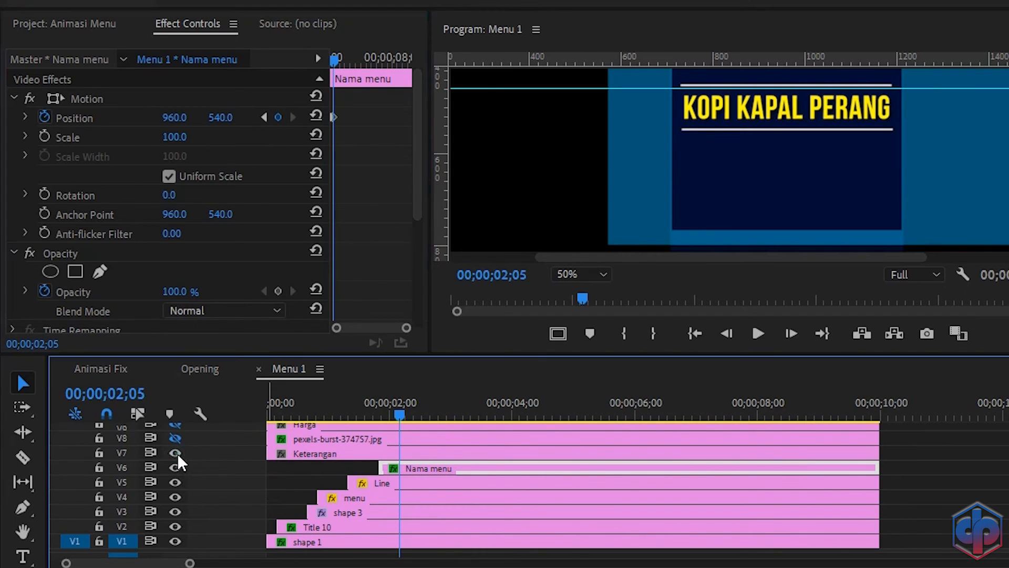
{"action": "left_click_drag", "start_coordinate": [272, 453], "coordinate": [408, 452]}
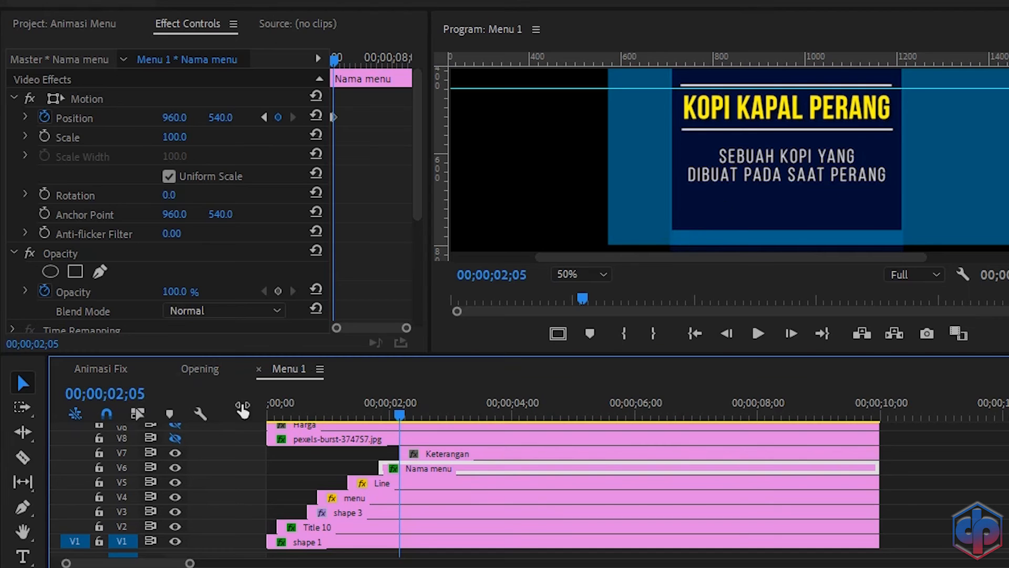
Step: Search the effects for "linear" and apply Linear Wipe to the Keterangan clip
{"action": "left_click", "coordinate": [425, 453]}
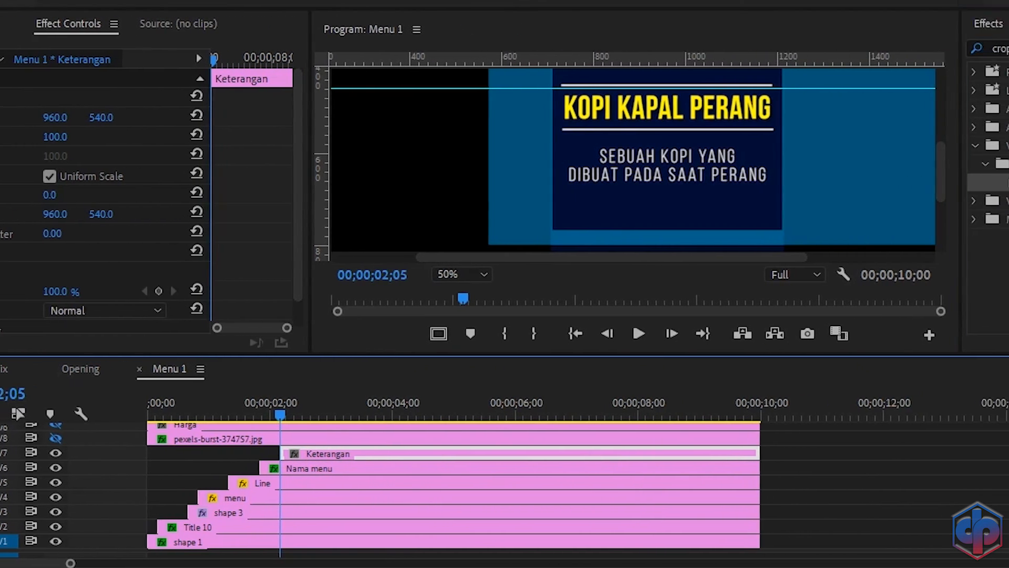
{"action": "left_click", "coordinate": [957, 47]}
{"action": "key", "text": "BackSpace"}
{"action": "key", "text": "BackSpace"}
{"action": "key", "text": "BackSpace"}
{"action": "key", "text": "BackSpace"}
{"action": "type", "text": "linear"}
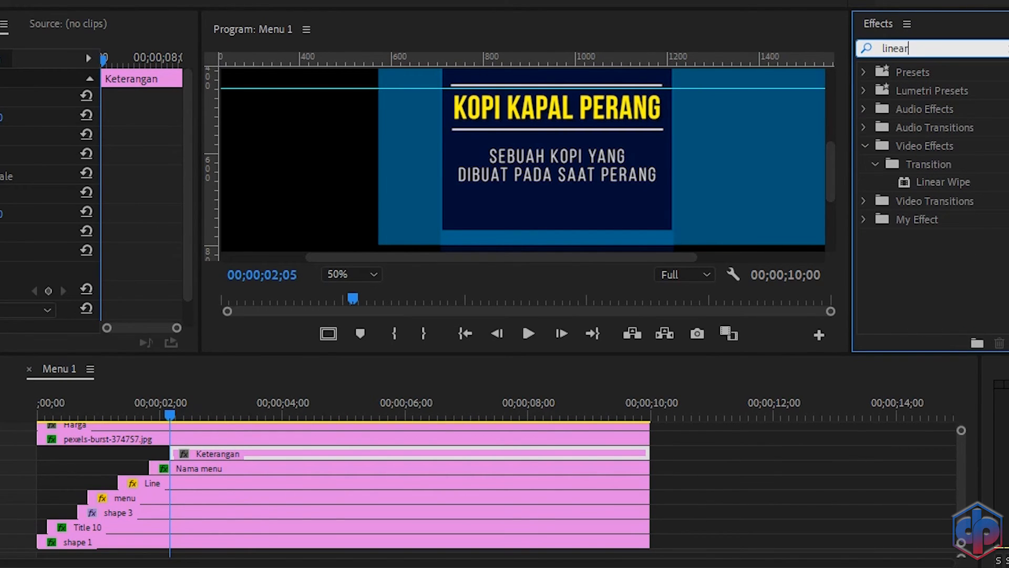
{"action": "left_click_drag", "start_coordinate": [932, 182], "coordinate": [225, 459]}
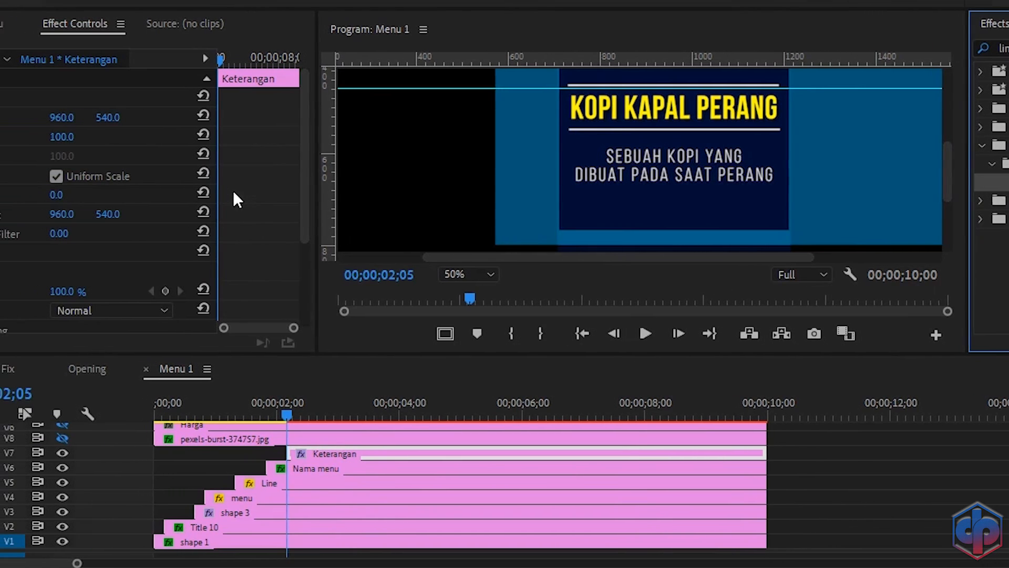
Step: Set the Keterangan clip's Wipe Angle to 305° and keyframe Transition Completion at 100% on its first frame
{"action": "scroll", "coordinate": [237, 194], "scroll_direction": "down", "scroll_amount": 3}
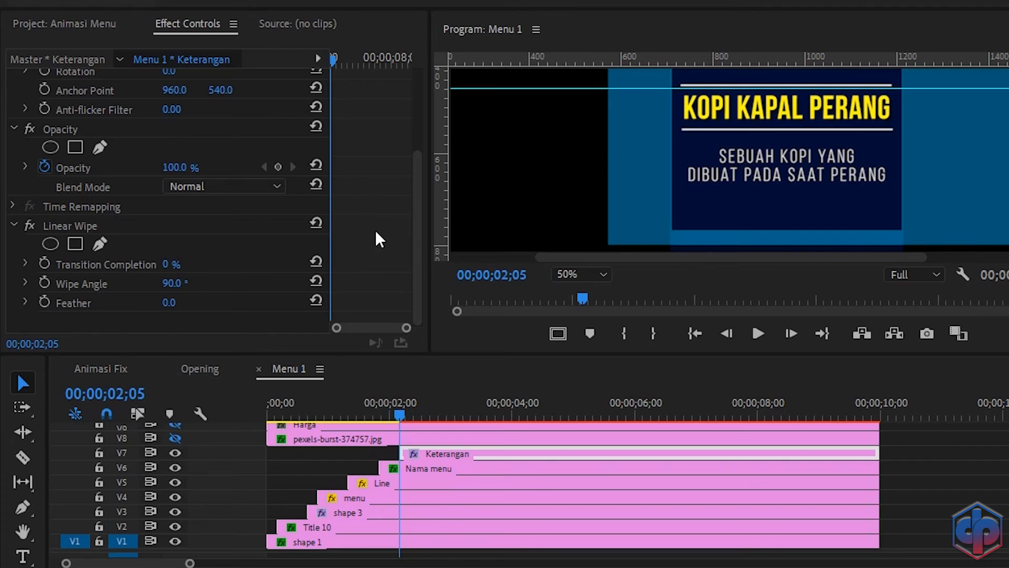
{"action": "left_click", "coordinate": [174, 284]}
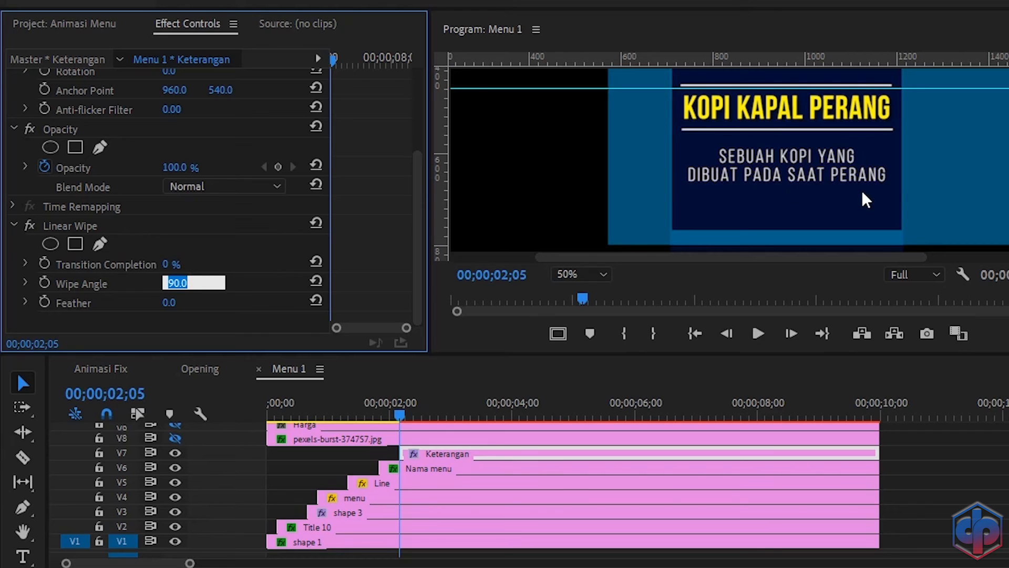
{"action": "type", "text": "305"}
{"action": "key", "text": "Return"}
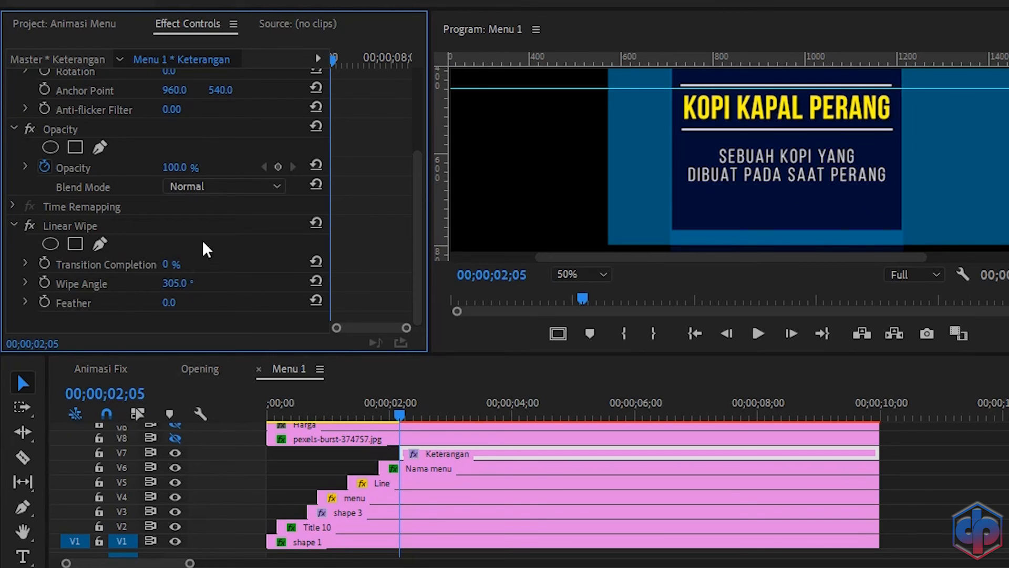
{"action": "left_click_drag", "start_coordinate": [170, 269], "coordinate": [221, 265]}
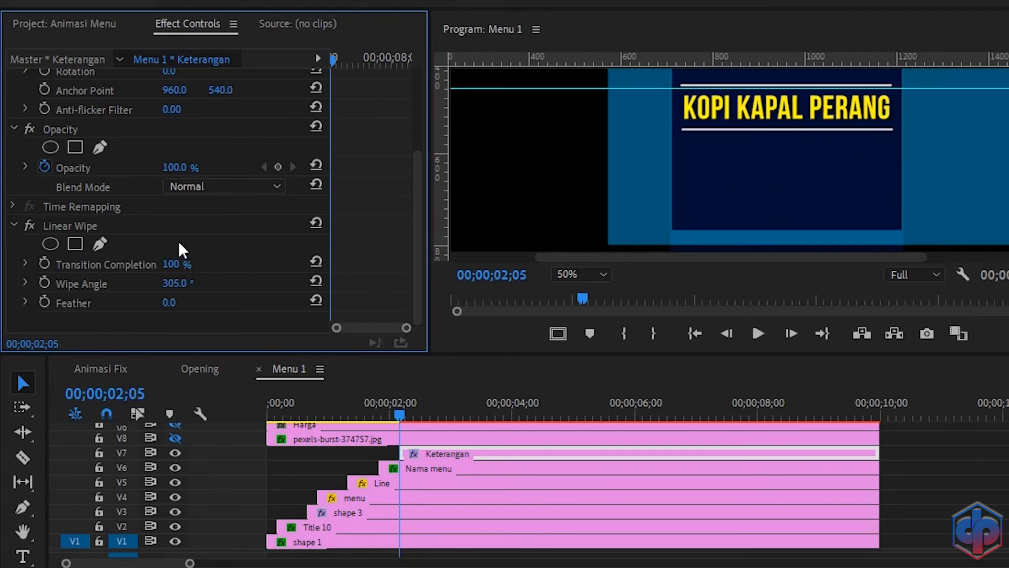
{"action": "left_click", "coordinate": [46, 266]}
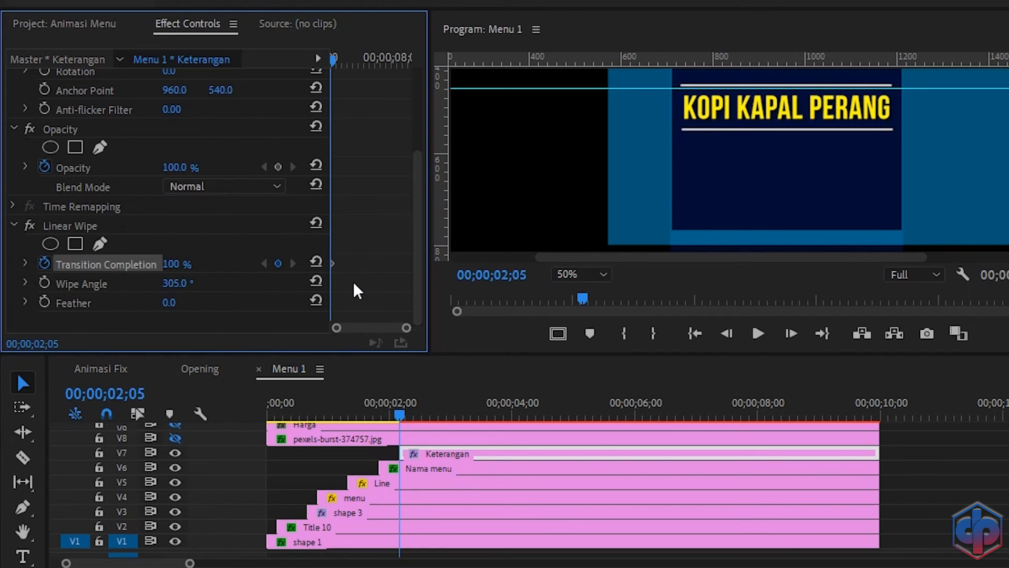
Step: Keyframe the Keterangan clip's Linear Wipe Transition Completion at 0% at 00;00;03;10
{"action": "key", "text": "shift+Right"}
{"action": "key", "text": "shift+Right"}
{"action": "key", "text": "shift+Right"}
{"action": "key", "text": "shift+Right"}
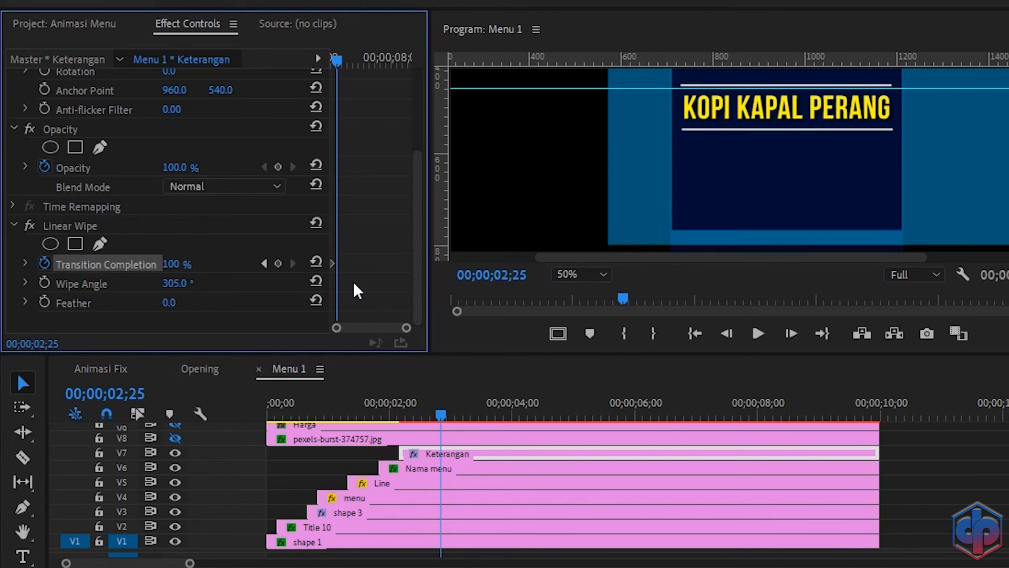
{"action": "key", "text": "shift+Right"}
{"action": "key", "text": "shift+Right"}
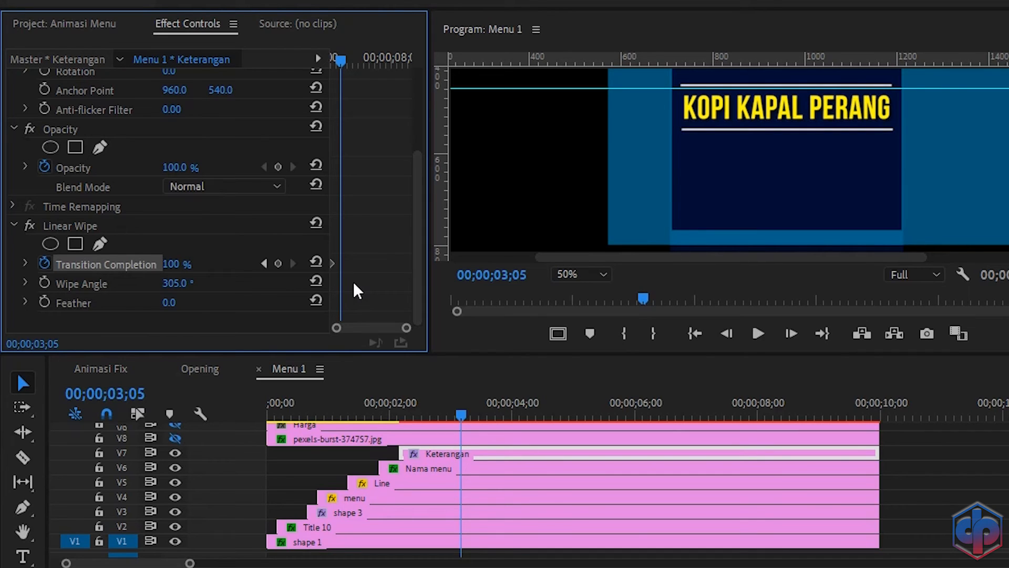
{"action": "key", "text": "shift+Right"}
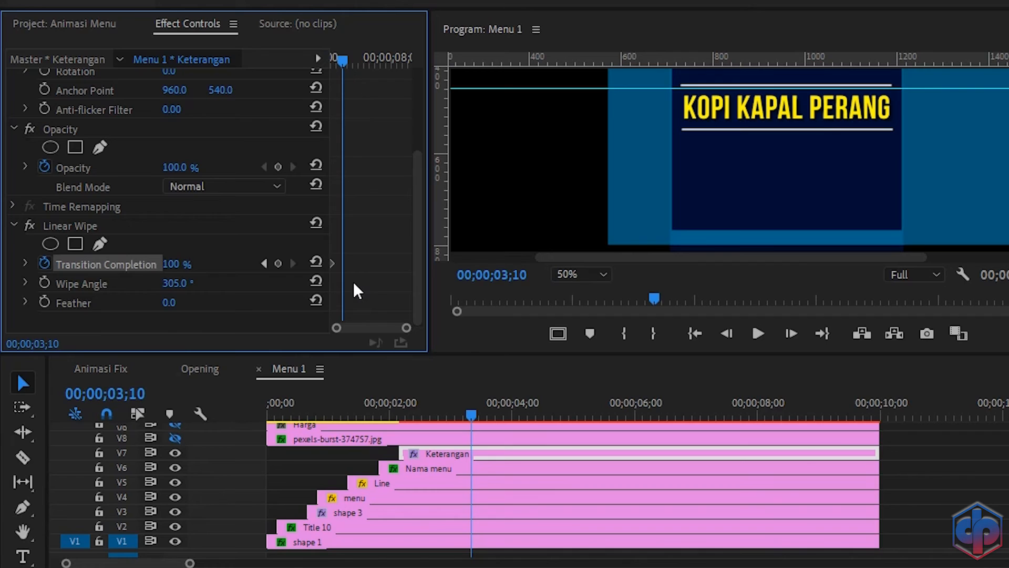
{"action": "left_click", "coordinate": [316, 261]}
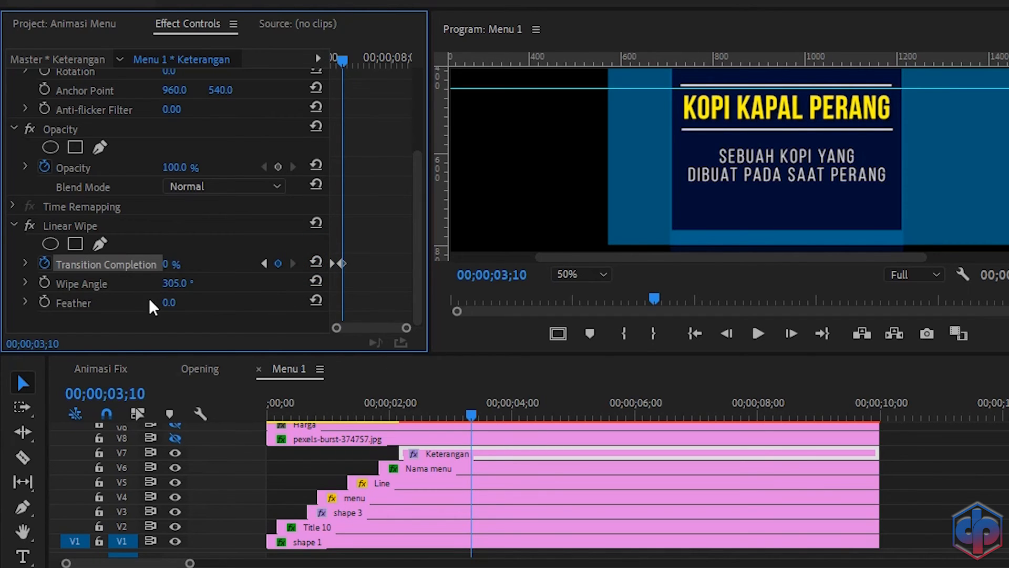
Step: Set the Keterangan clip's Linear Wipe Feather to 50 and scrub through the timeline to check the description's reveal
{"action": "left_click", "coordinate": [169, 302]}
{"action": "type", "text": "50"}
{"action": "key", "text": "Return"}
{"action": "left_click", "coordinate": [381, 405]}
{"action": "left_click_drag", "start_coordinate": [381, 405], "coordinate": [452, 396]}
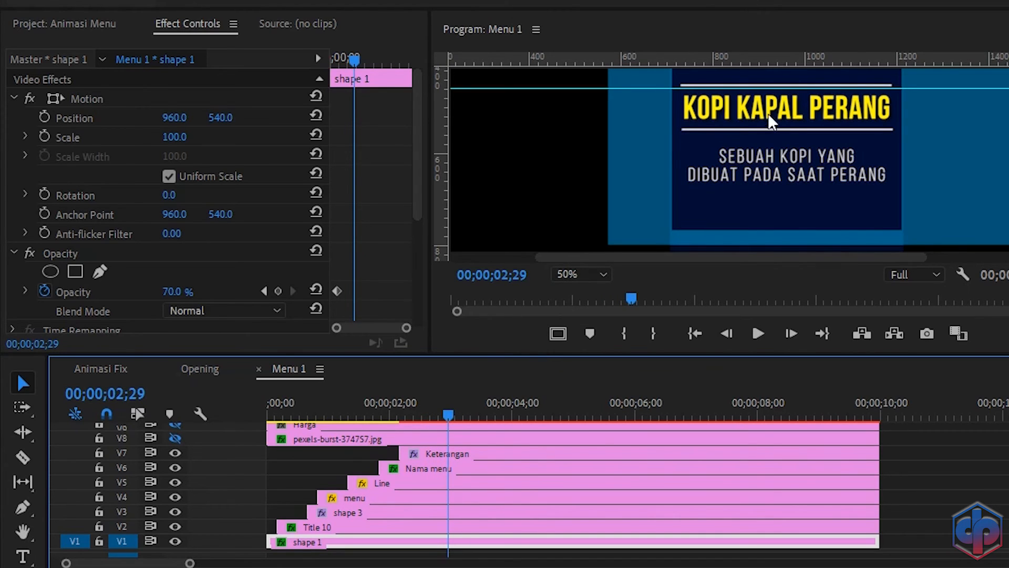
Step: Nest the shape 3, menu, Line, Nama menu and Keterangan clips into one sequence named Menu
{"action": "scroll", "coordinate": [667, 96], "scroll_direction": "up", "scroll_amount": 3}
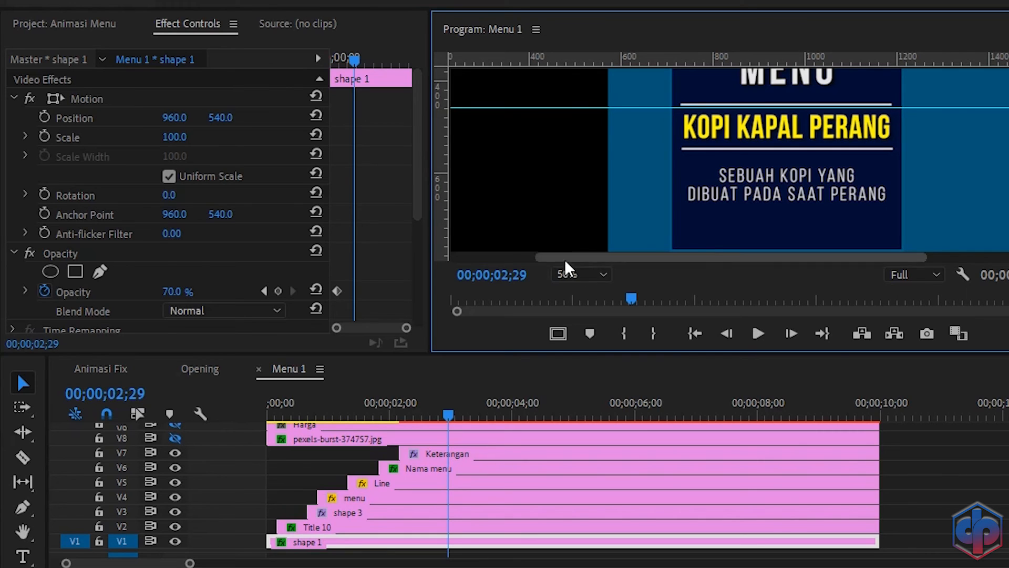
{"action": "left_click", "coordinate": [595, 273]}
{"action": "left_click", "coordinate": [582, 295]}
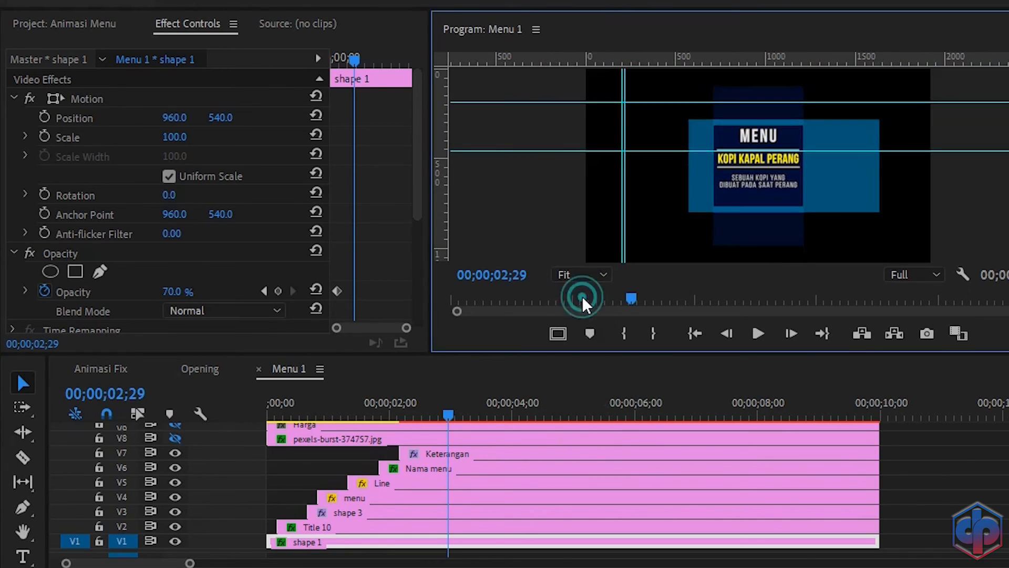
{"action": "left_click", "coordinate": [355, 512]}
{"action": "left_click", "coordinate": [370, 496], "text": "shift"}
{"action": "left_click", "coordinate": [382, 478], "text": "shift"}
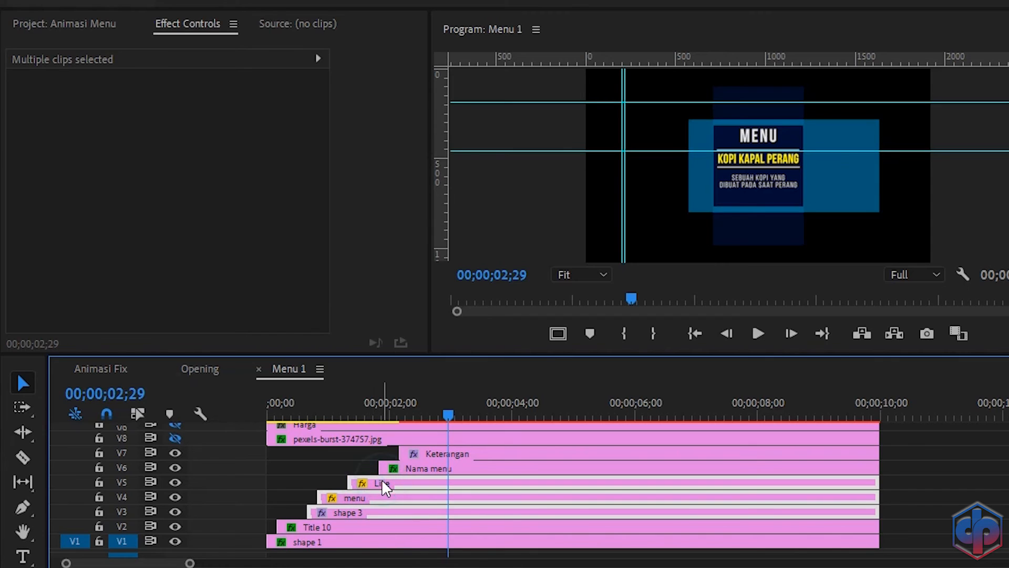
{"action": "left_click", "coordinate": [415, 465], "text": "shift"}
{"action": "left_click", "coordinate": [428, 451], "text": "shift"}
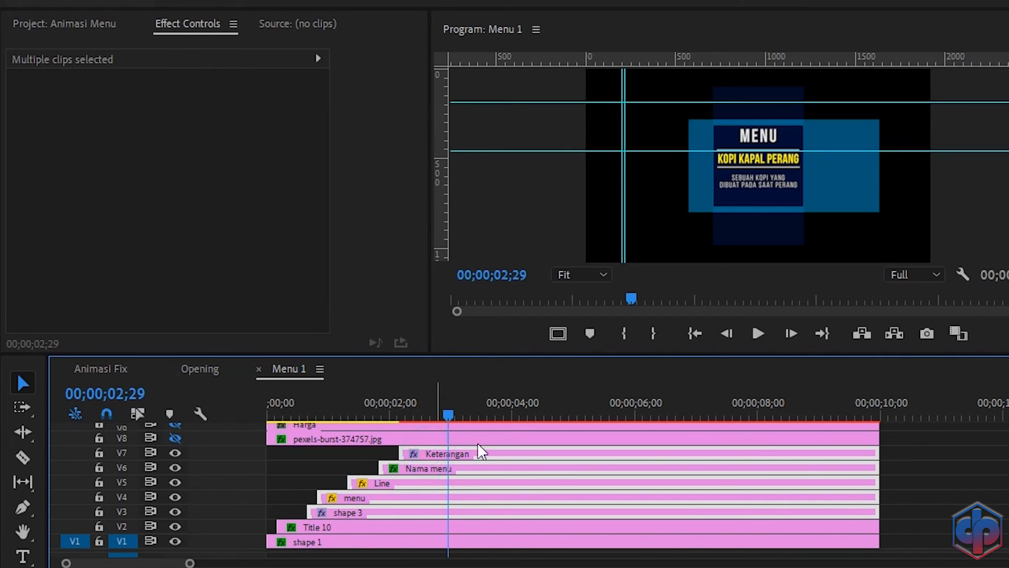
{"action": "right_click", "coordinate": [814, 500]}
{"action": "left_click", "coordinate": [868, 376]}
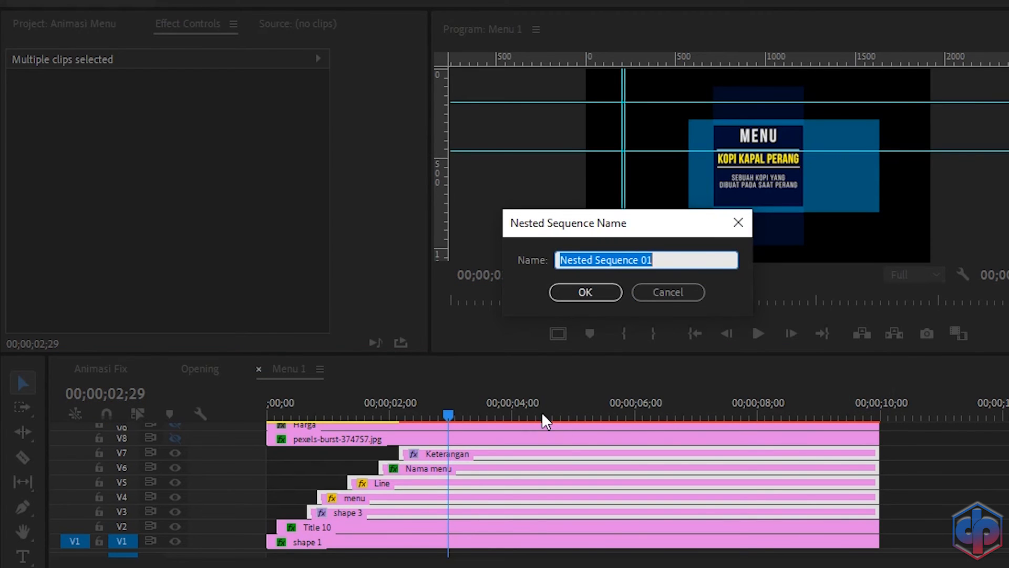
{"action": "type", "text": "Menu"}
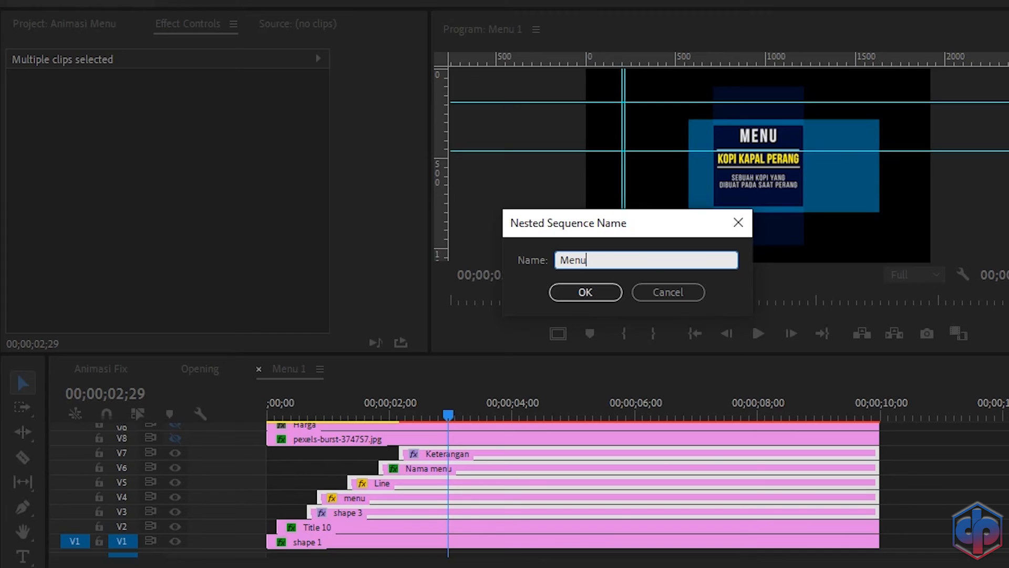
{"action": "left_click", "coordinate": [571, 293]}
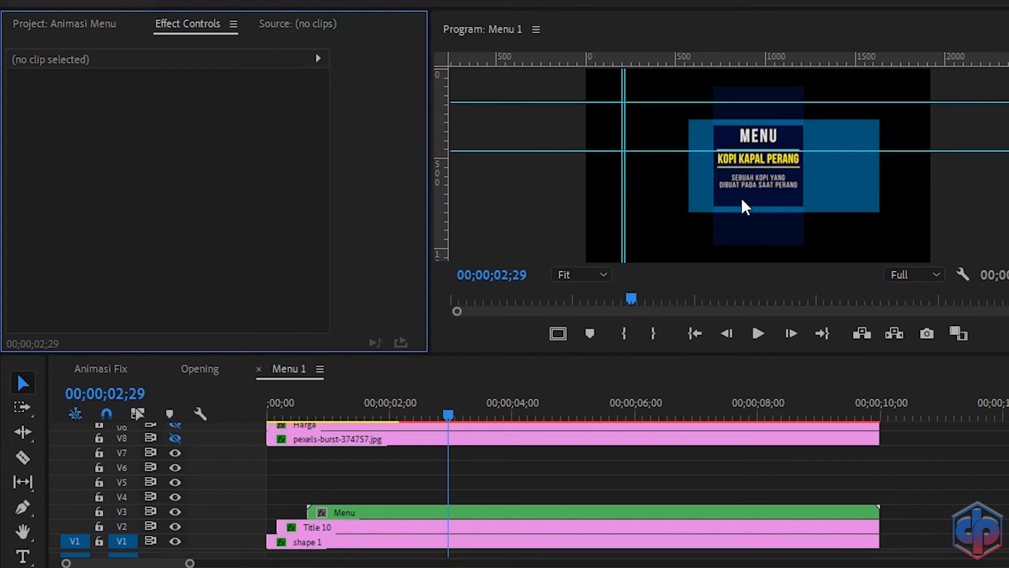
Step: Show the coffee photo's track, place the photo on V4 above the Menu nest and trim its start to 00;00;03;00
{"action": "left_click", "coordinate": [437, 514]}
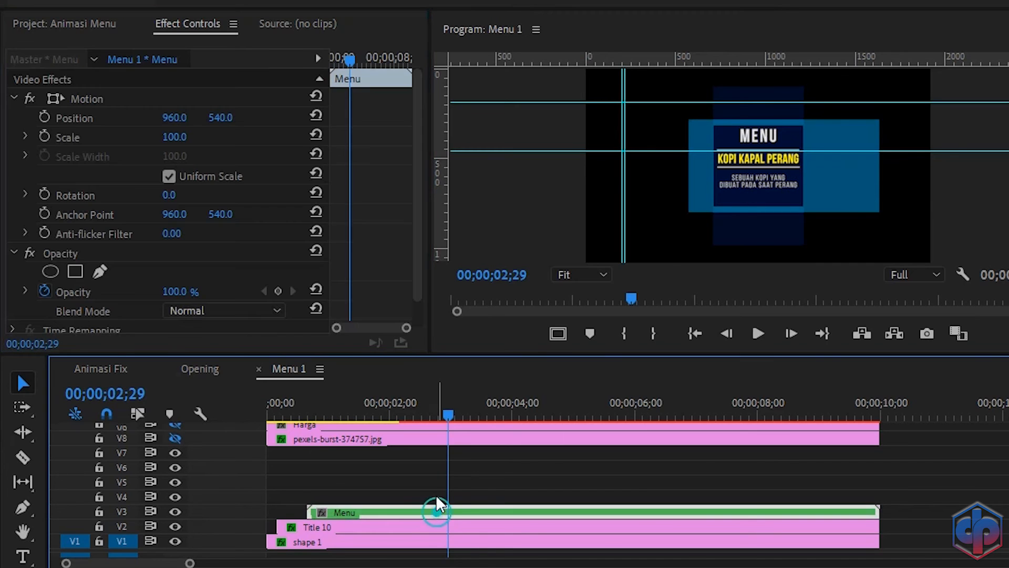
{"action": "left_click", "coordinate": [581, 274]}
{"action": "left_click", "coordinate": [578, 339]}
{"action": "mouse_move", "coordinate": [452, 411]}
{"action": "left_mouse_down"}
{"action": "mouse_move", "coordinate": [442, 411]}
{"action": "mouse_move", "coordinate": [450, 411]}
{"action": "left_mouse_up"}
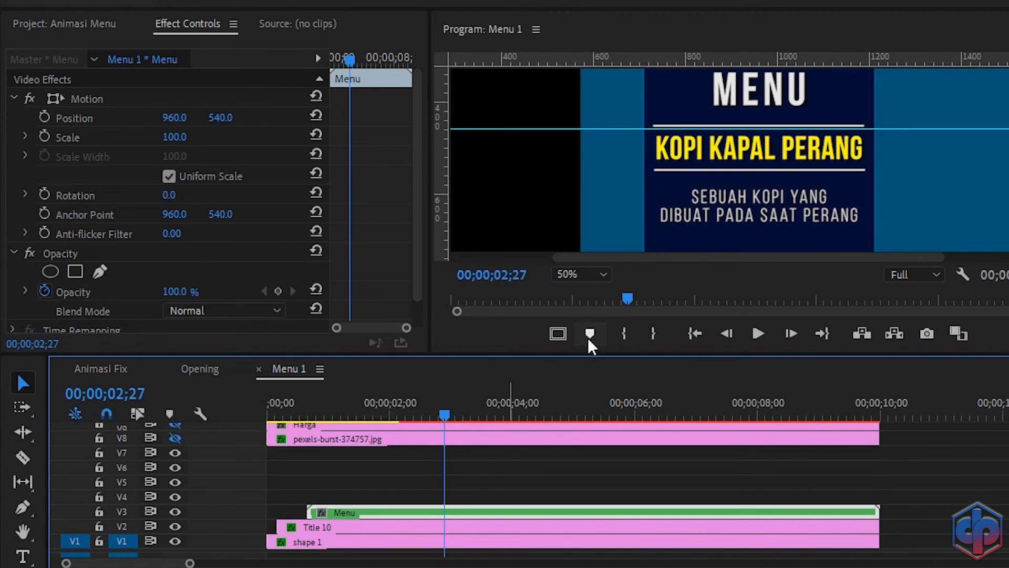
{"action": "key", "text": "Right"}
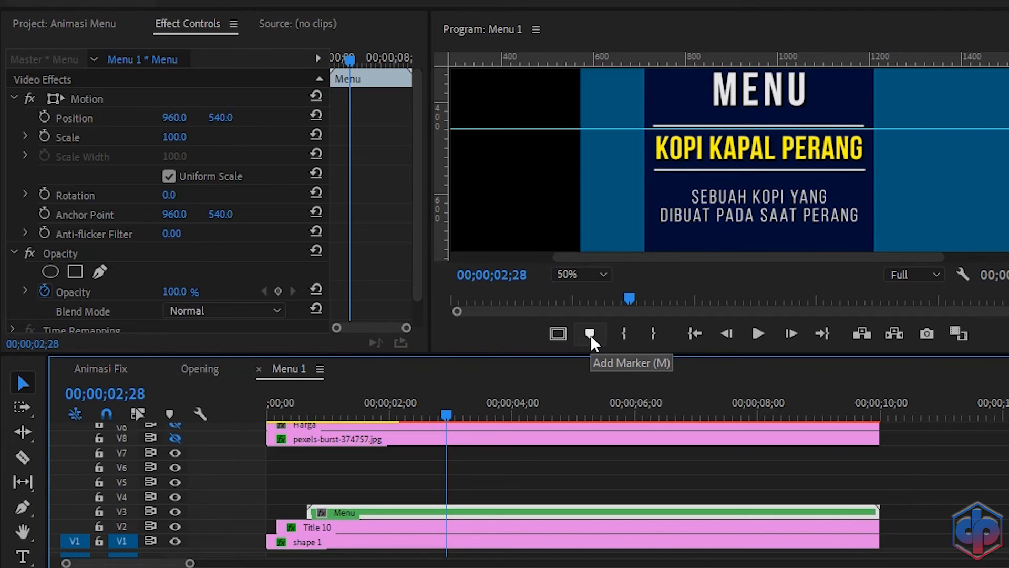
{"action": "key", "text": "Right"}
{"action": "key", "text": "Right"}
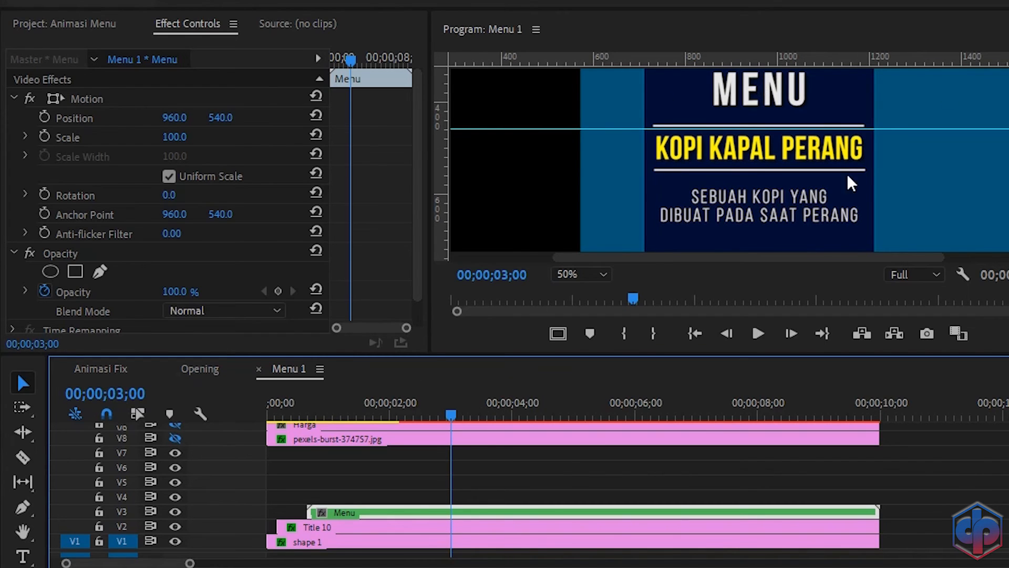
{"action": "left_click", "coordinate": [172, 437]}
{"action": "left_click_drag", "start_coordinate": [326, 440], "coordinate": [330, 494]}
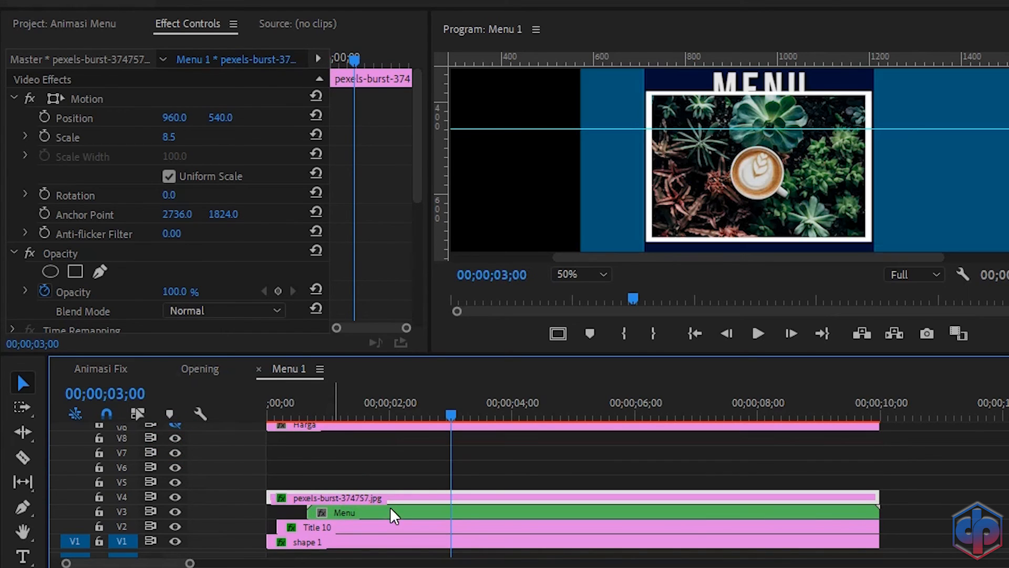
{"action": "left_click", "coordinate": [276, 495]}
{"action": "left_click_drag", "start_coordinate": [275, 496], "coordinate": [451, 497]}
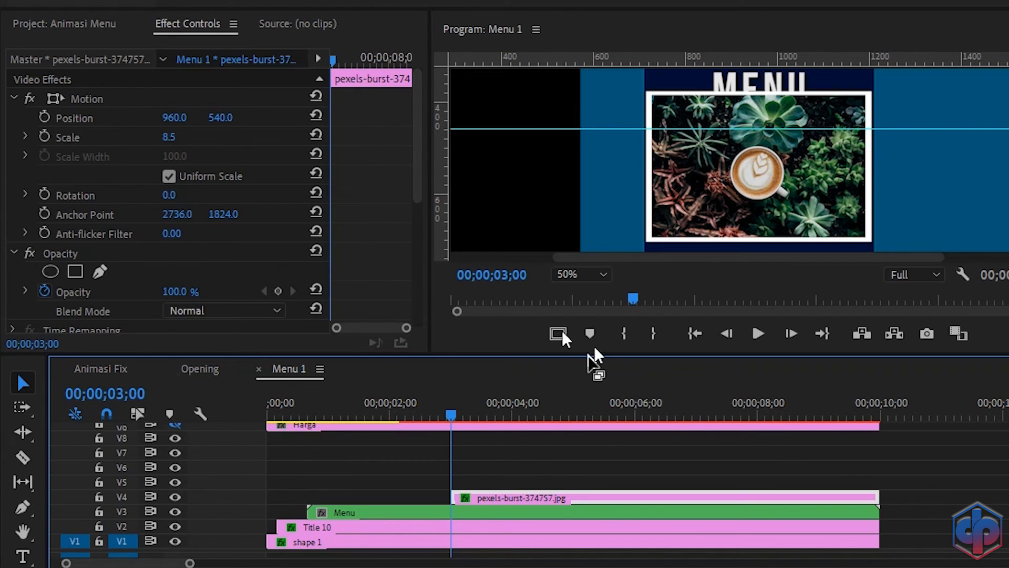
Step: Swap the two layers so the Menu nest is on V4 and the coffee photo is beneath it on V3
{"action": "left_click", "coordinate": [481, 510]}
{"action": "mouse_move", "coordinate": [481, 509]}
{"action": "left_mouse_down"}
{"action": "mouse_move", "coordinate": [477, 484]}
{"action": "mouse_move", "coordinate": [481, 514]}
{"action": "mouse_move", "coordinate": [472, 498]}
{"action": "left_mouse_up"}
{"action": "left_click", "coordinate": [481, 499]}
{"action": "key", "text": "ctrl+z"}
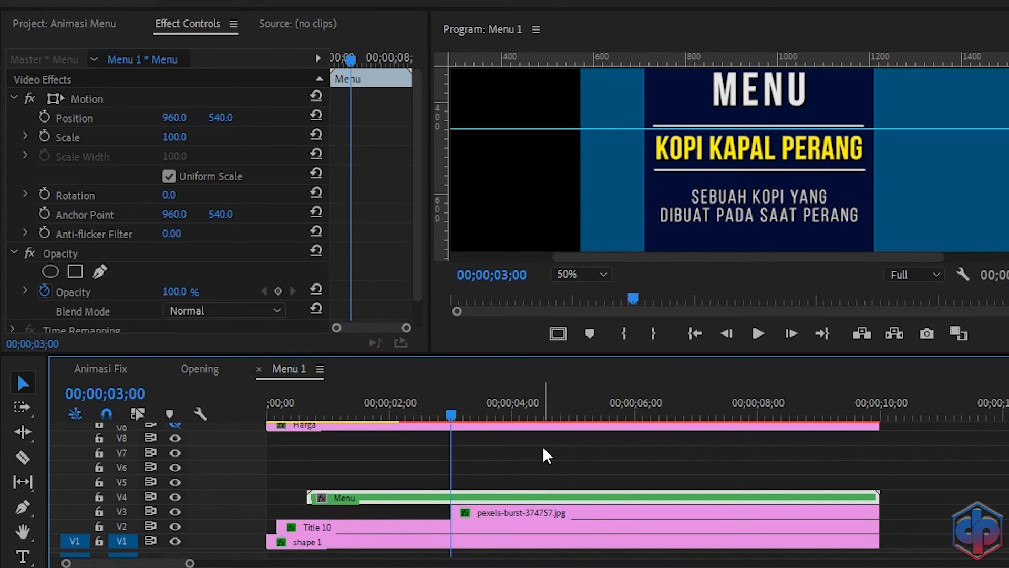
Step: Keyframe the Menu nest's Position at 960, 540 at 00;00;03;00 and at 775, 540 at 00;00;03;20
{"action": "left_click", "coordinate": [44, 118]}
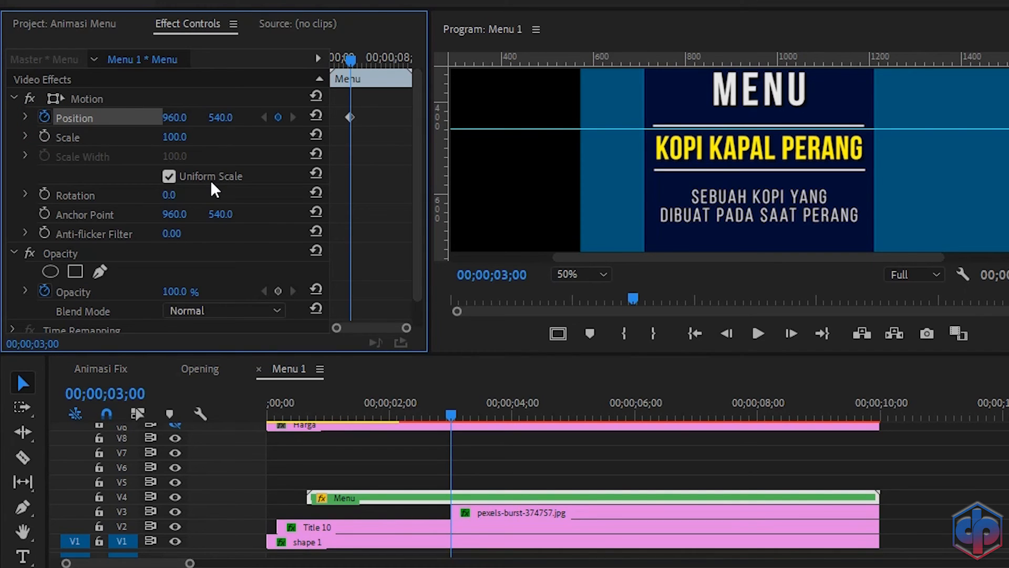
{"action": "key", "text": "shift+Right"}
{"action": "key", "text": "shift+Right"}
{"action": "key", "text": "shift+Right"}
{"action": "key", "text": "shift+Right"}
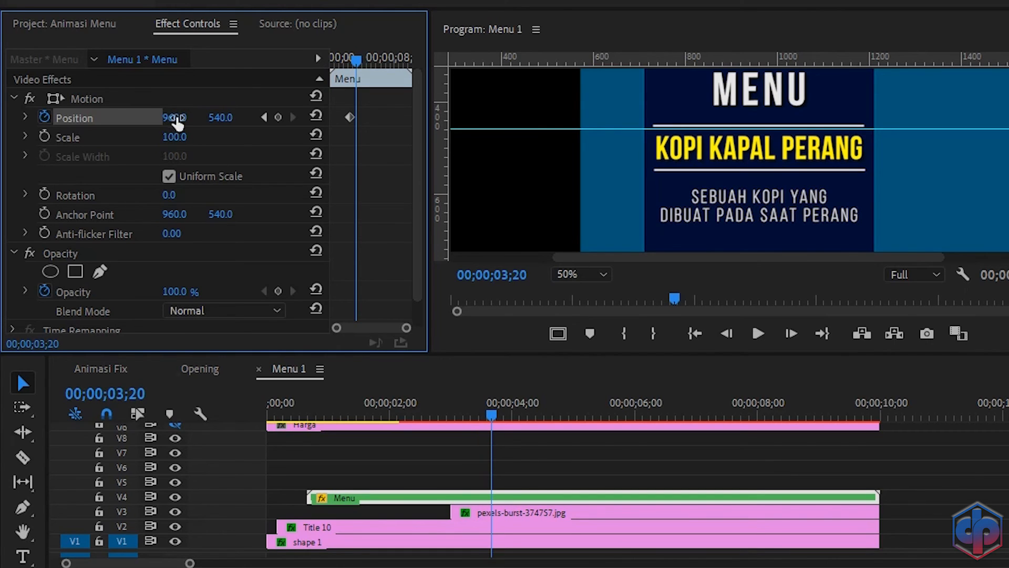
{"action": "left_click_drag", "start_coordinate": [169, 117], "coordinate": [55, 117]}
{"action": "left_click", "coordinate": [587, 273]}
{"action": "left_click", "coordinate": [595, 290]}
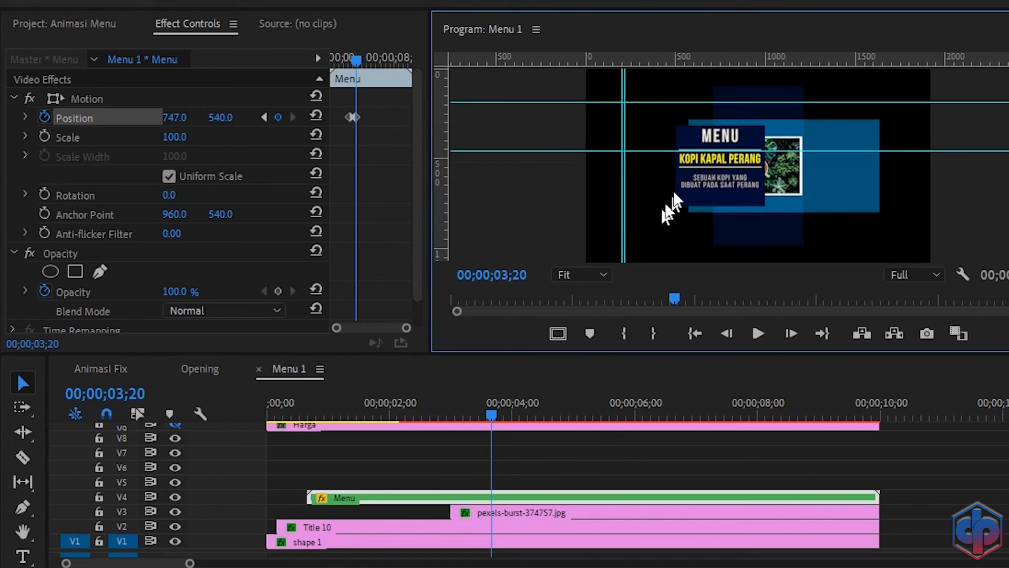
{"action": "left_click_drag", "start_coordinate": [172, 120], "coordinate": [186, 120]}
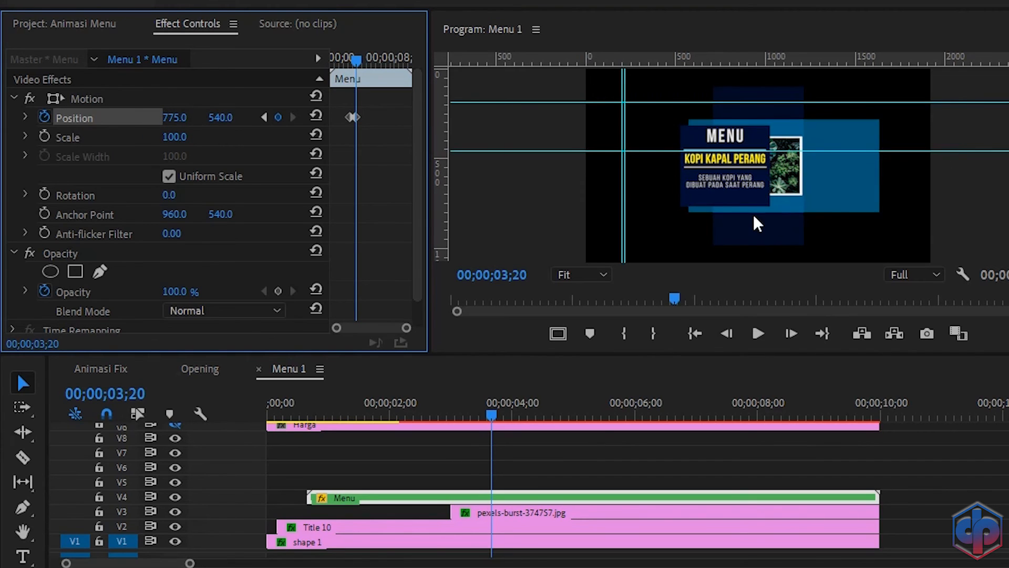
Step: Keyframe the coffee photo's Position at 960, 540 at 00;00;03;00 and at 1252, 540 at 00;00;03;20
{"action": "left_click_drag", "start_coordinate": [407, 328], "coordinate": [398, 328]}
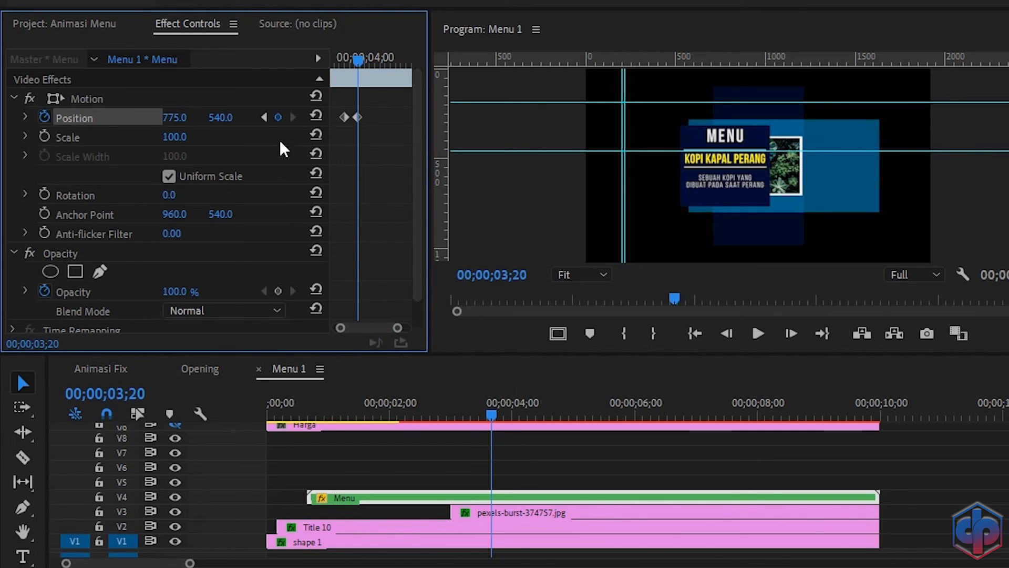
{"action": "left_click", "coordinate": [265, 117]}
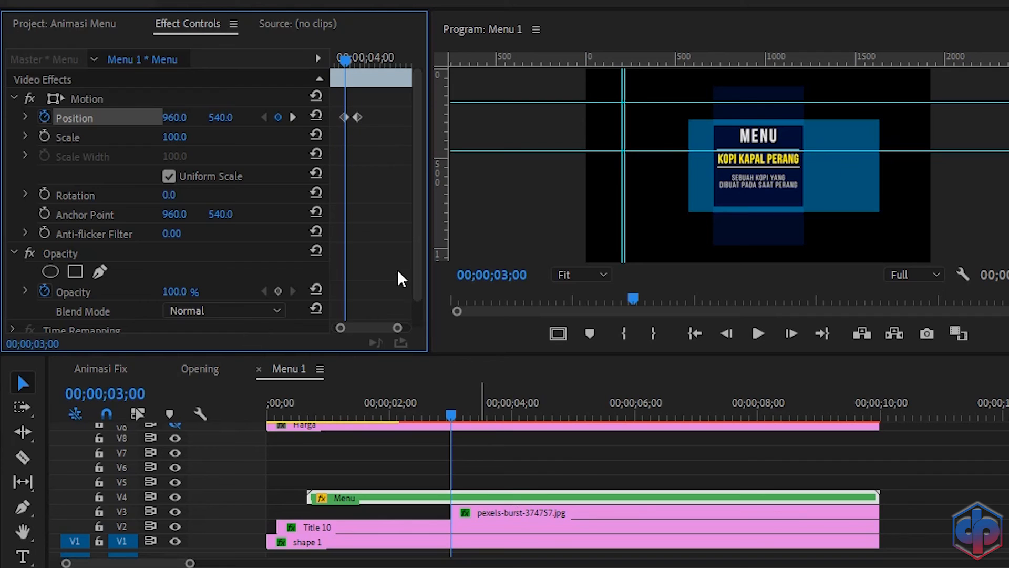
{"action": "left_click", "coordinate": [544, 512]}
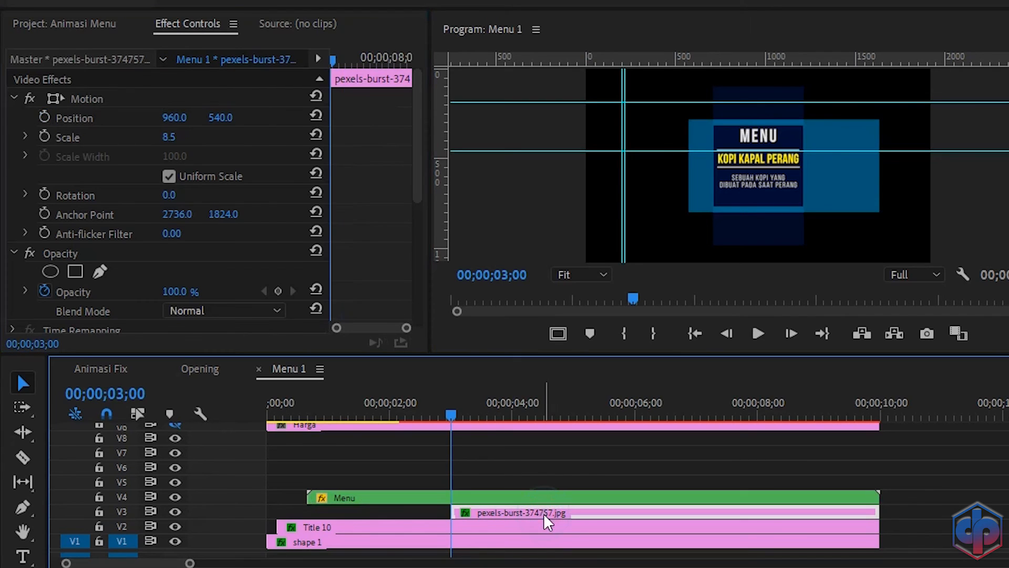
{"action": "left_click", "coordinate": [43, 118]}
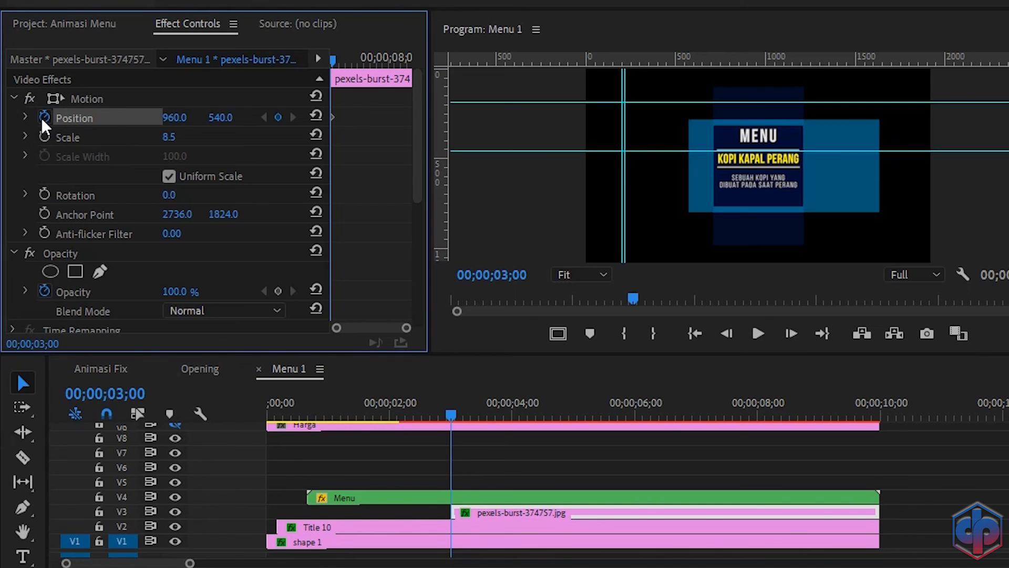
{"action": "key", "text": "shift+Right"}
{"action": "key", "text": "shift+Right"}
{"action": "key", "text": "shift+Right"}
{"action": "key", "text": "shift+Right"}
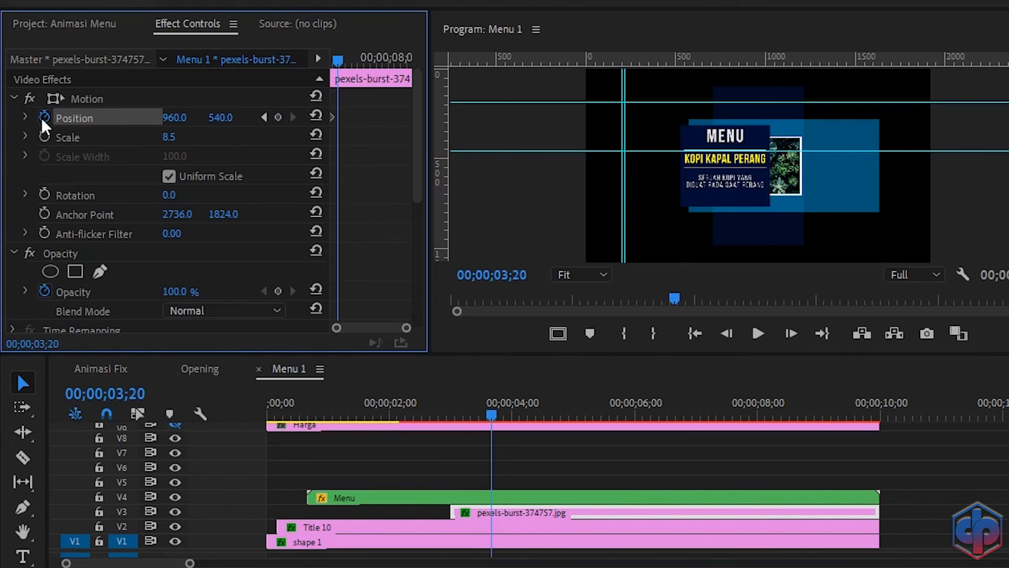
{"action": "left_click", "coordinate": [172, 117]}
{"action": "type", "text": "979"}
{"action": "key", "text": "Return"}
{"action": "left_click_drag", "start_coordinate": [175, 117], "coordinate": [293, 163]}
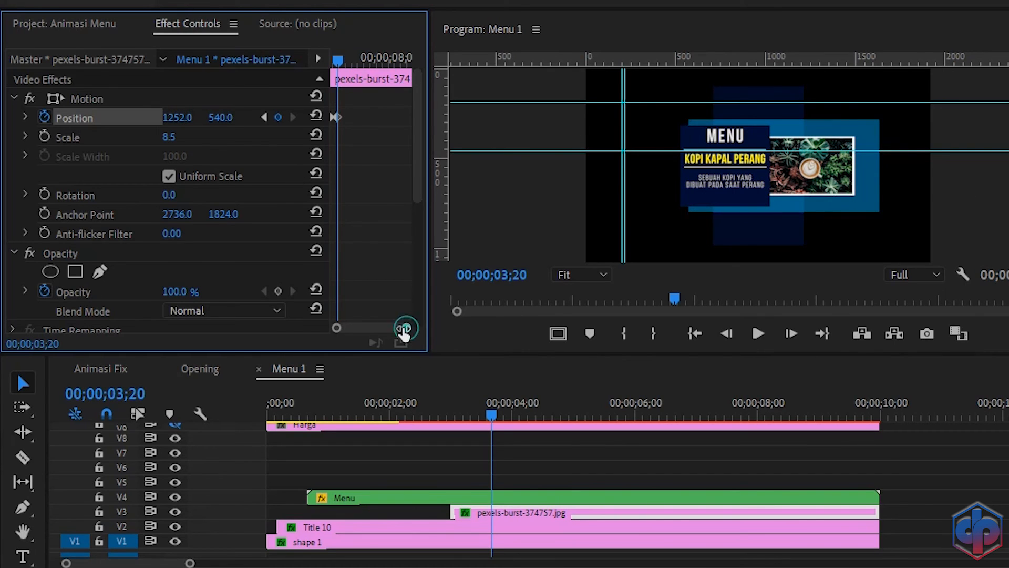
Step: Apply Ease In to the coffee photo's second Position keyframe and Ease Out to its first
{"action": "left_click_drag", "start_coordinate": [407, 327], "coordinate": [383, 328]}
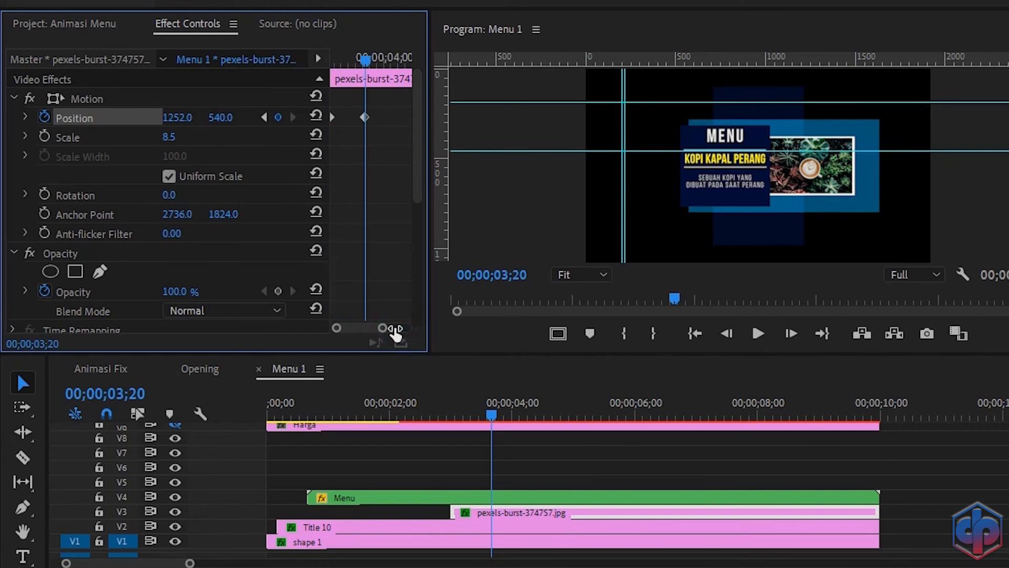
{"action": "right_click", "coordinate": [366, 119]}
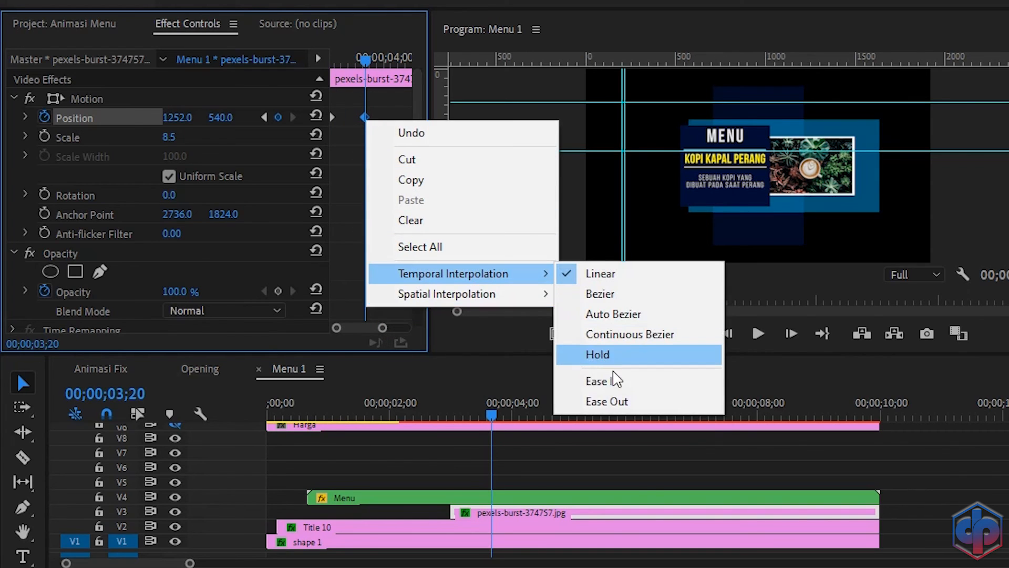
{"action": "left_click", "coordinate": [612, 381]}
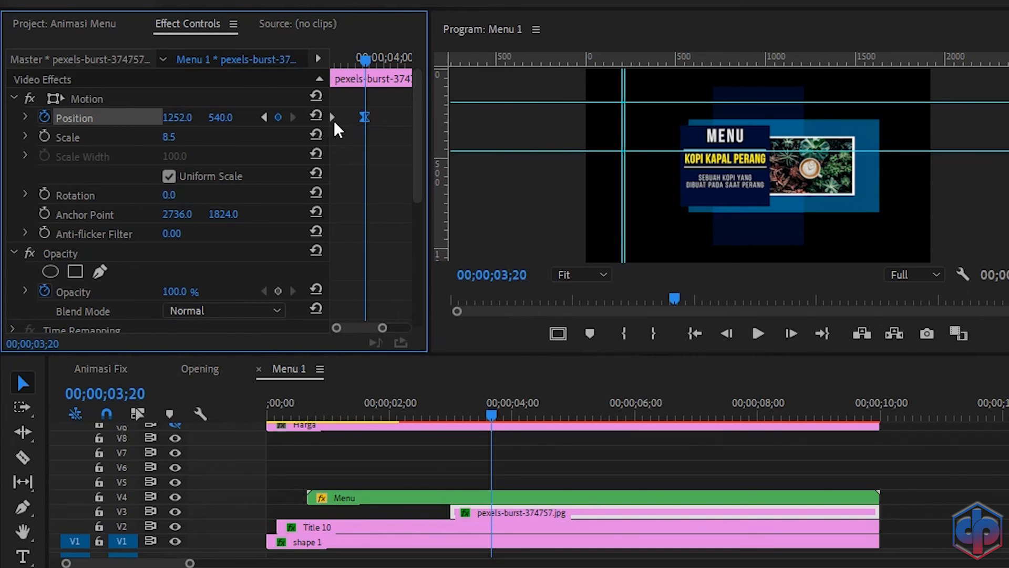
{"action": "right_click", "coordinate": [334, 121]}
{"action": "mouse_move", "coordinate": [425, 282]}
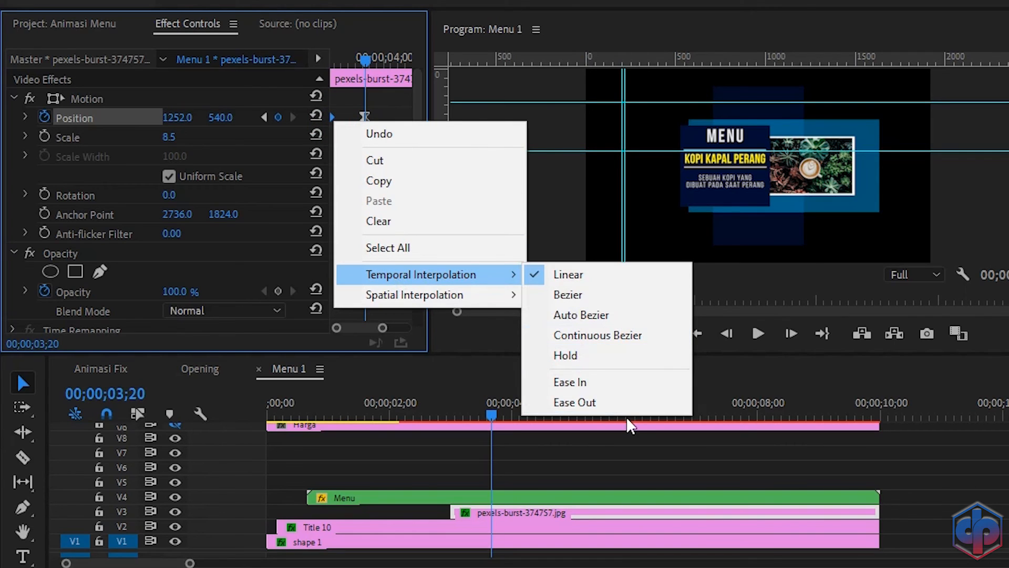
{"action": "left_click", "coordinate": [621, 403]}
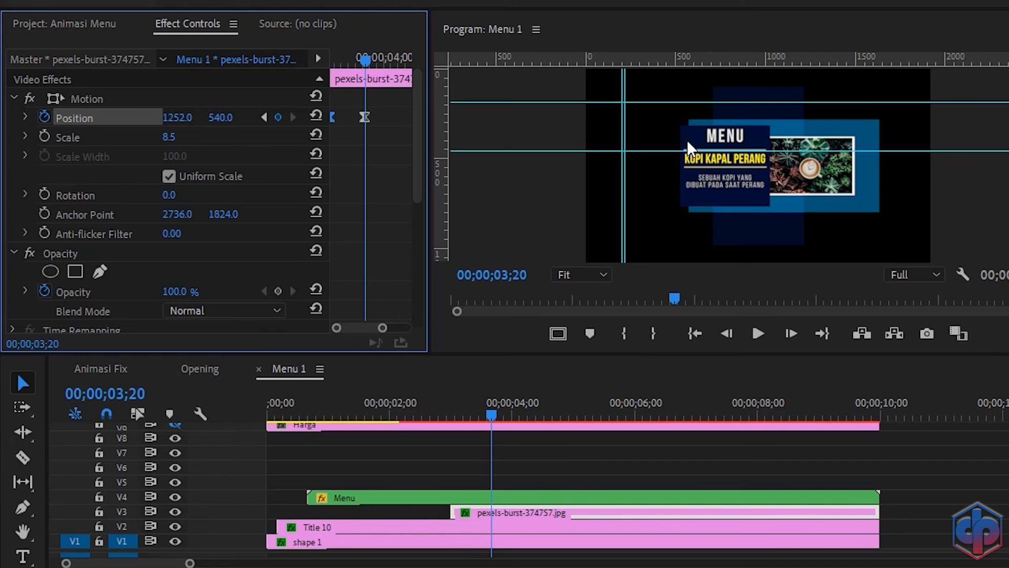
Step: Apply Ease In to the Menu nest's second Position keyframe and Ease Out to its first
{"action": "left_click", "coordinate": [399, 499]}
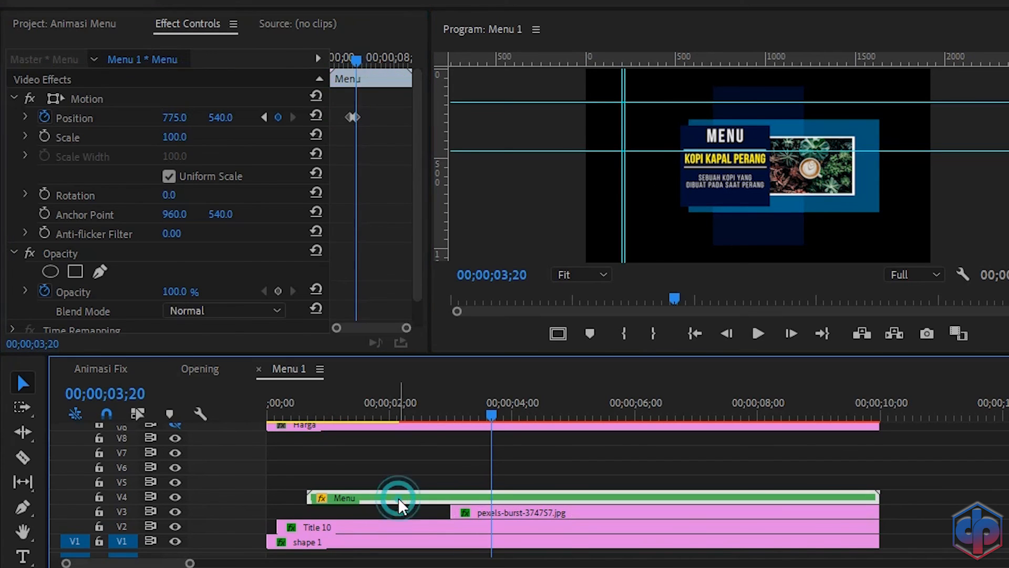
{"action": "left_click_drag", "start_coordinate": [407, 328], "coordinate": [399, 328]}
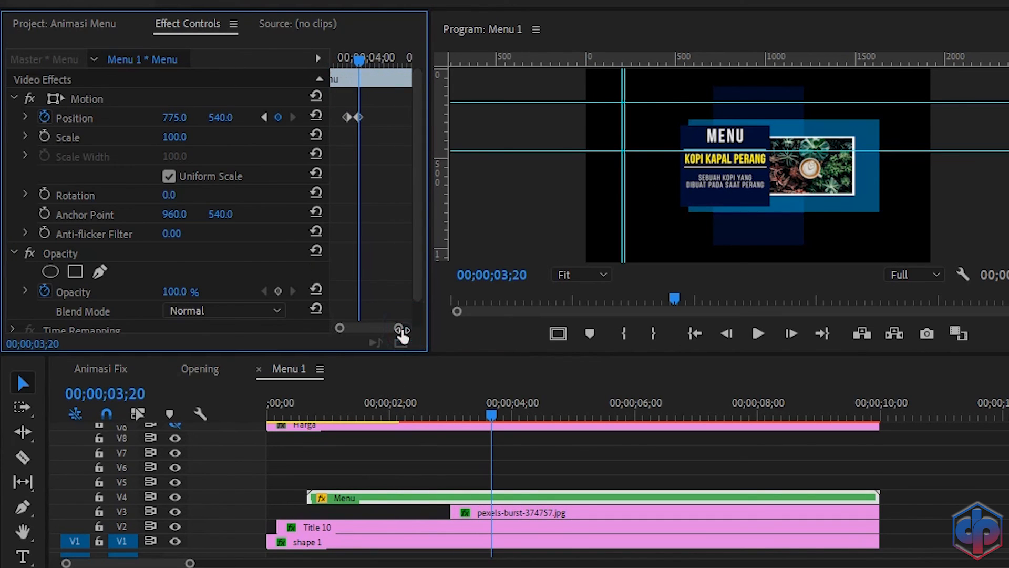
{"action": "right_click", "coordinate": [360, 117]}
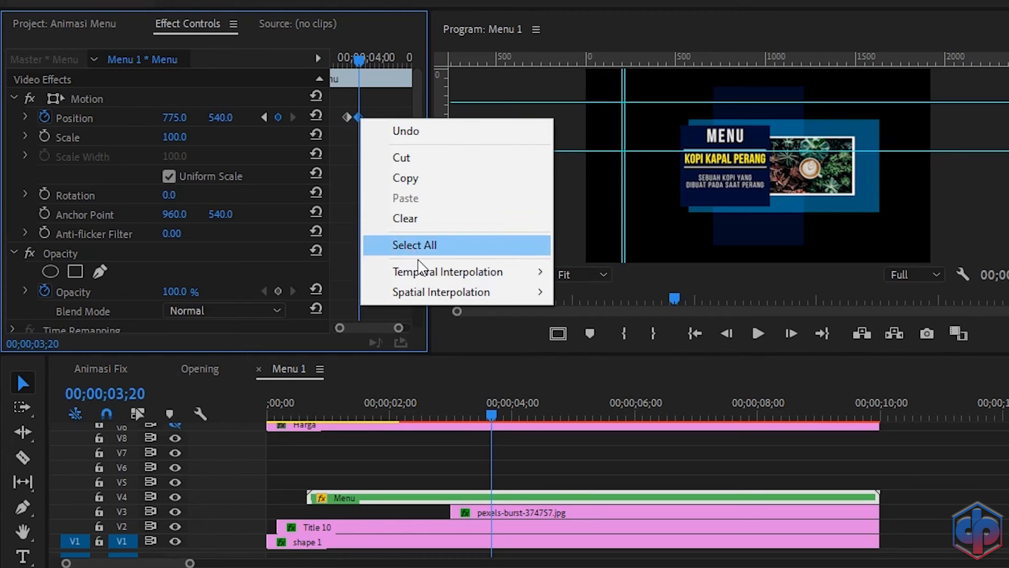
{"action": "mouse_move", "coordinate": [447, 272]}
{"action": "left_click", "coordinate": [587, 377]}
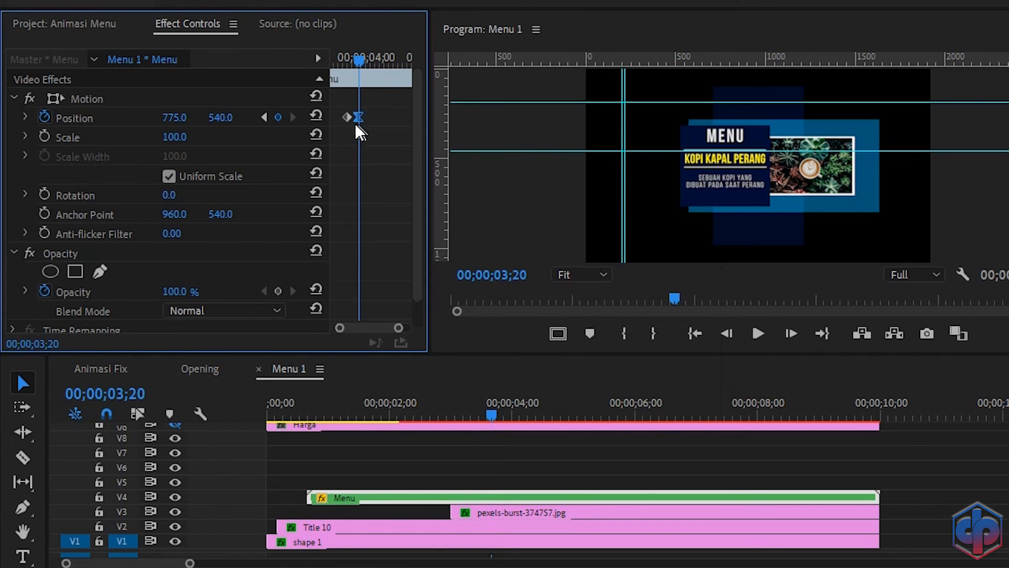
{"action": "right_click", "coordinate": [346, 117]}
{"action": "mouse_move", "coordinate": [457, 270]}
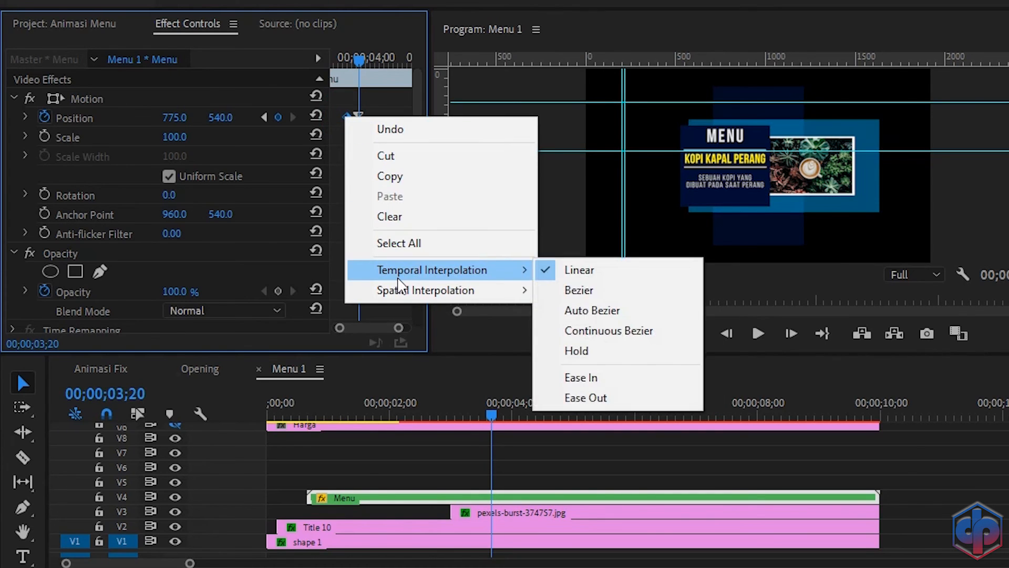
{"action": "left_click", "coordinate": [563, 405]}
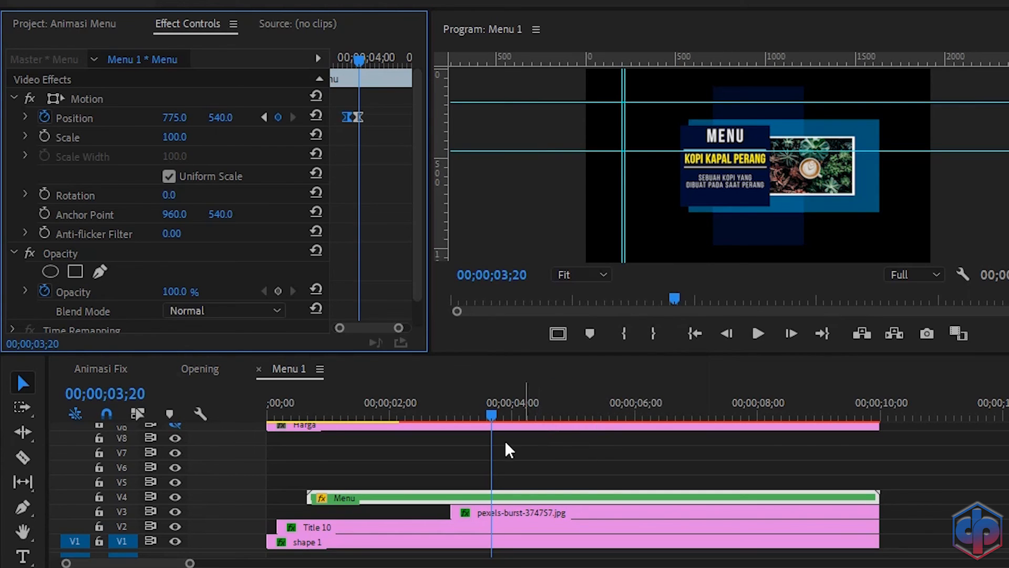
Step: Play back the Menu 1 sequence from the start to check the eased Menu and photo movement
{"action": "left_click_drag", "start_coordinate": [491, 403], "coordinate": [298, 437]}
{"action": "key", "text": "space"}
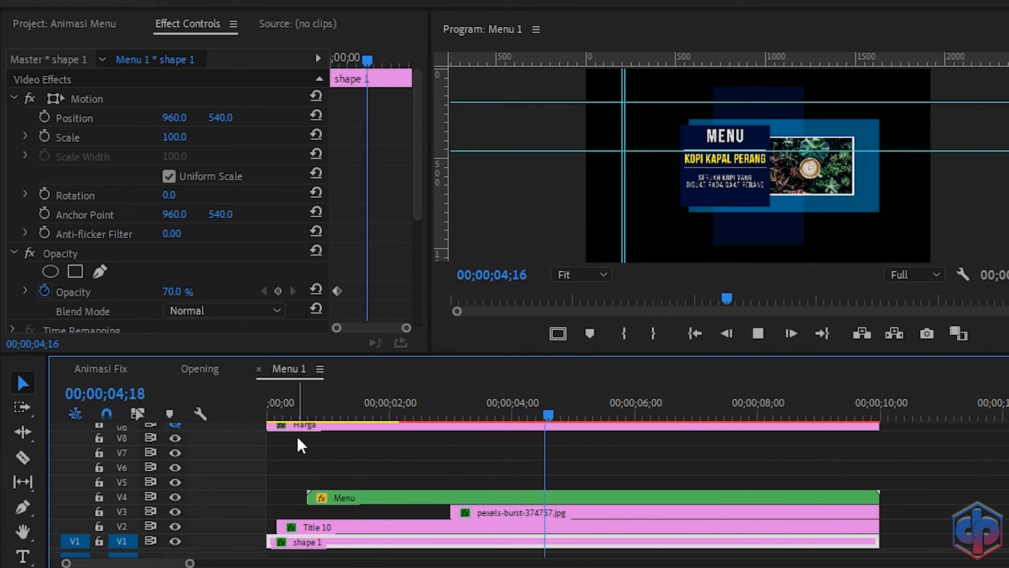
{"action": "key", "text": "space"}
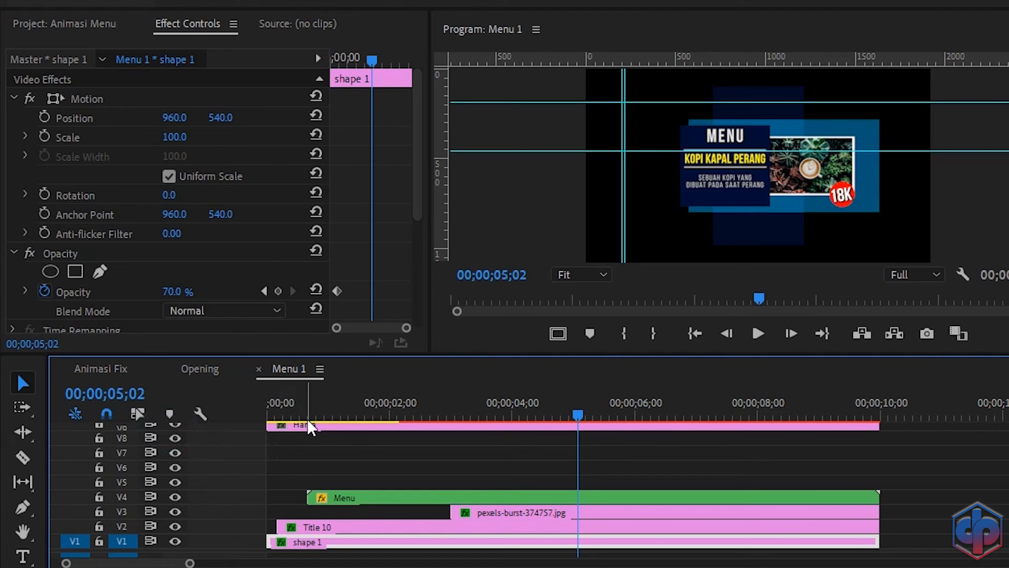
Step: Move the Harga clip down to V5 and trim its start to the Menu nest's second Position keyframe at 00;00;03;20
{"action": "left_click_drag", "start_coordinate": [310, 427], "coordinate": [311, 484]}
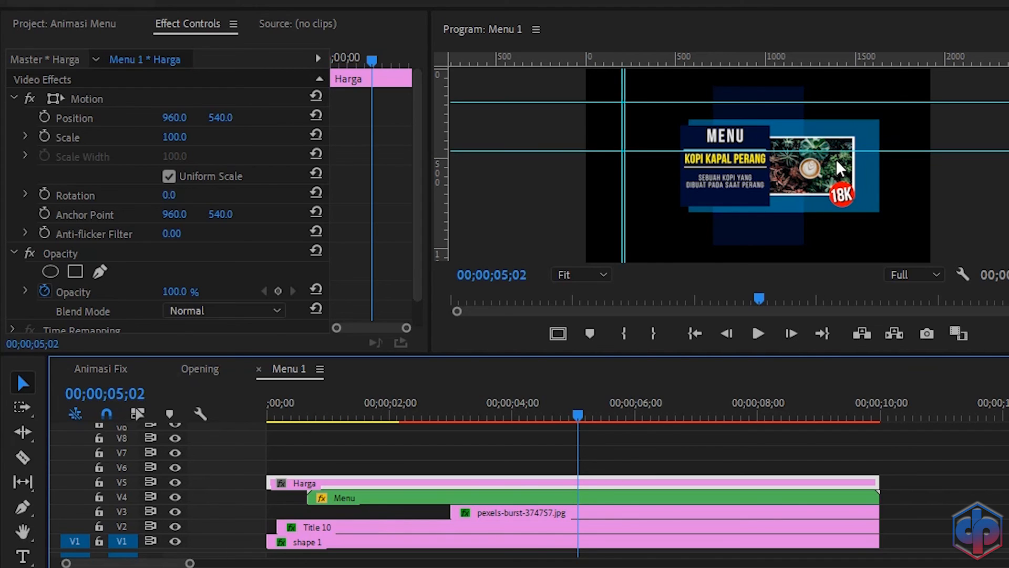
{"action": "left_click", "coordinate": [537, 496]}
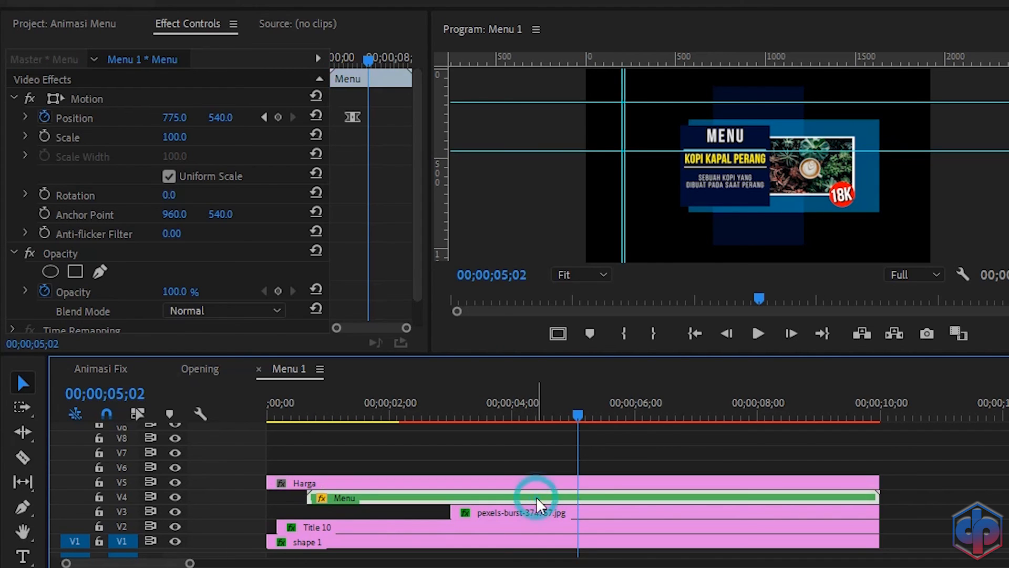
{"action": "left_click", "coordinate": [263, 118]}
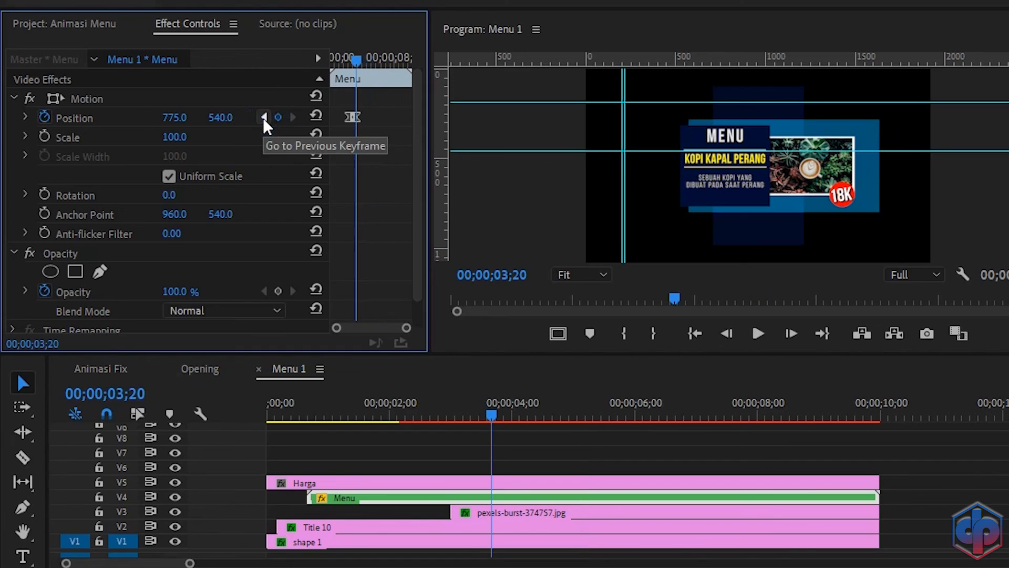
{"action": "left_click_drag", "start_coordinate": [270, 482], "coordinate": [495, 493]}
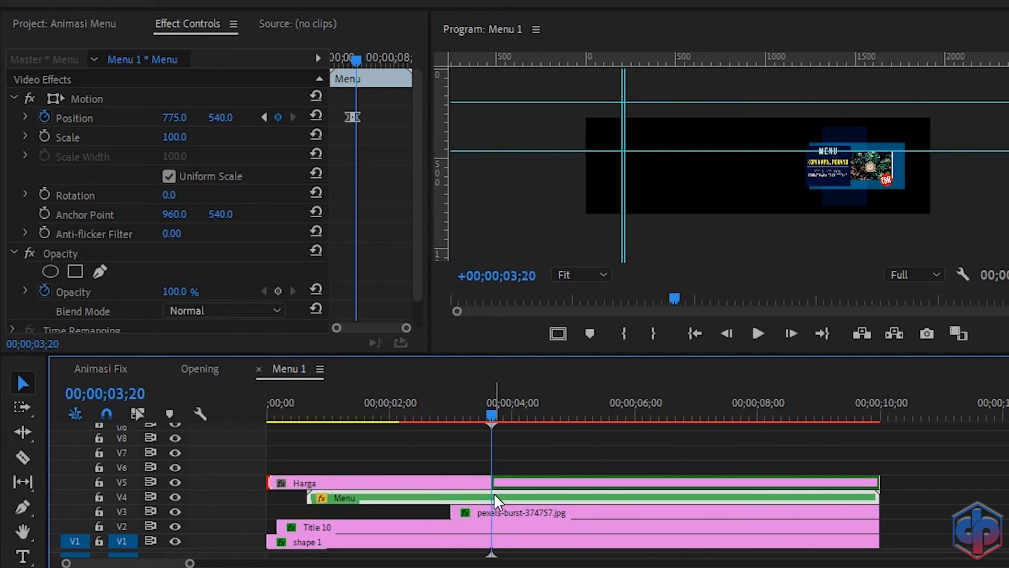
{"action": "left_click", "coordinate": [494, 484]}
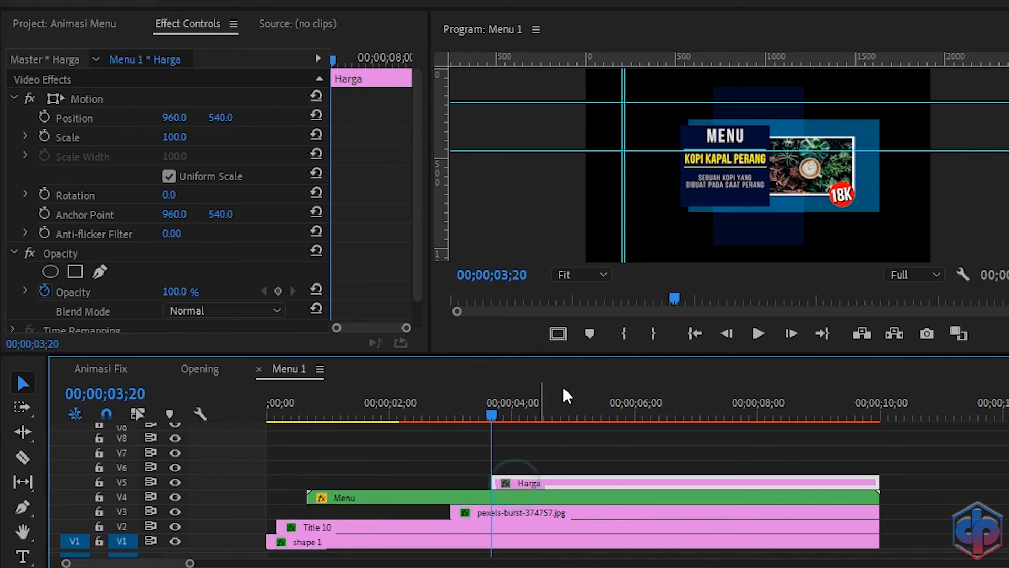
Step: Move the Harga clip's anchor point onto the centre of the 18K badge, at about 1428, 700
{"action": "left_click", "coordinate": [589, 276]}
{"action": "left_click", "coordinate": [581, 356]}
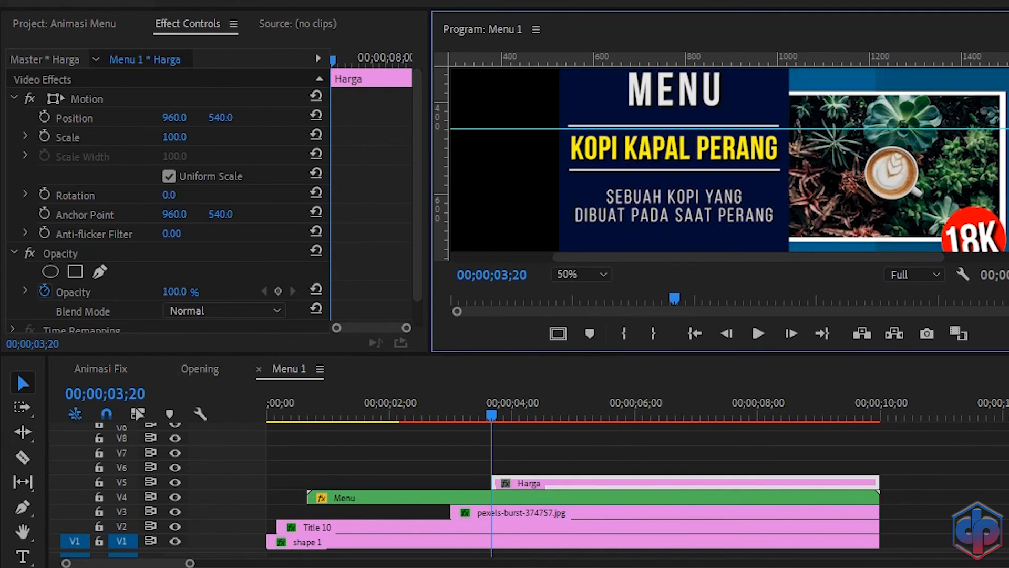
{"action": "left_click_drag", "start_coordinate": [746, 259], "coordinate": [791, 260]}
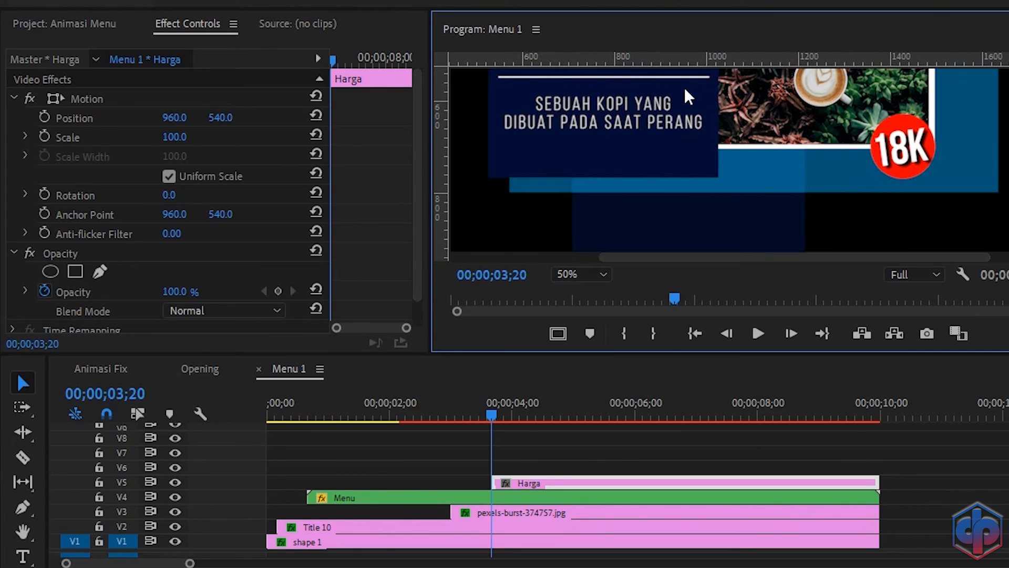
{"action": "left_click", "coordinate": [83, 212]}
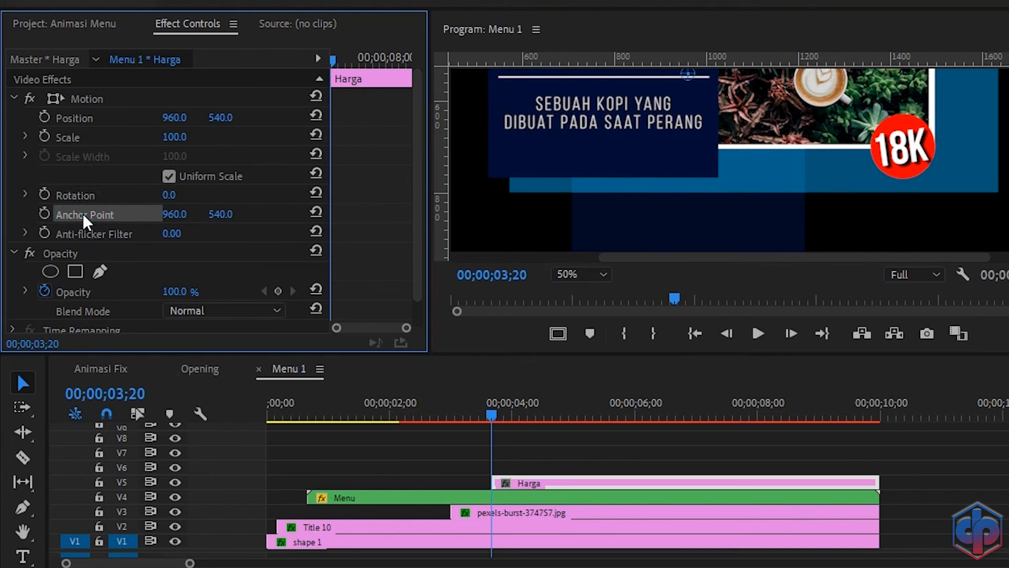
{"action": "left_click_drag", "start_coordinate": [688, 74], "coordinate": [703, 86]}
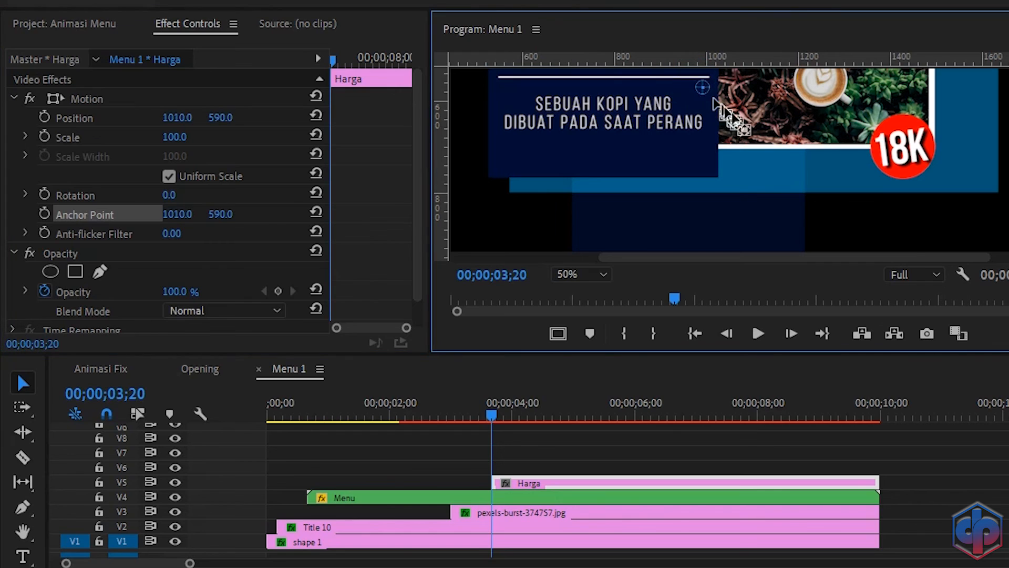
{"action": "left_click_drag", "start_coordinate": [746, 122], "coordinate": [900, 145]}
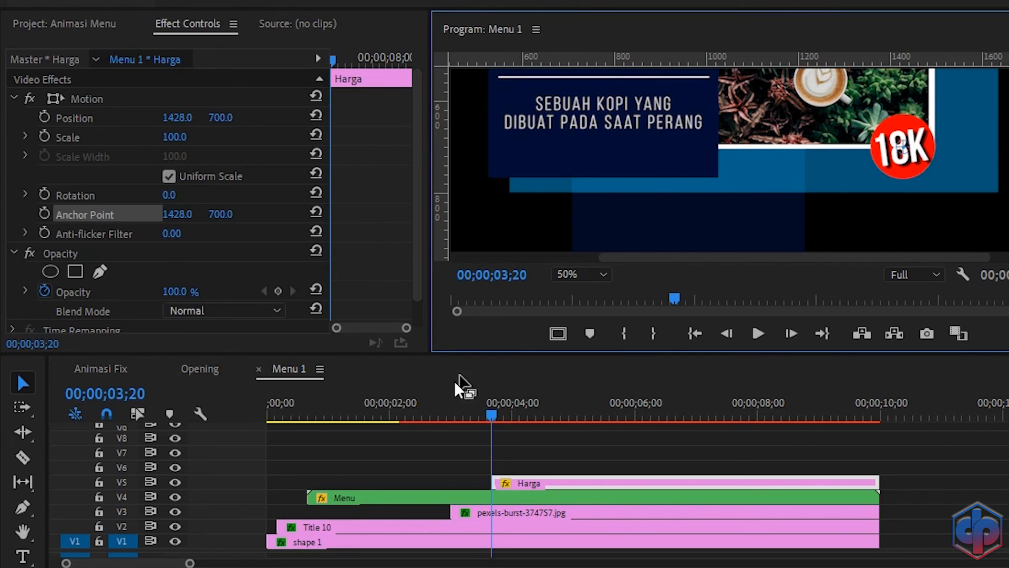
Step: Keyframe the Harga clip's Scale at 110 and Opacity at 0% at 00;00;03;20
{"action": "left_click", "coordinate": [46, 135]}
{"action": "left_click", "coordinate": [279, 295]}
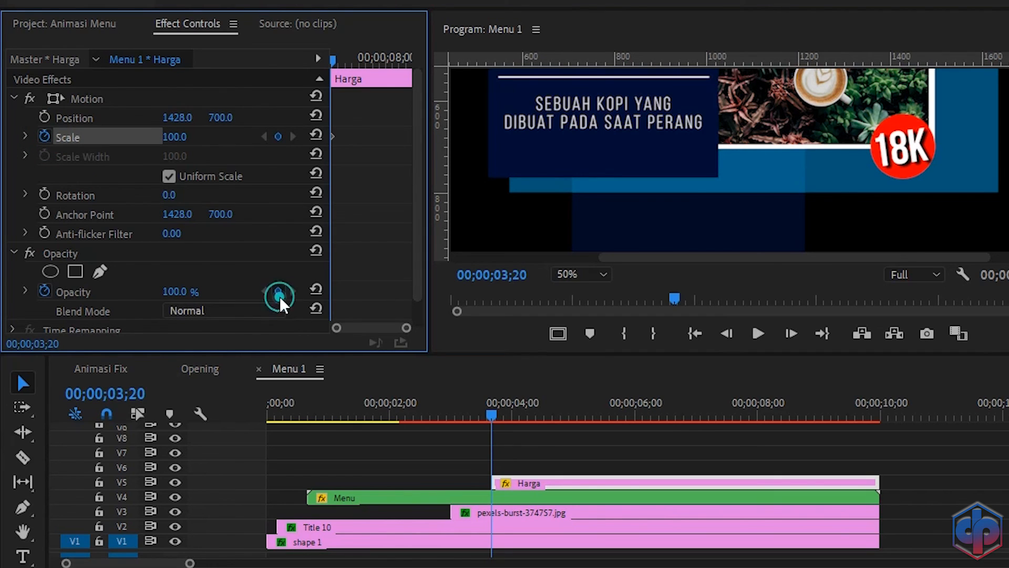
{"action": "left_click", "coordinate": [175, 136]}
{"action": "type", "text": "1"}
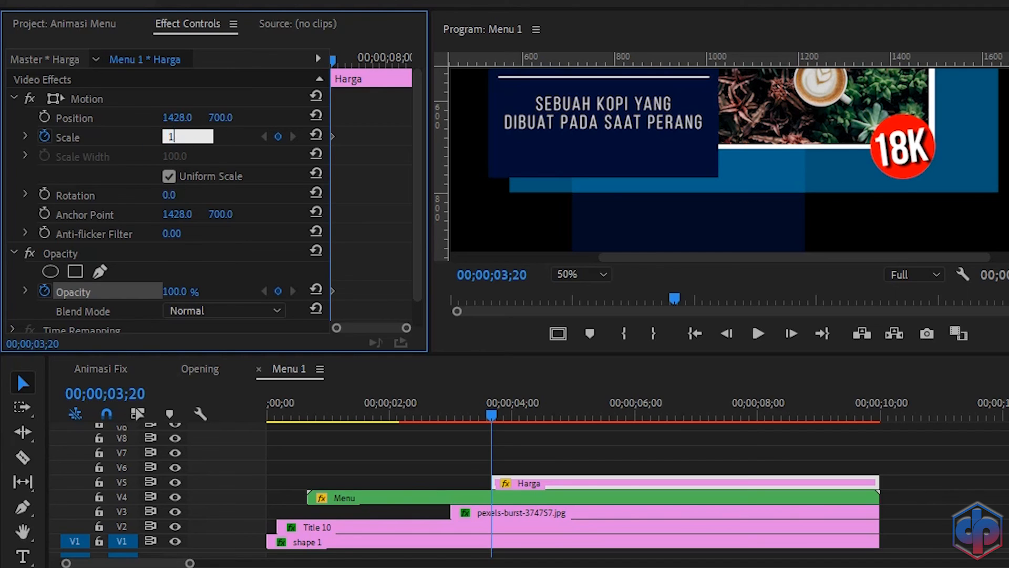
{"action": "type", "text": "10"}
{"action": "key", "text": "Return"}
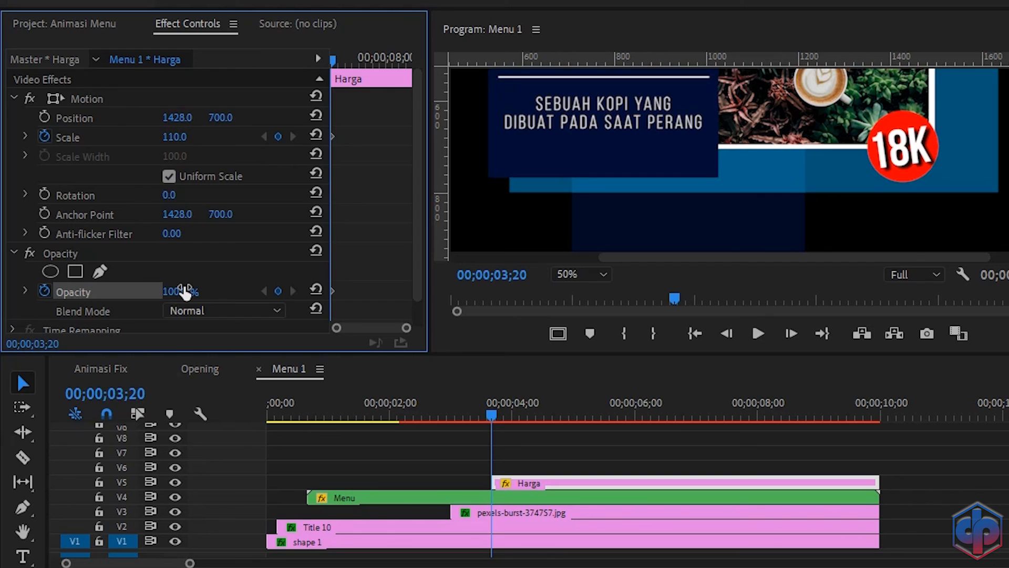
{"action": "left_click_drag", "start_coordinate": [185, 290], "coordinate": [116, 291]}
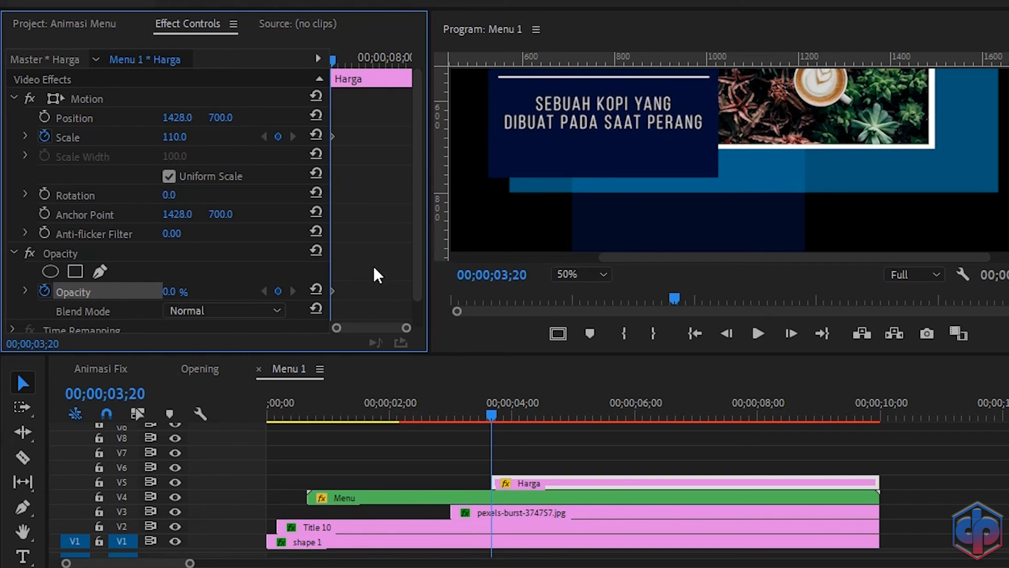
Step: Keyframe the Harga clip's Scale at 100 and Opacity at 100% at 00;00;04;05
{"action": "key", "text": "Right"}
{"action": "key", "text": "Right"}
{"action": "key", "text": "Right"}
{"action": "key", "text": "Right"}
{"action": "key", "text": "Right"}
{"action": "key", "text": "Right"}
{"action": "key", "text": "Right"}
{"action": "key", "text": "Right"}
{"action": "key", "text": "Right"}
{"action": "key", "text": "Right"}
{"action": "key", "text": "Right"}
{"action": "key", "text": "Right"}
{"action": "key", "text": "Right"}
{"action": "key", "text": "Right"}
{"action": "key", "text": "Right"}
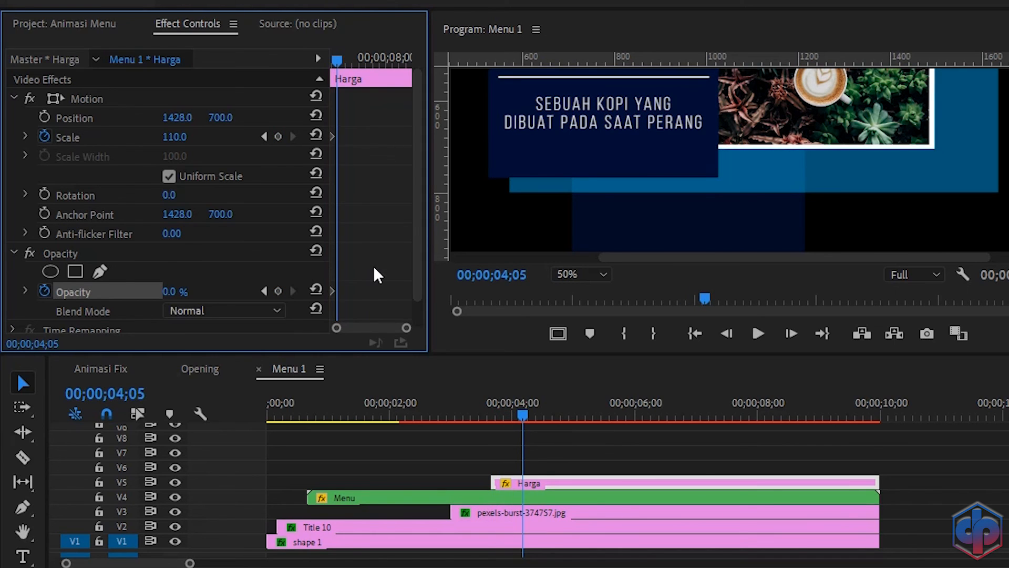
{"action": "left_click", "coordinate": [313, 136]}
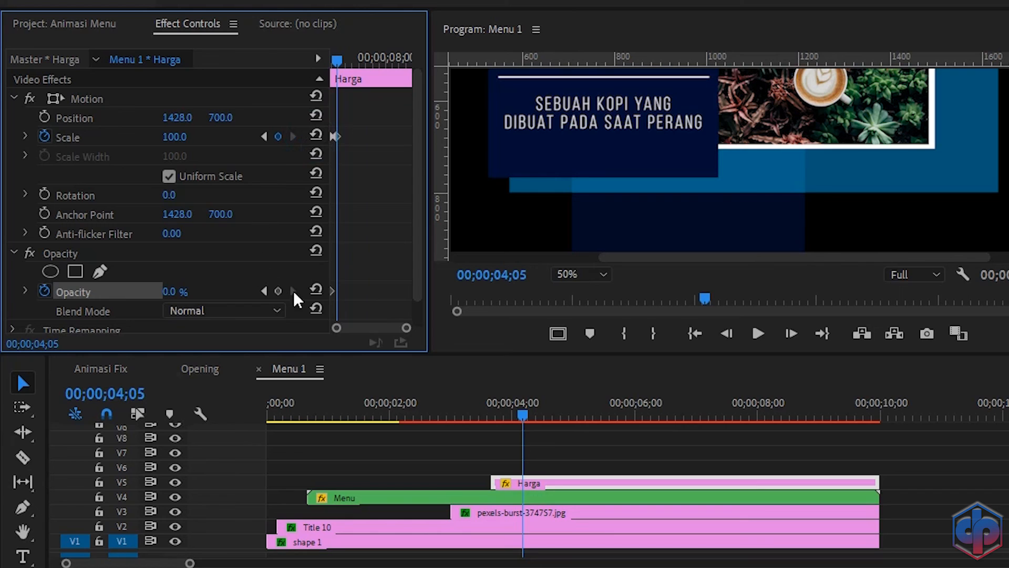
{"action": "left_click", "coordinate": [317, 288]}
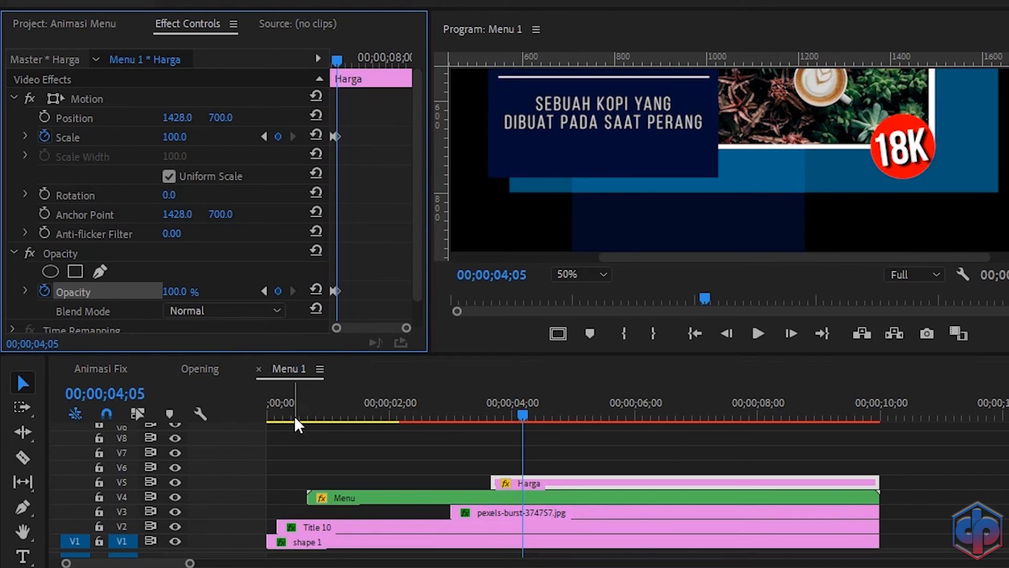
Step: Fit the whole frame in the program view and remove both horizontal guides
{"action": "left_click", "coordinate": [566, 272]}
{"action": "left_click", "coordinate": [582, 290]}
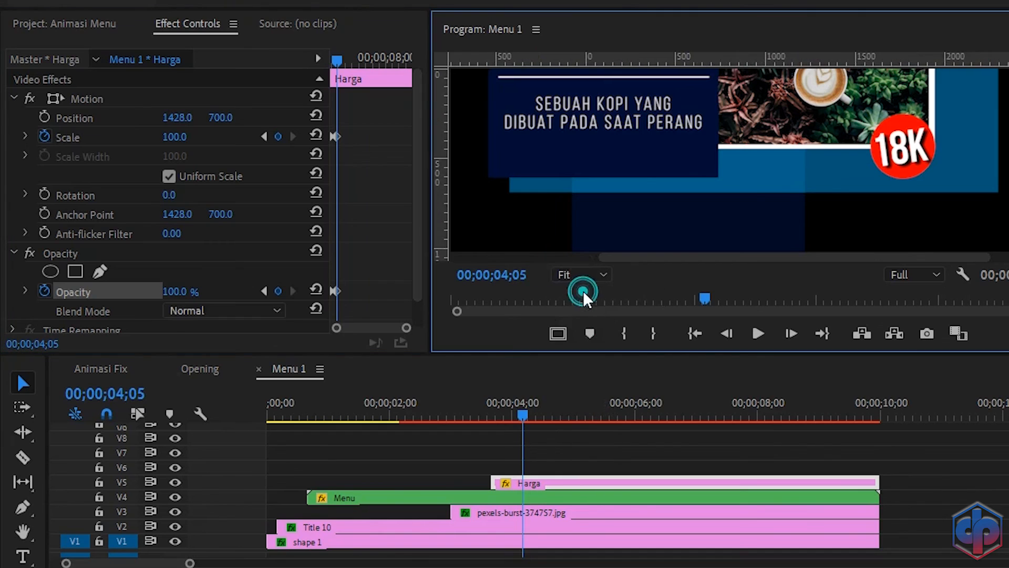
{"action": "left_click_drag", "start_coordinate": [537, 153], "coordinate": [522, 23]}
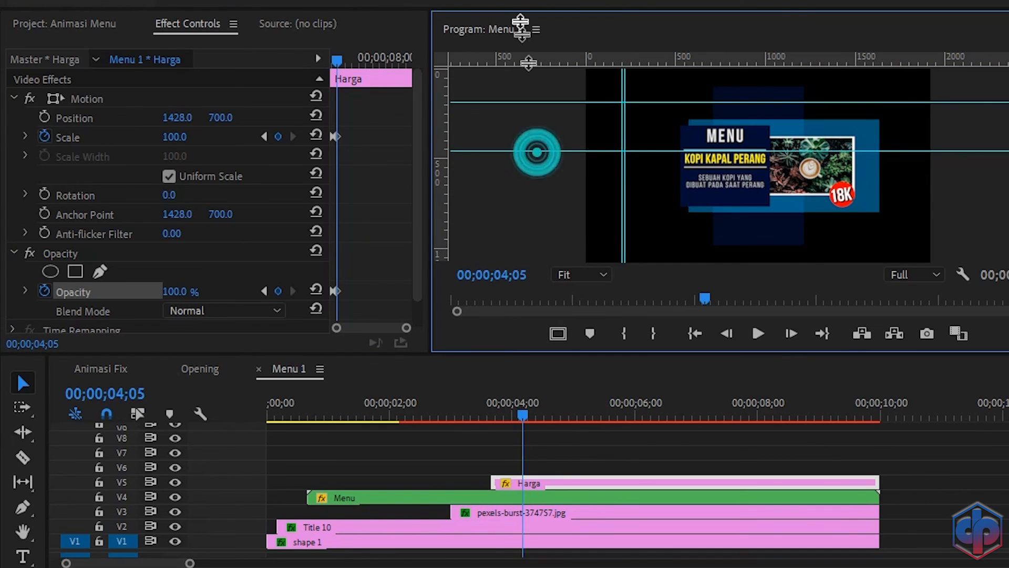
{"action": "left_click_drag", "start_coordinate": [550, 101], "coordinate": [523, 19]}
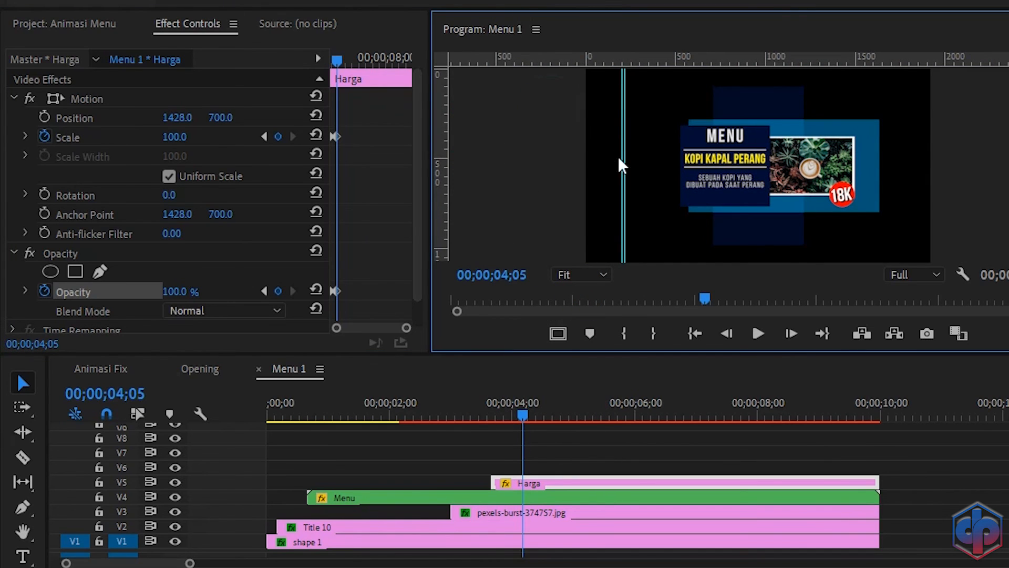
Step: Play back the Menu 1 sequence from the beginning to review the price badge reveal
{"action": "left_click", "coordinate": [298, 441]}
{"action": "key", "text": "Home"}
{"action": "key", "text": "space"}
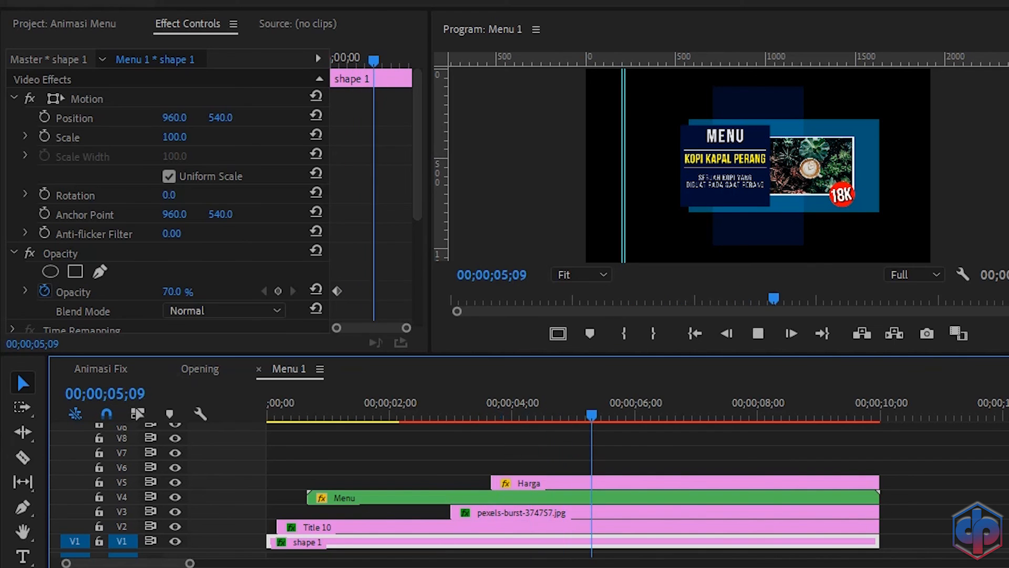
{"action": "key", "text": "space"}
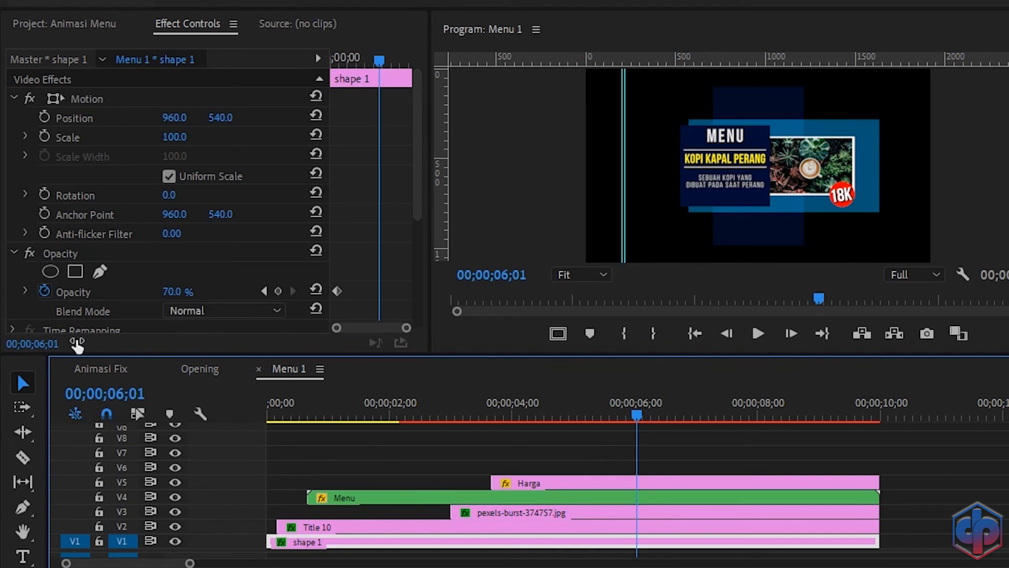
Step: Place the coffee bartender video at the start of V1 in the Animasi Fix sequence, keeping the existing sequence settings
{"action": "left_click", "coordinate": [101, 371]}
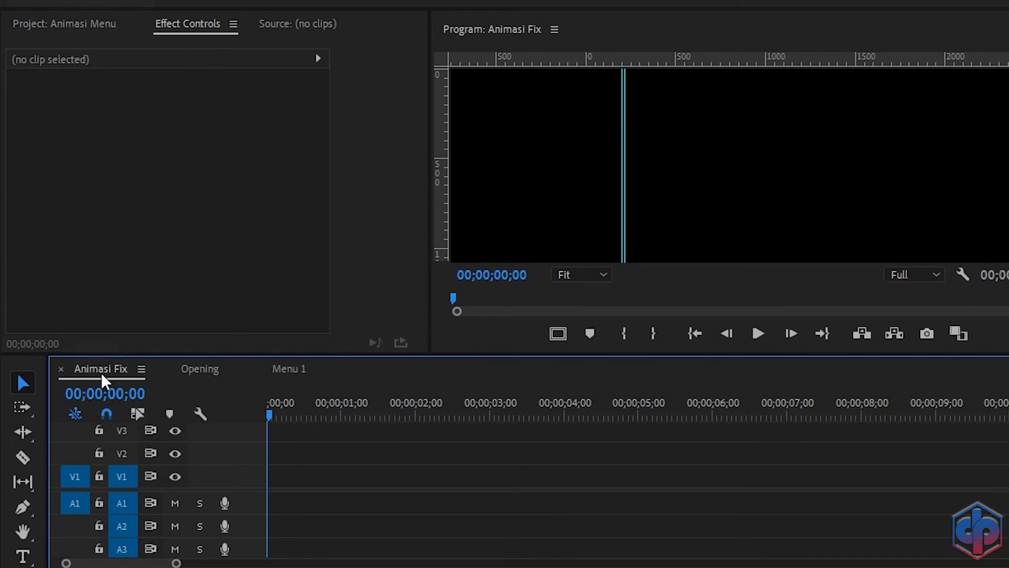
{"action": "left_click", "coordinate": [90, 25]}
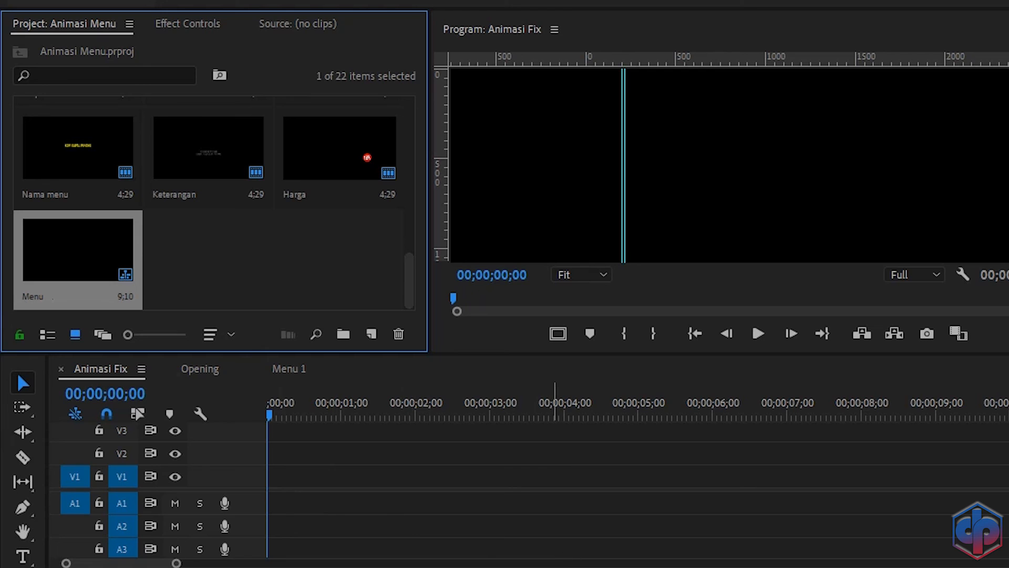
{"action": "scroll", "coordinate": [200, 255], "scroll_direction": "up", "scroll_amount": 10}
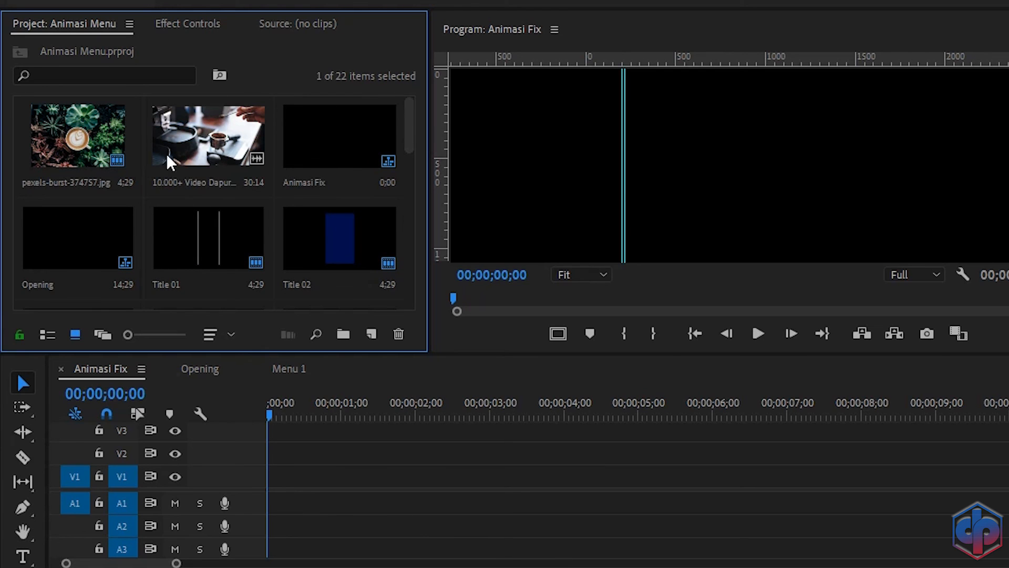
{"action": "left_click_drag", "start_coordinate": [196, 137], "coordinate": [257, 492]}
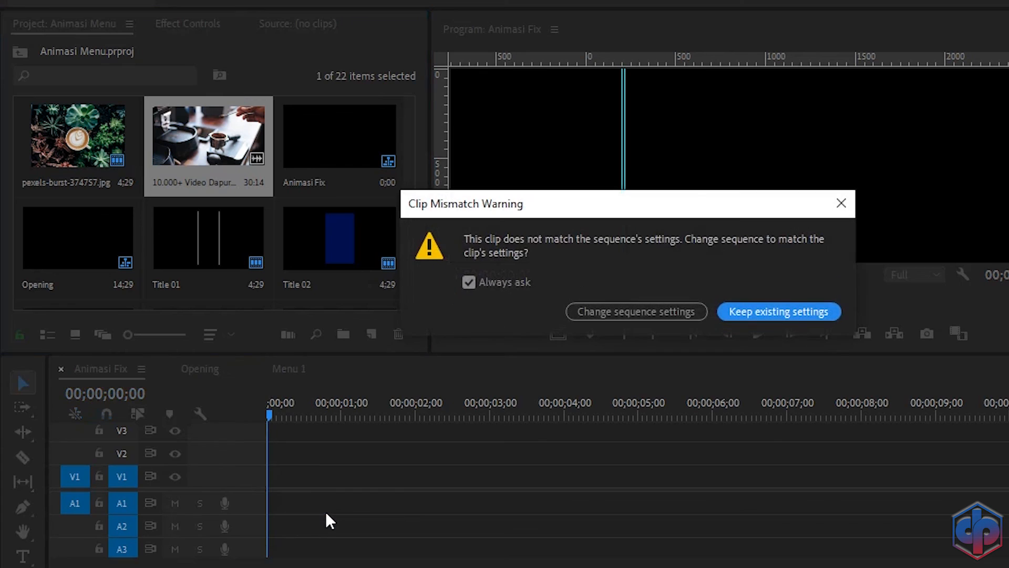
{"action": "left_click", "coordinate": [792, 311]}
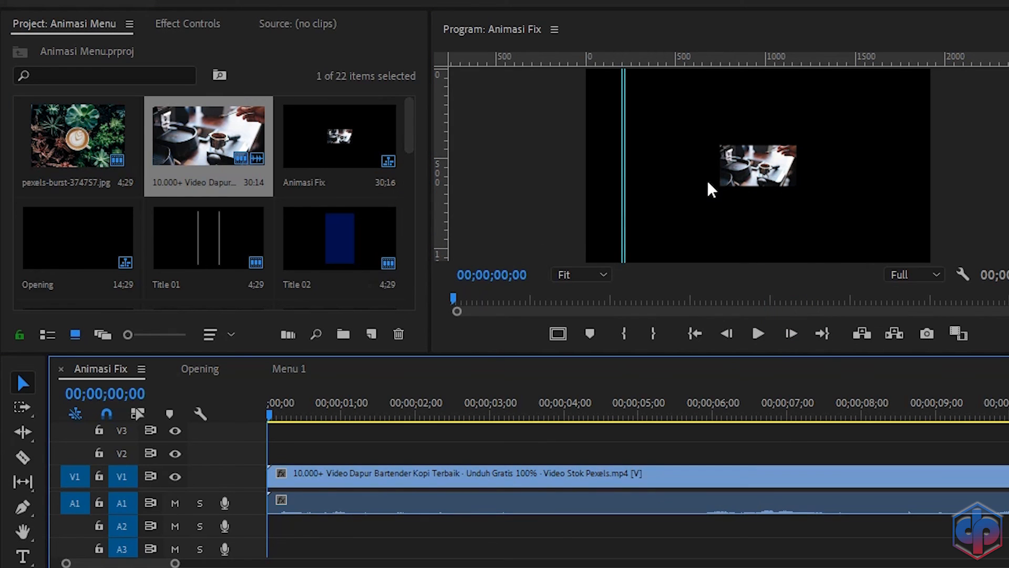
Step: Delete only the audio part of the coffee bartender clip from A1
{"action": "left_click", "coordinate": [359, 503], "text": "alt"}
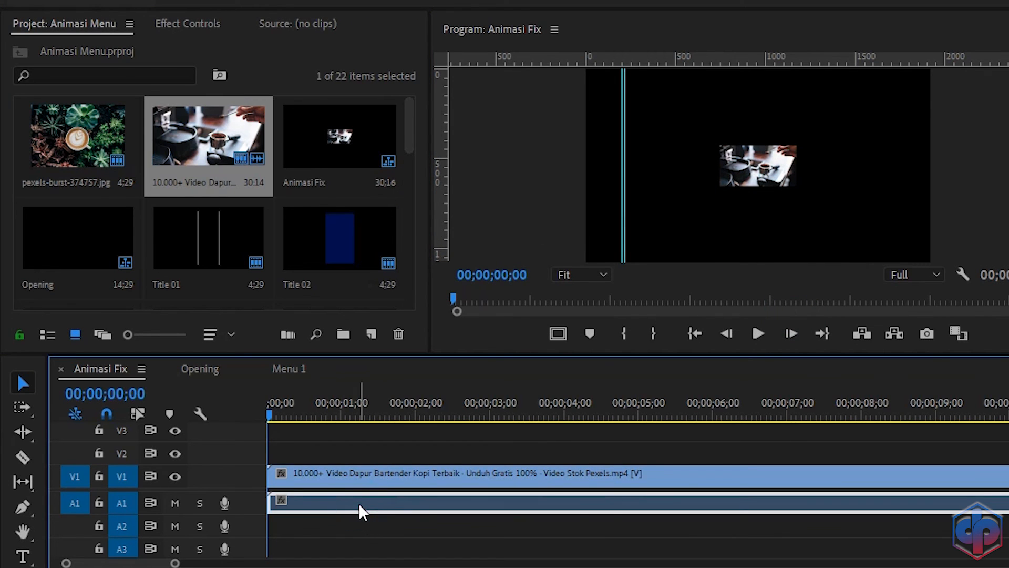
{"action": "key", "text": "Delete"}
Step: Scale the coffee bartender clip on V1 to the frame size and raise its Scale to 110
{"action": "right_click", "coordinate": [387, 479]}
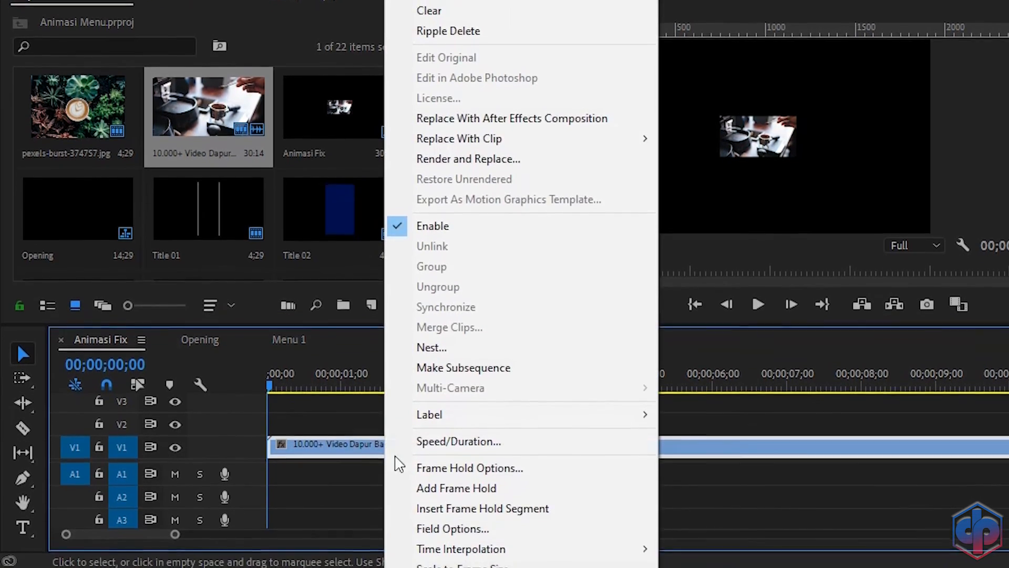
{"action": "left_click", "coordinate": [455, 535]}
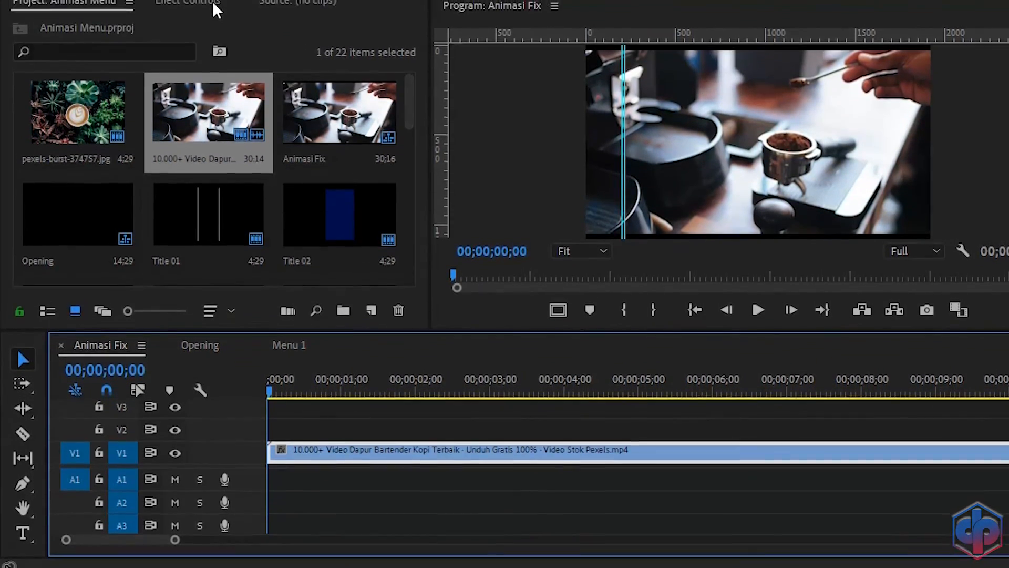
{"action": "left_click", "coordinate": [211, 12]}
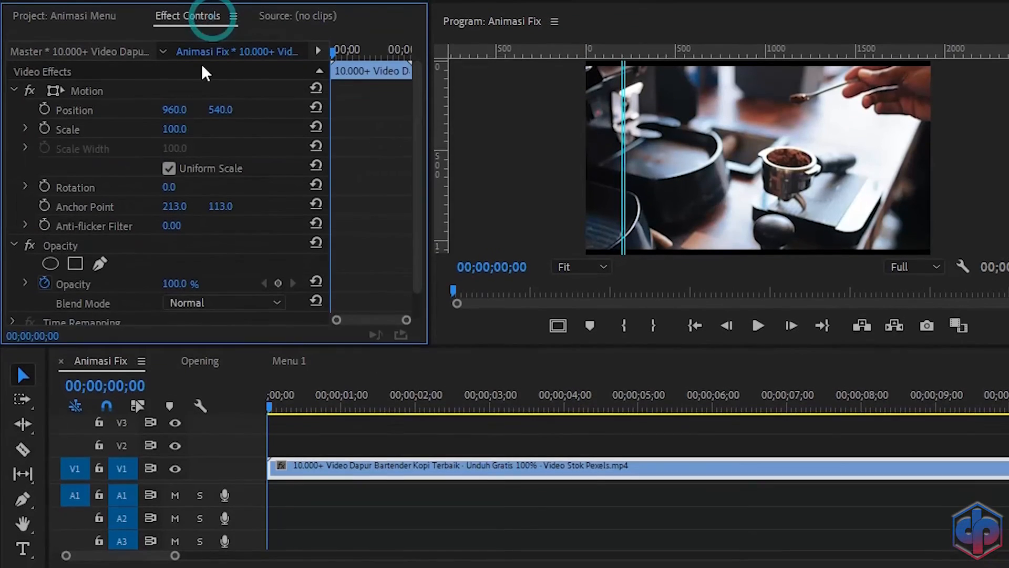
{"action": "left_click_drag", "start_coordinate": [174, 137], "coordinate": [189, 138]}
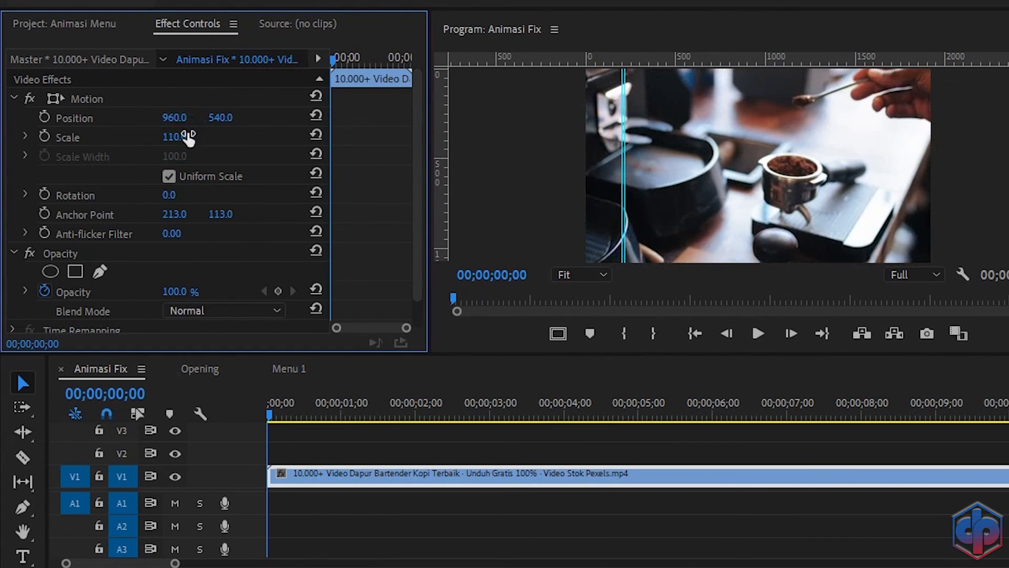
Step: Remove both vertical guides from the program view and hide the rulers
{"action": "left_click_drag", "start_coordinate": [625, 121], "coordinate": [451, 138]}
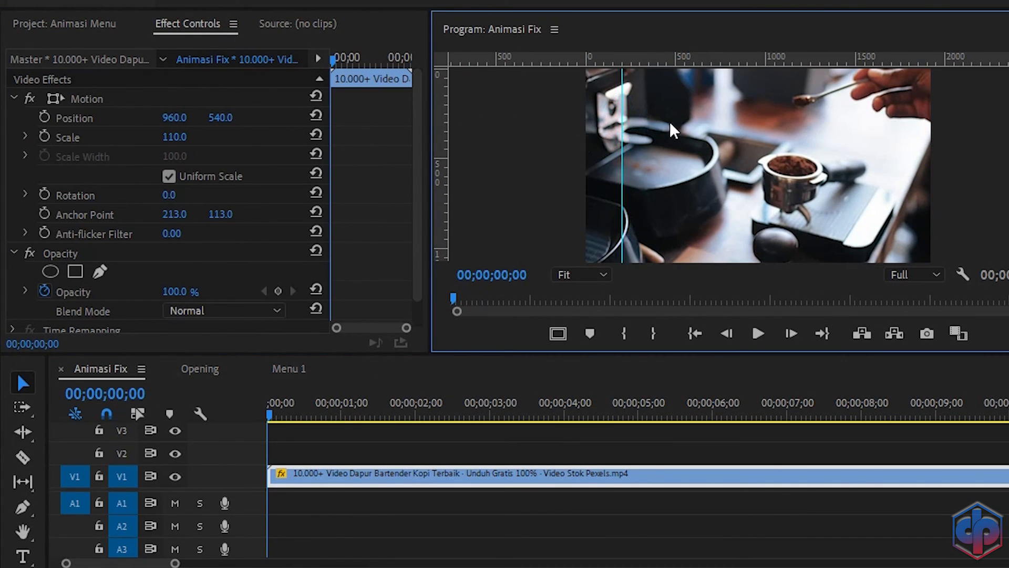
{"action": "left_click_drag", "start_coordinate": [623, 126], "coordinate": [481, 132]}
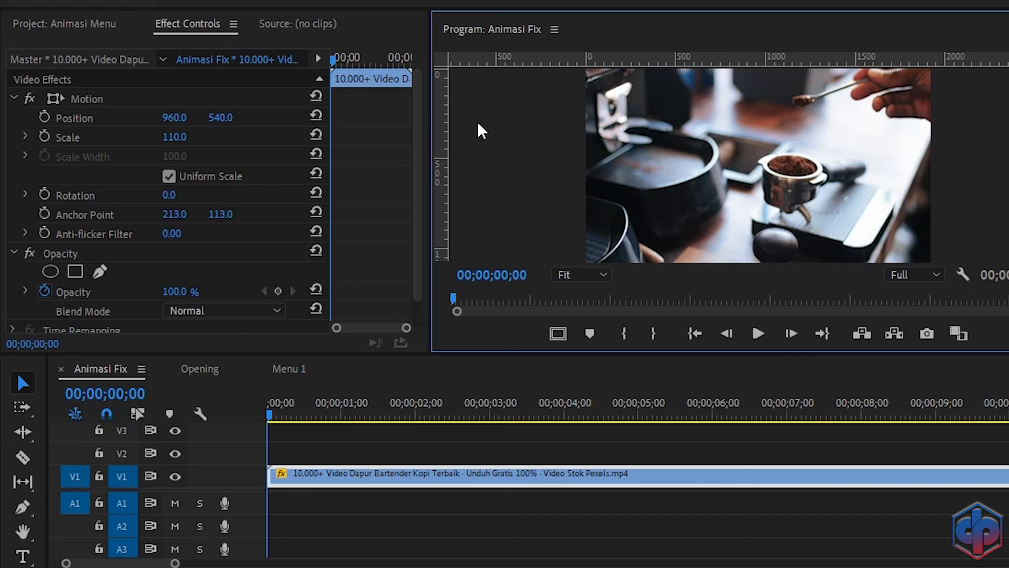
{"action": "left_click", "coordinate": [277, 2]}
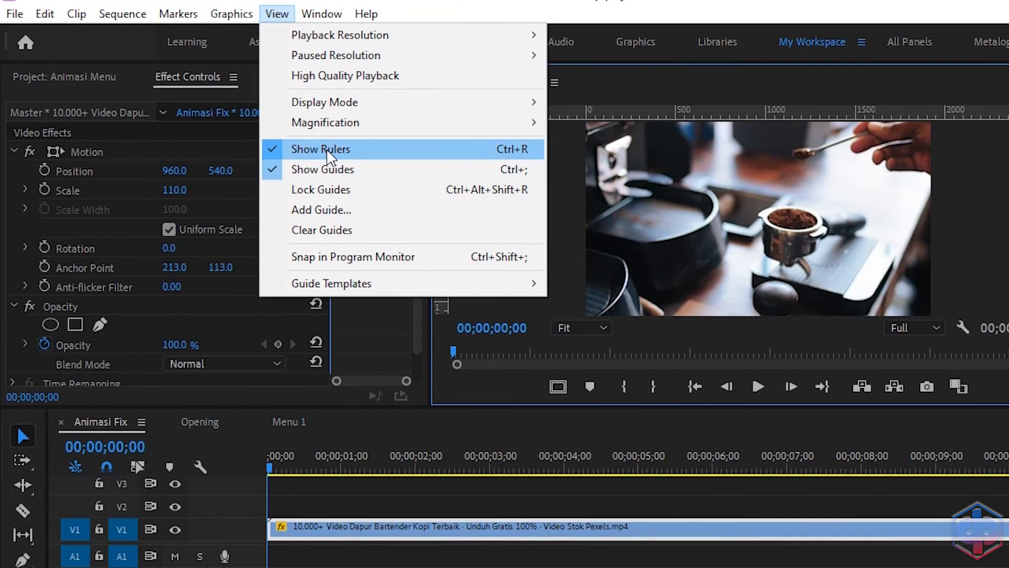
{"action": "left_click", "coordinate": [327, 150]}
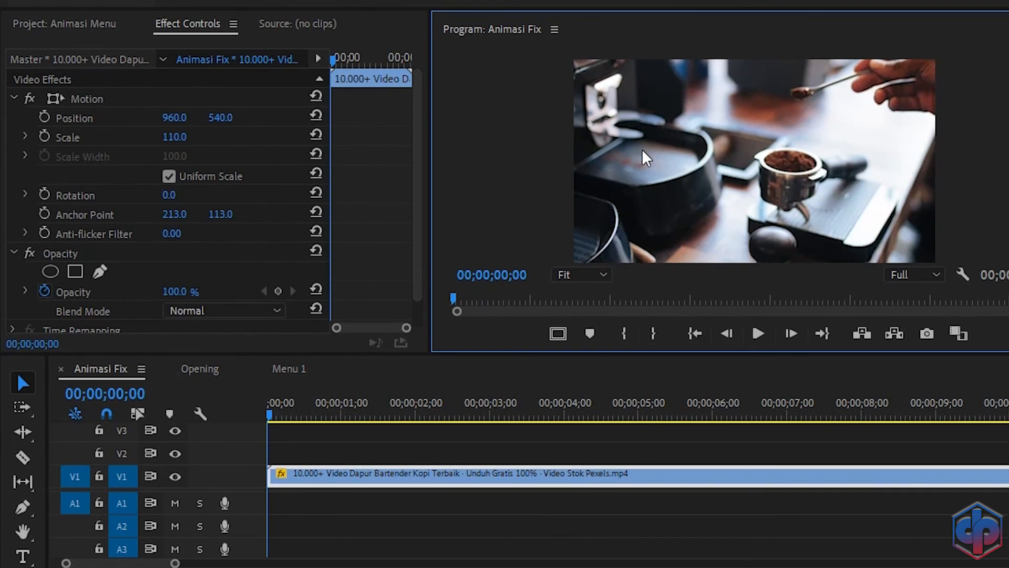
Step: Find Gaussian Blur by searching the effects for "gaus" and apply it to the coffee bartender clip on V1
{"action": "left_click", "coordinate": [995, 48]}
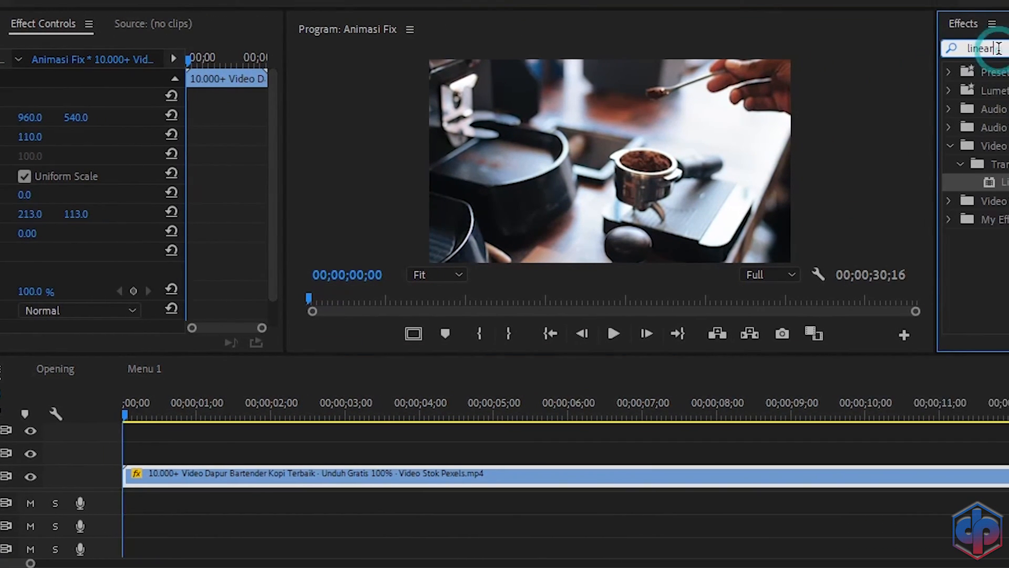
{"action": "key", "text": "BackSpace"}
{"action": "key", "text": "BackSpace"}
{"action": "key", "text": "BackSpace"}
{"action": "key", "text": "BackSpace"}
{"action": "key", "text": "BackSpace"}
{"action": "key", "text": "BackSpace"}
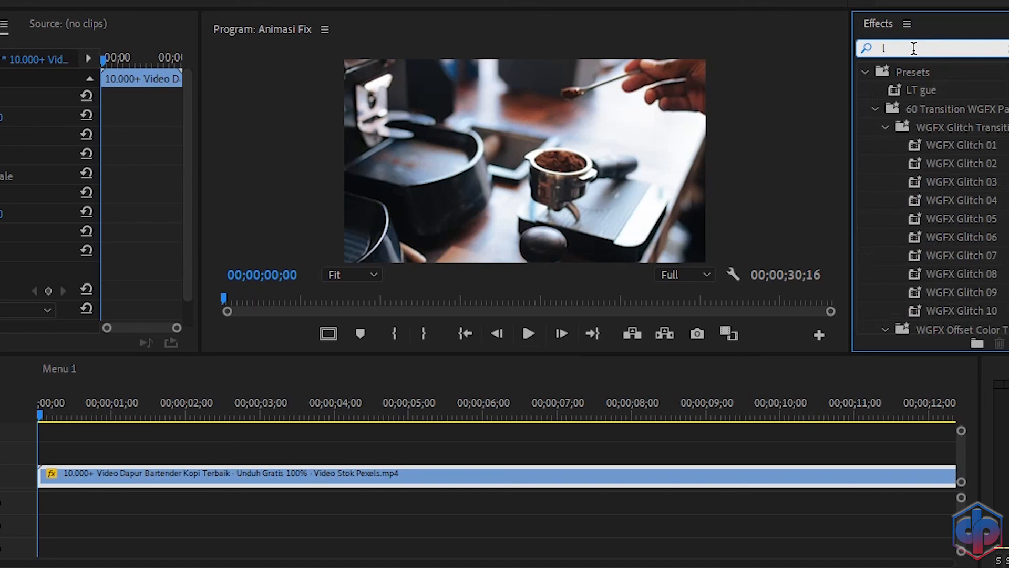
{"action": "key", "text": "BackSpace"}
{"action": "type", "text": "gaus"}
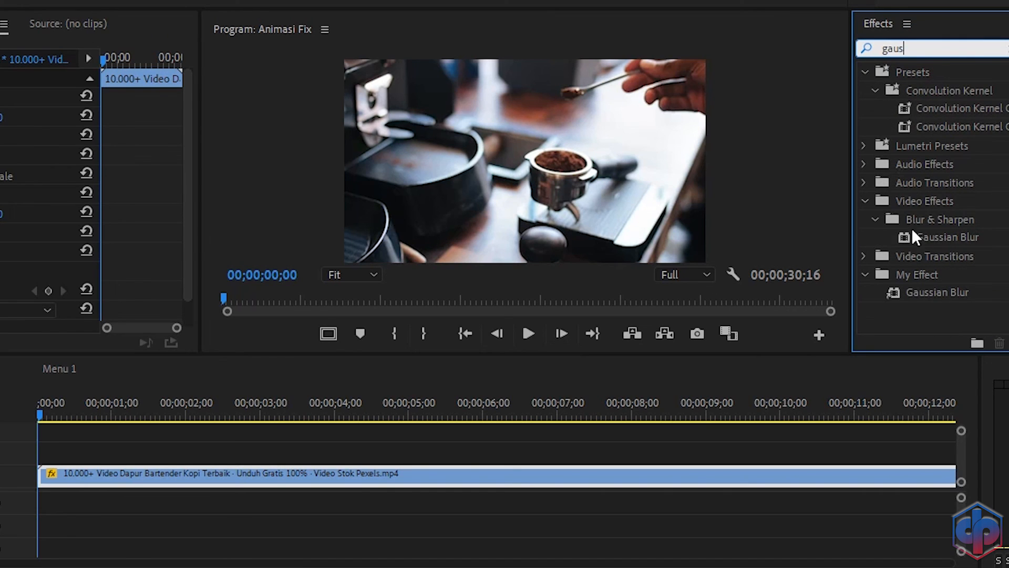
{"action": "left_click_drag", "start_coordinate": [914, 237], "coordinate": [302, 495]}
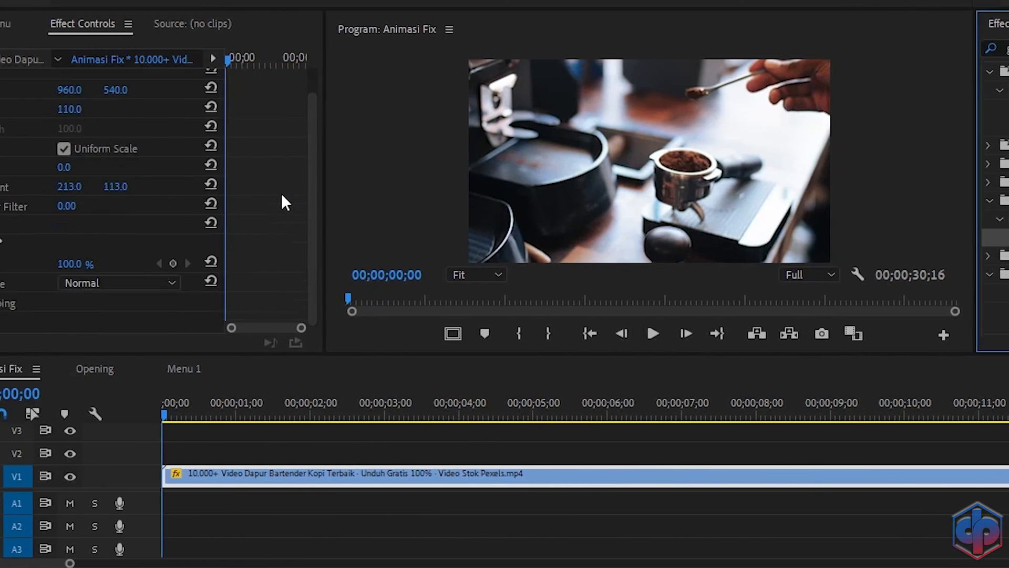
Step: Set the coffee clip's Gaussian Blur Blurriness to 40 and enable Repeat Edge Pixels
{"action": "scroll", "coordinate": [272, 203], "scroll_direction": "down", "scroll_amount": 5}
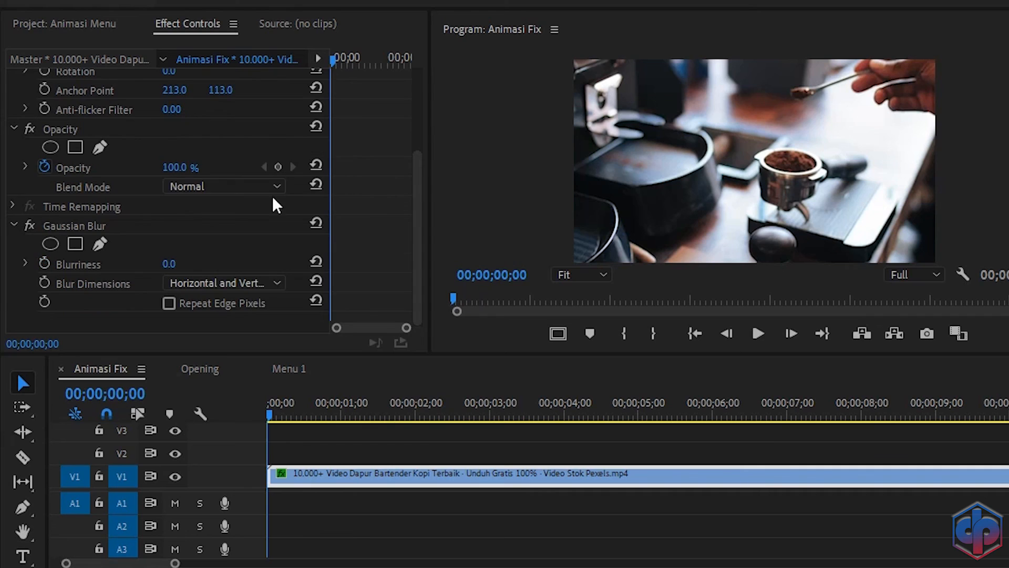
{"action": "left_click", "coordinate": [171, 264]}
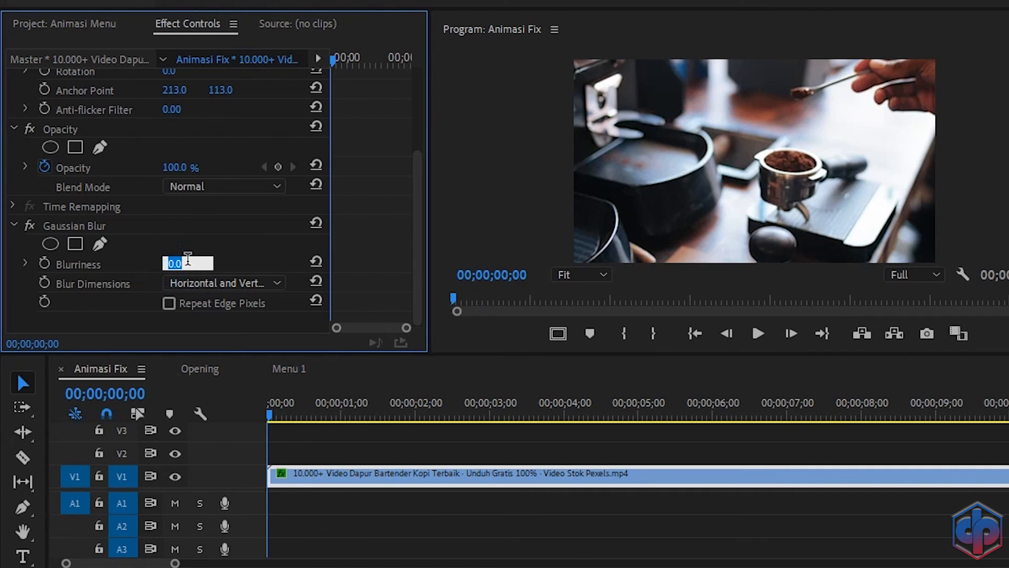
{"action": "type", "text": "30"}
{"action": "key", "text": "Return"}
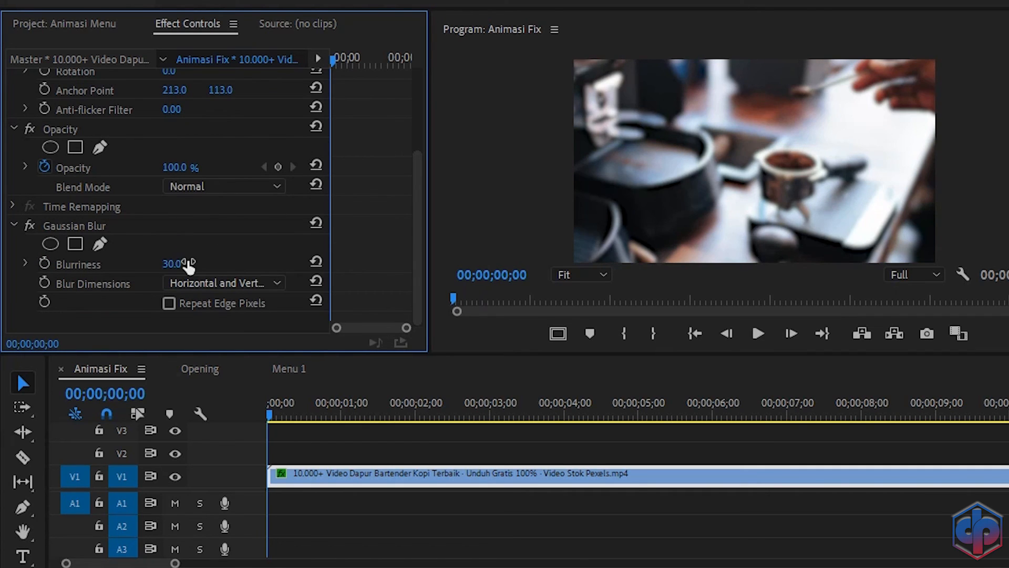
{"action": "left_click", "coordinate": [187, 263]}
{"action": "type", "text": "40"}
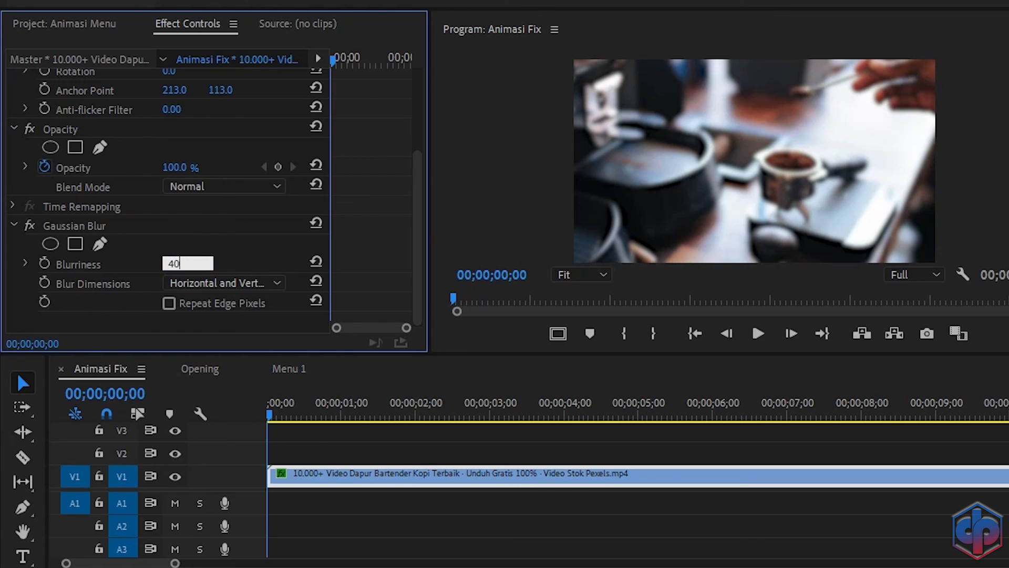
{"action": "key", "text": "Return"}
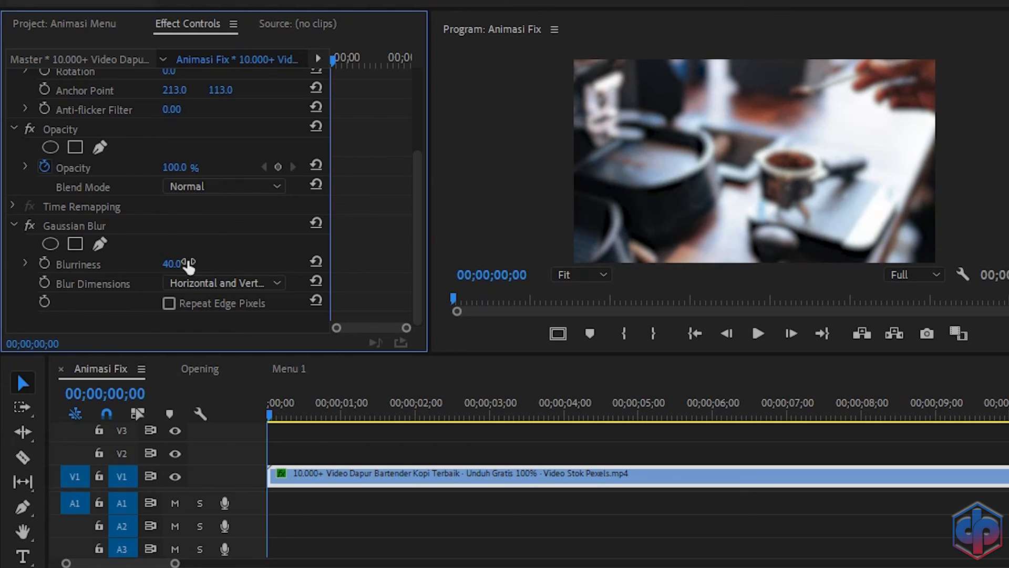
{"action": "left_click", "coordinate": [170, 303]}
Step: Place the Opening sequence at the start of V2 above the coffee video and delete its audio part from A2
{"action": "left_click", "coordinate": [246, 494]}
{"action": "left_click_drag", "start_coordinate": [246, 494], "coordinate": [244, 516]}
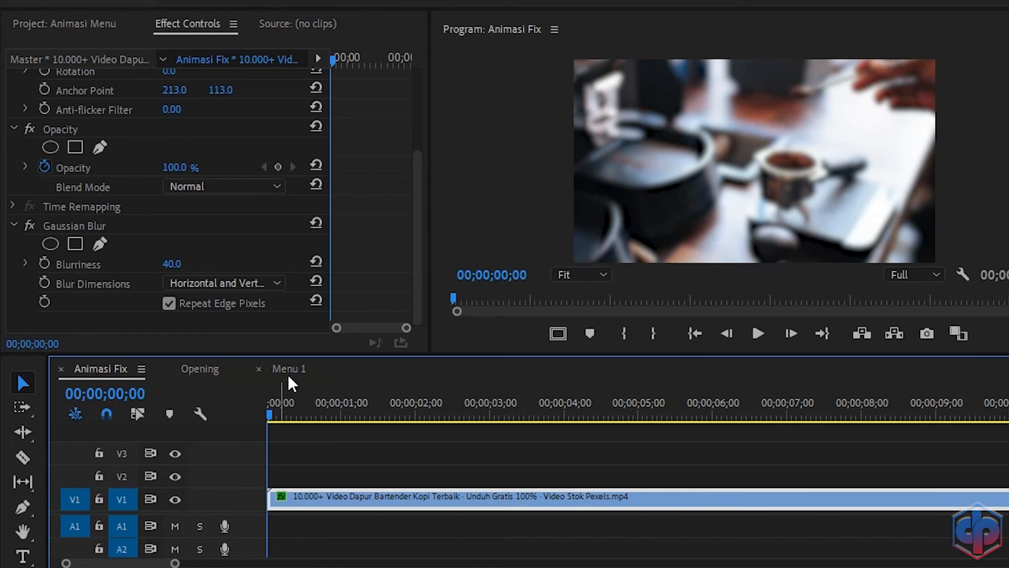
{"action": "left_click", "coordinate": [89, 30]}
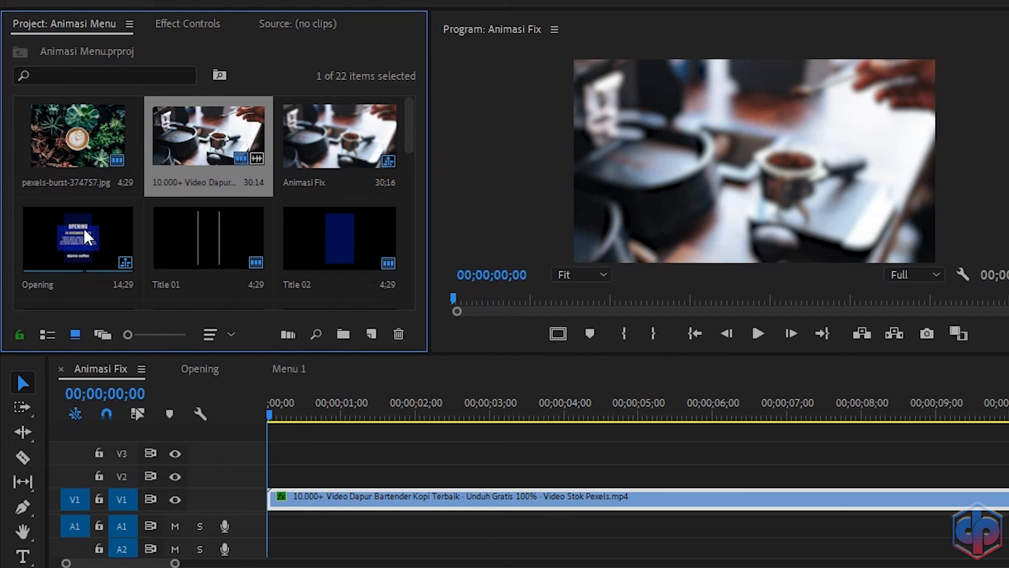
{"action": "left_click", "coordinate": [73, 238]}
{"action": "left_click_drag", "start_coordinate": [68, 235], "coordinate": [260, 492]}
{"action": "left_click", "coordinate": [327, 547], "text": "alt"}
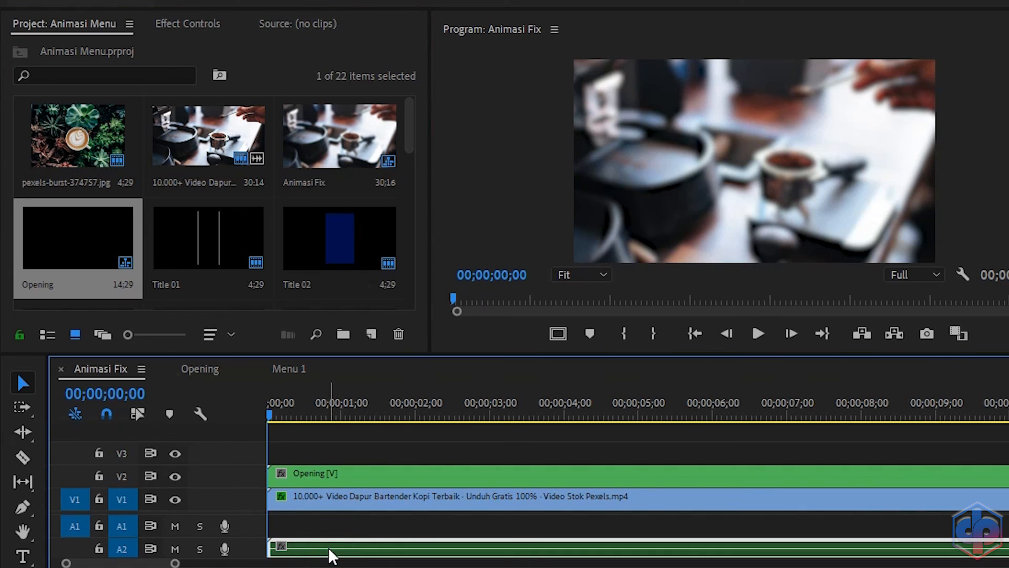
{"action": "key", "text": "Delete"}
Step: Cut the Opening clip on V2 at 00;00;04;00 and delete the part after the cut
{"action": "left_click_drag", "start_coordinate": [269, 415], "coordinate": [390, 440]}
{"action": "left_click_drag", "start_coordinate": [457, 451], "coordinate": [570, 454]}
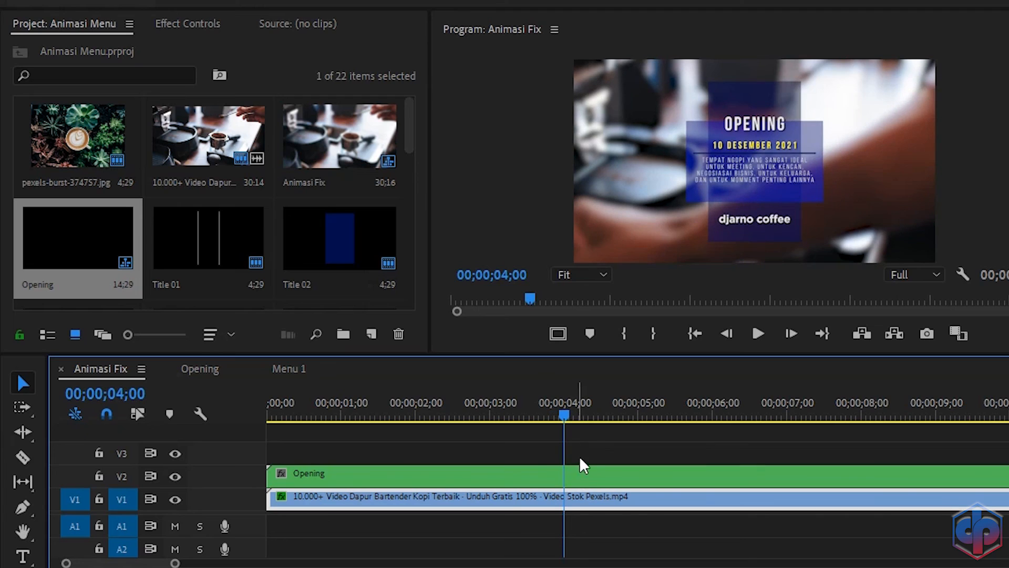
{"action": "key", "text": "c"}
{"action": "left_click", "coordinate": [570, 476]}
{"action": "key", "text": "v"}
{"action": "left_click", "coordinate": [599, 481]}
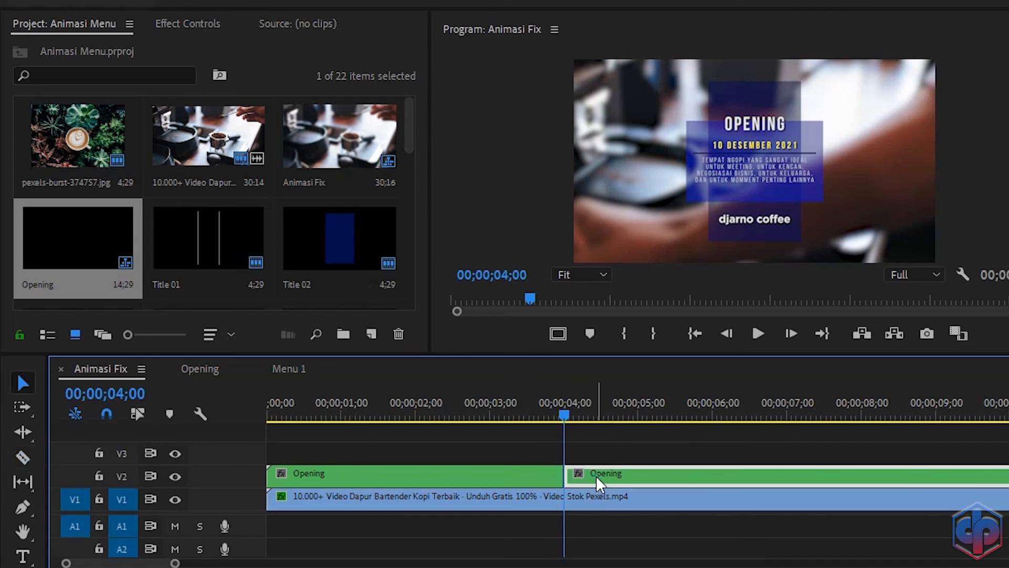
{"action": "key", "text": "Delete"}
Step: Duplicate the four-second Opening clip on V2 so the copy starts directly after it at 00;00;04;00
{"action": "left_click_drag", "start_coordinate": [176, 563], "coordinate": [198, 563]}
{"action": "left_click", "coordinate": [384, 479]}
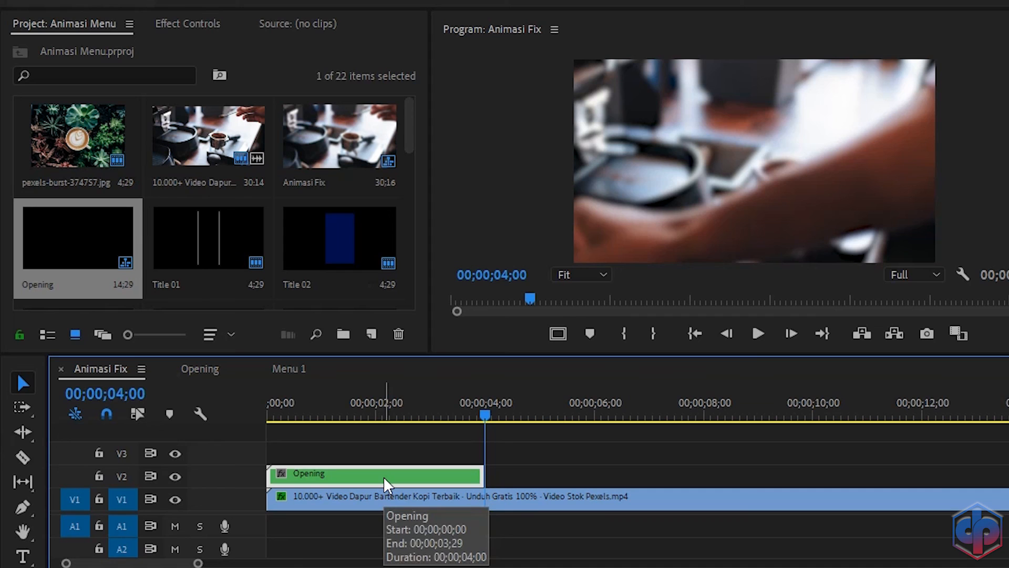
{"action": "left_click_drag", "start_coordinate": [385, 480], "coordinate": [608, 478]}
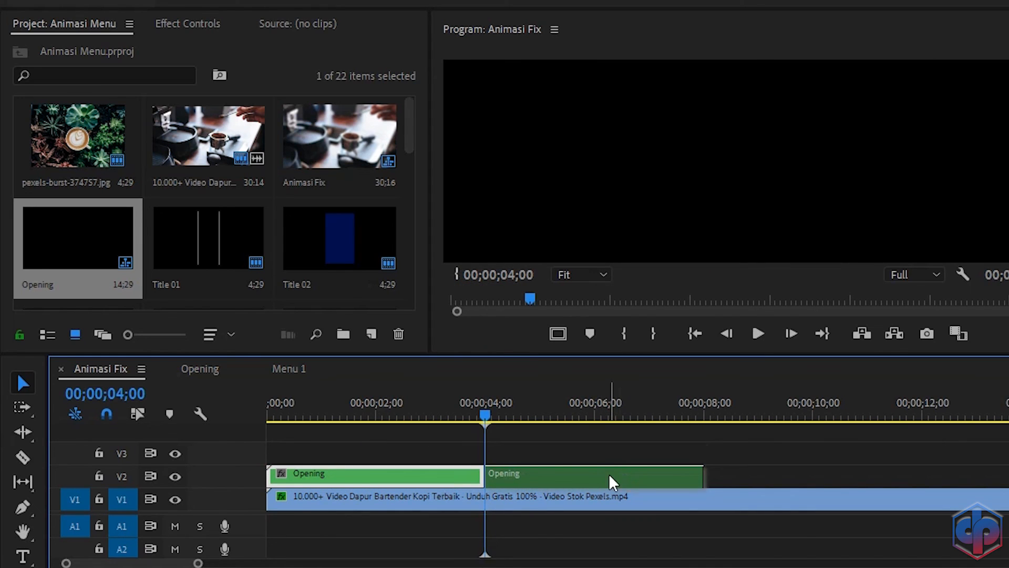
Step: Reverse the speed of the second Opening clip, keeping it at 100% and 00;00;04;00 long
{"action": "right_click", "coordinate": [554, 480]}
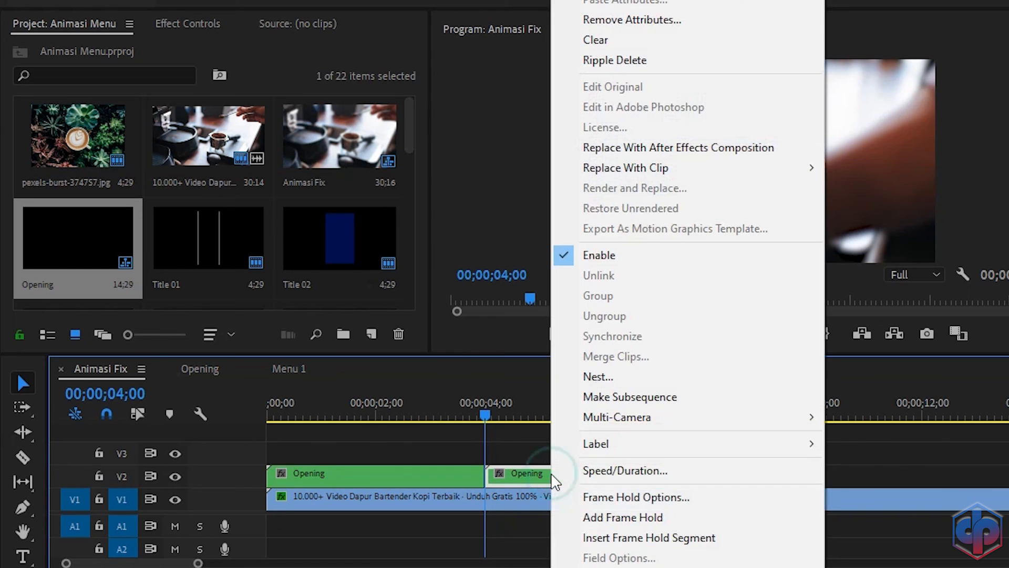
{"action": "left_click", "coordinate": [631, 472]}
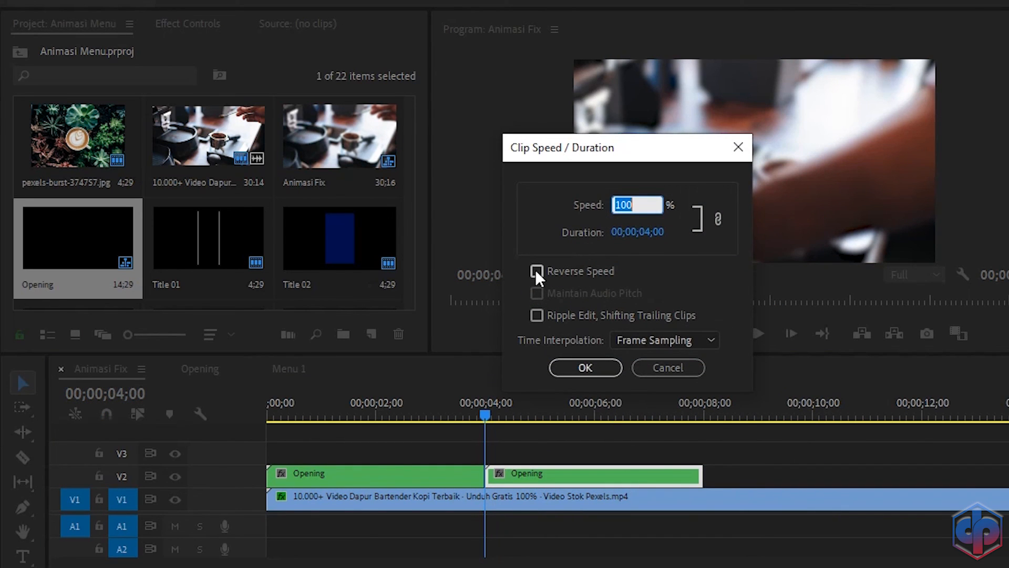
{"action": "left_click", "coordinate": [537, 272]}
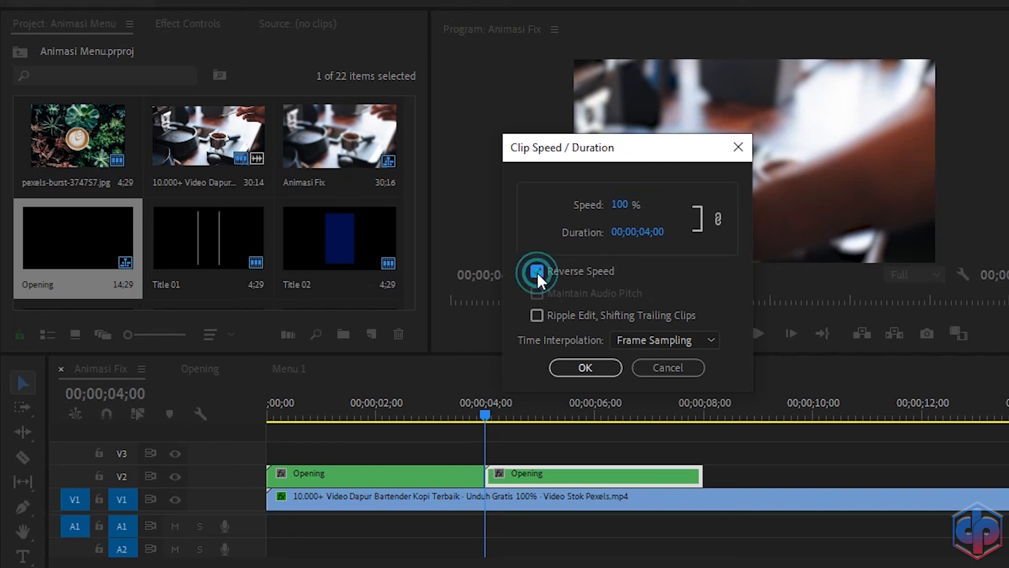
{"action": "left_click", "coordinate": [597, 374]}
Step: Play back the Animasi Fix sequence from the beginning to review the opening animation and its reversed exit
{"action": "left_click_drag", "start_coordinate": [487, 408], "coordinate": [204, 436]}
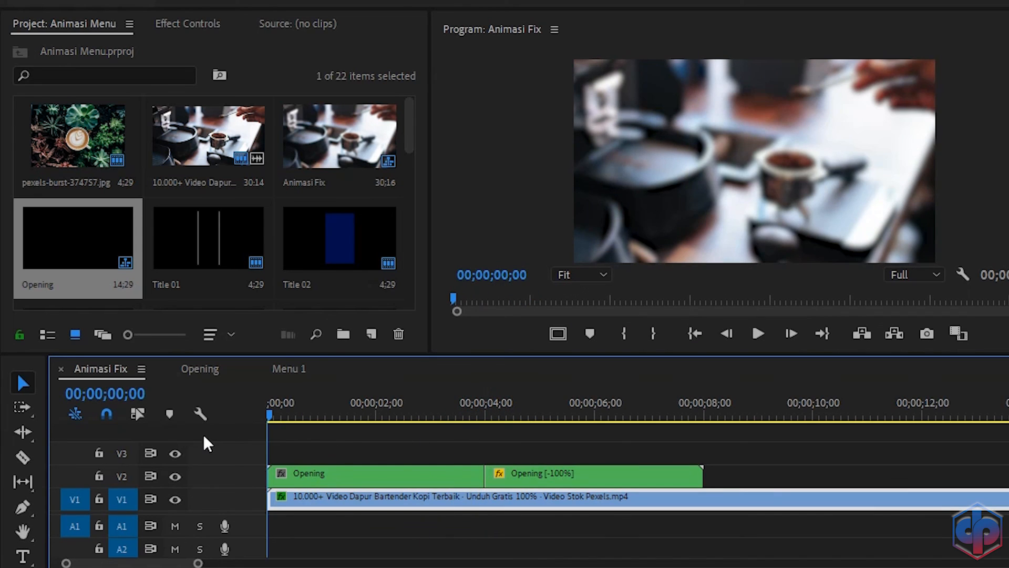
{"action": "key", "text": "space"}
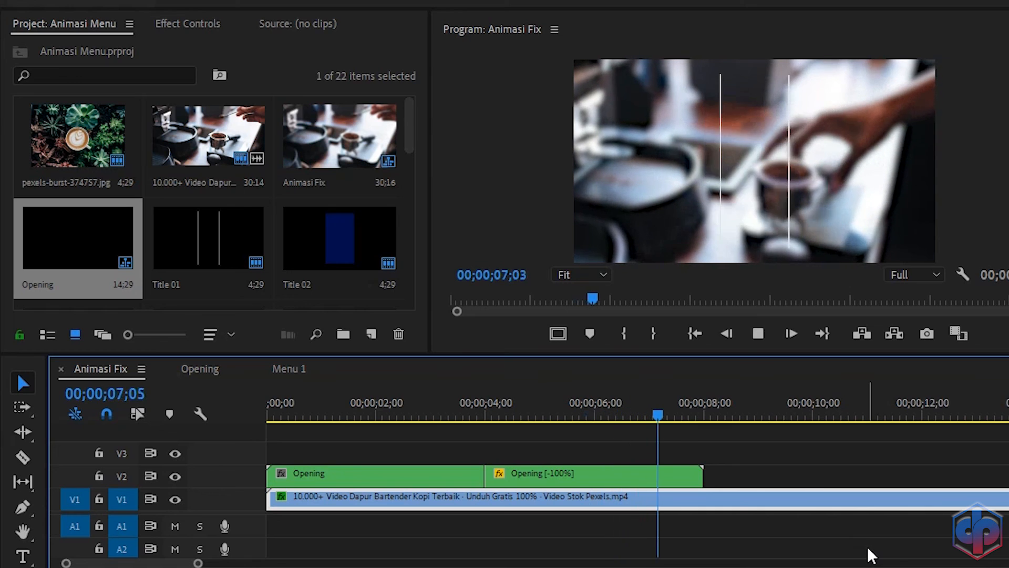
{"action": "key", "text": "space"}
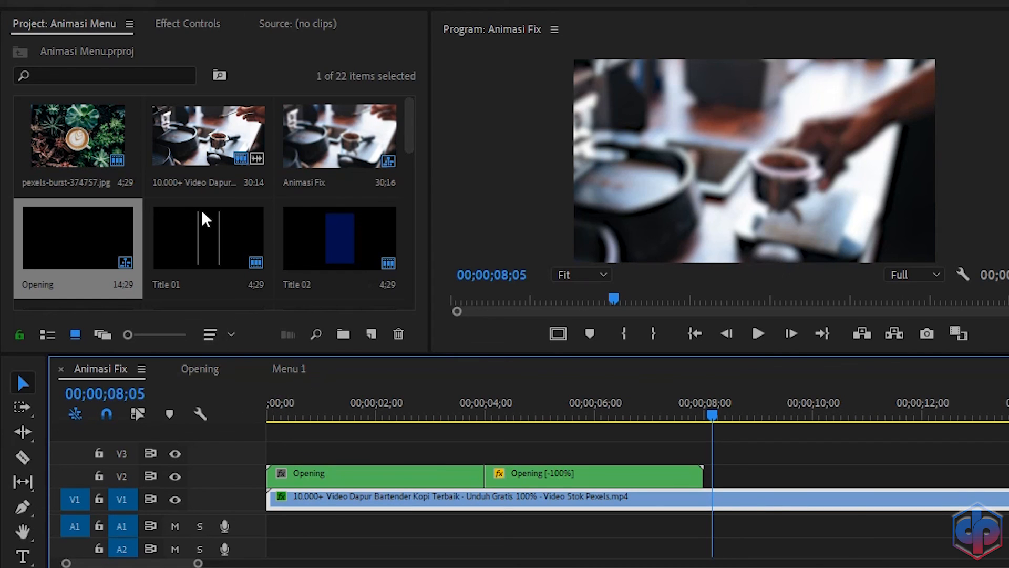
Step: Place the Menu 1 sequence on V2 directly after the reversed Opening clip and delete its audio from A2
{"action": "scroll", "coordinate": [205, 218], "scroll_direction": "down", "scroll_amount": 5}
{"action": "scroll", "coordinate": [205, 218], "scroll_direction": "down", "scroll_amount": 5}
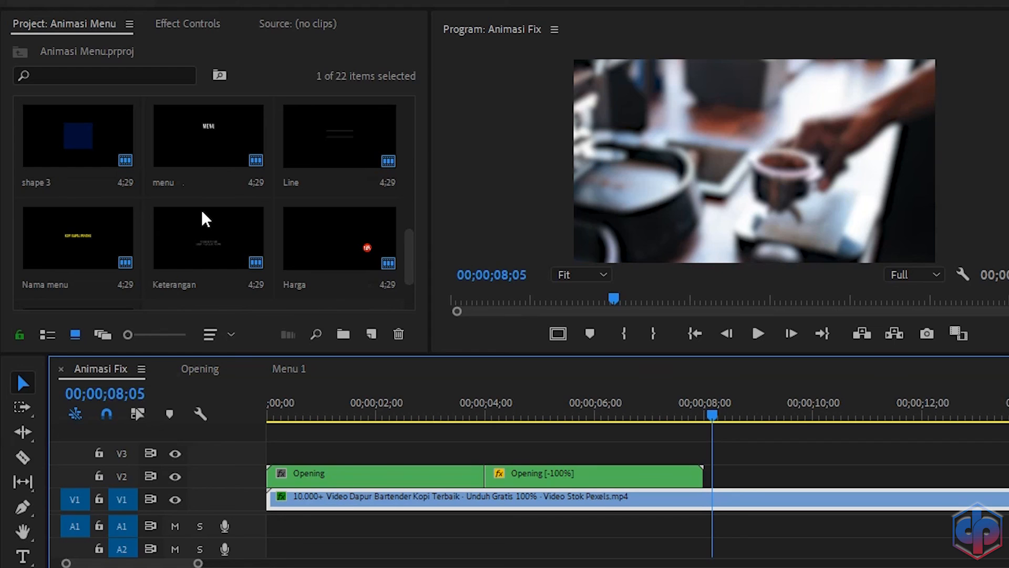
{"action": "scroll", "coordinate": [205, 219], "scroll_direction": "up", "scroll_amount": 2}
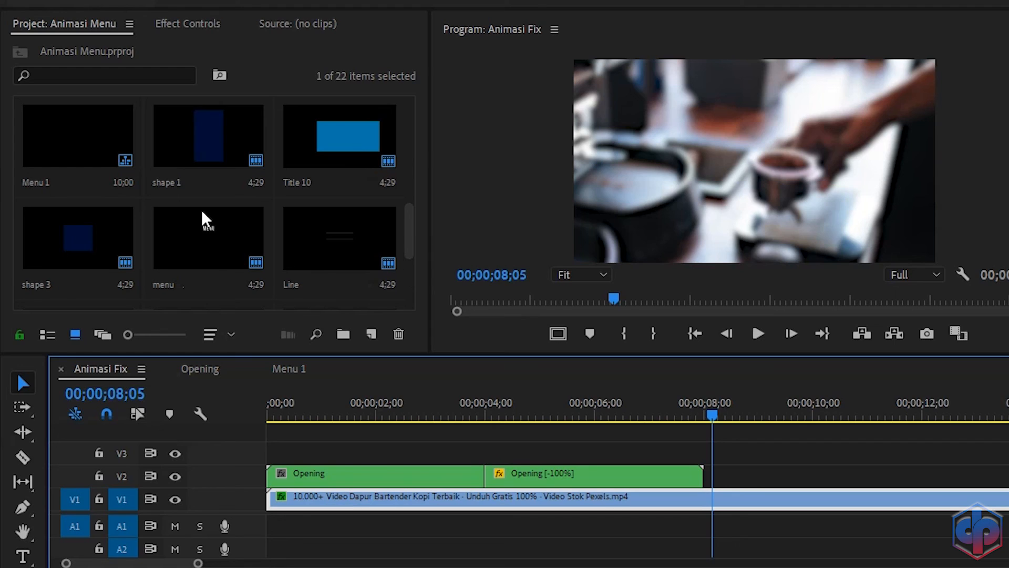
{"action": "left_click", "coordinate": [99, 130]}
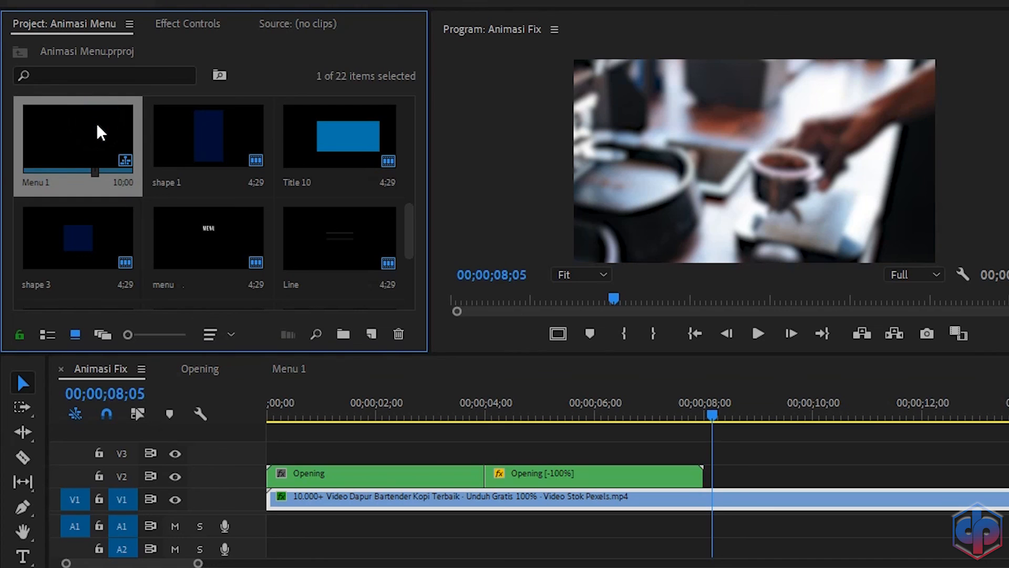
{"action": "left_click_drag", "start_coordinate": [57, 153], "coordinate": [704, 478]}
{"action": "left_click", "coordinate": [755, 551], "text": "alt"}
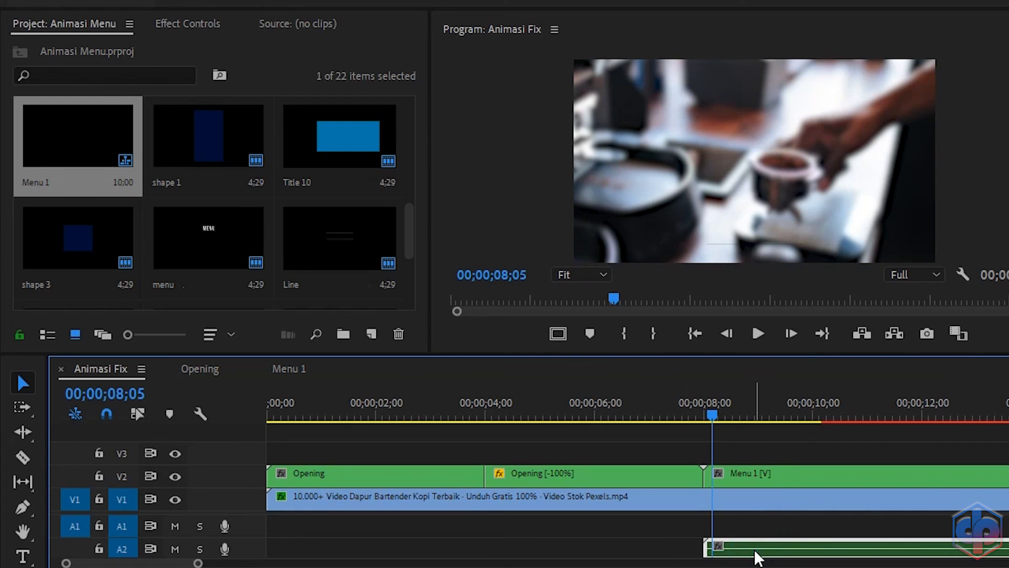
{"action": "key", "text": "Delete"}
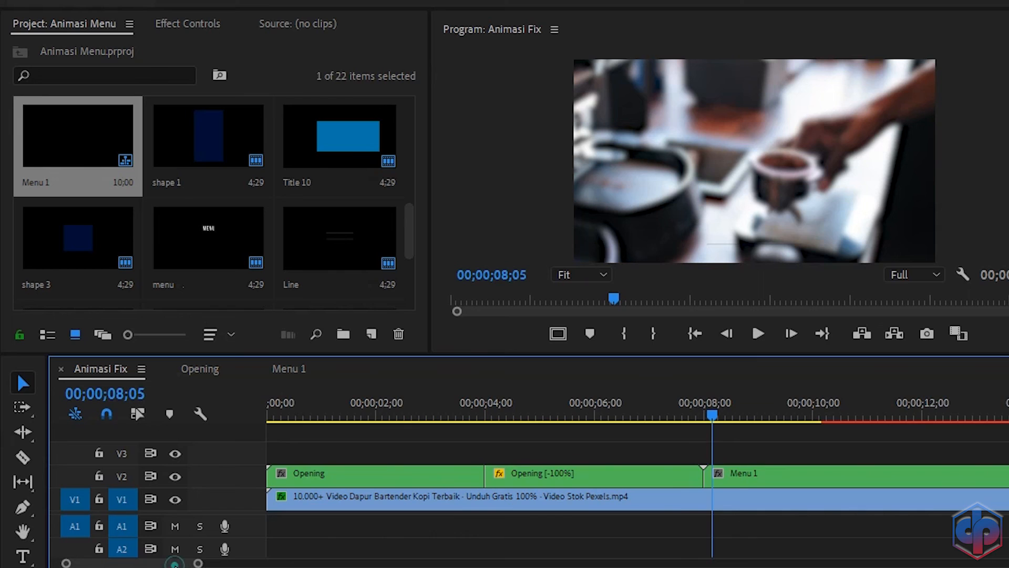
Step: Cut the Menu 1 clip on V2 at 00;00;13;00 and delete the part after the cut
{"action": "scroll", "coordinate": [340, 451], "scroll_direction": "down", "scroll_amount": 6}
{"action": "left_click_drag", "start_coordinate": [371, 423], "coordinate": [636, 434]}
{"action": "key", "text": "c"}
{"action": "left_click", "coordinate": [632, 472]}
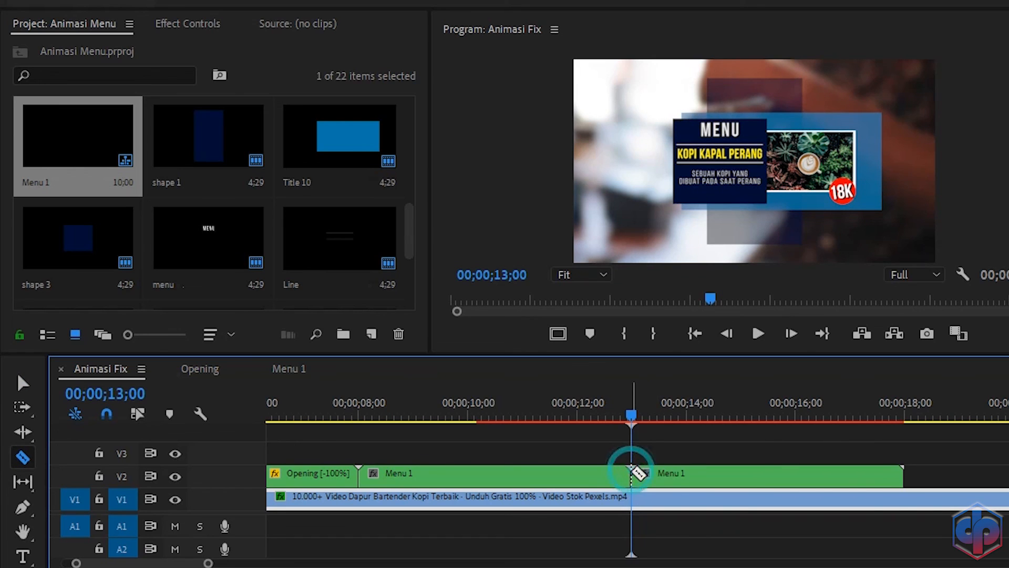
{"action": "key", "text": "v"}
{"action": "left_click", "coordinate": [691, 480]}
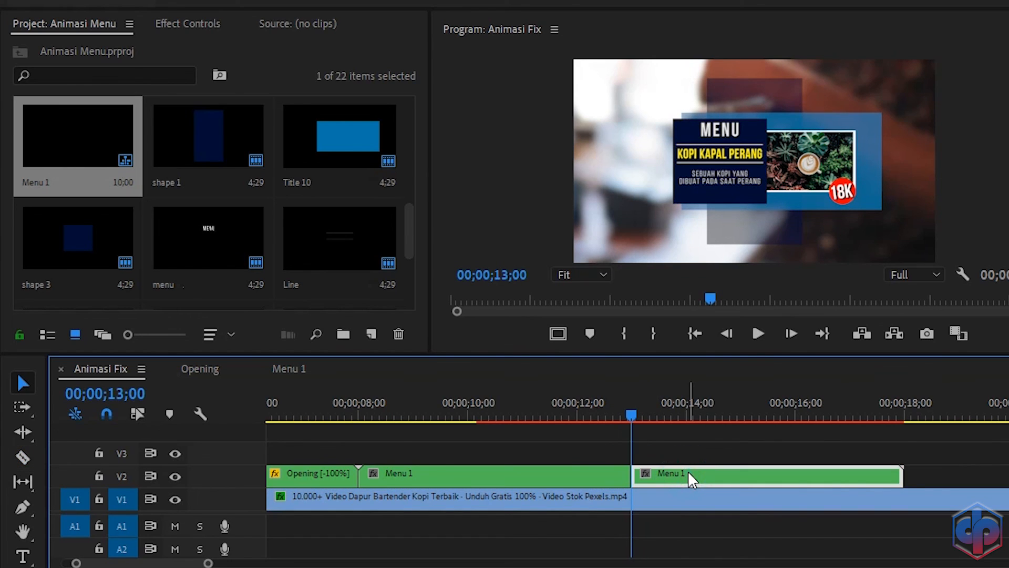
{"action": "key", "text": "Delete"}
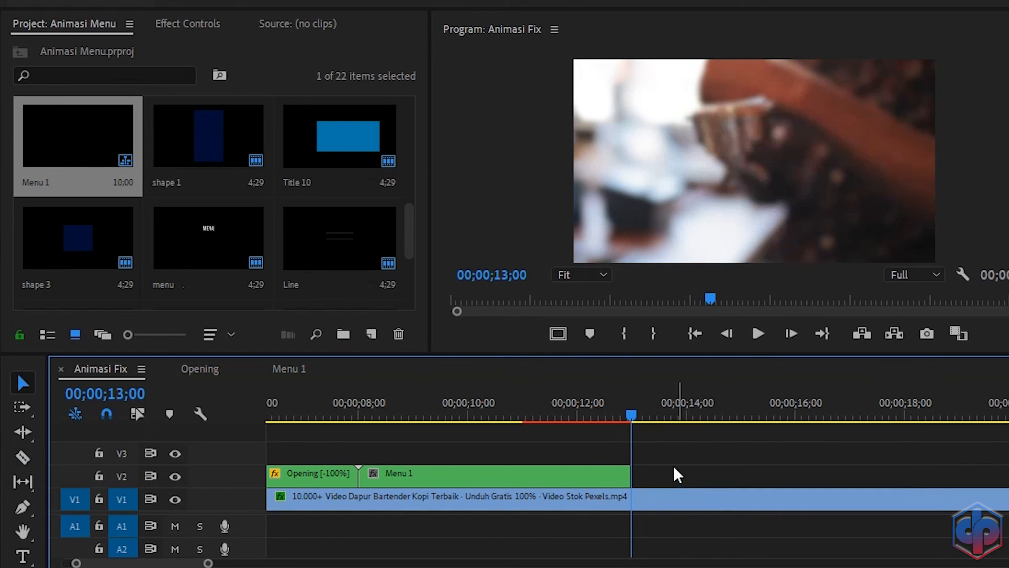
Step: Duplicate the trimmed Menu 1 clip directly after itself on V2 and reverse the copy's speed at 100%
{"action": "left_click", "coordinate": [538, 484]}
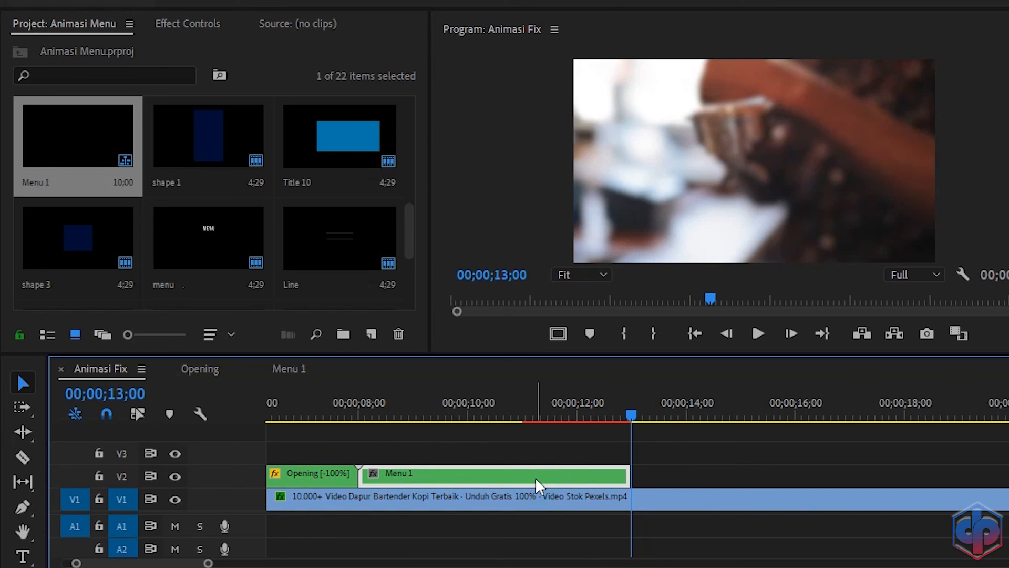
{"action": "left_click_drag", "start_coordinate": [541, 479], "coordinate": [812, 479]}
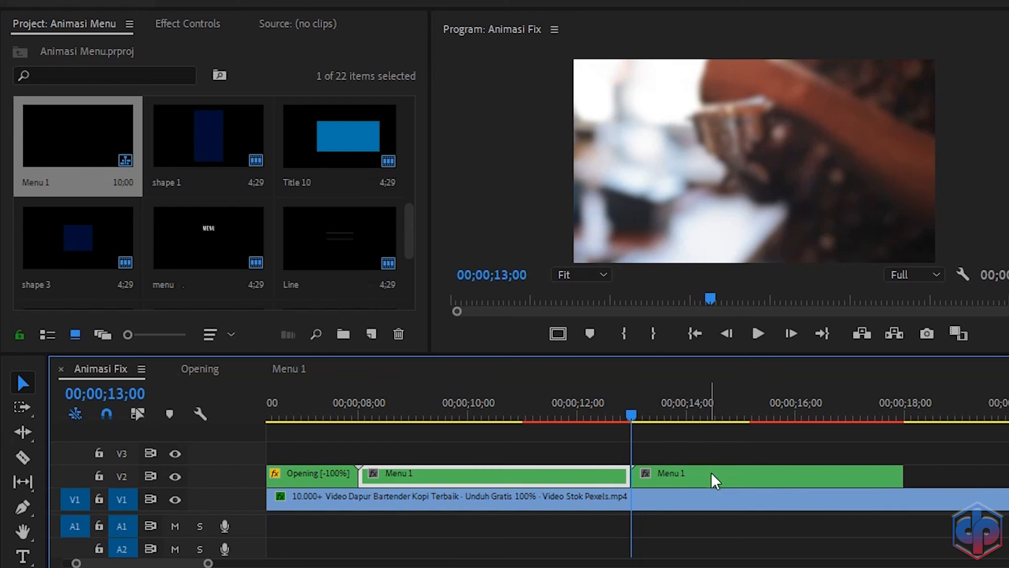
{"action": "right_click", "coordinate": [720, 481]}
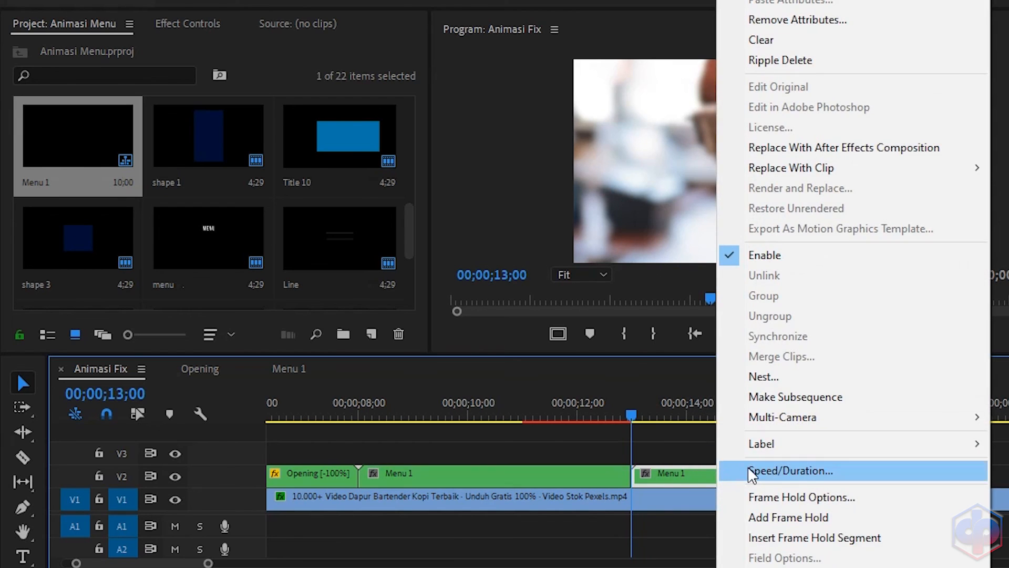
{"action": "left_click", "coordinate": [777, 471]}
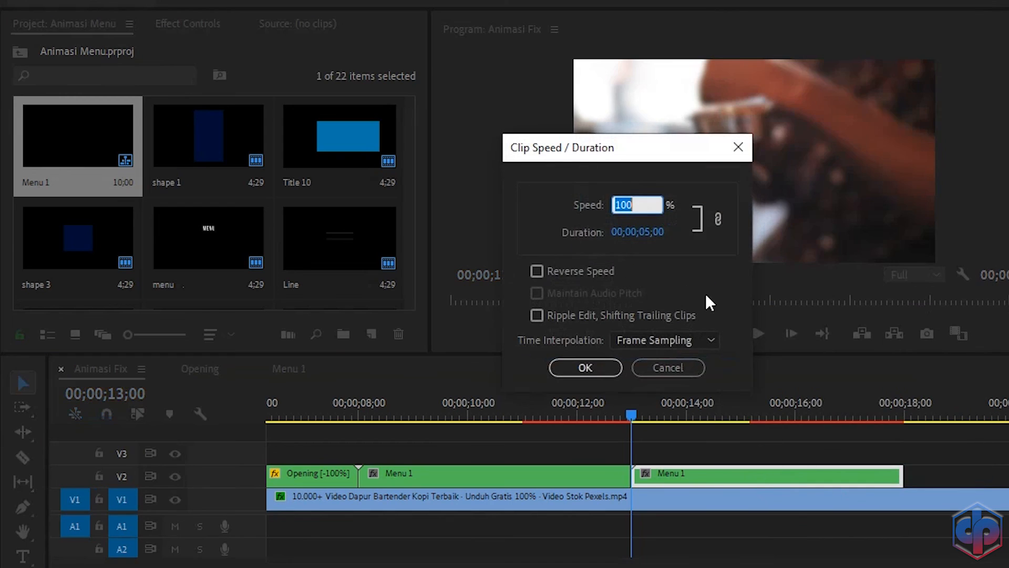
{"action": "left_click", "coordinate": [534, 271]}
{"action": "left_click", "coordinate": [607, 371]}
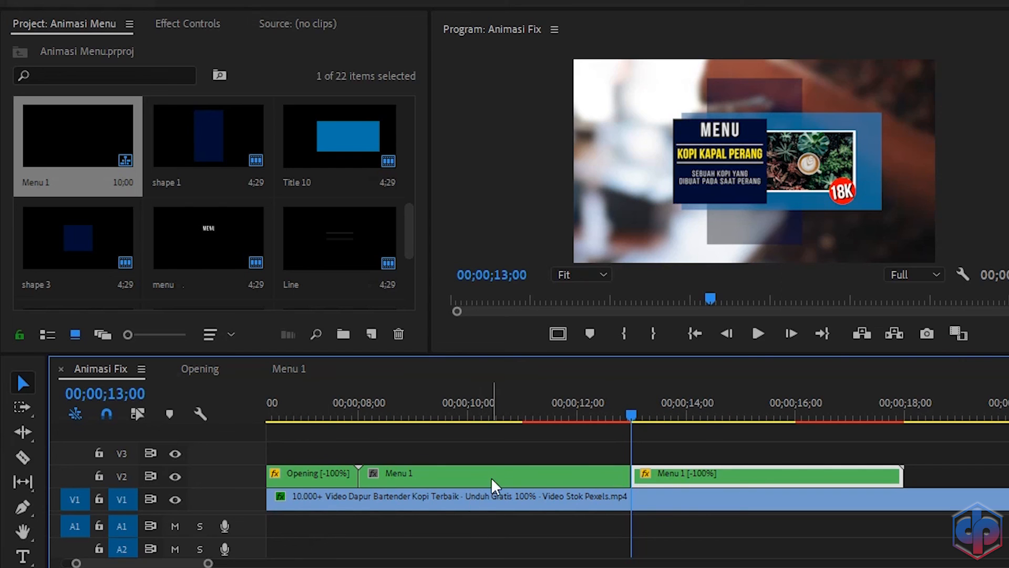
Step: Set the speed of the coffee video on V1 to 130%
{"action": "right_click", "coordinate": [410, 505]}
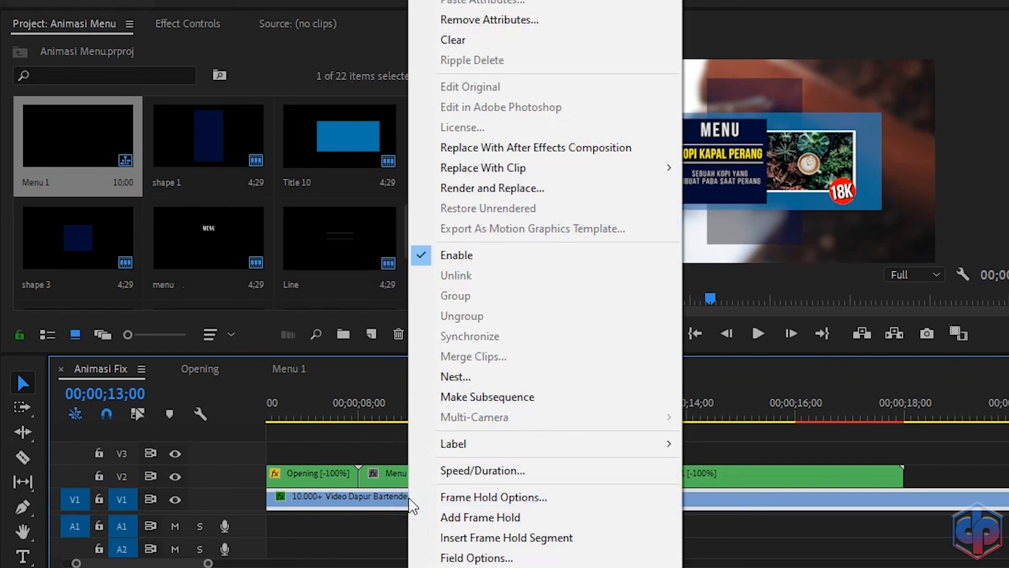
{"action": "left_click", "coordinate": [483, 470]}
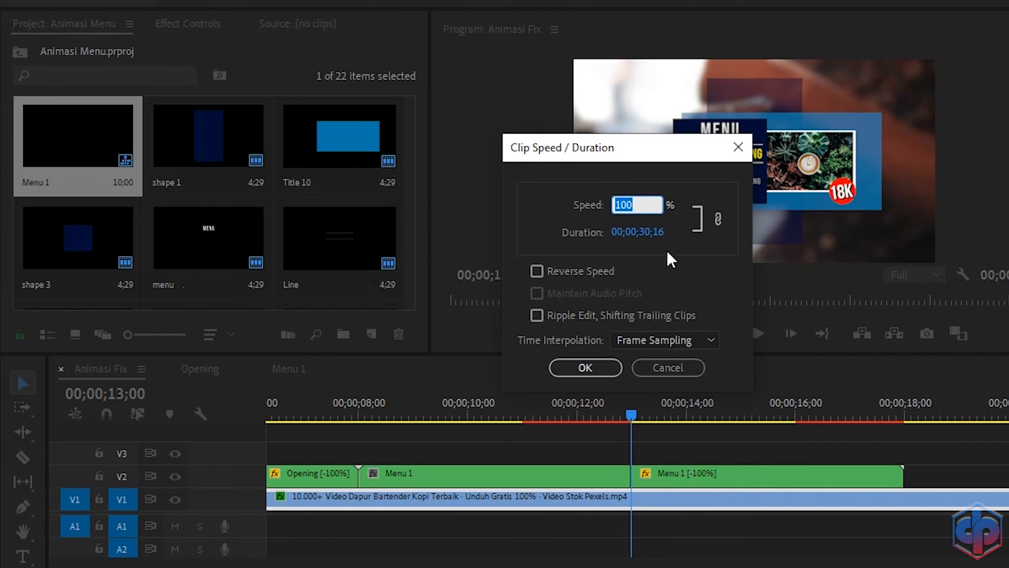
{"action": "key", "text": "Return"}
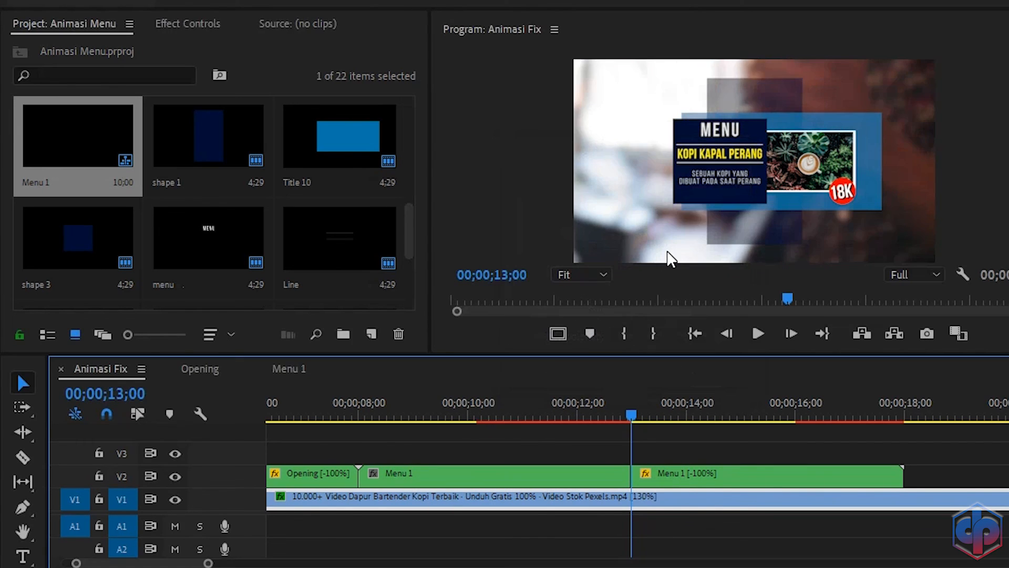
Step: Increase the speed of the coffee video on V1 to 150%
{"action": "mouse_move", "coordinate": [179, 564]}
{"action": "left_mouse_down"}
{"action": "mouse_move", "coordinate": [168, 565]}
{"action": "mouse_move", "coordinate": [190, 565]}
{"action": "left_mouse_up"}
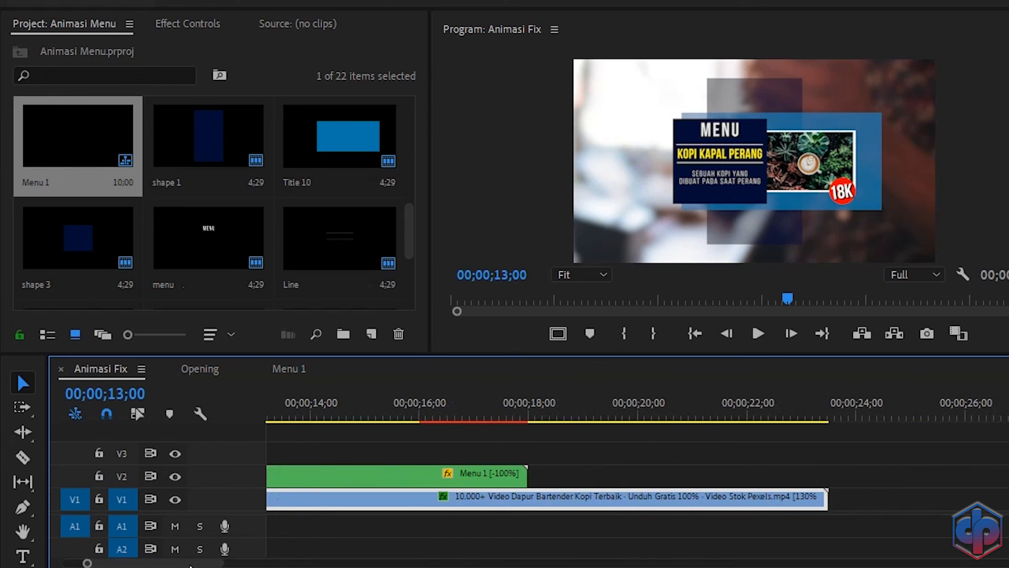
{"action": "right_click", "coordinate": [475, 504]}
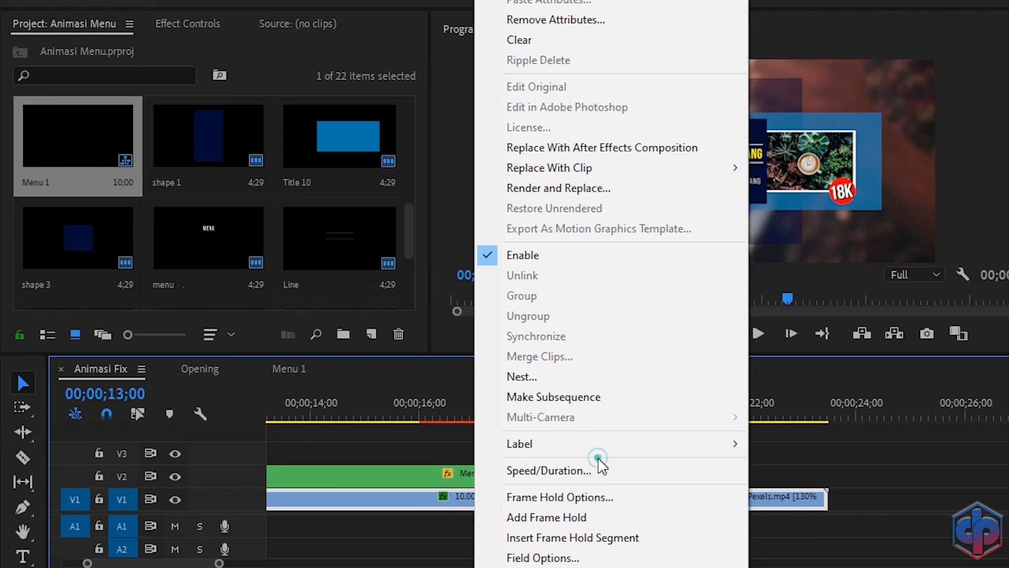
{"action": "left_click", "coordinate": [548, 471]}
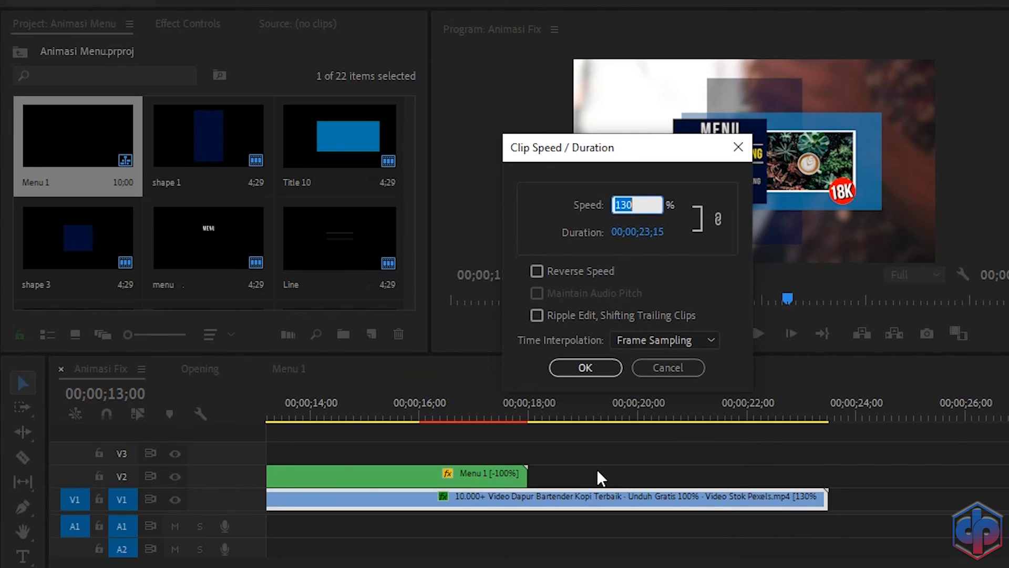
{"action": "key", "text": "Return"}
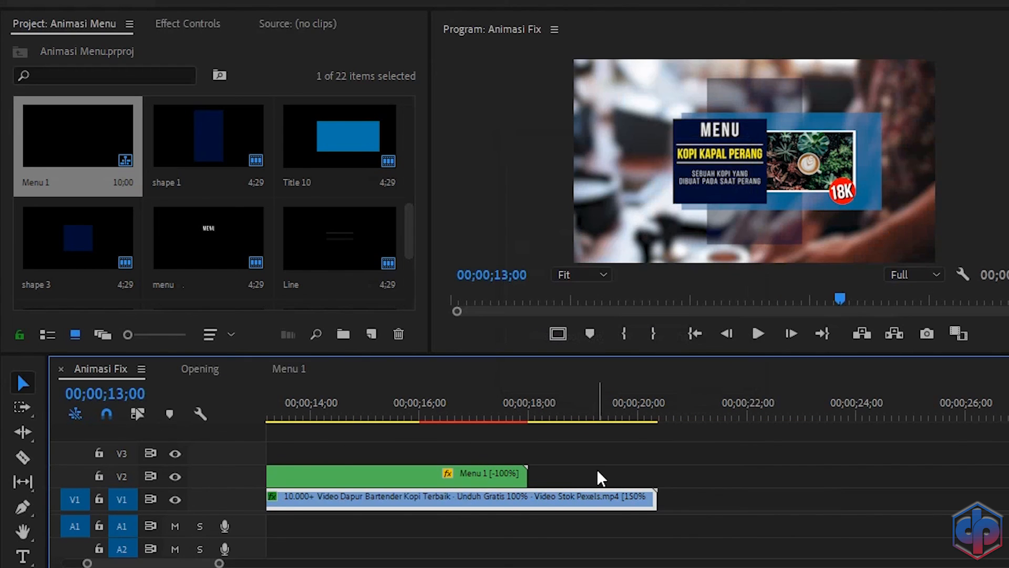
Step: Maximize the Program monitor and play the Animasi Fix sequence from the beginning to review the complete animation
{"action": "left_click_drag", "start_coordinate": [197, 563], "coordinate": [175, 563]}
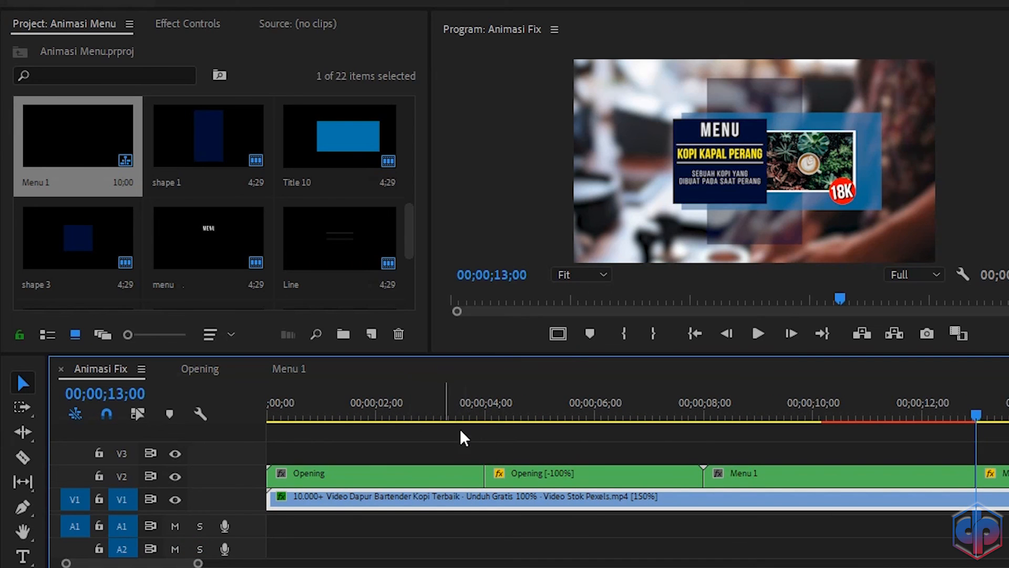
{"action": "left_click", "coordinate": [494, 29]}
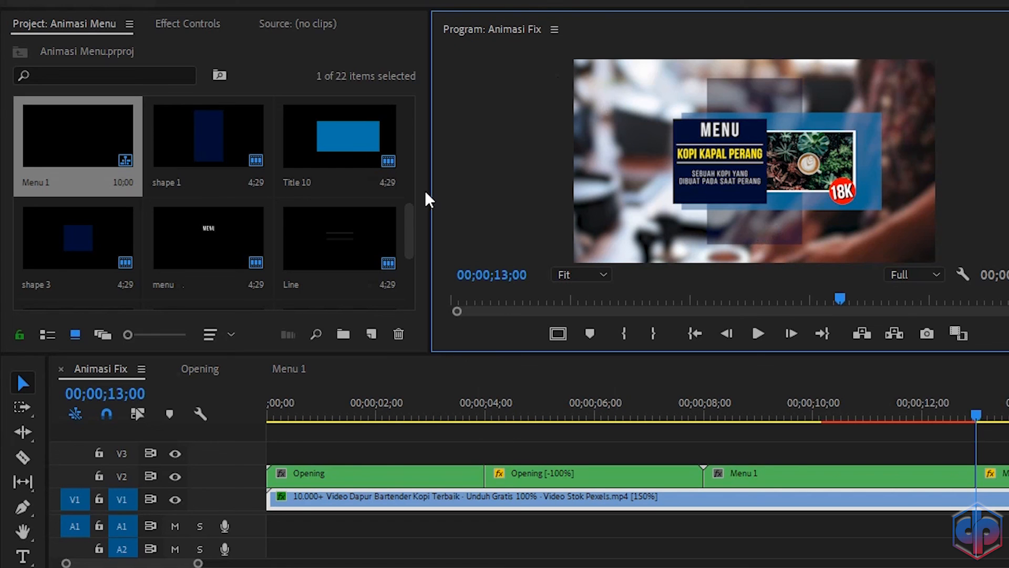
{"action": "double_click", "coordinate": [492, 30]}
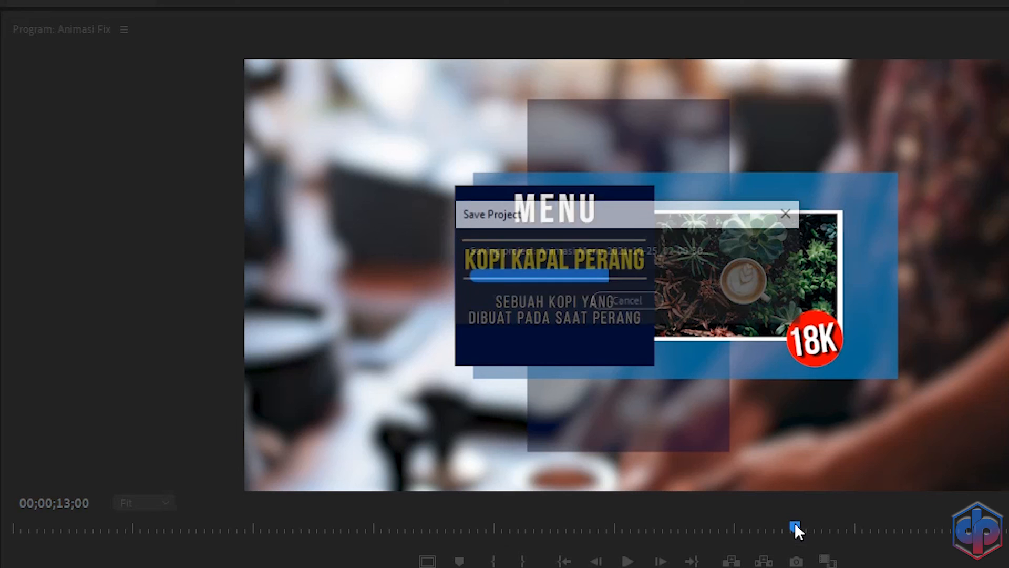
{"action": "left_click_drag", "start_coordinate": [792, 521], "coordinate": [5, 541]}
{"action": "key", "text": "space"}
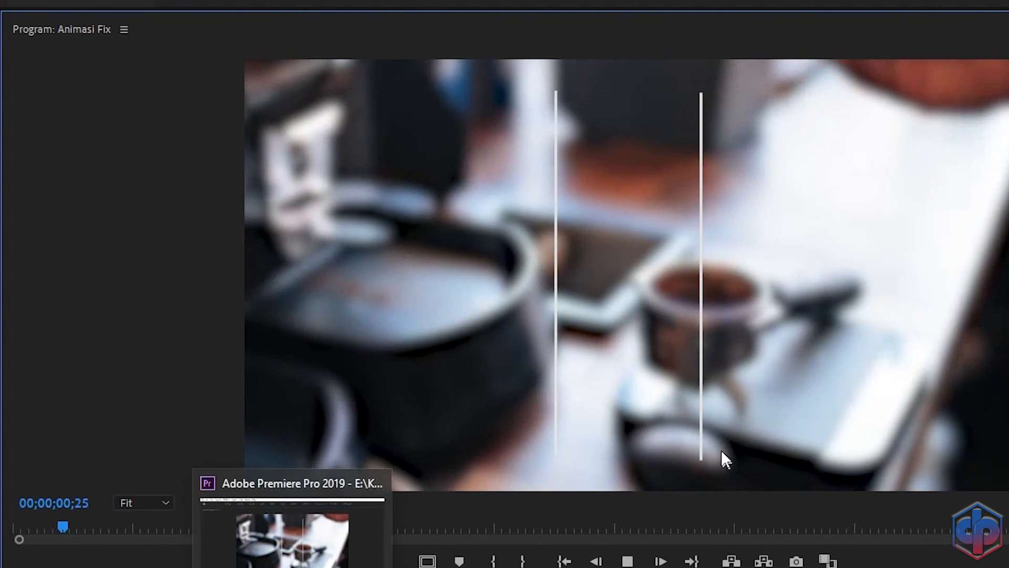